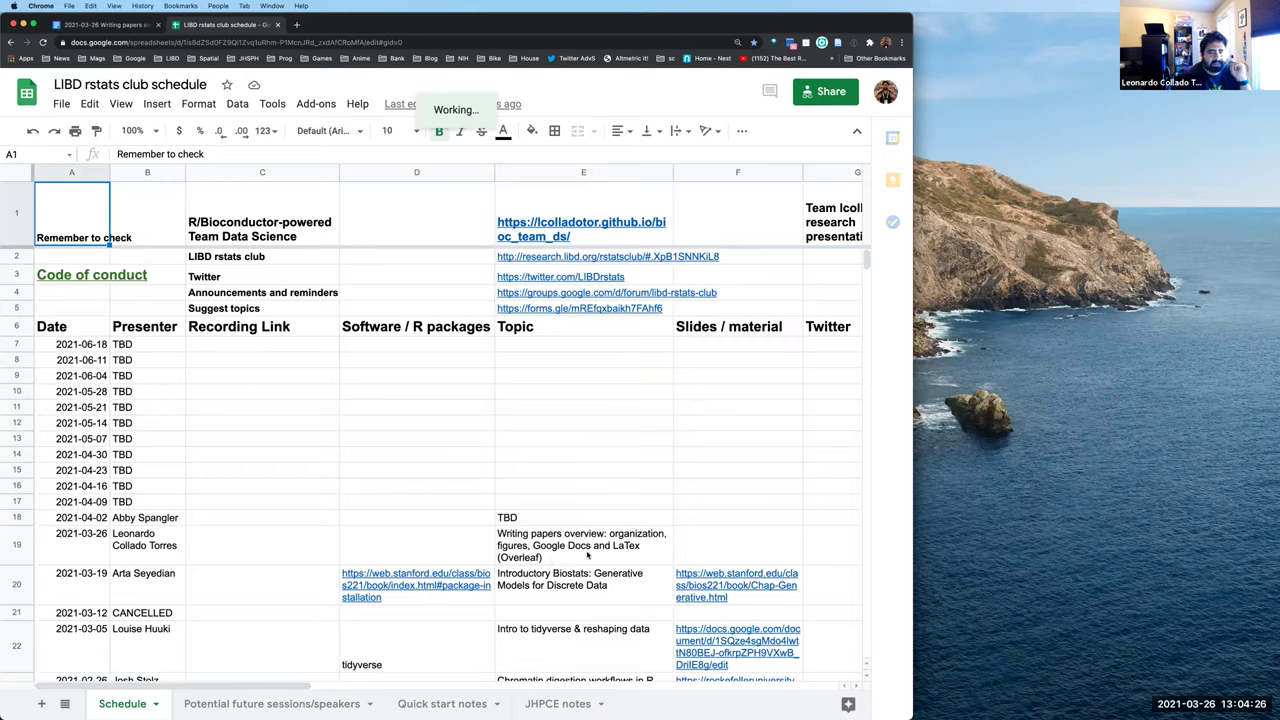
Correct the spelling to "LaTeX" in the Topic cell of the 2021-03-26 session
left_click(587, 555)
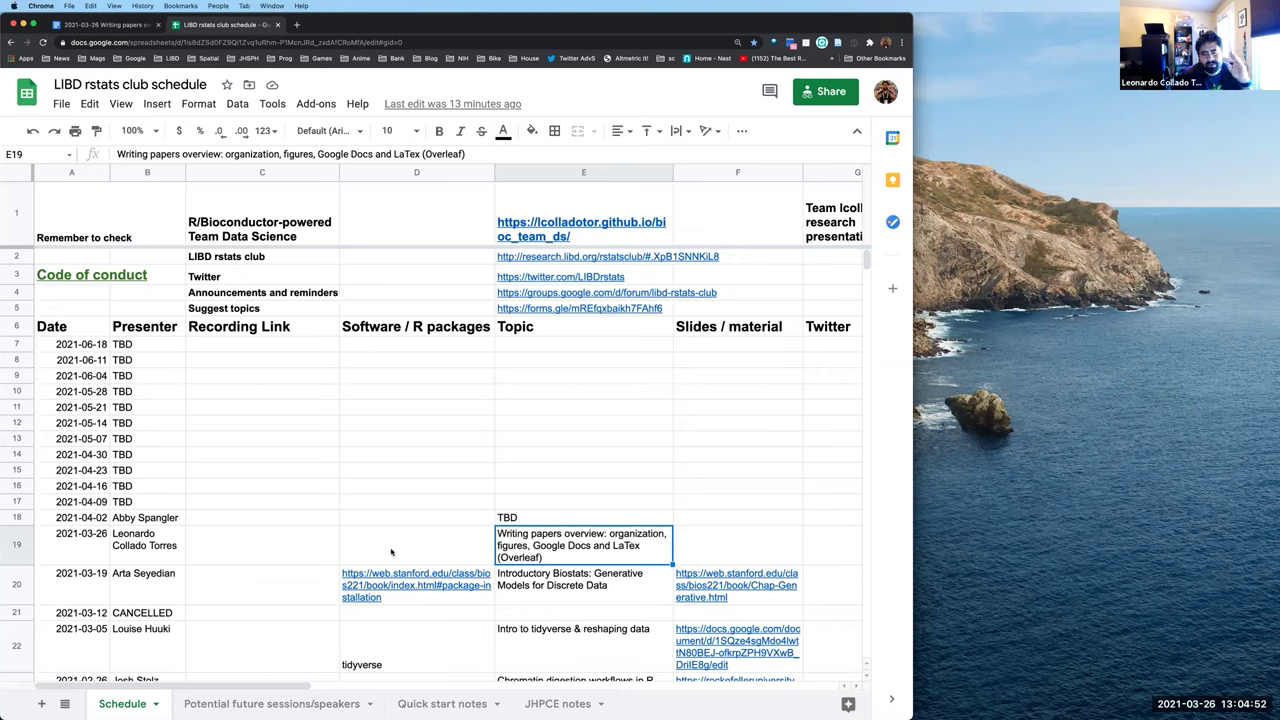
key("Left")
key("Right")
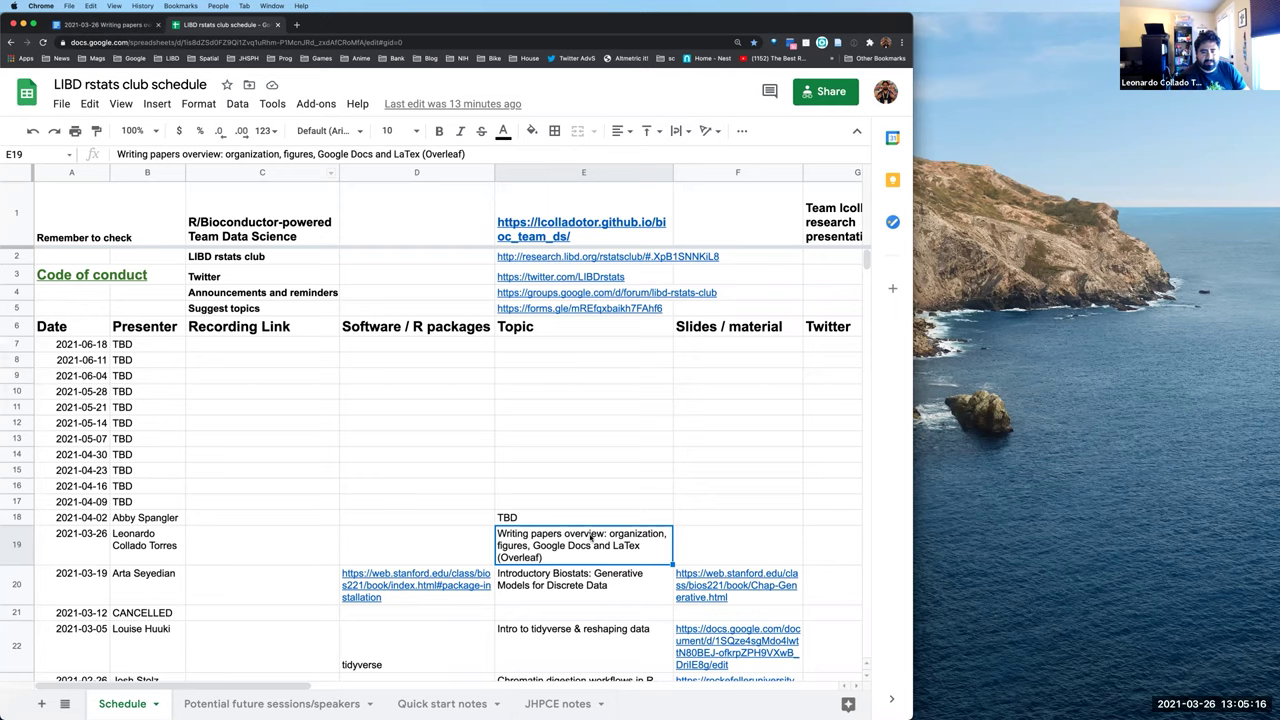
left_click(414, 154)
key("BackSpace")
type("X")
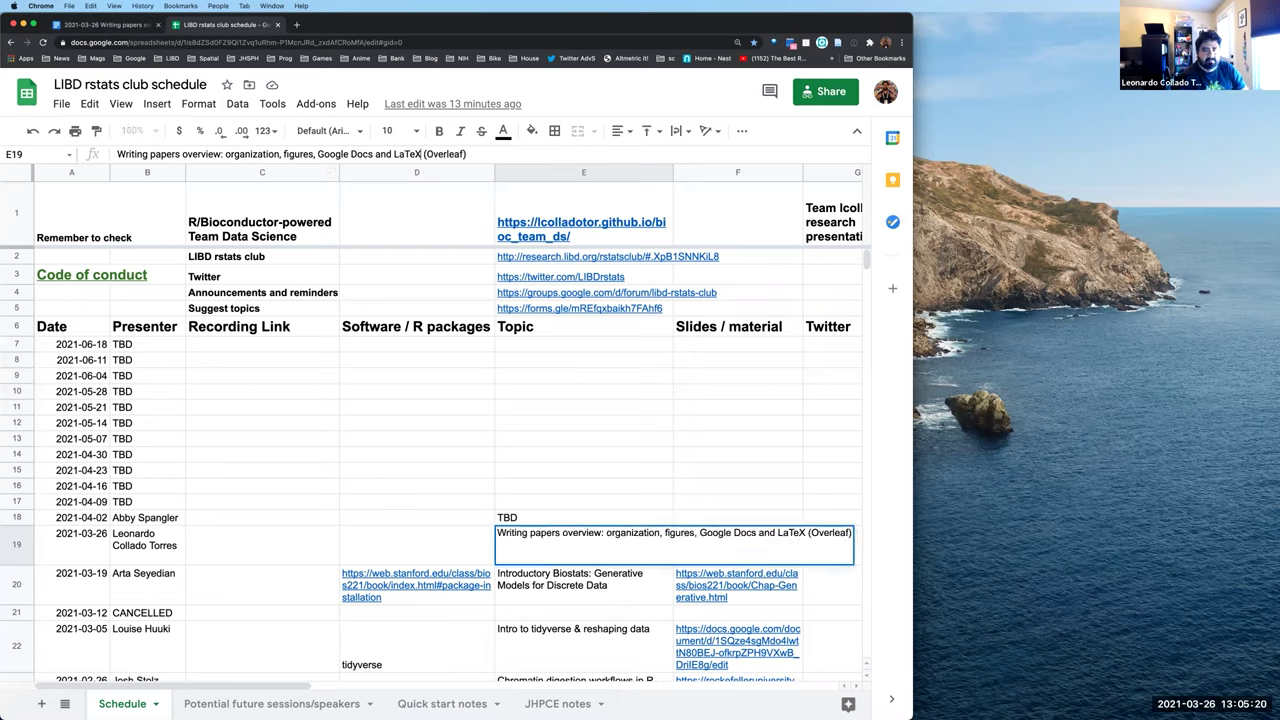
key("Return")
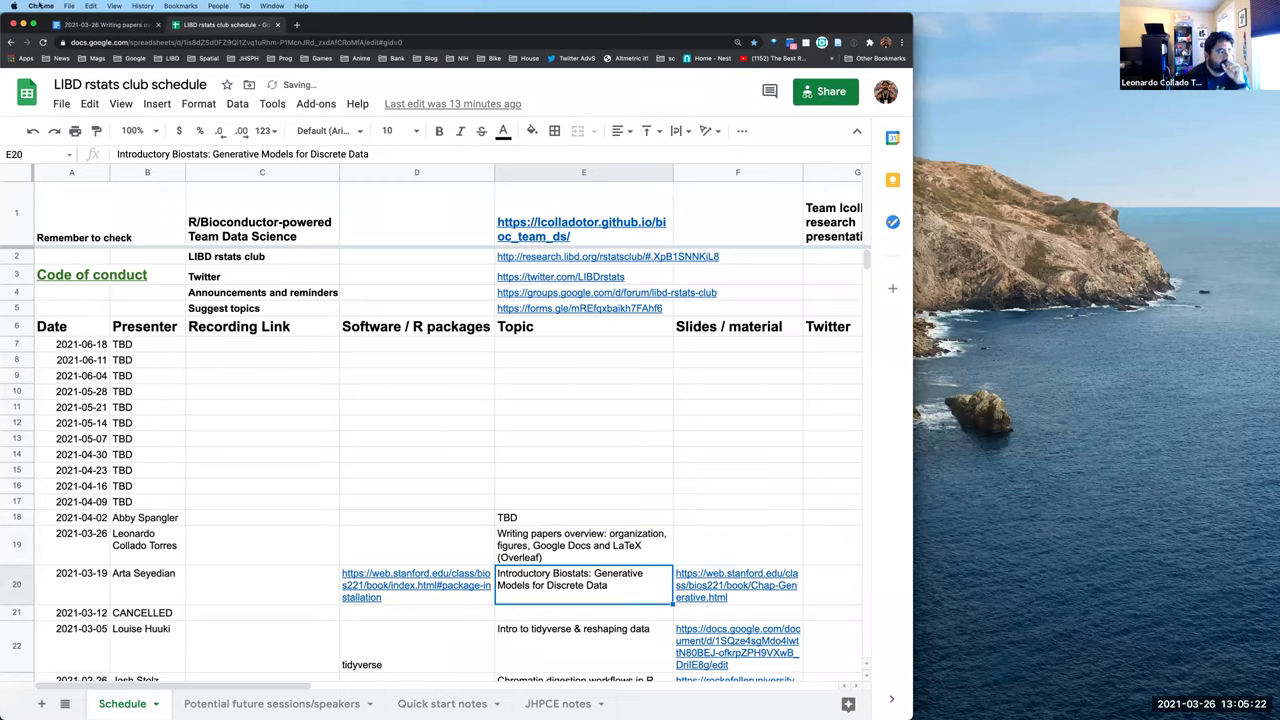
In the 2021-03-26 Writing papers document, correct the spelling to "LaTeX" in the parenthesis of the Overleaf templates bullet
left_click(85, 24)
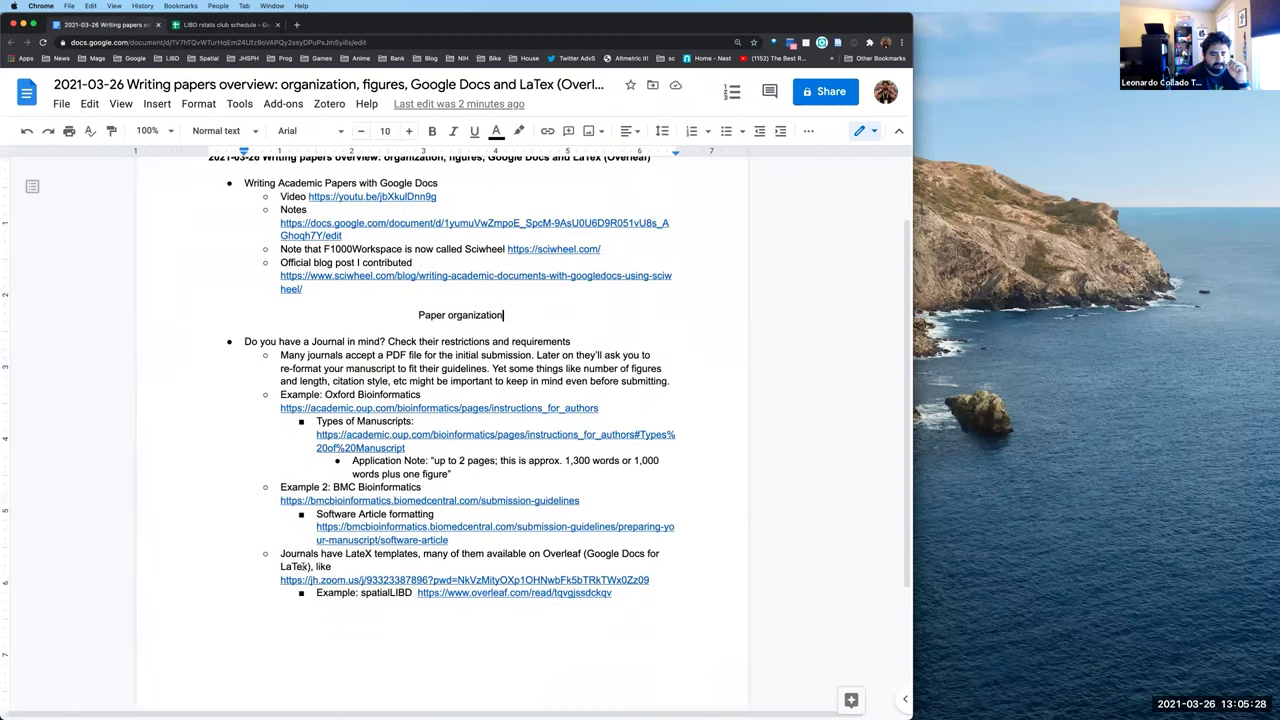
type("X")
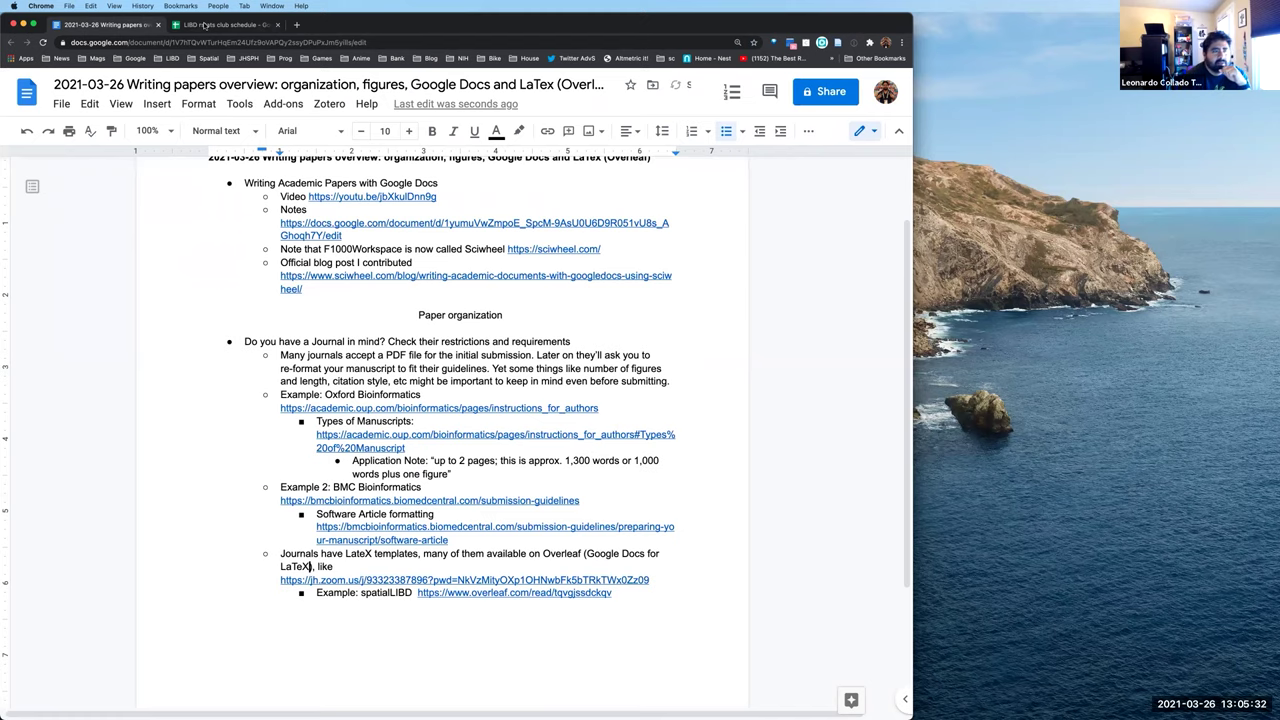
left_click(204, 25)
left_click(100, 24)
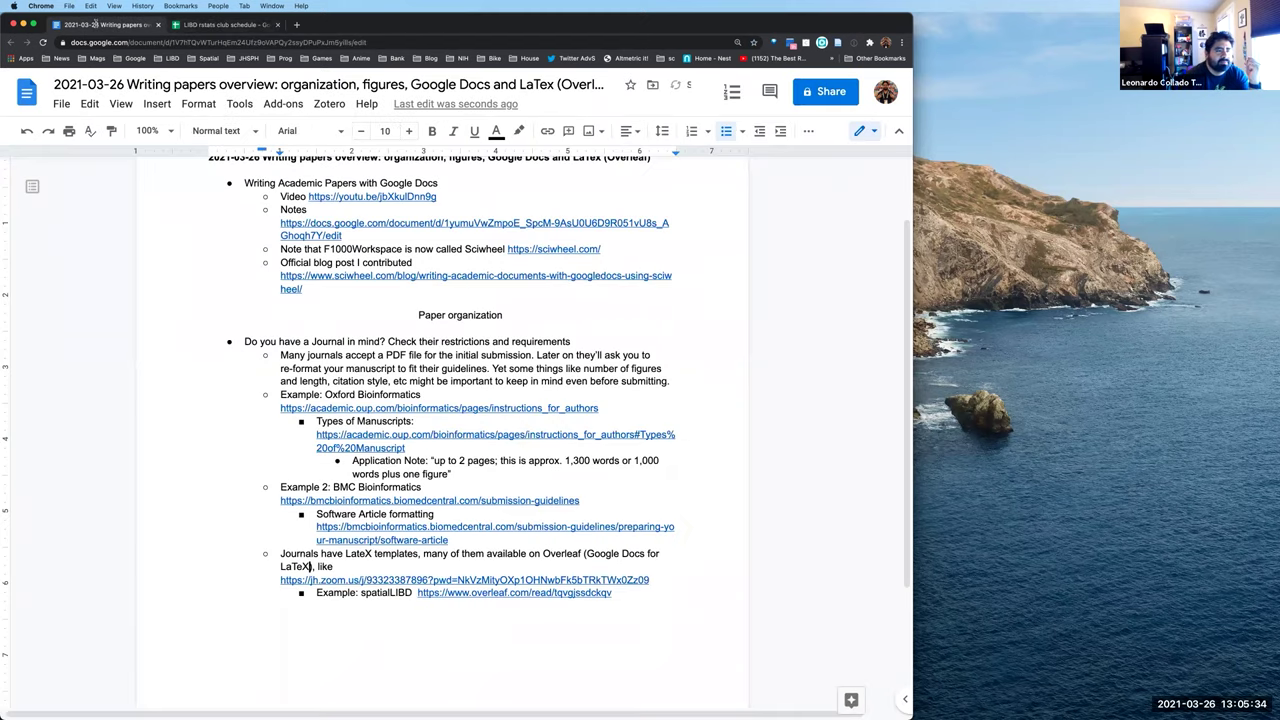
Share the document with anyone who has the link and copy its sharing link
left_click(62, 104)
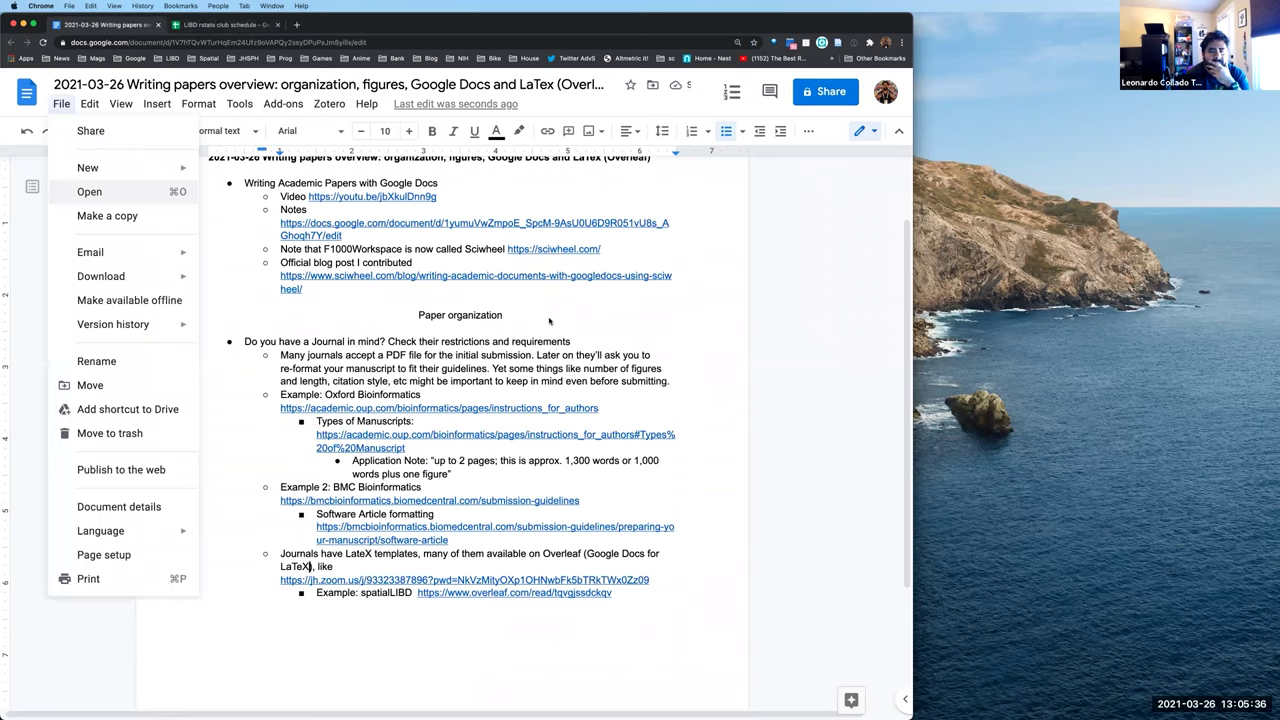
key("super+o")
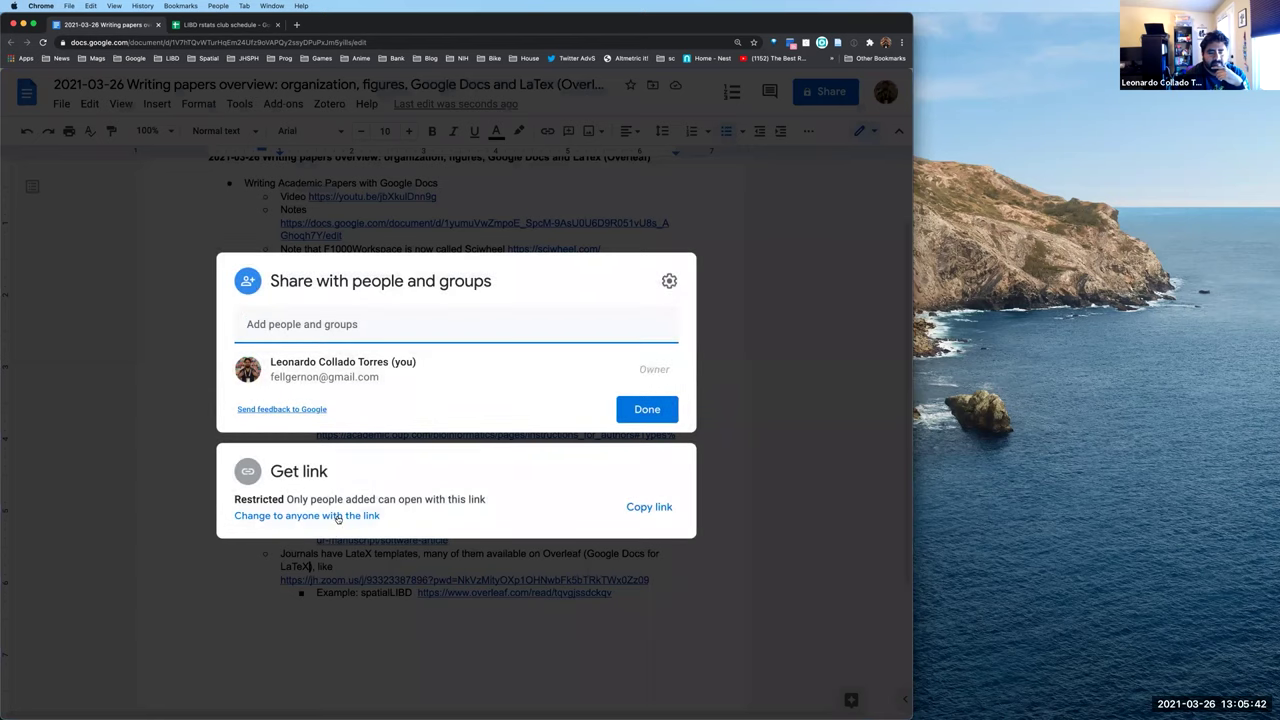
left_click(337, 516)
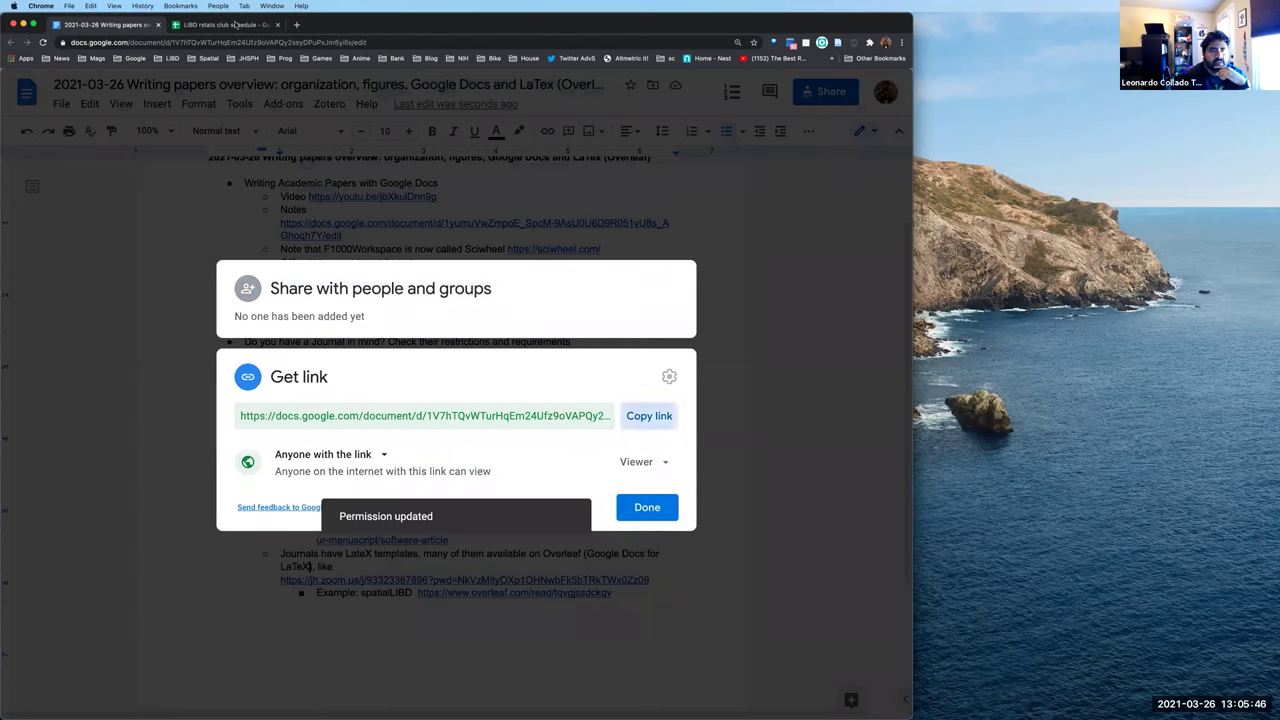
left_click(634, 417)
Paste the document's sharing link into the Slides / material cell of the 2021-03-26 row in the LIBD rstats club schedule
key("ctrl+Tab")
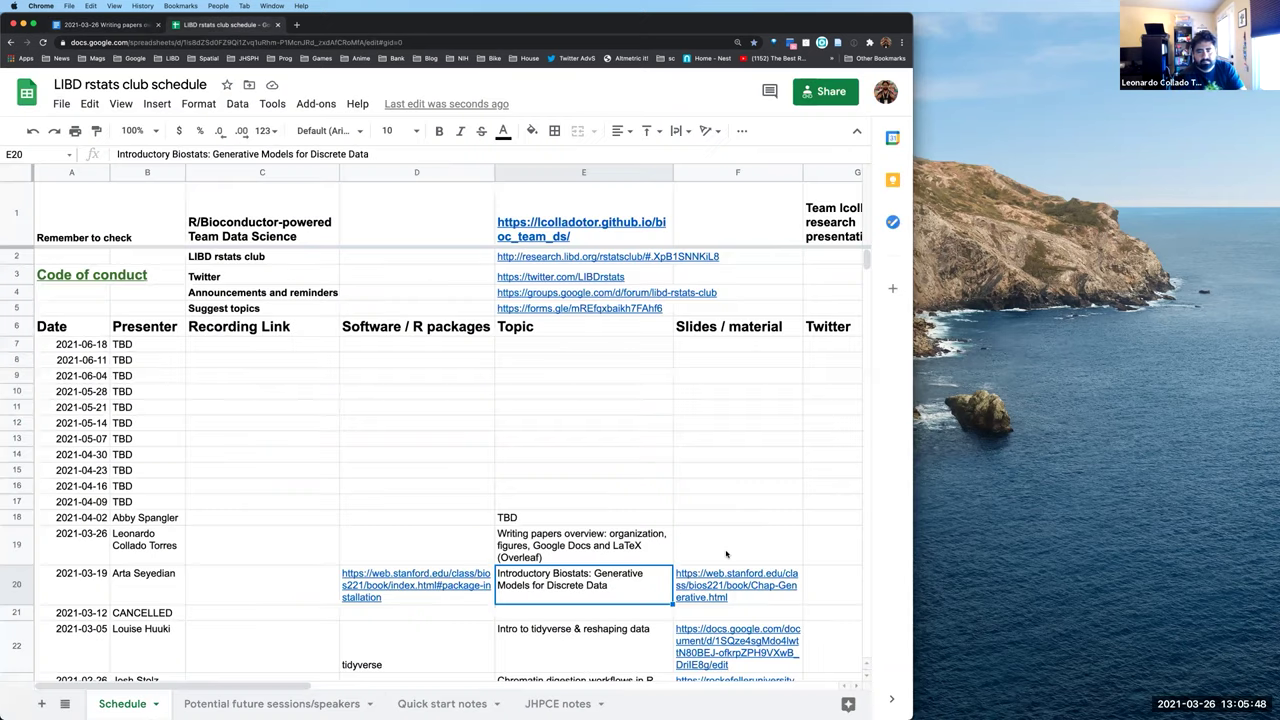
left_click(725, 548)
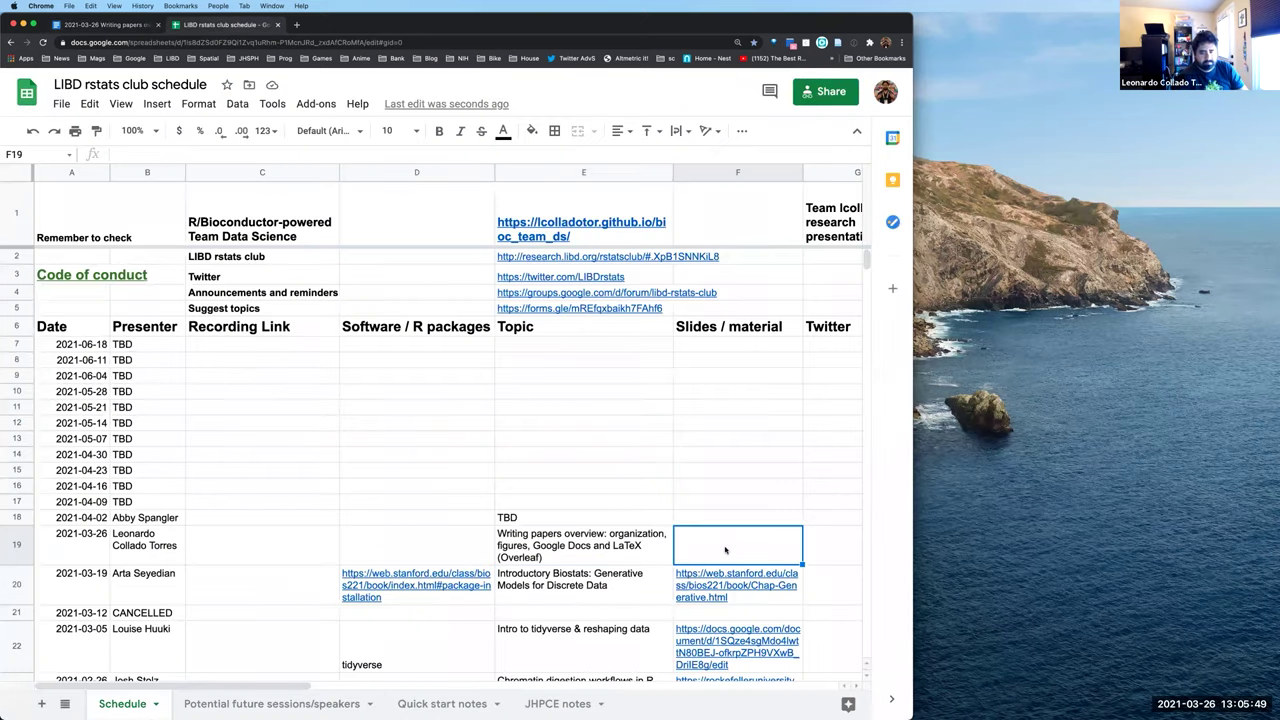
key("super+v")
left_click(632, 485)
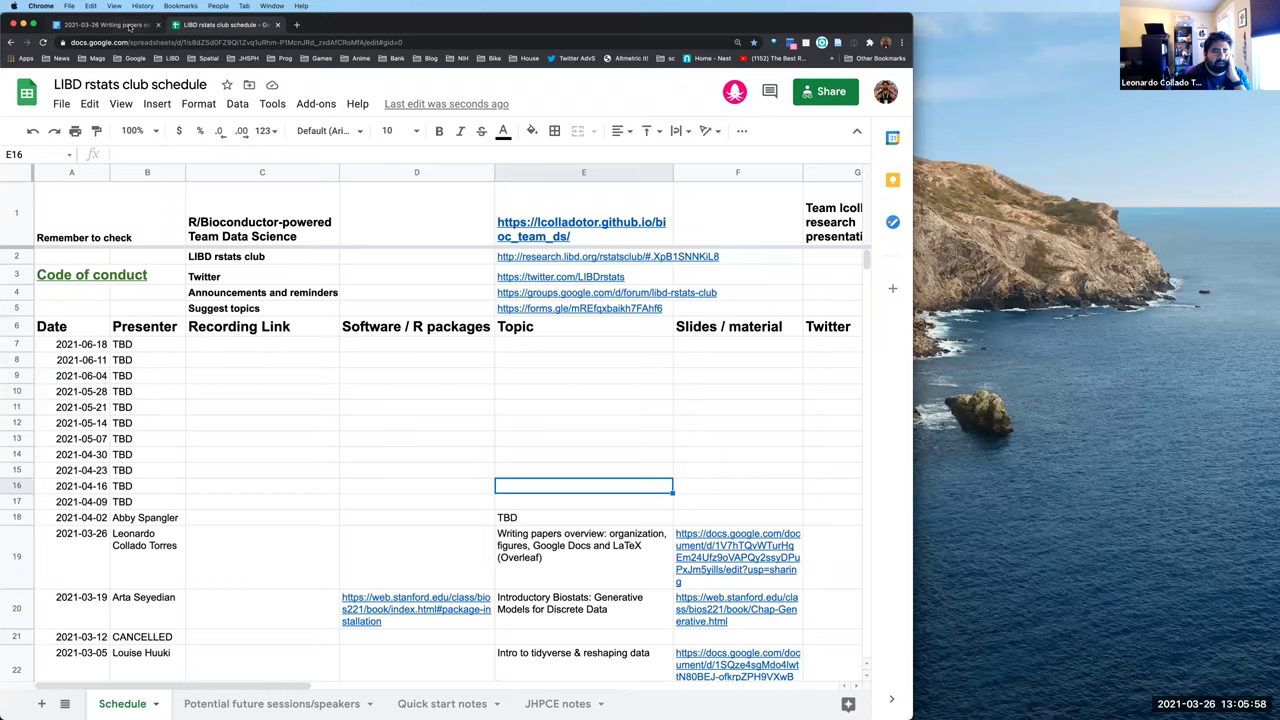
Return to the Writing papers document and close its sharing dialog to show the outline from the title
left_click(130, 27)
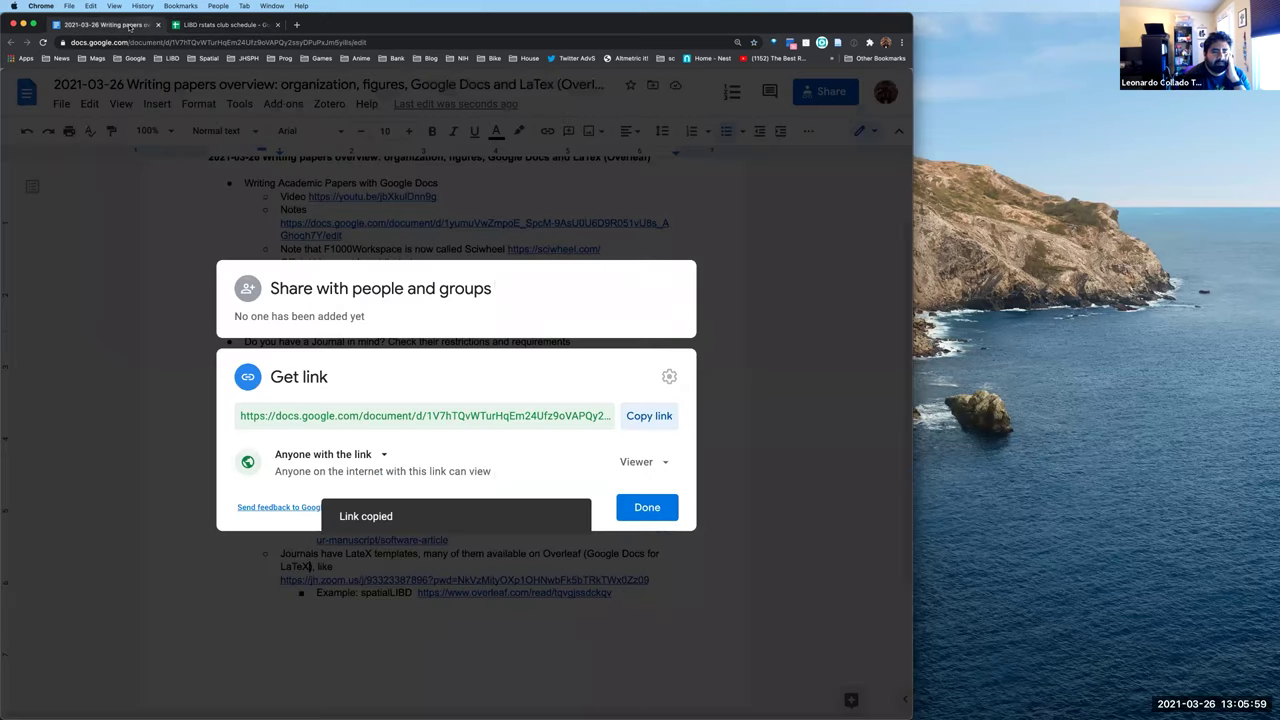
left_click(148, 275)
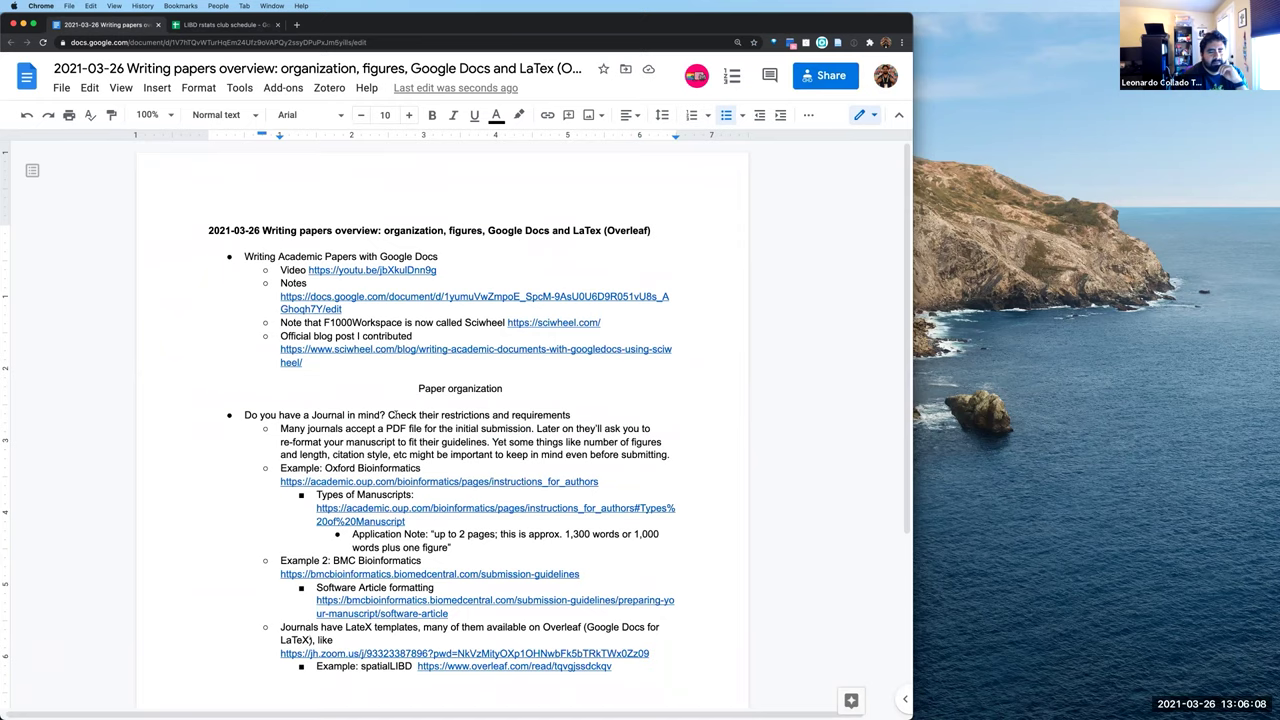
scroll(391, 414, "down", 1)
scroll(396, 412, "down", 1)
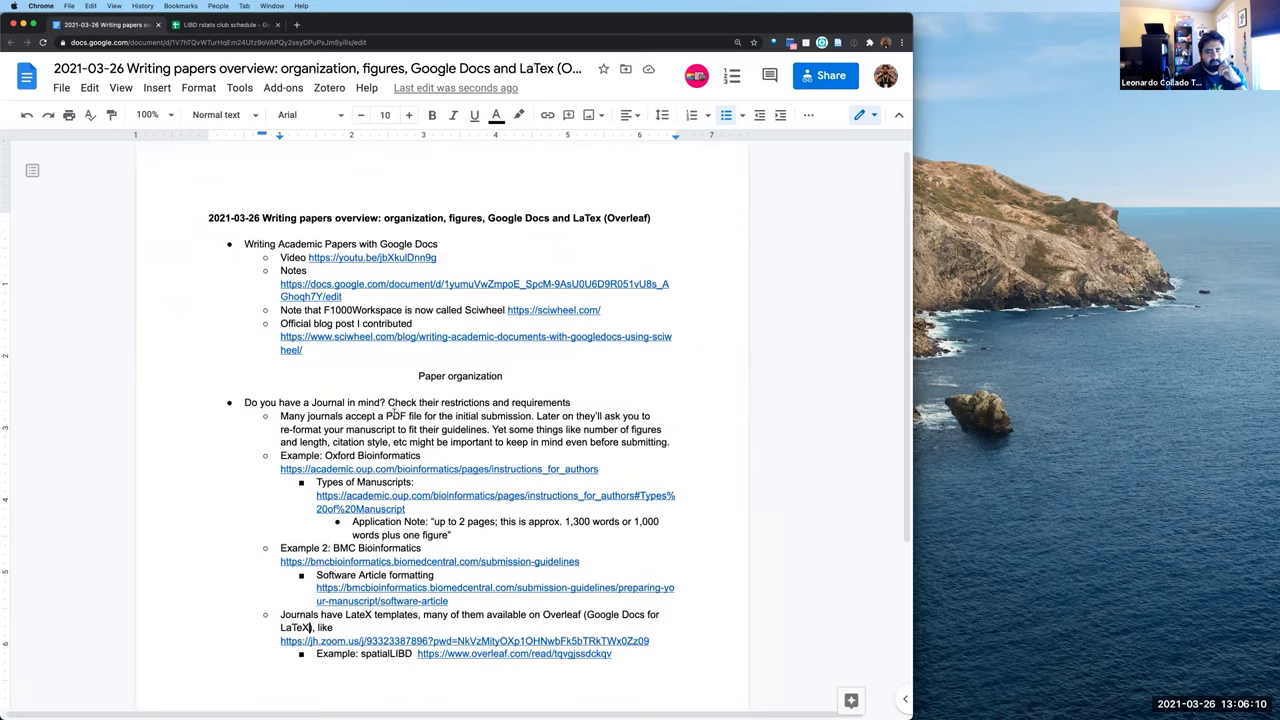
scroll(394, 412, "down", 3)
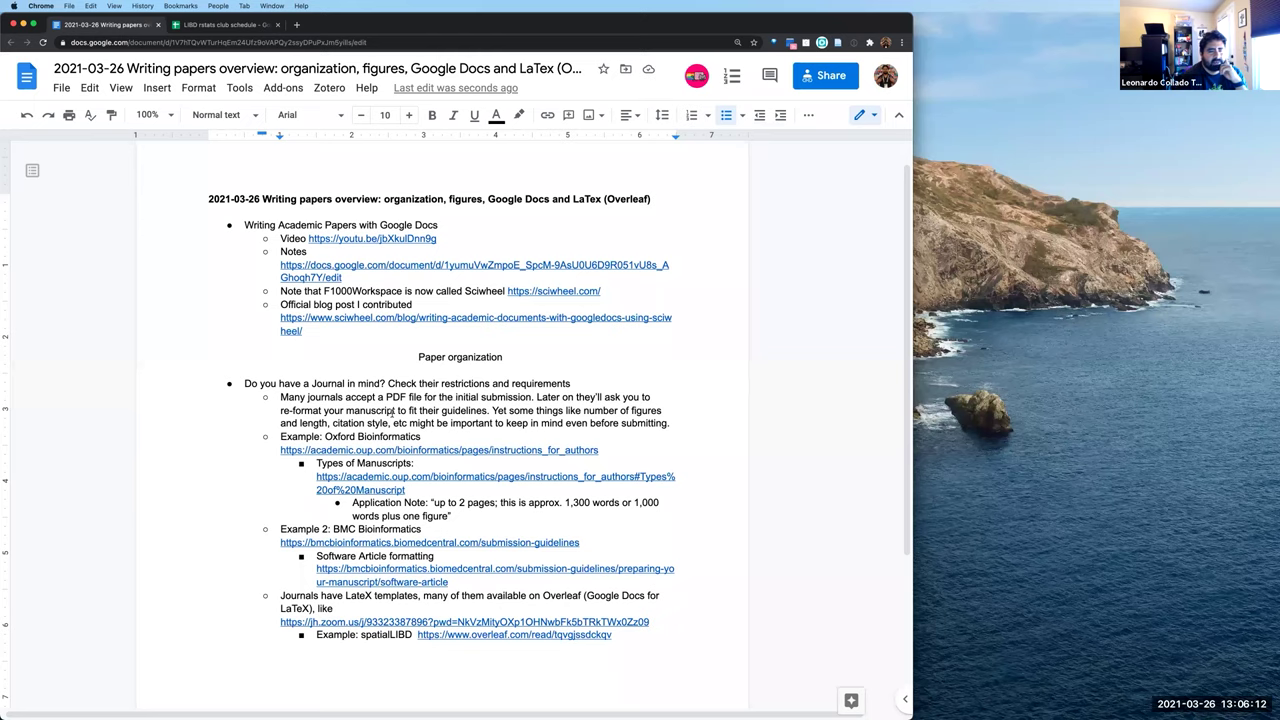
scroll(299, 252, "up", 4)
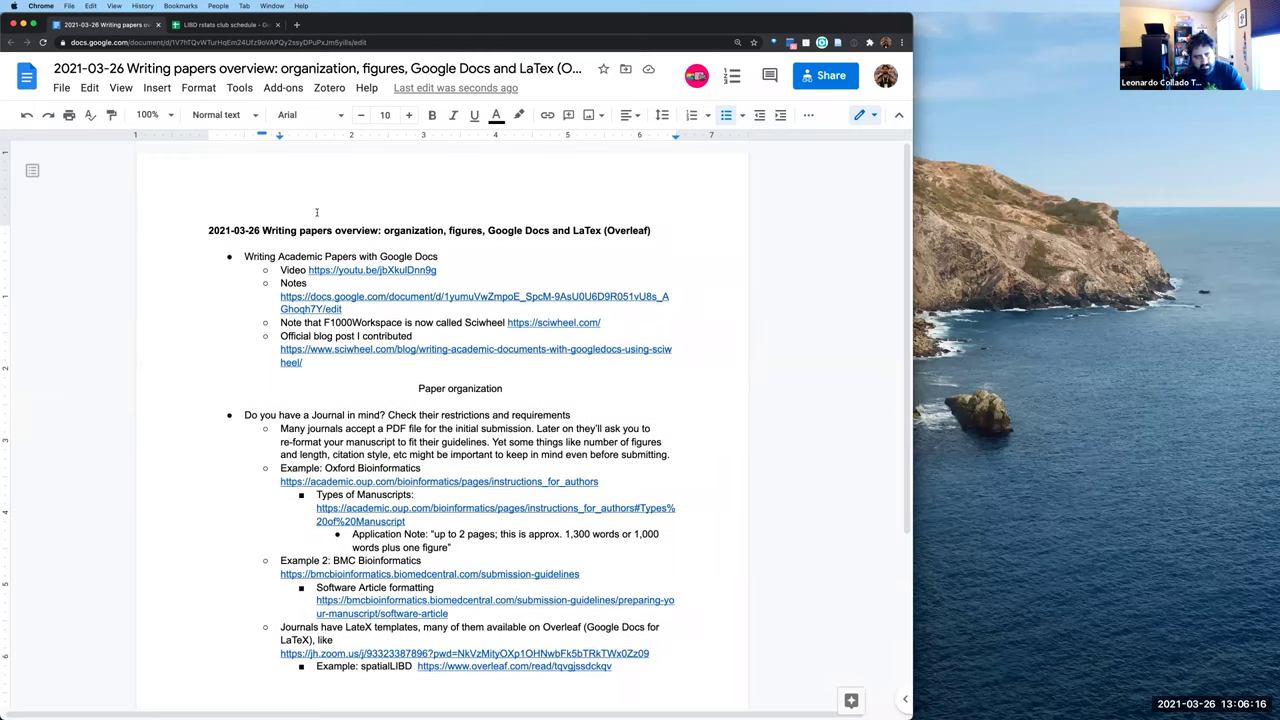
Open the YouTube video linked under Writing Academic Papers with Google Docs in a new tab and pause it
left_click(343, 257)
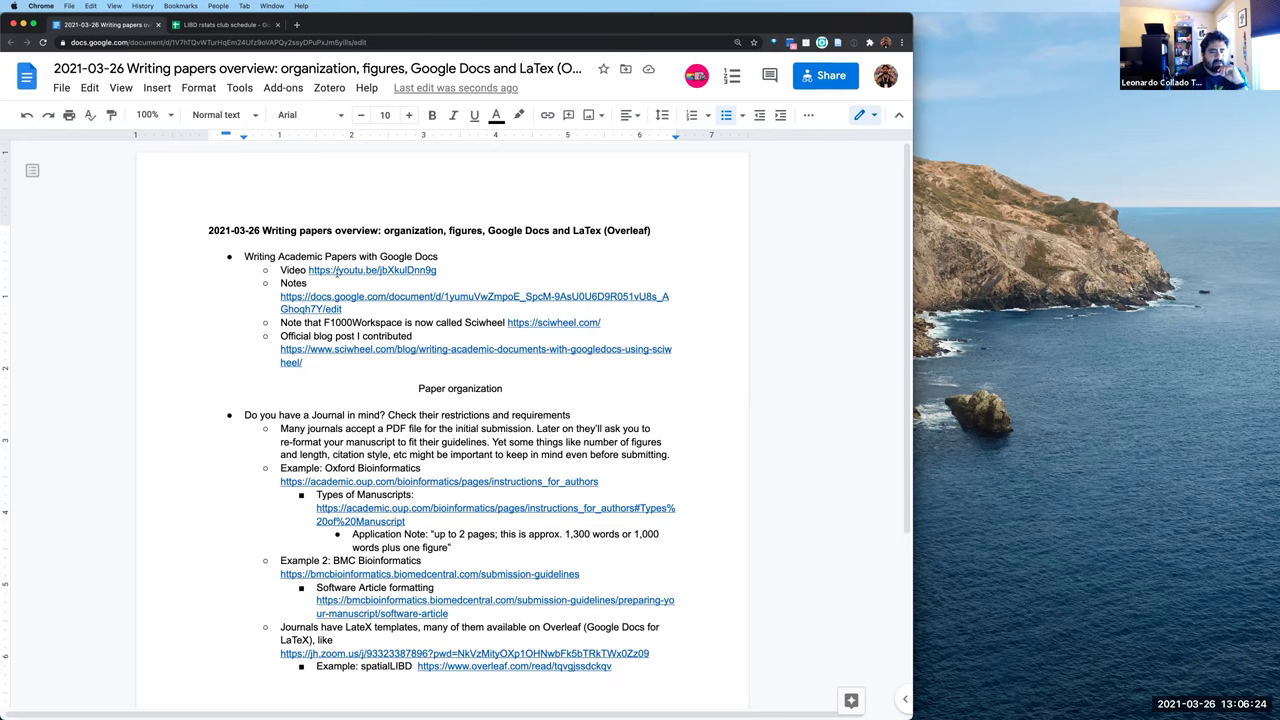
left_click(337, 270)
right_click(358, 292)
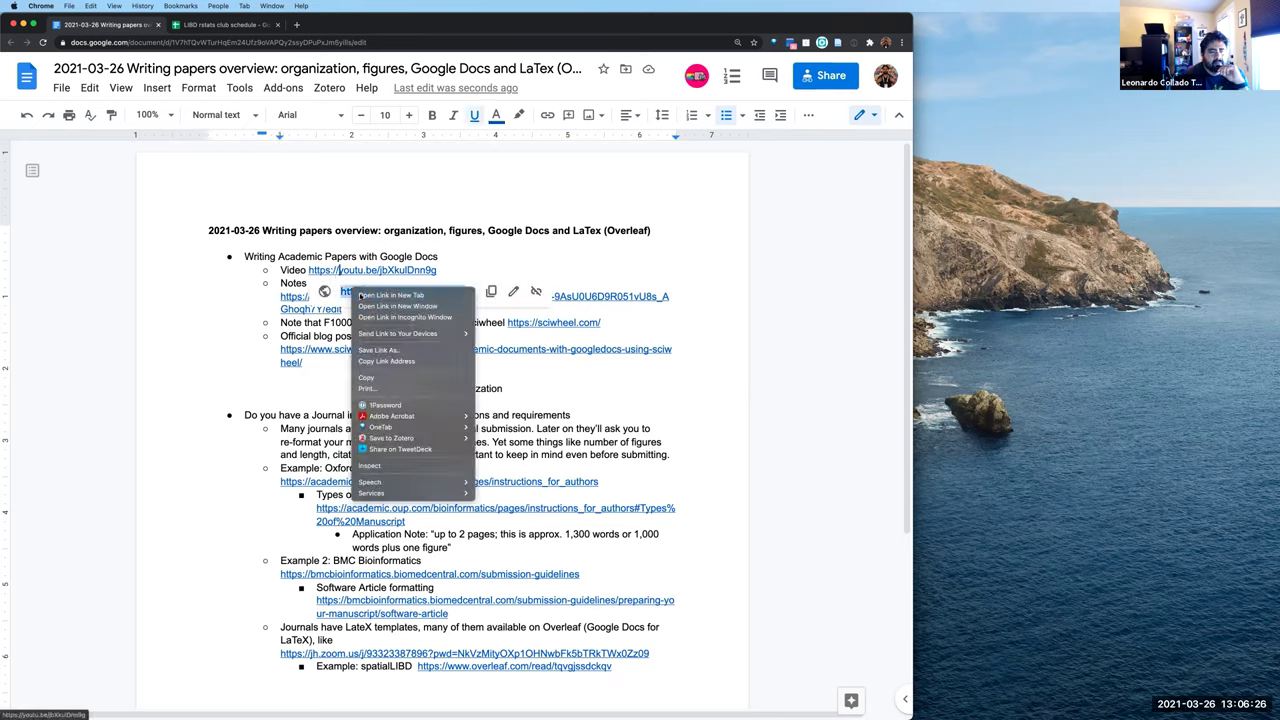
left_click(296, 36)
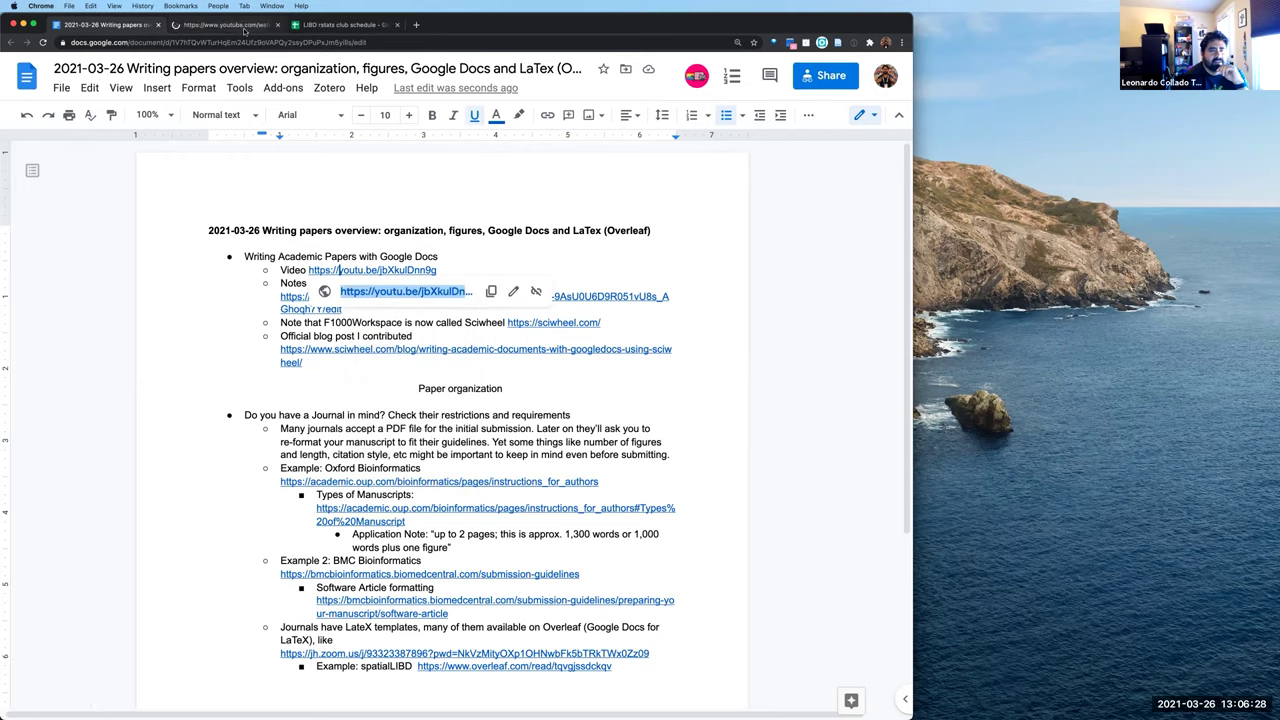
left_click(244, 29)
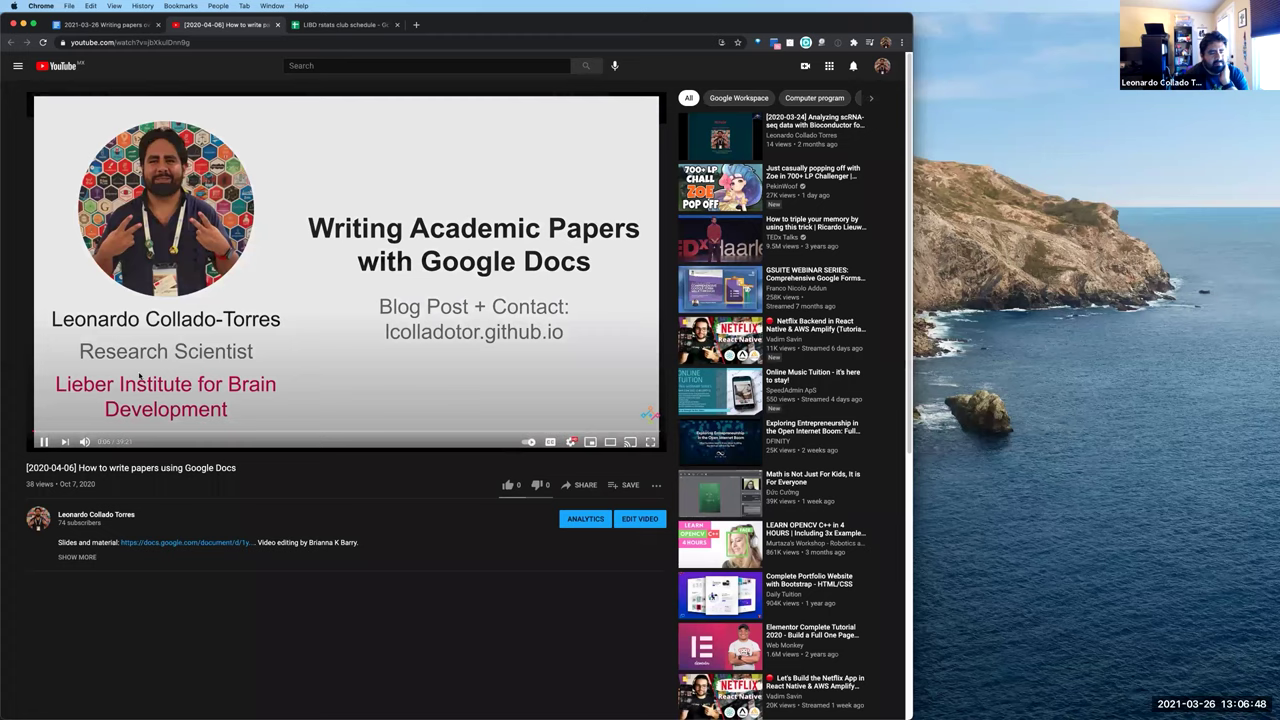
key("k")
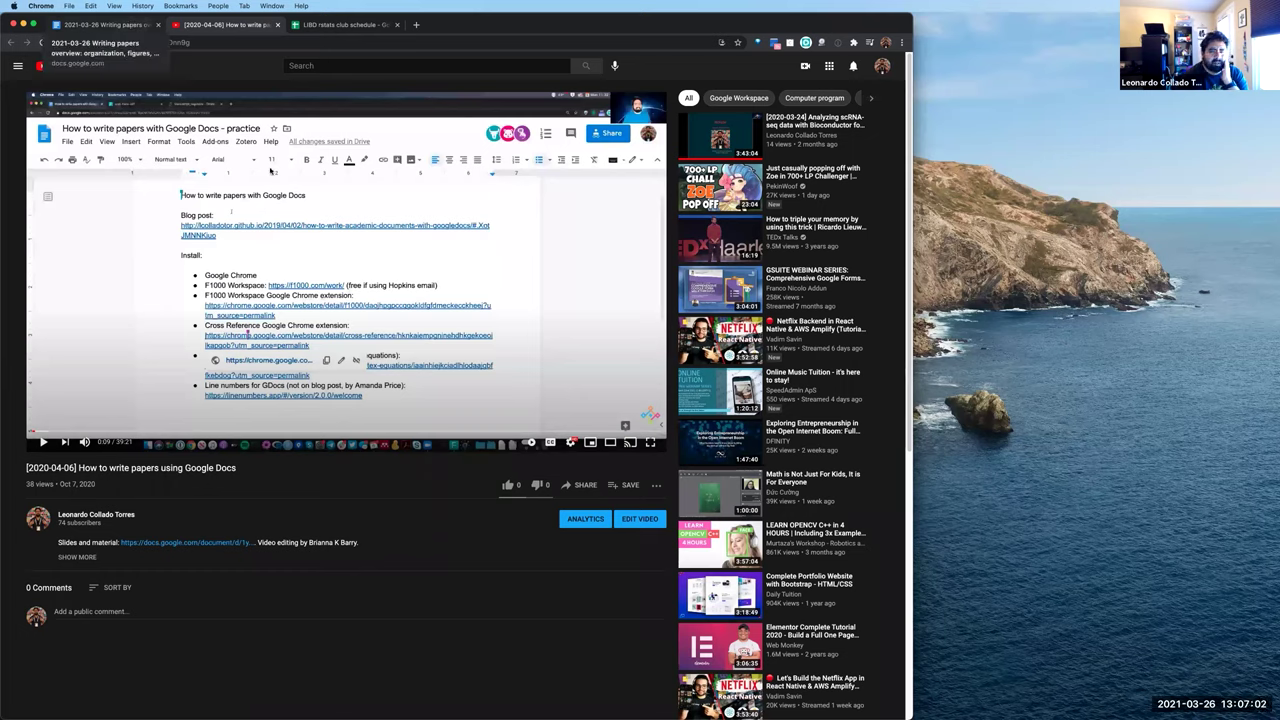
Return to the document and preview the linked Notes file below the video link
left_click(141, 24)
left_click(370, 297)
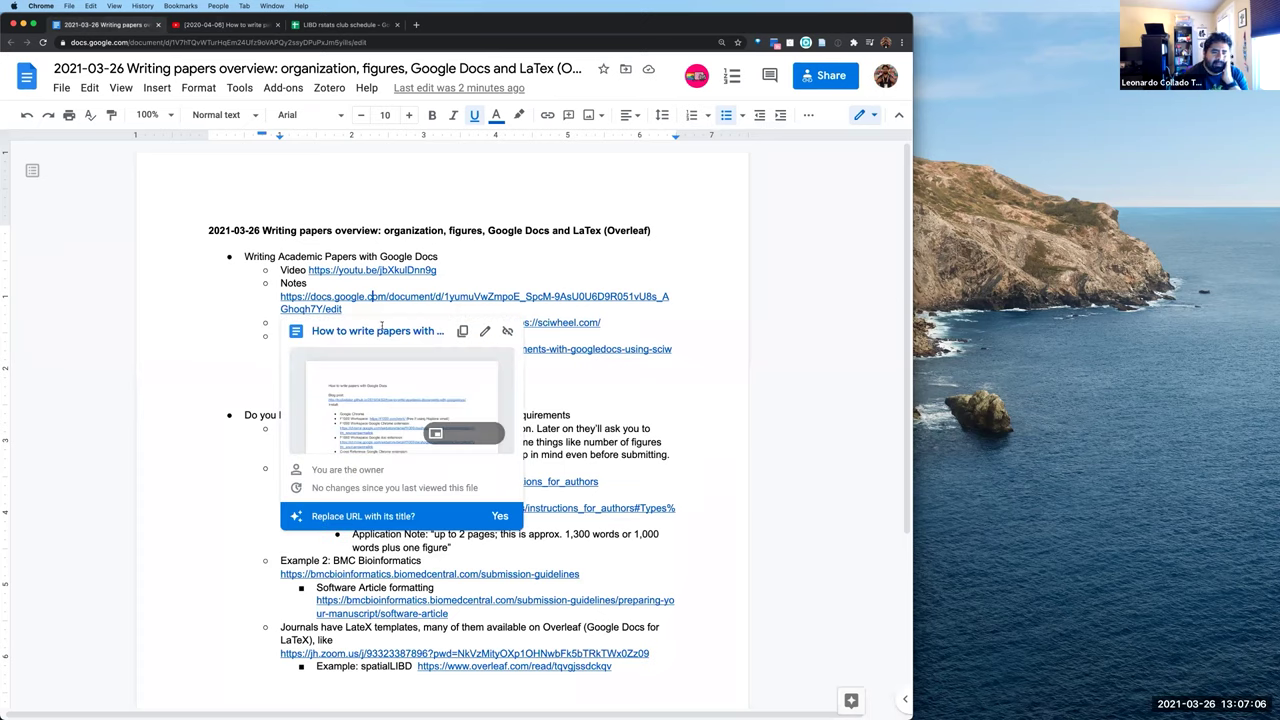
left_click(281, 336)
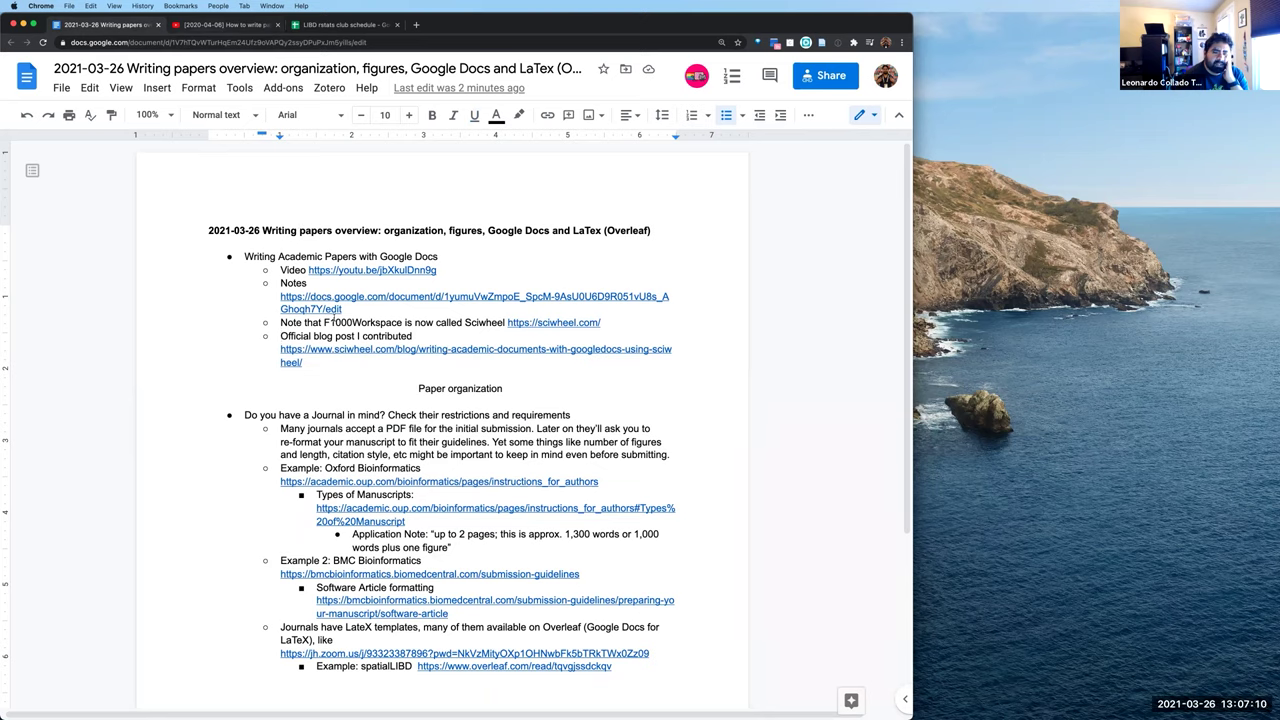
Highlight F1000Workspace and its new name Sciwheel in the note, and go to the end of the official blog post link
left_click_drag(324, 322, 402, 323)
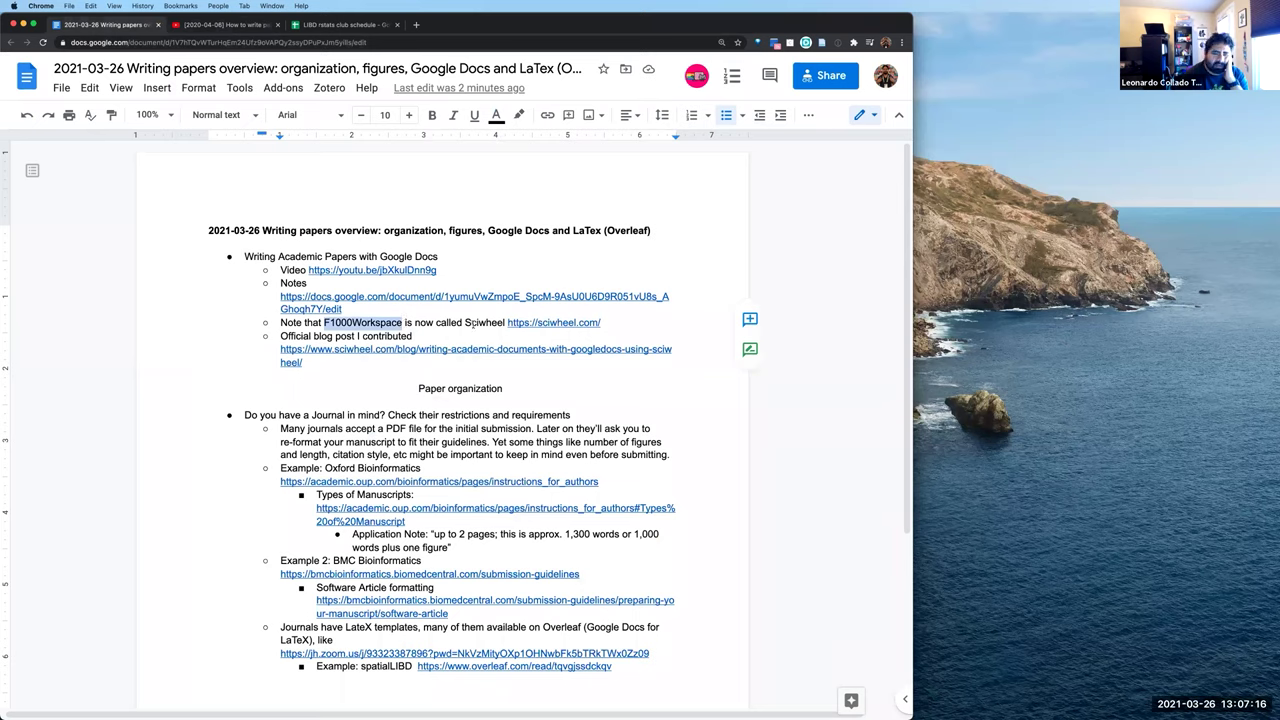
left_click_drag(465, 322, 504, 322)
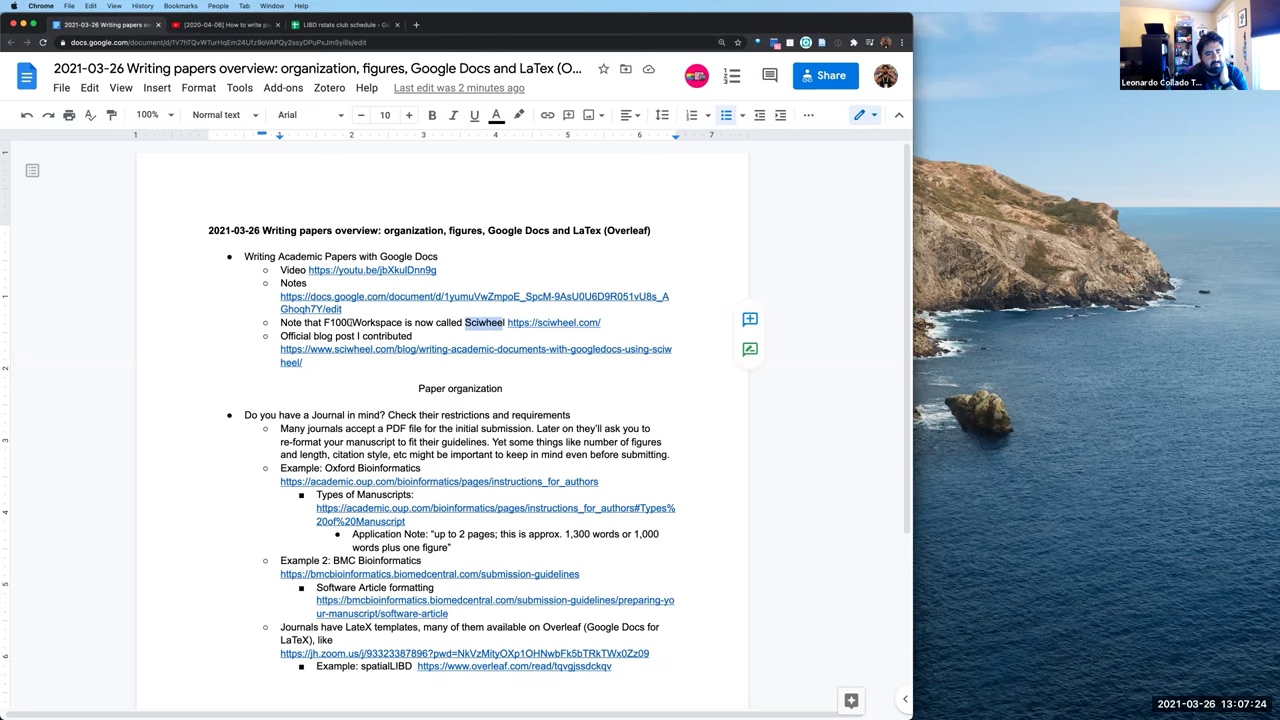
left_click_drag(351, 322, 323, 322)
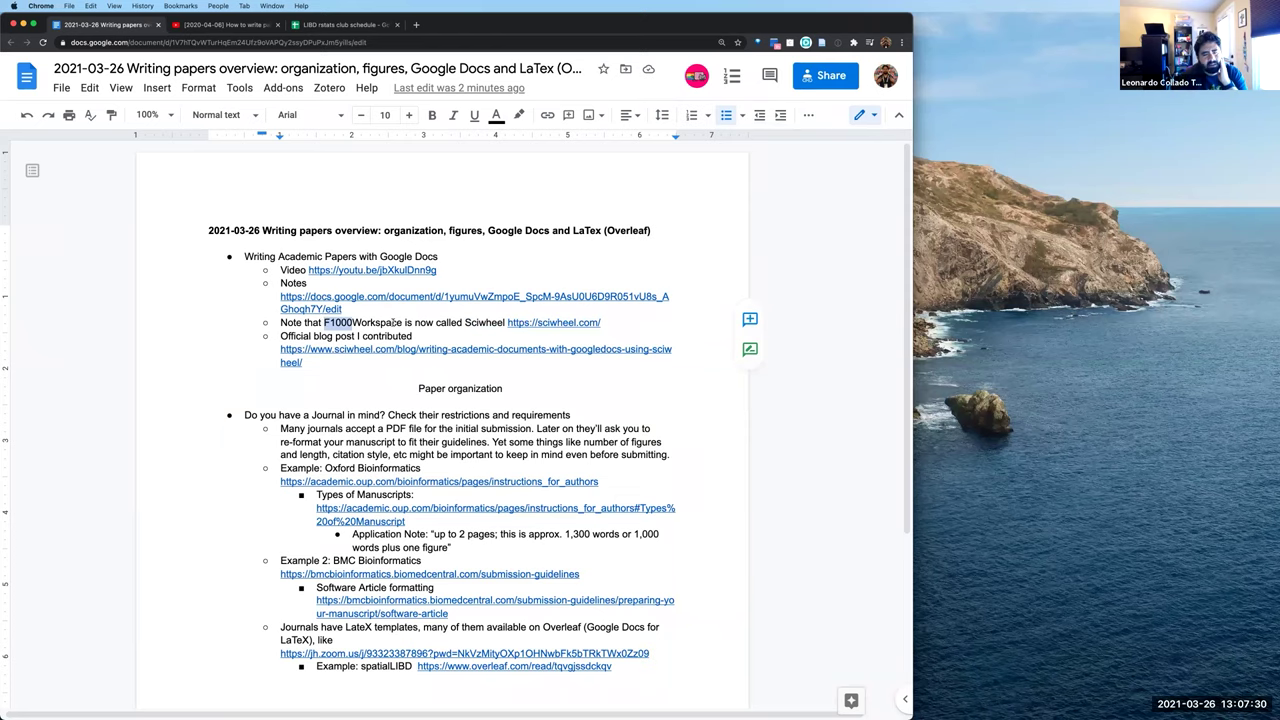
scroll(290, 348, "down", 1)
scroll(293, 355, "down", 1)
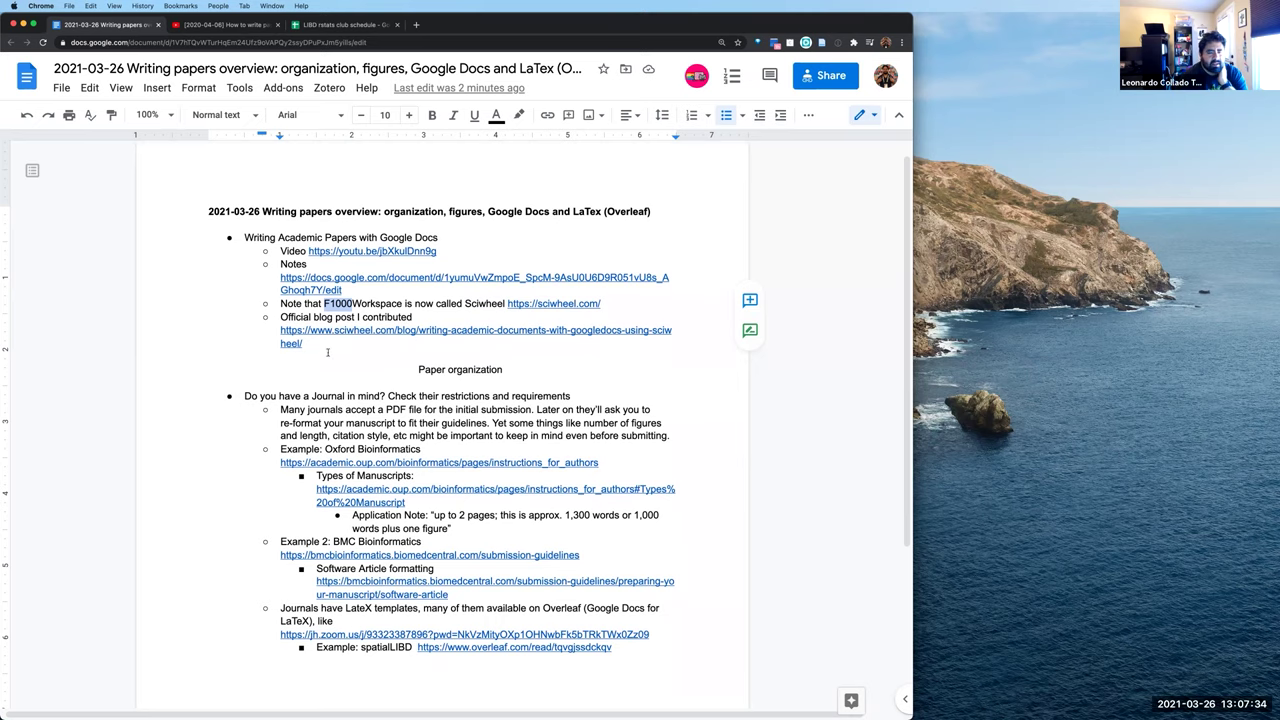
left_click(321, 344)
left_click(321, 344)
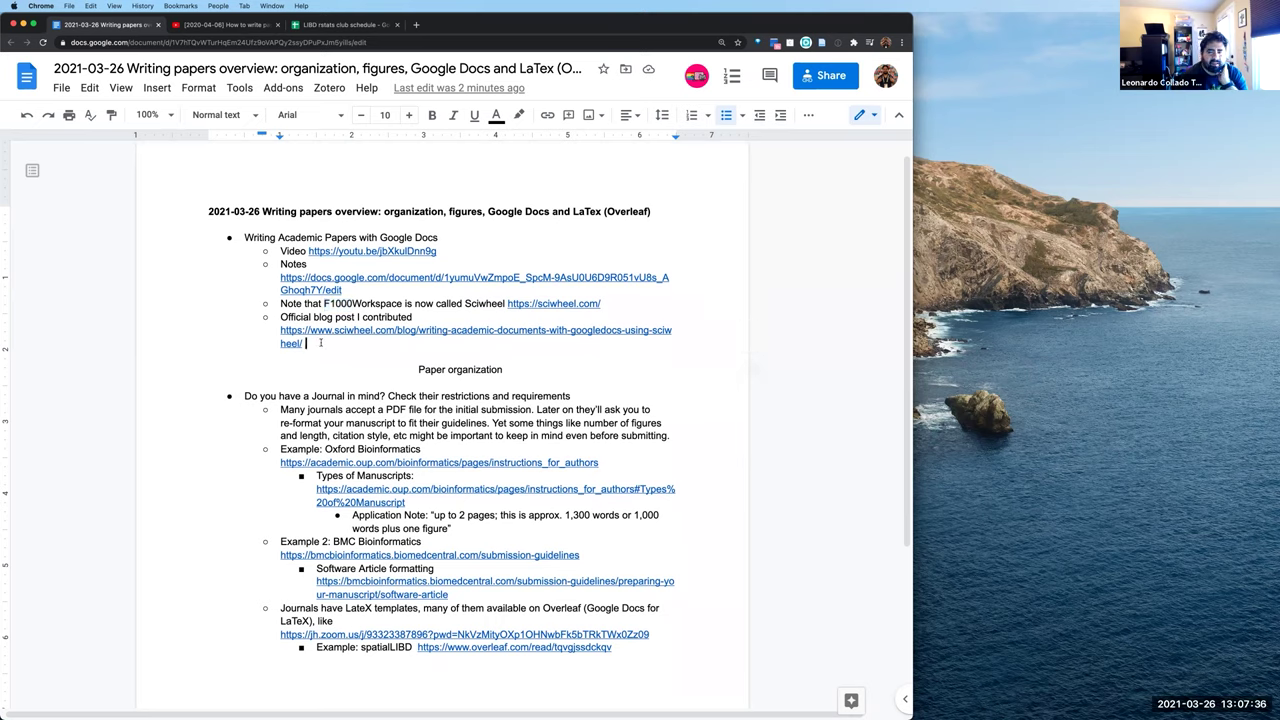
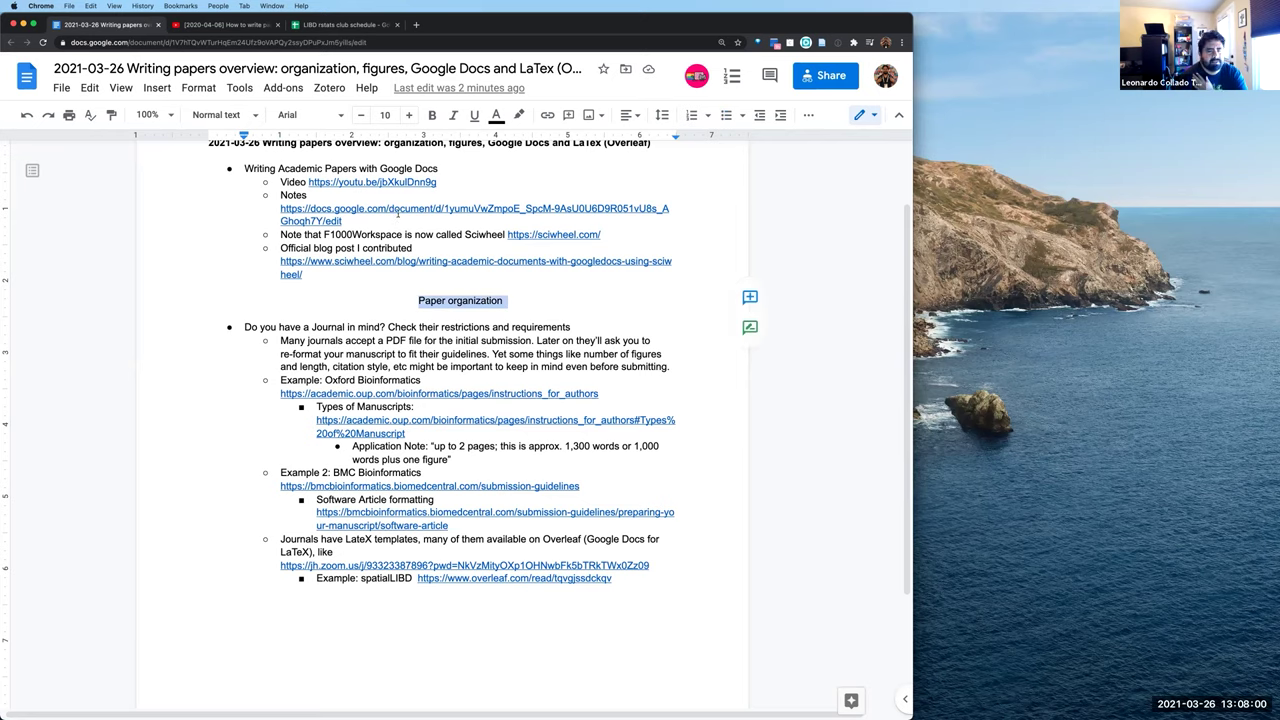
Highlight Google Docs in the title, the question "Do you have a Journal in mind?" and "Check their restrictions and requirements"
left_click(488, 161)
left_click_drag(538, 167, 556, 163)
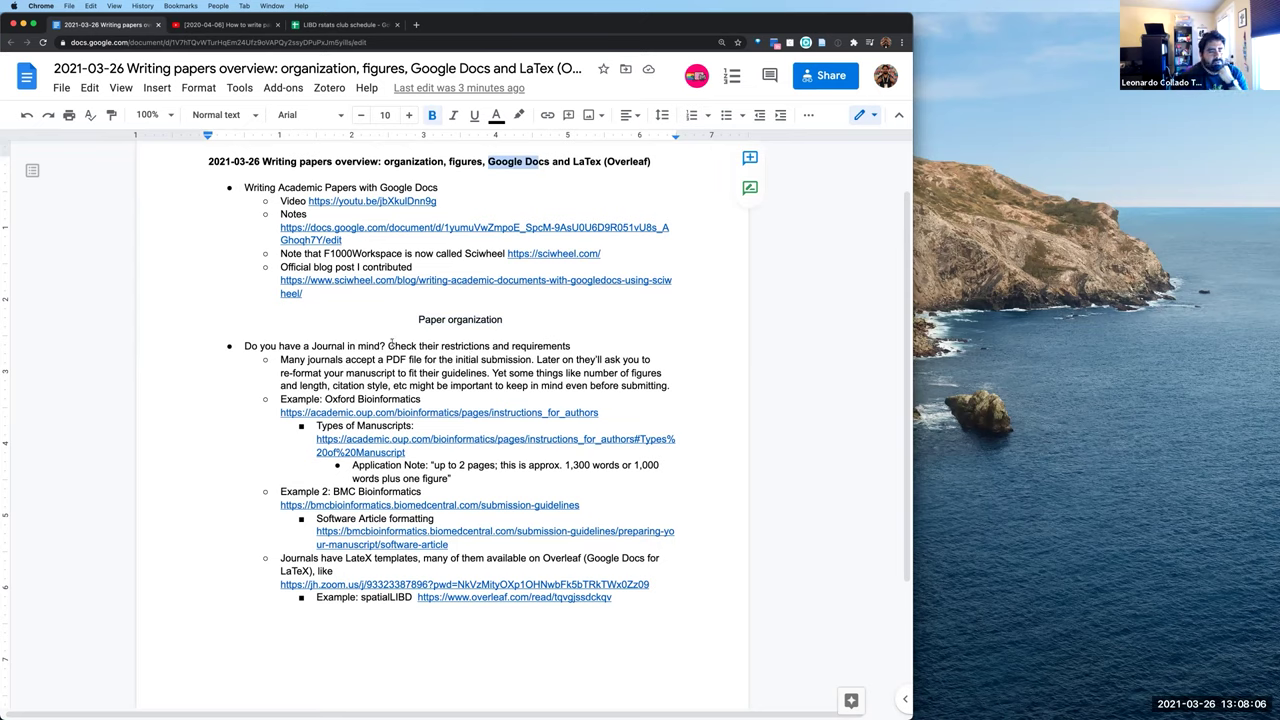
left_click(389, 345)
left_click_drag(389, 345, 244, 345)
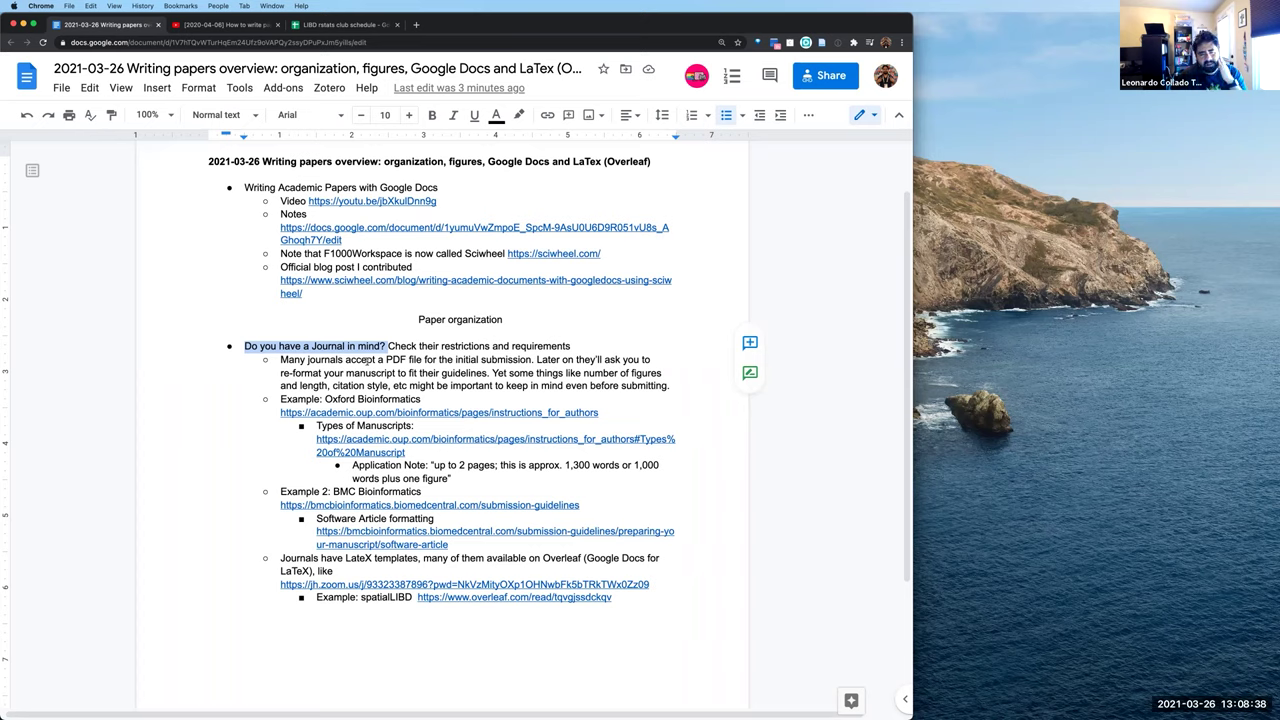
left_click(404, 345)
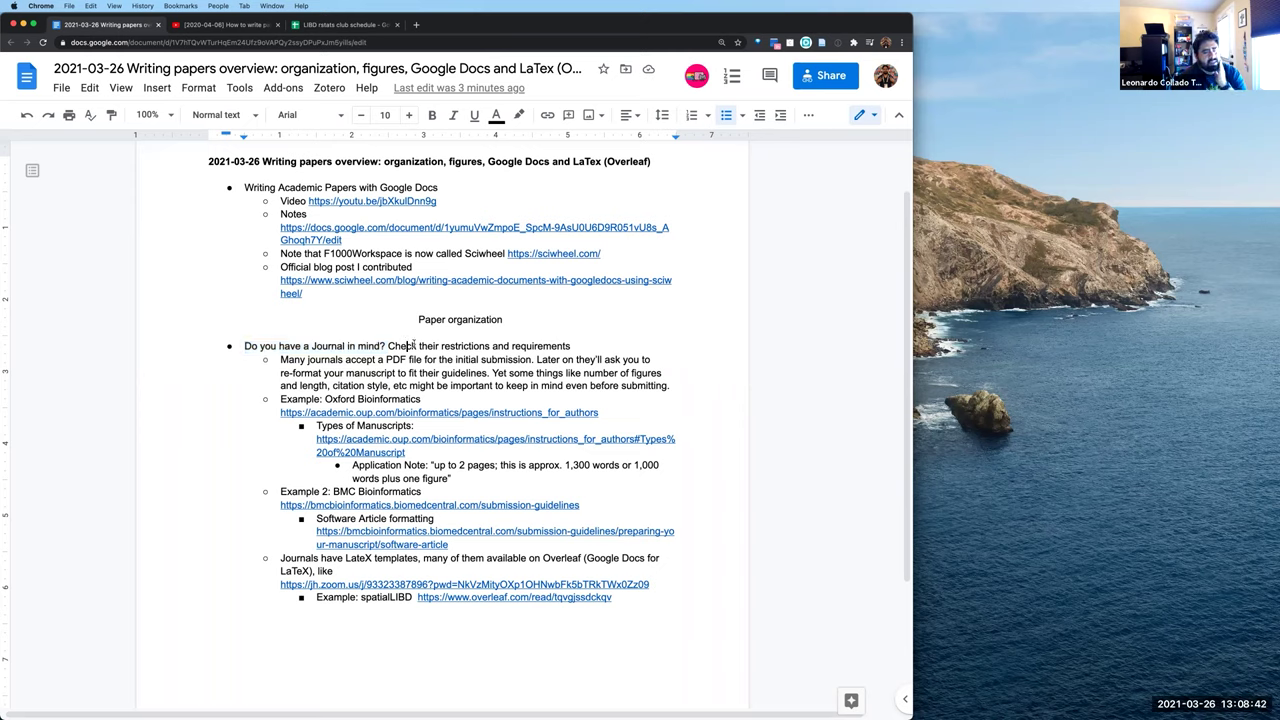
left_click_drag(388, 345, 576, 345)
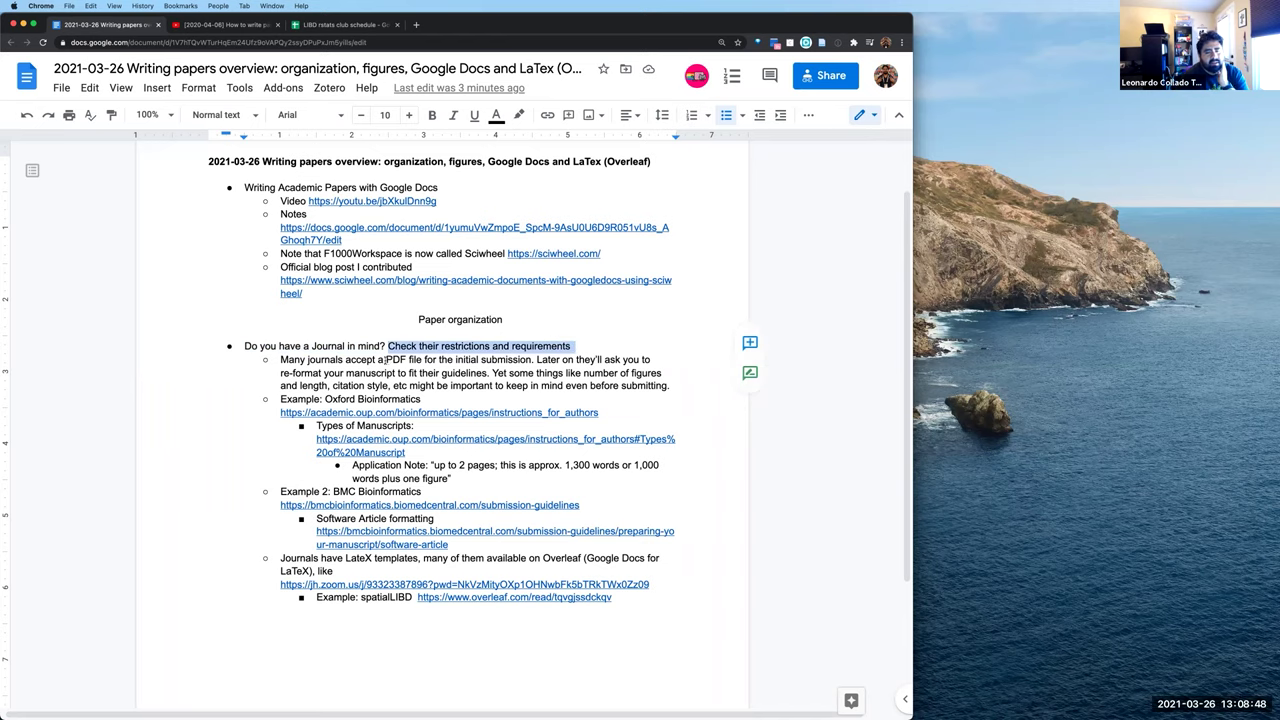
Highlight the word PDF in the advice about the initial submission, and clear the selection
scroll(386, 359, "down", 1)
left_click_drag(378, 349, 396, 361)
left_click(378, 348)
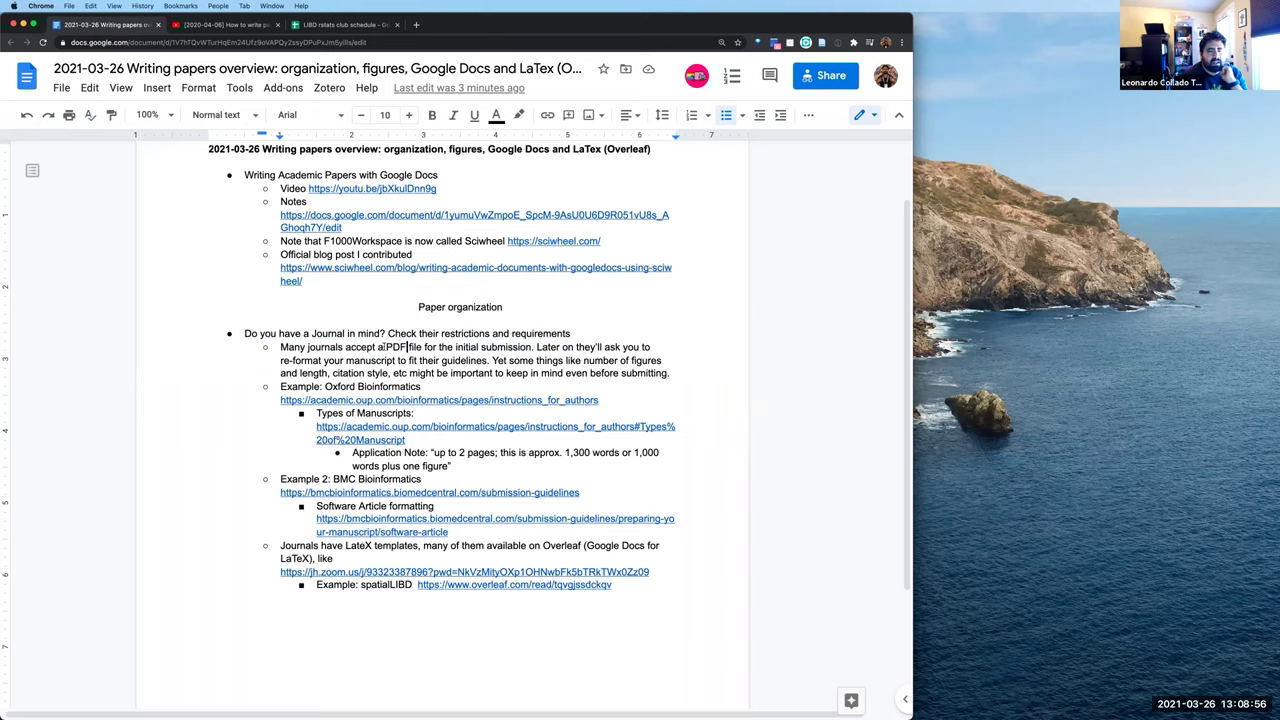
double_click(406, 347)
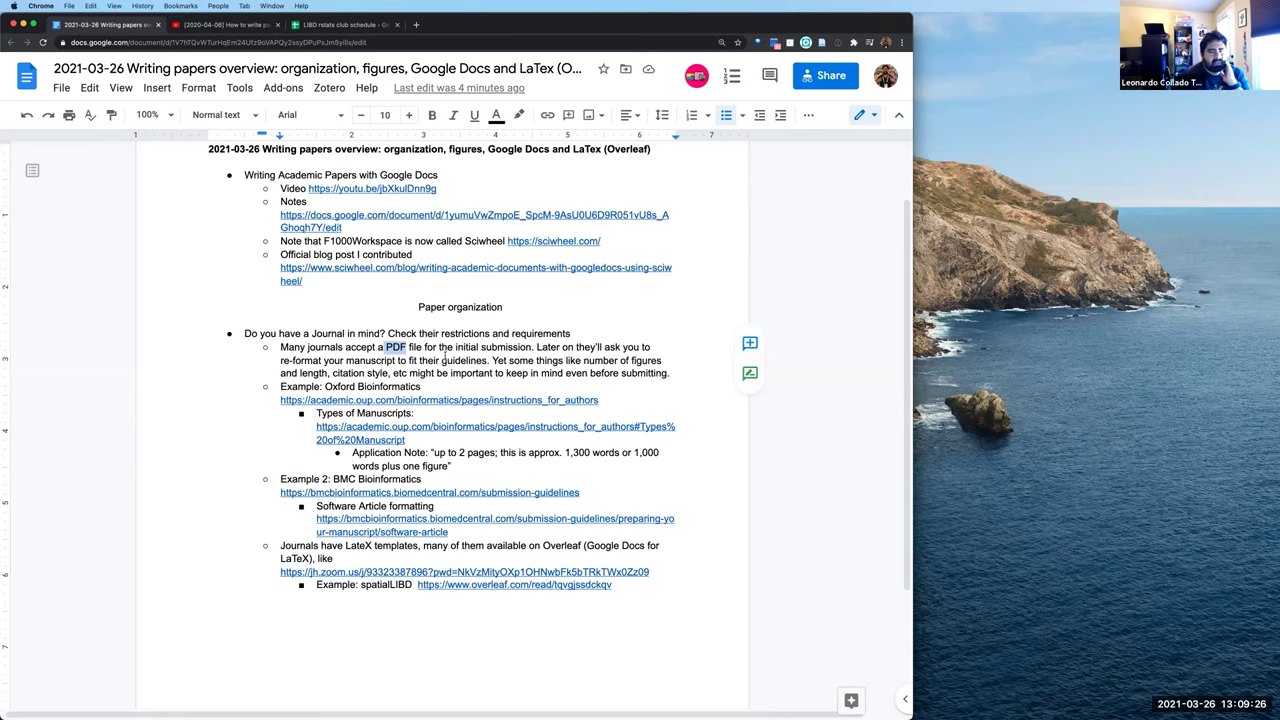
scroll(491, 161, "up", 1)
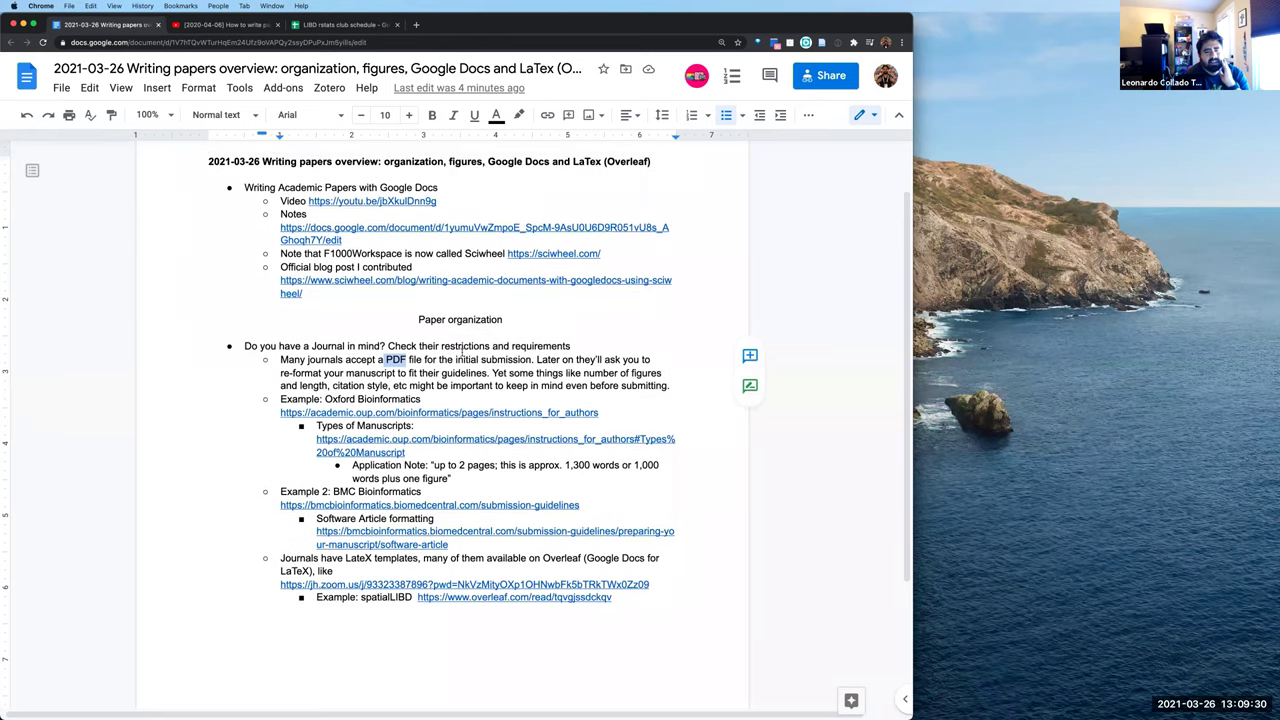
left_click(459, 372)
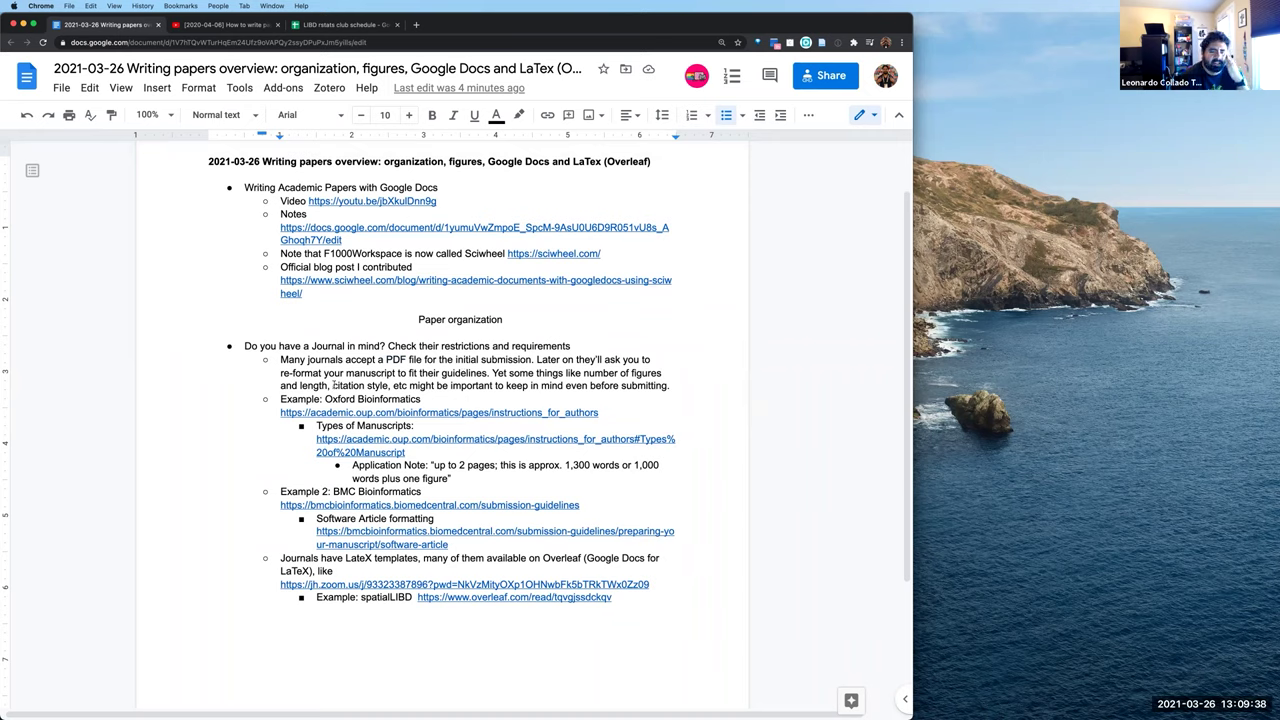
Highlight "citation style" and "length" in the advice on what to keep in mind before submitting
left_click_drag(333, 386, 389, 386)
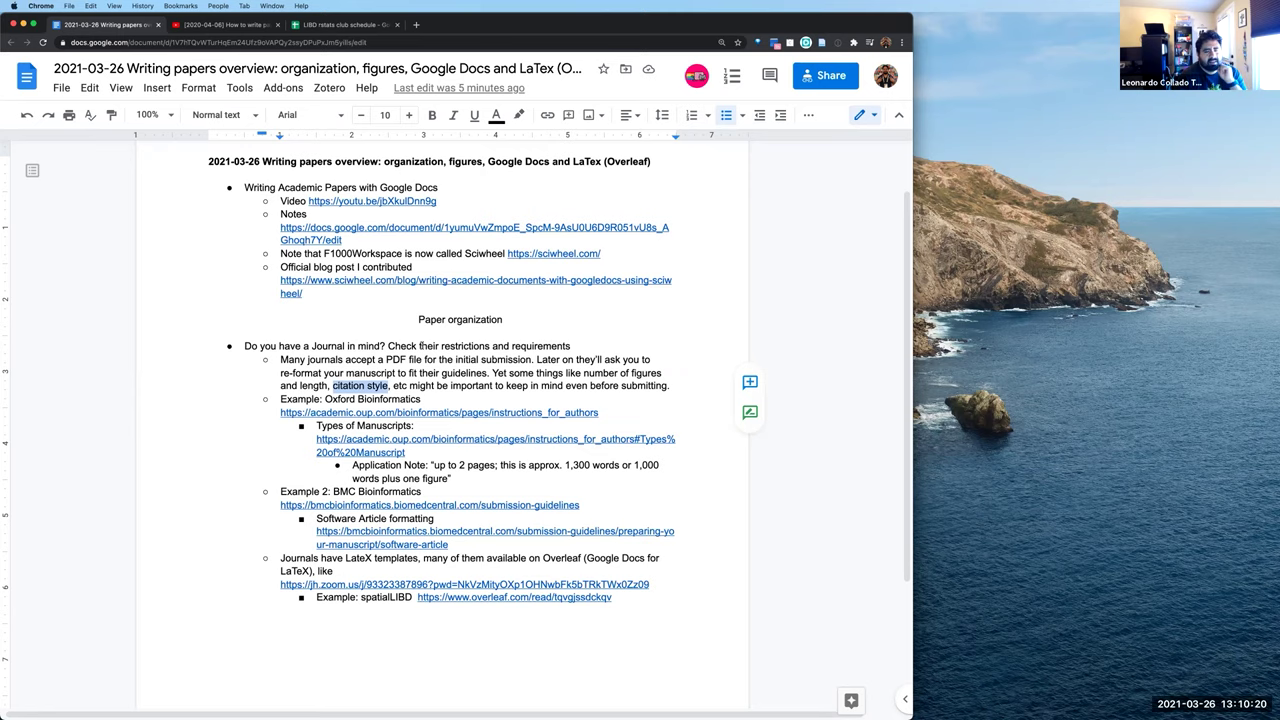
scroll(421, 345, "down", 1)
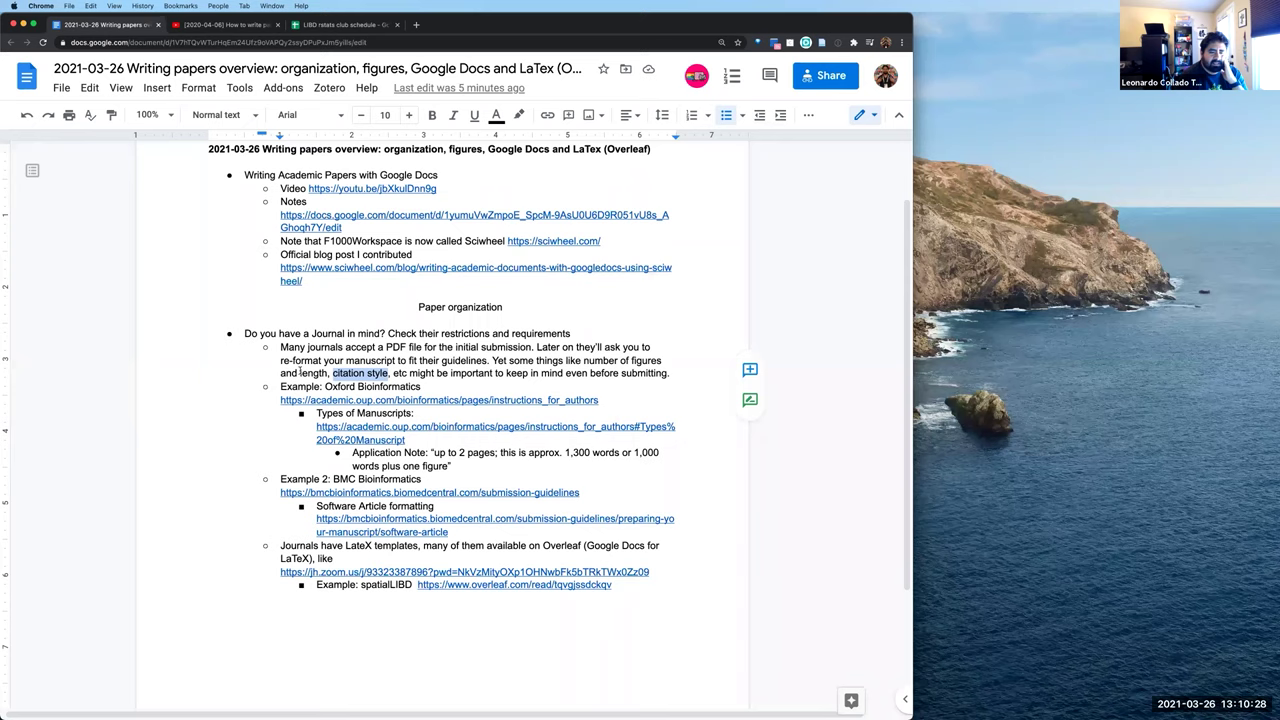
double_click(304, 372)
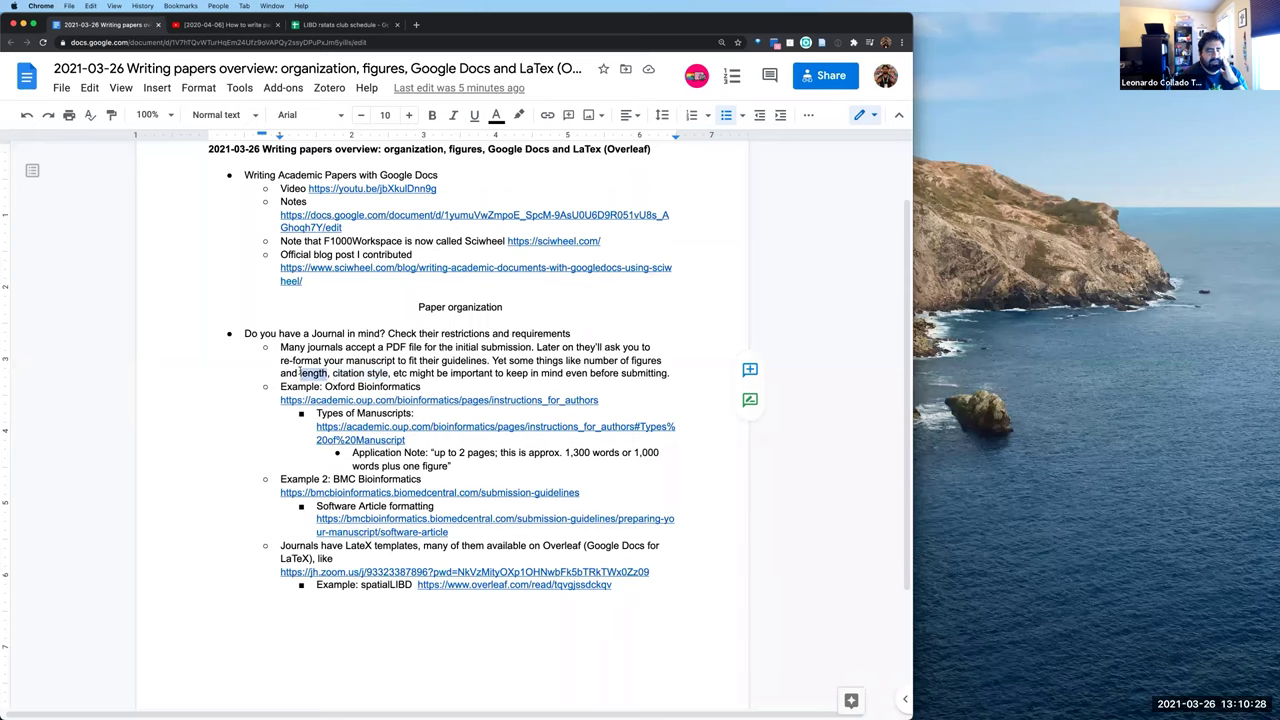
left_click(363, 336)
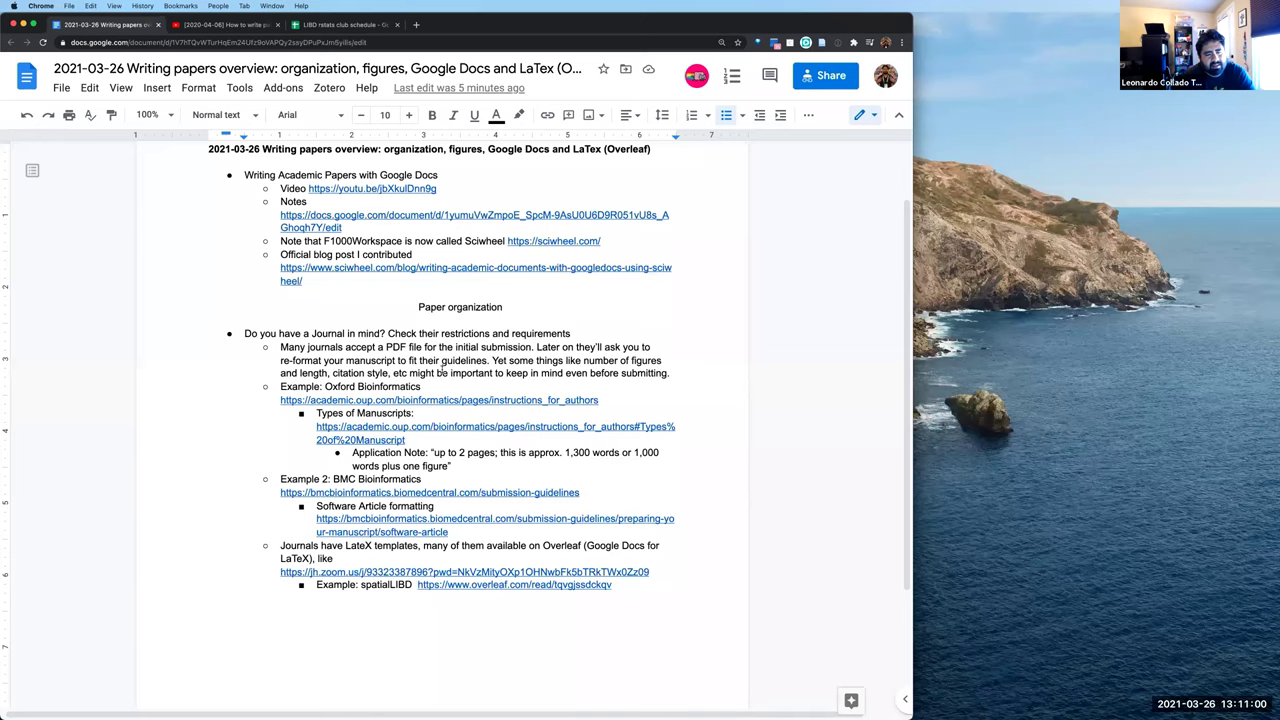
Highlight Google Docs in the Writing Academic Papers bullet and "citation style" in the journal advice
scroll(440, 368, "down", 1)
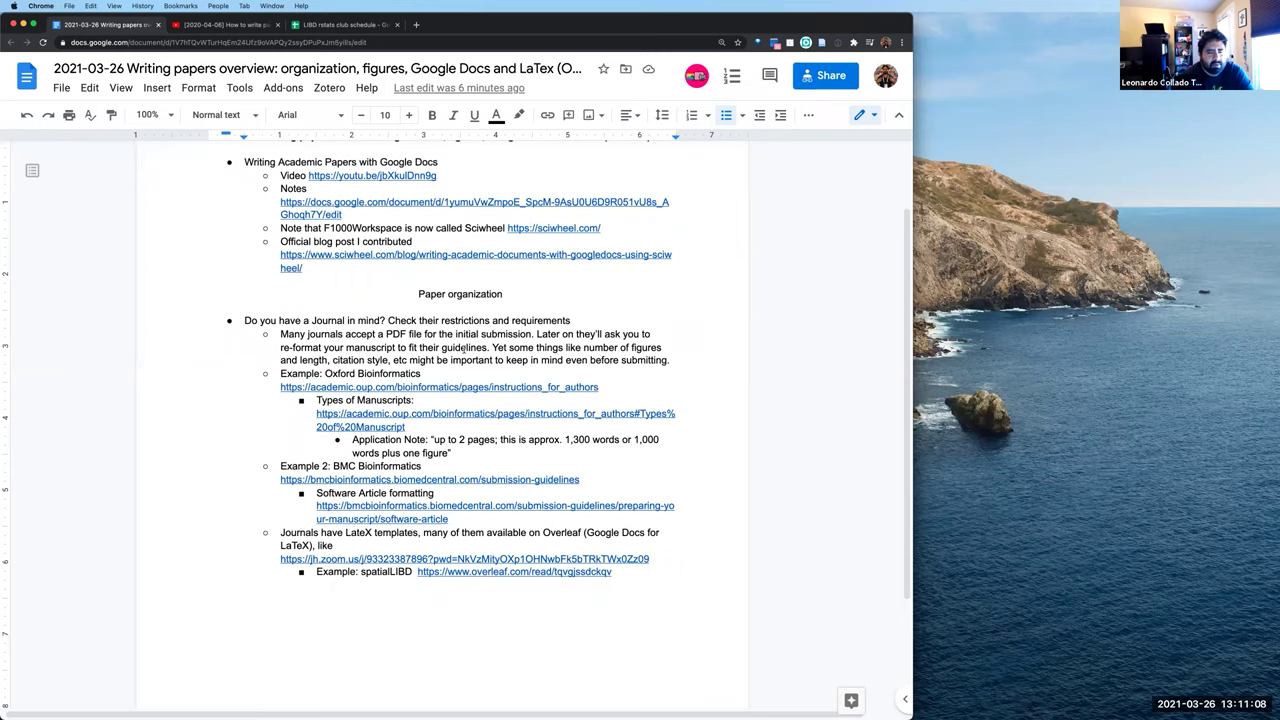
scroll(463, 347, "down", 1)
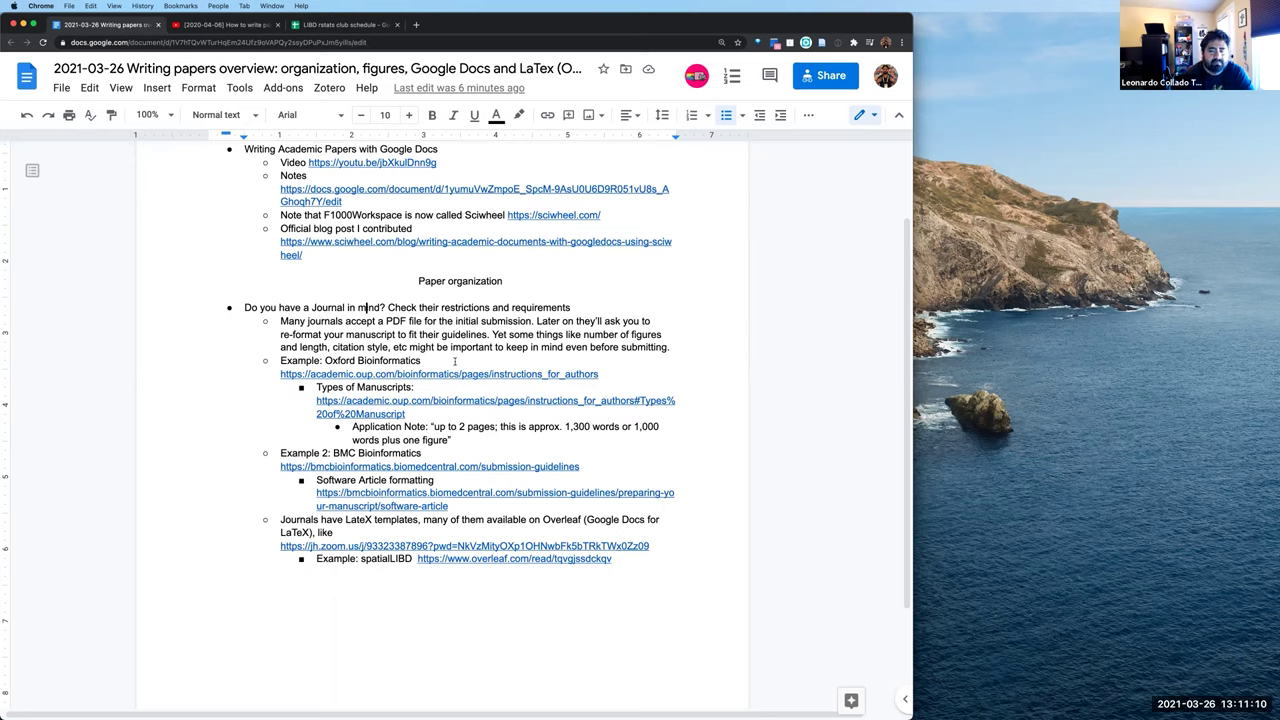
left_click(455, 362)
left_click(455, 347)
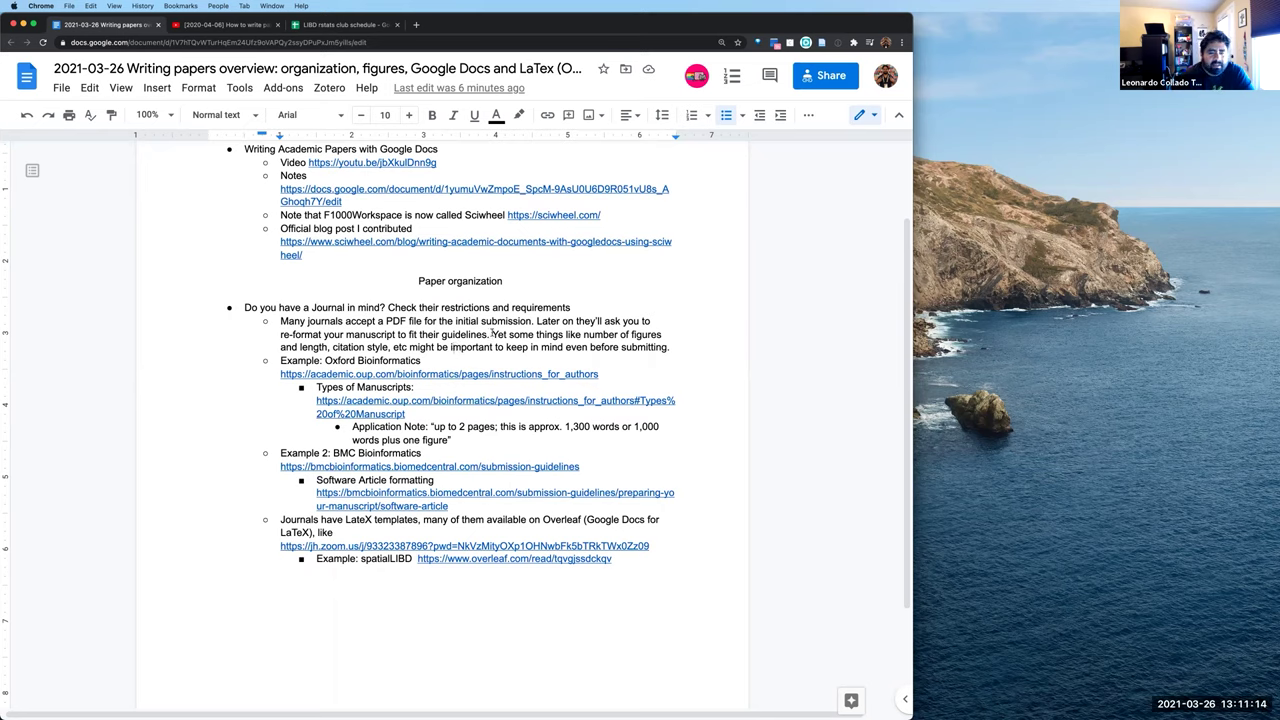
scroll(377, 340, "up", 2)
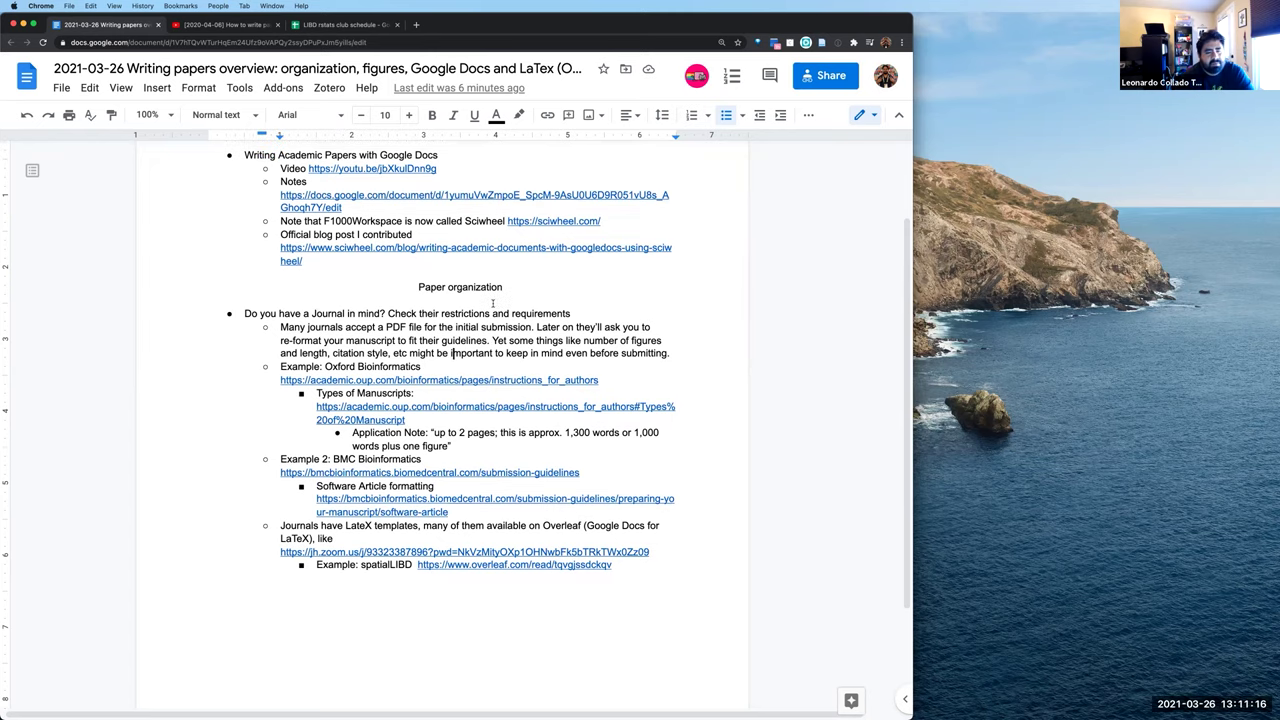
scroll(410, 174, "up", 2)
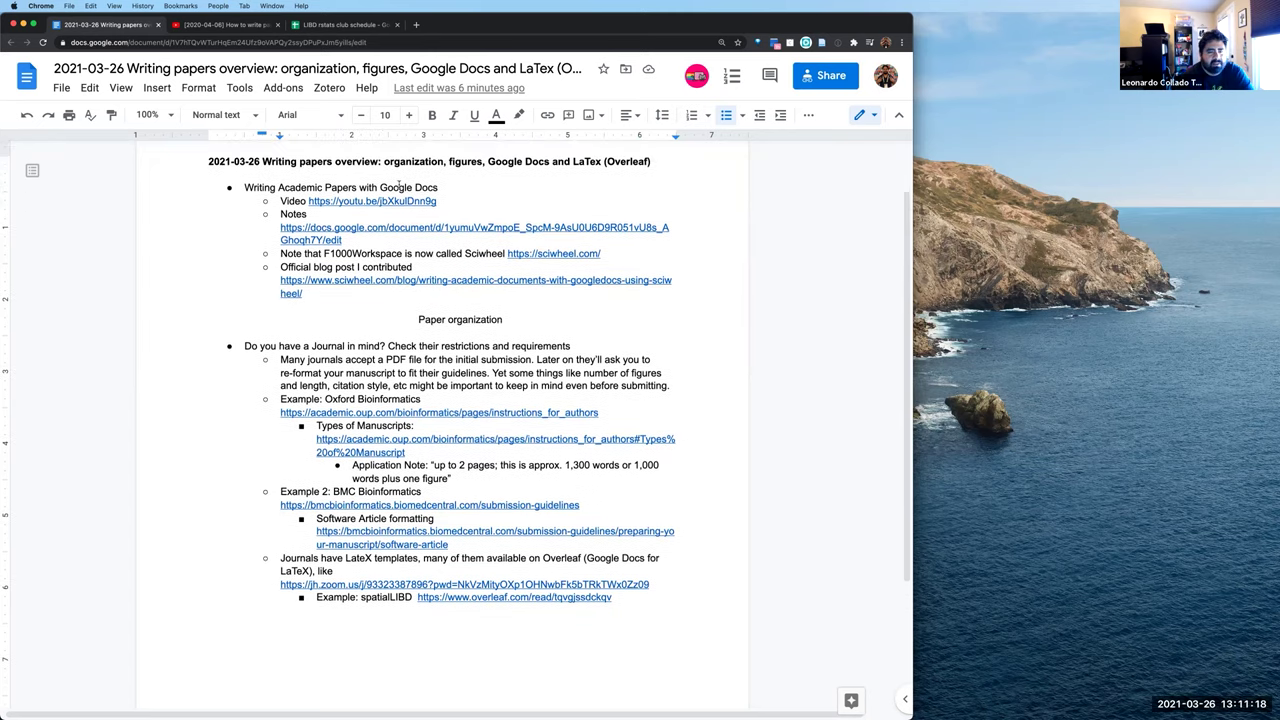
left_click_drag(398, 187, 445, 187)
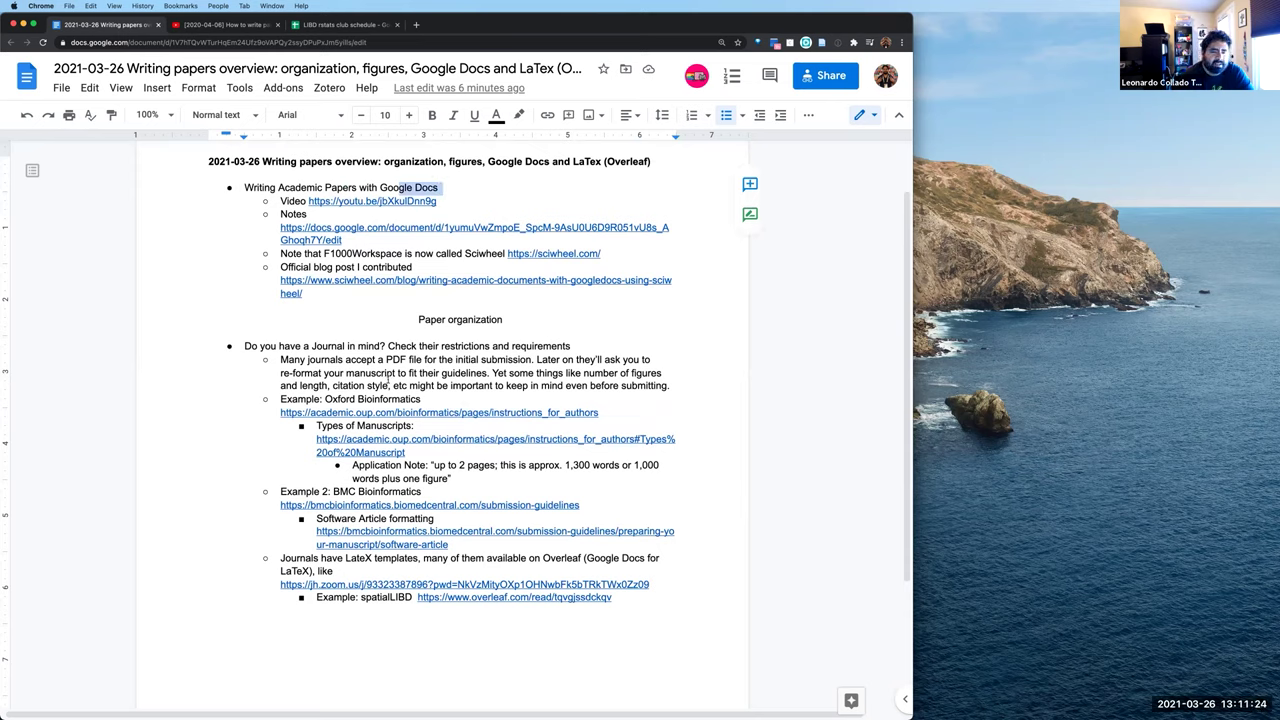
left_click_drag(388, 385, 332, 385)
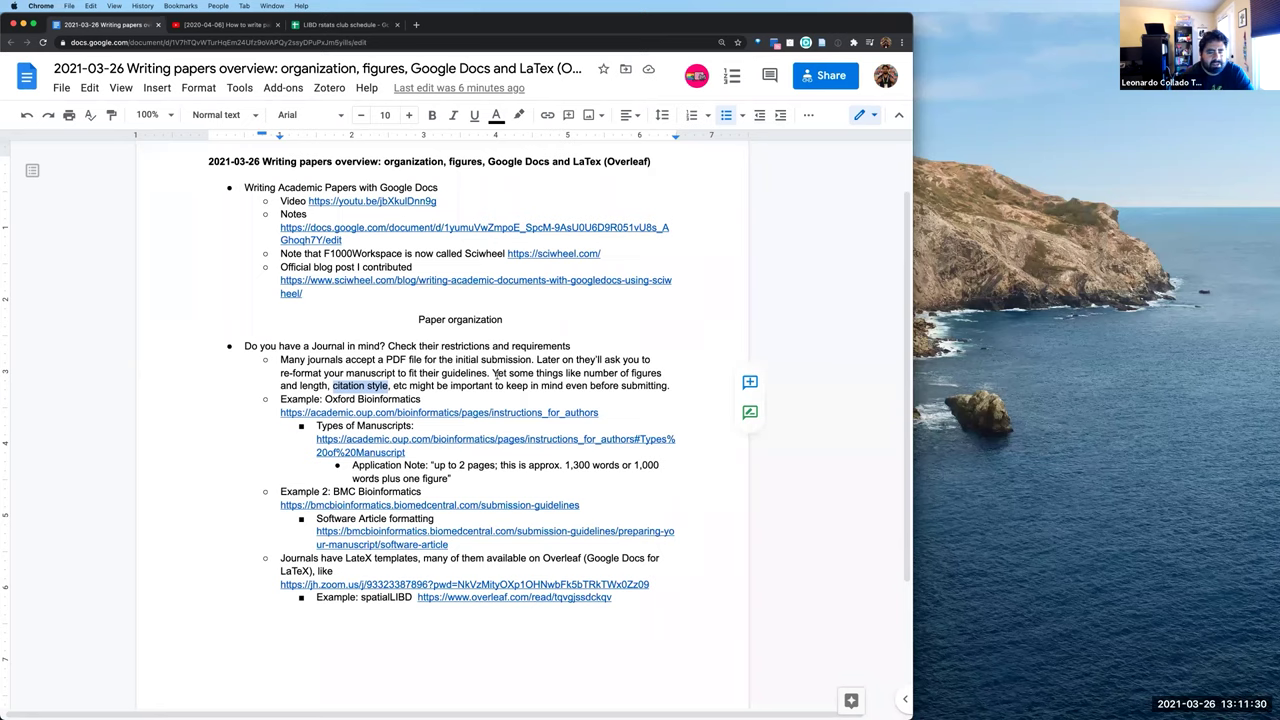
left_click(495, 373)
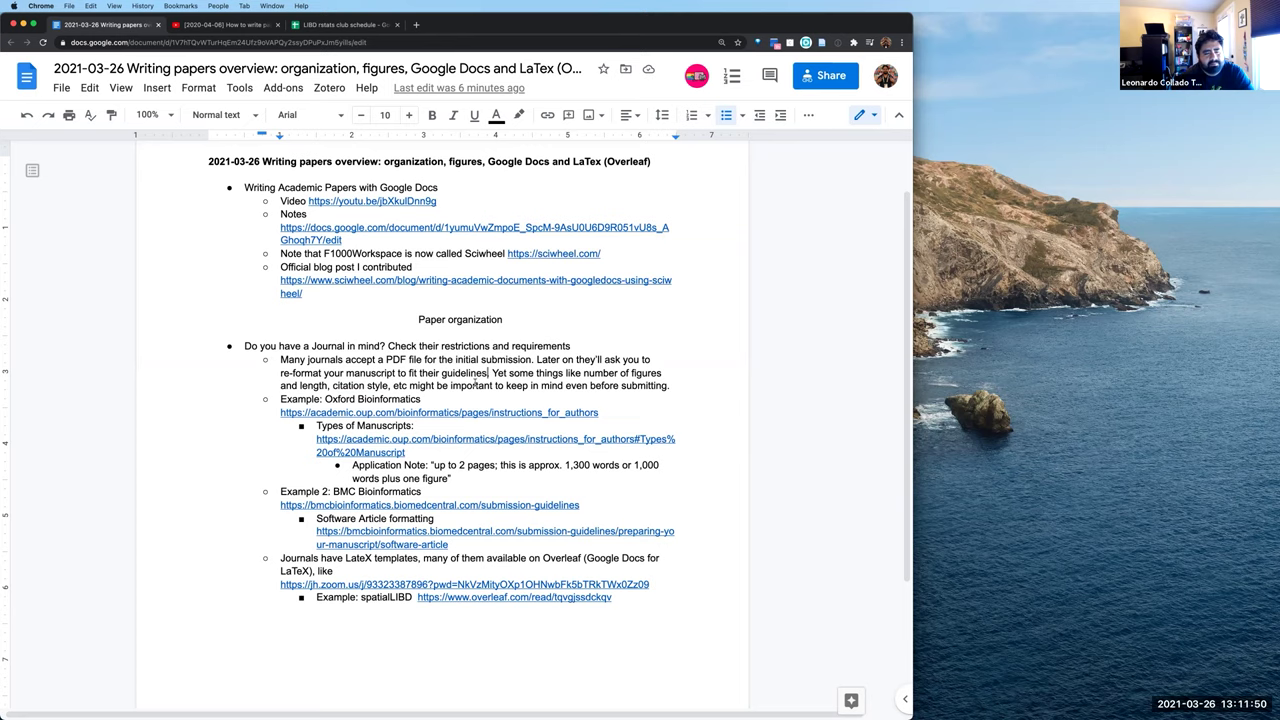
Open the Oxford Bioinformatics instructions for authors link in a new tab and enlarge the page
left_click(466, 412)
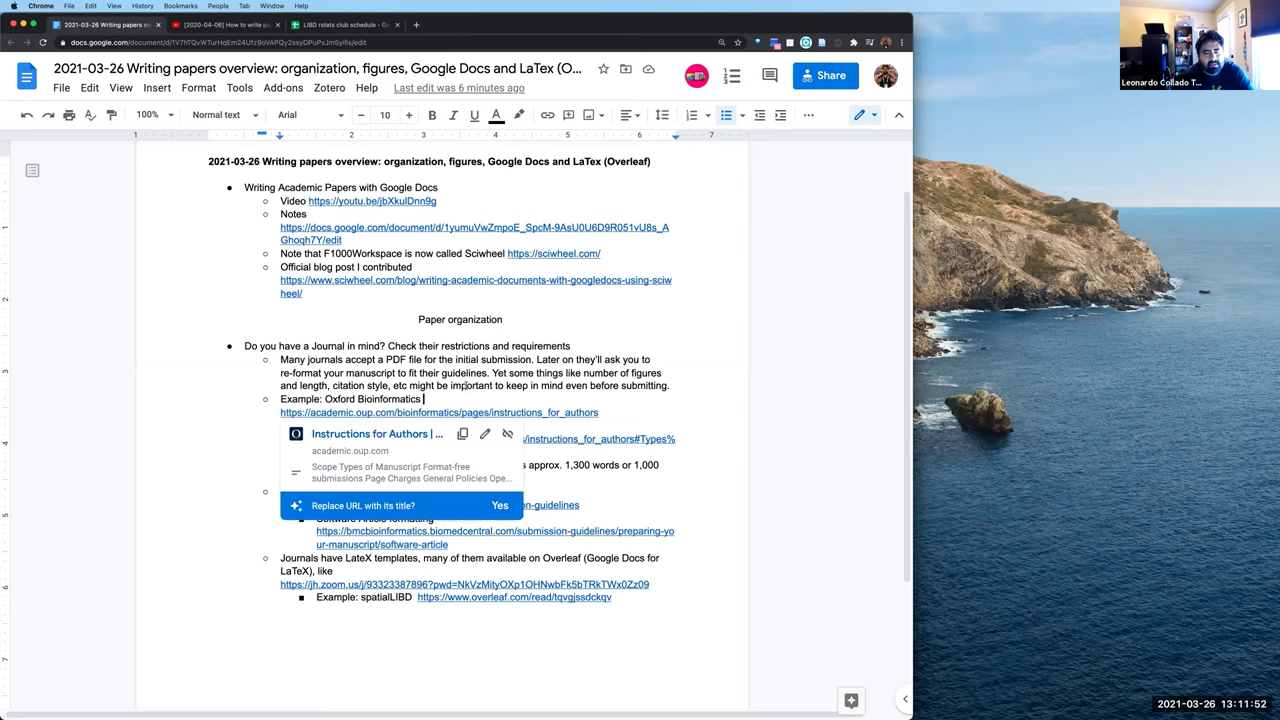
left_click(465, 385)
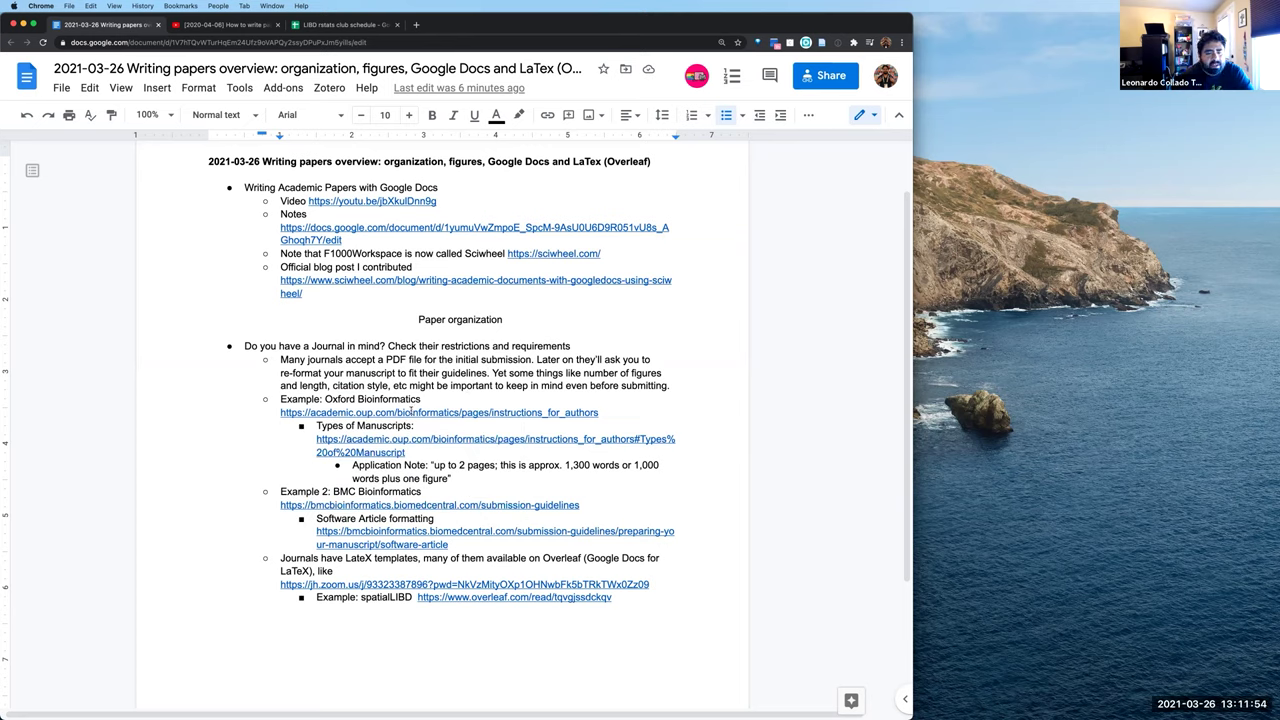
left_click(409, 411)
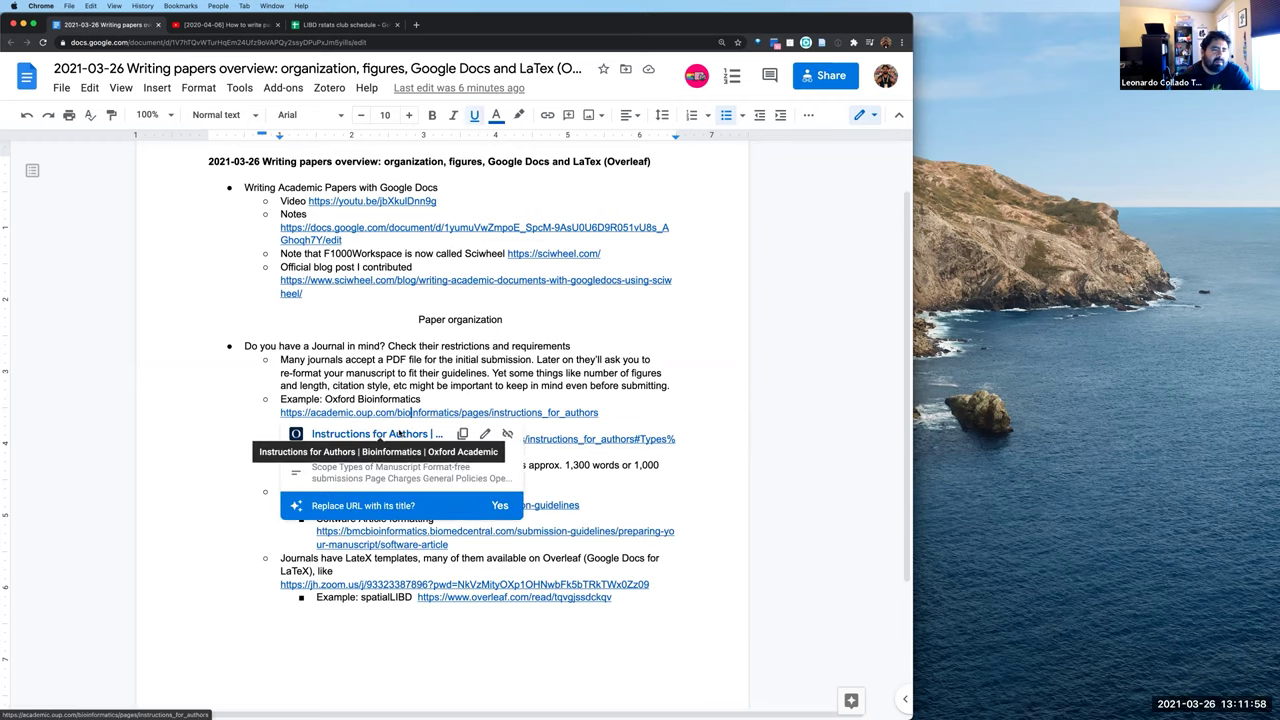
left_click(399, 438)
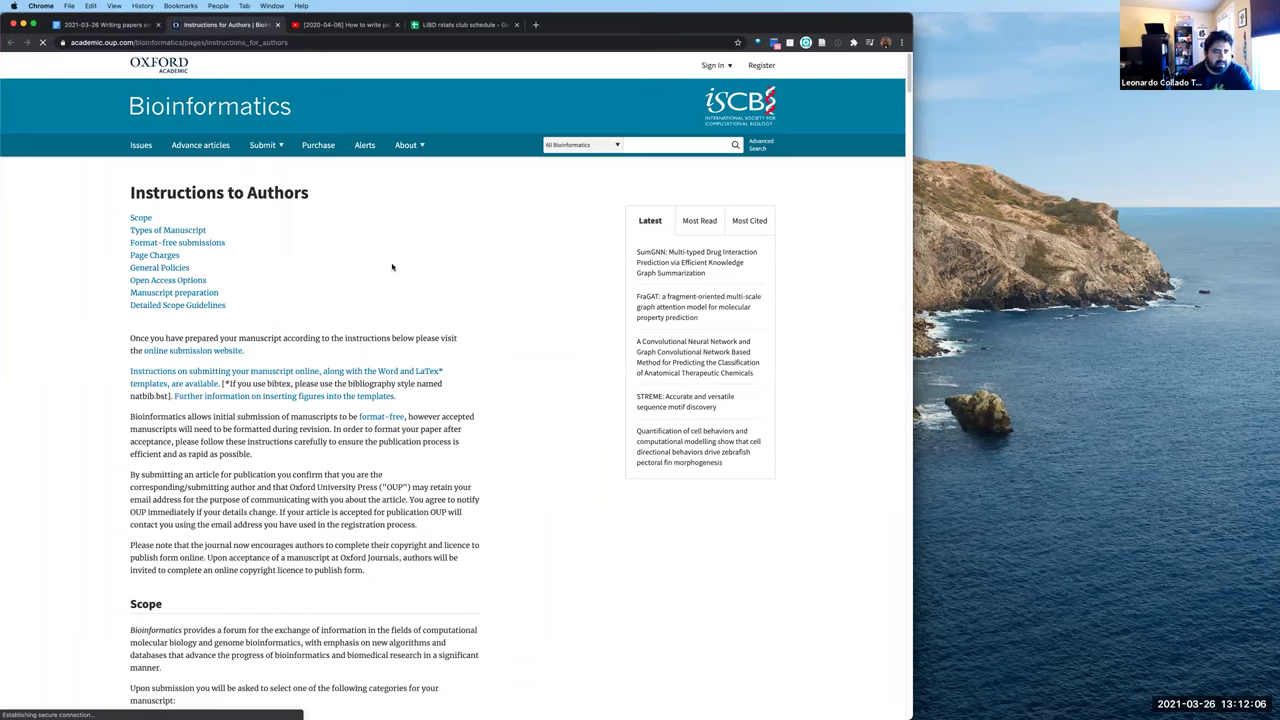
key("super+equal")
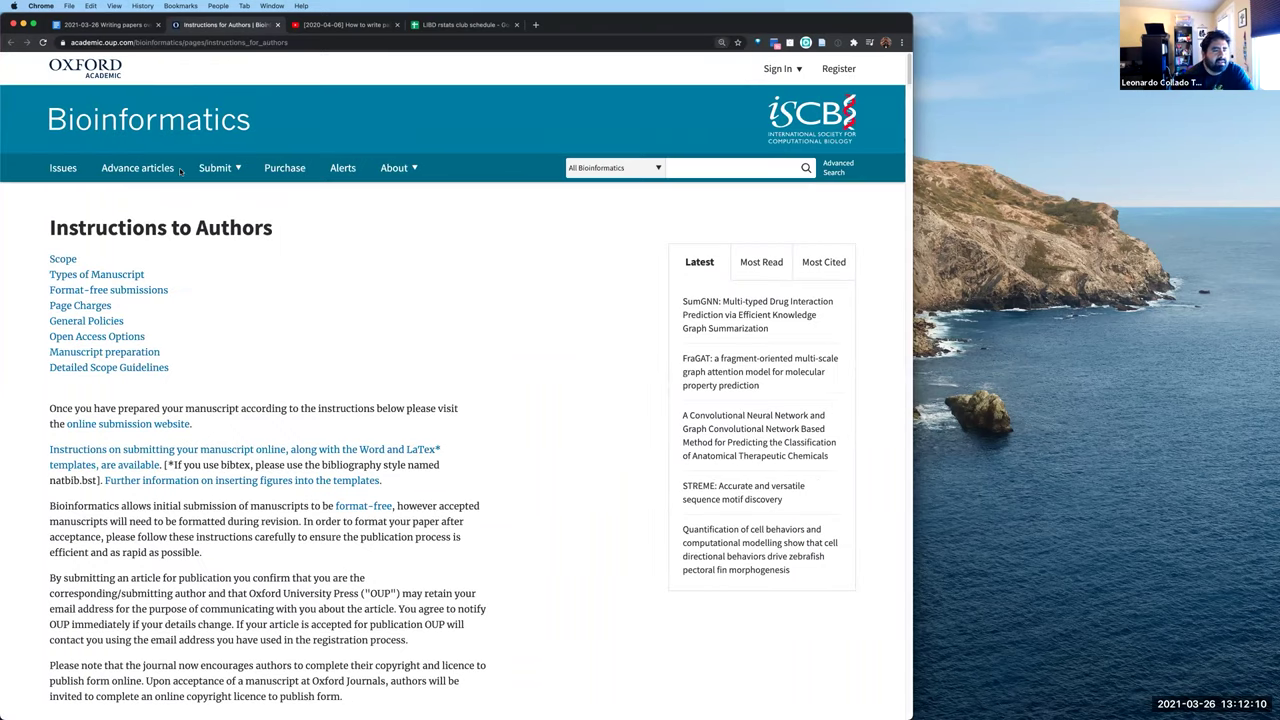
Look over the Submit options and Scope categories on the author instructions page, and jump to the Types of Manuscript section
mouse_move(208, 170)
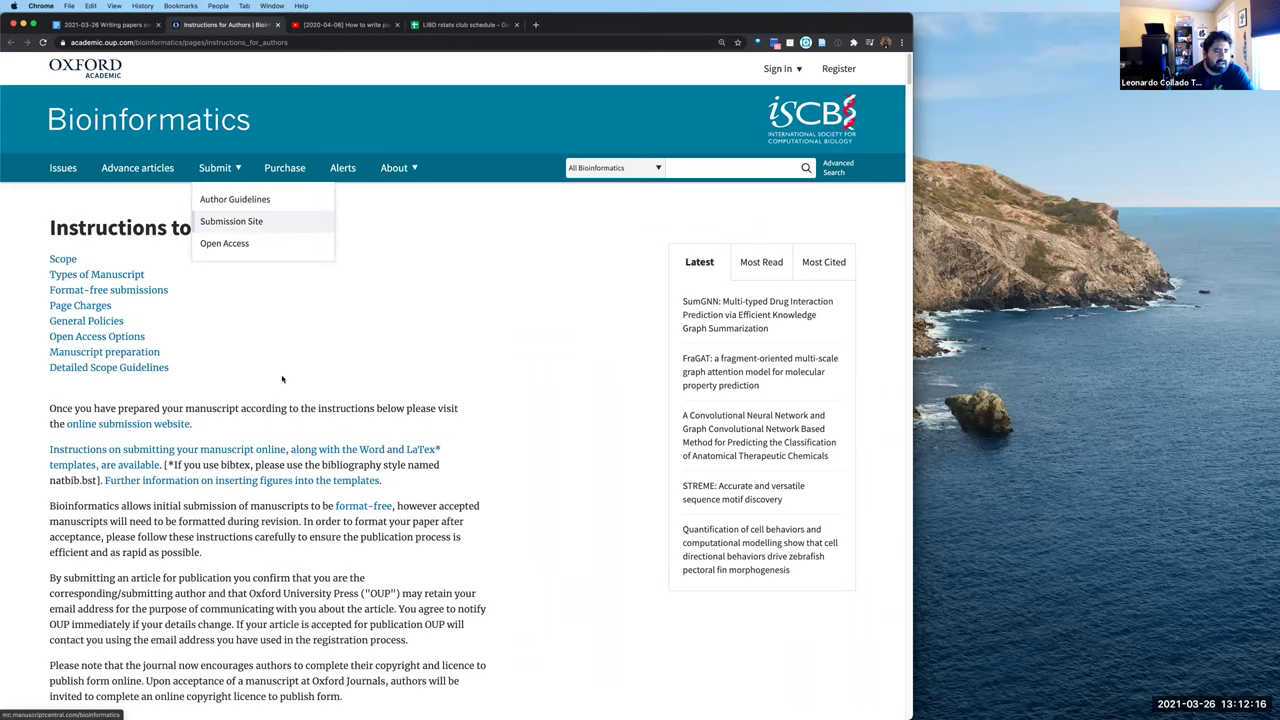
scroll(281, 375, "down", 1)
scroll(278, 340, "down", 2)
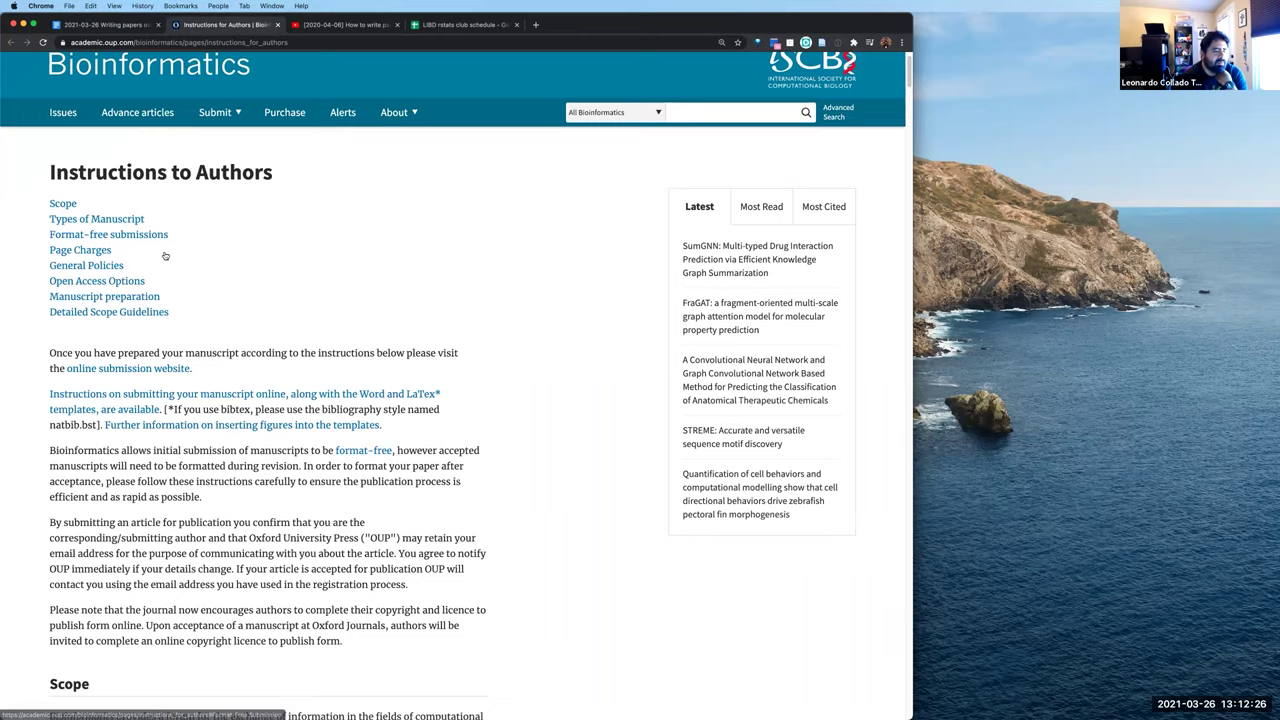
scroll(165, 251, "down", 5)
scroll(152, 369, "down", 2)
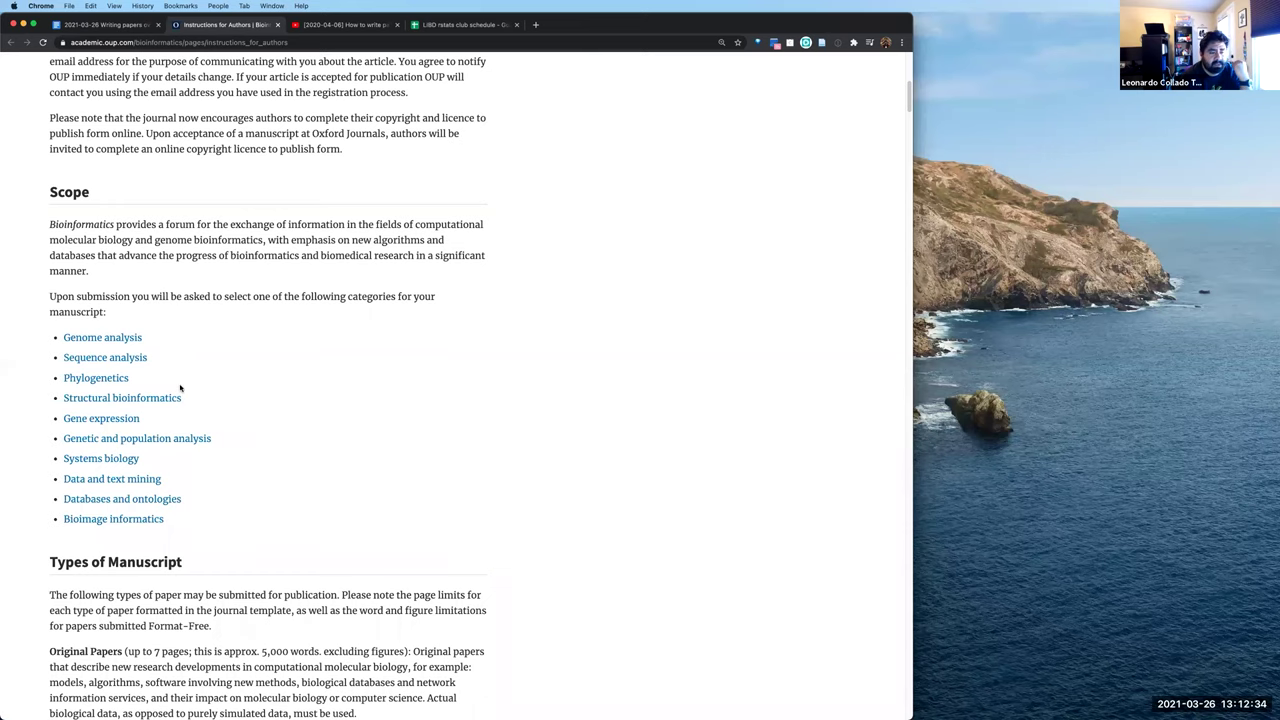
scroll(178, 382, "up", 8)
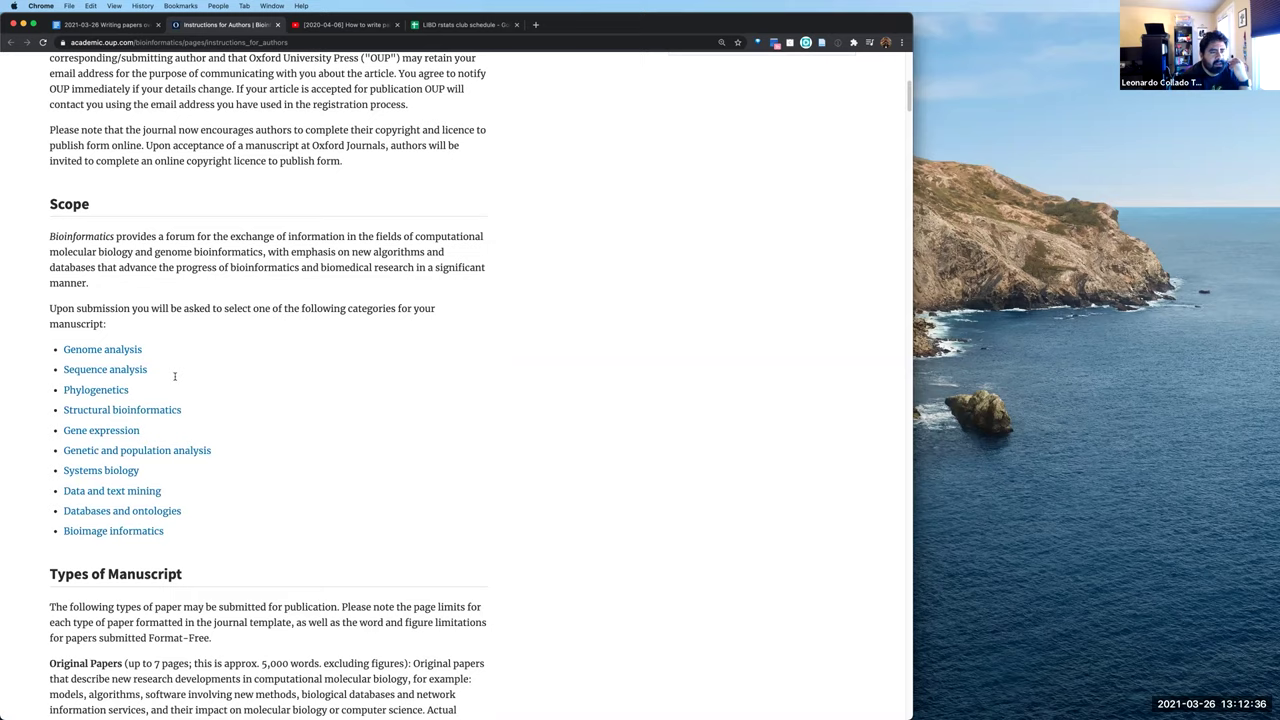
scroll(97, 197, "up", 2)
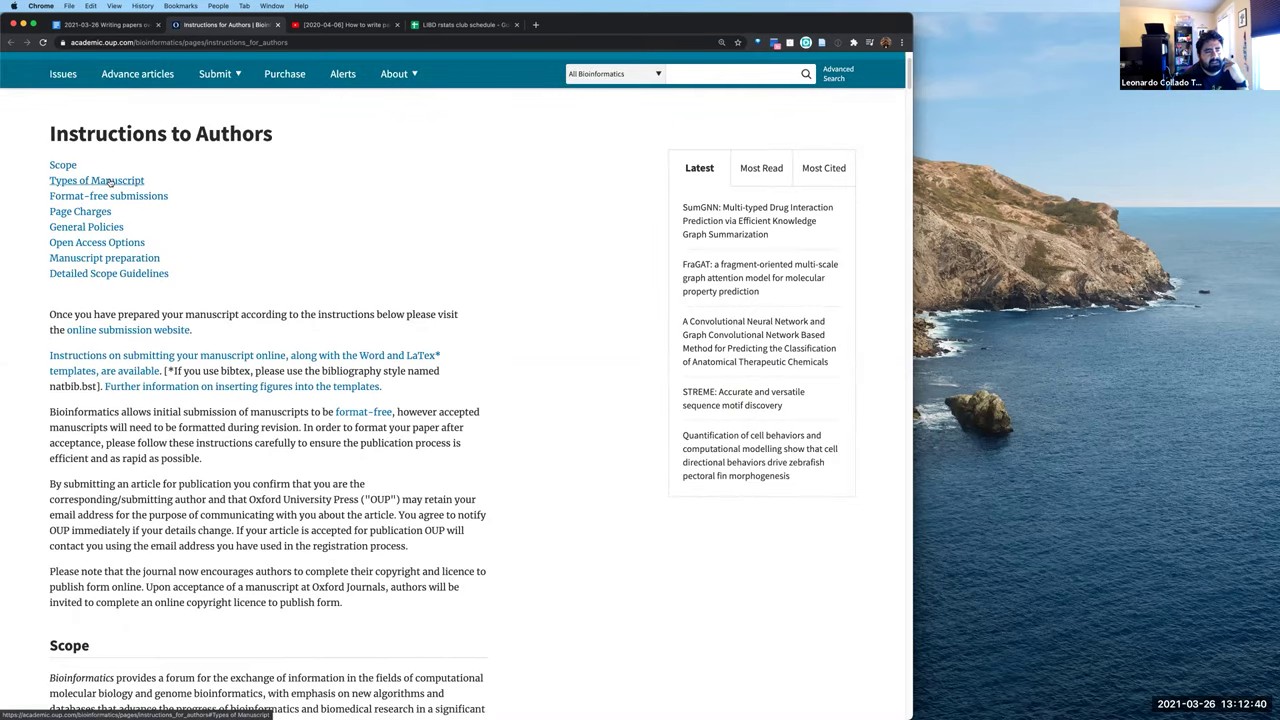
key("Return")
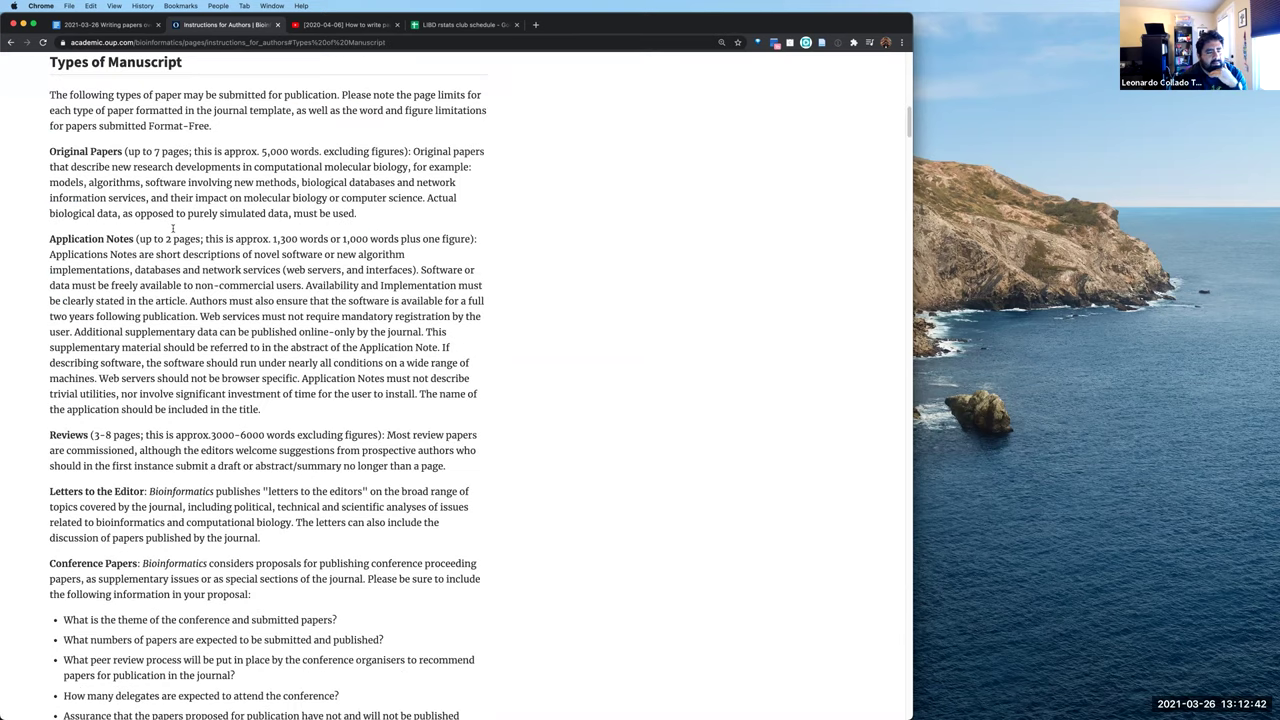
Highlight the Application Notes heading together with its page, word and figure limits, and clear the selection
left_click_drag(52, 232, 50, 90)
left_click(50, 239)
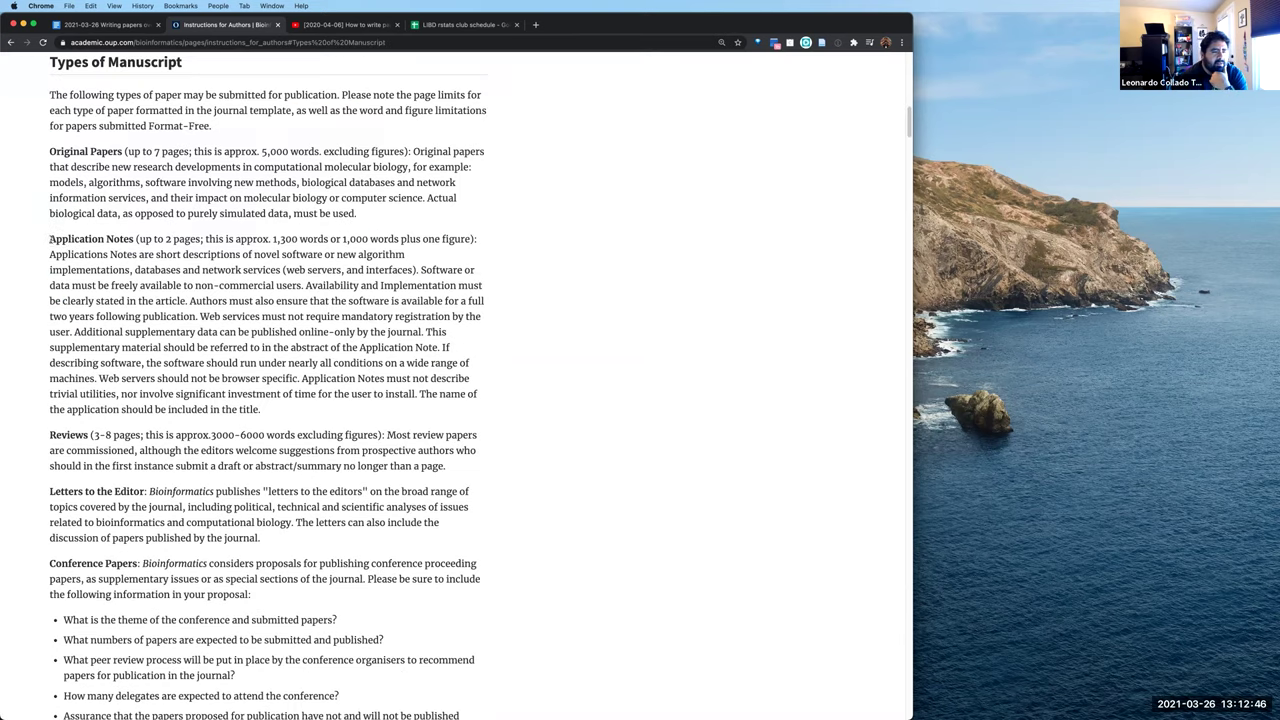
left_click_drag(64, 239, 146, 254)
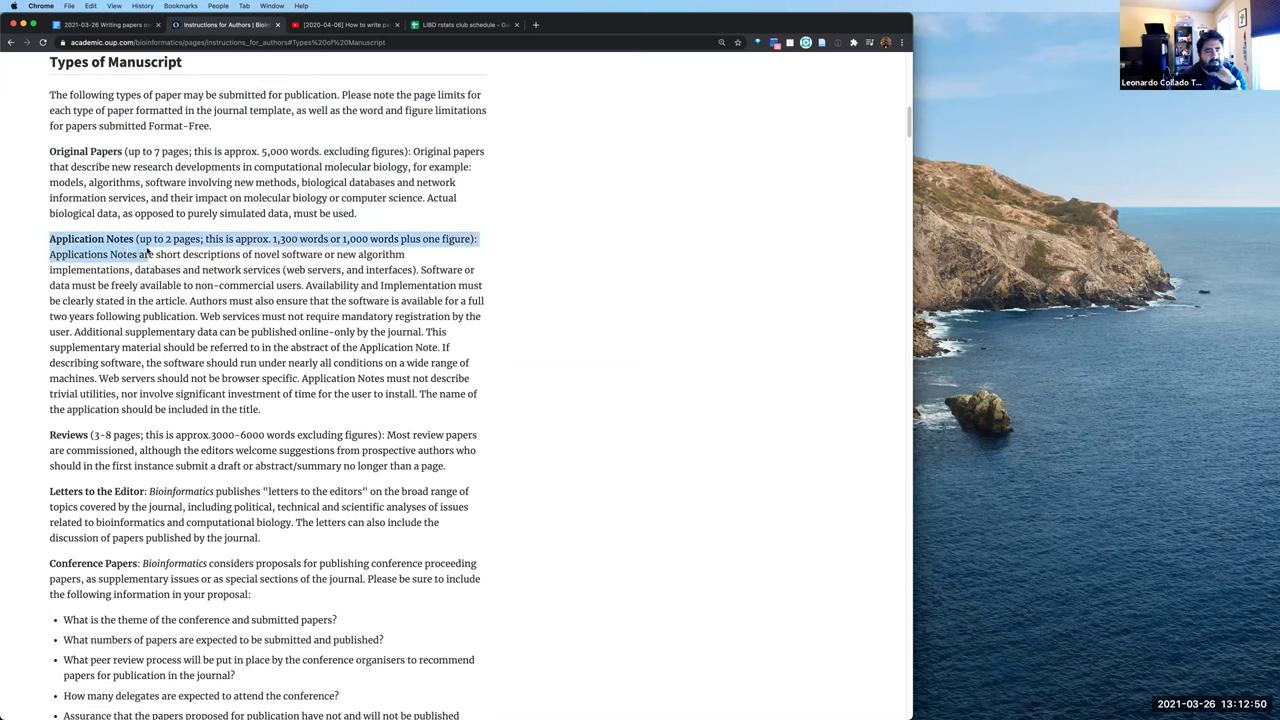
left_click_drag(148, 254, 465, 238)
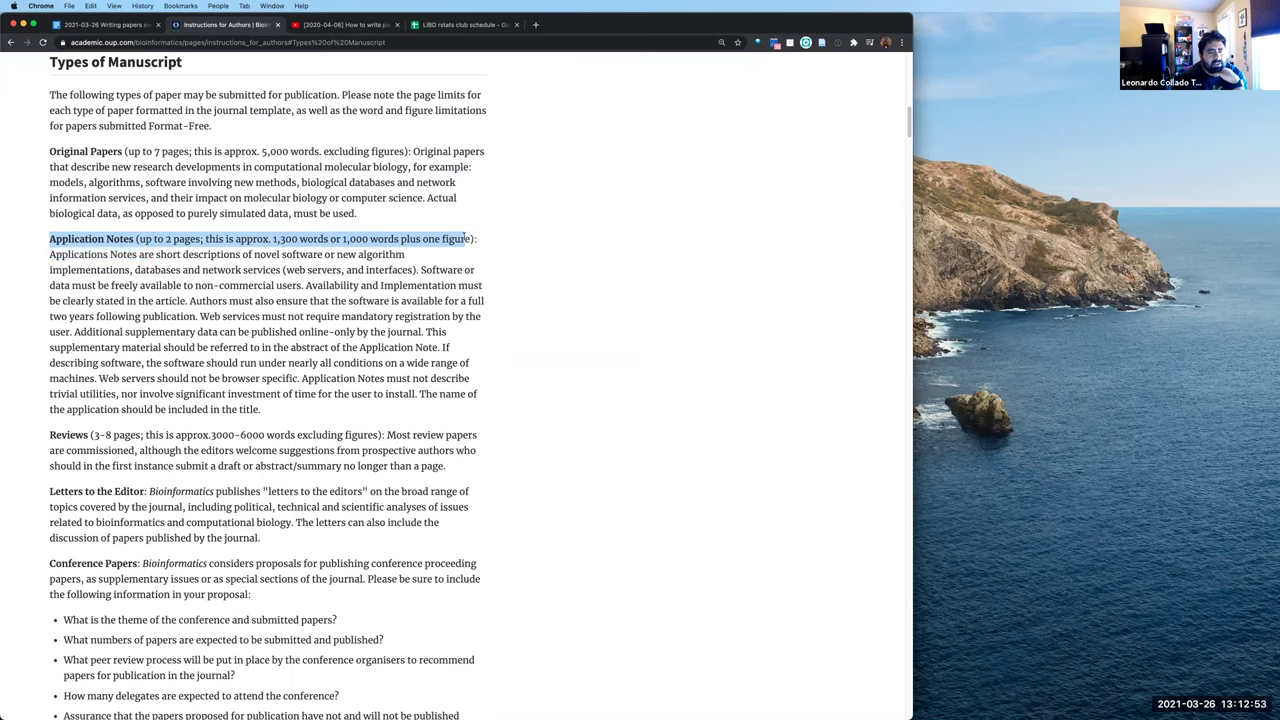
left_click(397, 236)
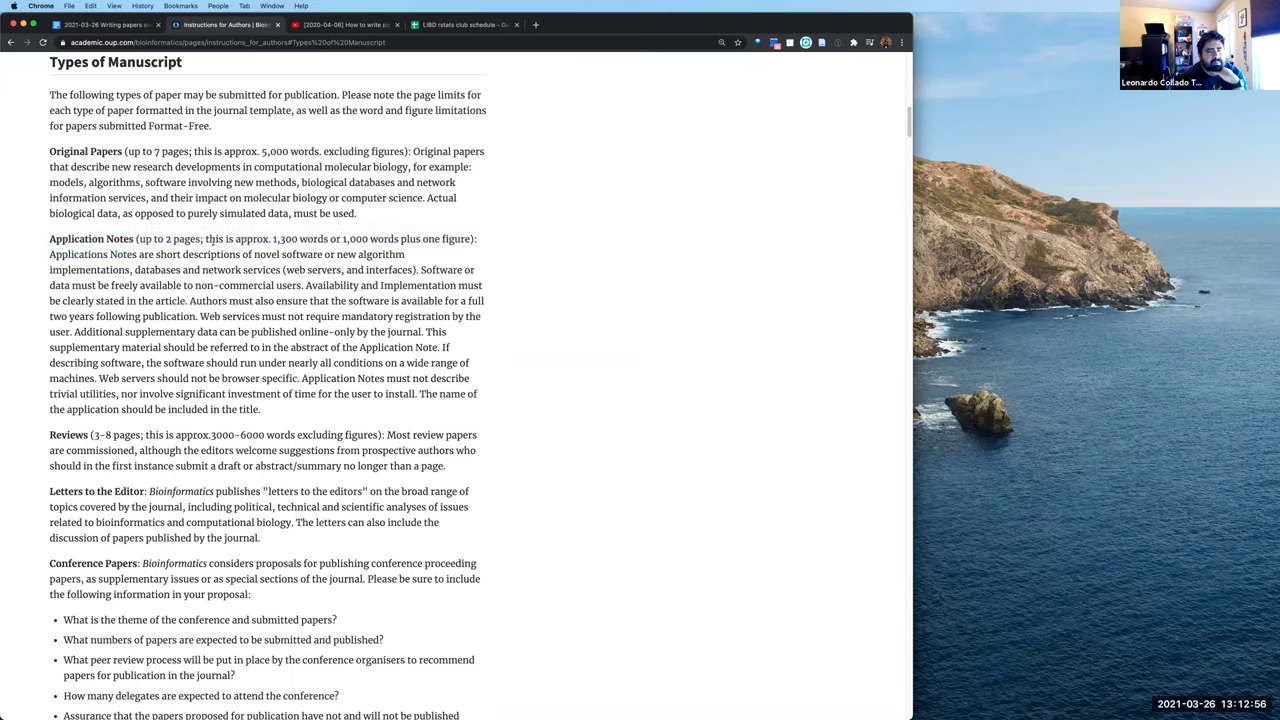
Highlight "1,300 words or 1,000 words plus one figure" and "up to 2 pages" in the Application Notes limits
left_click_drag(273, 240, 397, 238)
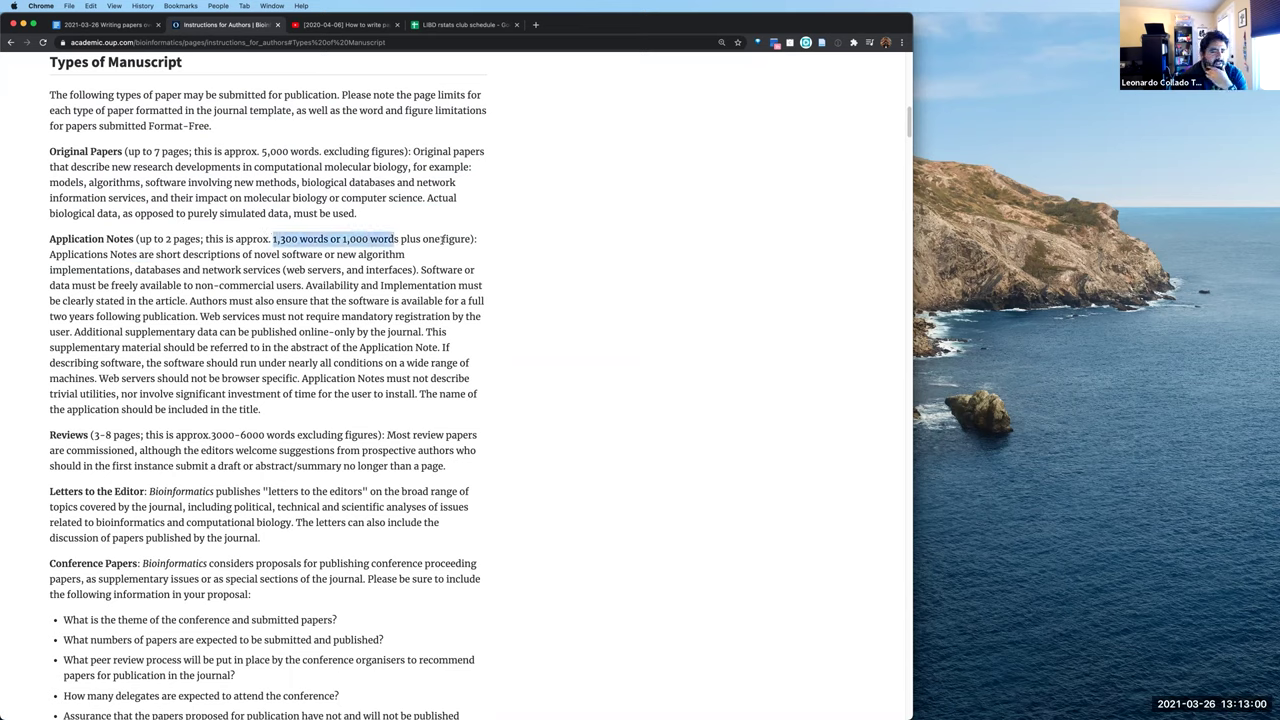
left_click_drag(469, 239, 276, 239)
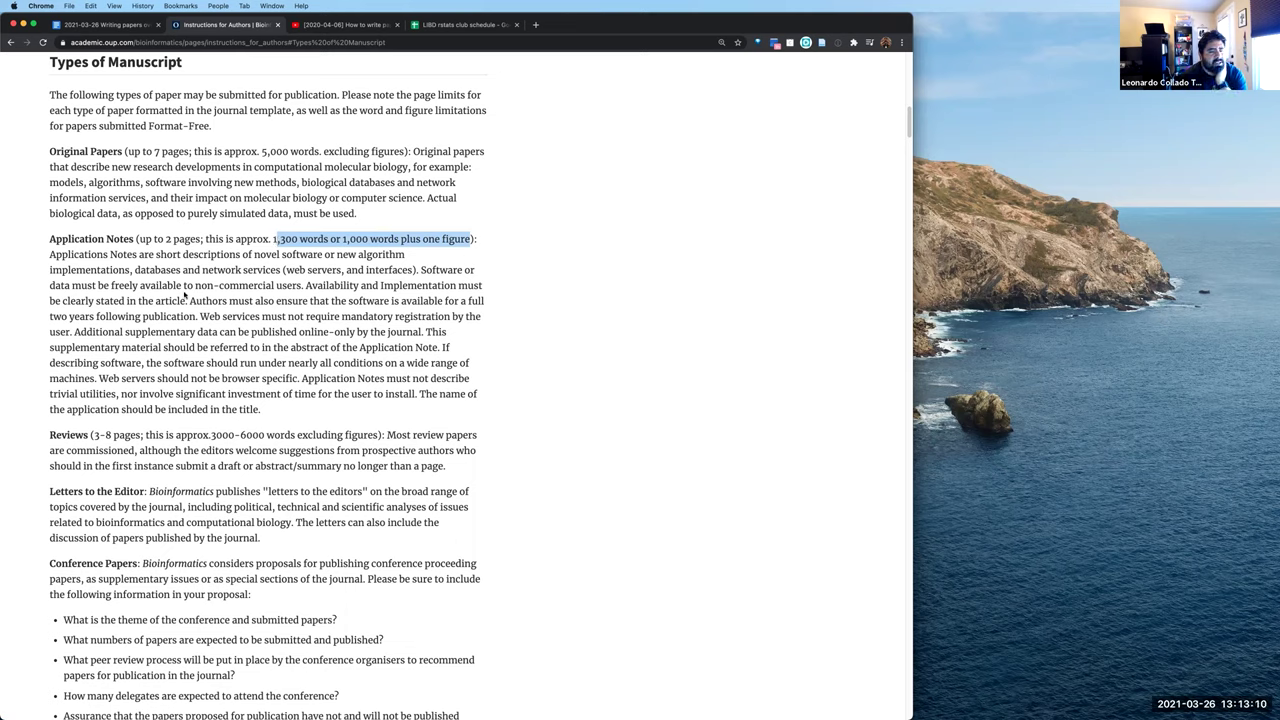
left_click_drag(140, 239, 198, 239)
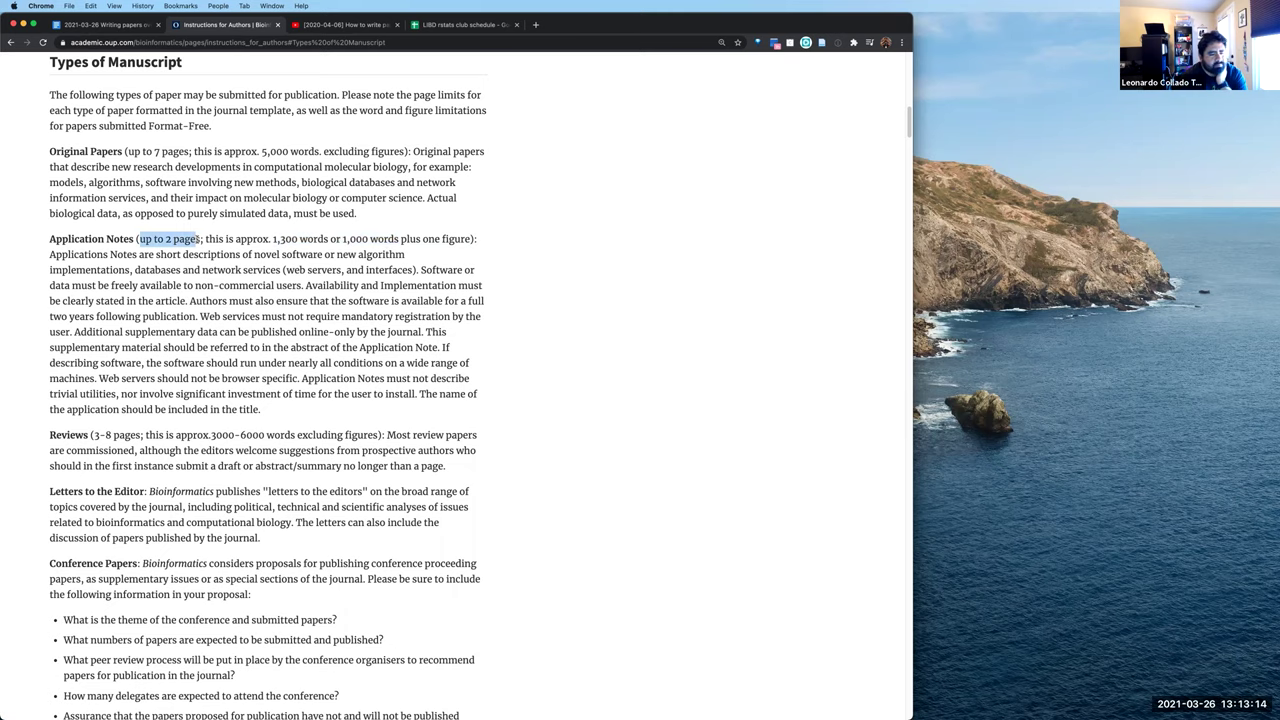
scroll(197, 239, "down", 1)
scroll(197, 239, "down", 1)
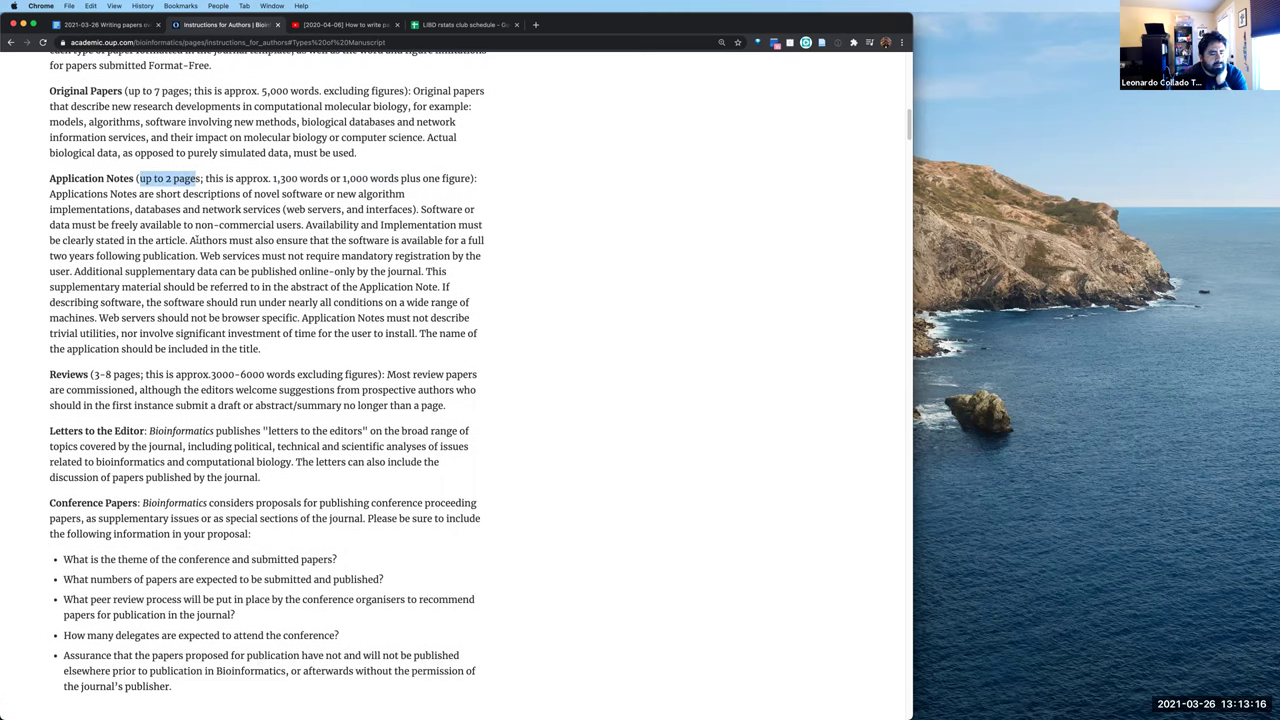
Find the Format-Free Submission section below the manuscript types, highlight its introductory paragraph, and clear the selection
scroll(196, 238, "up", 2)
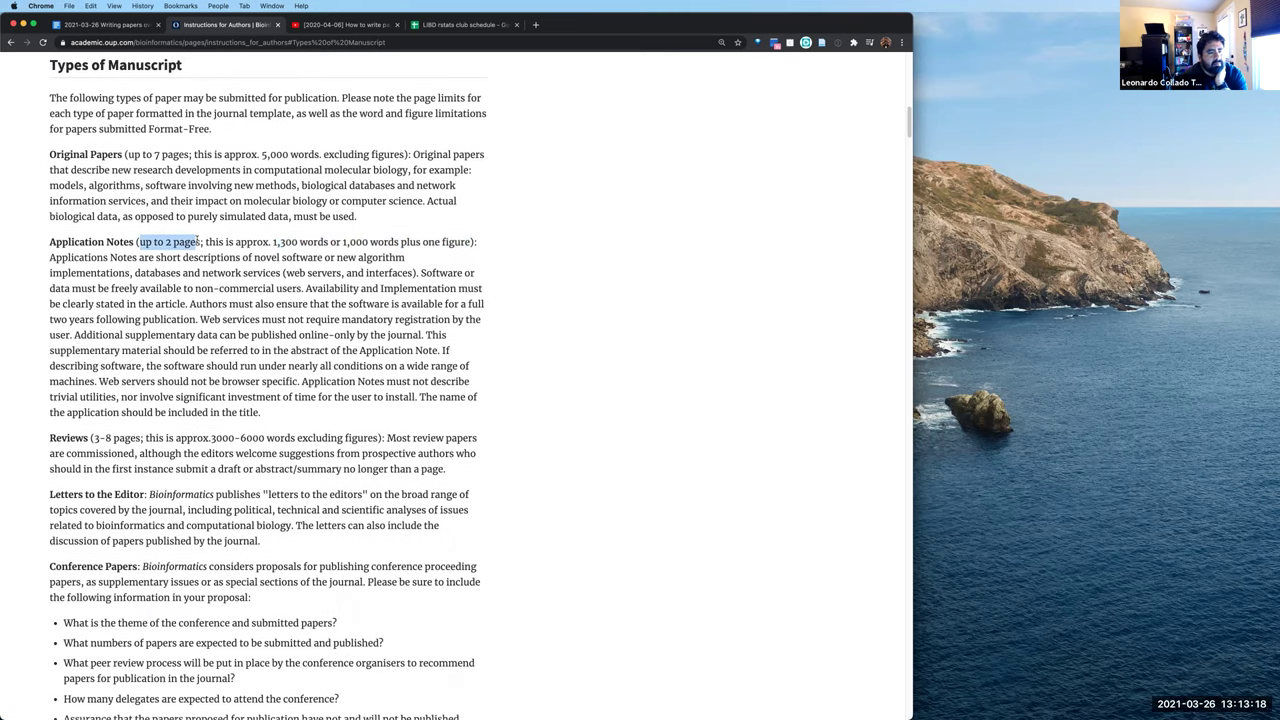
scroll(197, 240, "down", 3)
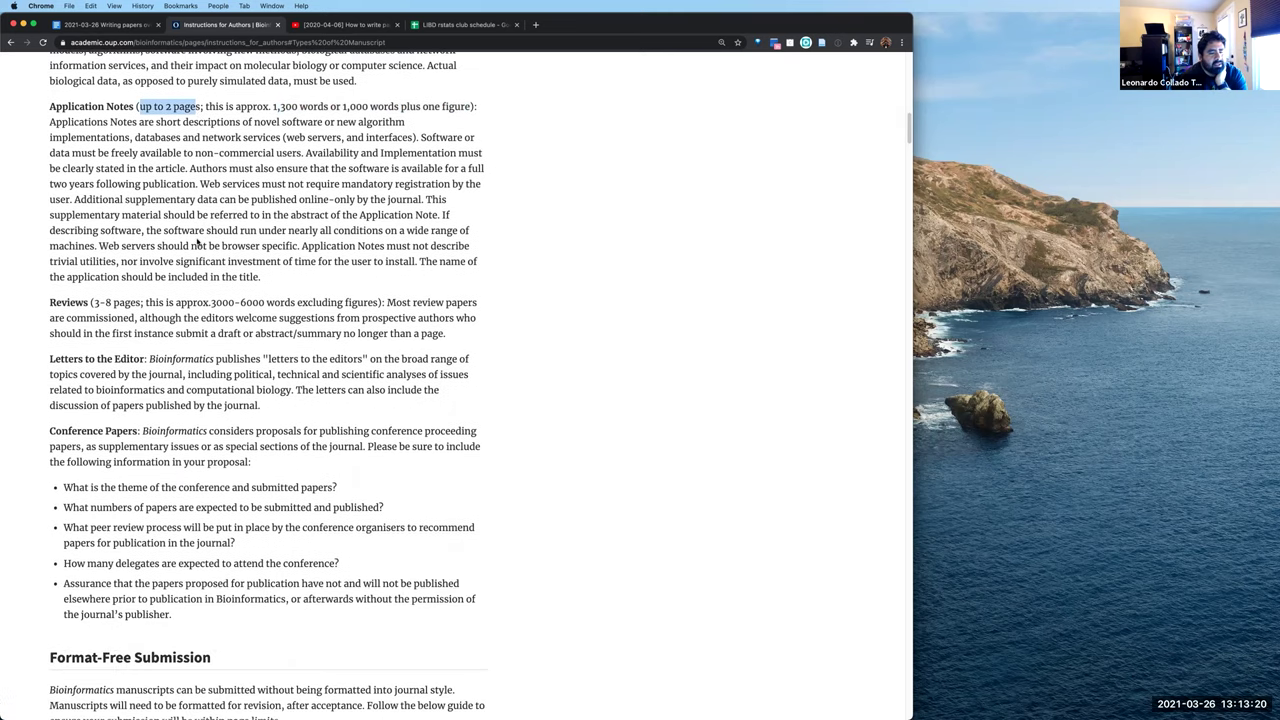
scroll(197, 240, "down", 4)
scroll(197, 240, "down", 5)
double_click(136, 272)
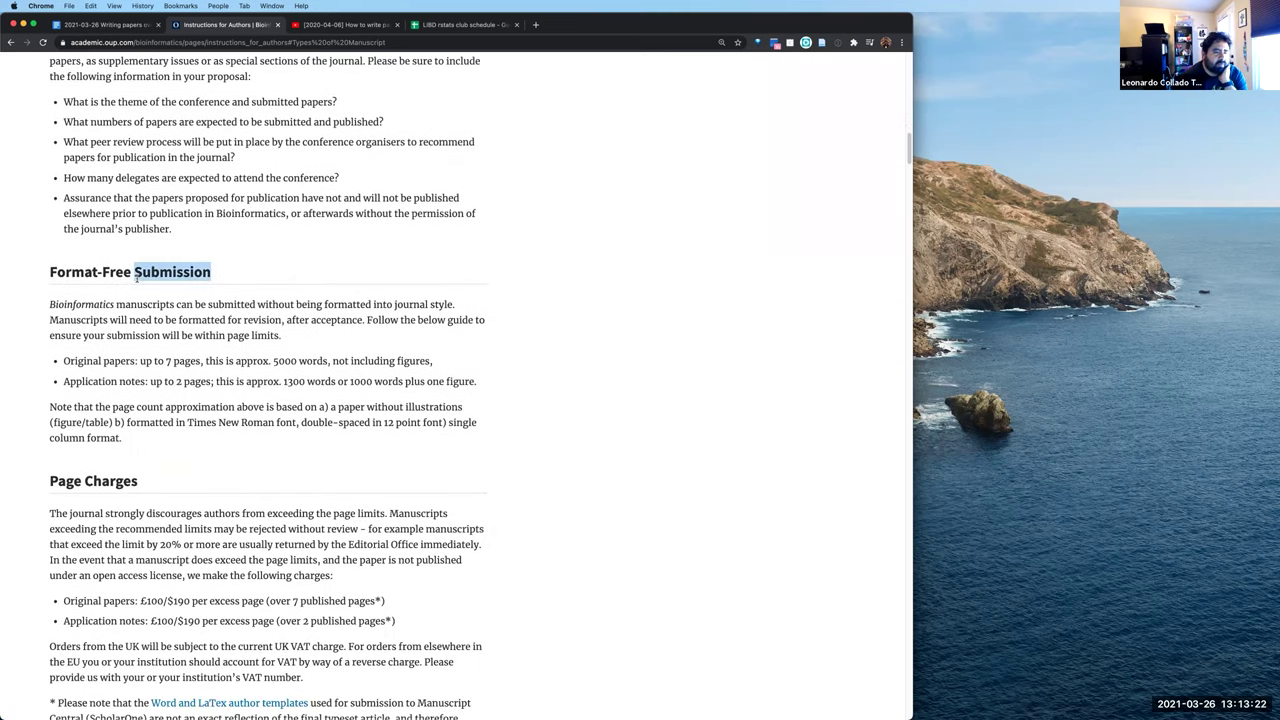
left_click_drag(228, 297, 324, 337)
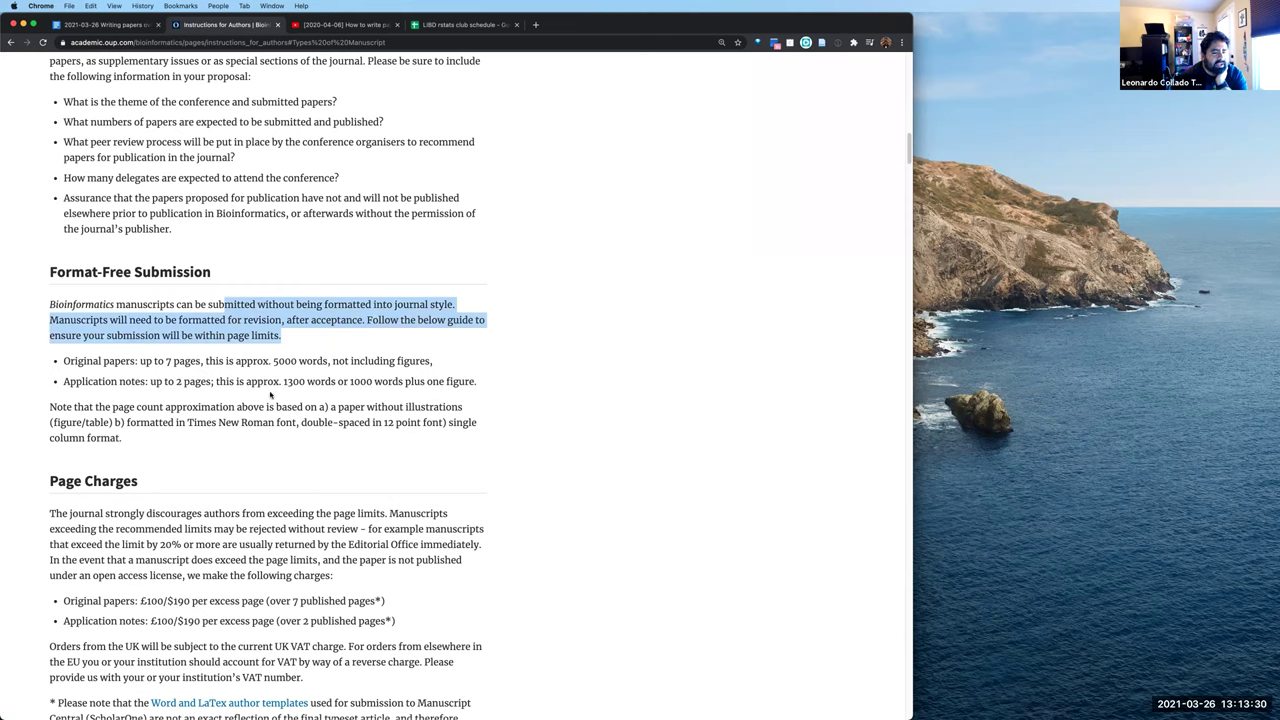
left_click(334, 405)
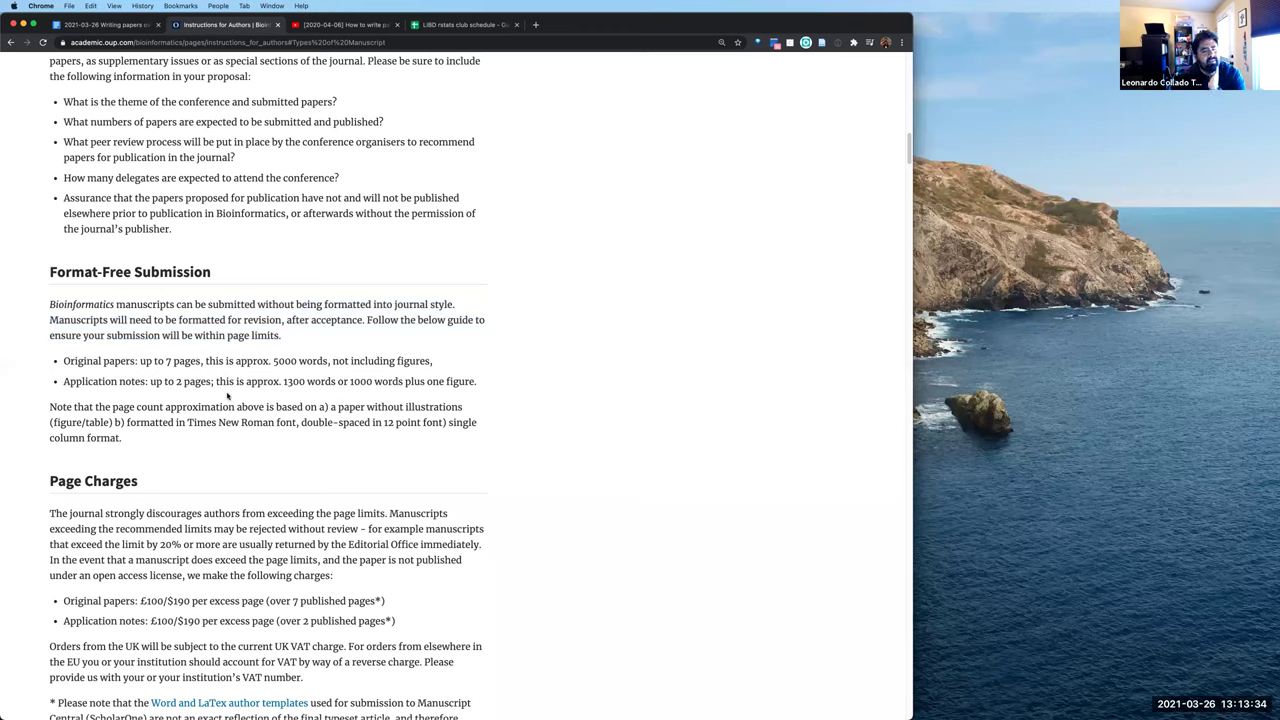
Highlight "in Times New Roman font, double-spaced in 12 point" in the note on the page count approximation
left_click_drag(177, 424, 222, 435)
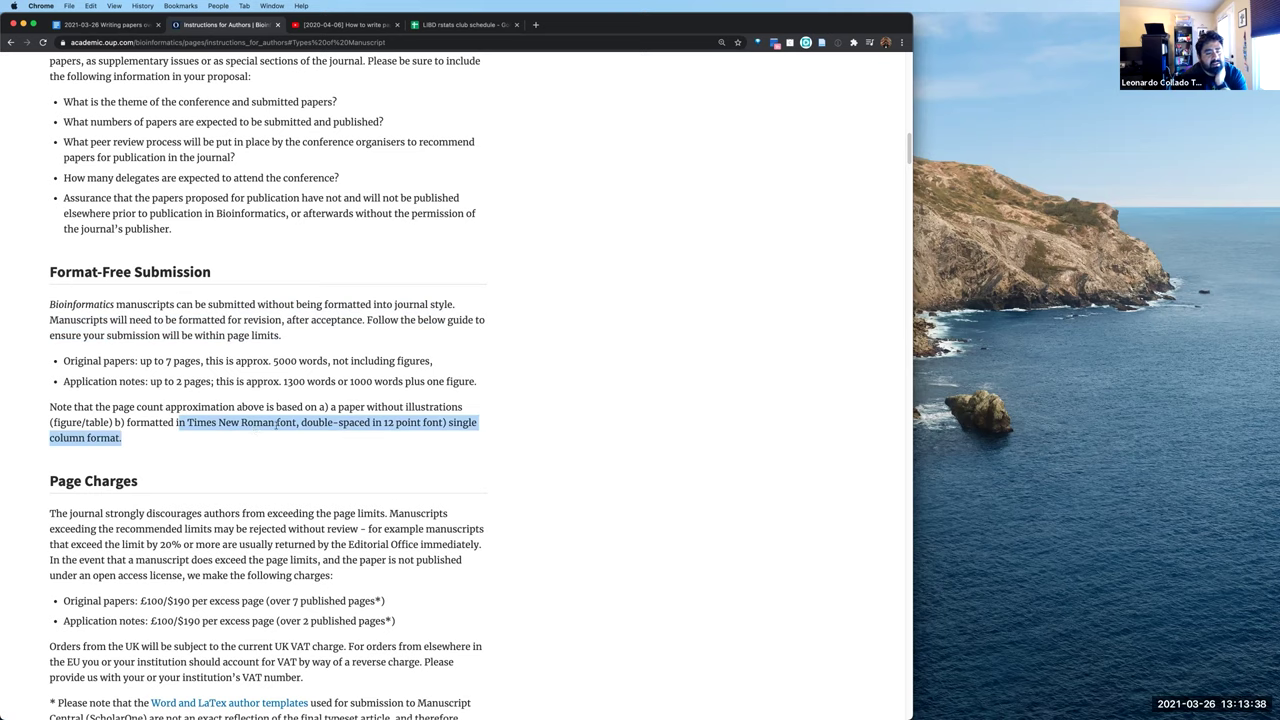
left_click(276, 424, "shift")
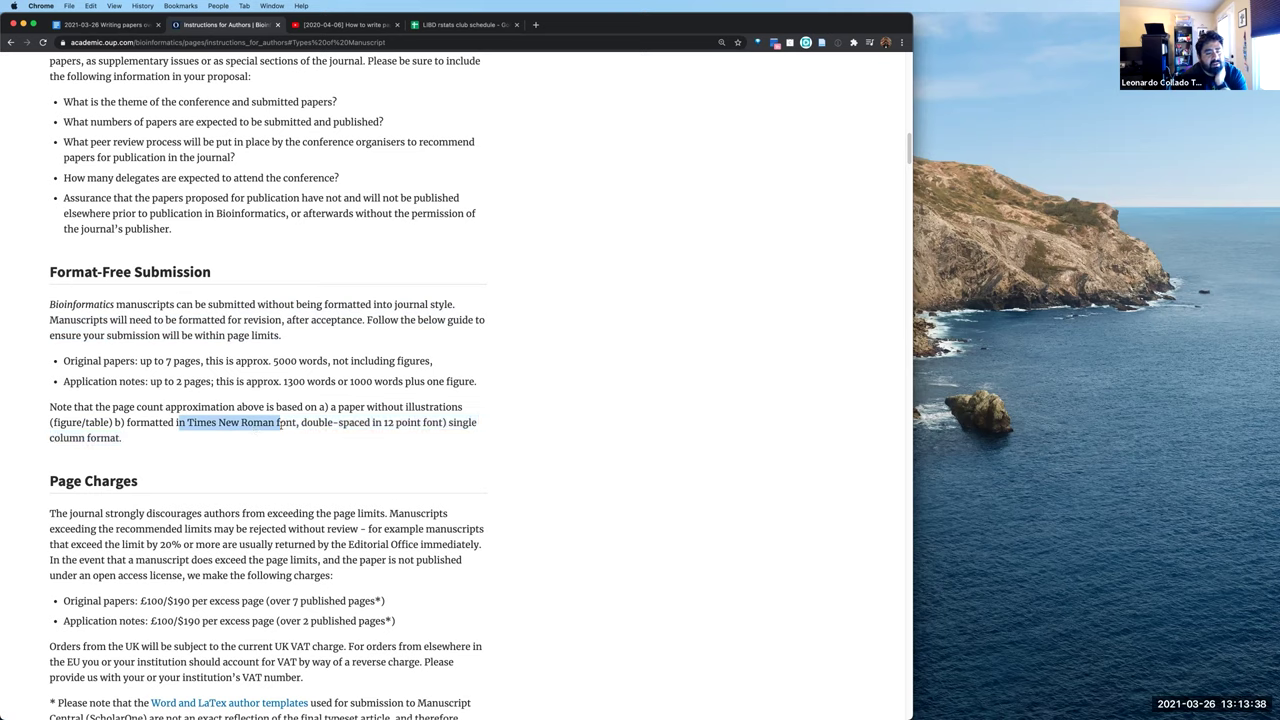
left_click(419, 423, "shift")
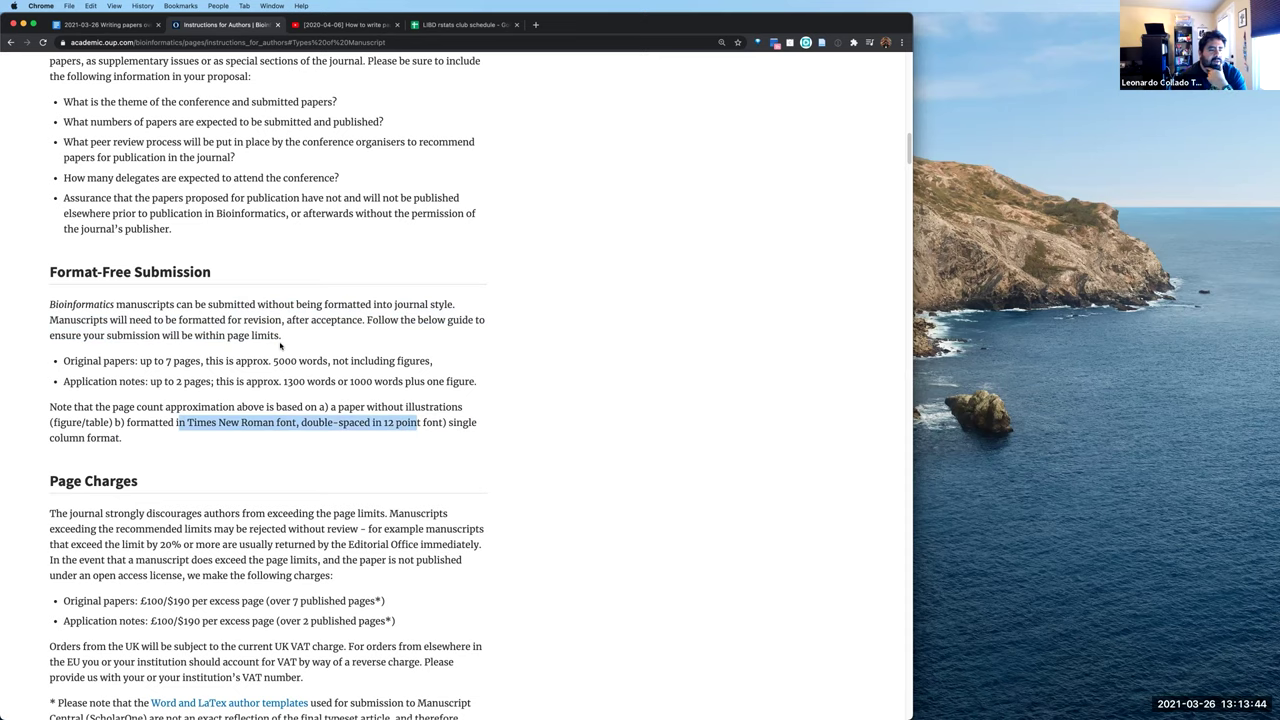
scroll(275, 333, "up", 2)
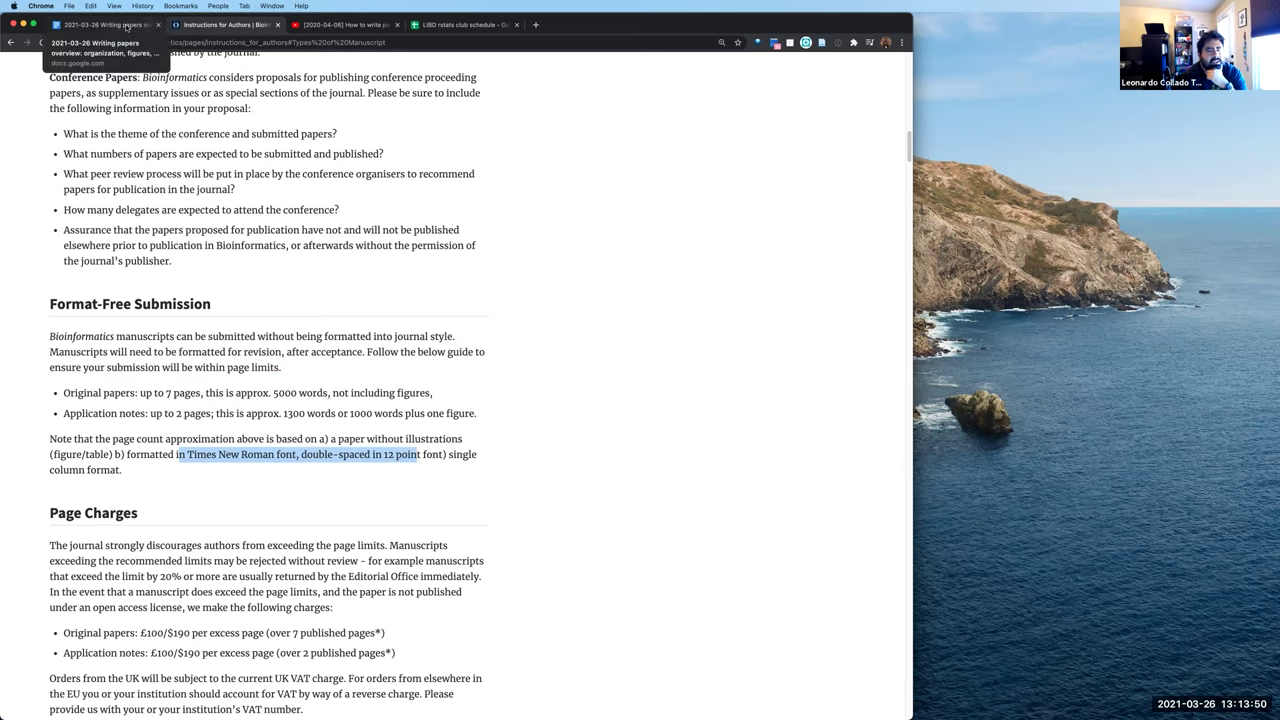
Return to the Writing papers overview document, open the BMC Bioinformatics submission guidelines link in a new tab, and enlarge the page
key("super+1")
left_click(336, 333)
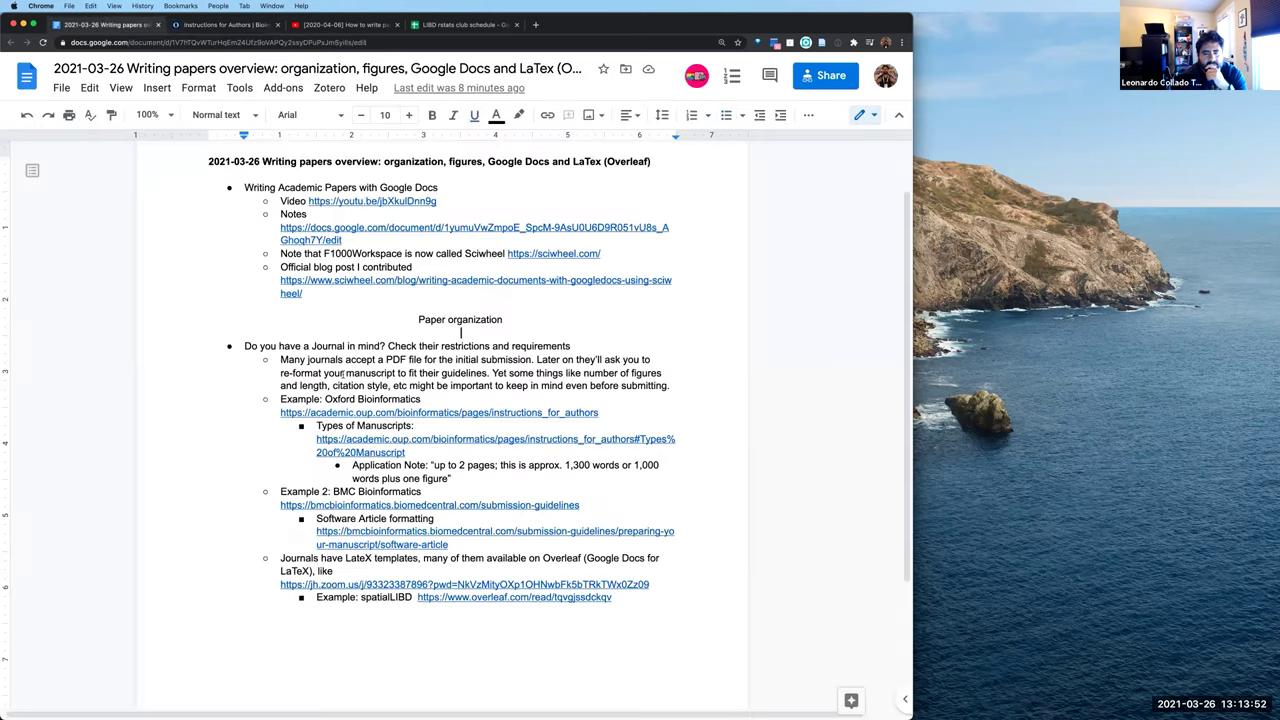
scroll(404, 410, "down", 1)
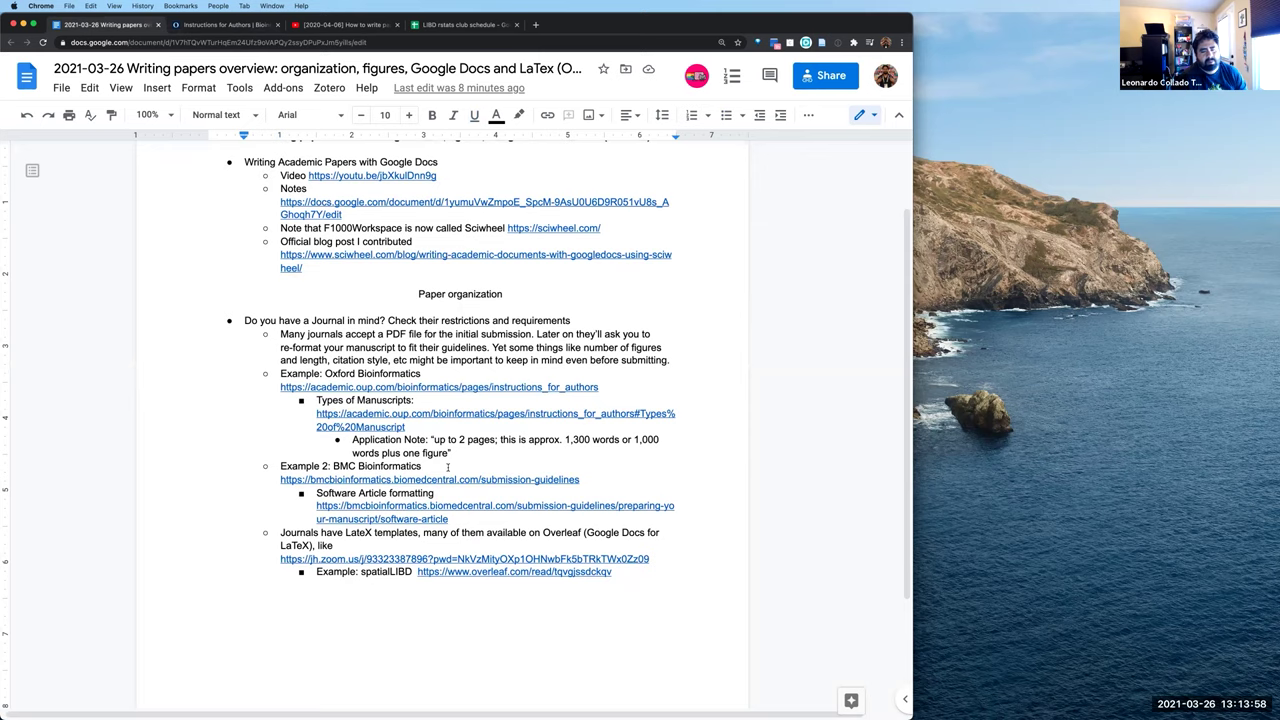
left_click(437, 480)
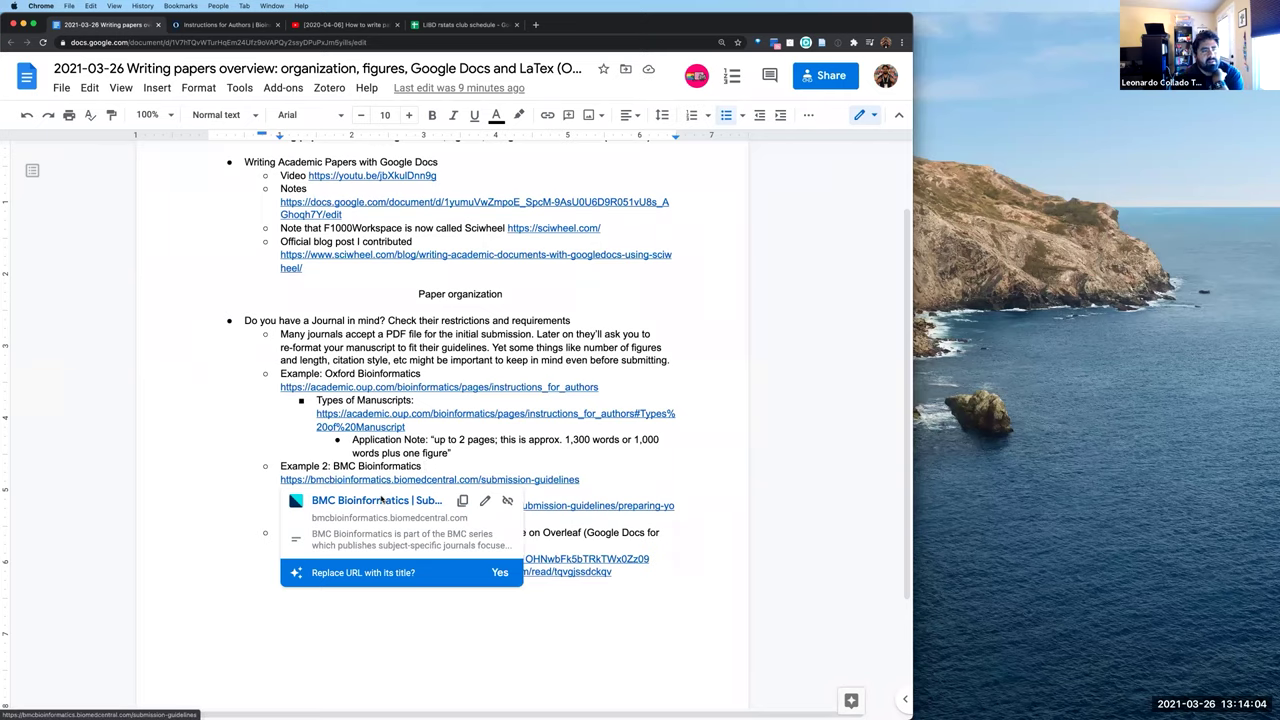
left_click(381, 499)
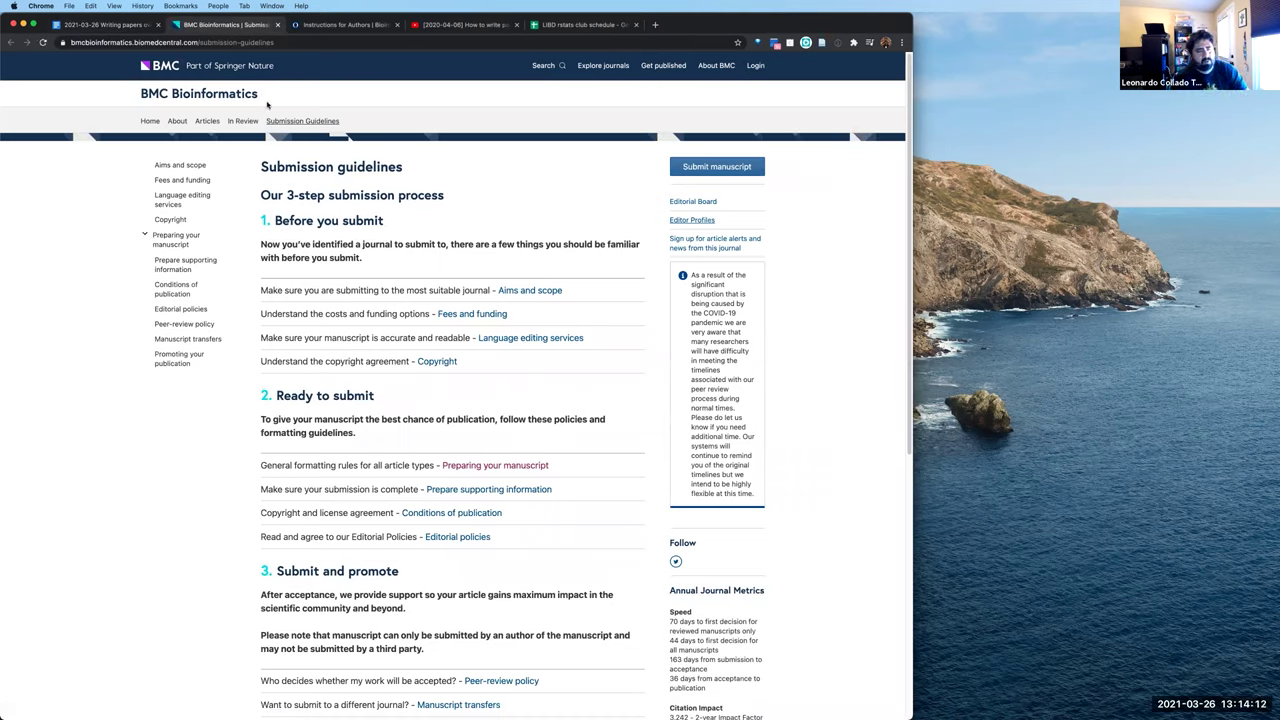
key("super+equal")
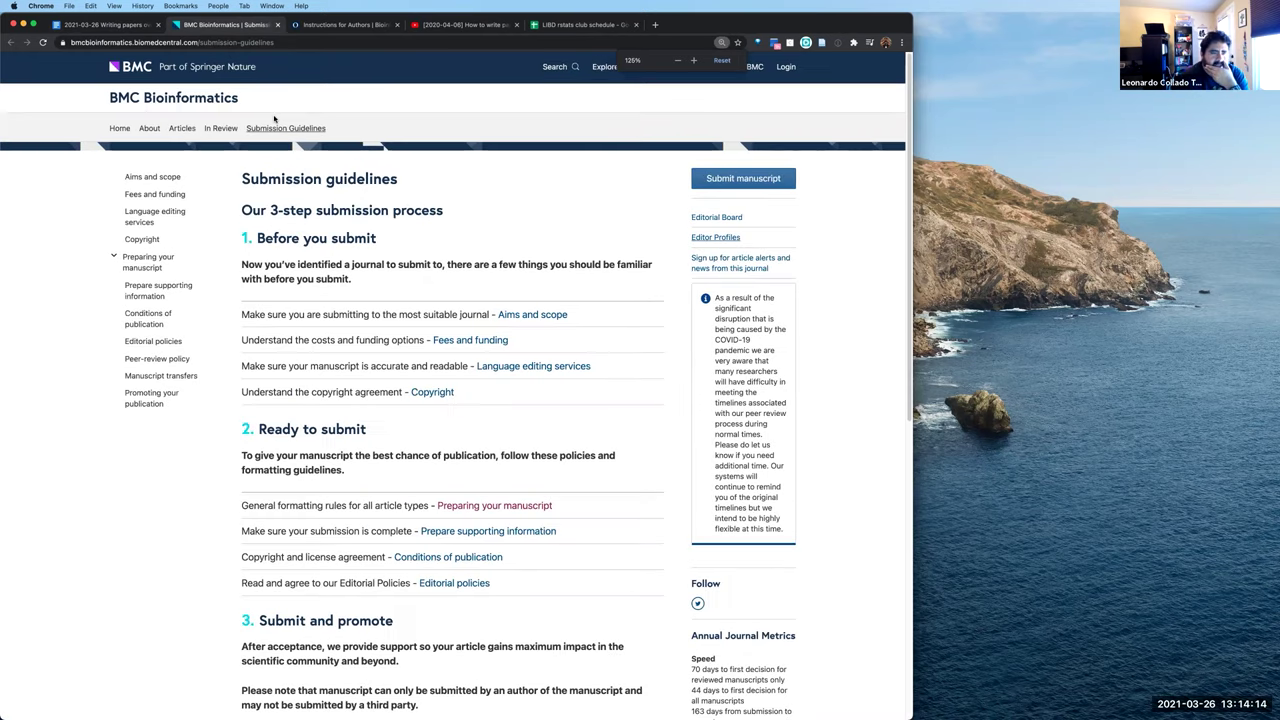
key("super+equal")
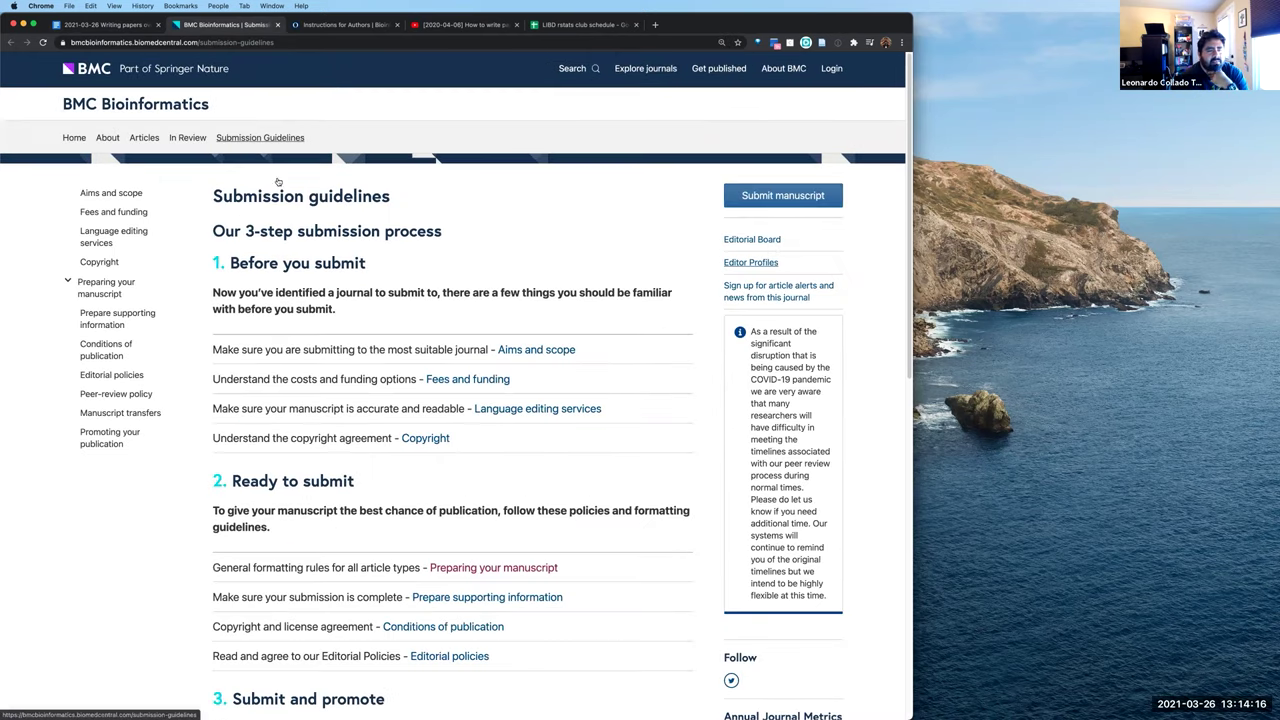
Look over the 3-step submission process, highlight "costs and funding options" under Before you submit, and clear the selection
scroll(382, 390, "down", 5)
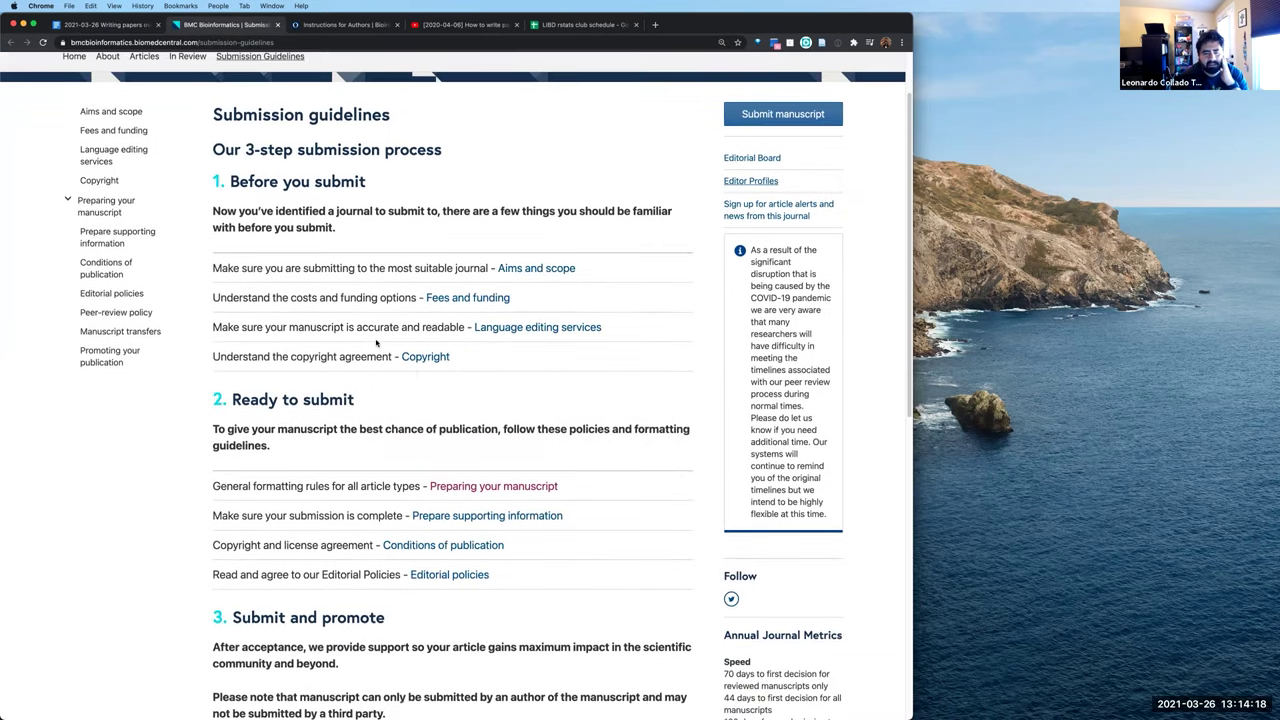
scroll(375, 339, "down", 5)
scroll(374, 337, "up", 6)
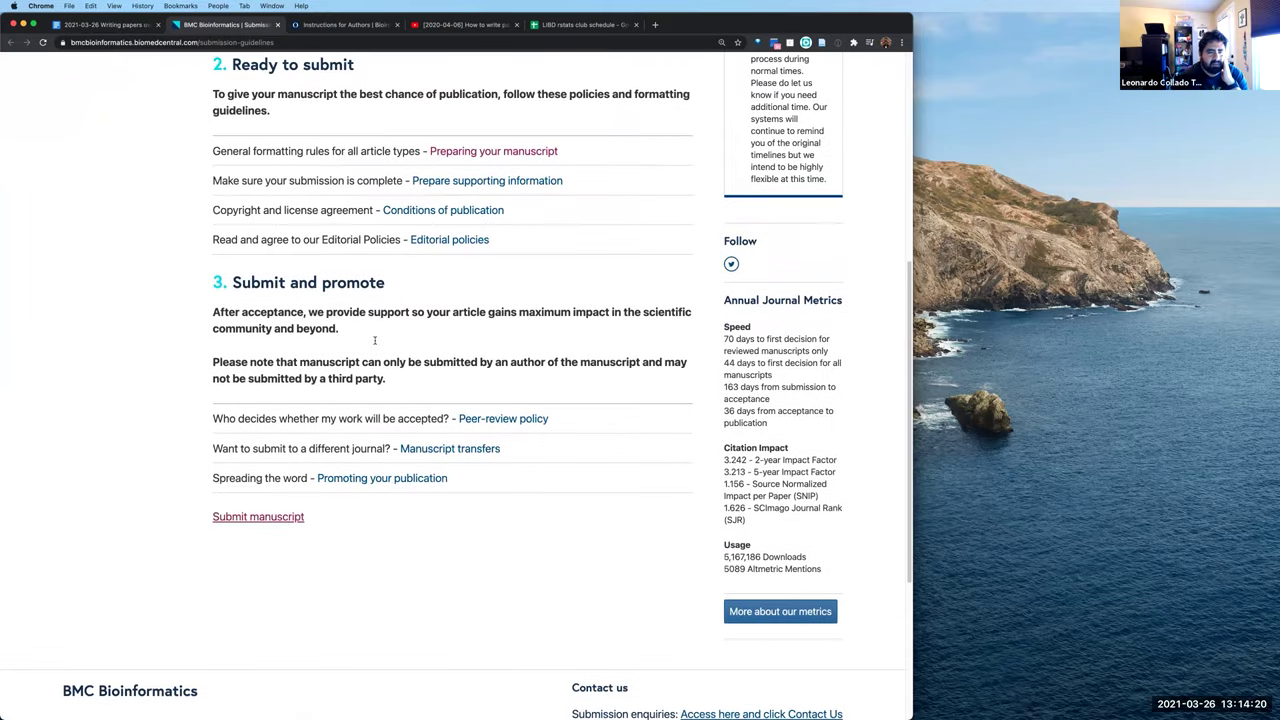
scroll(346, 307, "up", 1)
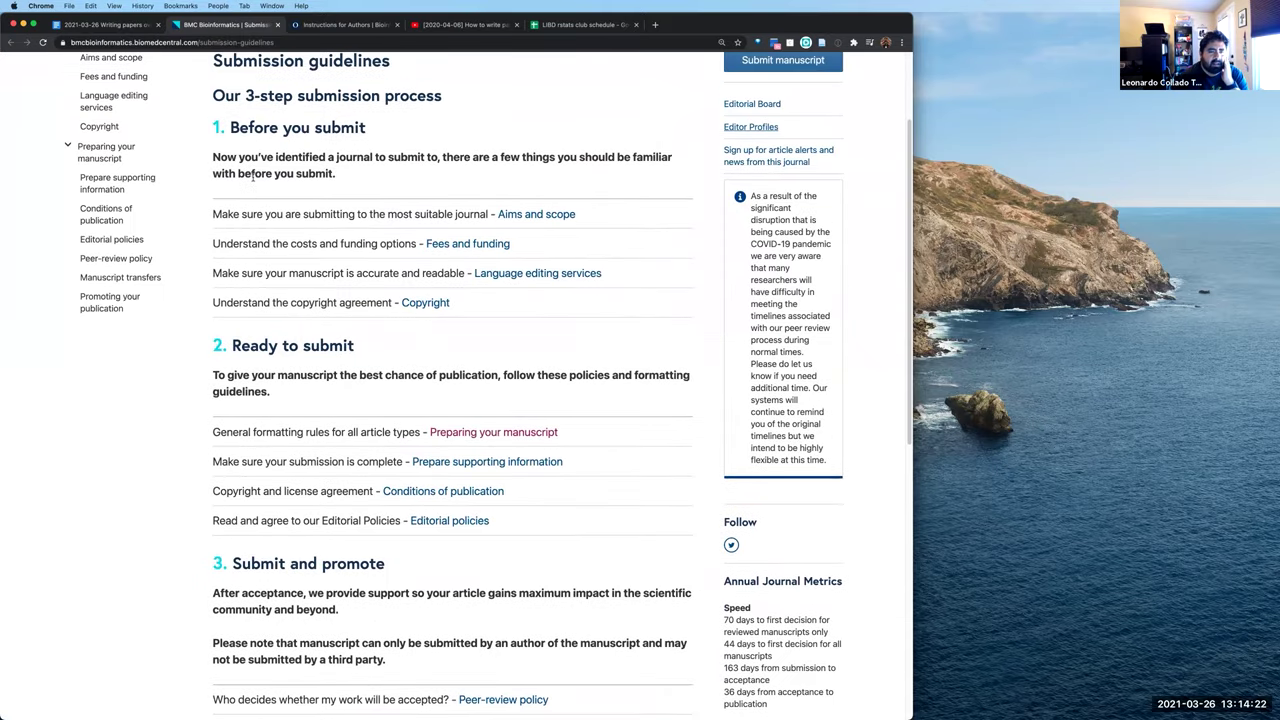
left_click_drag(213, 244, 410, 245)
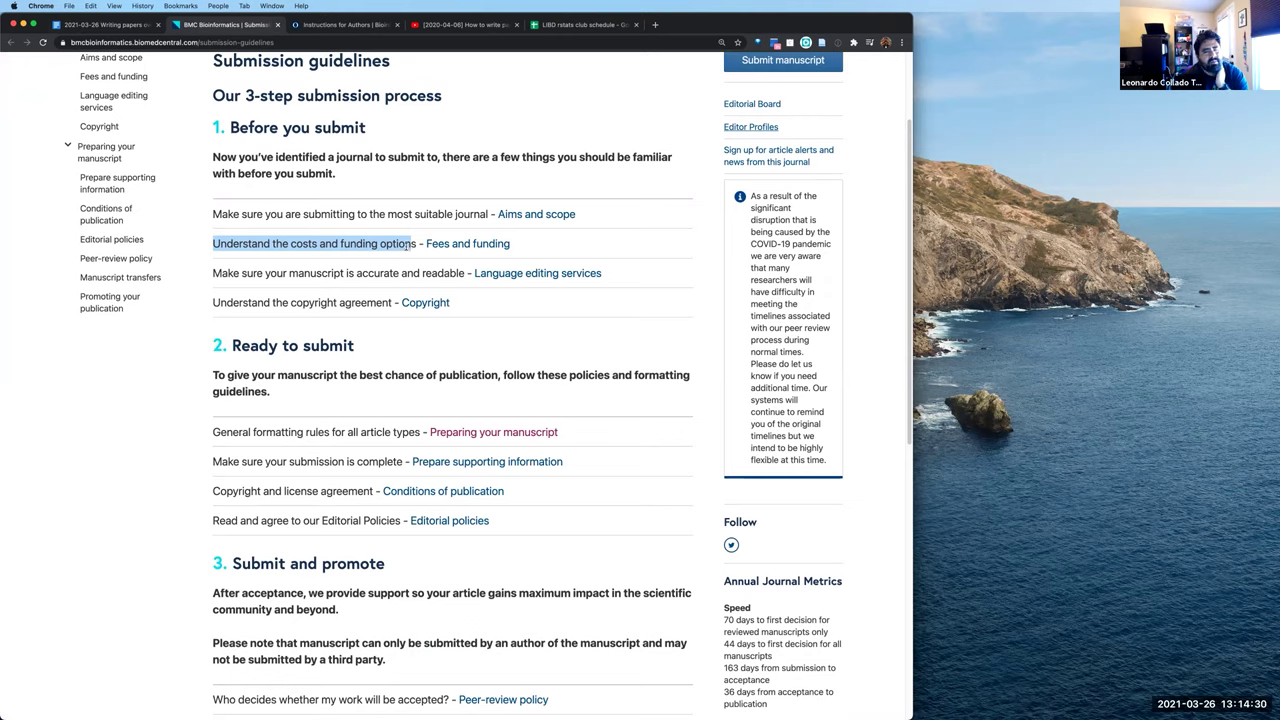
left_click_drag(410, 244, 283, 244)
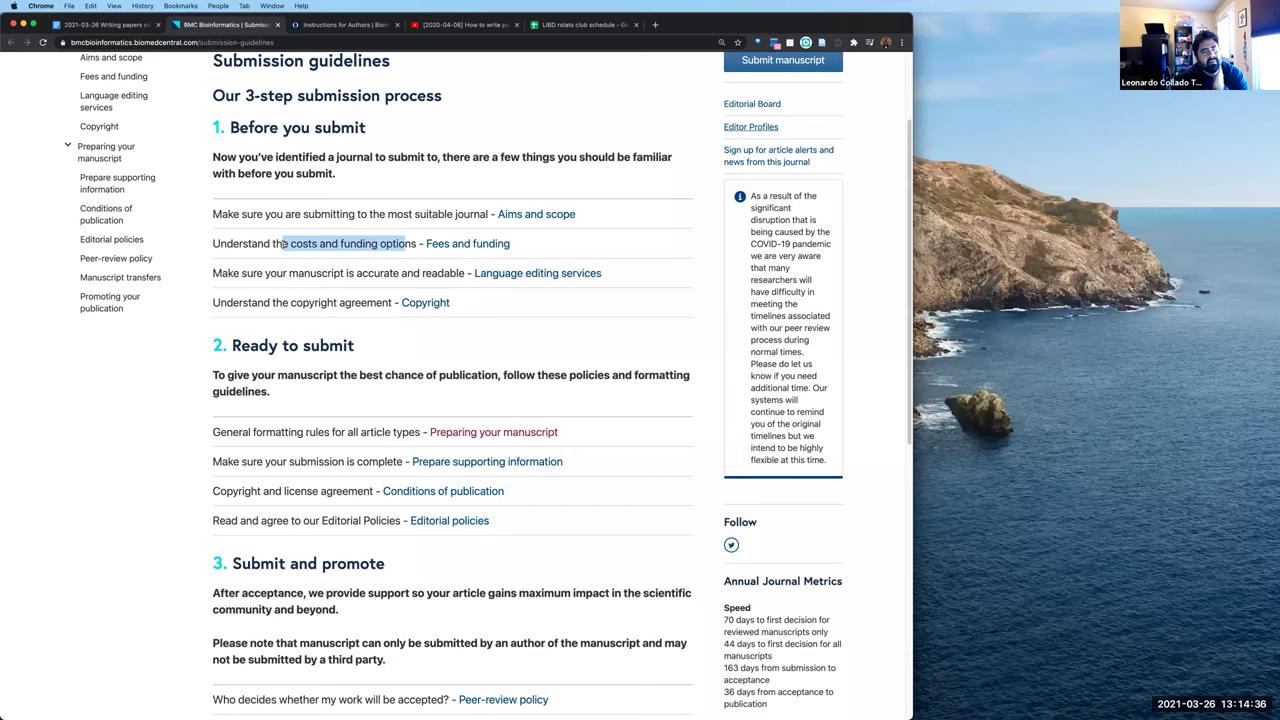
left_click(328, 394)
Highlight "General formatting rules for all article types" and open the Software article guidelines through Preparing your manuscript
scroll(327, 392, "down", 1)
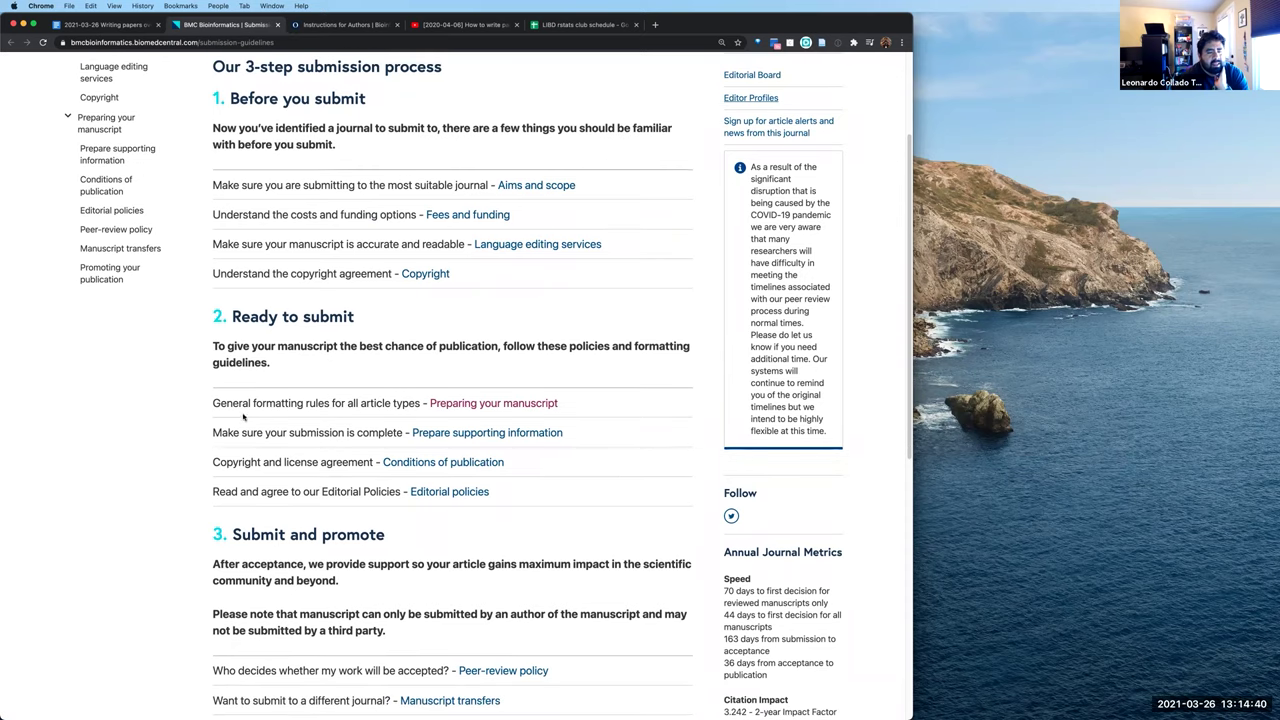
left_click_drag(233, 403, 420, 404)
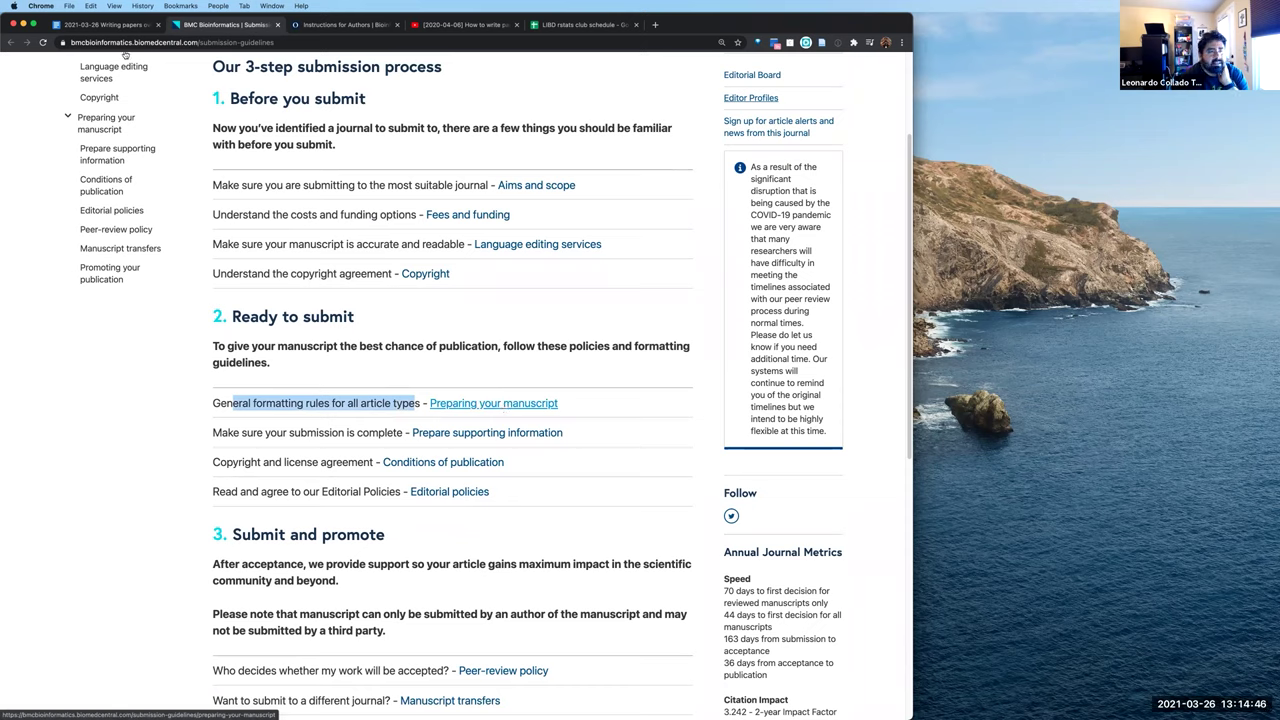
left_click(508, 405)
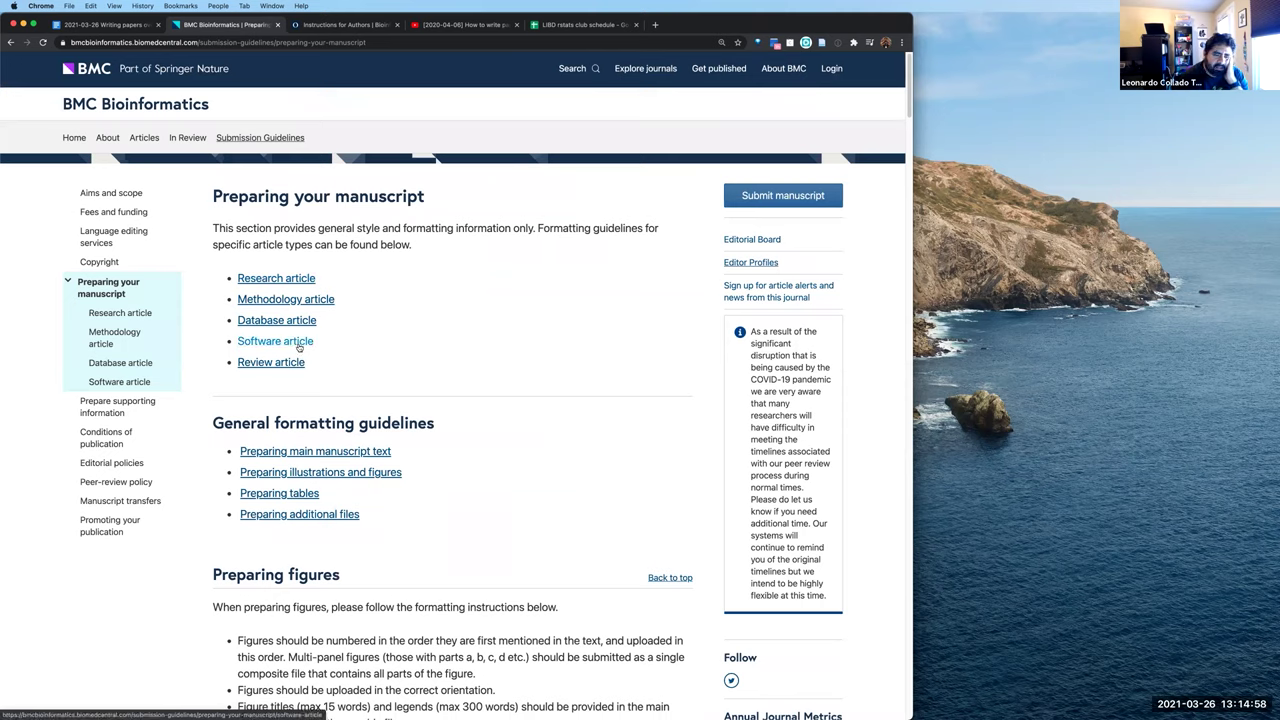
left_click(299, 347)
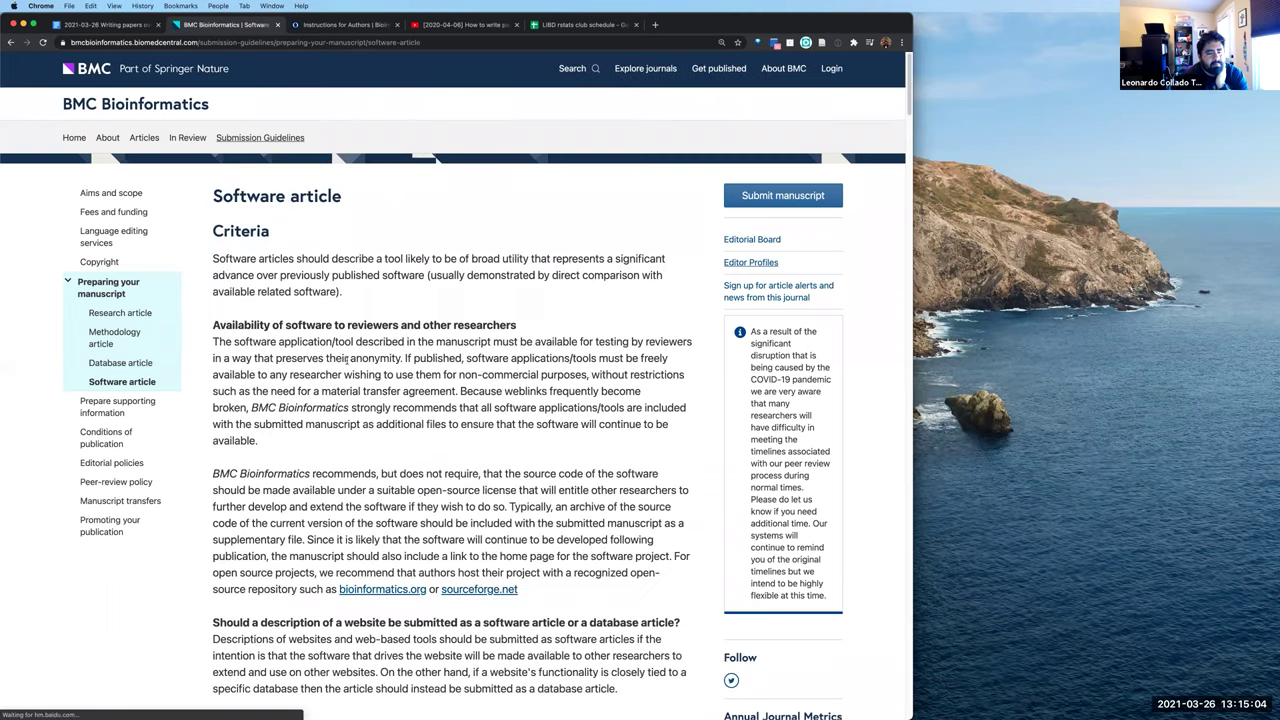
Find the Abstract requirements on the Software article page, highlight the "350 words" limit, and clear the selection
scroll(347, 358, "down", 3)
scroll(344, 357, "down", 1)
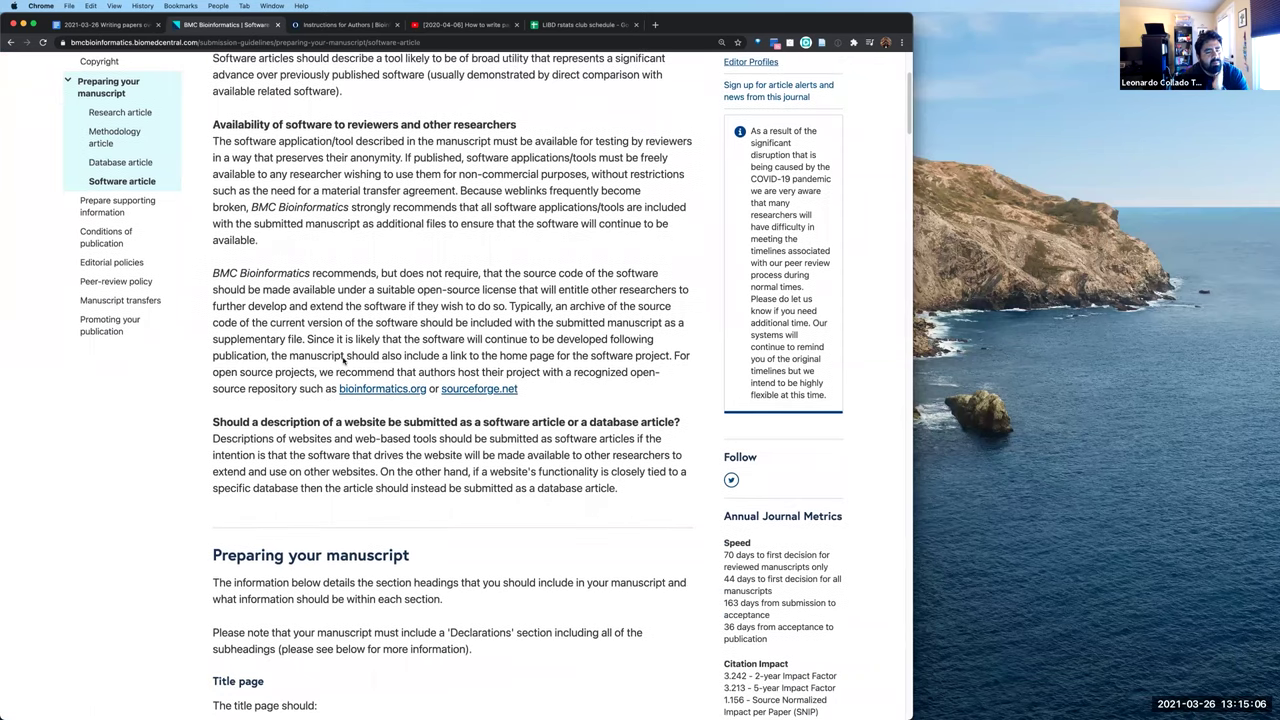
scroll(344, 362, "down", 2)
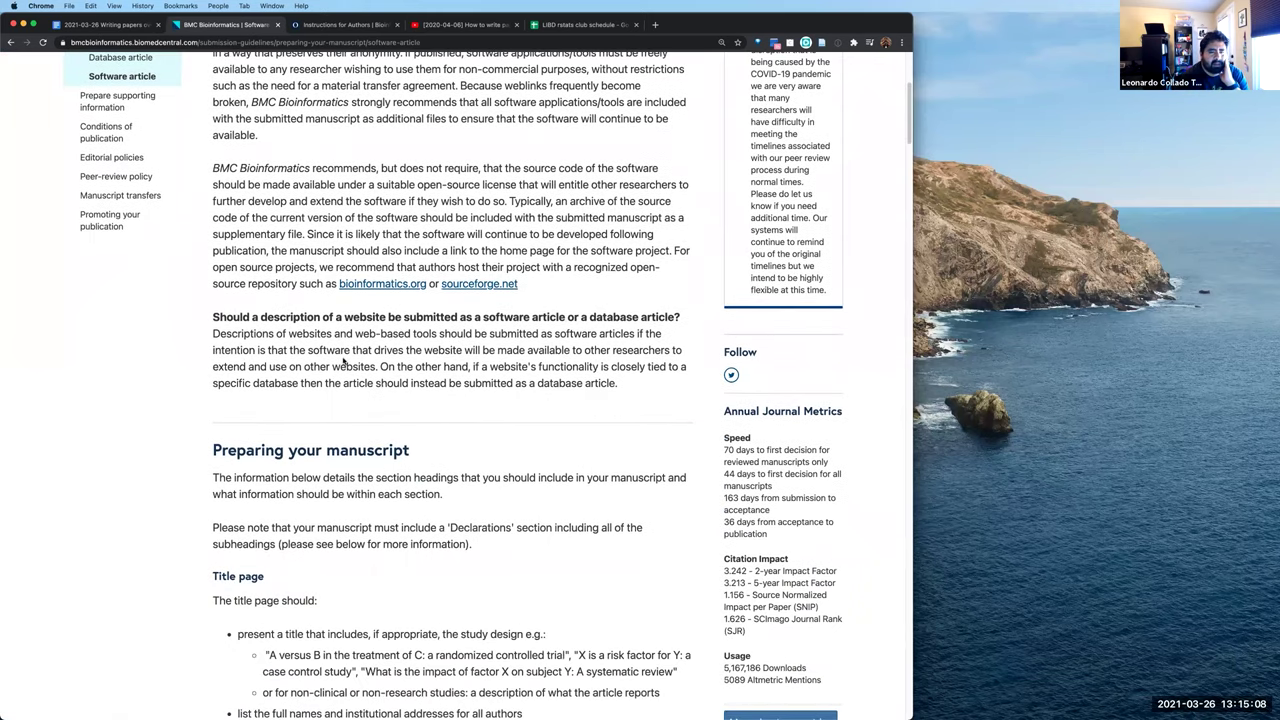
scroll(344, 362, "down", 5)
scroll(260, 290, "down", 2)
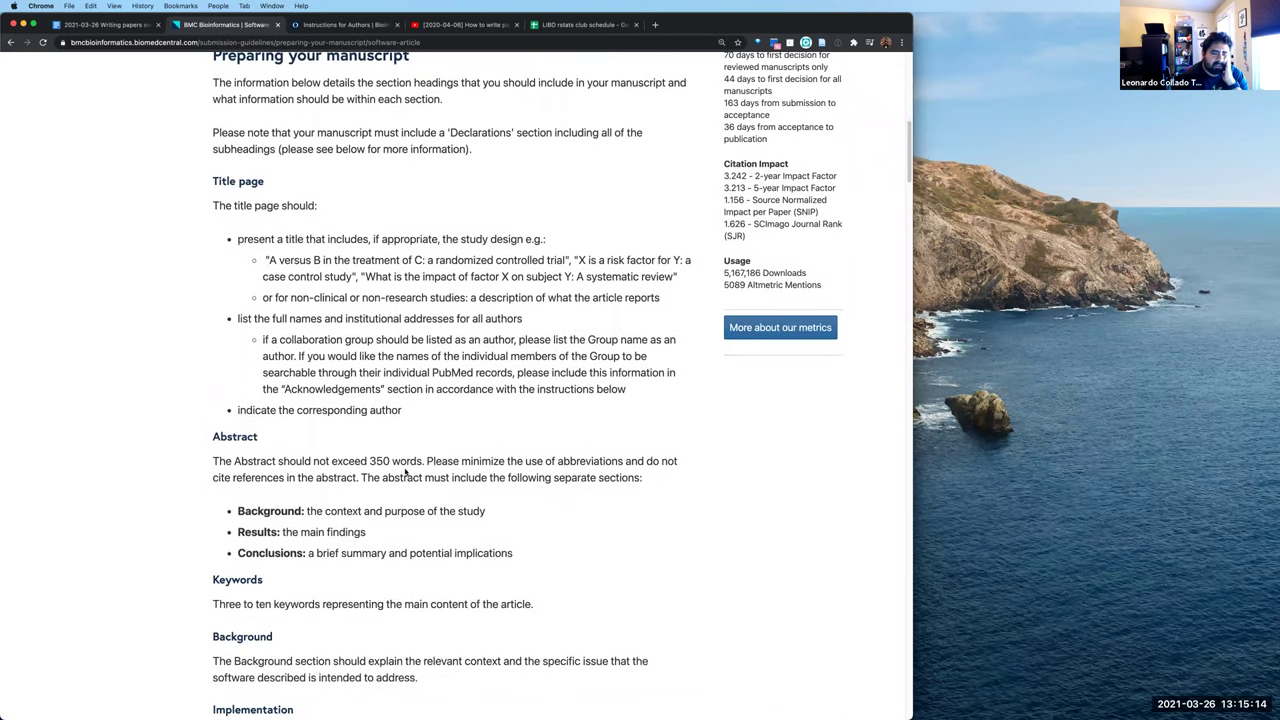
left_click_drag(413, 461, 366, 461)
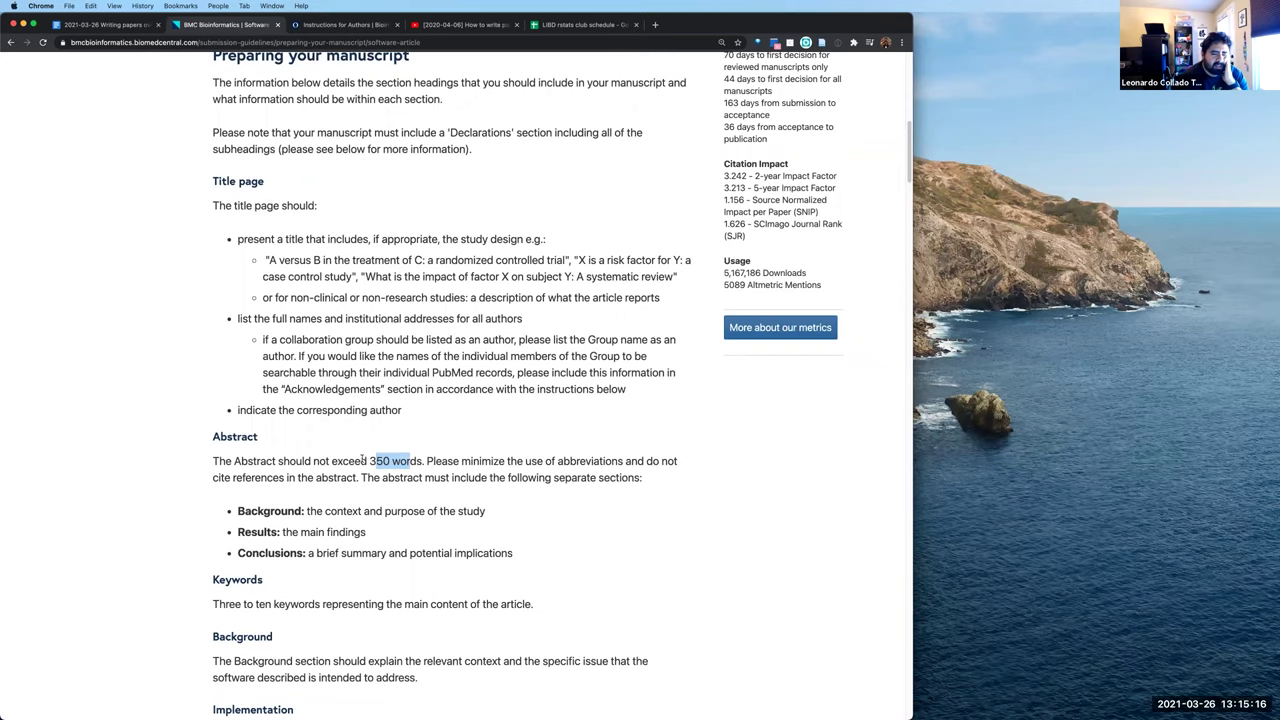
scroll(245, 362, "down", 2)
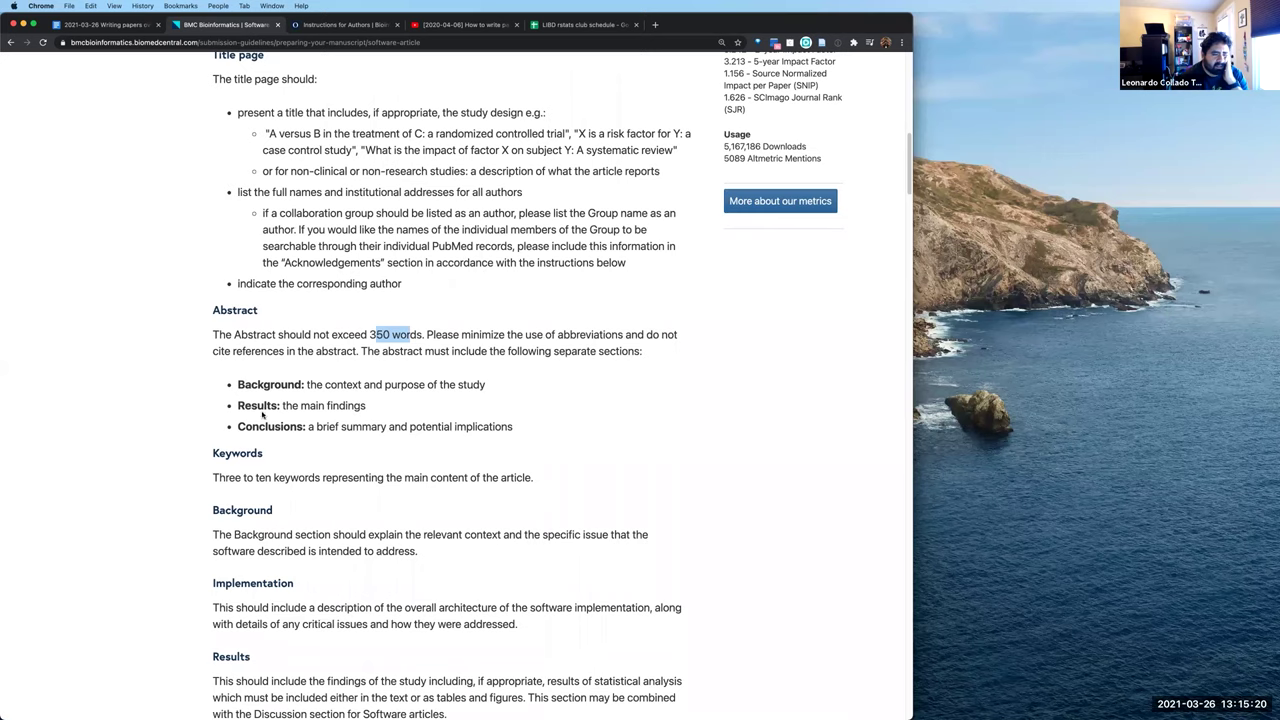
left_click(211, 457)
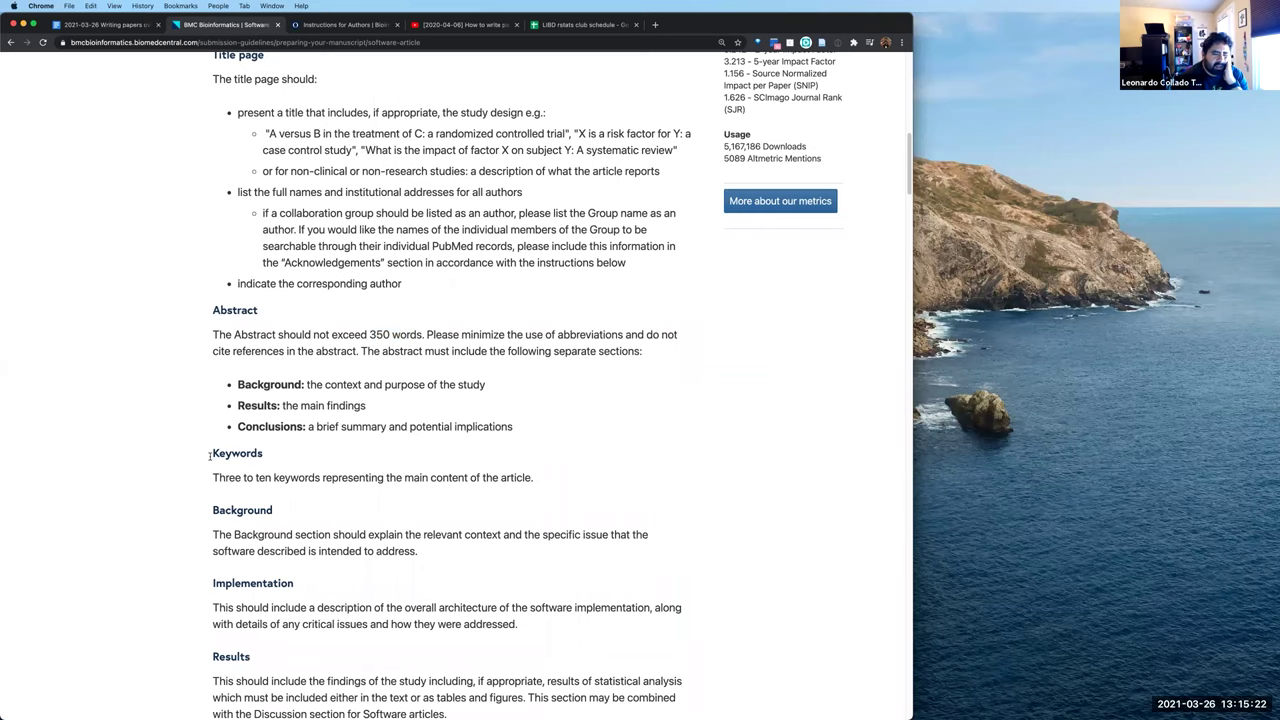
Look over the required software article sections from Keywords through Availability and requirements to List of abbreviations
scroll(300, 453, "down", 5)
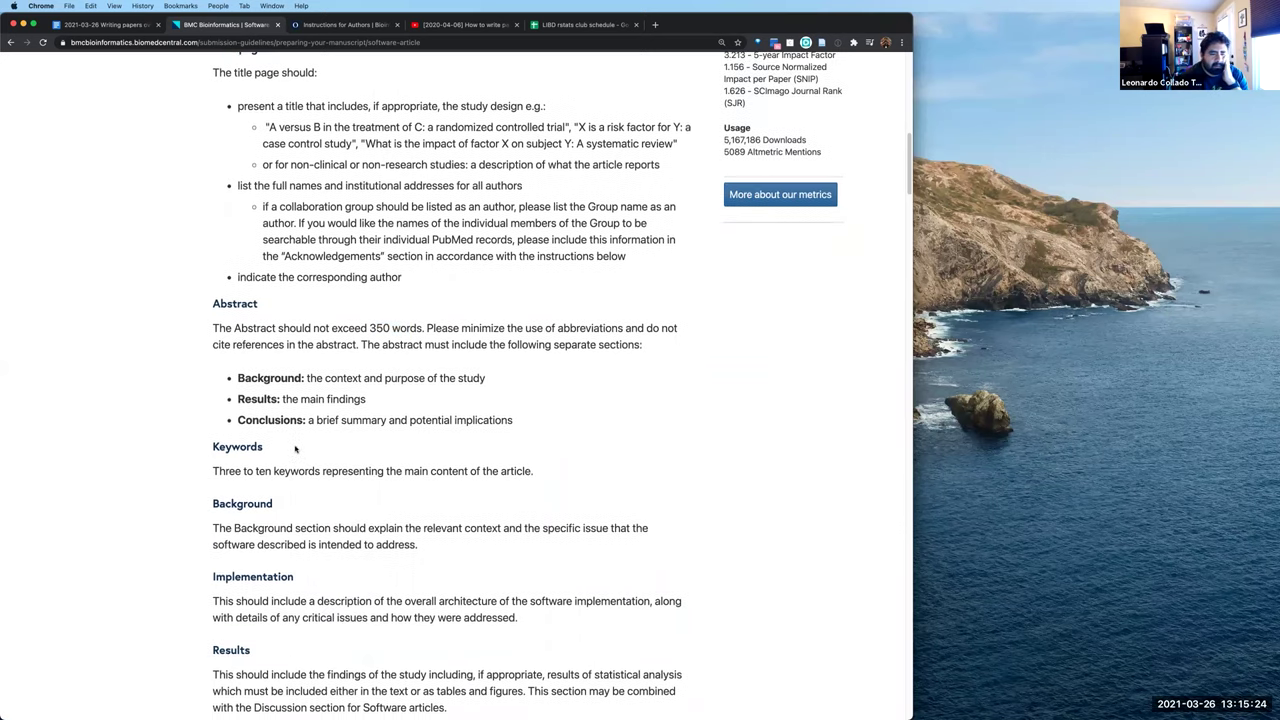
scroll(266, 405, "down", 1)
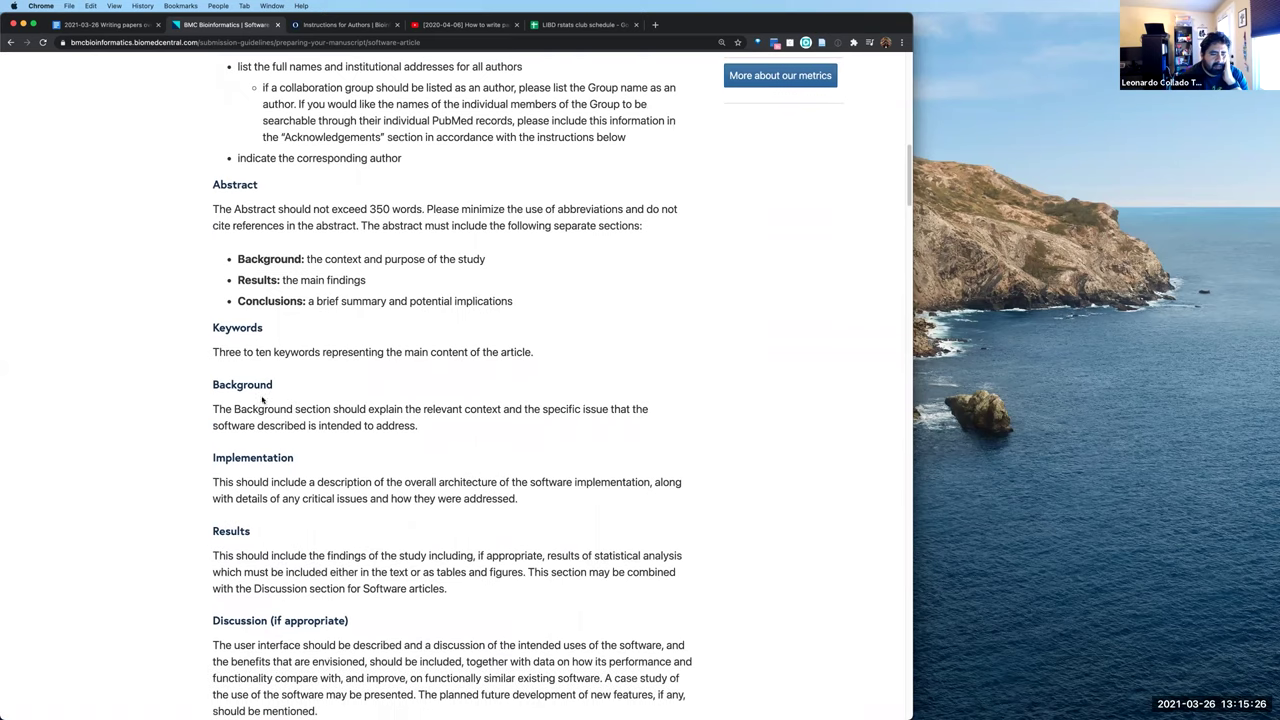
scroll(260, 461, "down", 9)
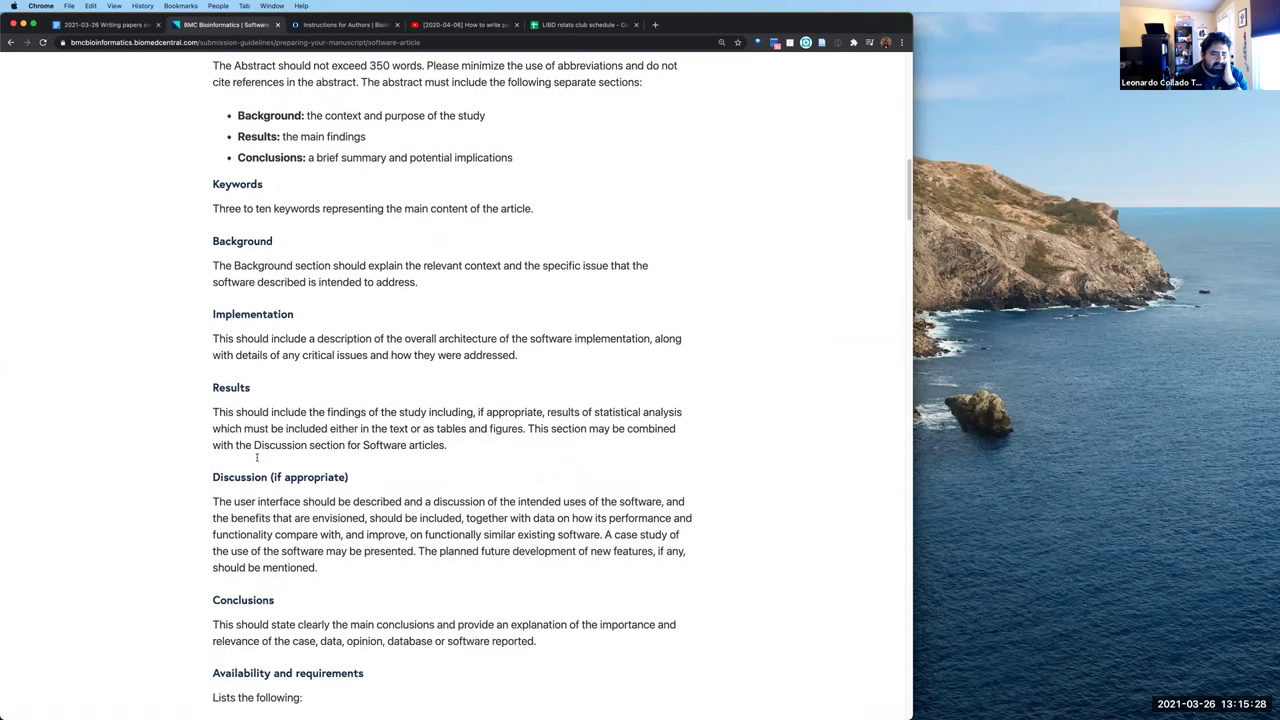
scroll(249, 505, "down", 5)
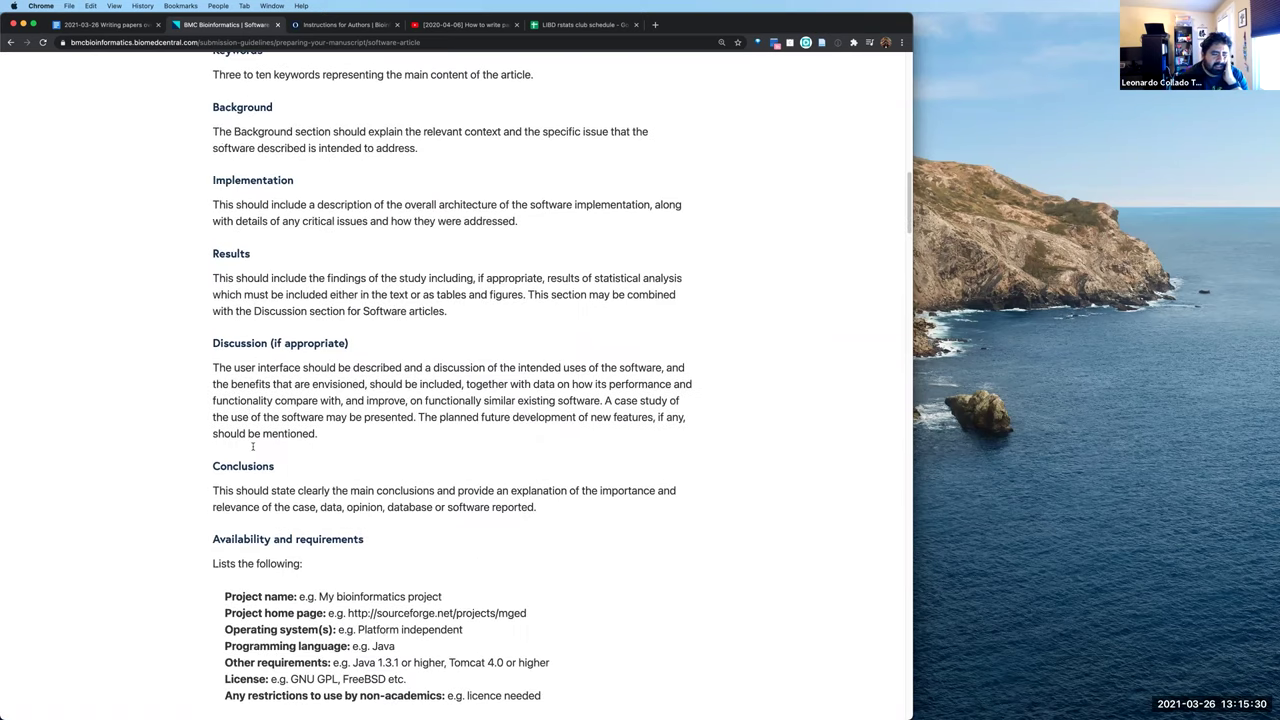
scroll(253, 440, "down", 5)
scroll(260, 420, "down", 3)
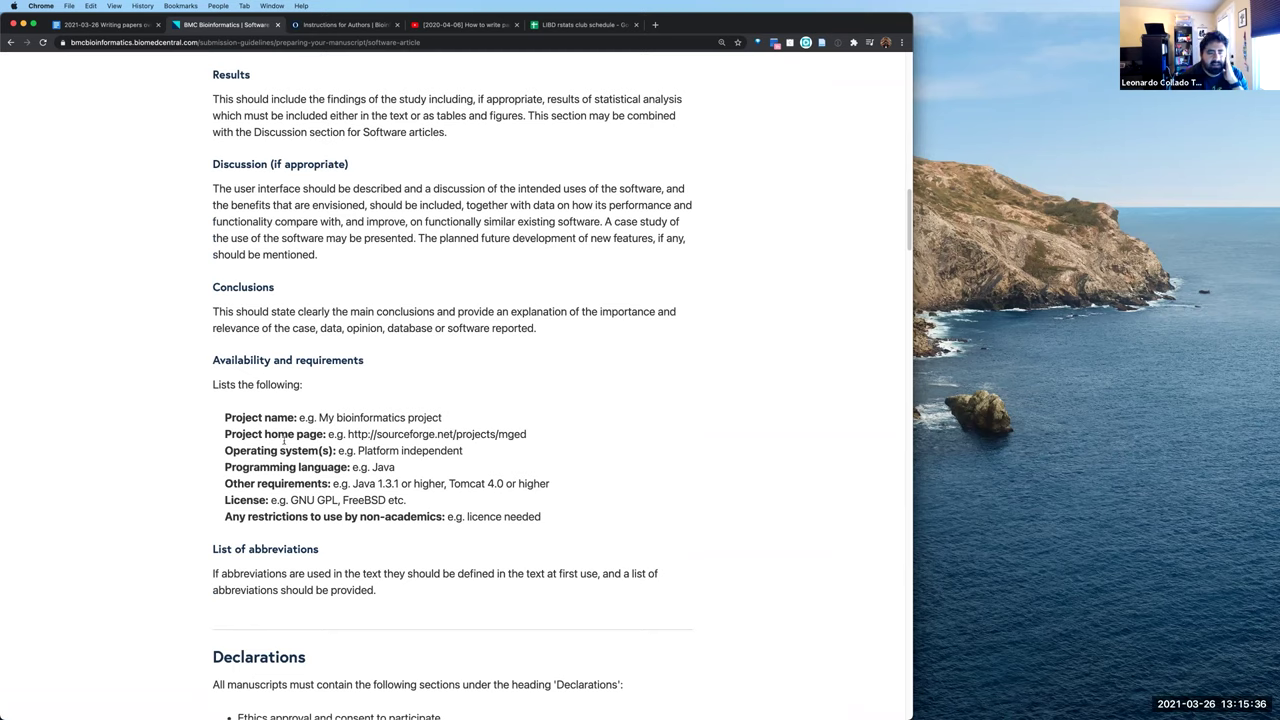
Find the Declarations list on the Software article page and highlight parts of "Availability of data and materials" and "Authors' contributions"
scroll(283, 442, "down", 1)
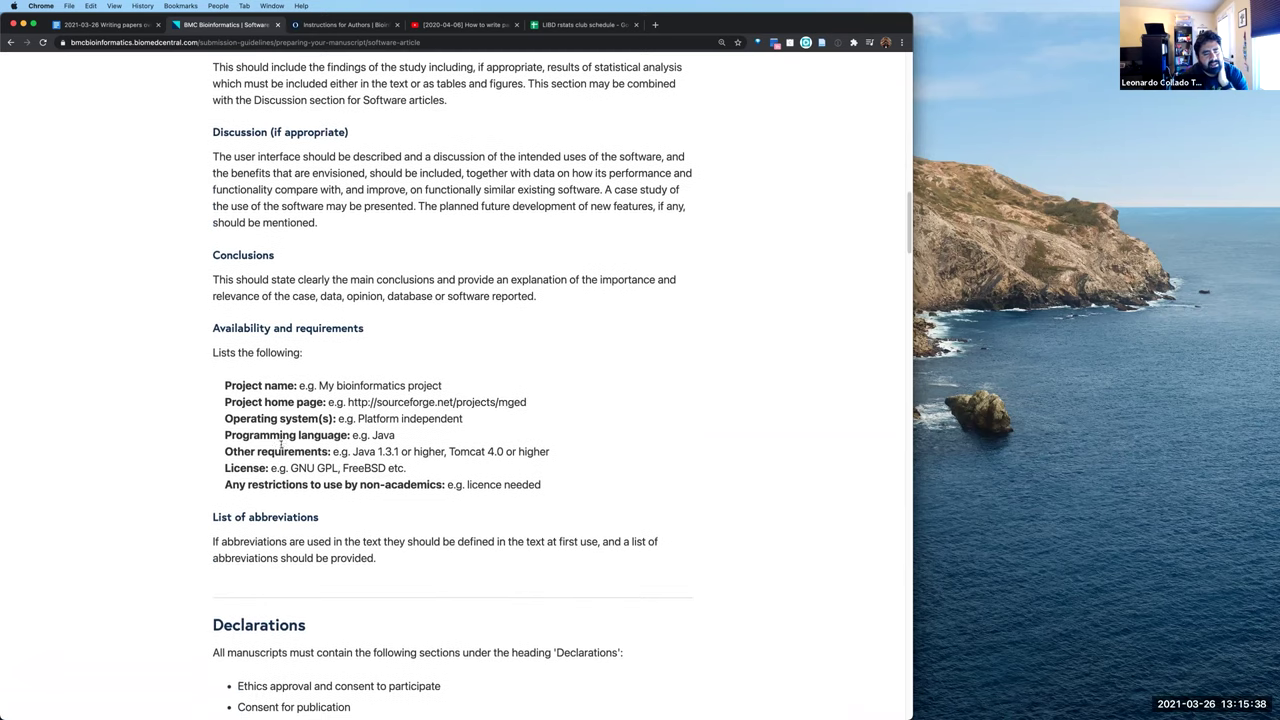
scroll(281, 442, "down", 1)
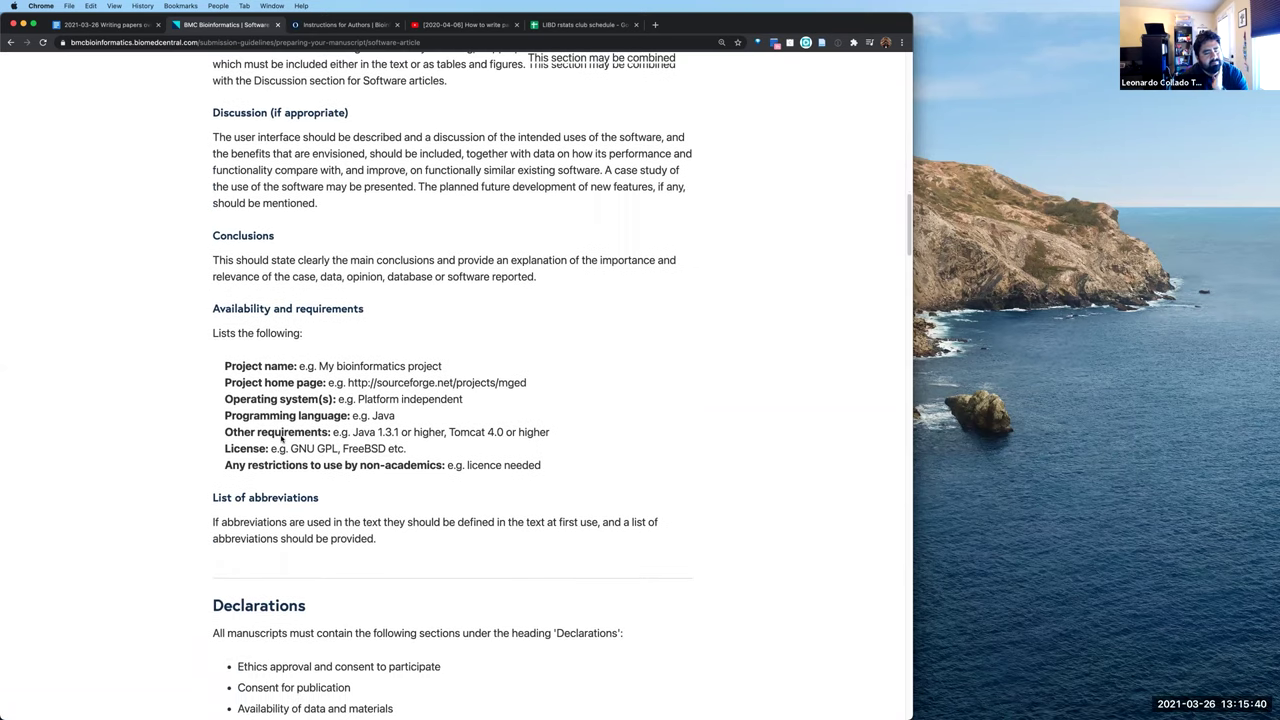
scroll(281, 437, "down", 3)
scroll(281, 438, "down", 3)
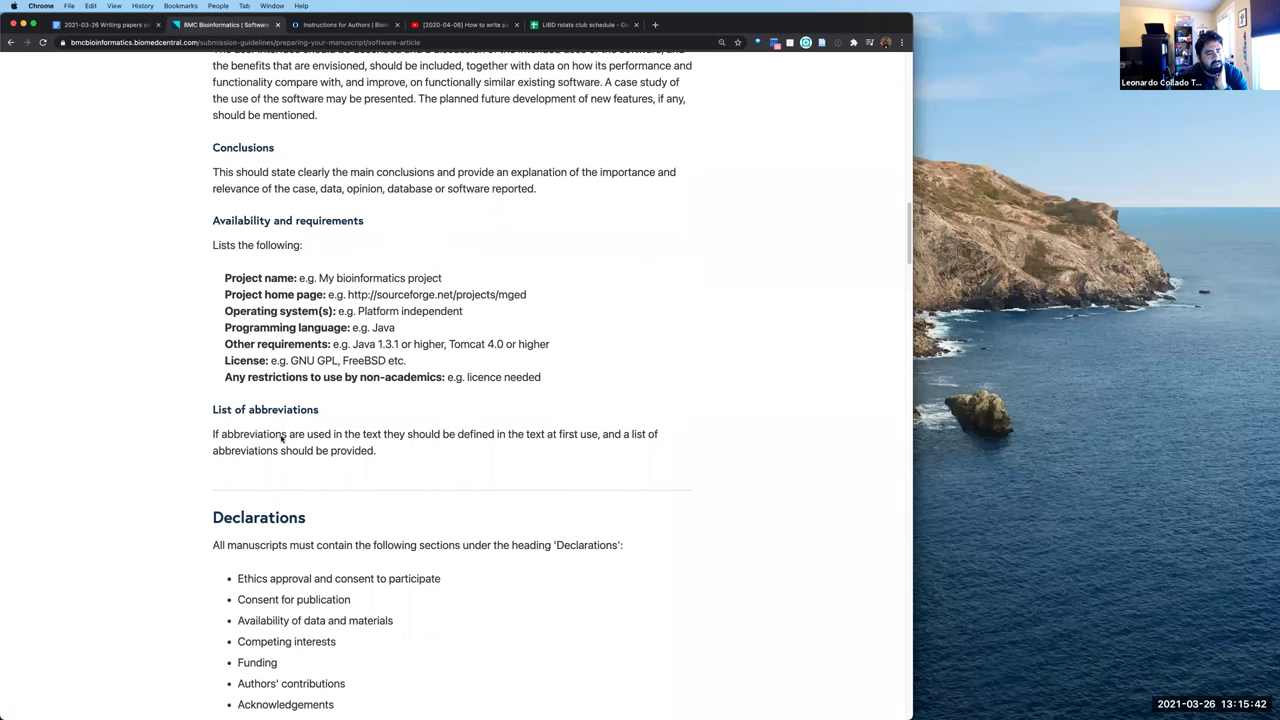
scroll(281, 439, "down", 1)
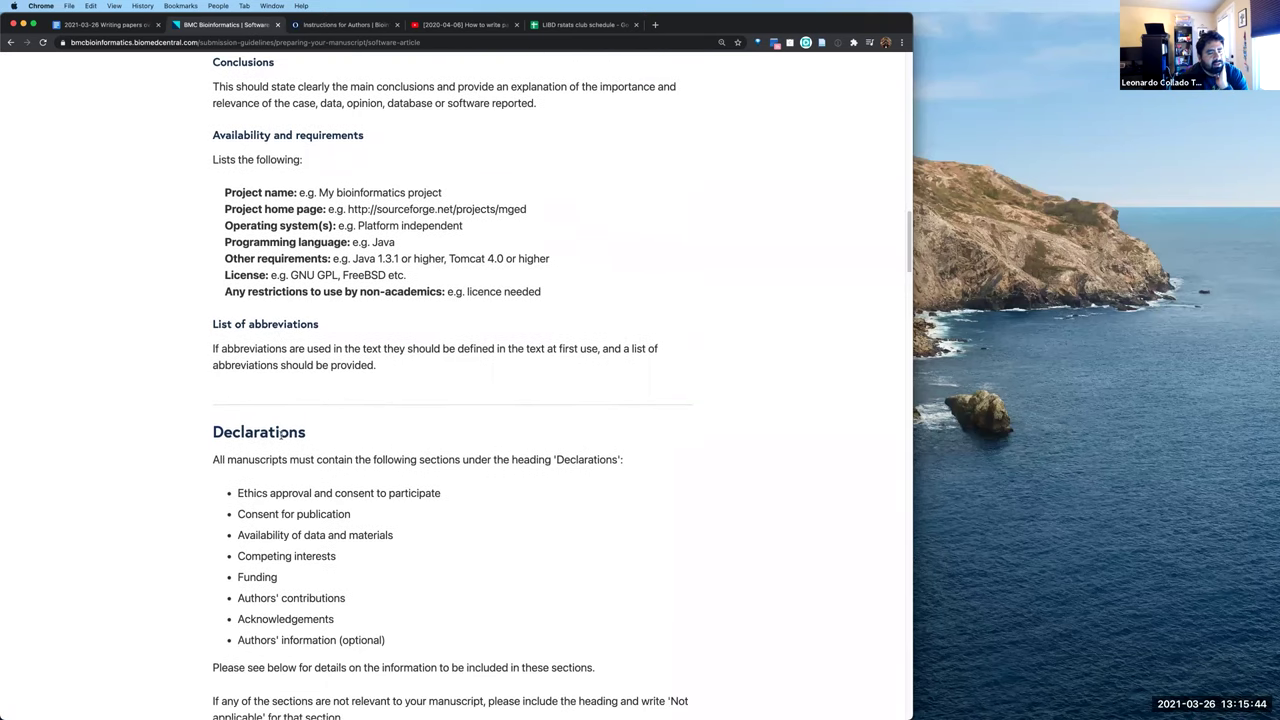
scroll(281, 381, "down", 4)
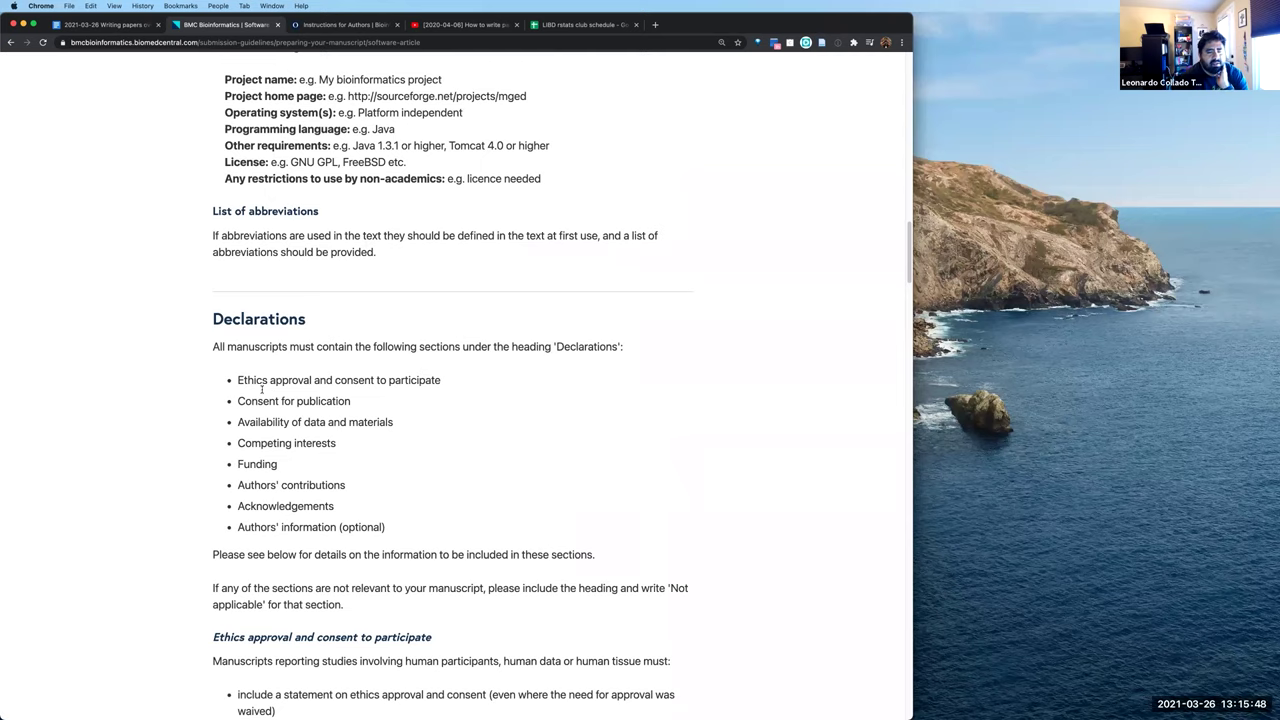
left_click_drag(263, 382, 388, 382)
left_click_drag(279, 402, 346, 422)
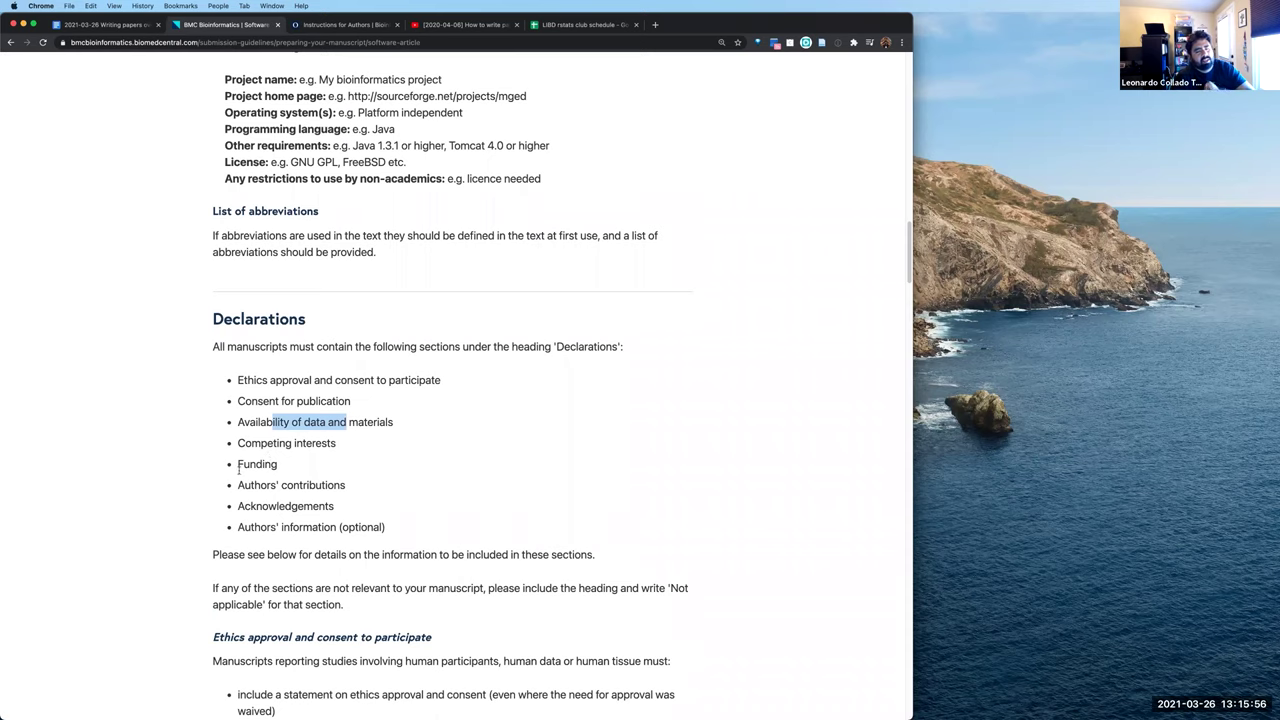
left_click_drag(254, 485, 346, 485)
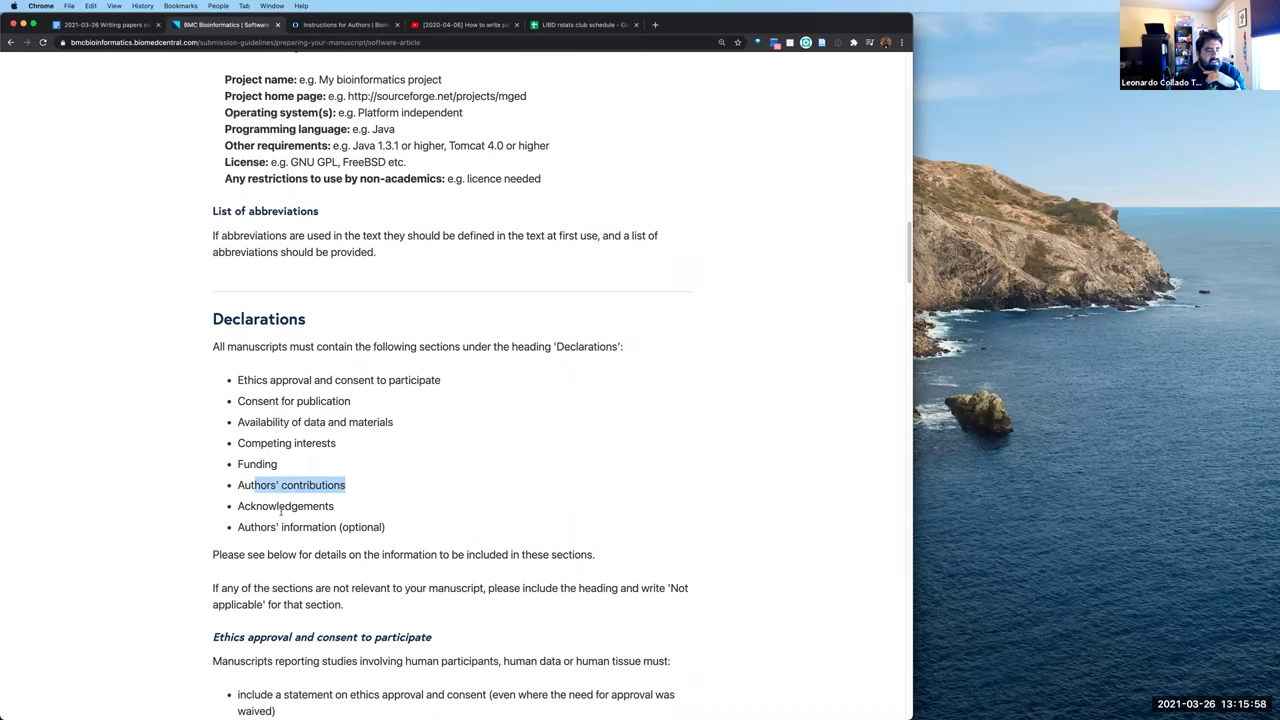
scroll(285, 515, "down", 2)
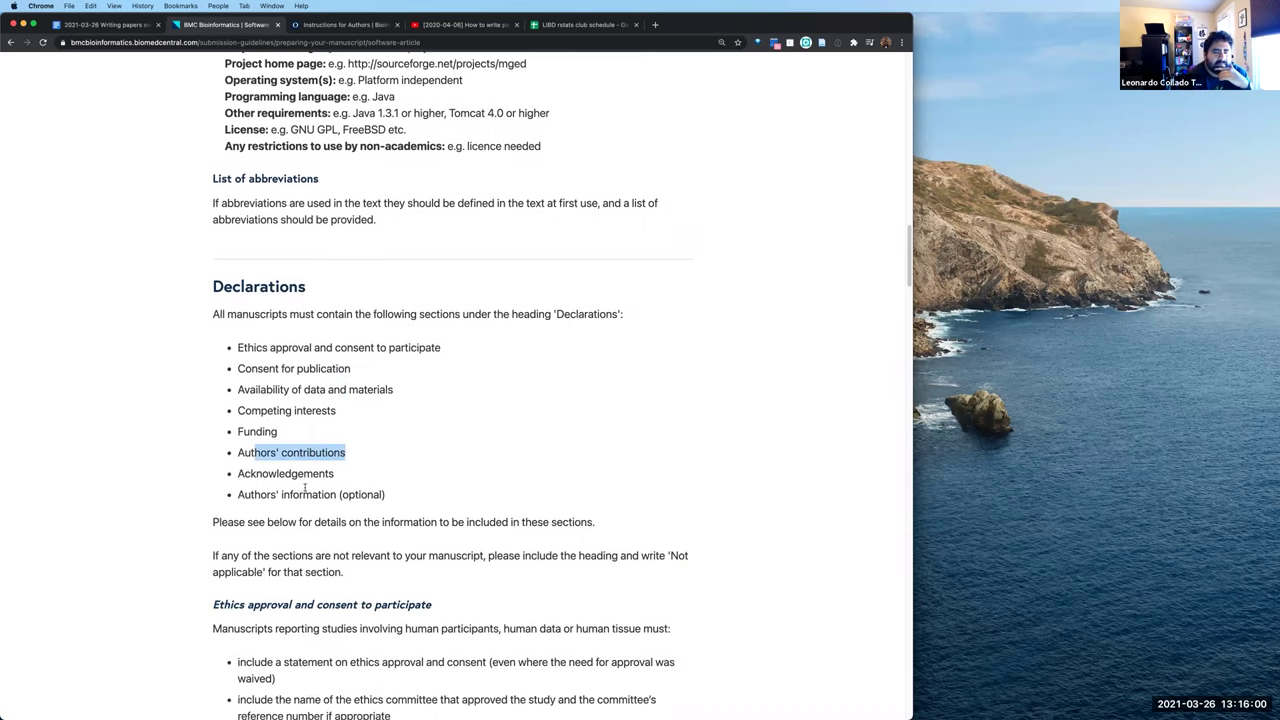
Look back over the software article sections from Declarations up through Availability and requirements to Results and Implementation
scroll(305, 487, "up", 5)
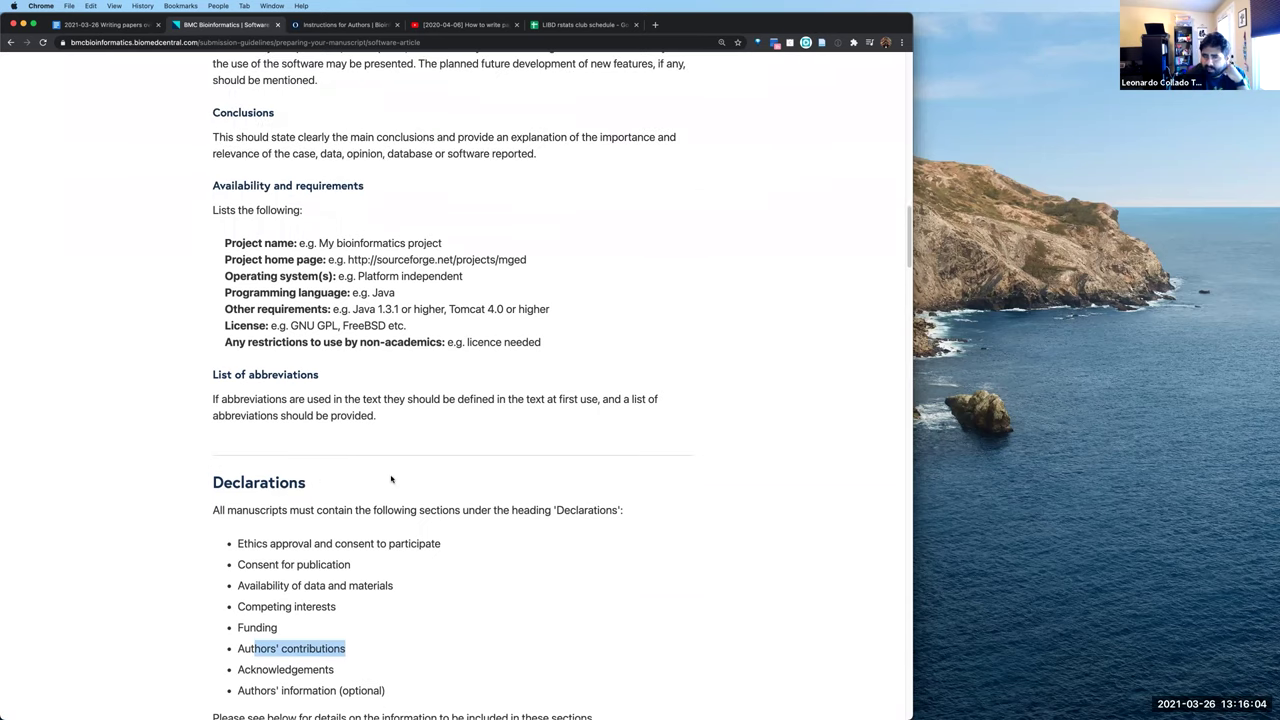
scroll(397, 468, "up", 3)
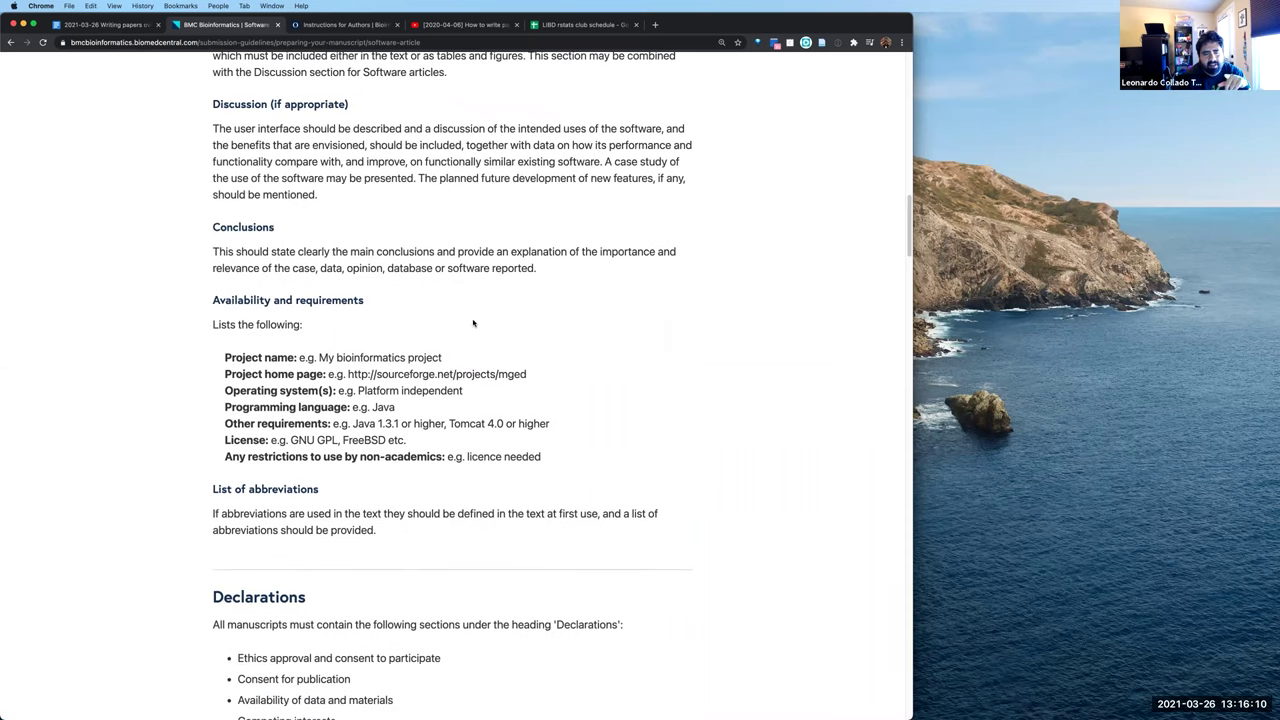
scroll(474, 326, "up", 1)
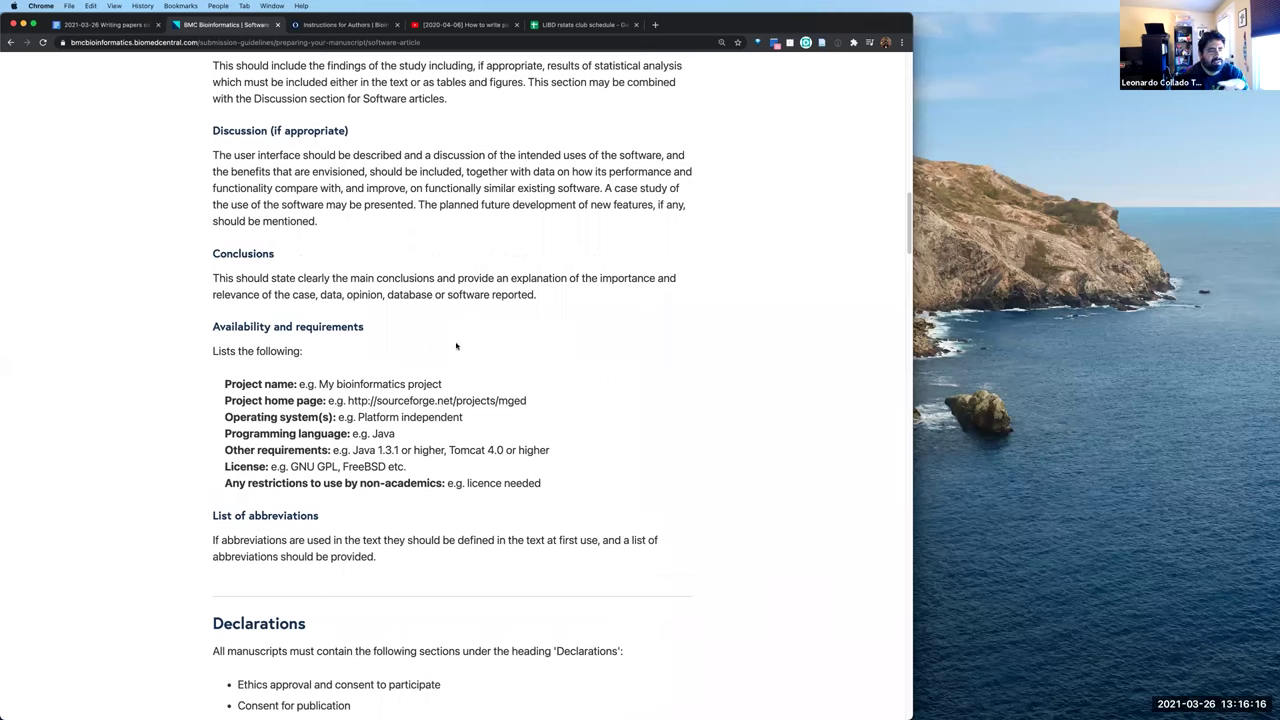
scroll(456, 346, "up", 2)
scroll(453, 343, "up", 4)
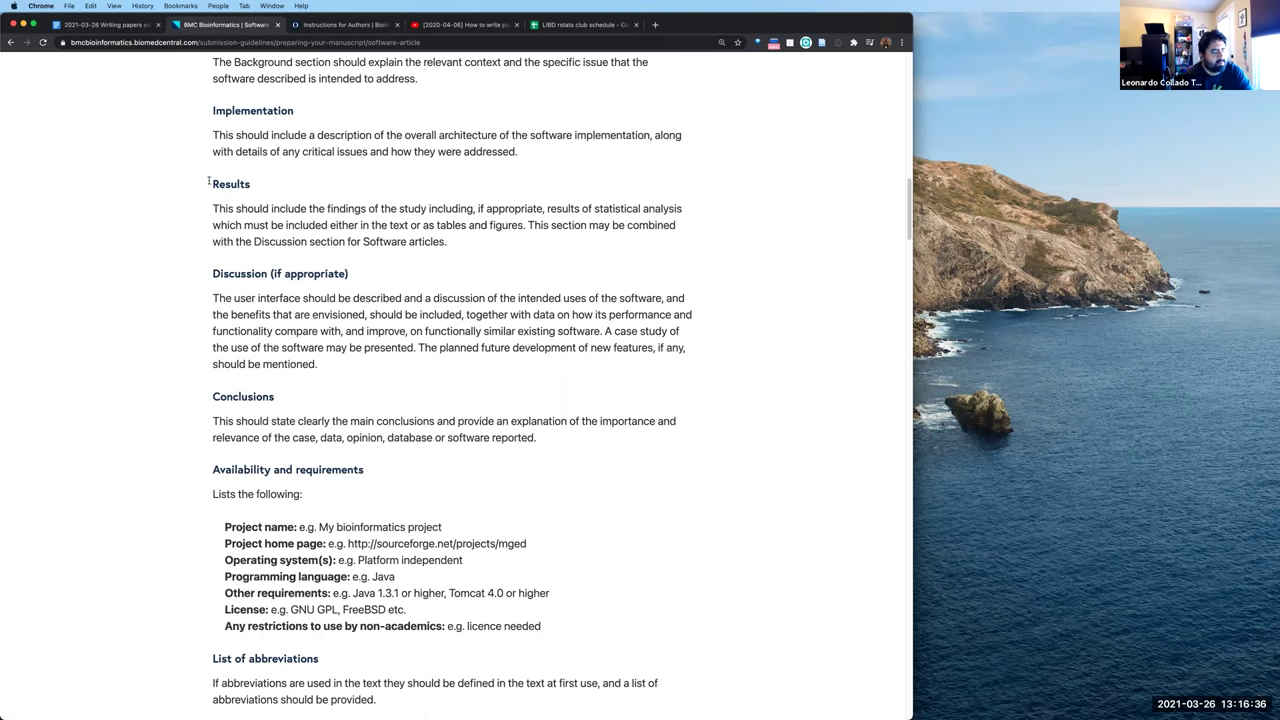
Return to the Writing papers overview document and correct "LateX" to "LaTeX" in the bullet about journal templates
left_click(93, 26)
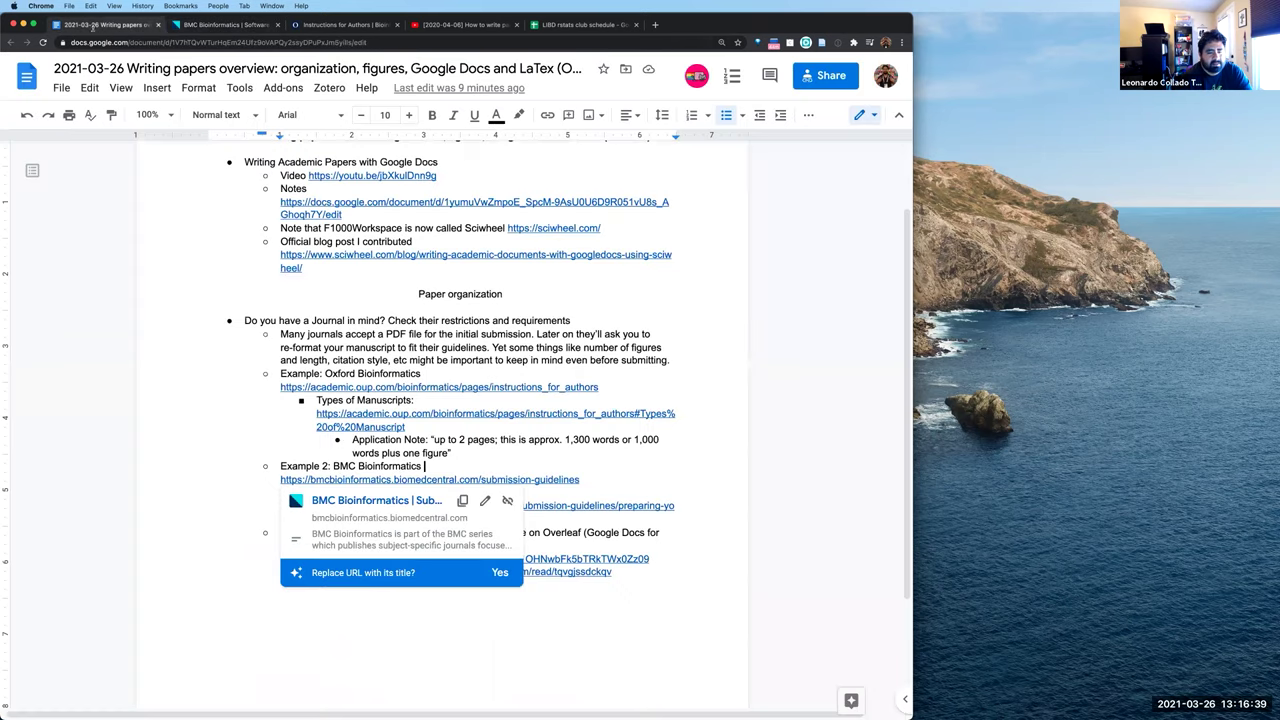
left_click(214, 272)
scroll(214, 272, "down", 3)
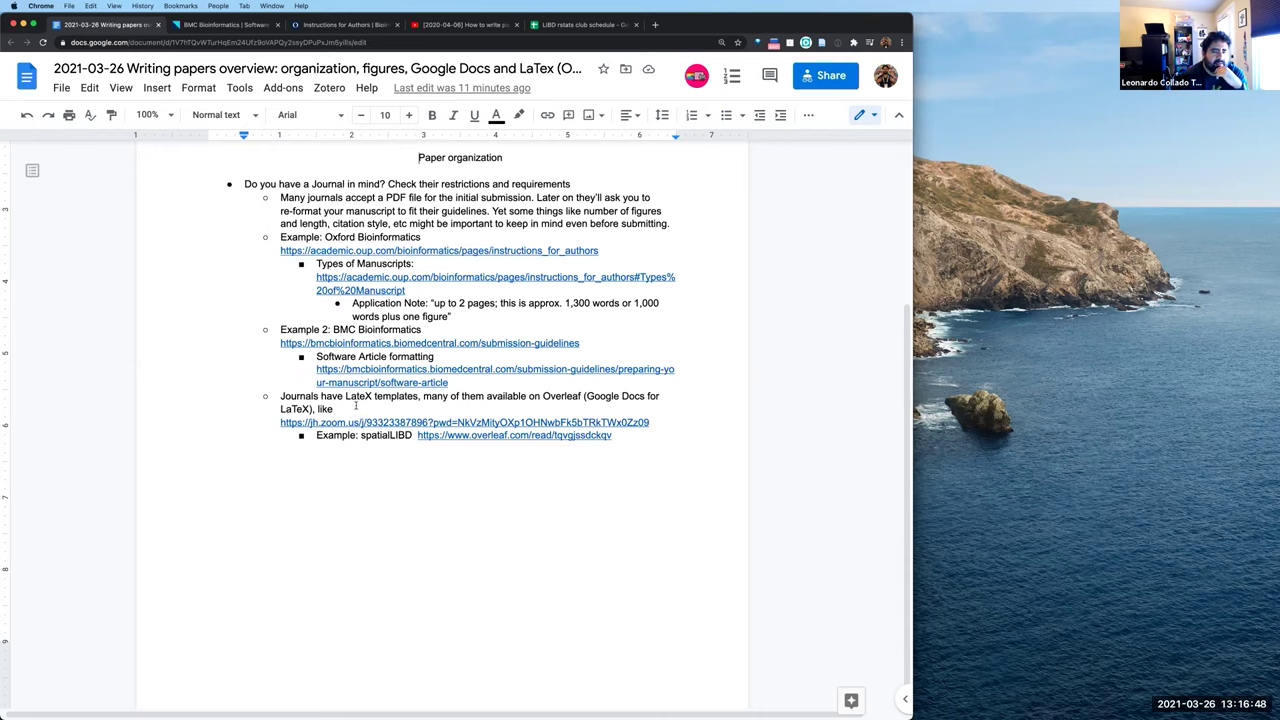
left_click(359, 397)
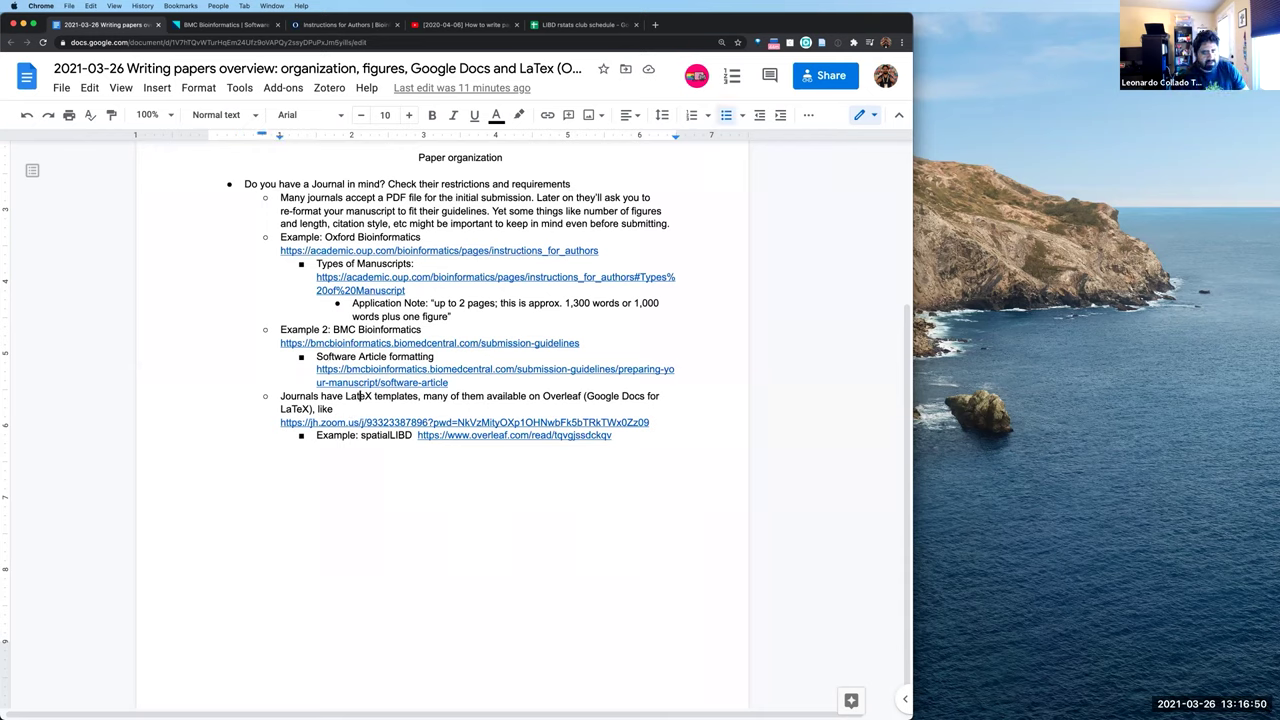
key("Delete")
type("T")
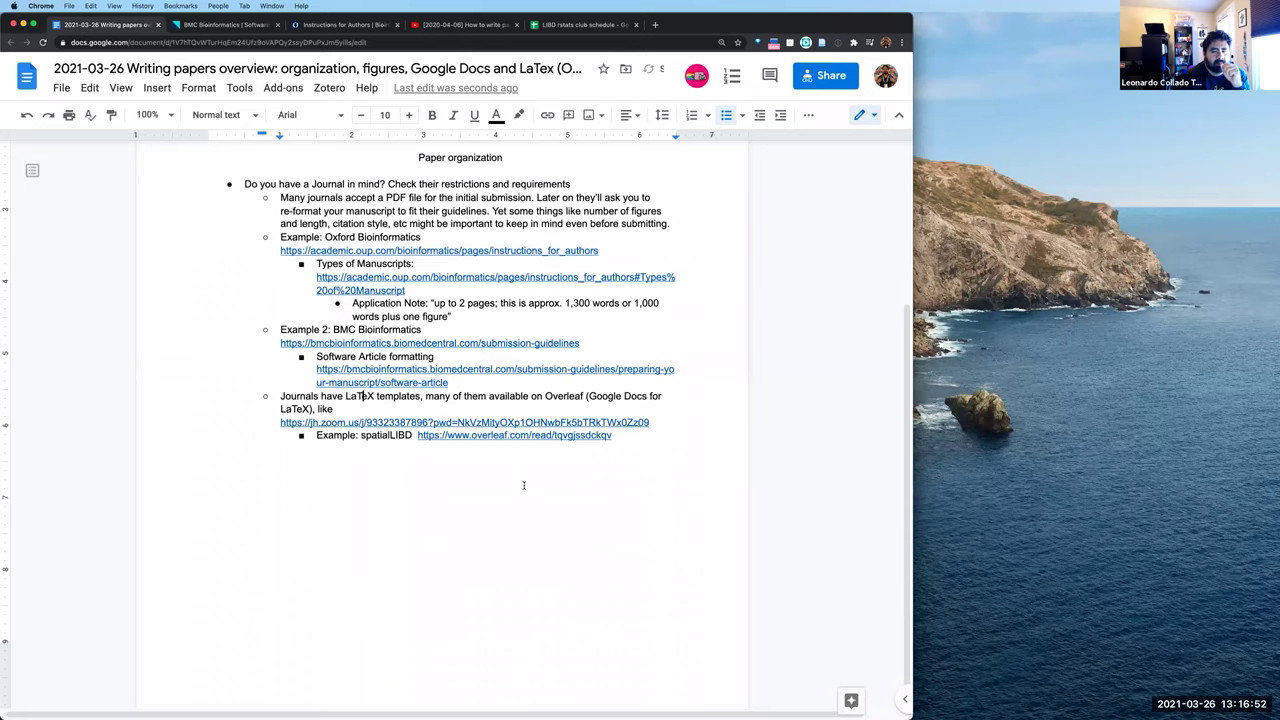
Highlight "Google Docs" in the title line at the start of the document and correct "LaTex" there to "LaTeX"
scroll(557, 462, "up", 3)
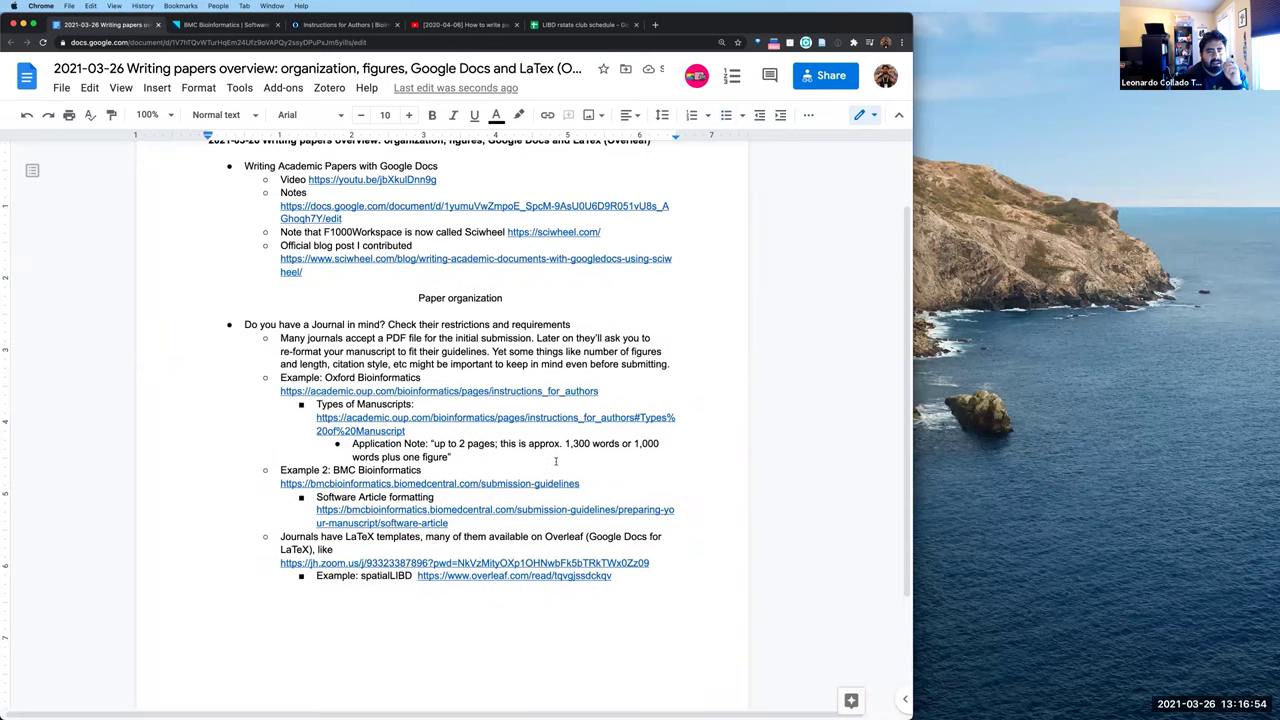
scroll(554, 461, "up", 2)
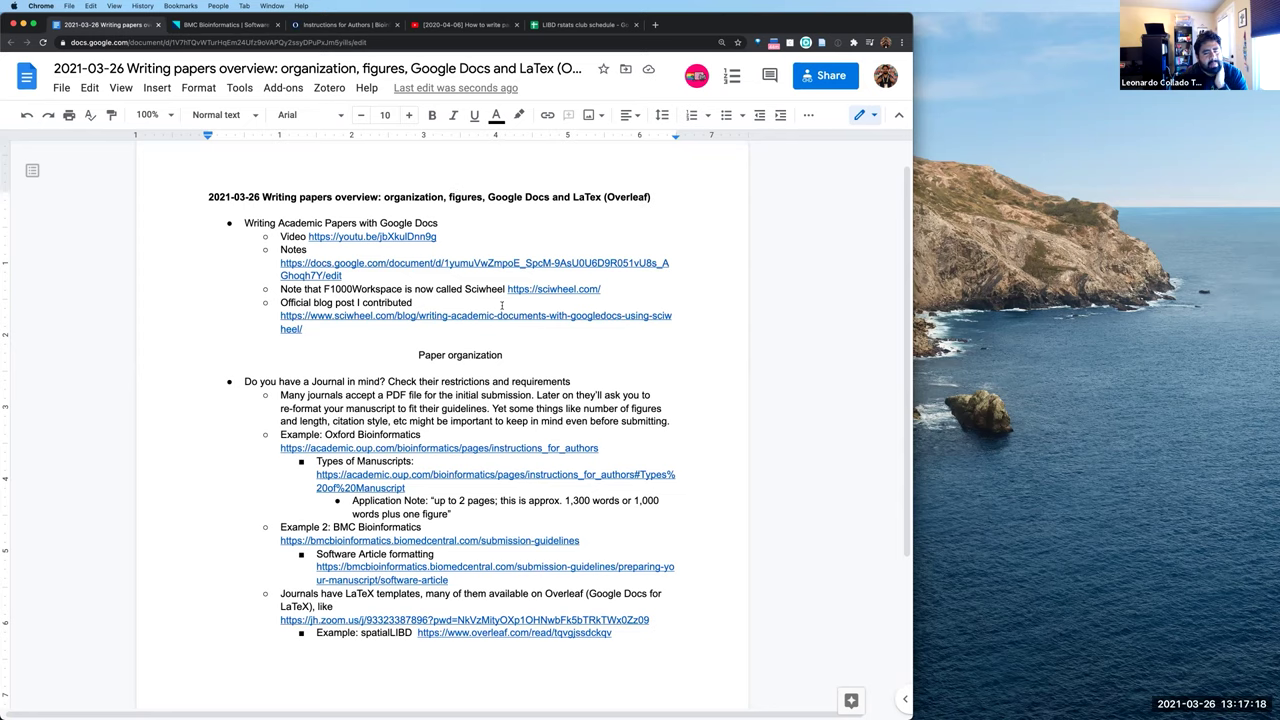
left_click_drag(500, 198, 540, 198)
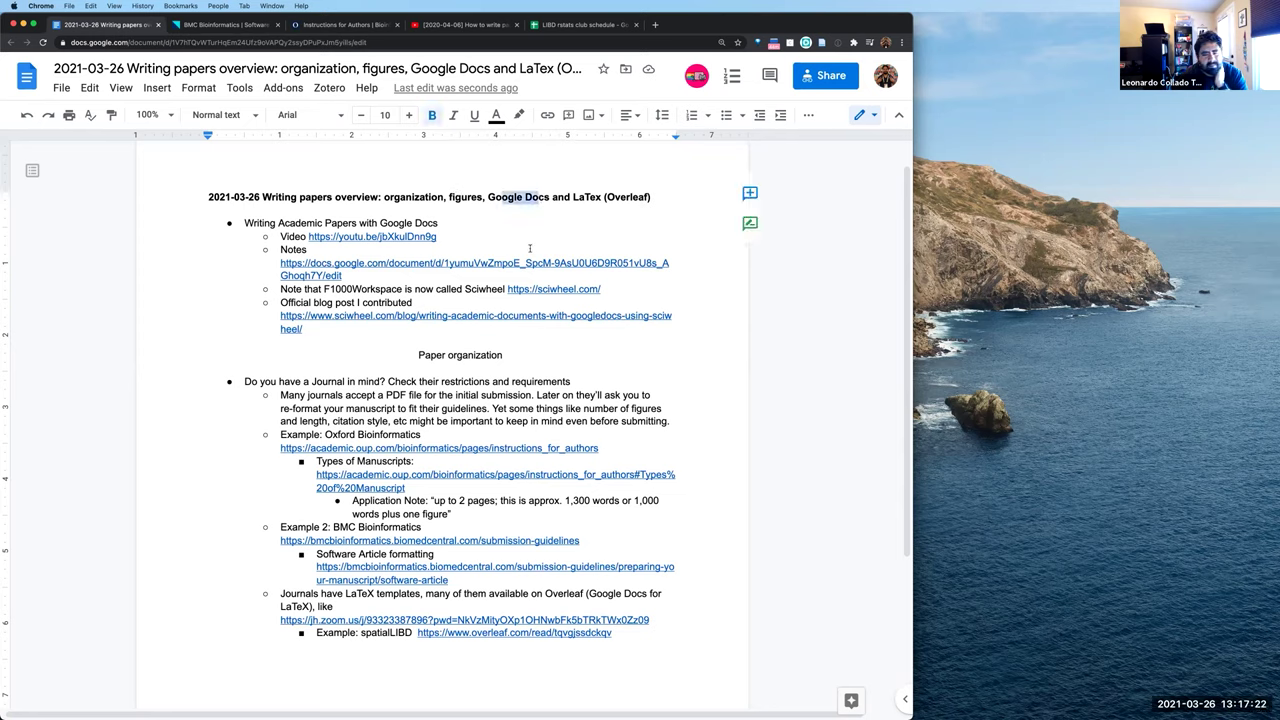
left_click(597, 197)
key("BackSpace")
type("X")
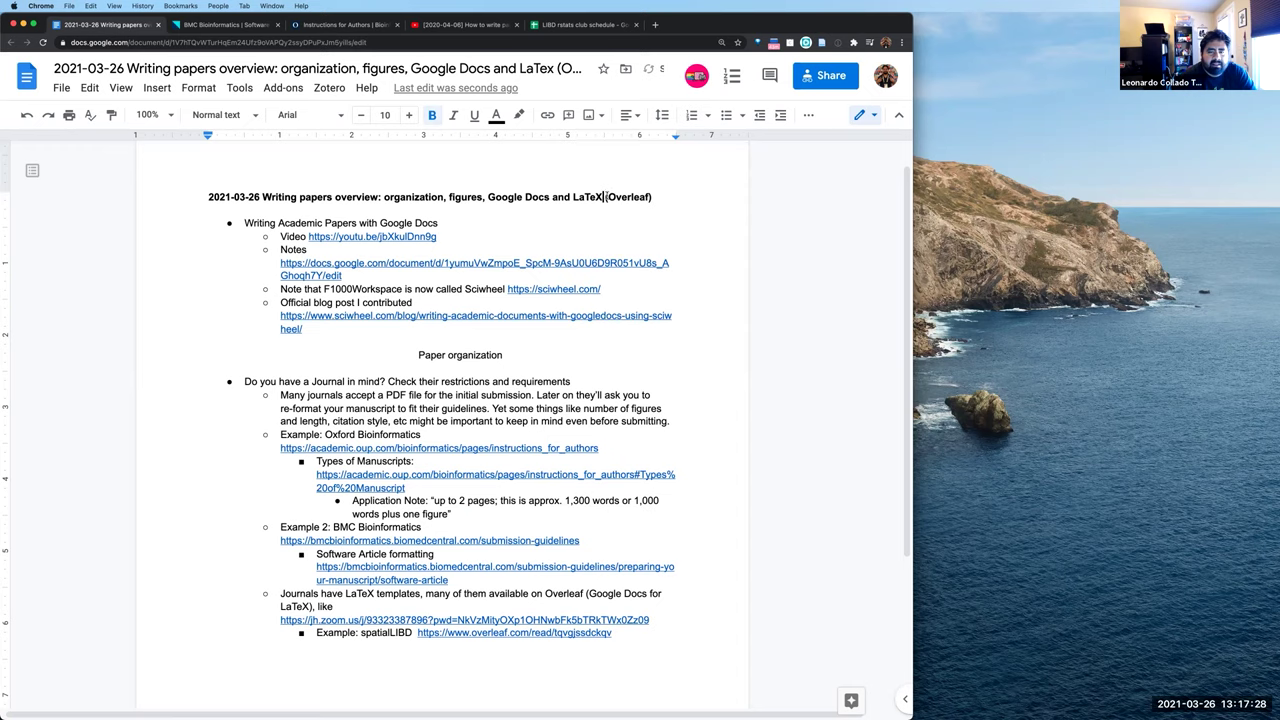
Highlight "Overleaf" and "LaTeX" in the title line and look over the notes on Google Docs and paper organization
left_click_drag(607, 197, 650, 197)
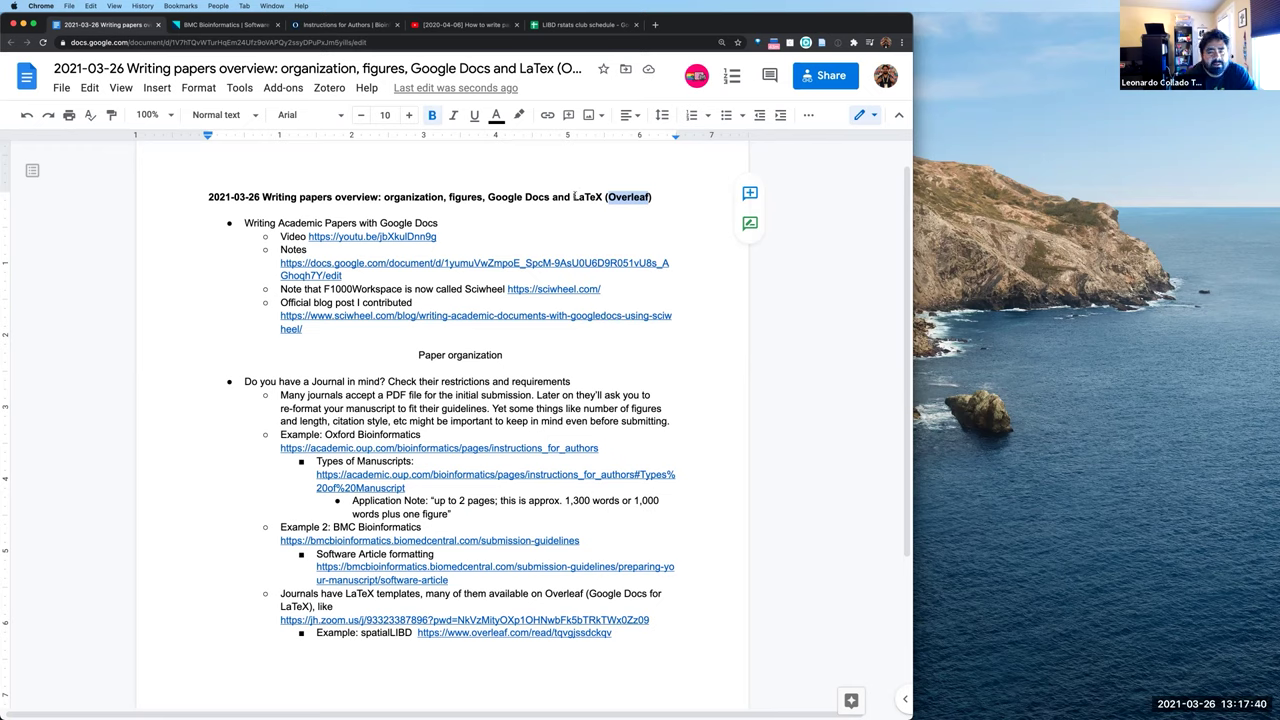
double_click(590, 199)
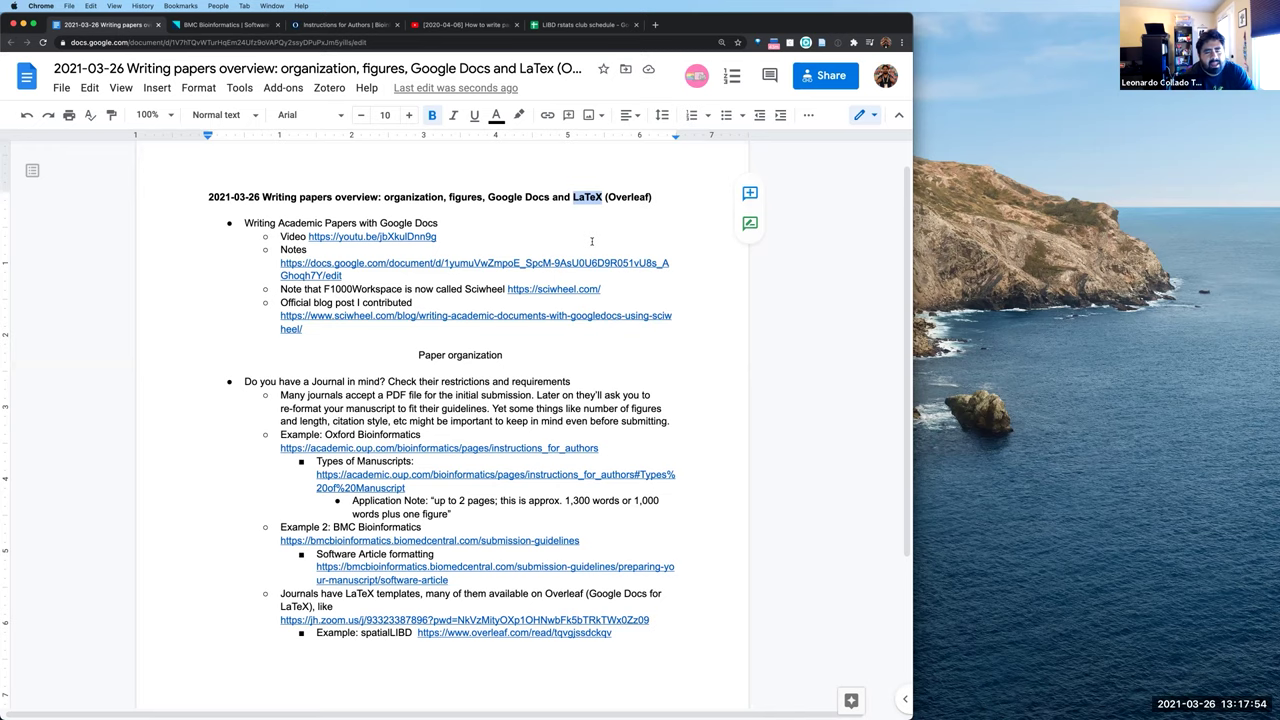
scroll(563, 265, "down", 1)
scroll(511, 269, "down", 3)
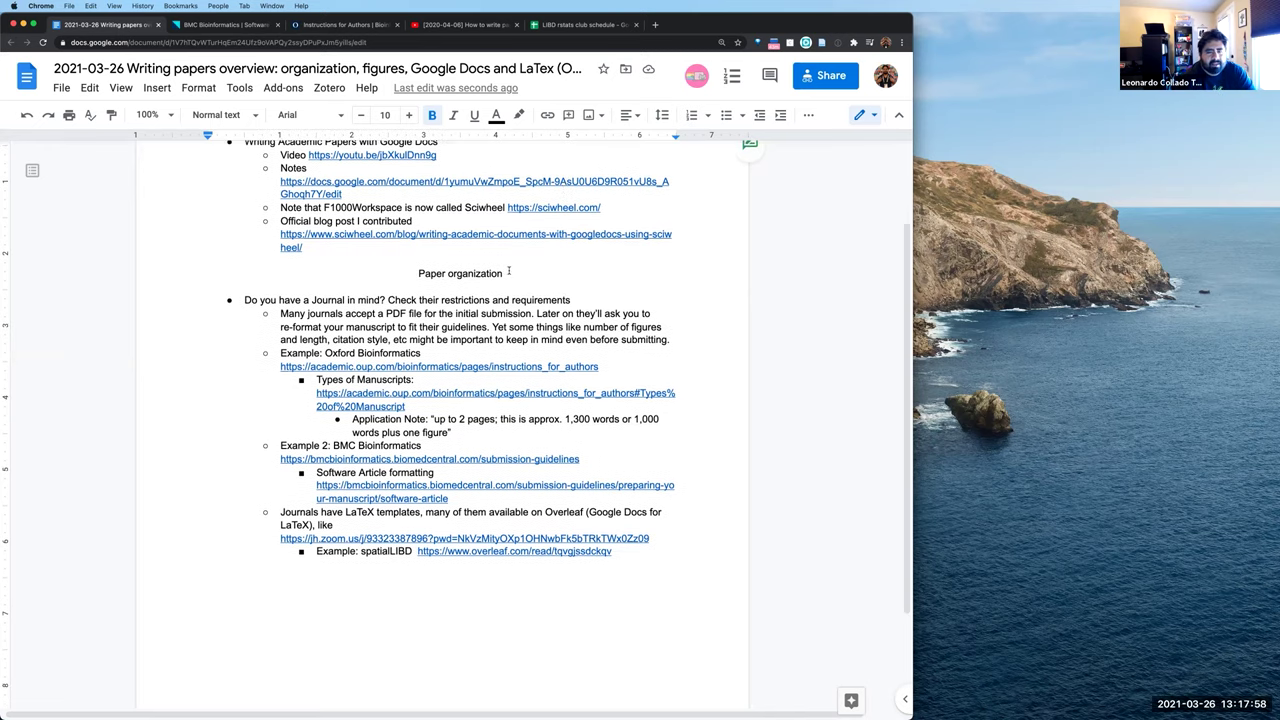
scroll(509, 270, "up", 2)
scroll(507, 271, "up", 1)
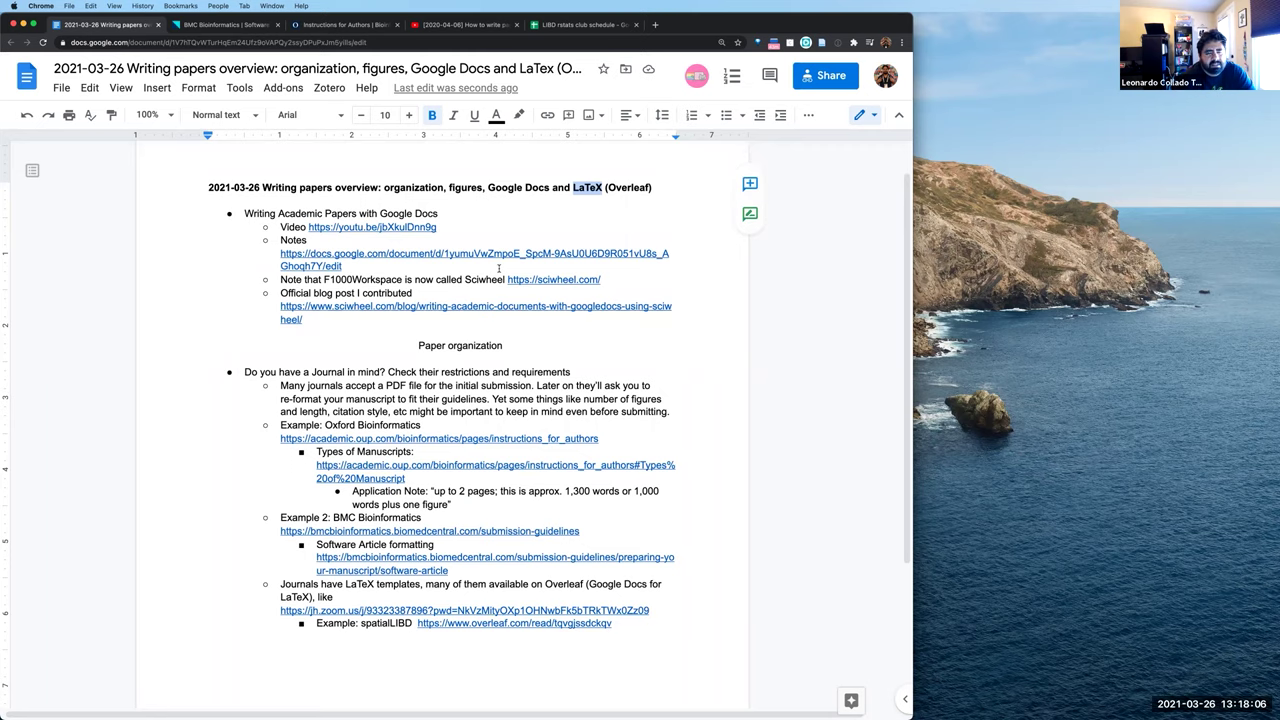
scroll(496, 270, "down", 1)
scroll(496, 270, "up", 1)
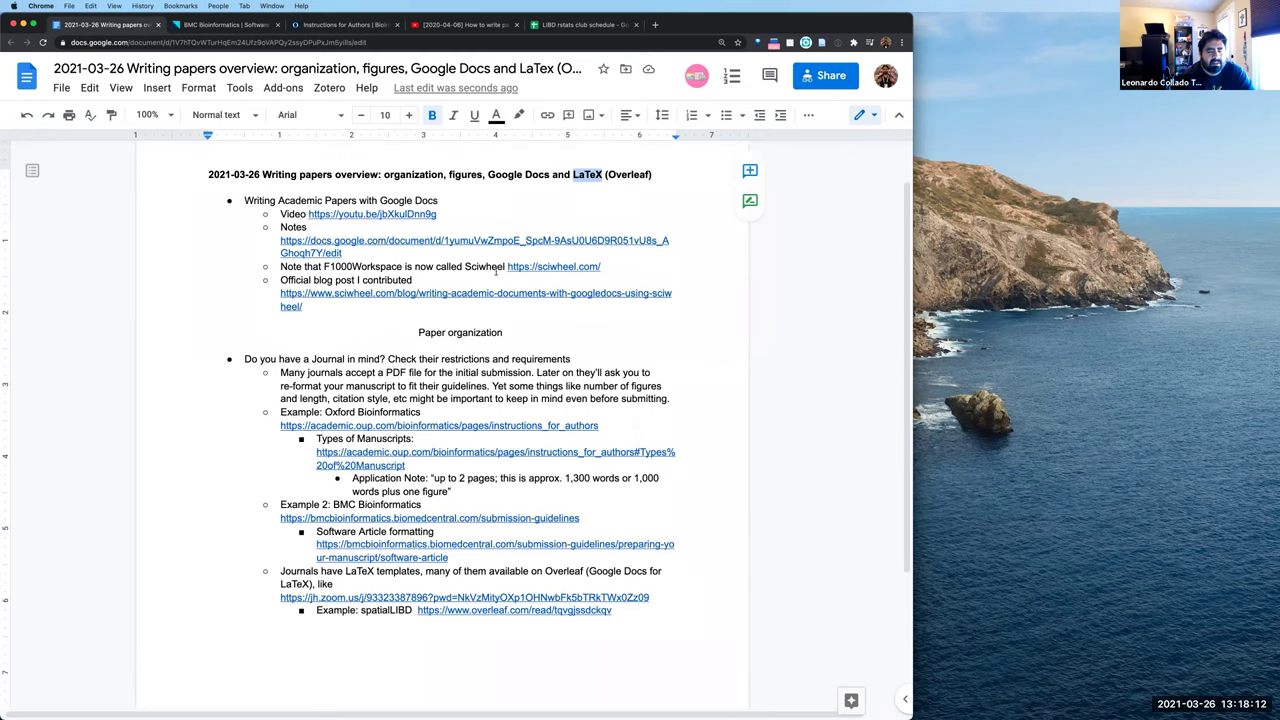
scroll(371, 568, "down", 1)
Delete the mistaken Zoom meeting link from the bullet about LaTeX templates on Overleaf
left_click(320, 546)
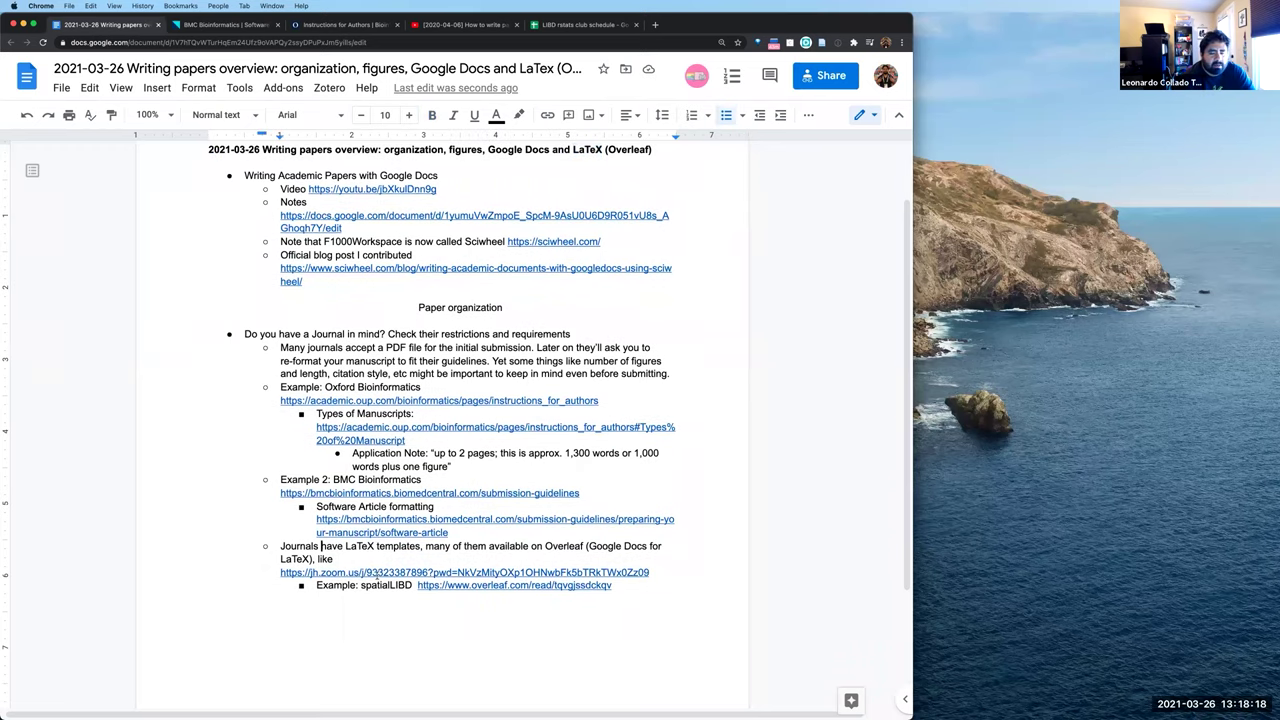
left_click(383, 572)
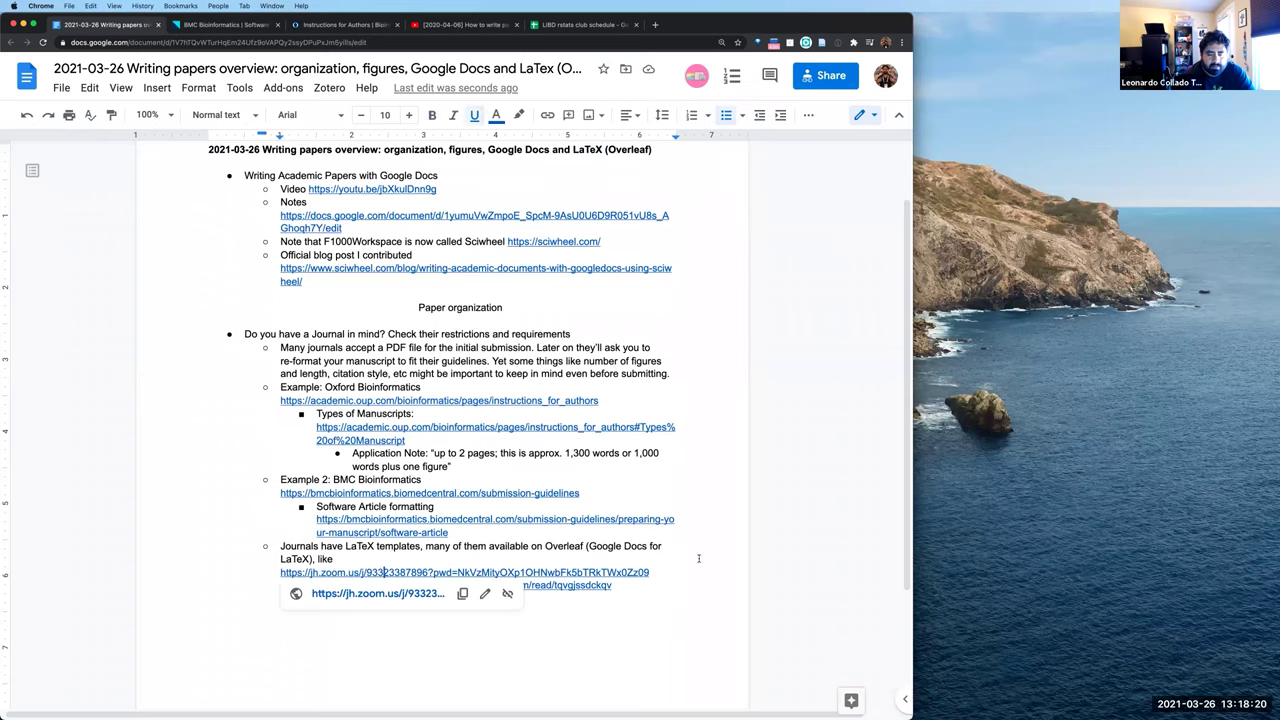
key("super+Left")
key("super+shift+Right")
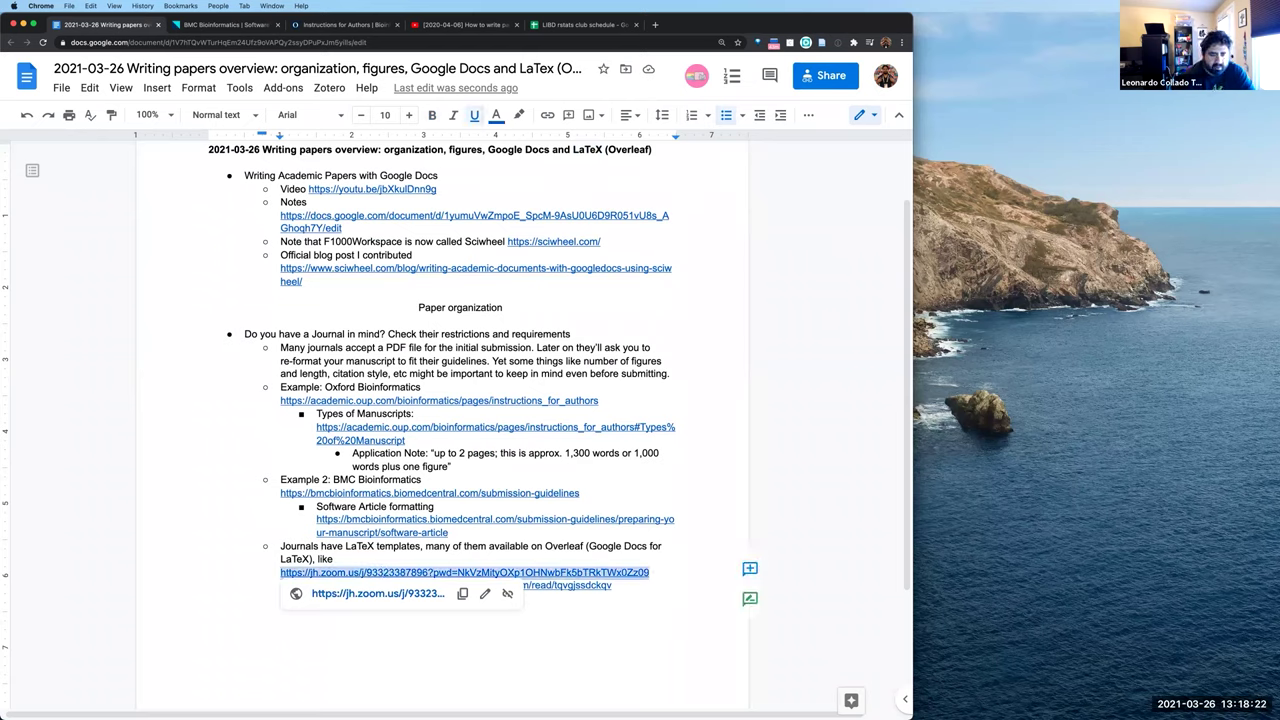
key("BackSpace")
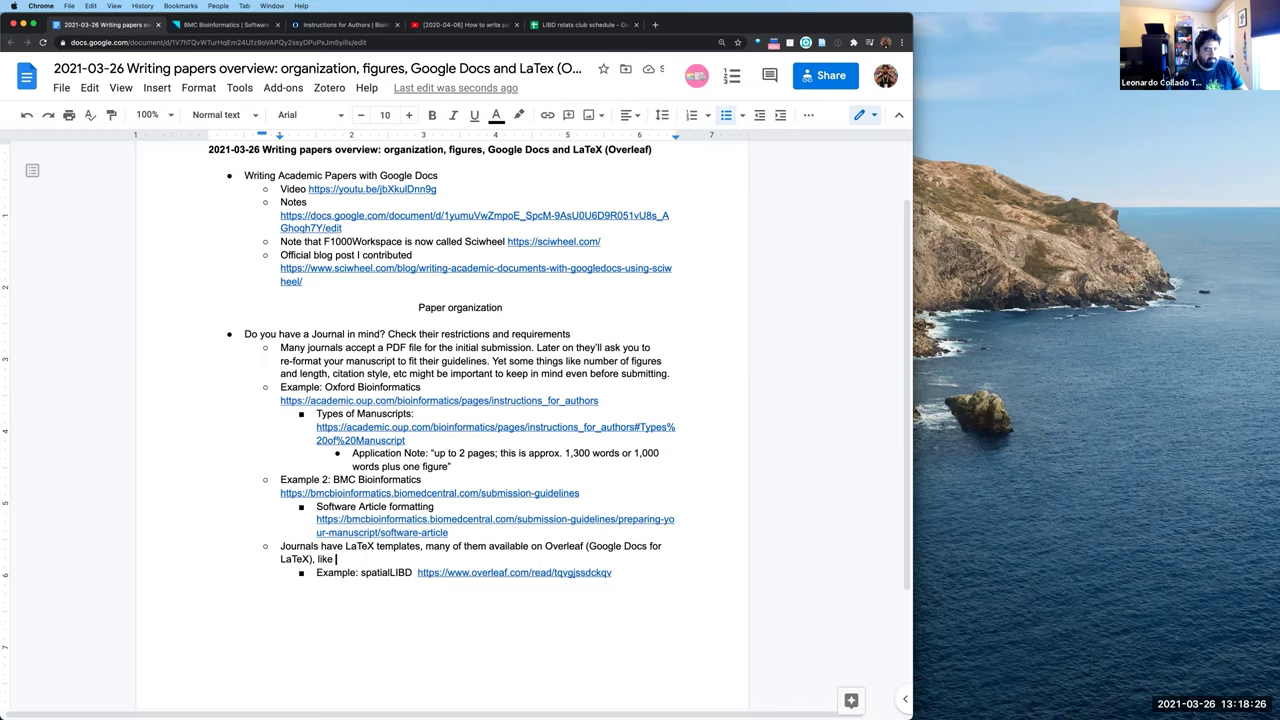
Look up "overleaf" in a new browser tab and choose the suggested address of the Template for Oxford Bioinformatics Journal (new version)
key("super+t")
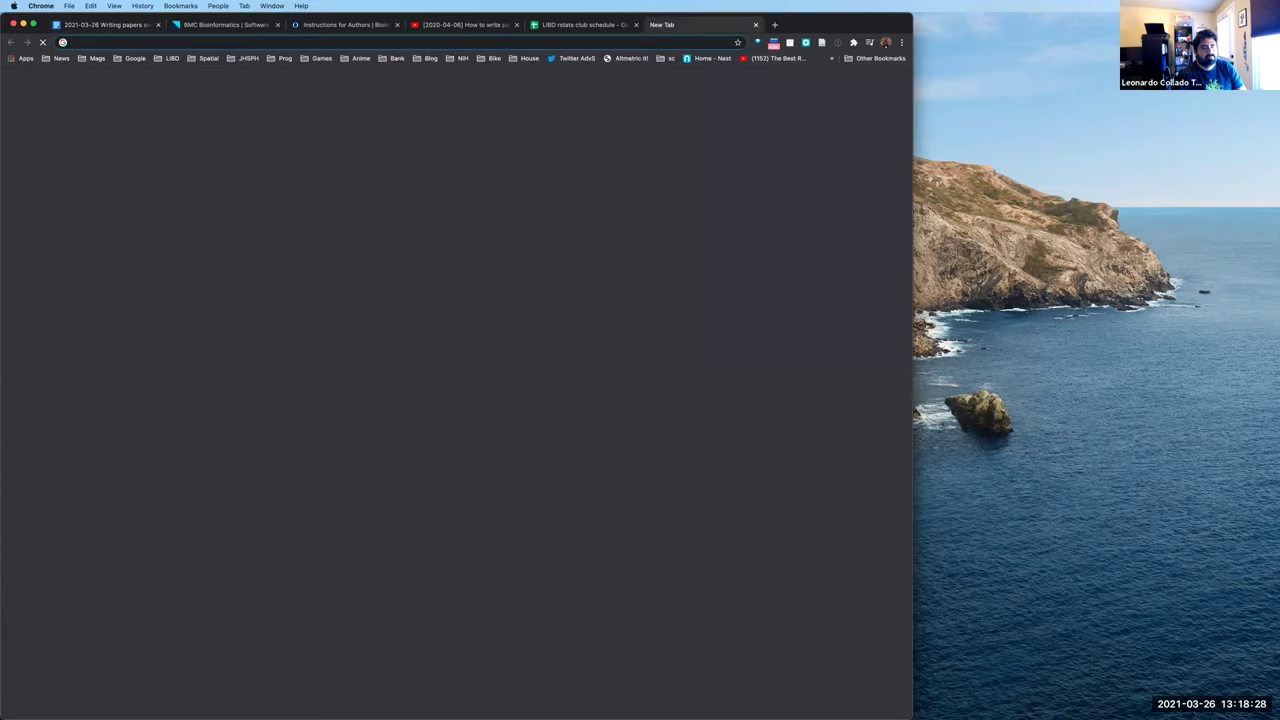
type("oxford ")
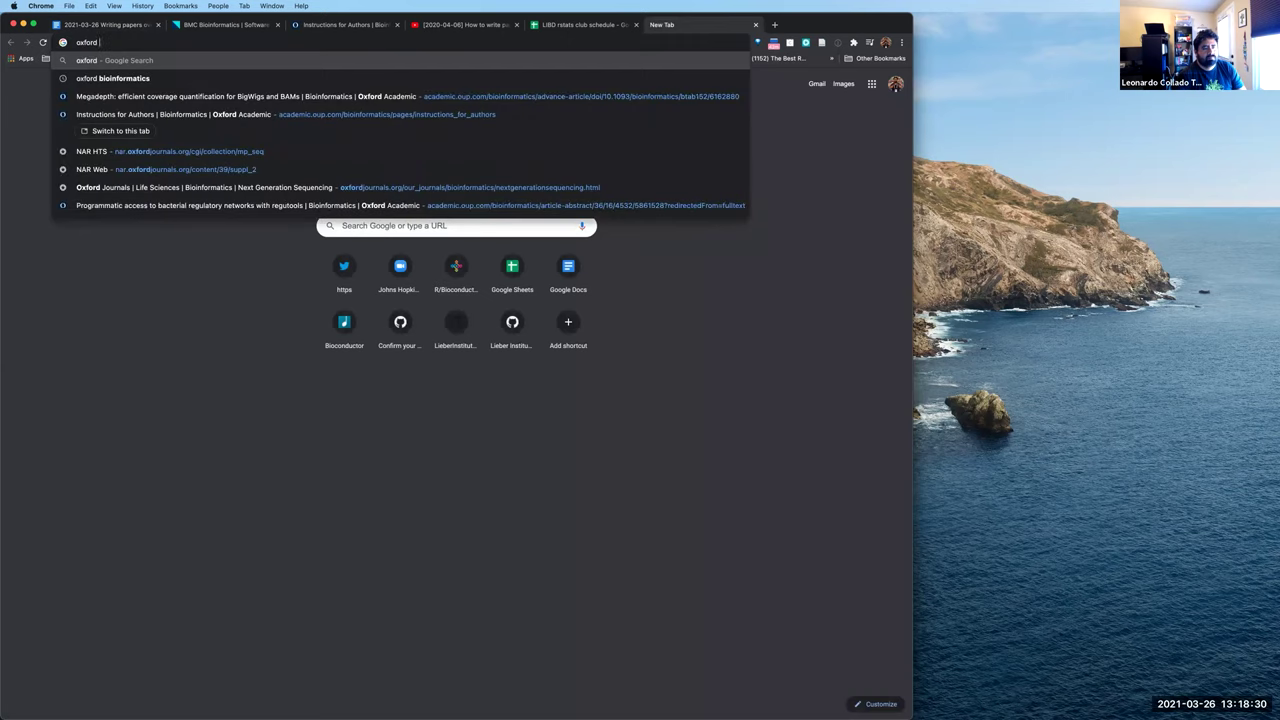
type("bio")
key("BackSpace")
key("BackSpace")
key("BackSpace")
key("BackSpace")
key("BackSpace")
key("BackSpace")
key("BackSpace")
key("BackSpace")
key("BackSpace")
type("verleaf")
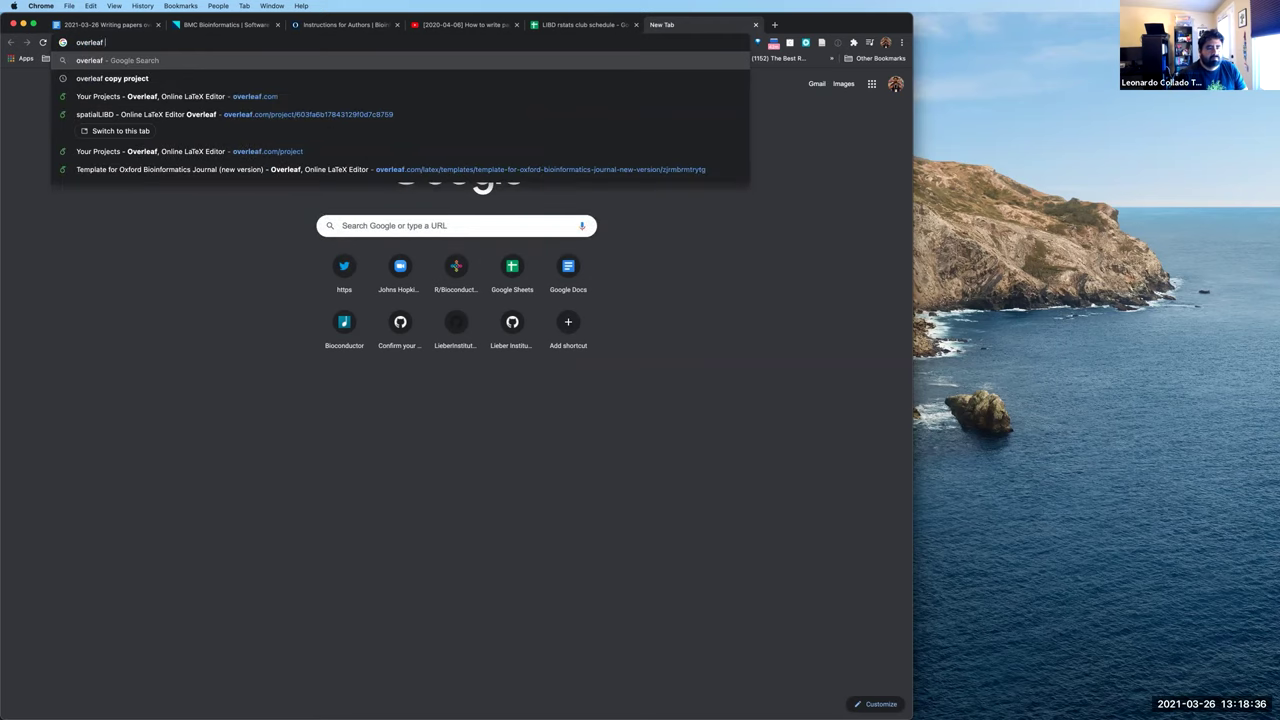
key("Down")
key("Down")
key("Down")
key("Down")
key("Down")
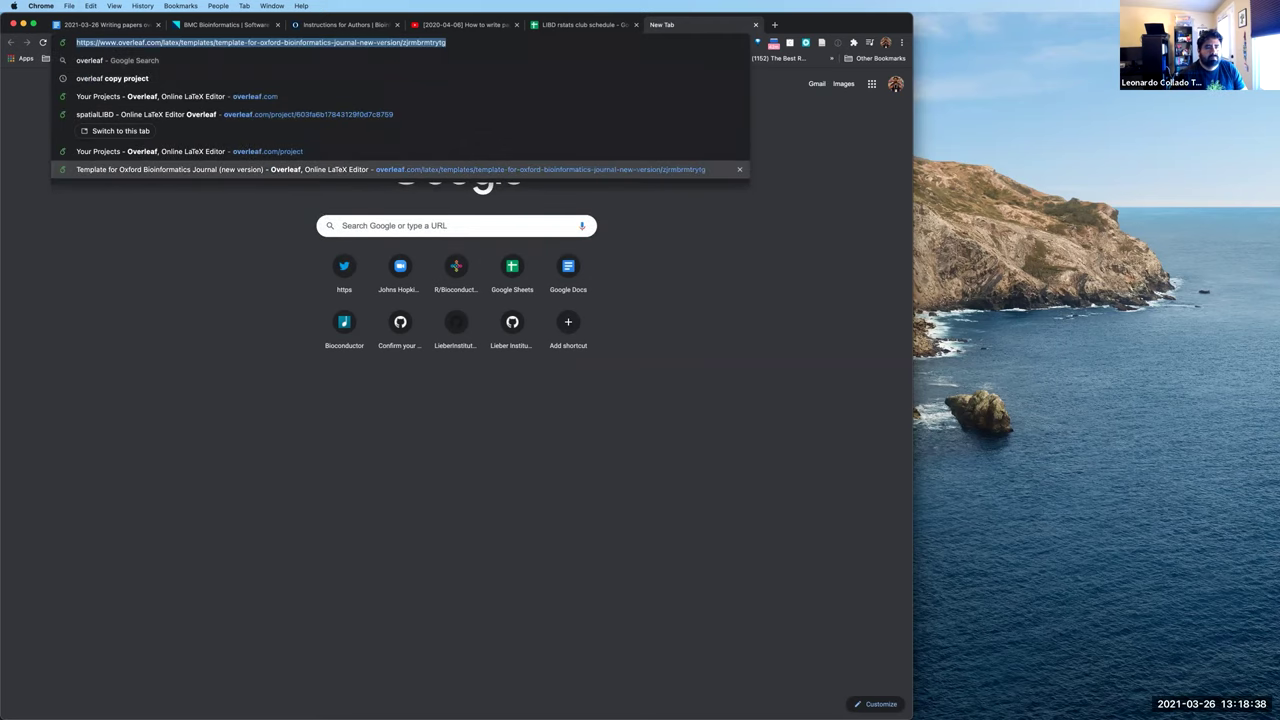
Copy the Overleaf template address, close the tab, and insert it as a link after "like" in the LaTeX templates bullet
key("super+c")
key("super+w")
key("super+shift+v")
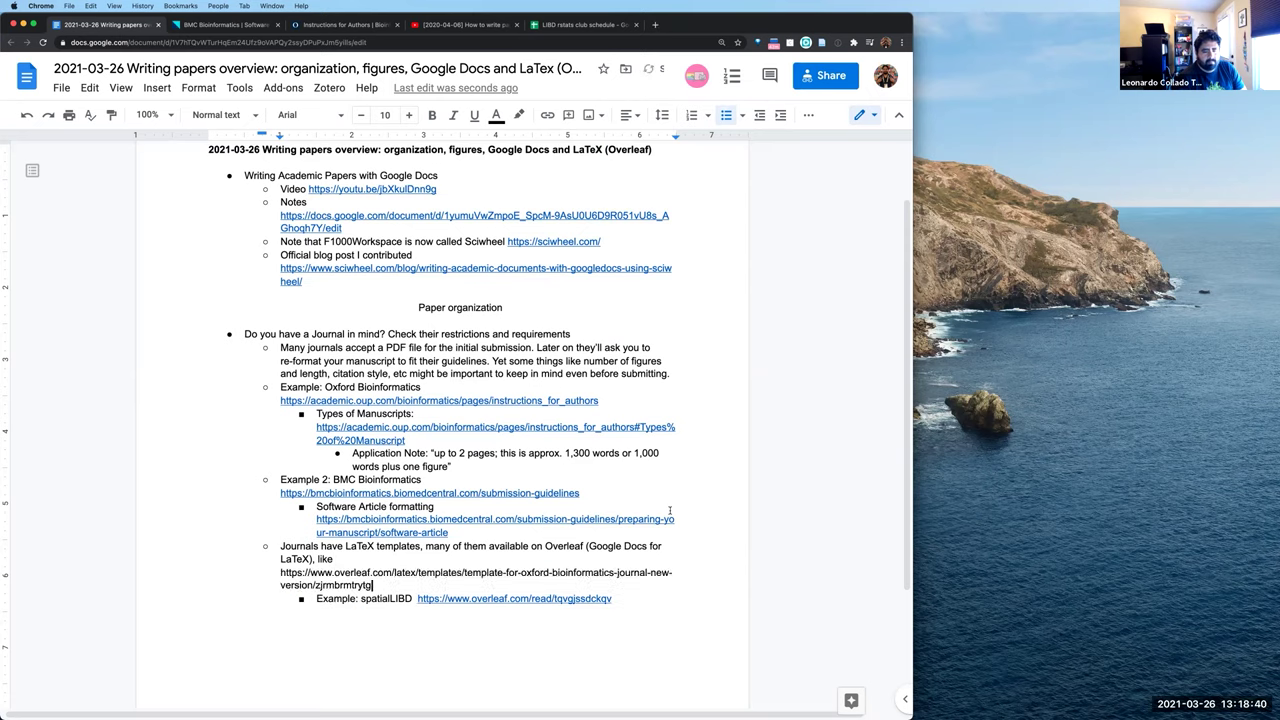
left_click(524, 562)
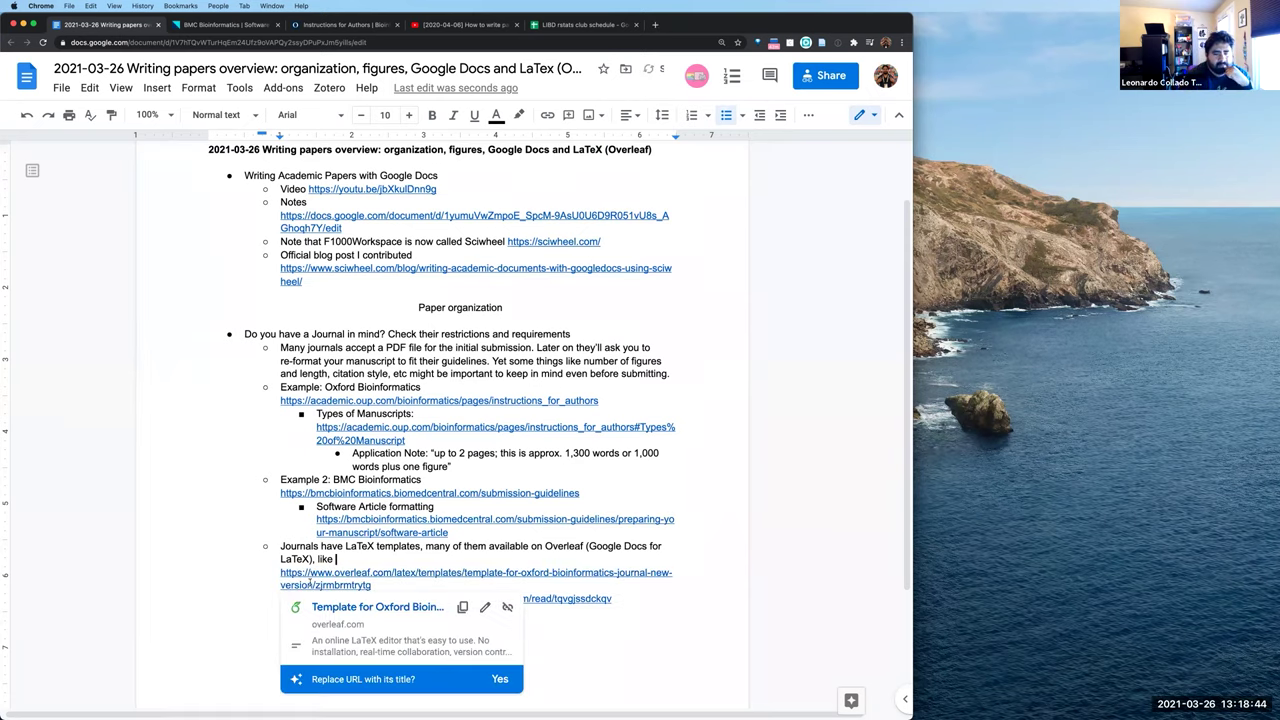
Follow the Overleaf link in the notes and open the Template for Oxford Bioinformatics Journal (new version) as an editable project
left_click(318, 583)
left_click(320, 584)
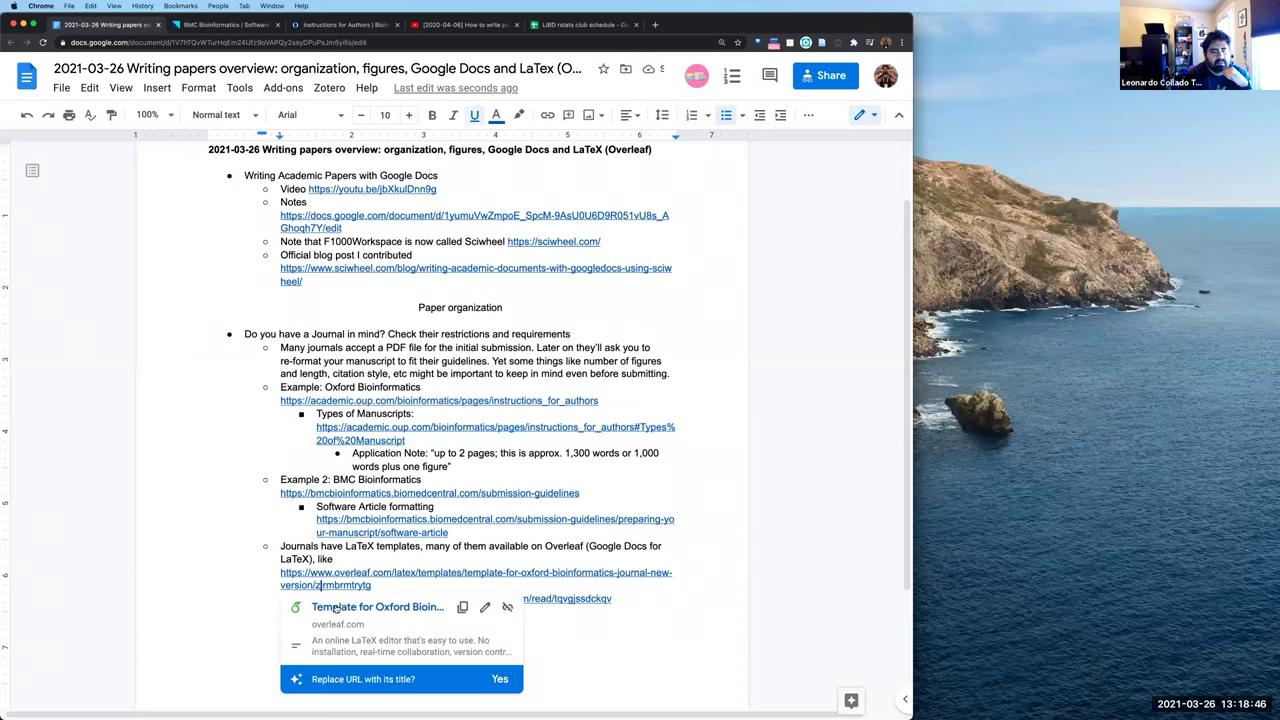
left_click(335, 606)
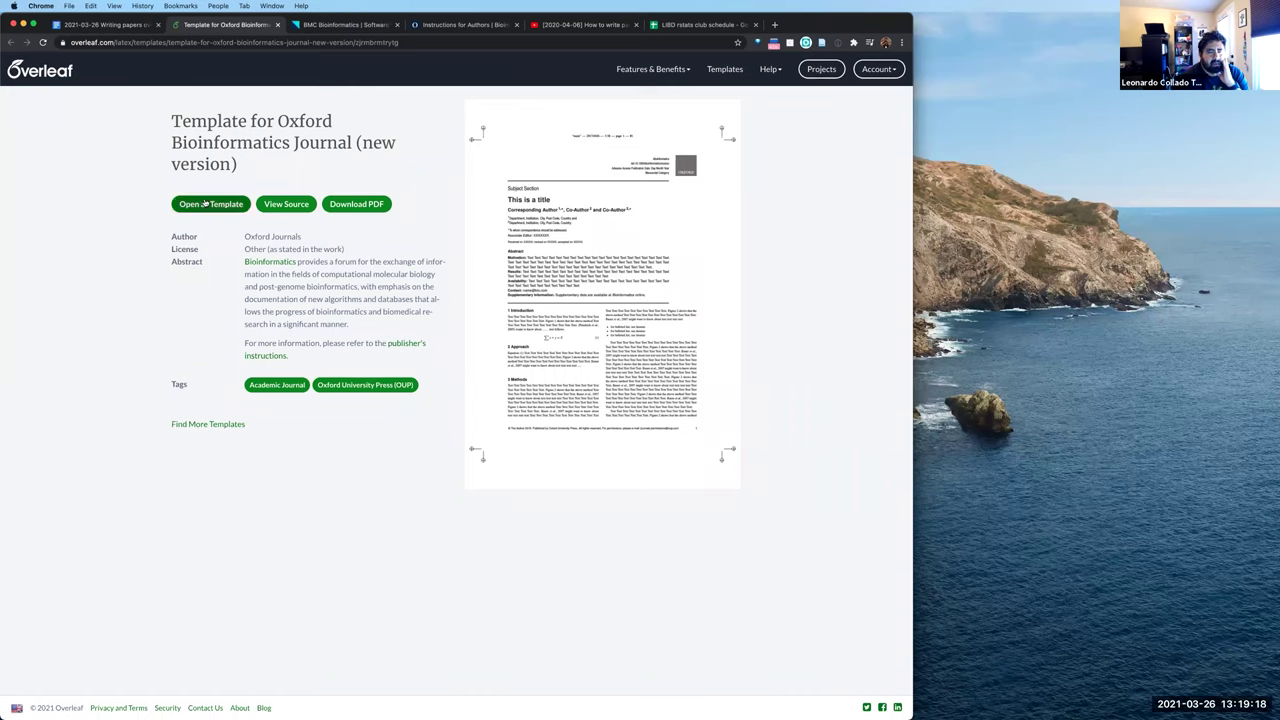
left_click(886, 72)
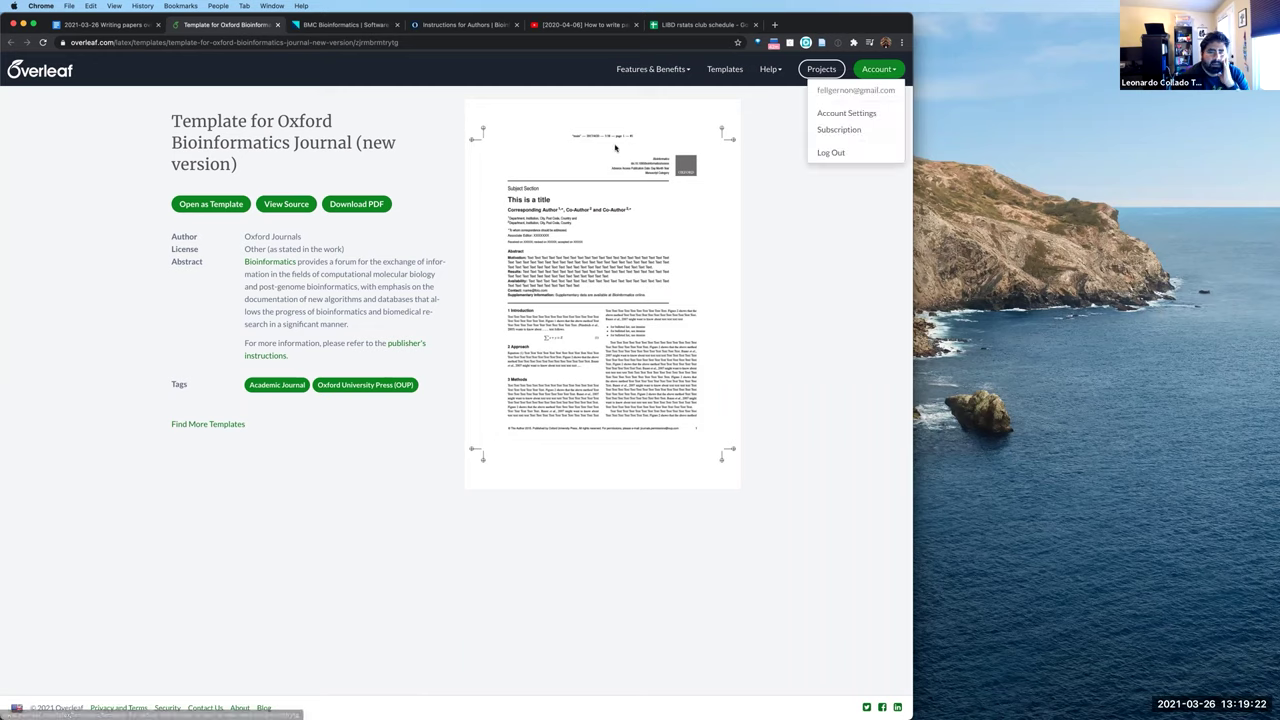
left_click(154, 206)
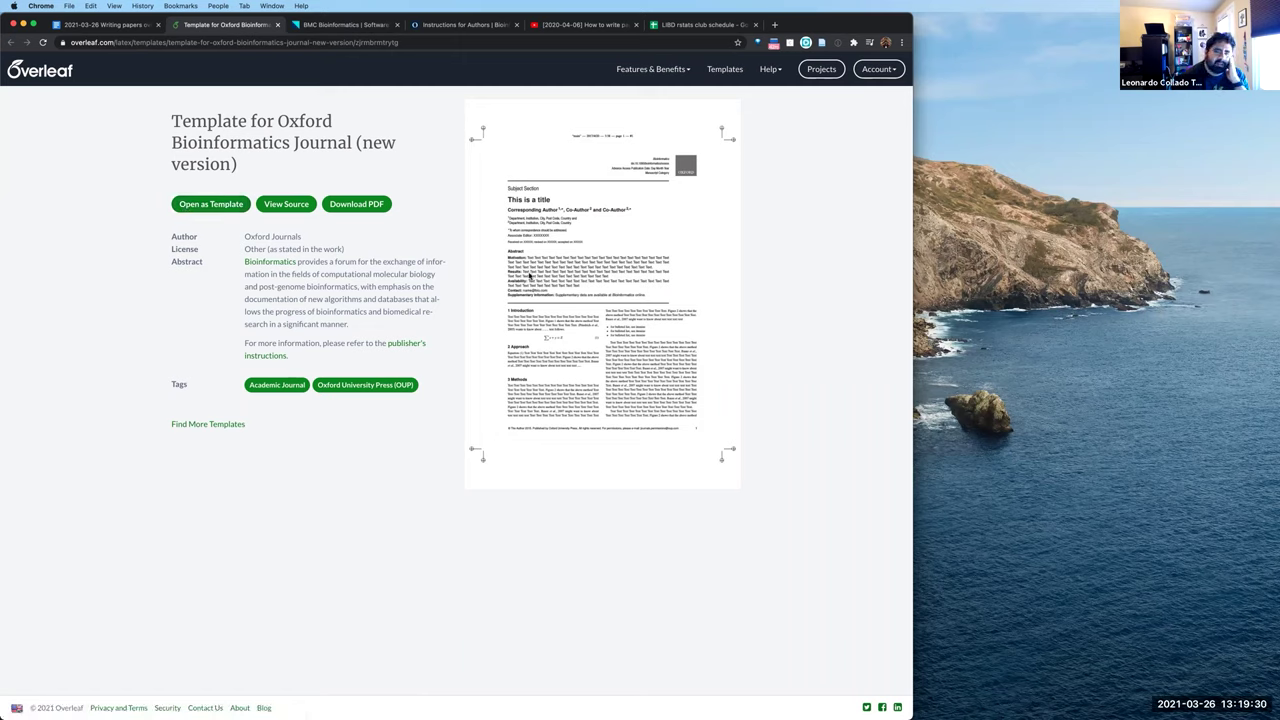
left_click(240, 205)
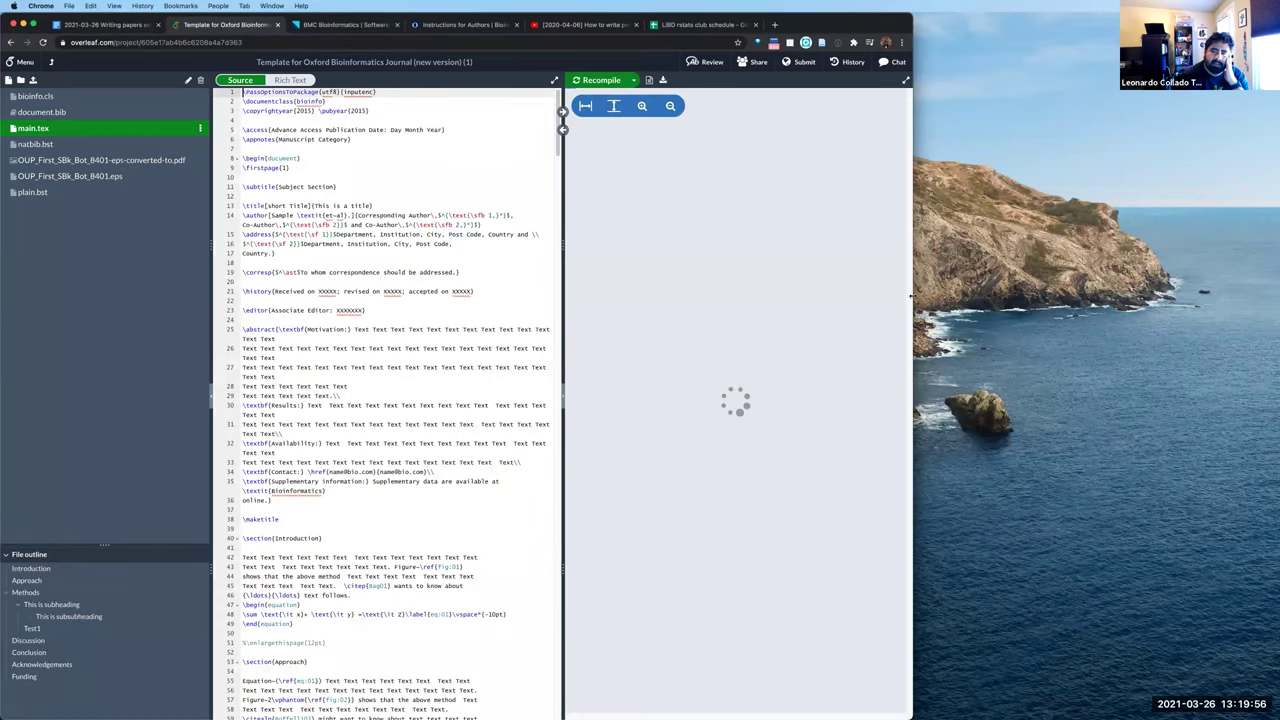
Enlarge the browser window to fill the screen and magnify the project page by four zoom levels
double_click(838, 28)
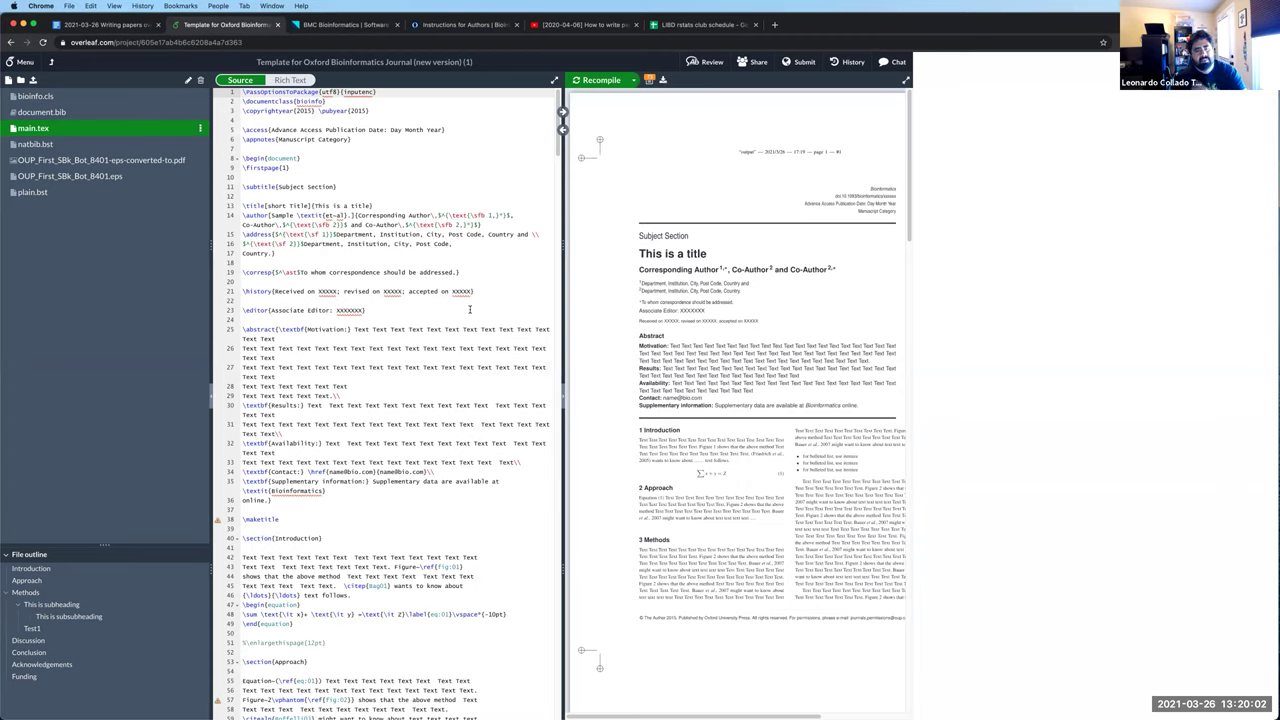
key("super+plus")
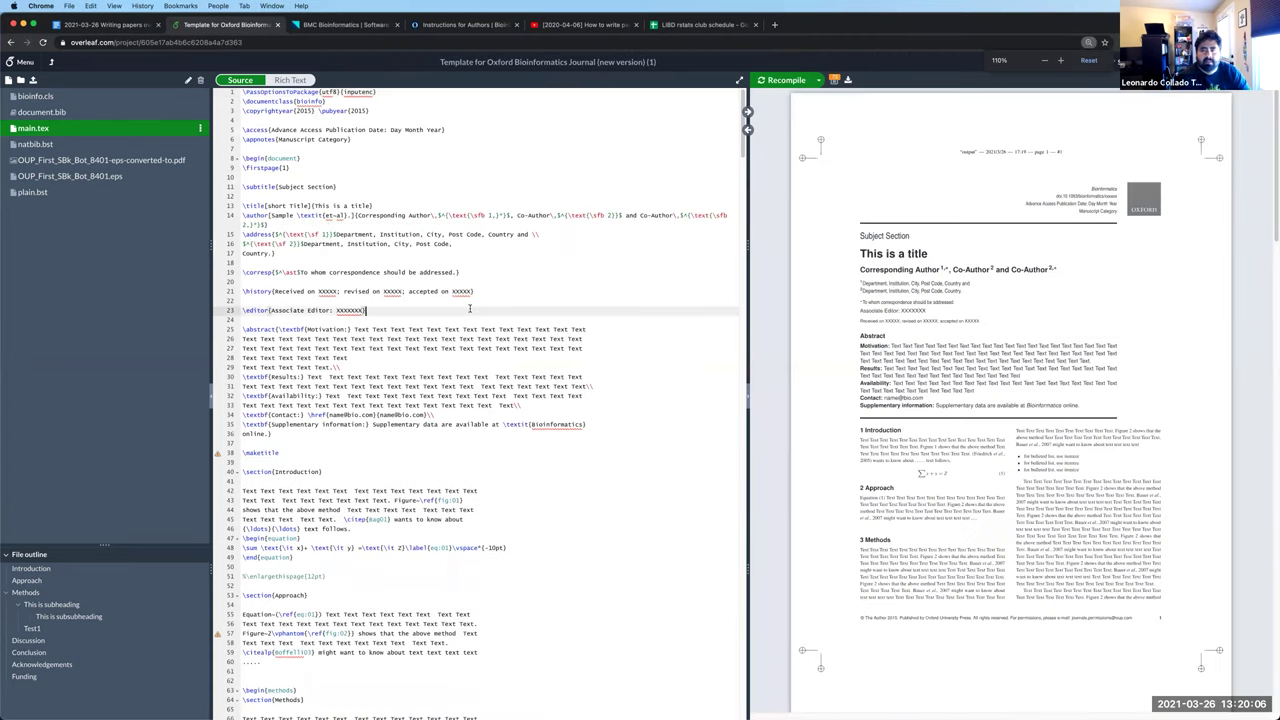
key("super+plus")
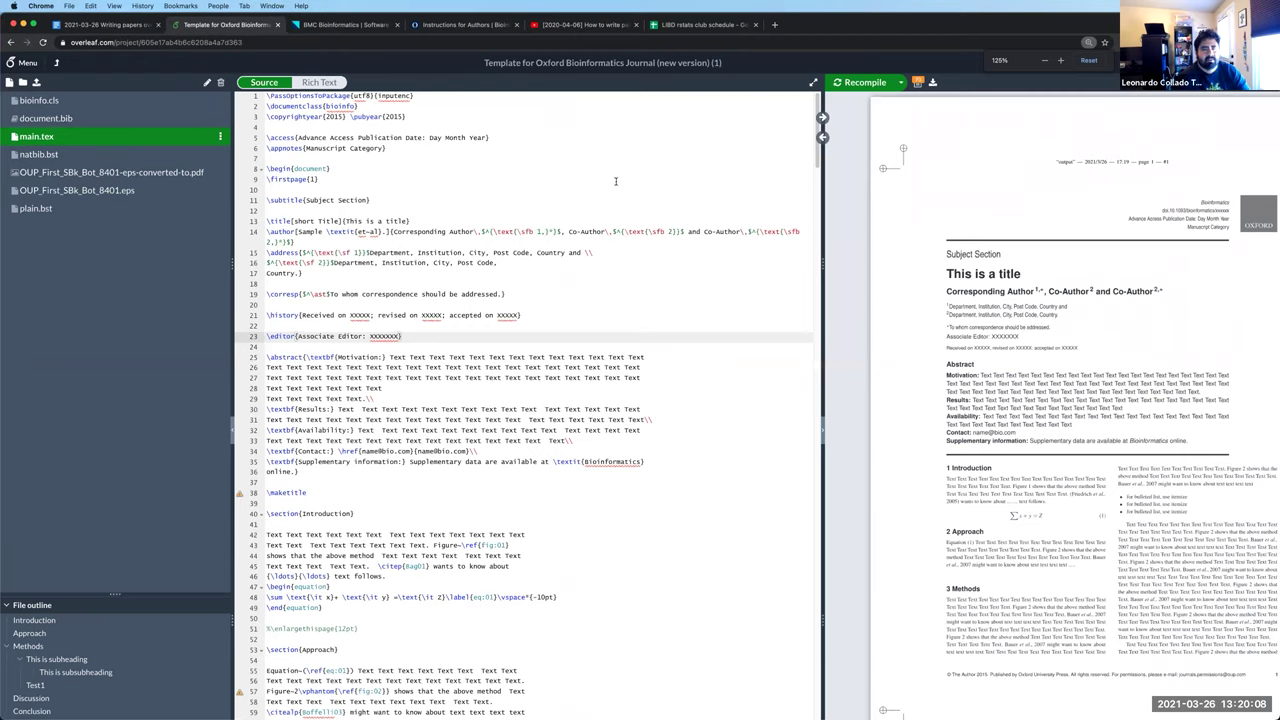
key("super+plus")
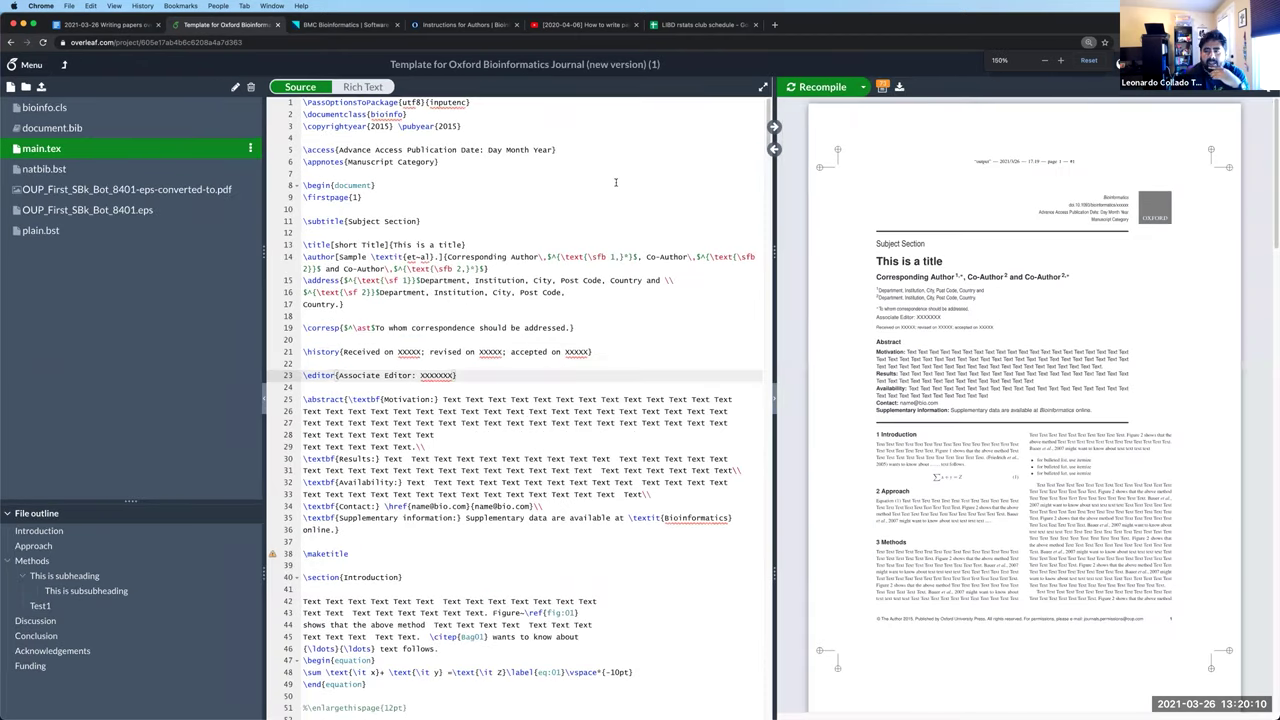
key("super+plus")
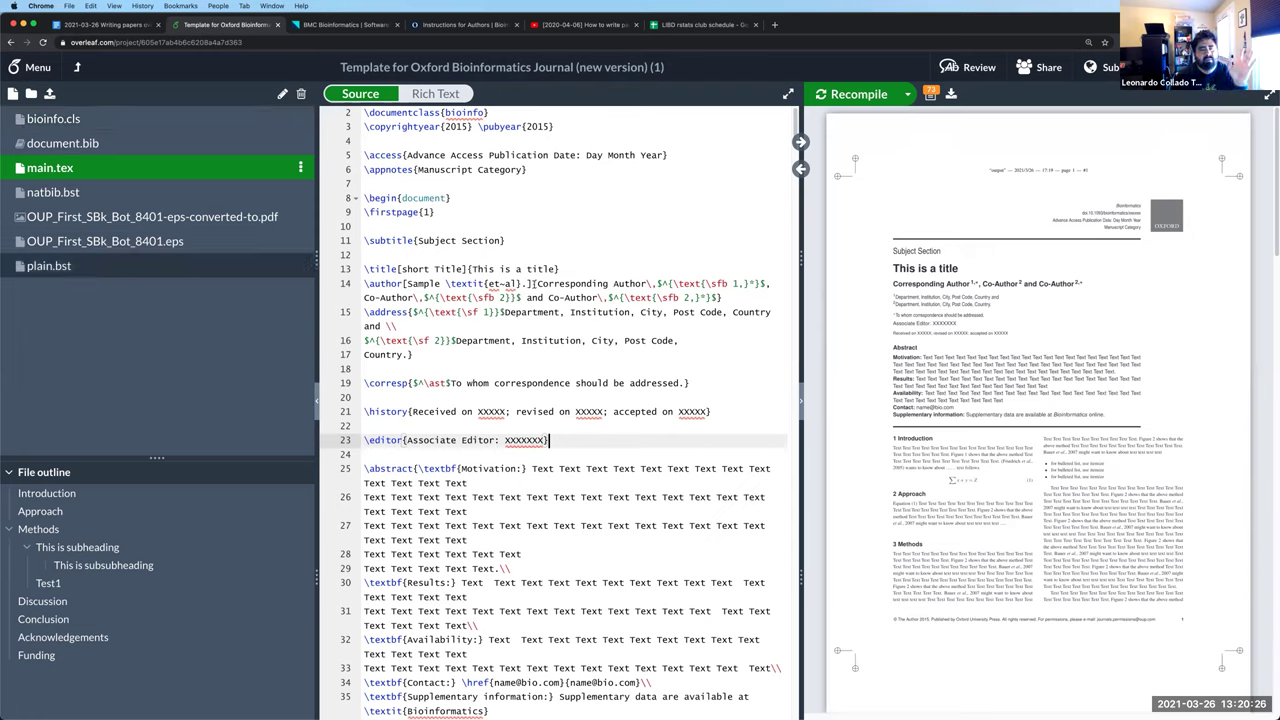
Go through the Methods, "This is subsubheading" and Discussion sections of main.tex from the file outline, and return to the start of the source
scroll(575, 280, "up", 1)
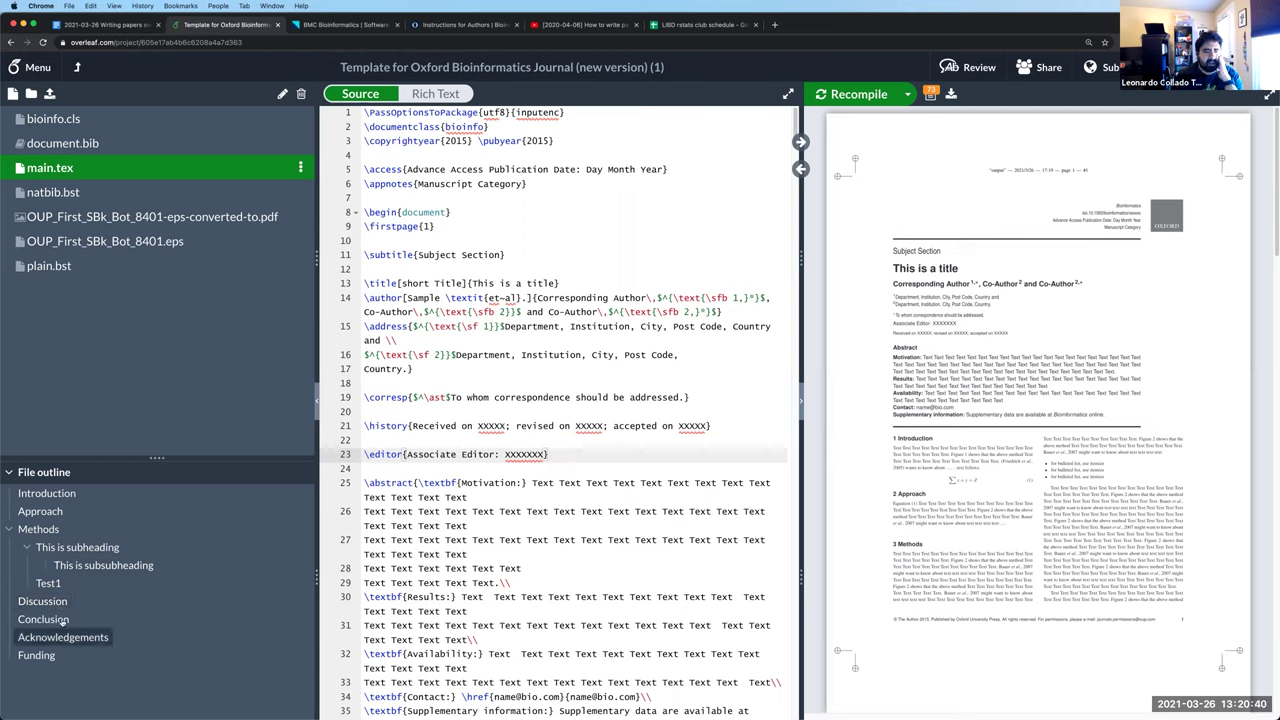
left_click(37, 528)
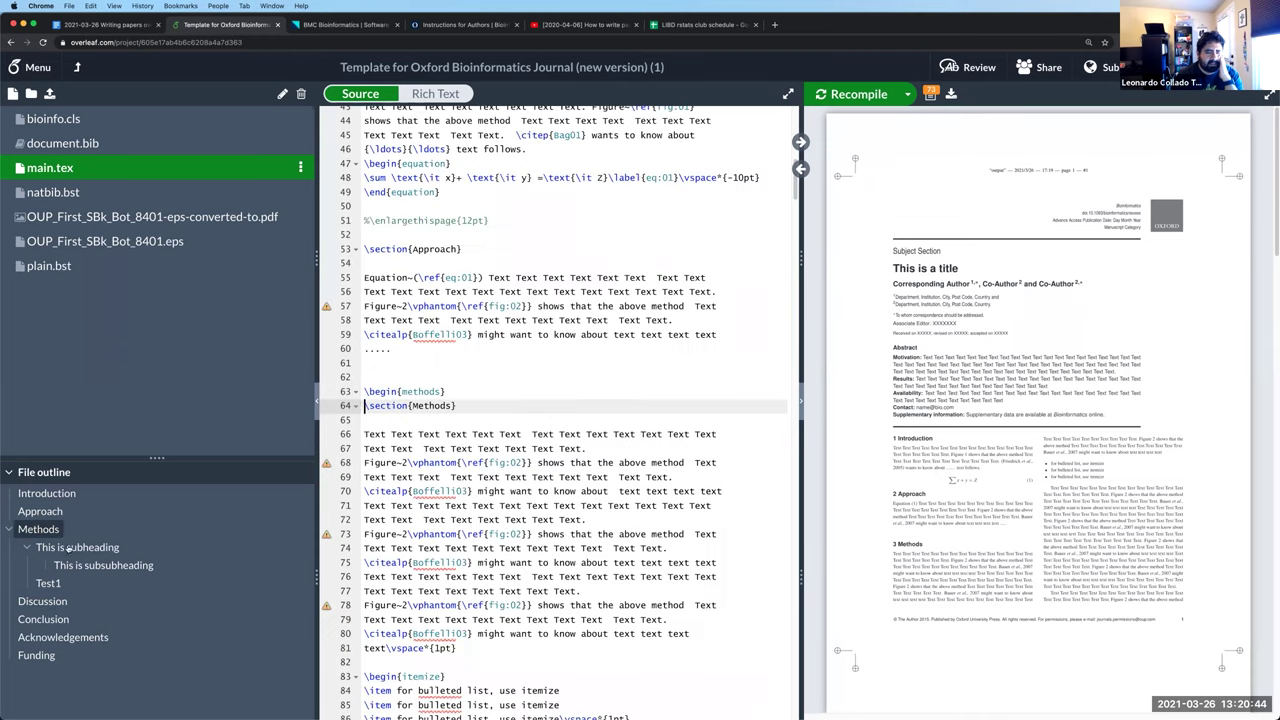
left_click(86, 570)
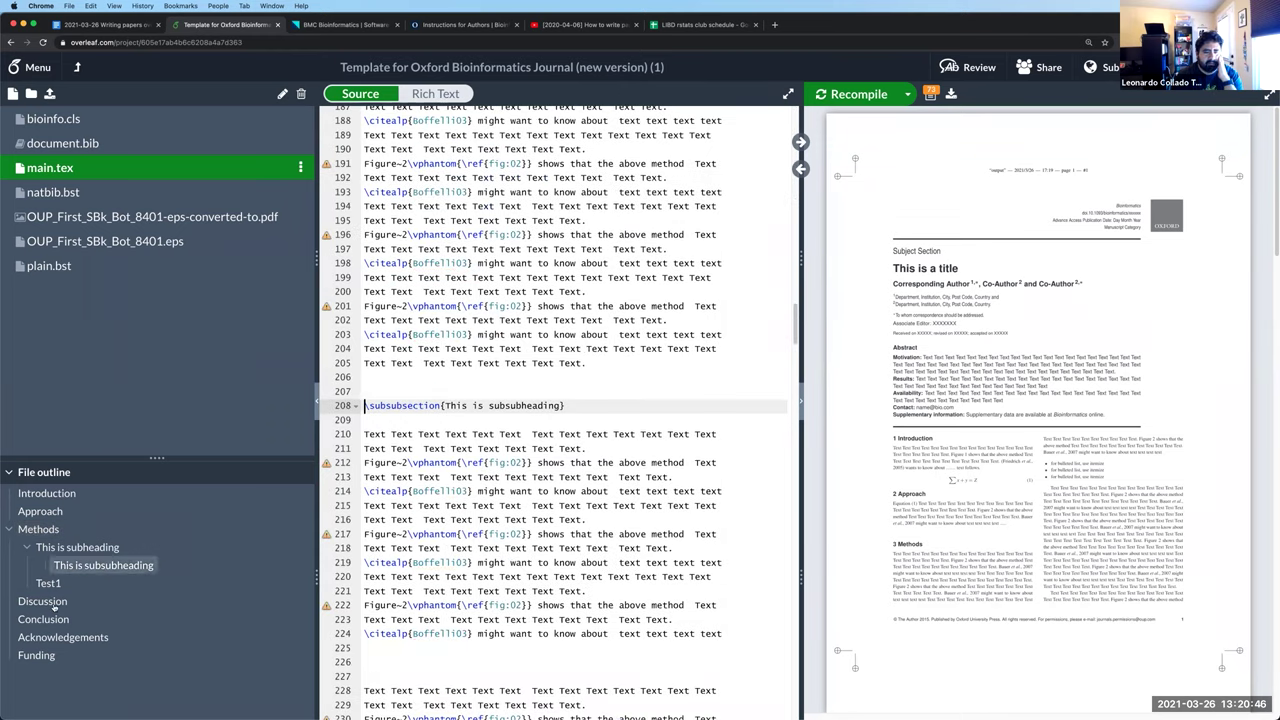
left_click(45, 601)
scroll(498, 384, "up", 2)
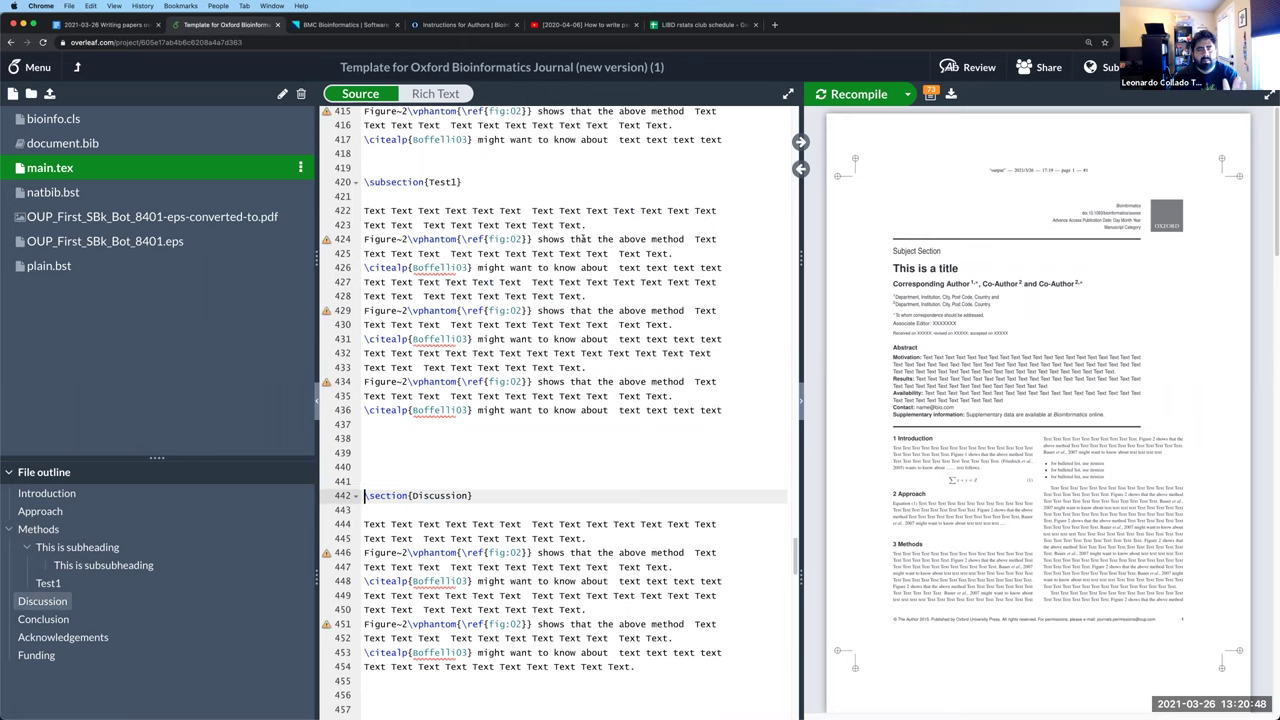
scroll(583, 238, "up", 8)
scroll(538, 207, "up", 20)
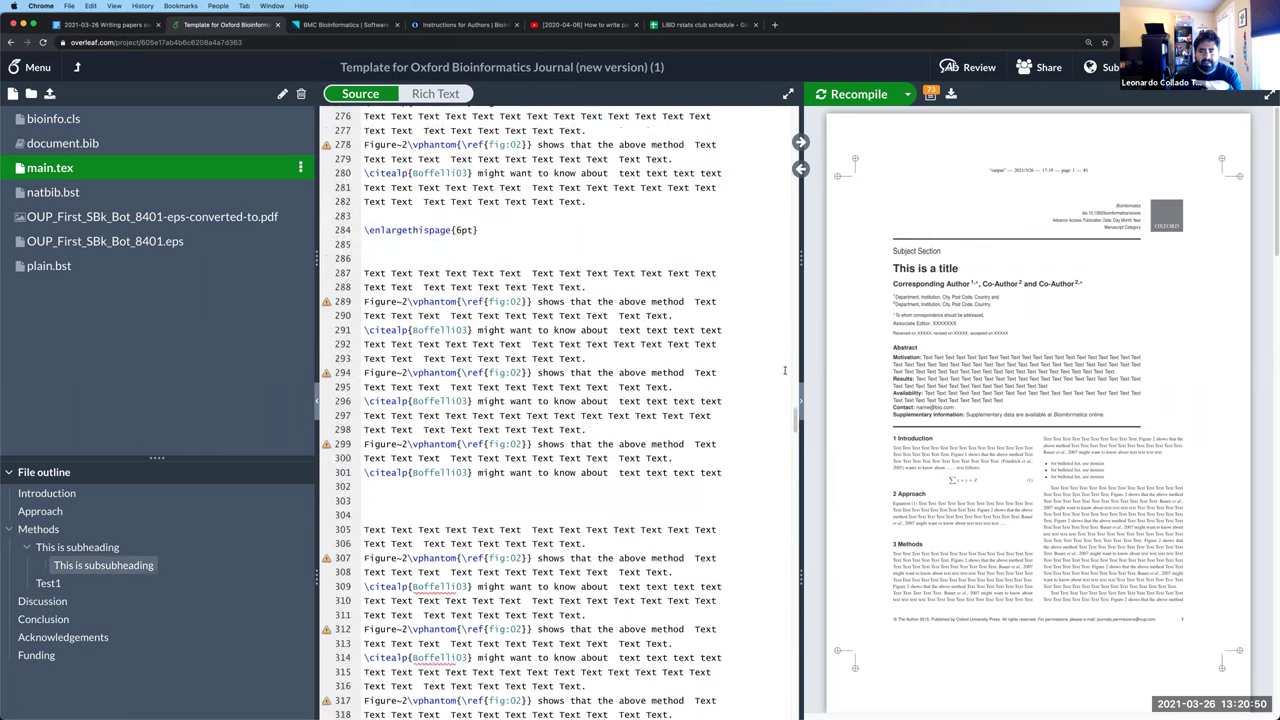
scroll(785, 240, "up", 2)
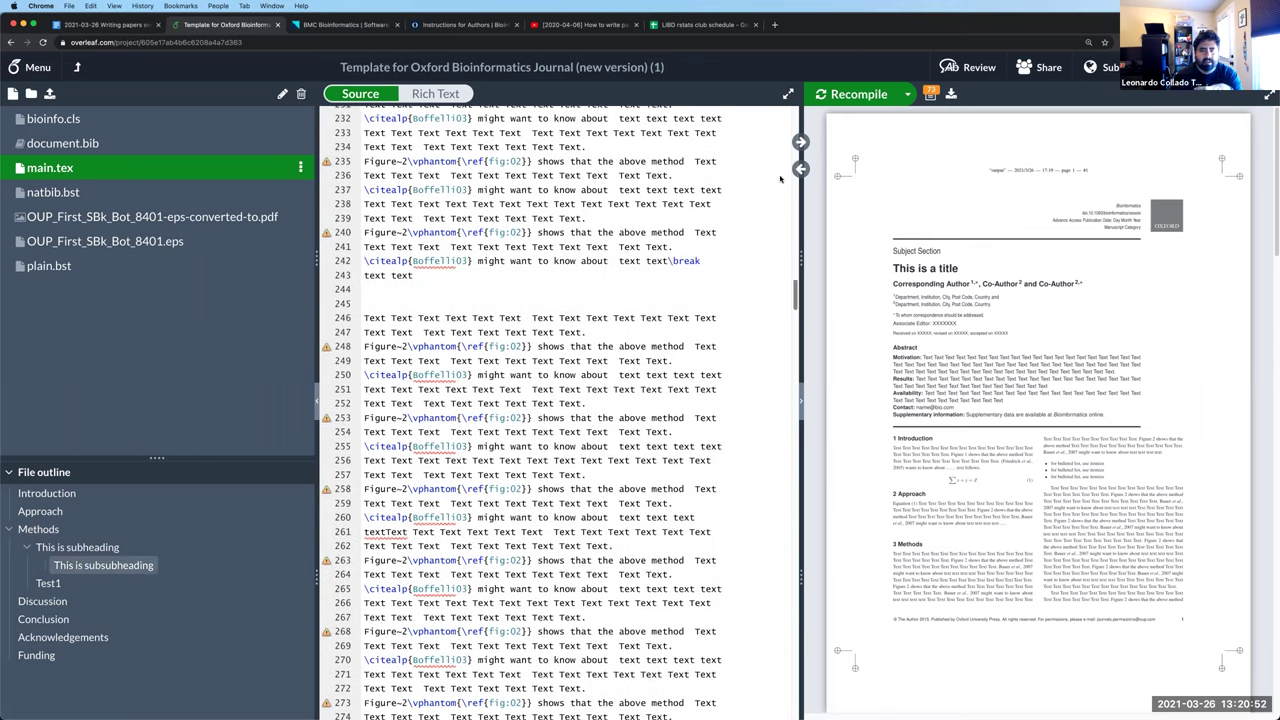
scroll(790, 148, "up", 20)
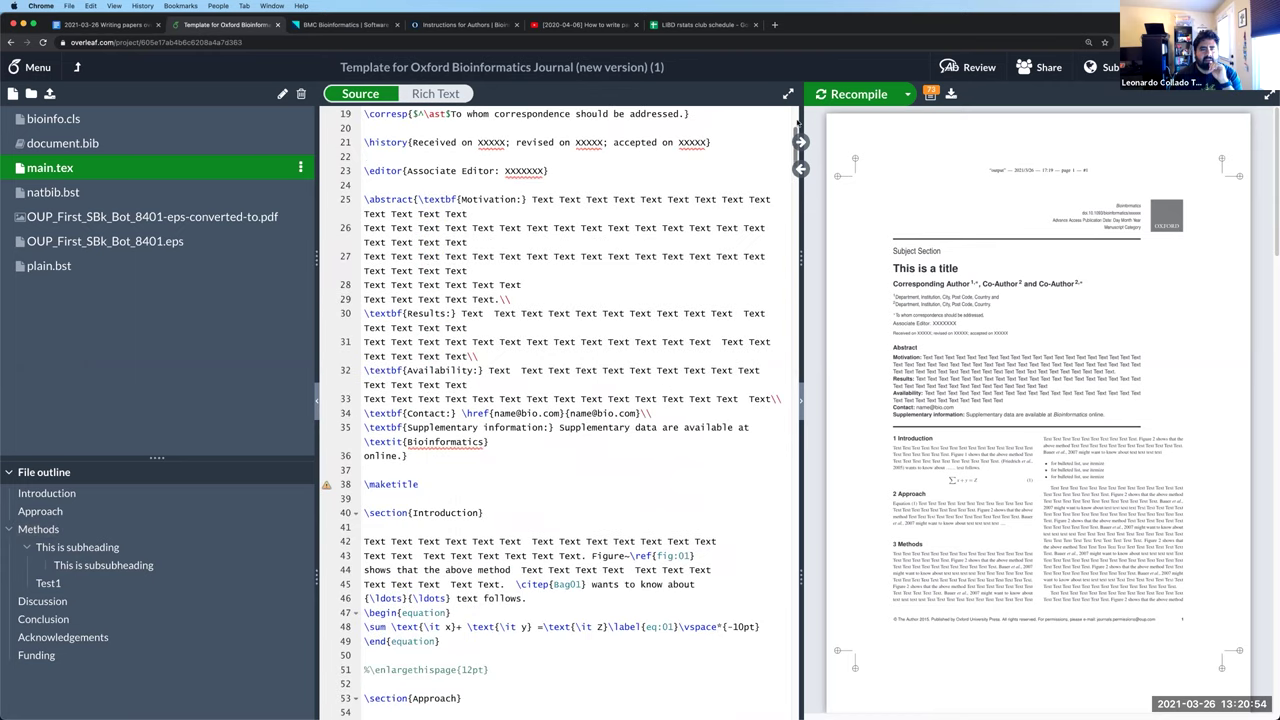
scroll(797, 122, "up", 6)
Jump from the compiled PDF's page header and from its "3.1 This is subheading" heading to the corresponding LaTeX source
double_click(994, 183)
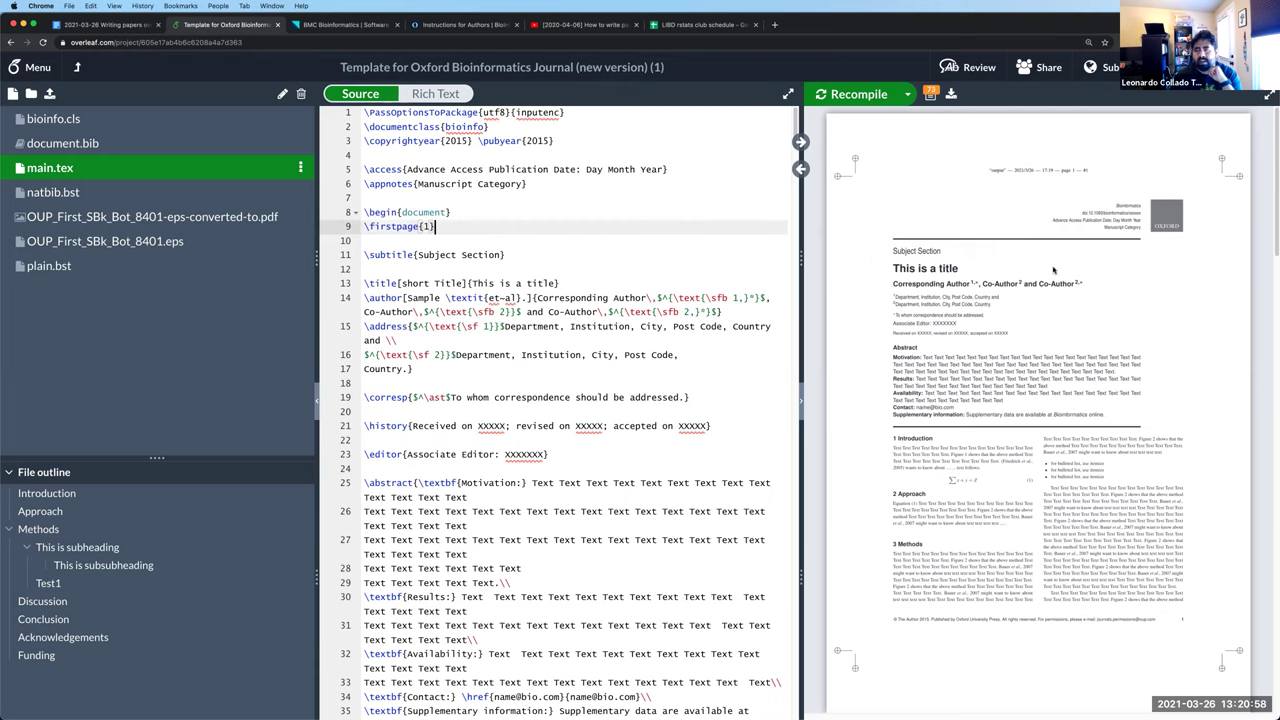
mouse_move(986, 153)
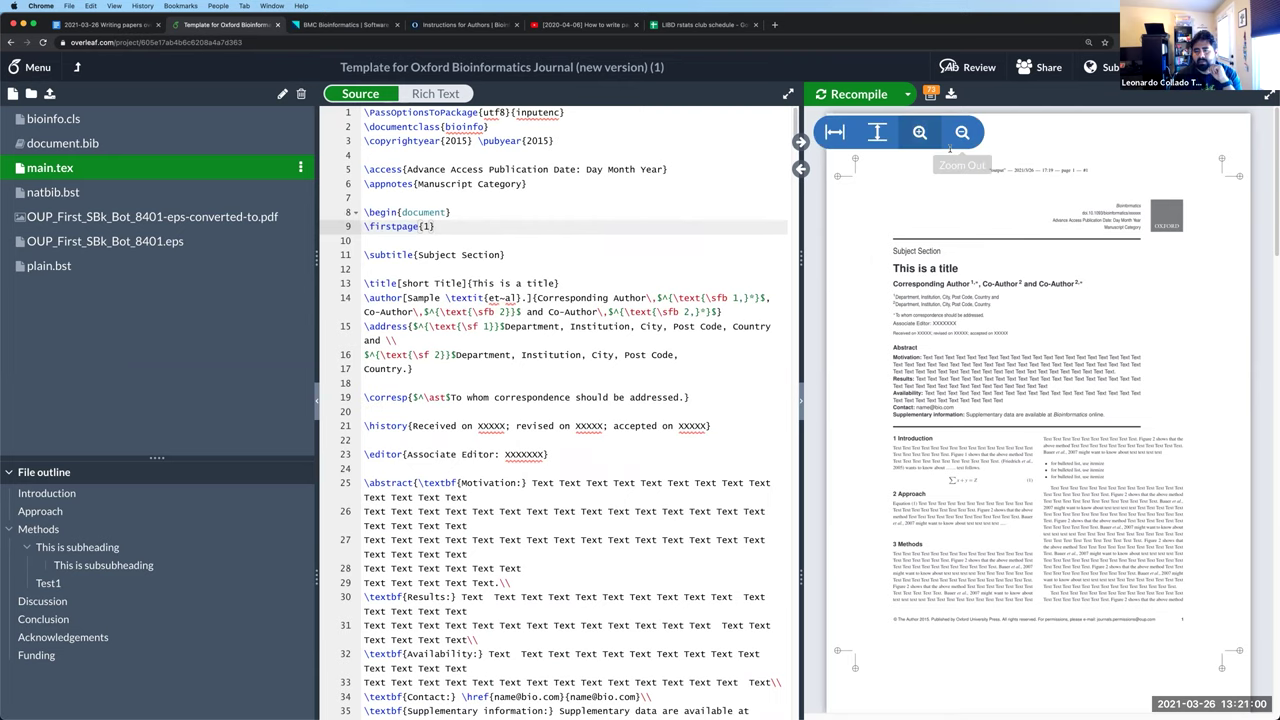
scroll(955, 377, "down", 1)
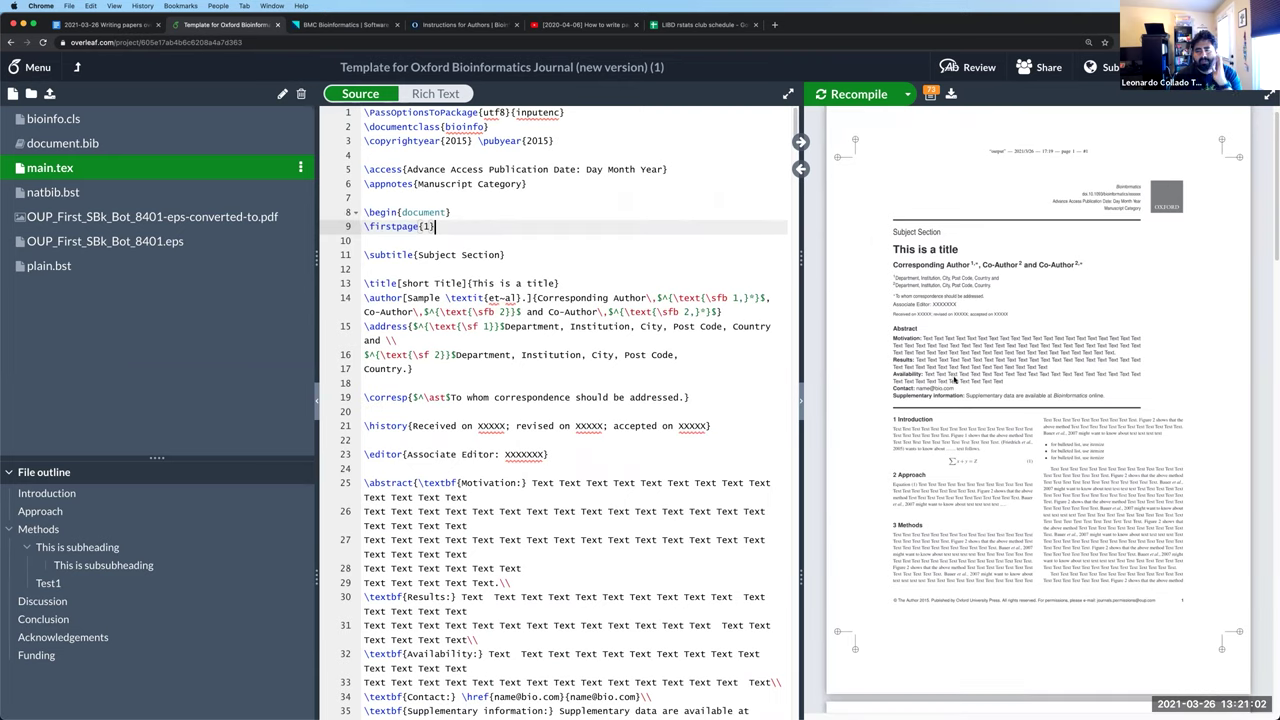
scroll(955, 377, "down", 10)
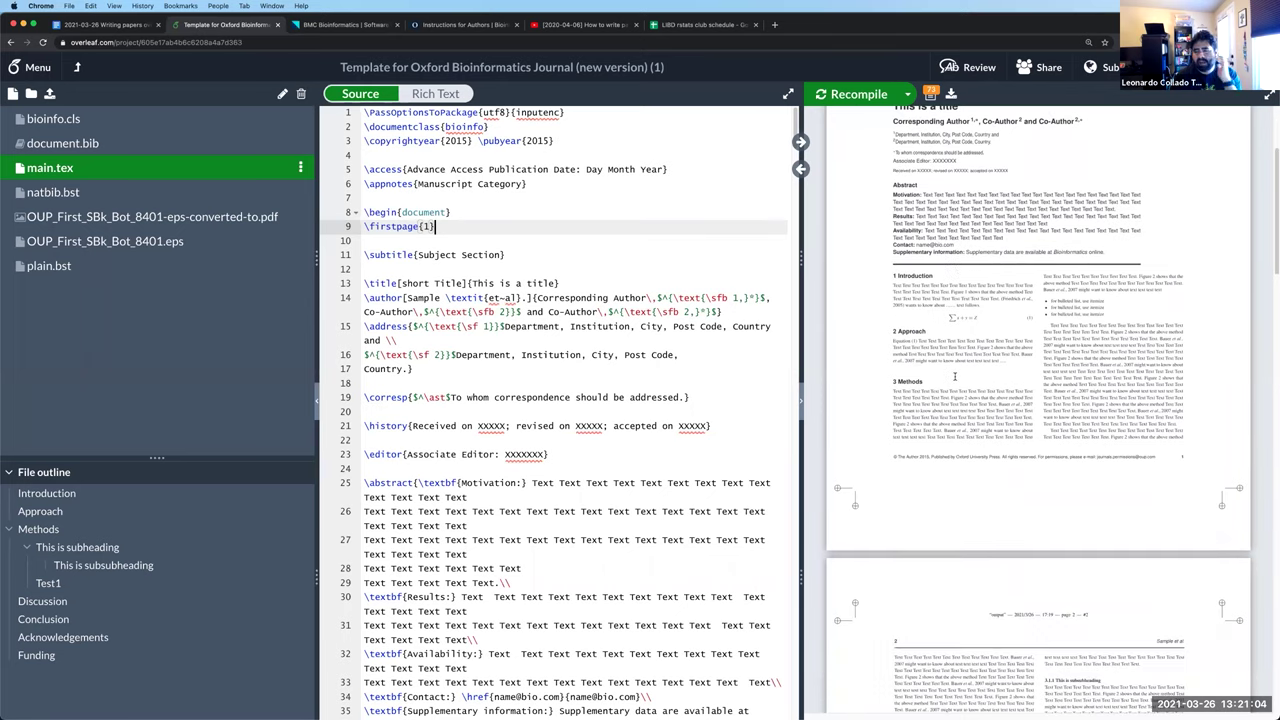
scroll(957, 381, "down", 10)
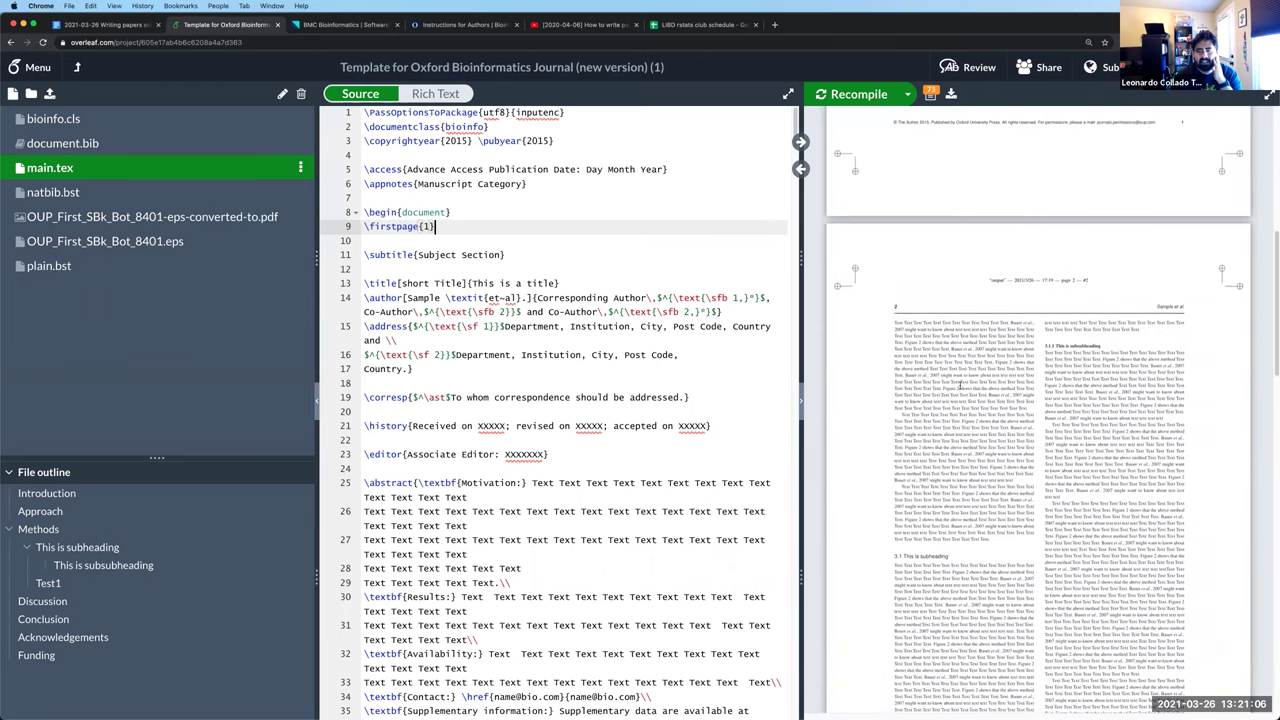
scroll(960, 386, "down", 8)
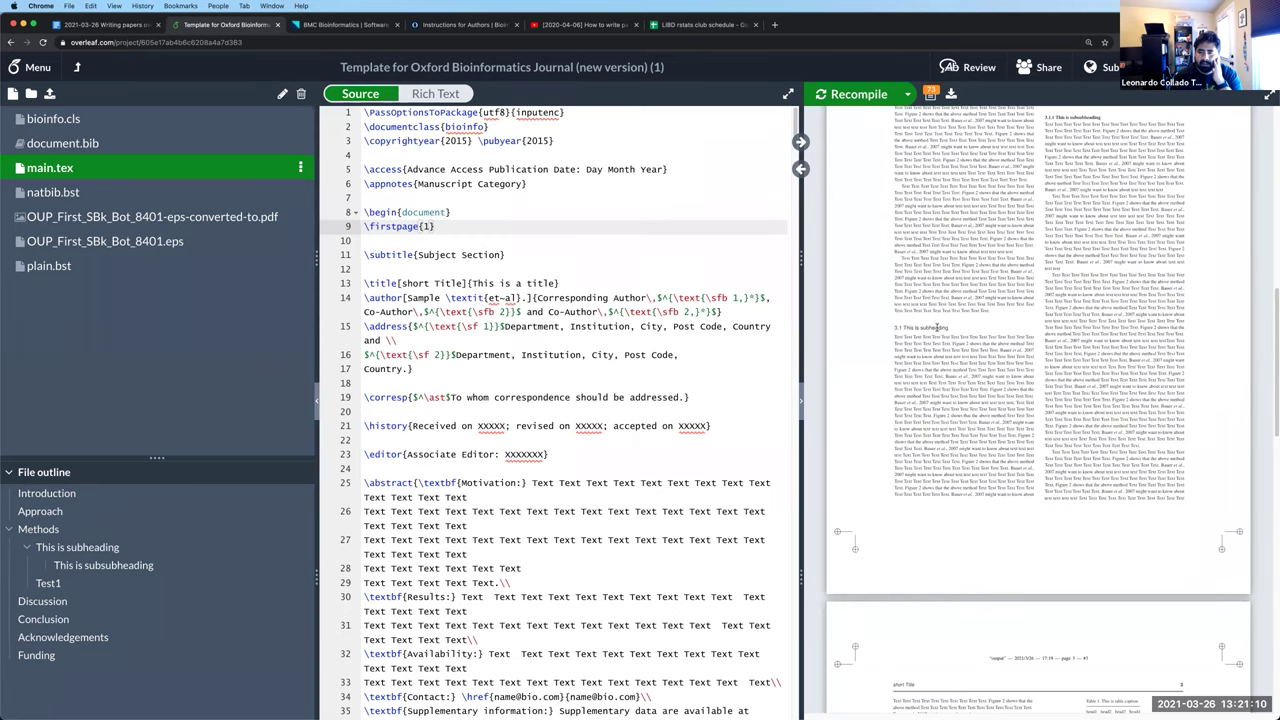
double_click(937, 328)
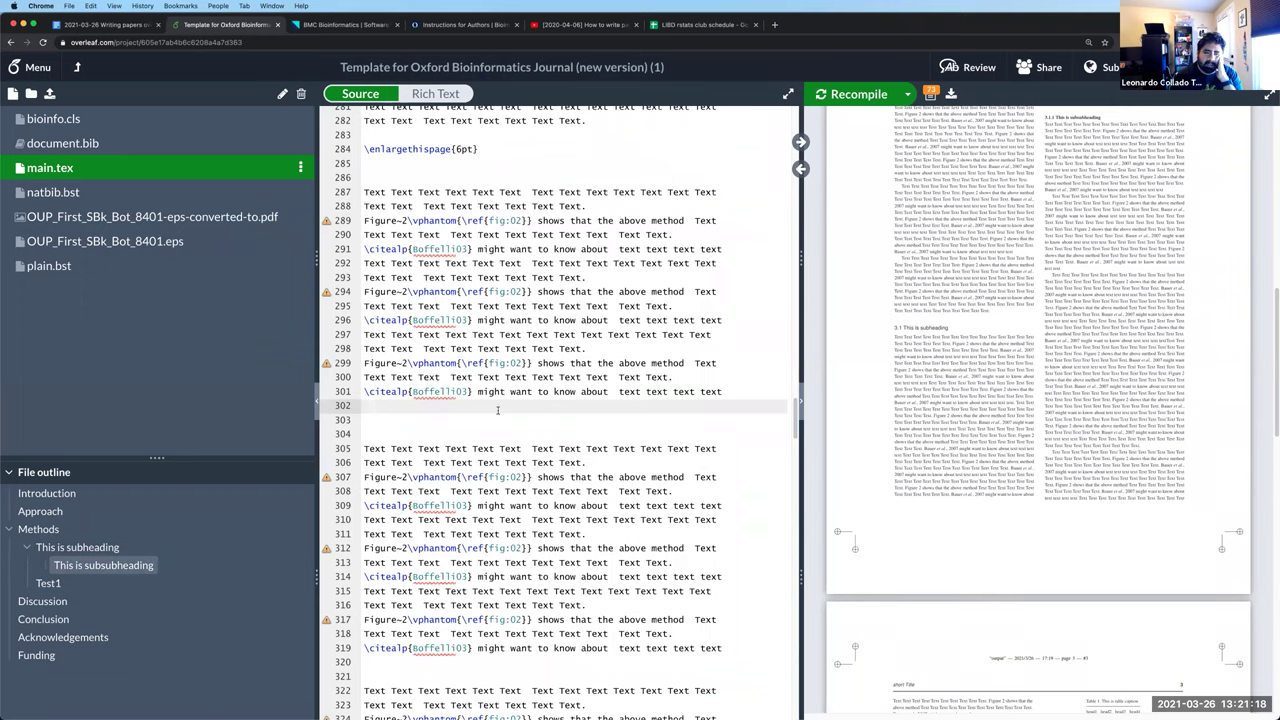
scroll(497, 410, "up", 2)
scroll(498, 410, "up", 2)
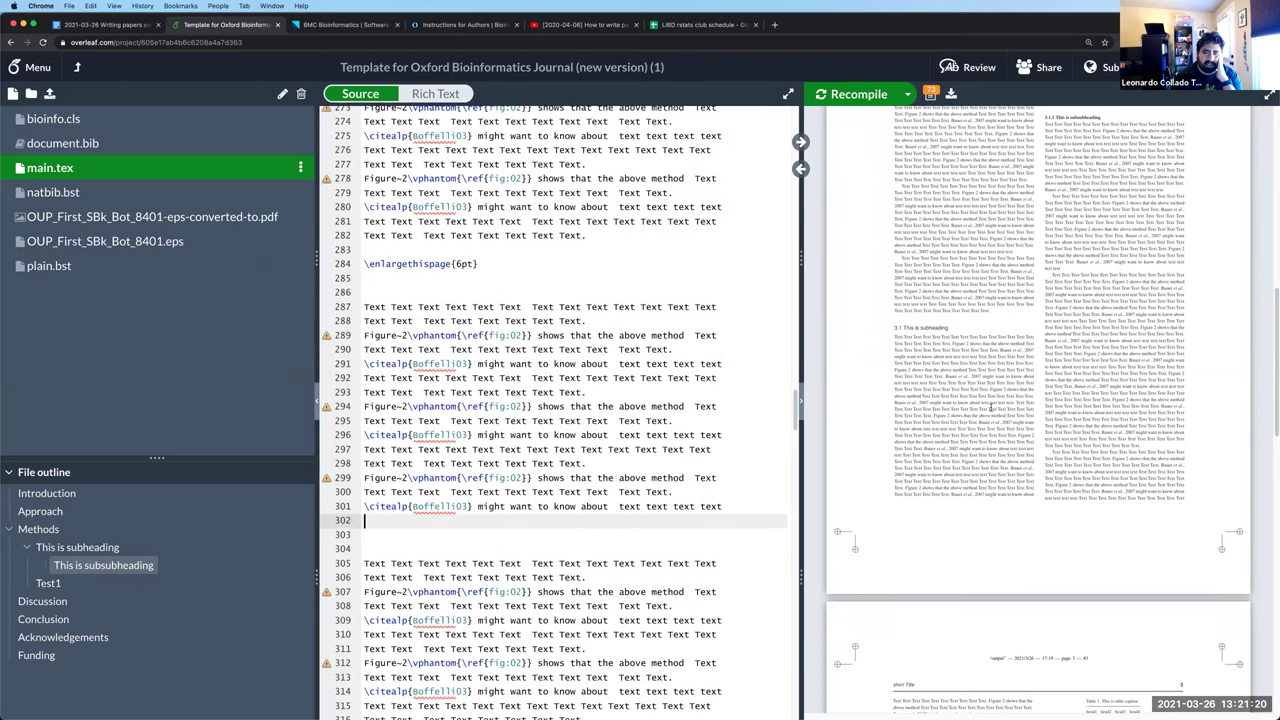
Jump from the FPO placeholder figure on PDF page 3 to its LaTeX source and highlight the figure's minipage code
scroll(1090, 405, "down", 3)
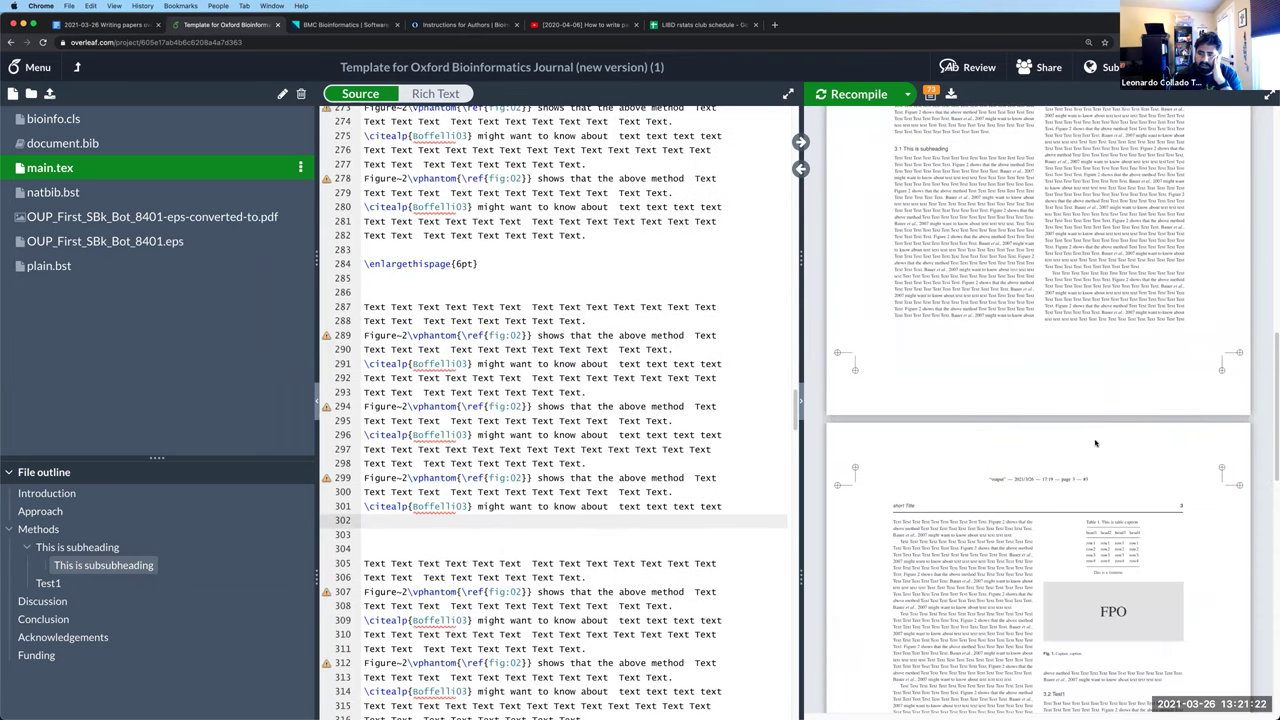
scroll(1095, 443, "down", 3)
double_click(1096, 443)
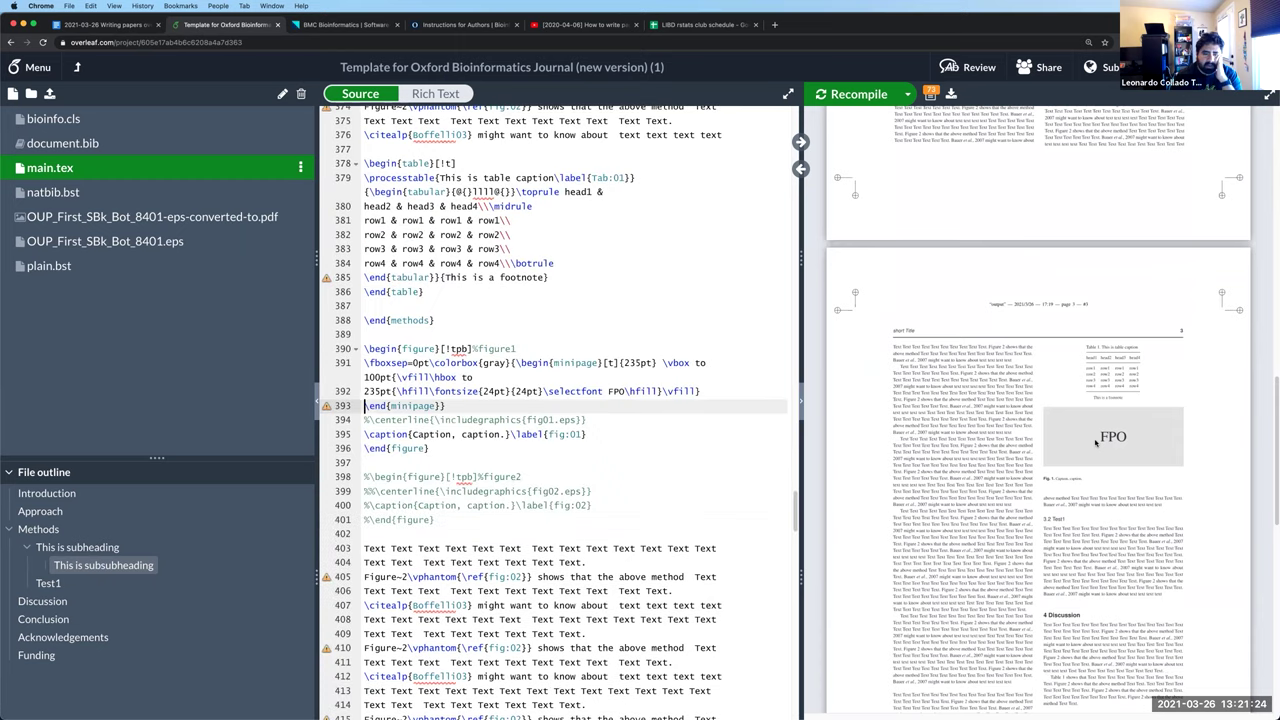
left_click(457, 391)
left_click_drag(450, 408, 381, 367)
left_click(500, 318)
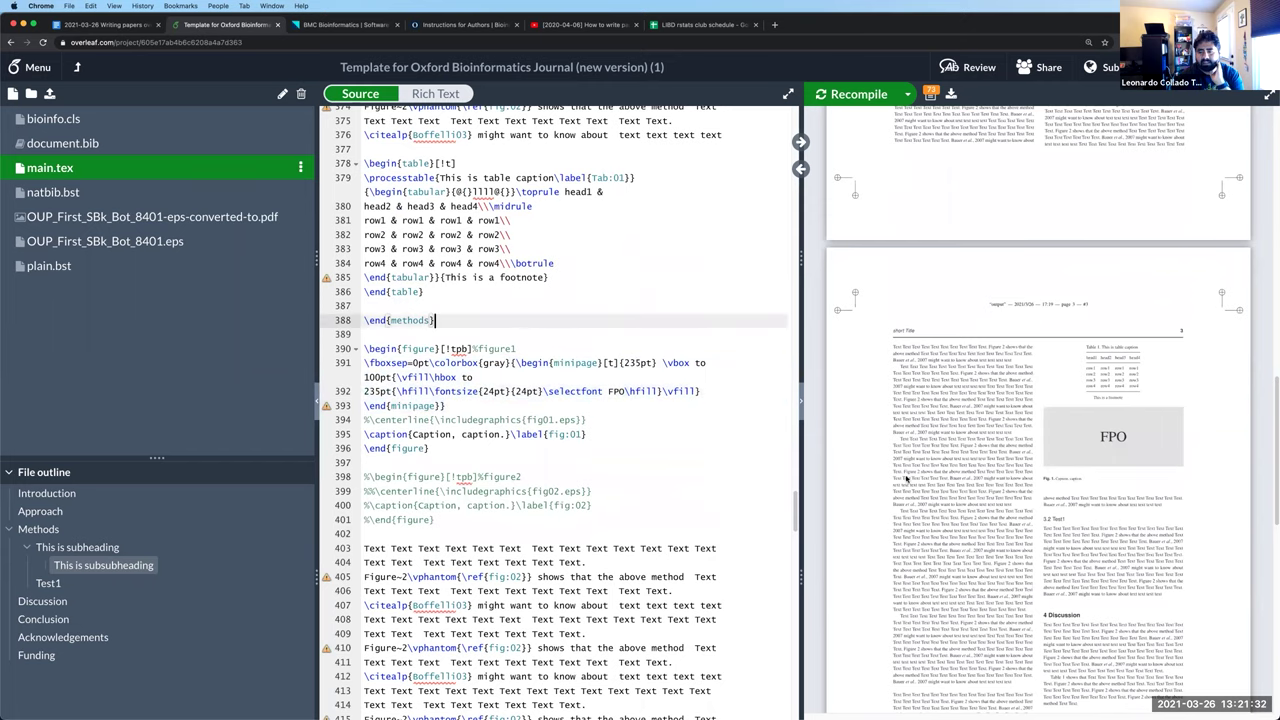
Magnify the first page of the compiled PDF and look over its Abstract, Introduction, Approach and Methods sections
scroll(689, 424, "up", 1)
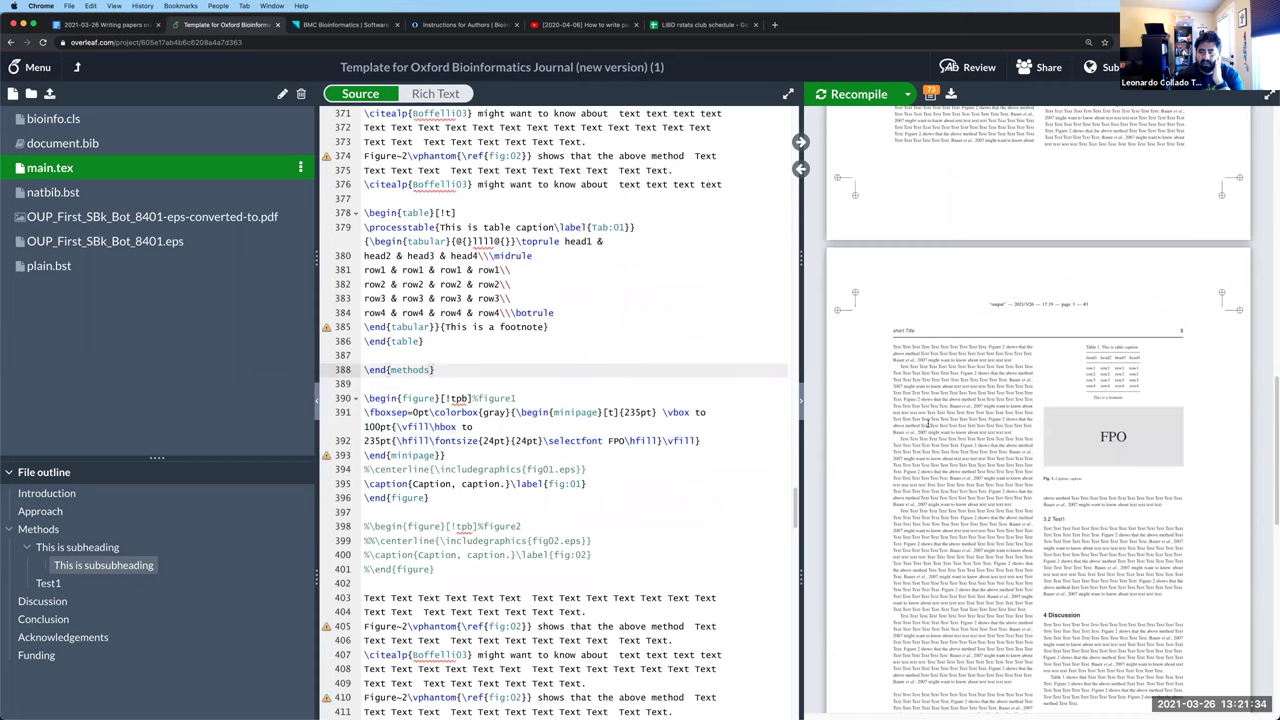
scroll(929, 423, "up", 3)
scroll(920, 437, "up", 3)
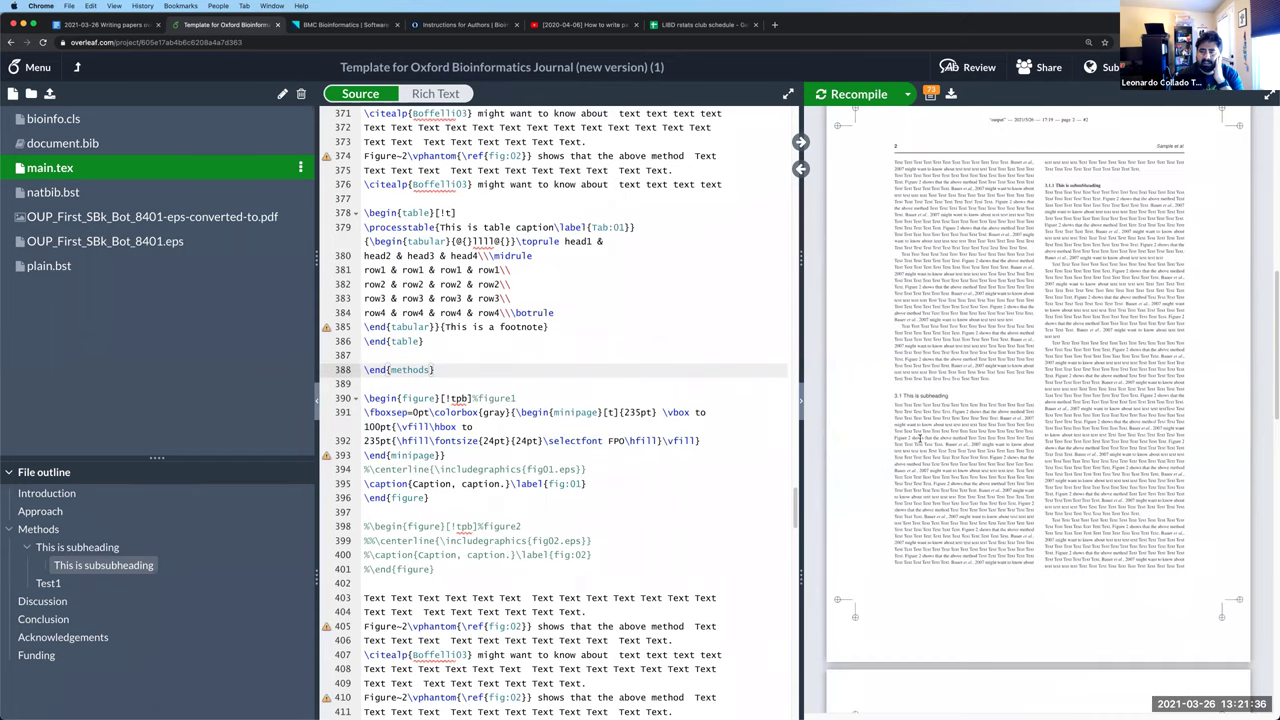
scroll(920, 437, "up", 6)
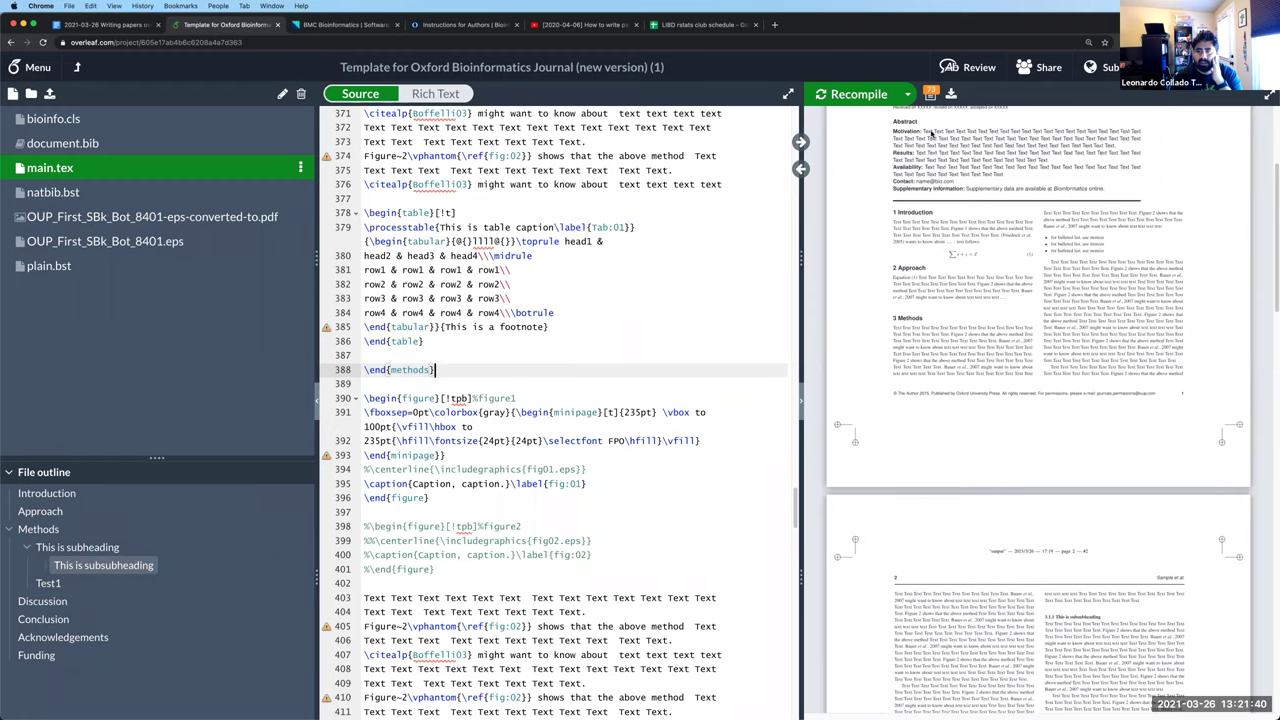
mouse_move(919, 133)
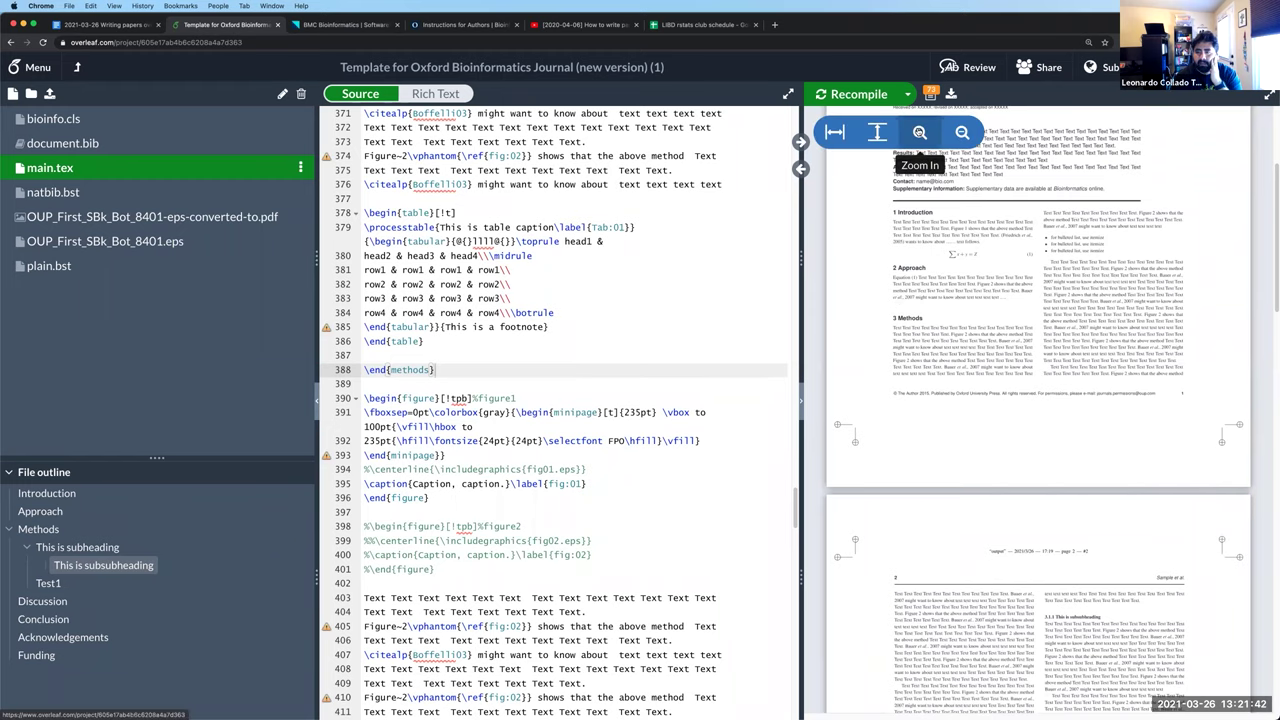
left_click(919, 133)
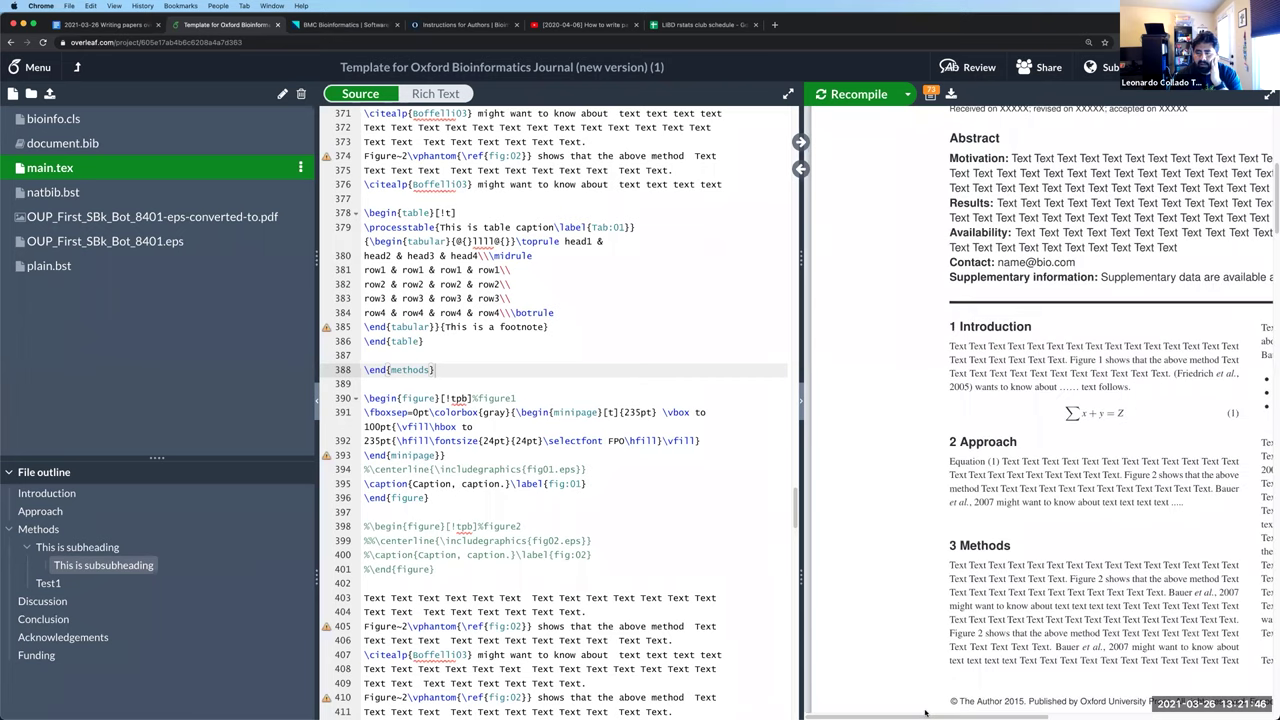
scroll(940, 355, "right", 3)
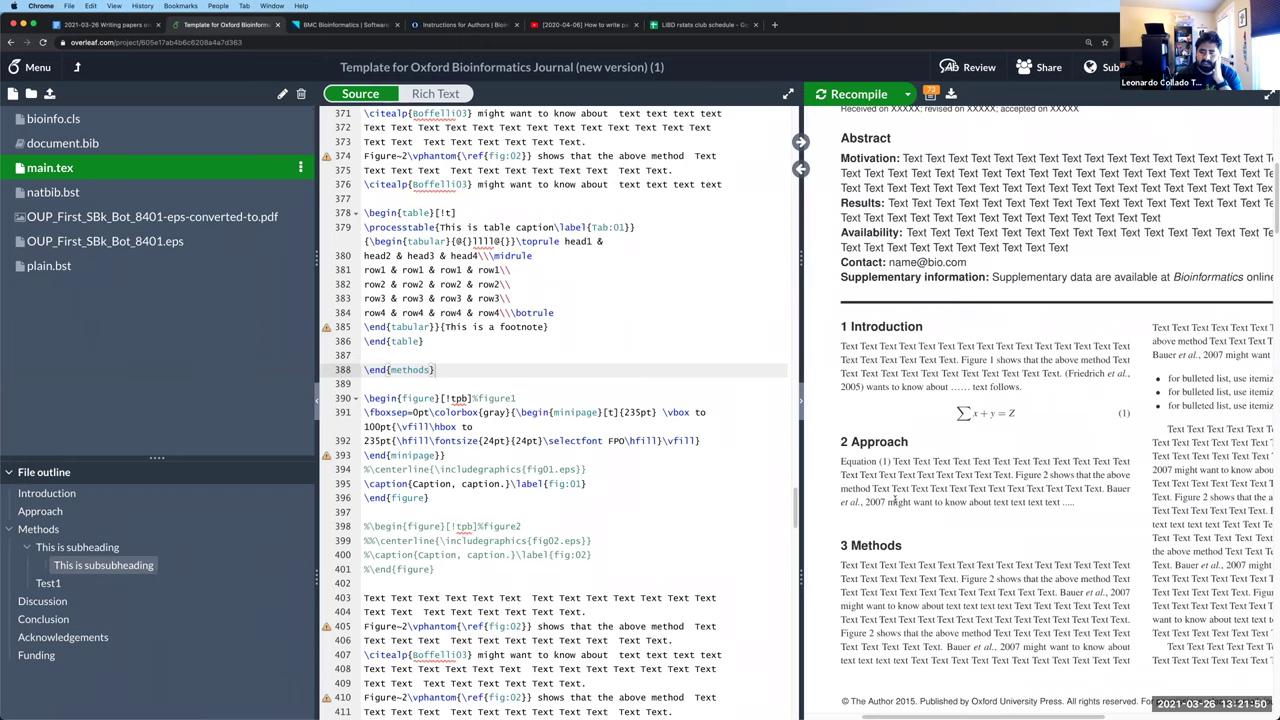
scroll(894, 494, "down", 1)
scroll(913, 345, "down", 3)
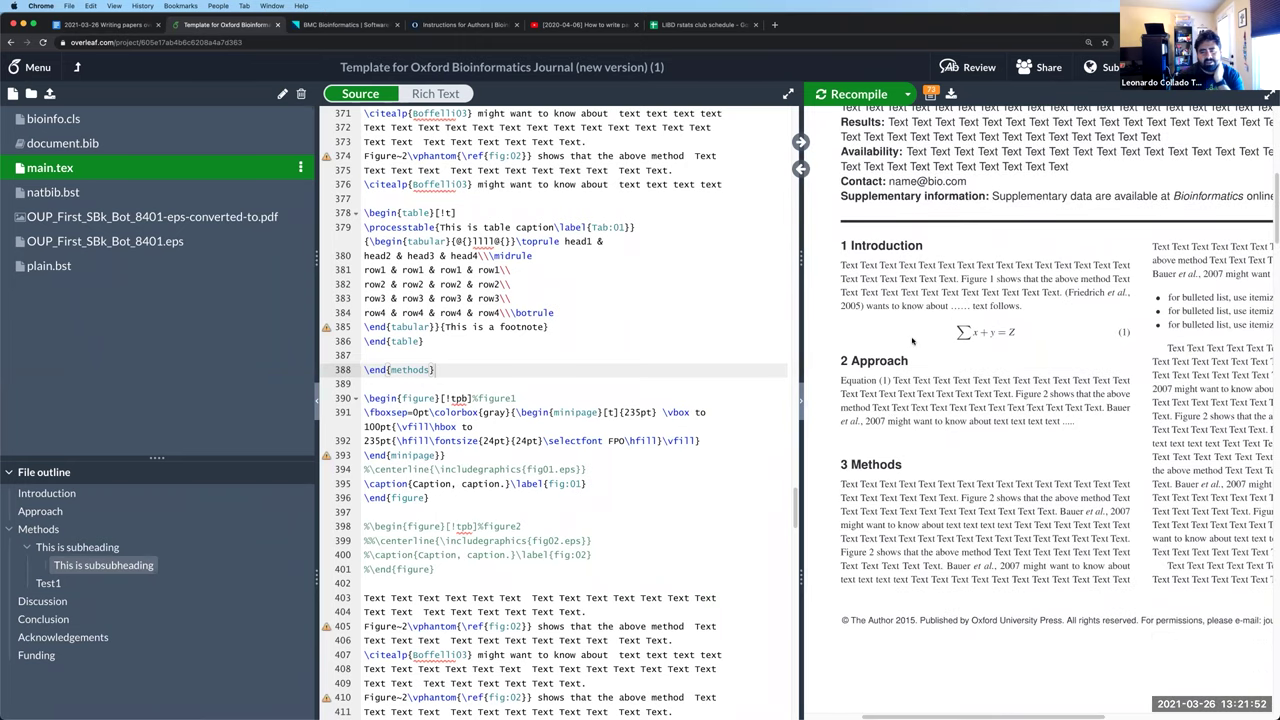
Highlight the equation reference and the "Bauer et al., 2007" citation in the Approach section of the compiled PDF, and clear the selection
scroll(900, 341, "down", 2)
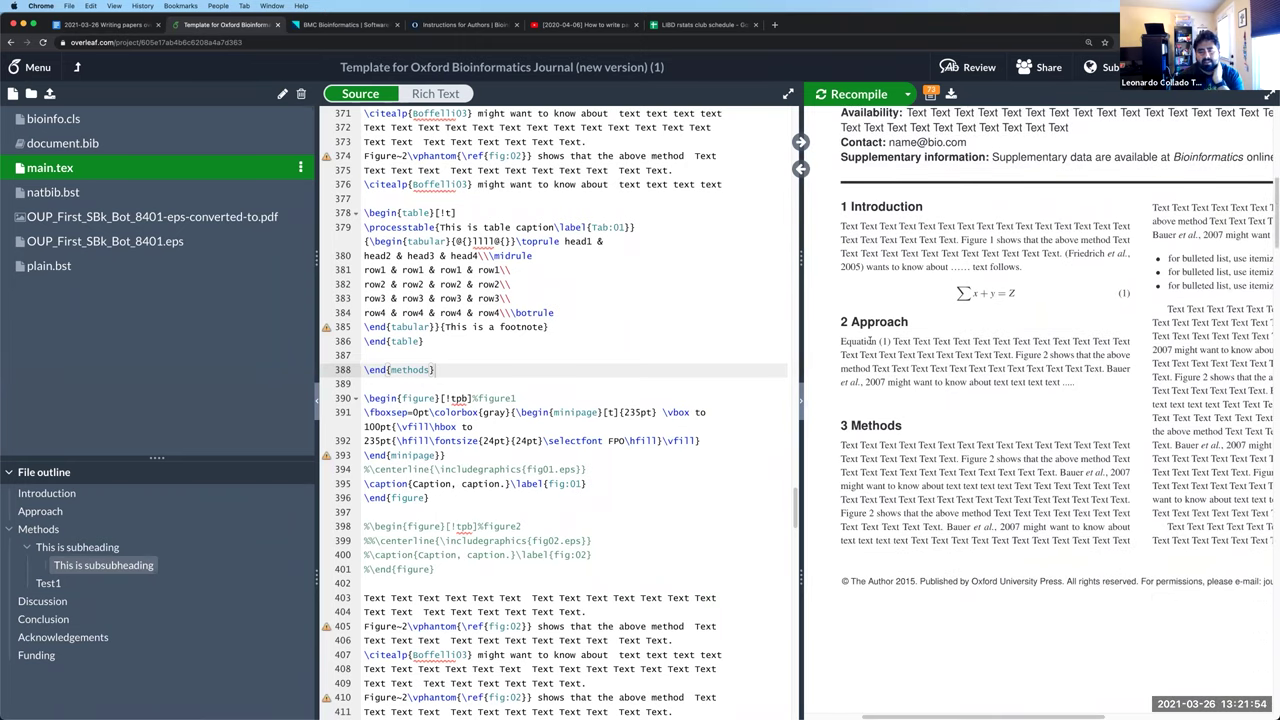
left_click_drag(860, 341, 891, 342)
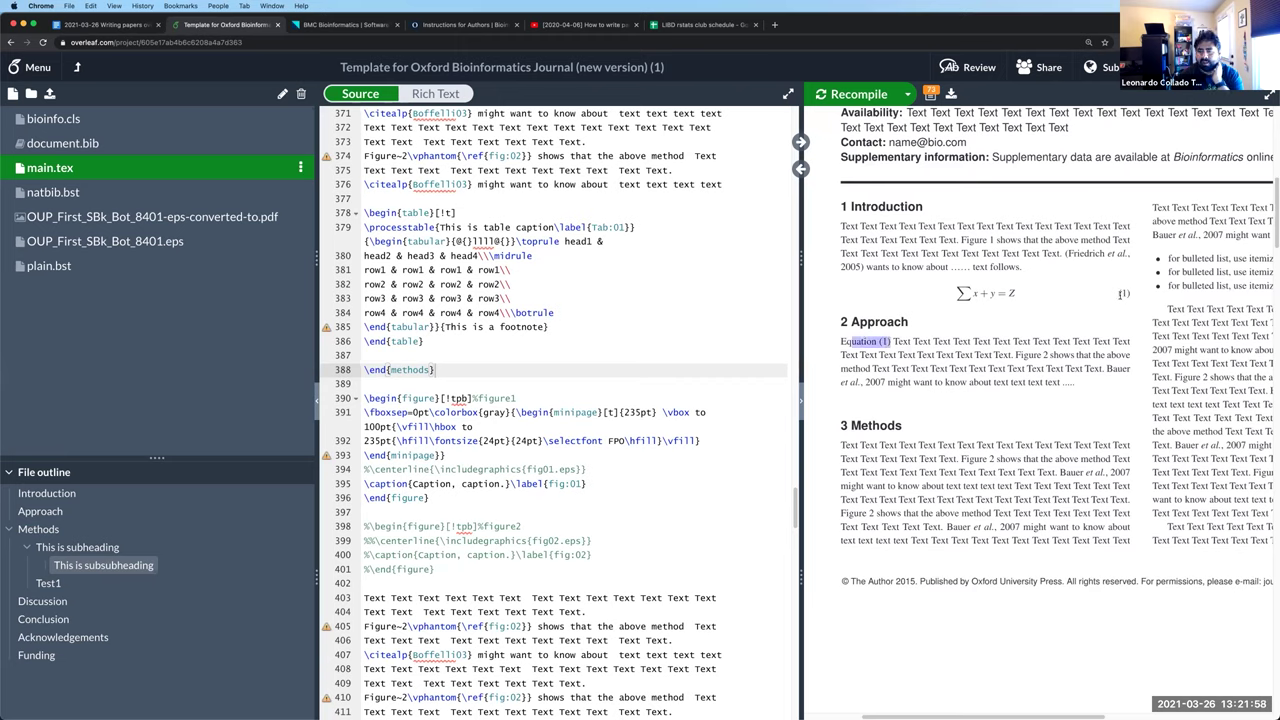
left_click(880, 341)
scroll(1030, 372, "down", 1)
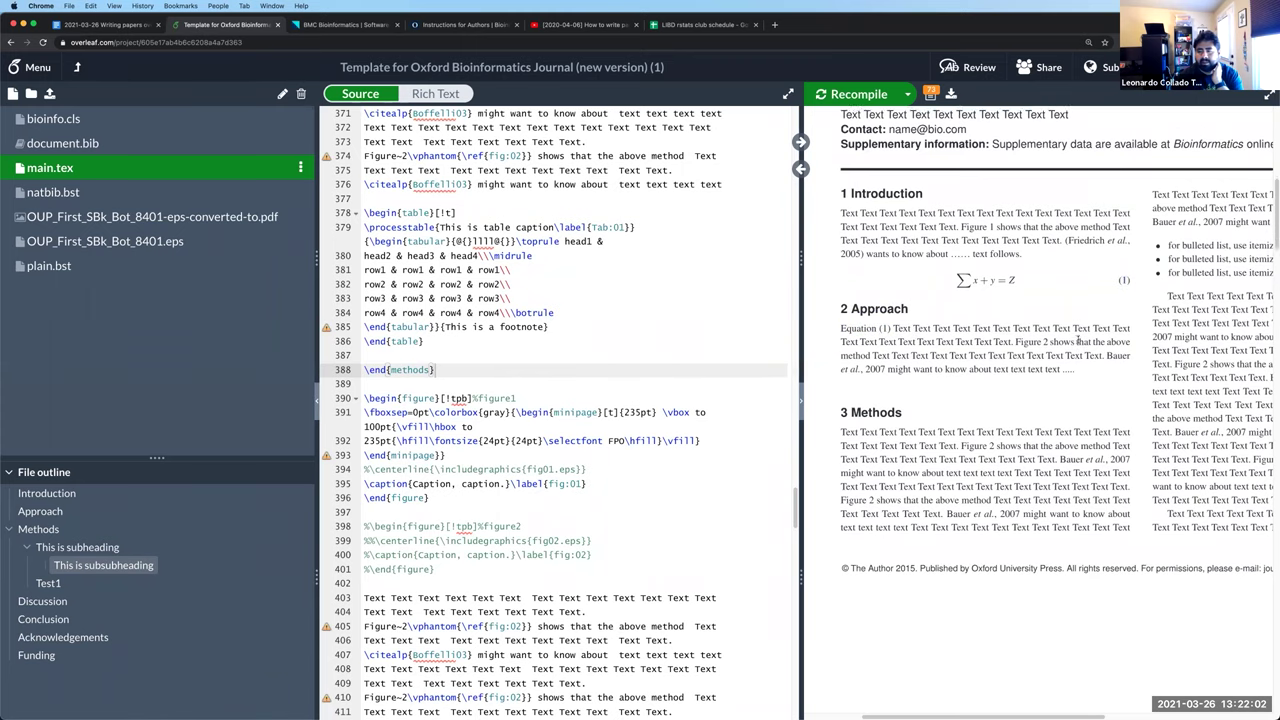
left_click_drag(1106, 349, 887, 368)
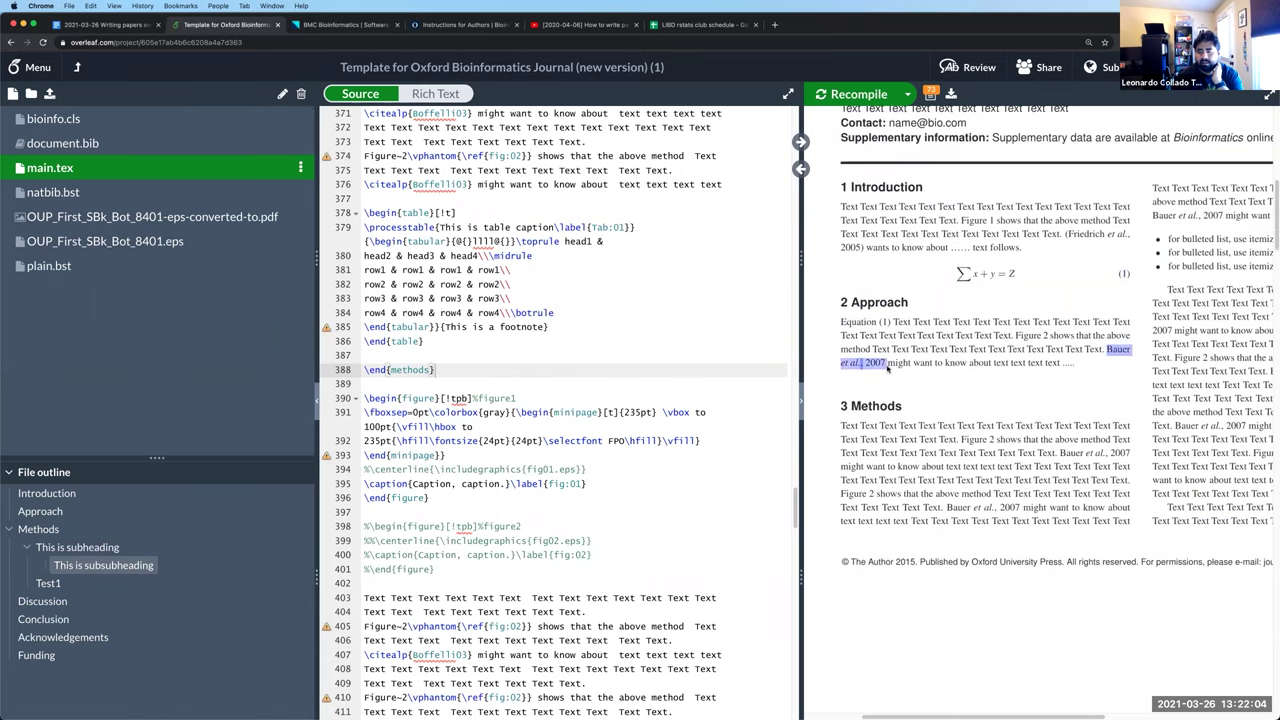
scroll(1050, 464, "down", 1)
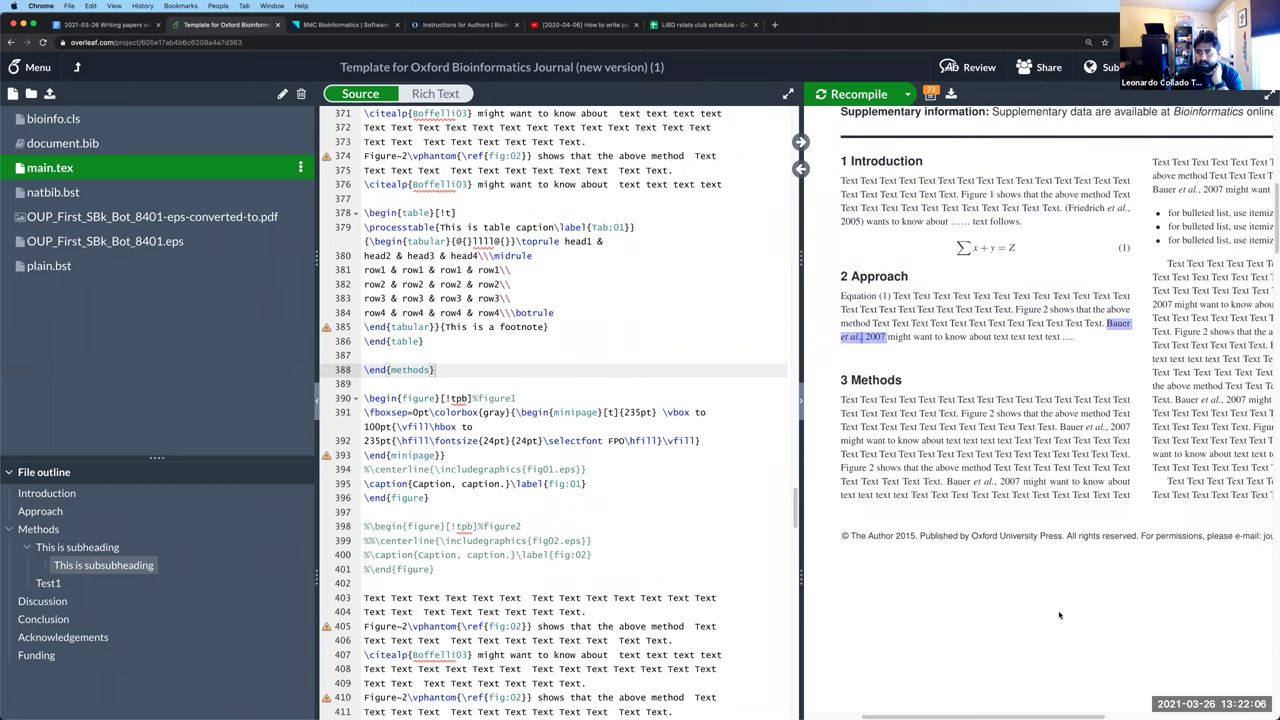
left_click(1201, 236)
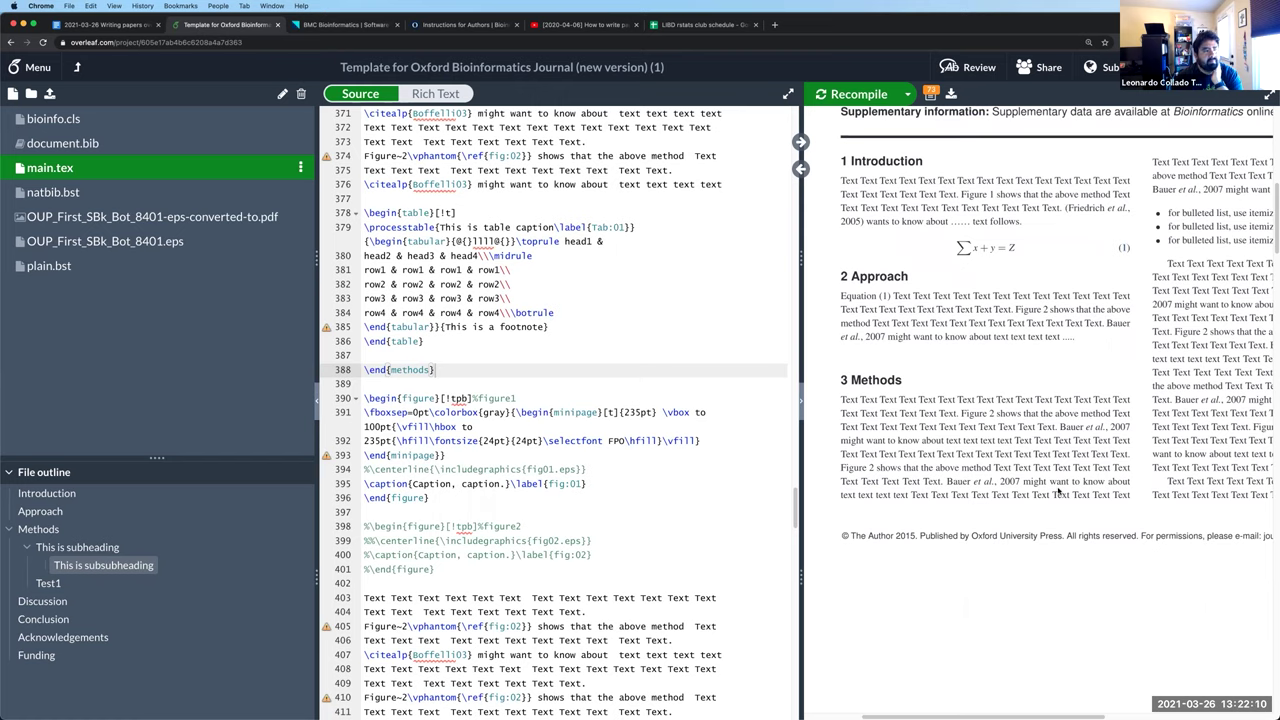
Go through the remaining pages of the compiled PDF to the Acknowledgements, Funding and References sections on page 4
scroll(1041, 515, "down", 10)
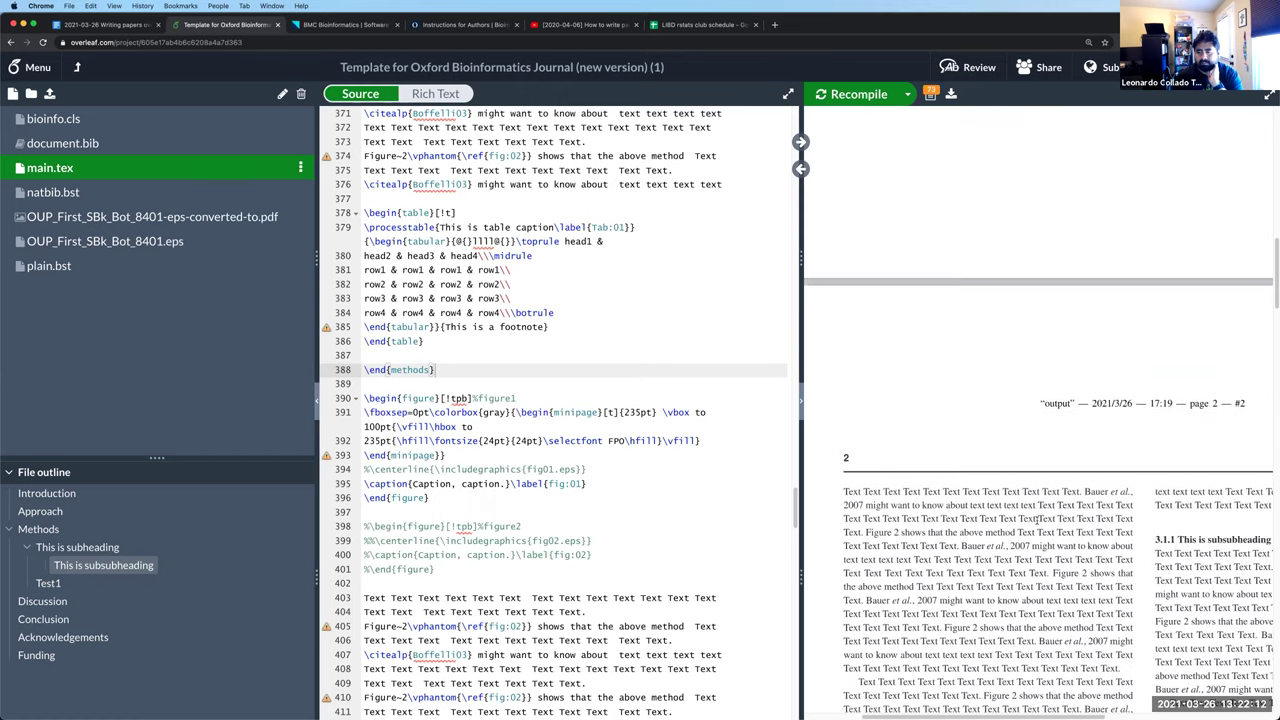
scroll(1037, 519, "down", 15)
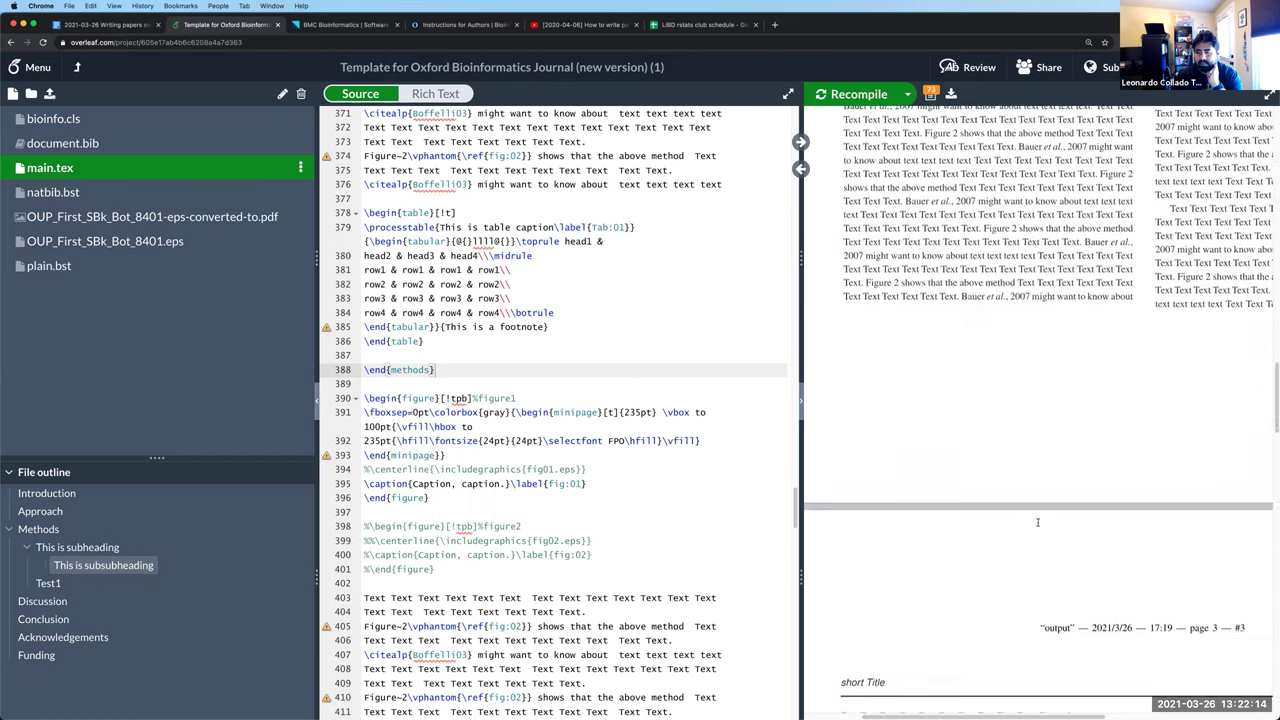
scroll(1038, 521, "down", 15)
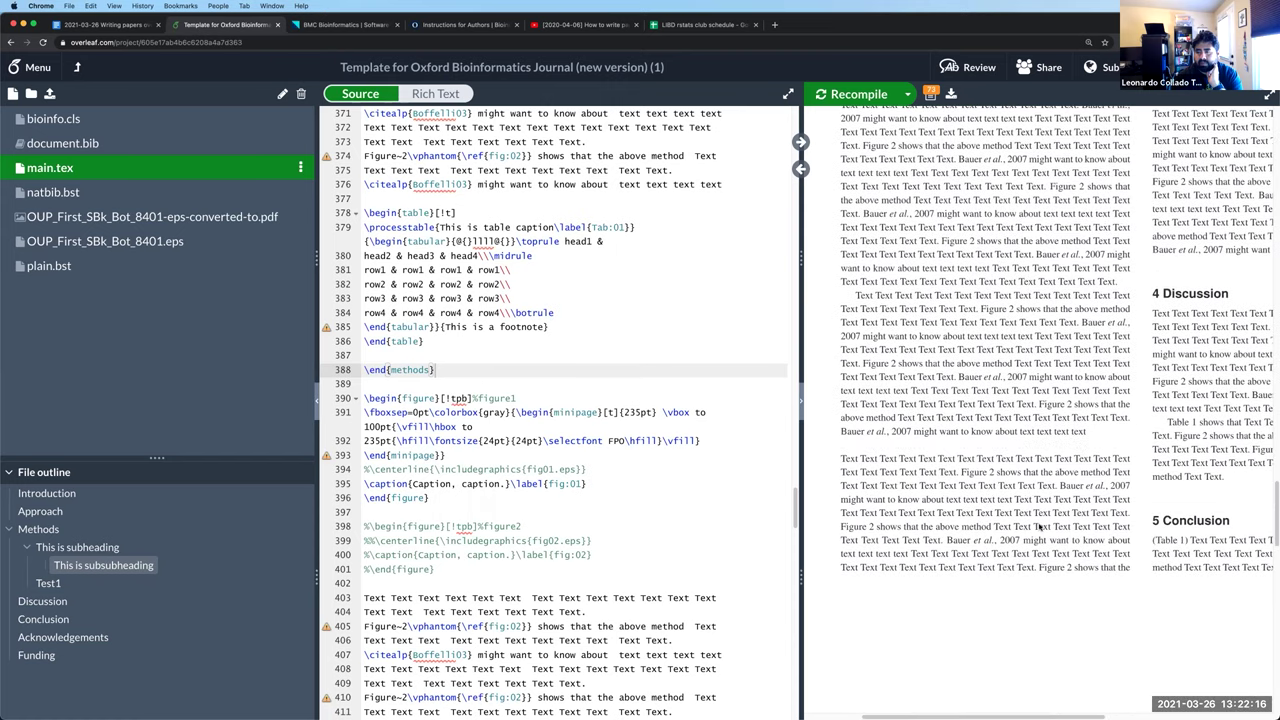
scroll(1219, 238, "up", 3)
scroll(1180, 400, "down", 6)
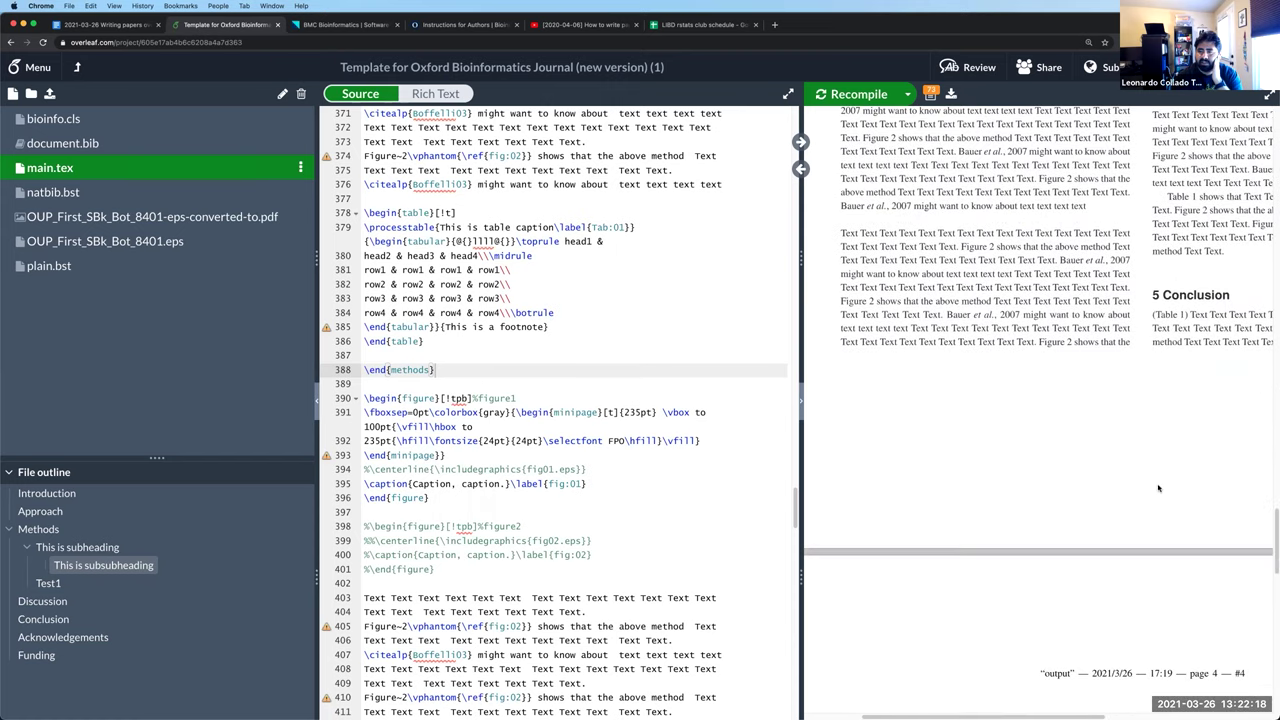
scroll(1157, 485, "down", 5)
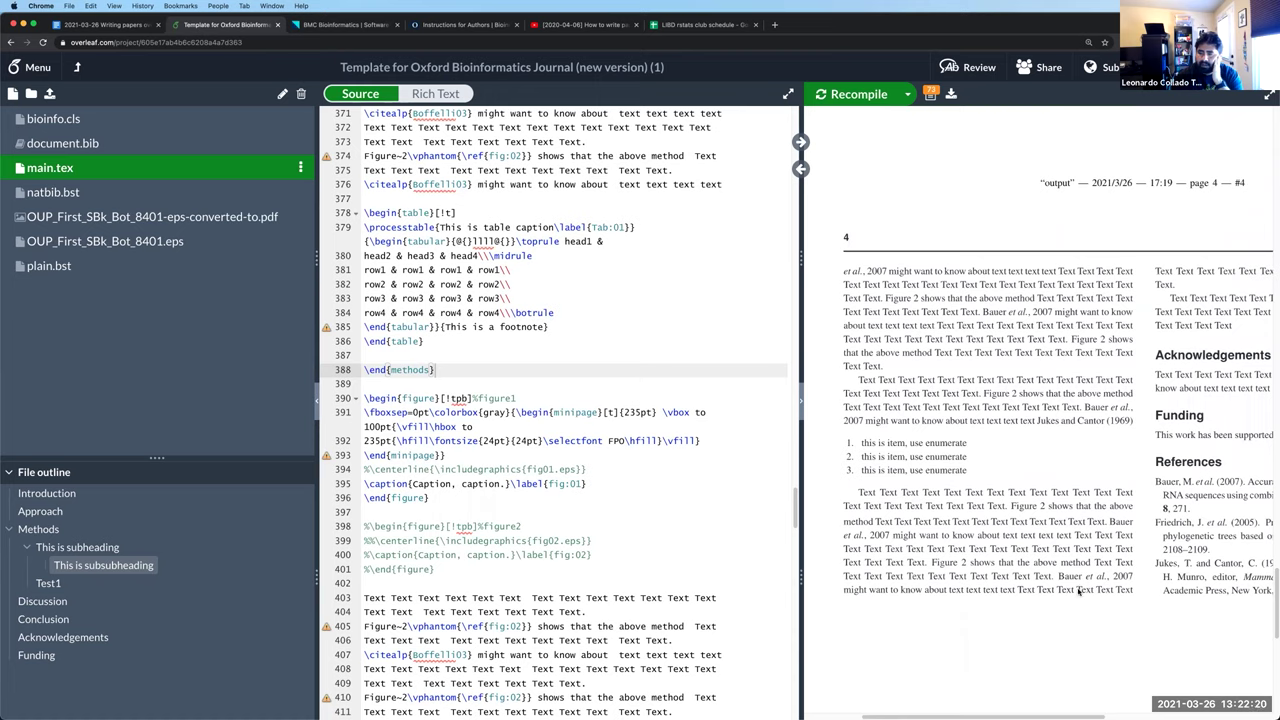
scroll(1070, 700, "right", 5)
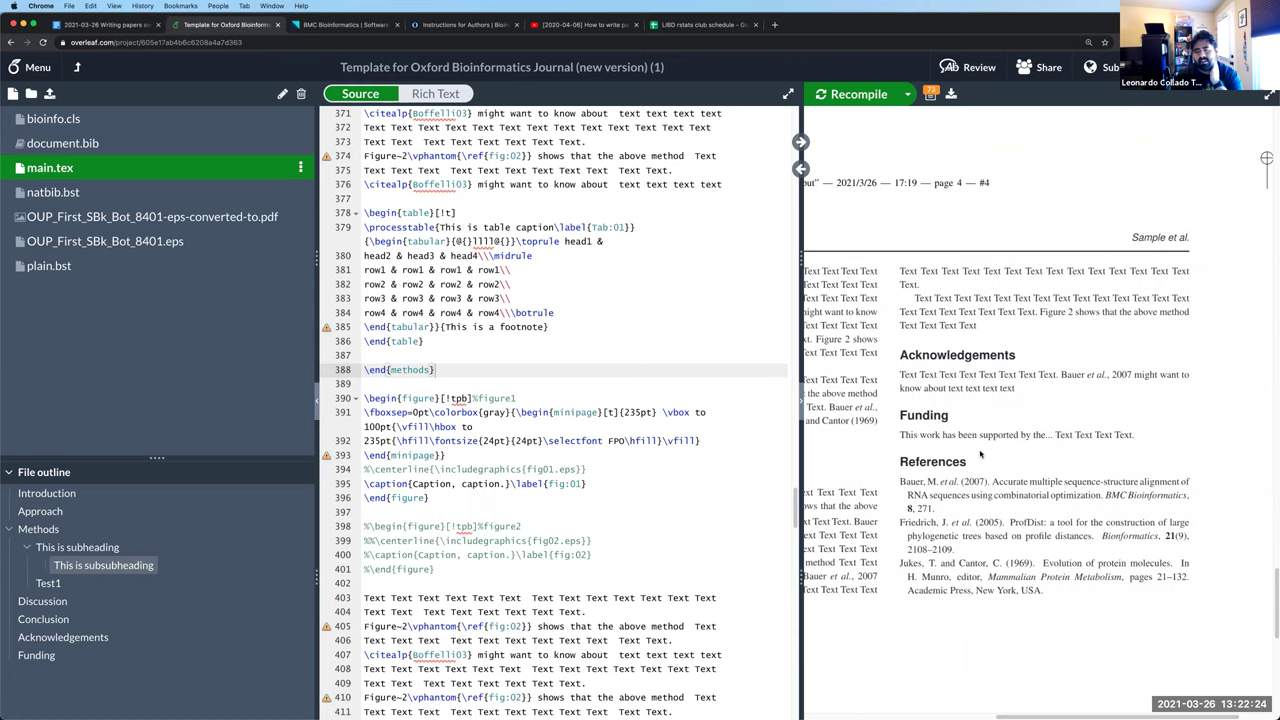
Go back through the PDF's Conclusion and Discussion sections to the FPO figure and Table 1 on page 3
scroll(980, 454, "up", 5)
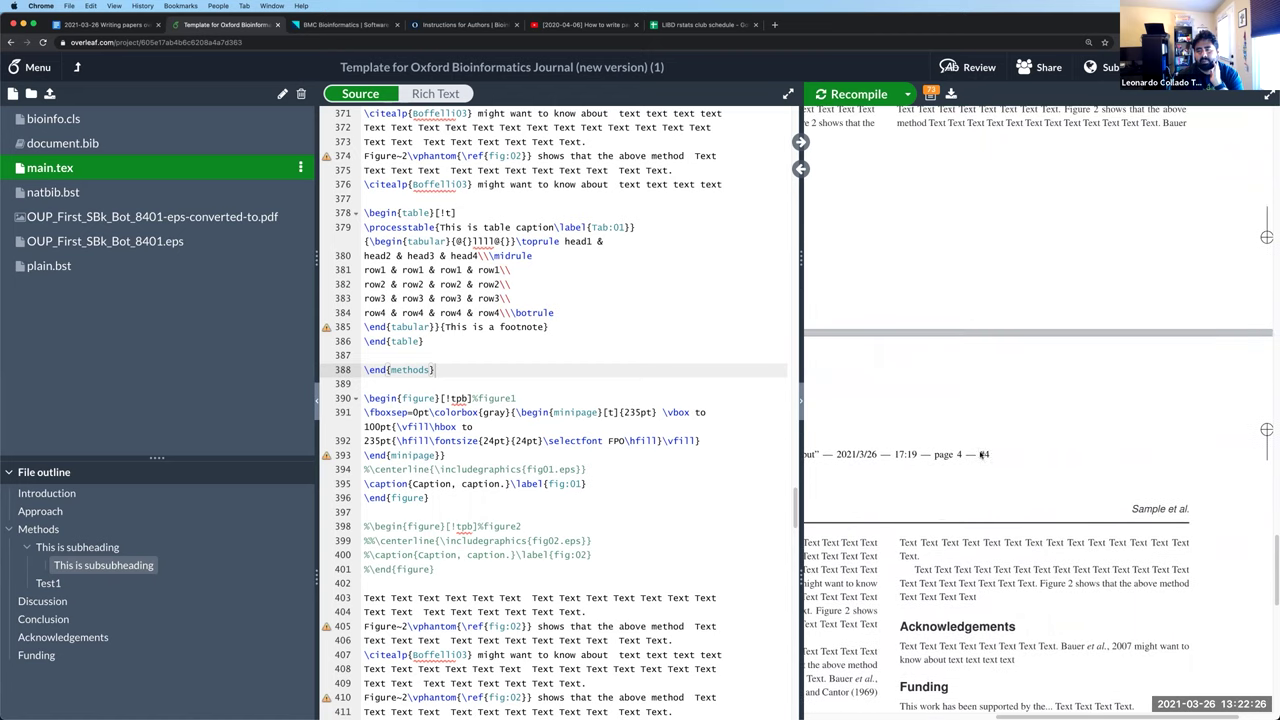
scroll(982, 454, "up", 10)
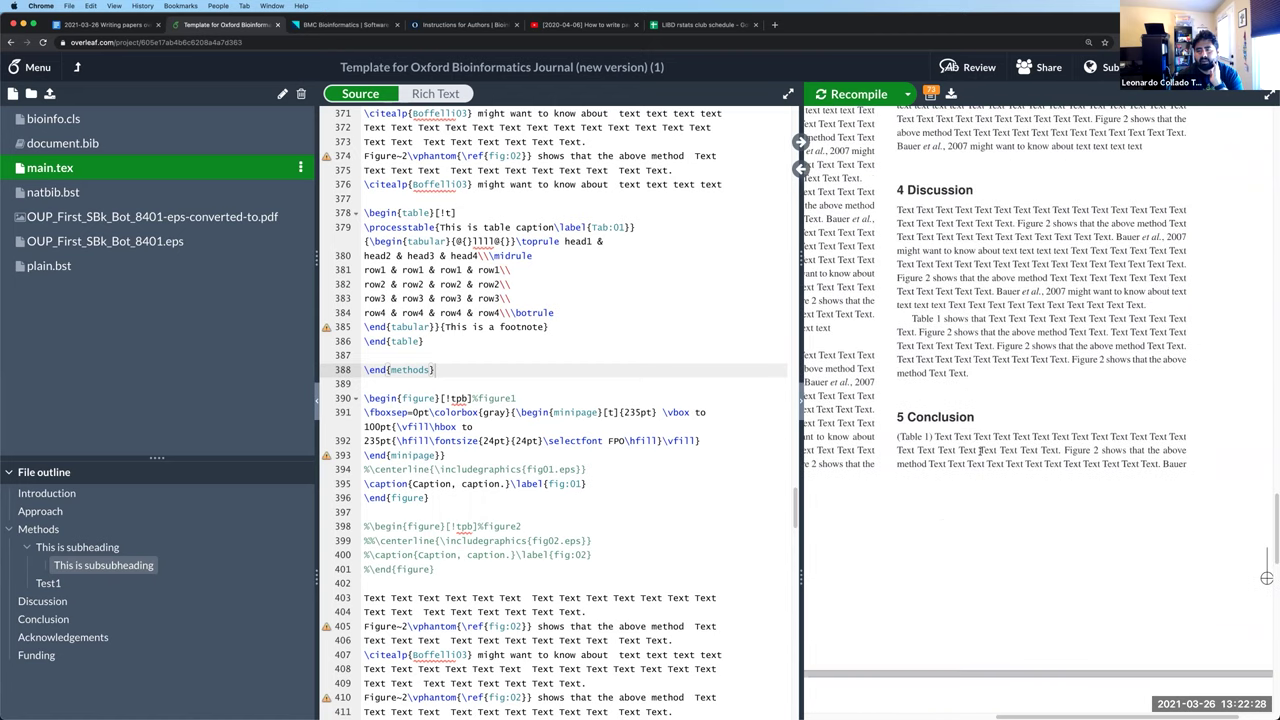
scroll(980, 452, "up", 10)
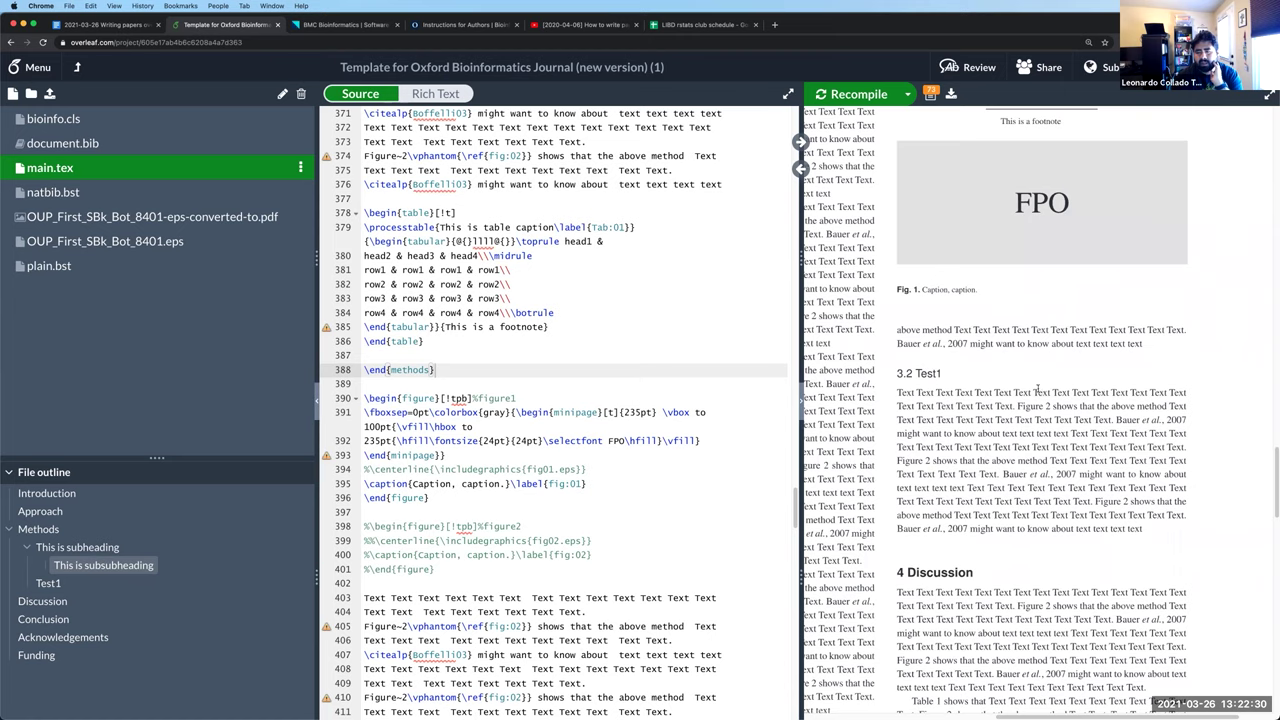
scroll(1010, 390, "up", 5)
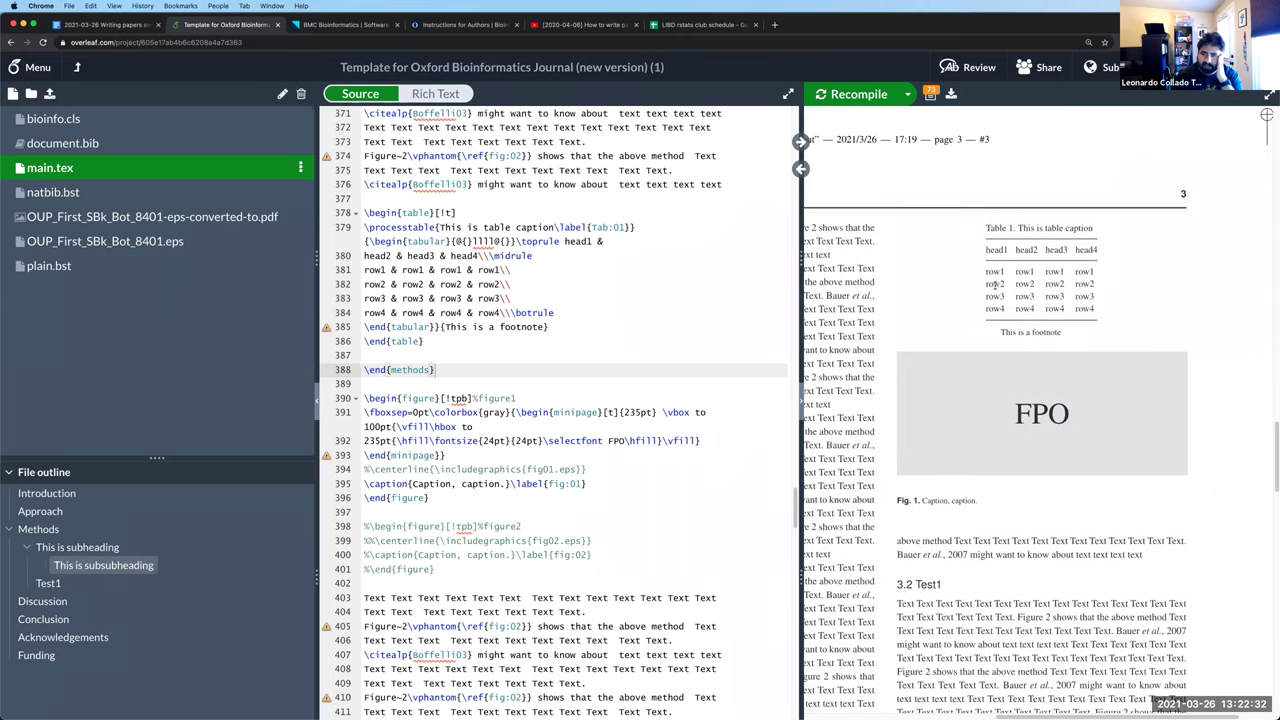
scroll(995, 286, "up", 5)
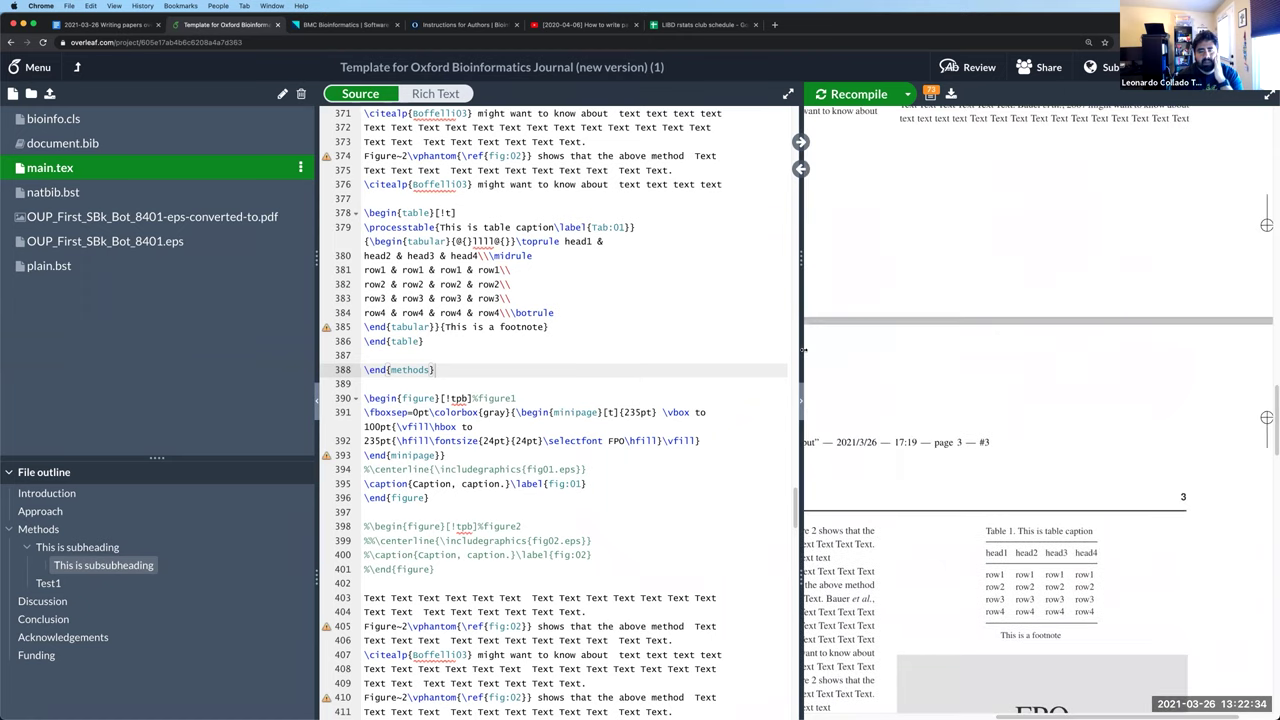
Return to the start of the main.tex source, look over its preamble and title block, and place the cursor on empty line 10
scroll(755, 222, "up", 1)
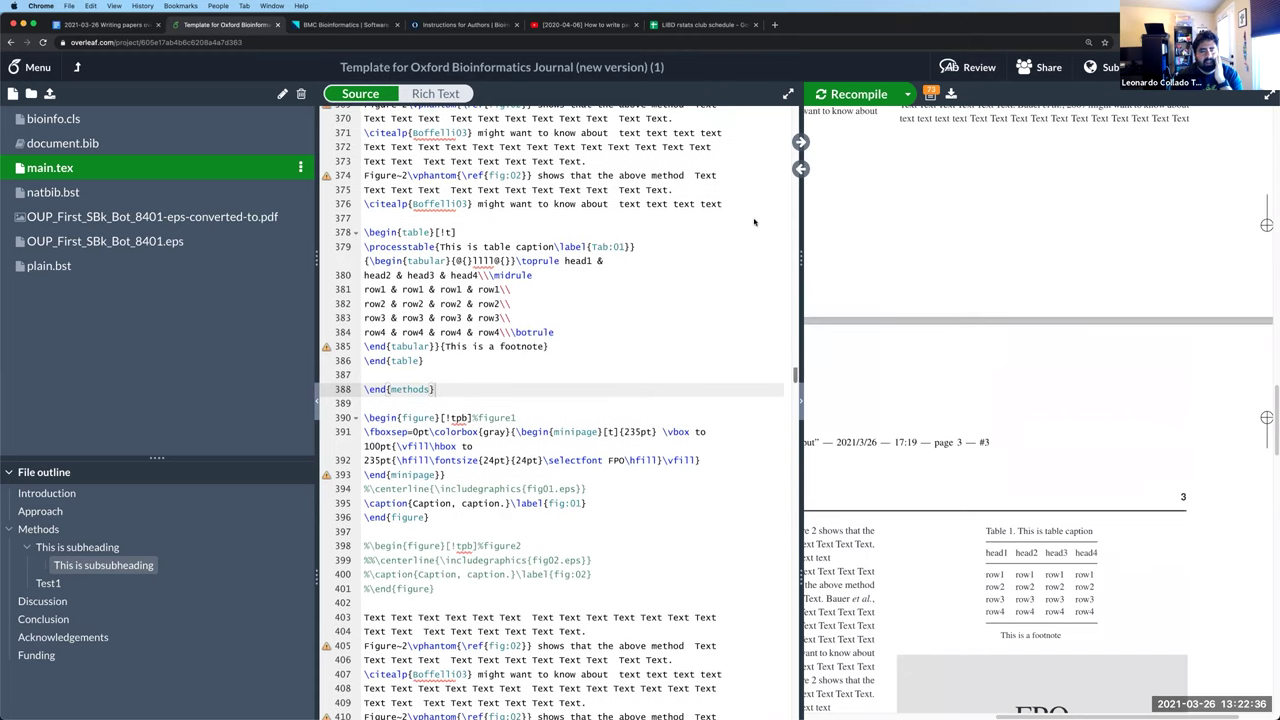
scroll(770, 150, "up", 20)
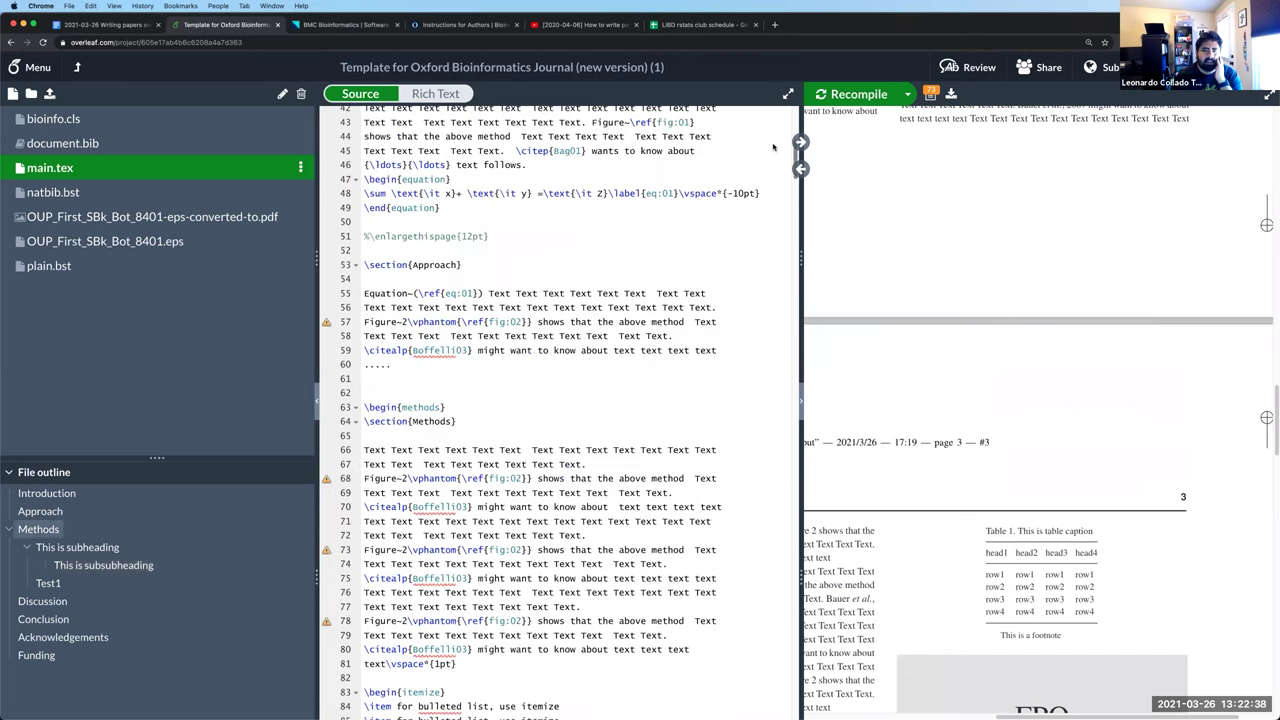
scroll(773, 147, "up", 4)
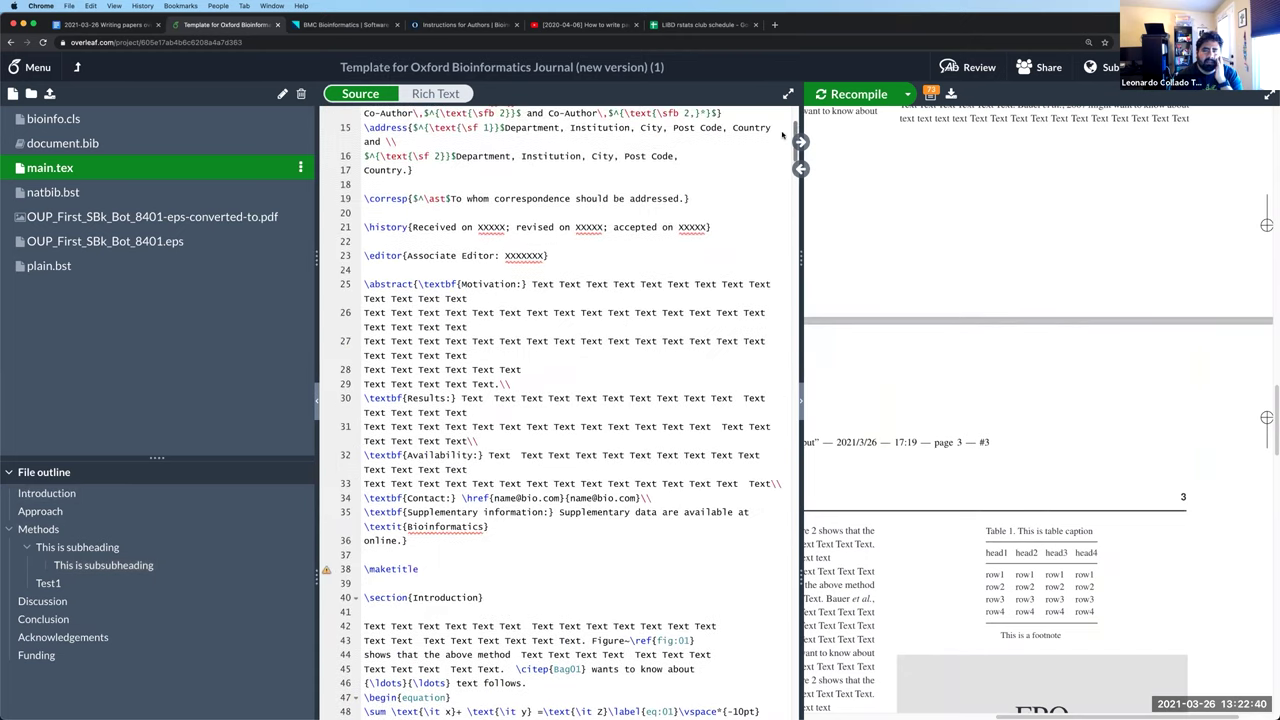
scroll(787, 127, "up", 7)
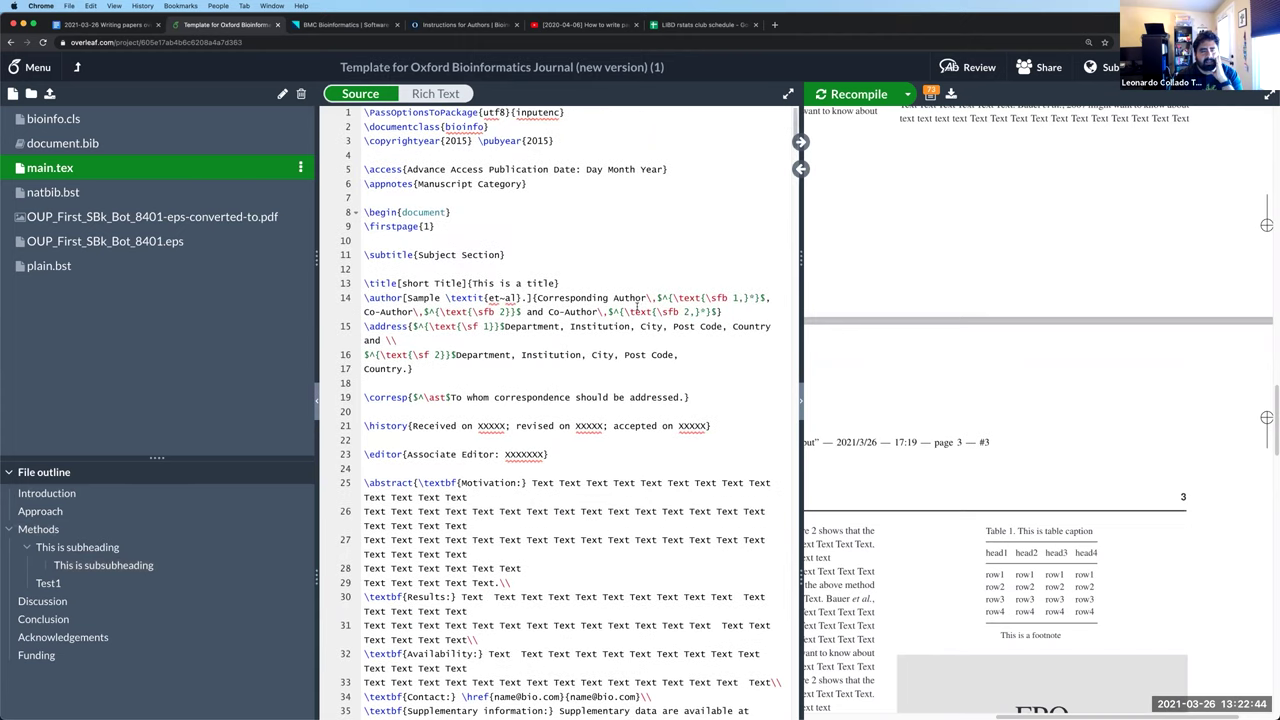
scroll(636, 311, "down", 1)
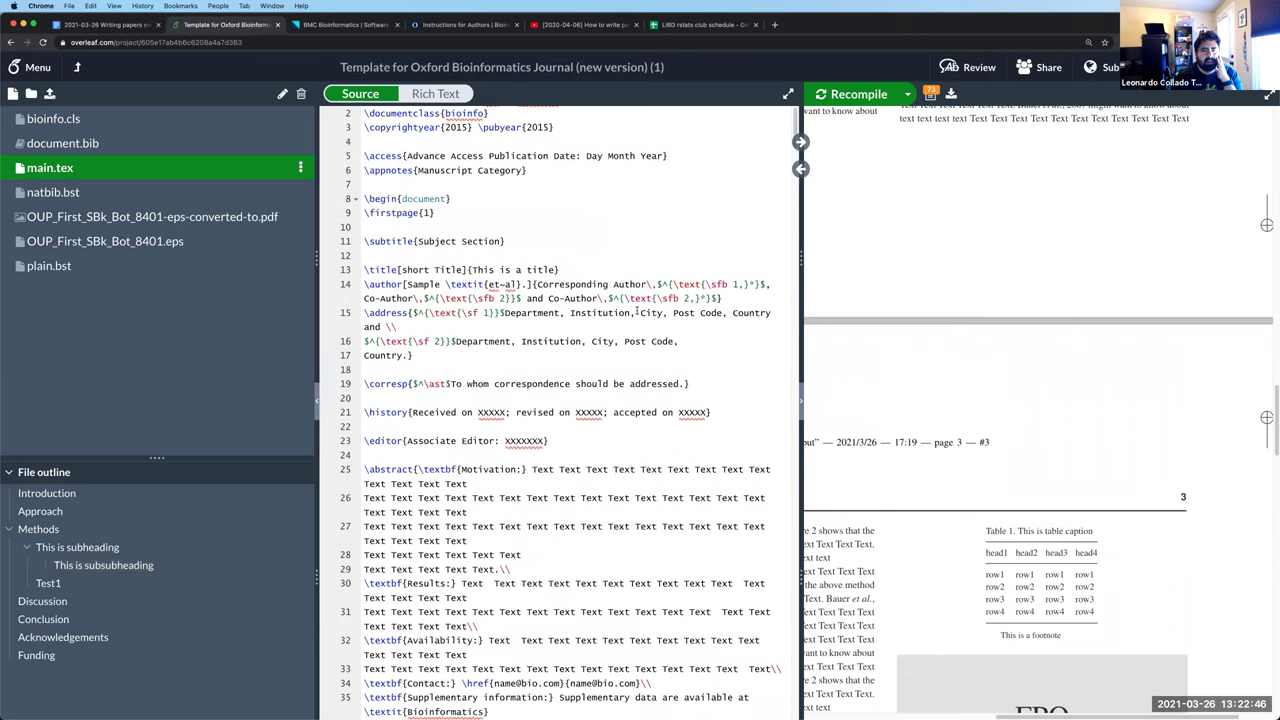
scroll(578, 265, "up", 1)
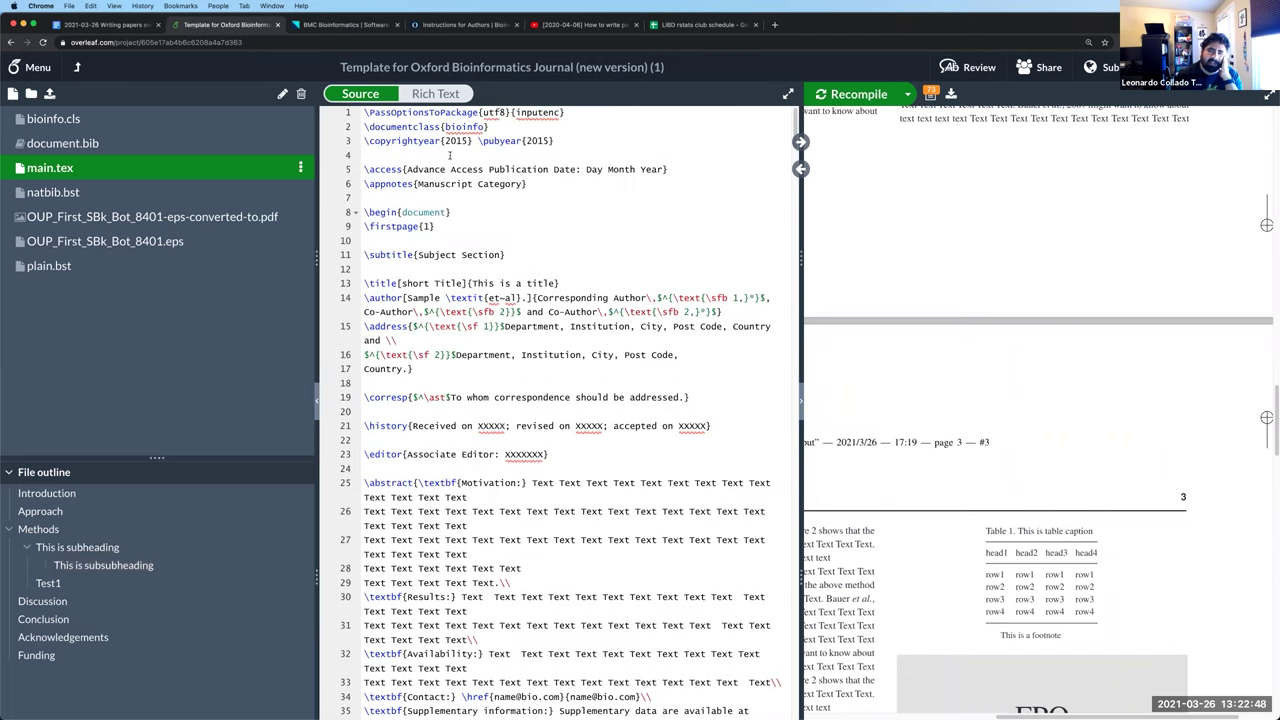
left_click(487, 233)
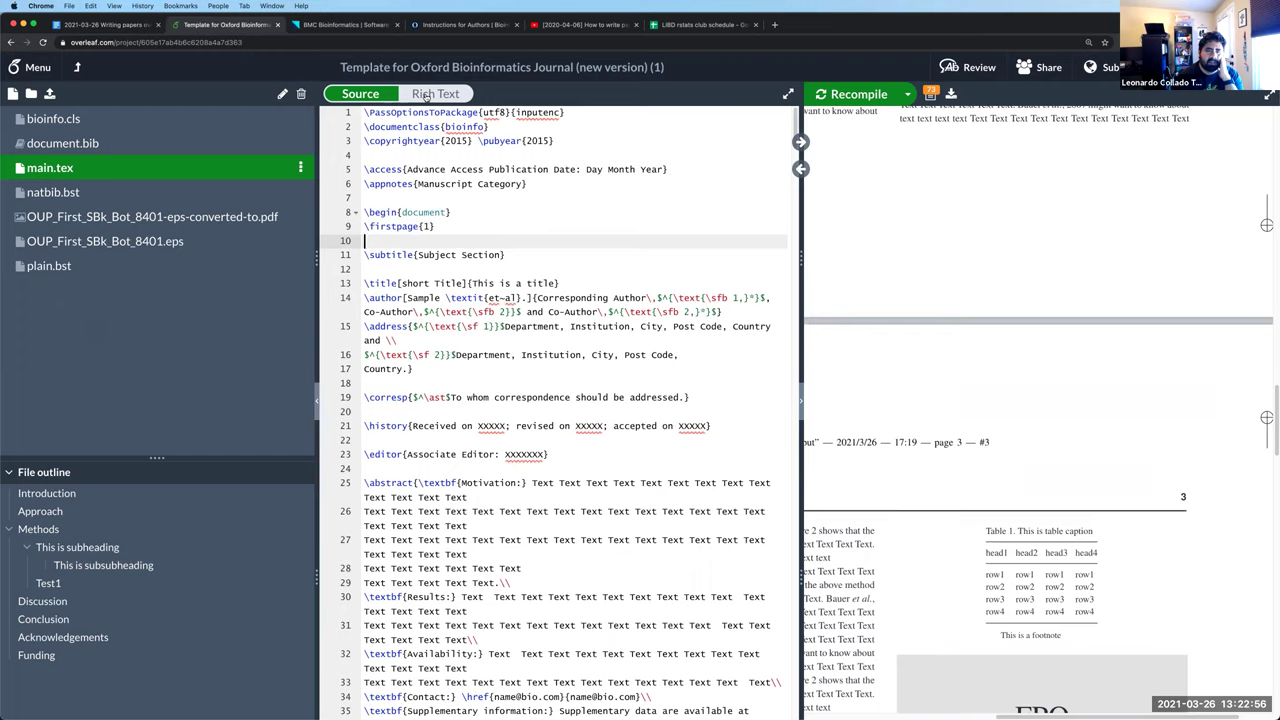
Switch main.tex to the Rich Text view and look through the formatted sections from the abstract to "This is subsubheading"
left_click(427, 95)
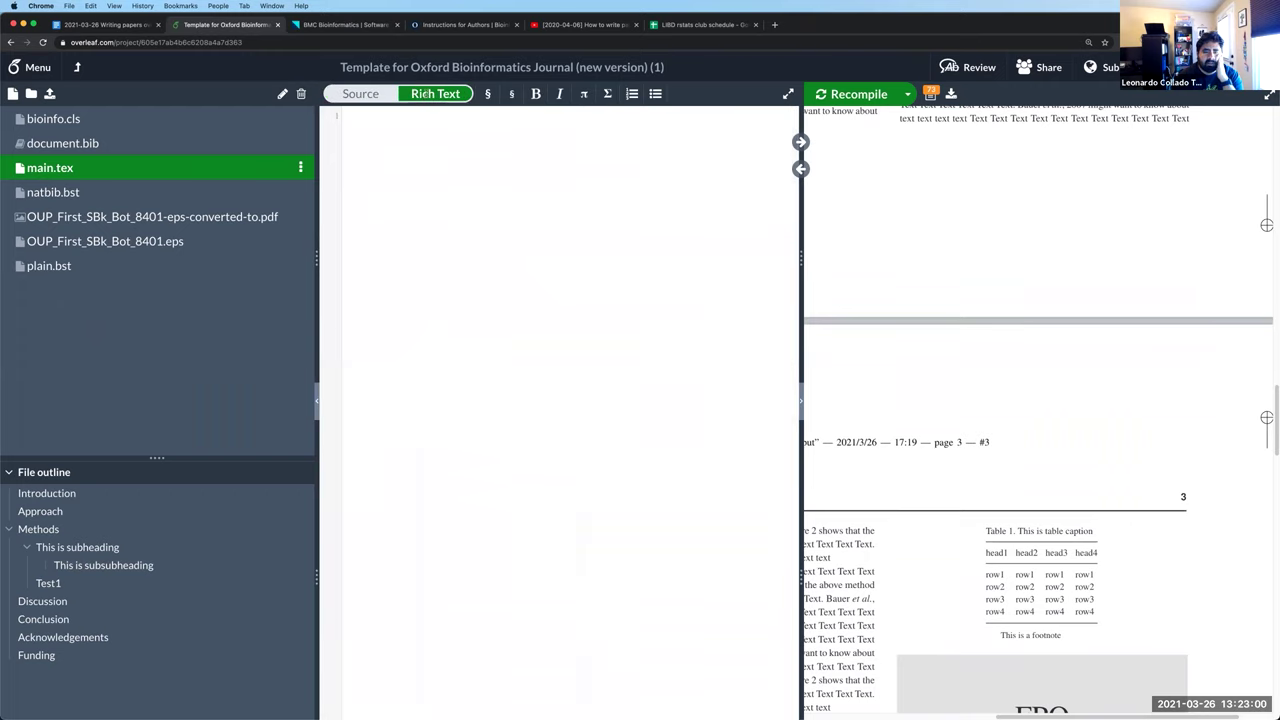
scroll(545, 325, "down", 4)
scroll(545, 325, "down", 5)
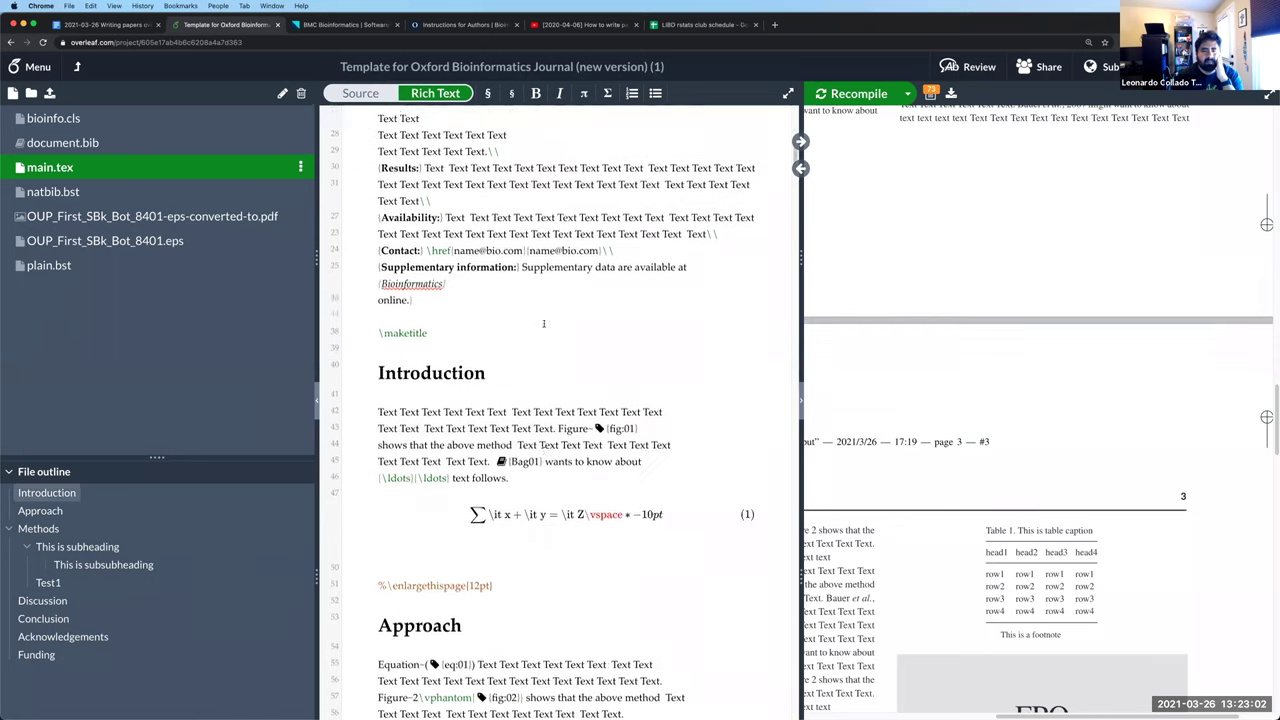
scroll(544, 323, "down", 7)
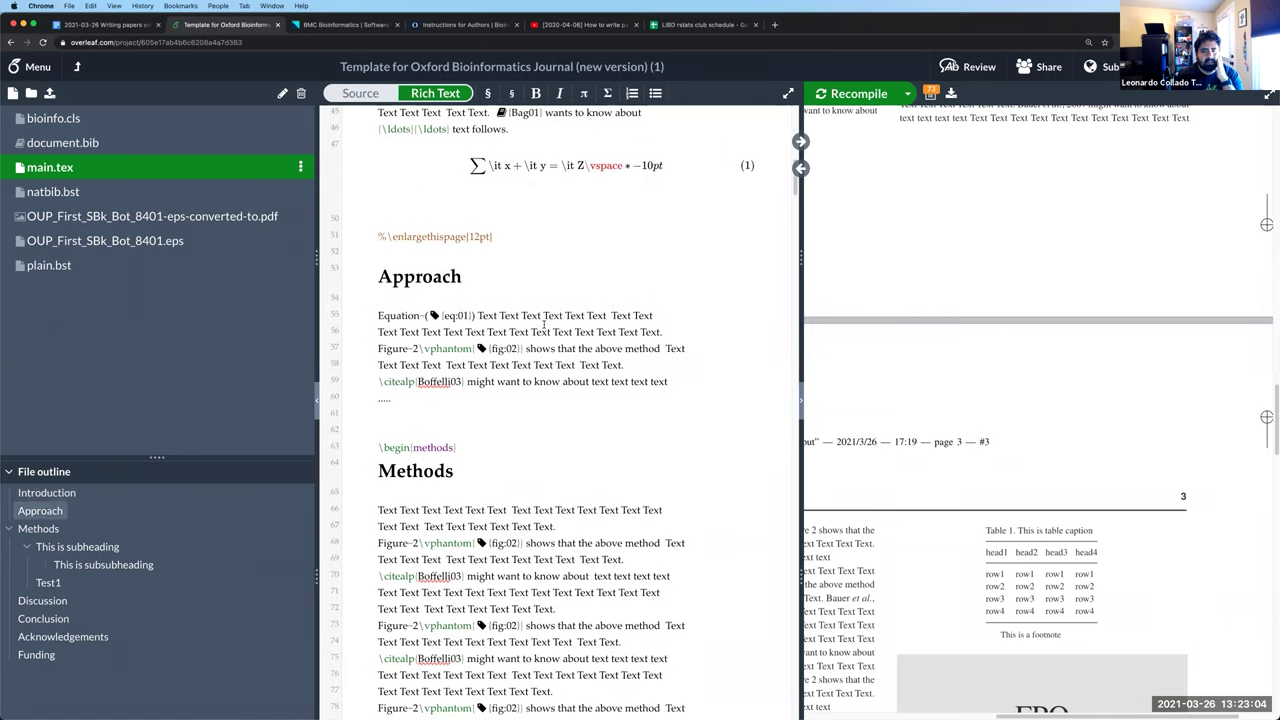
scroll(545, 325, "down", 4)
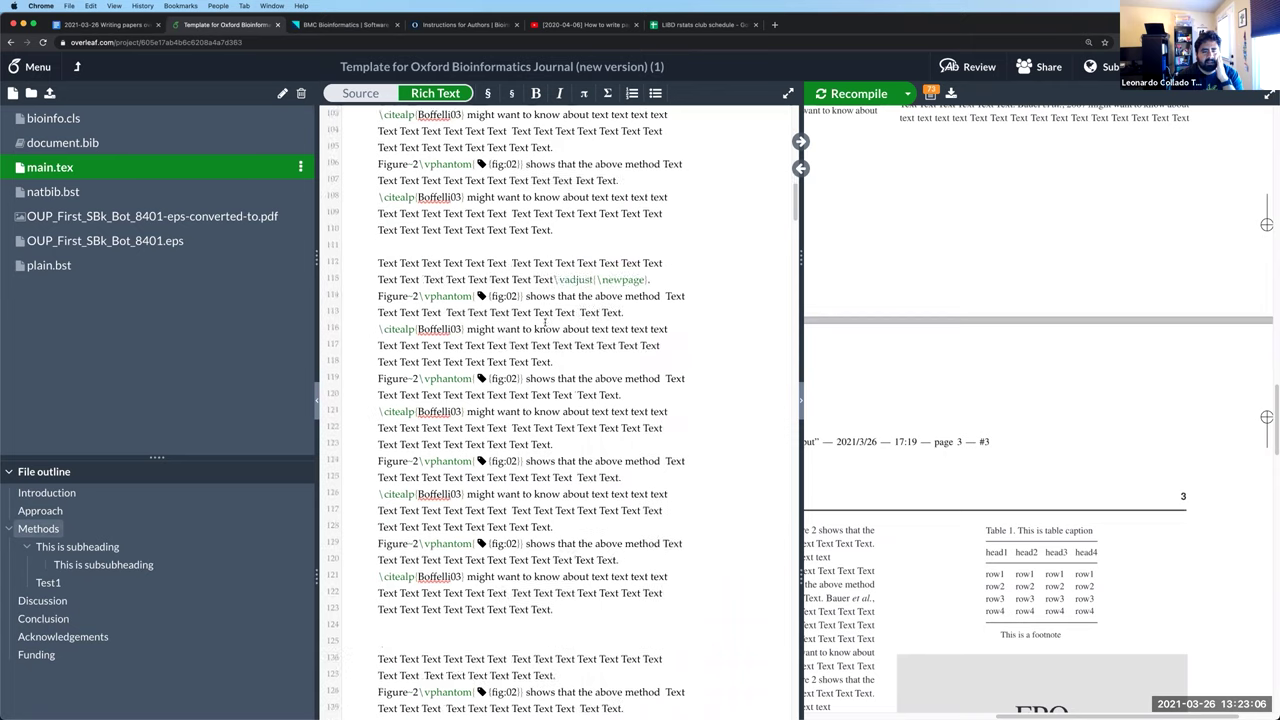
scroll(545, 325, "down", 5)
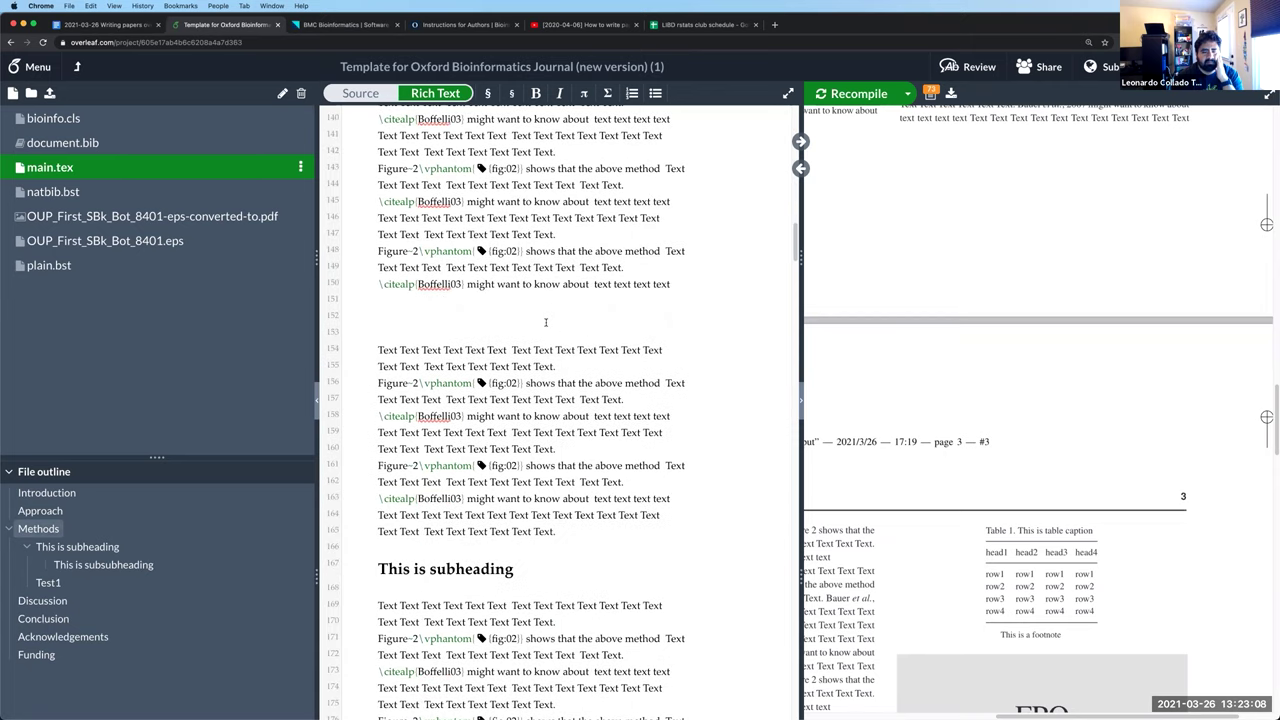
scroll(545, 322, "down", 7)
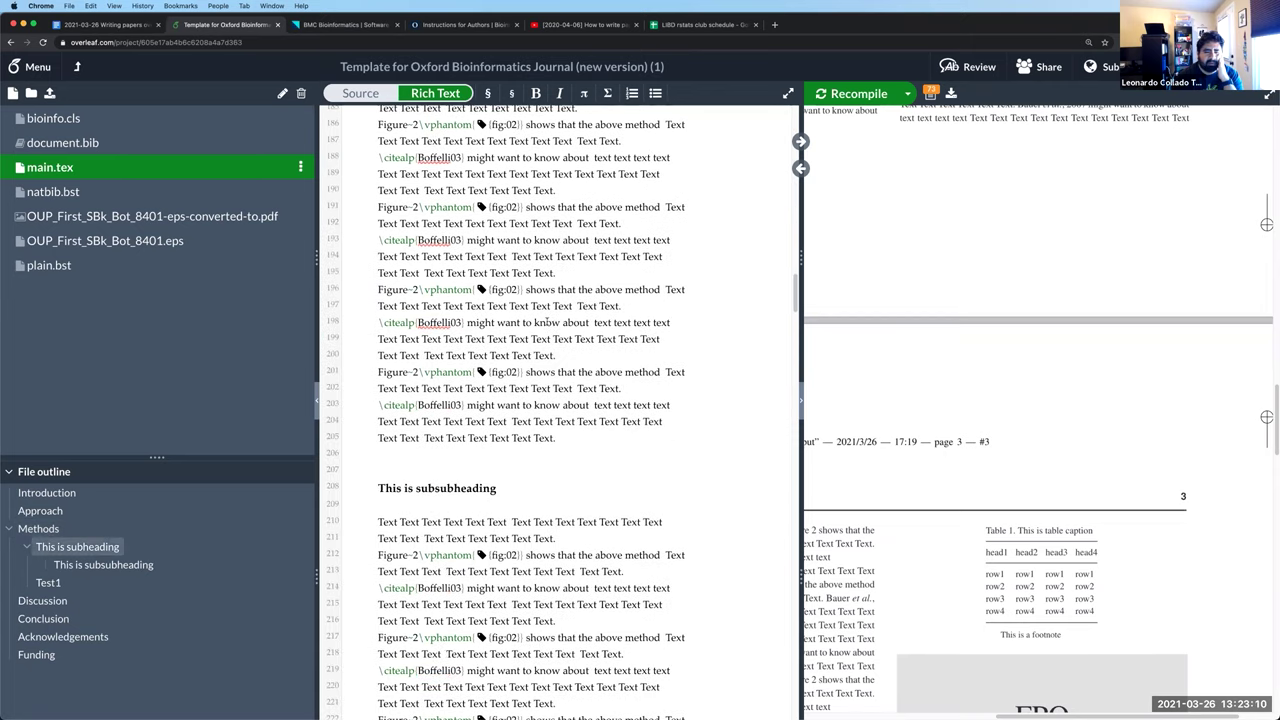
scroll(547, 322, "down", 3)
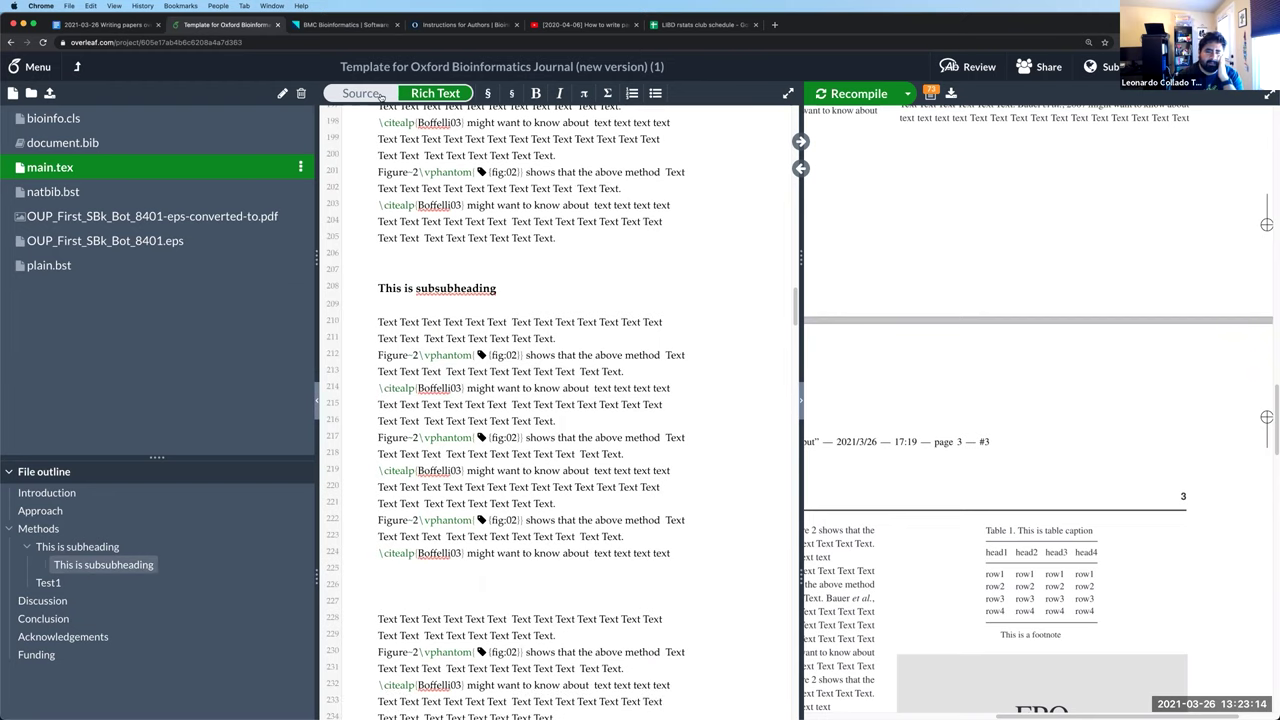
Switch main.tex back to the Source view, return to its start and place the cursor in the \begin{document} line
left_click(361, 93)
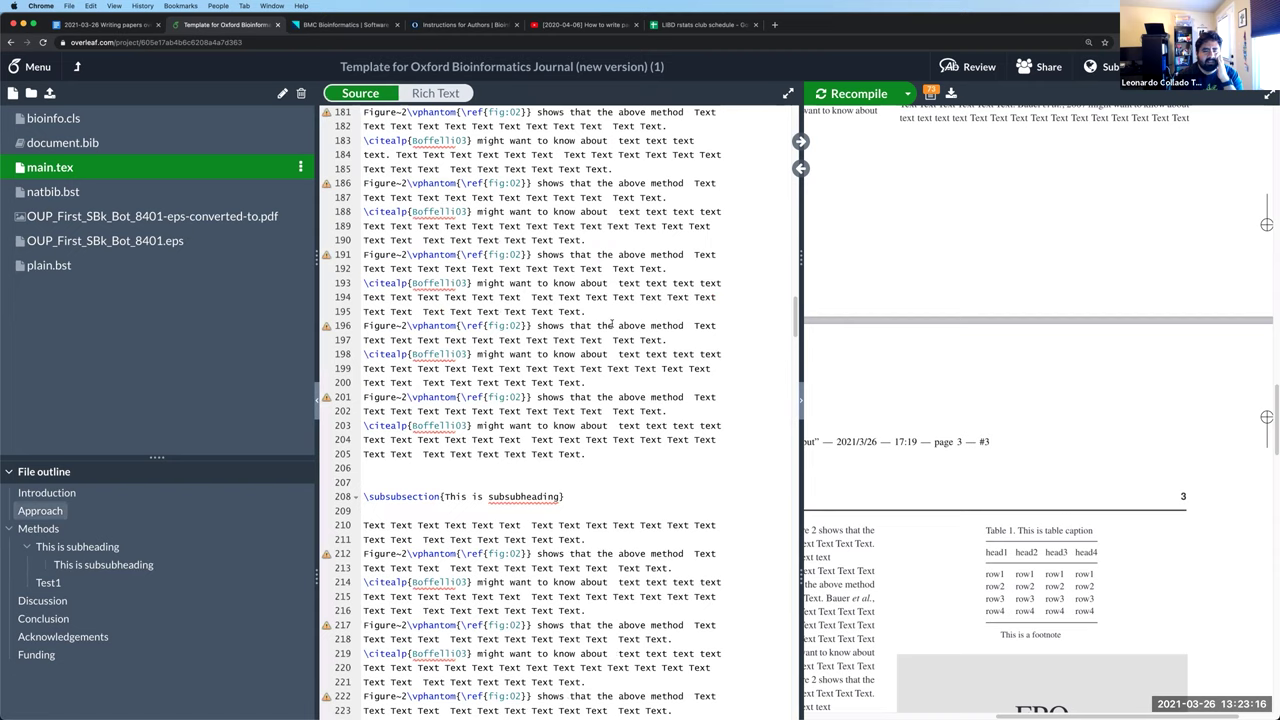
scroll(611, 322, "up", 8)
scroll(611, 322, "up", 15)
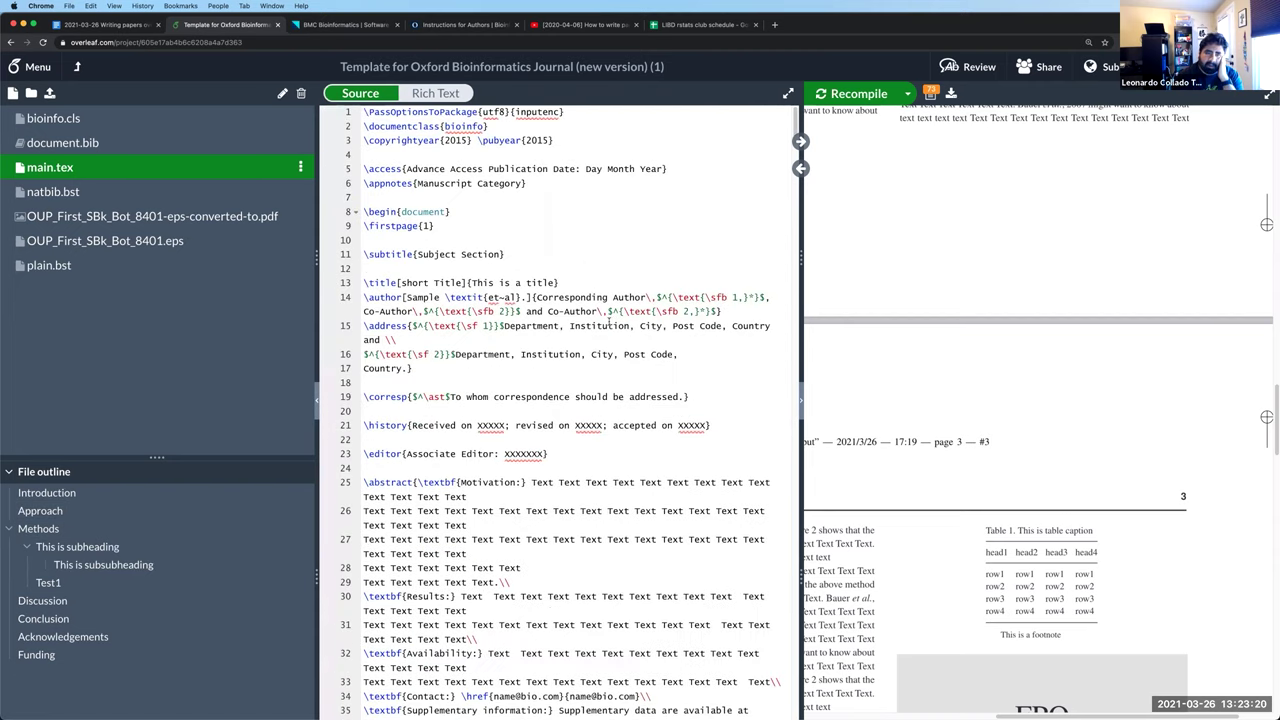
scroll(515, 162, "down", 1)
scroll(549, 211, "up", 1)
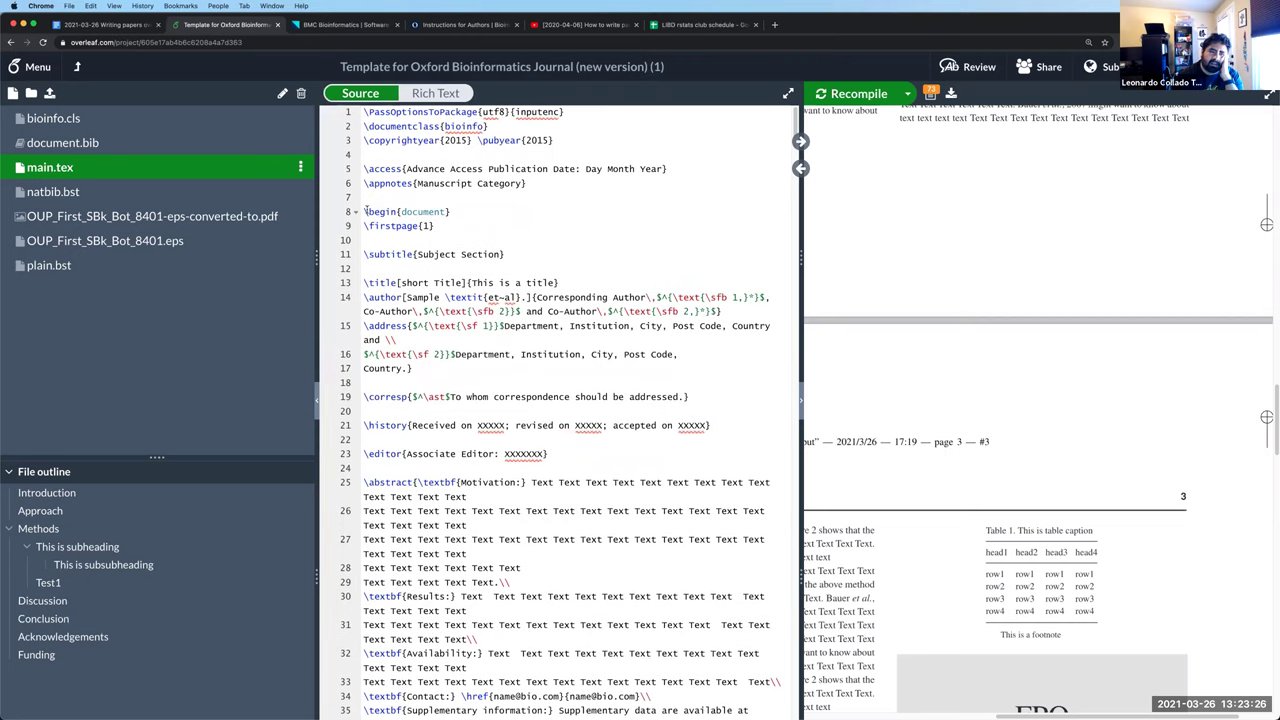
left_click(367, 211)
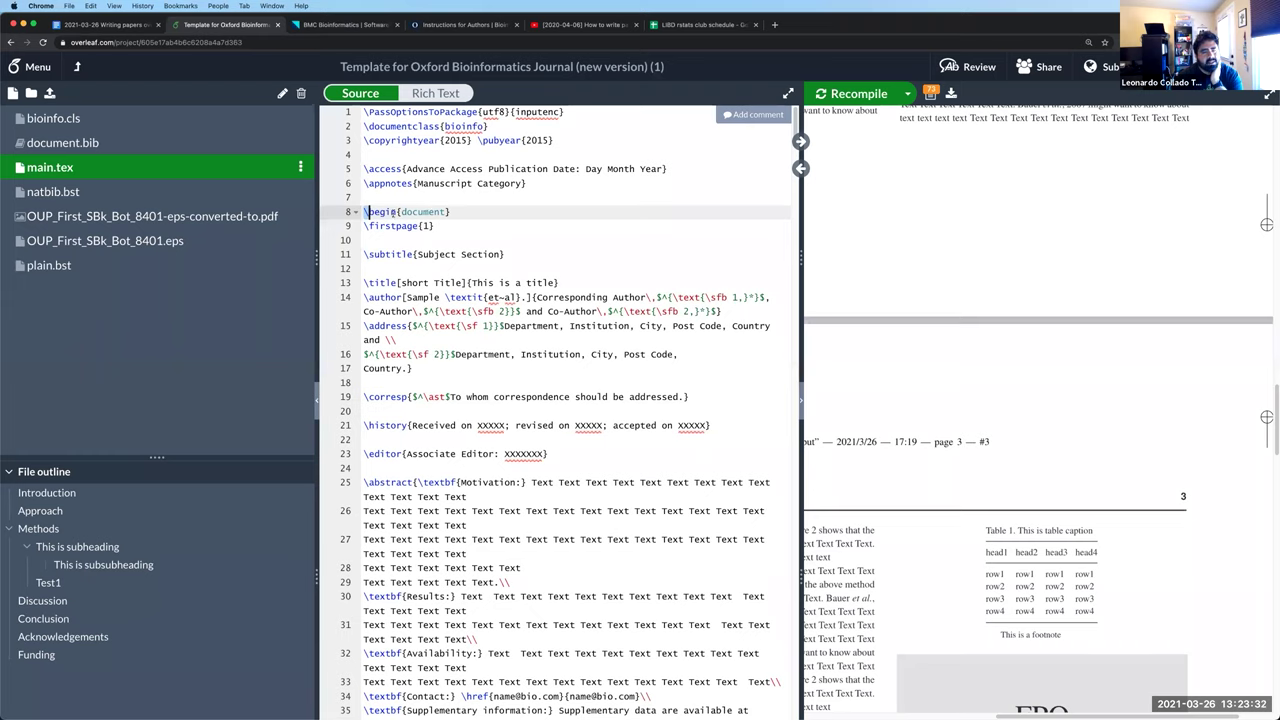
Point out the document argument of \begin{document}, and the short title and title arguments of \title on line 13
left_click(401, 212)
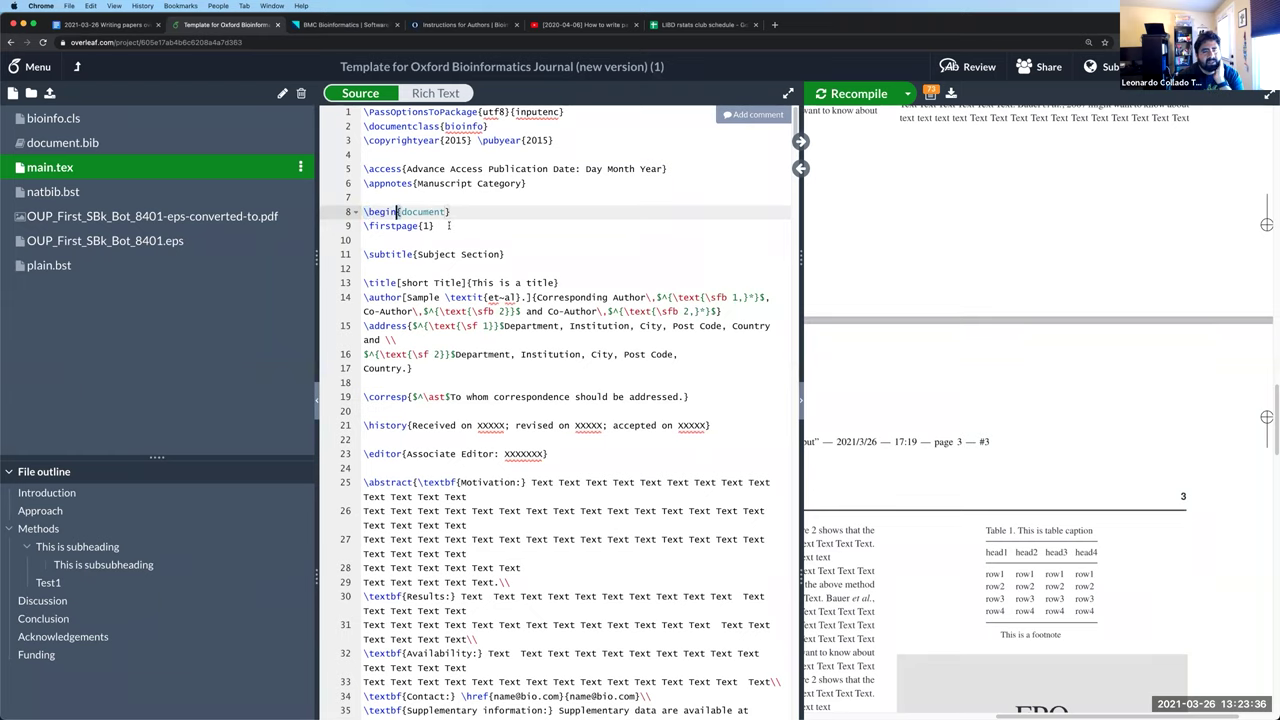
left_click(455, 212)
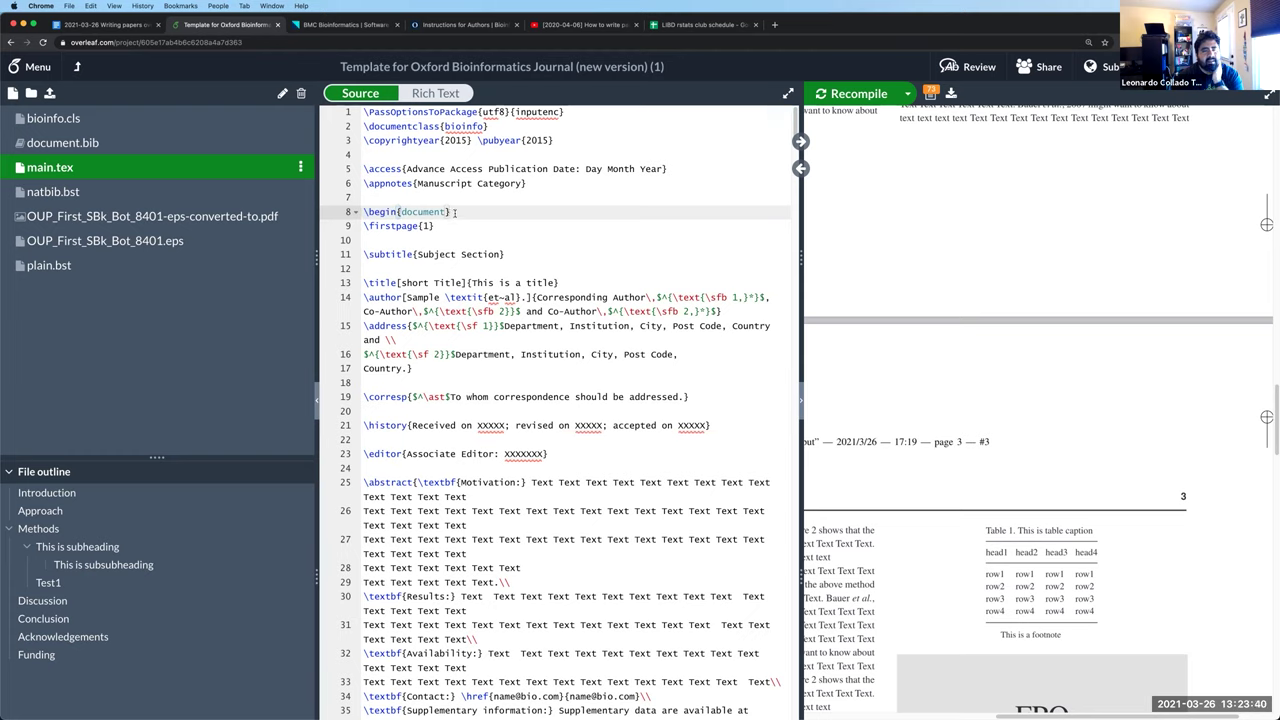
left_click_drag(449, 212, 401, 212)
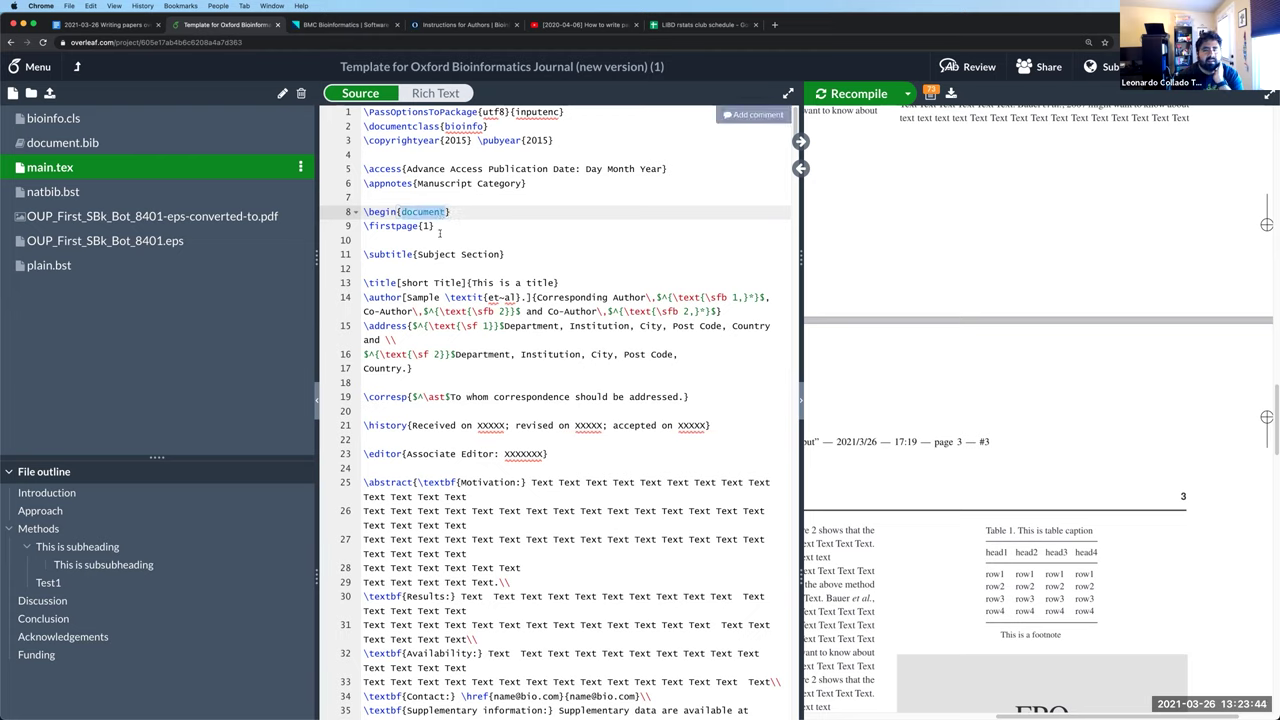
left_click(439, 233)
left_click_drag(397, 283, 467, 283)
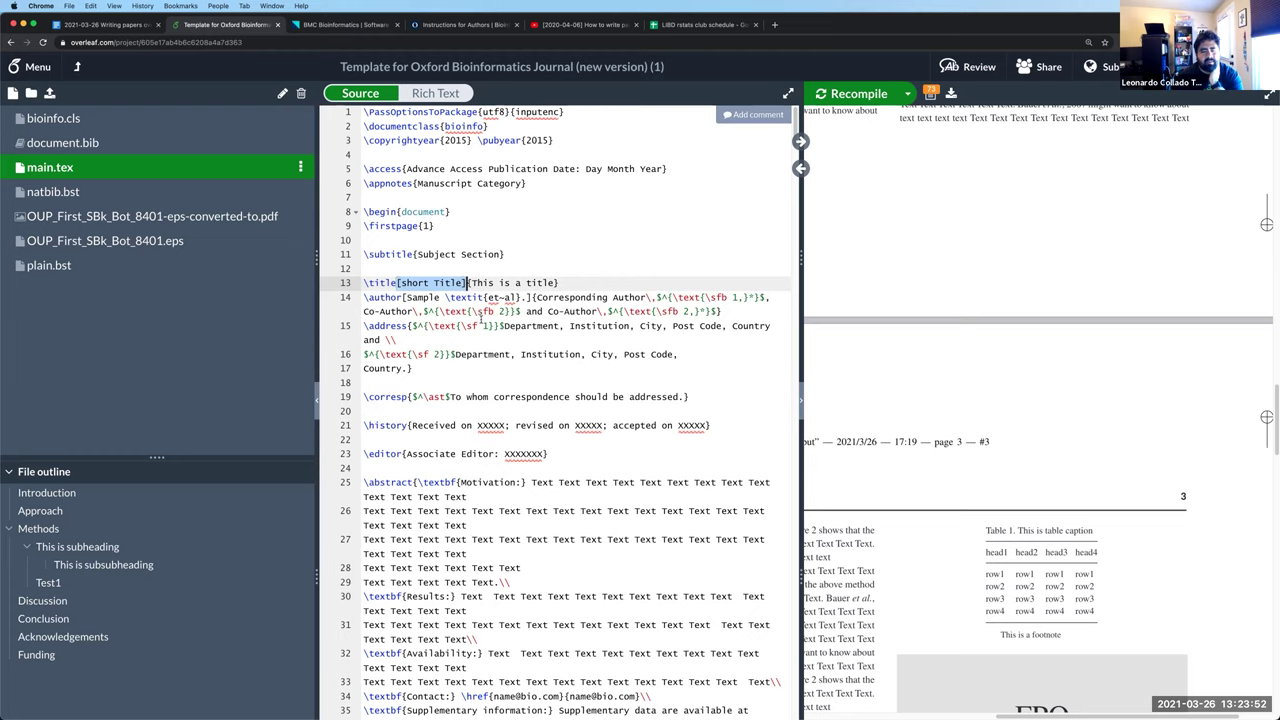
left_click(556, 283)
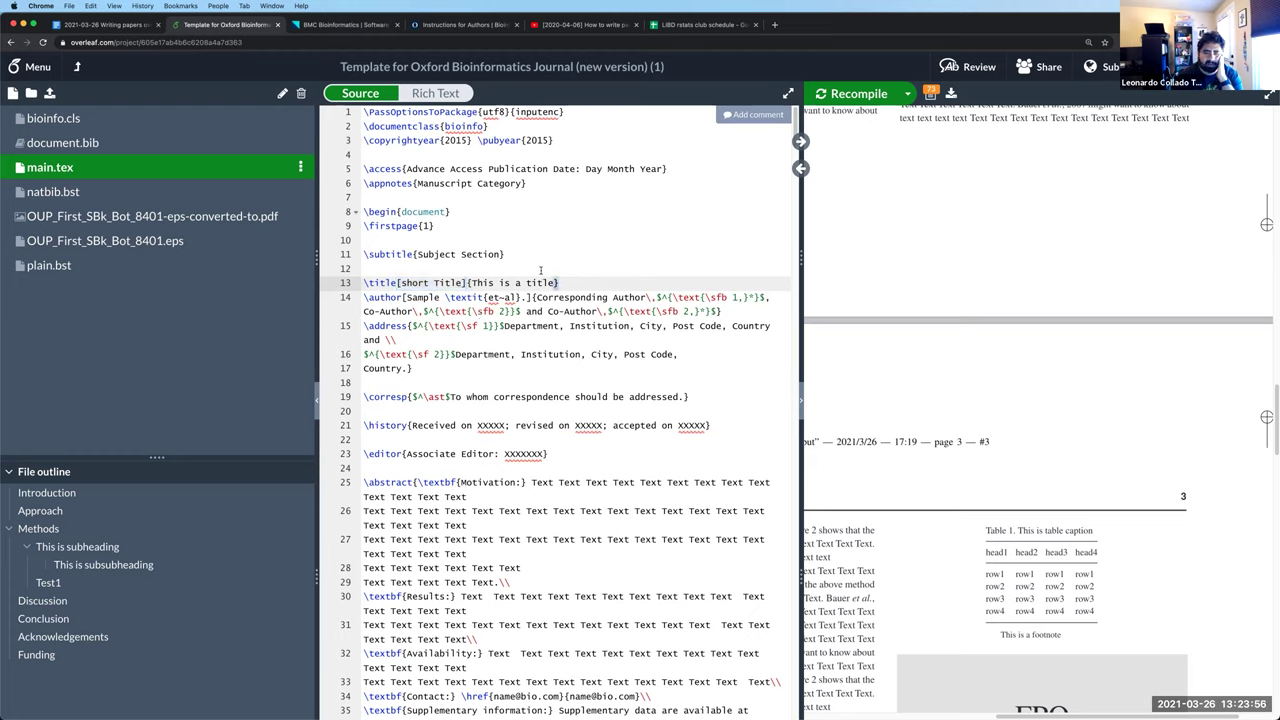
Look over the \abstract block in main.tex, highlighting the \abstract command and its Motivation and Results labels, and move to Availability
scroll(535, 271, "down", 3)
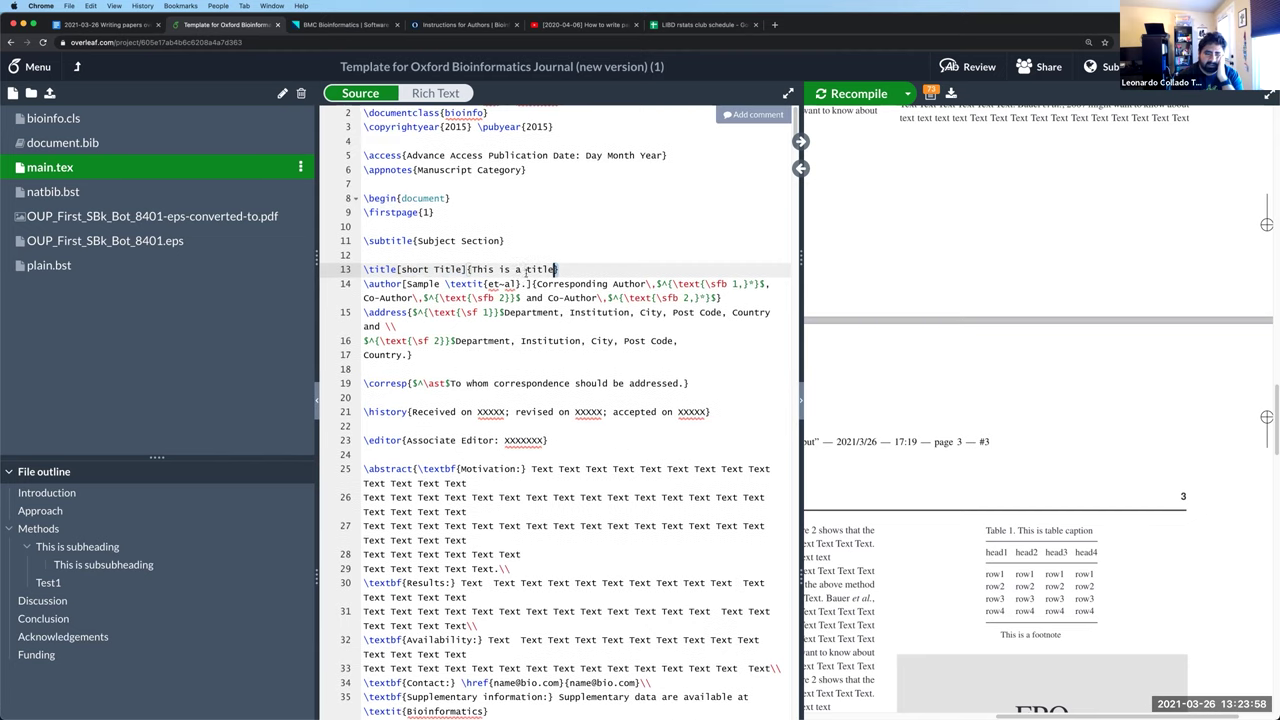
scroll(519, 270, "down", 1)
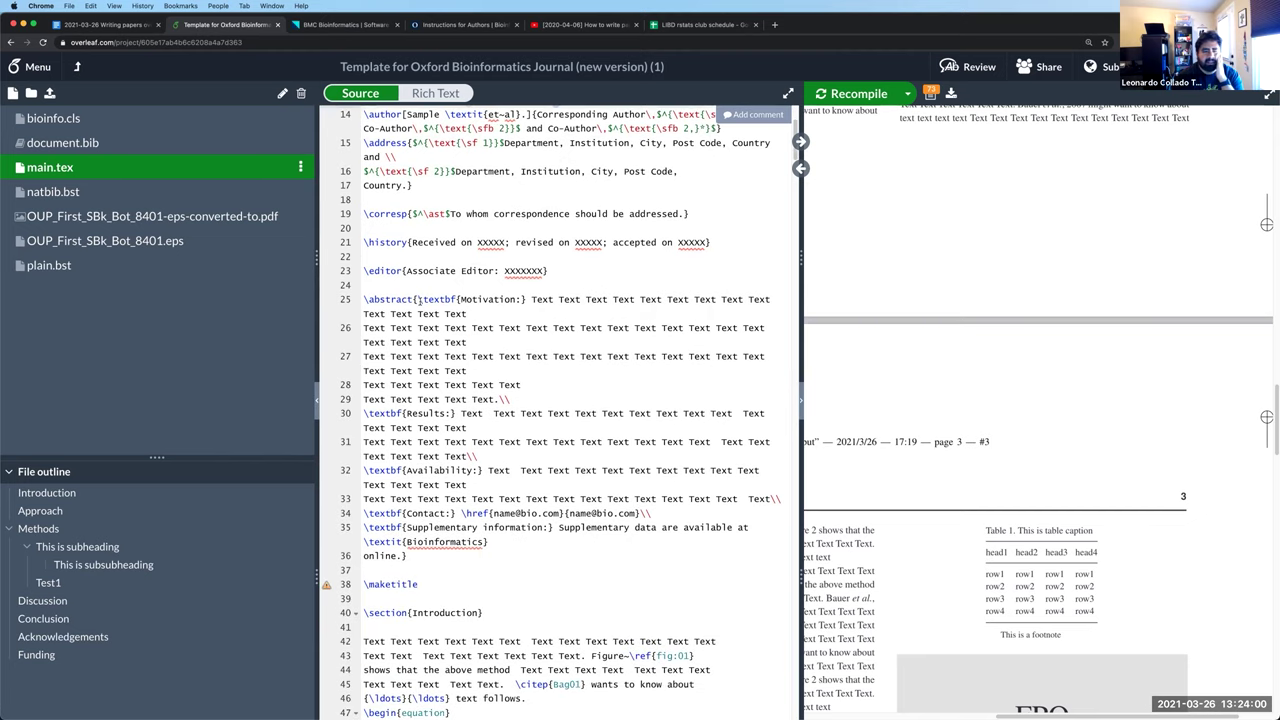
left_click(407, 299)
double_click(407, 299)
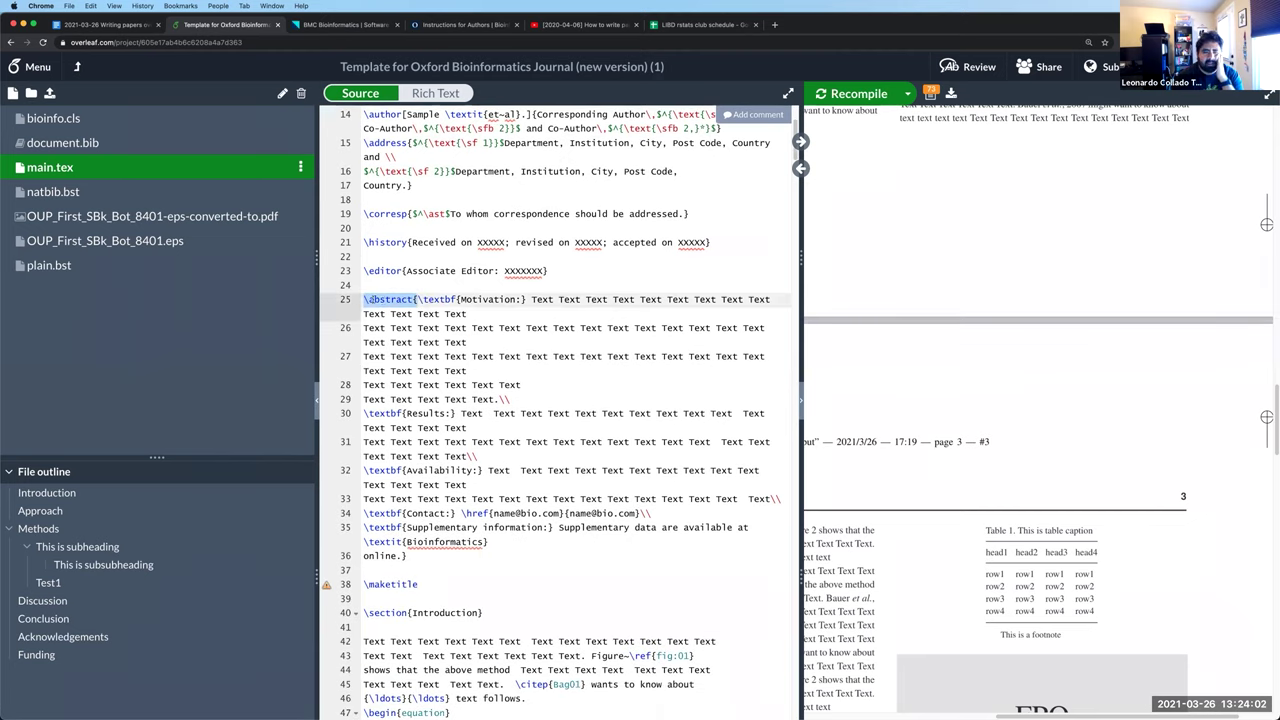
left_click(470, 313)
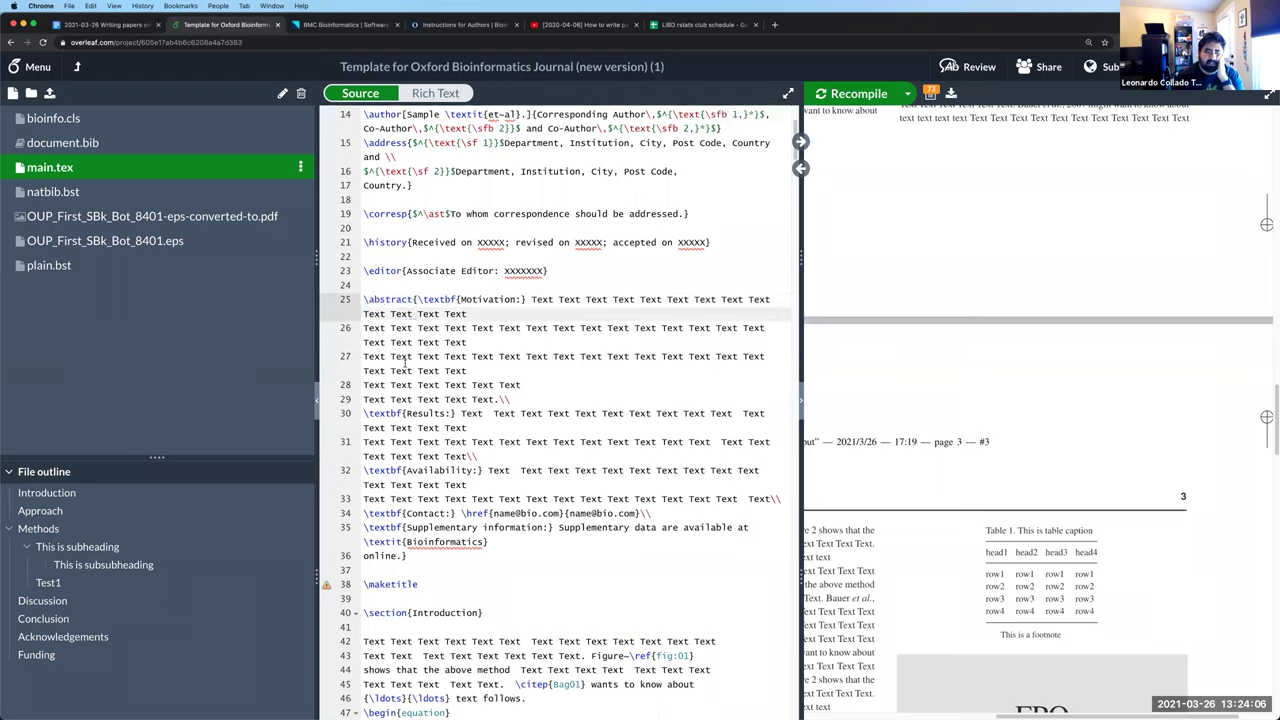
left_click_drag(460, 299, 494, 299)
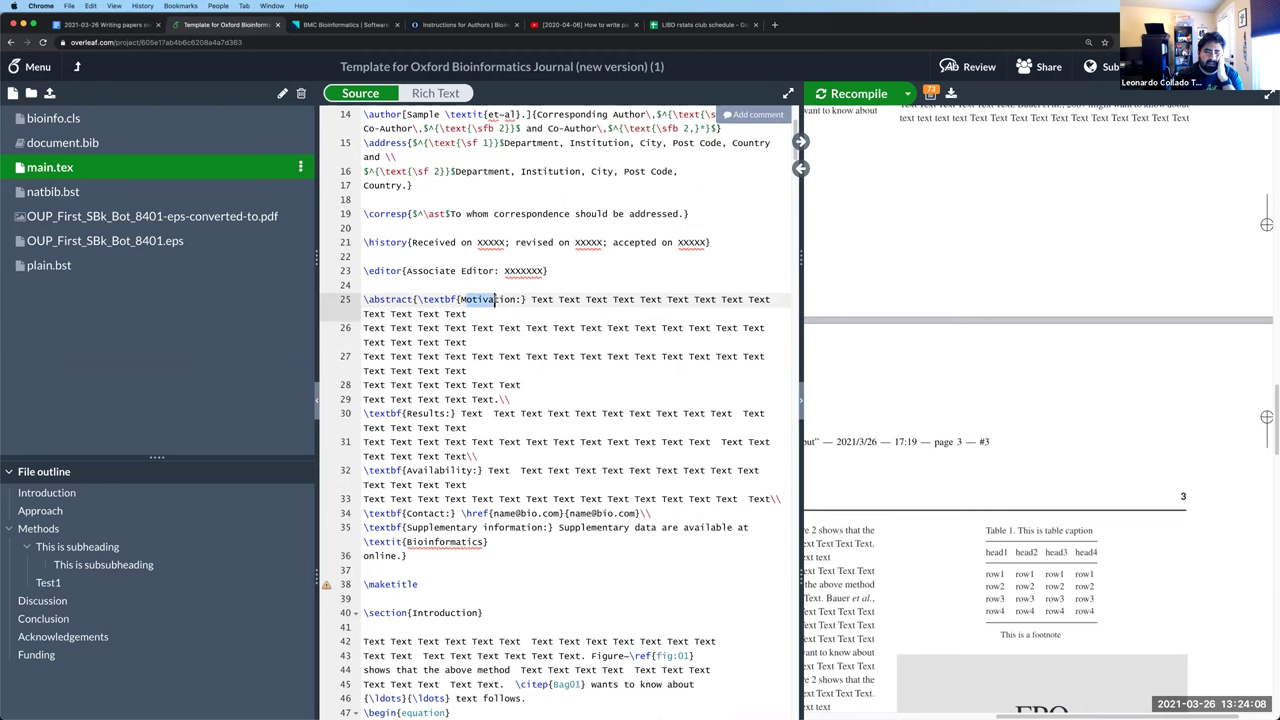
left_click_drag(408, 413, 430, 413)
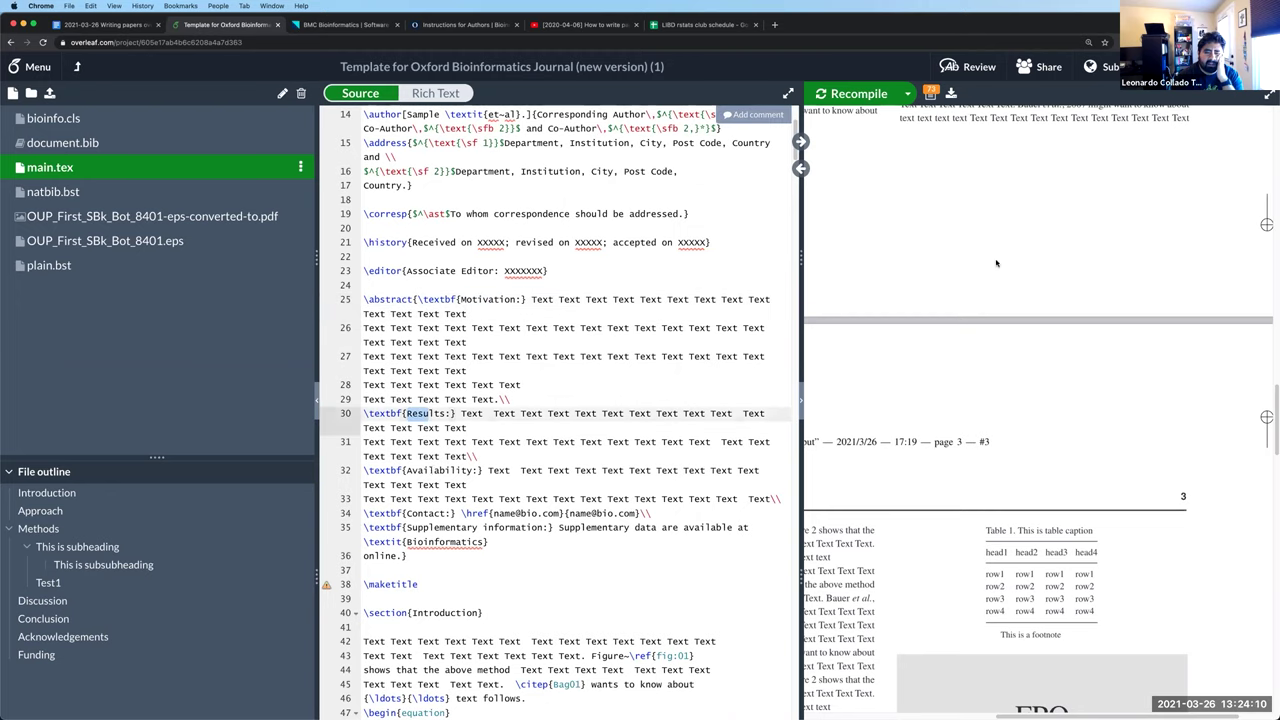
key("Down")
key("Down")
key("Down")
key("Down")
Return the PDF preview to page 1 and bring the title block and abstract into full view
scroll(1077, 222, "up", 4)
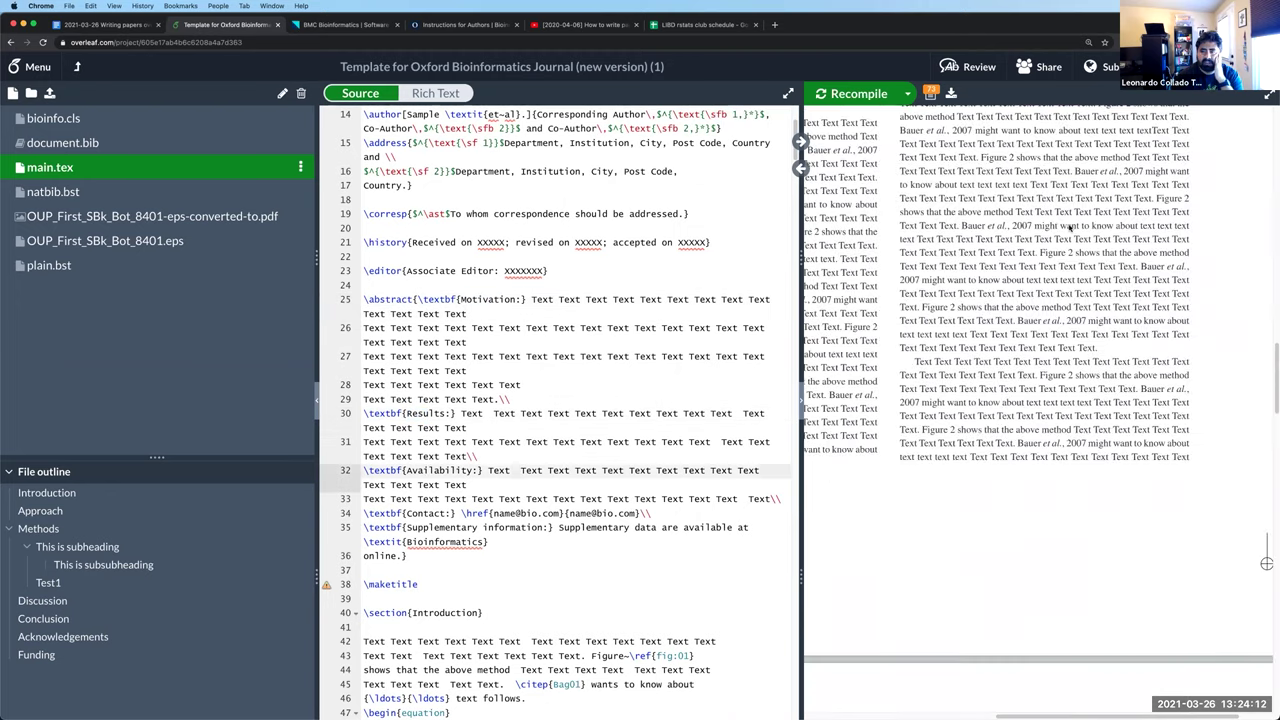
scroll(1069, 227, "up", 5)
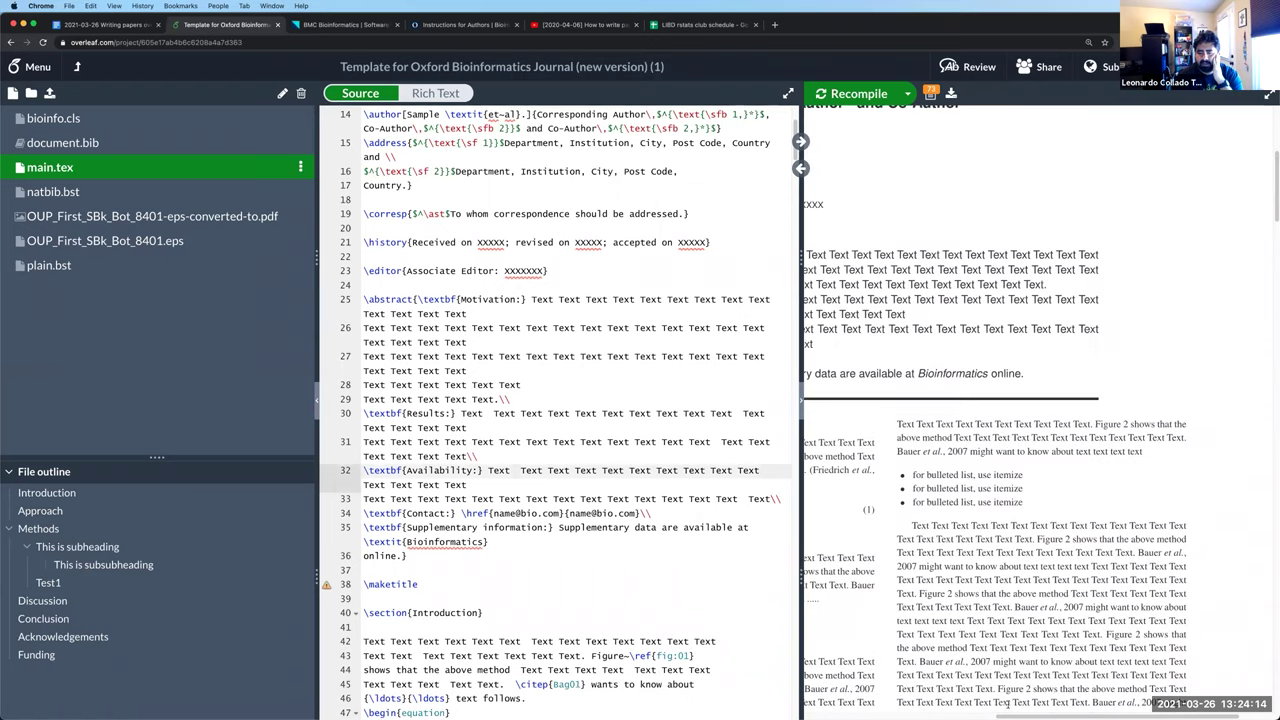
scroll(1007, 704, "up", 3)
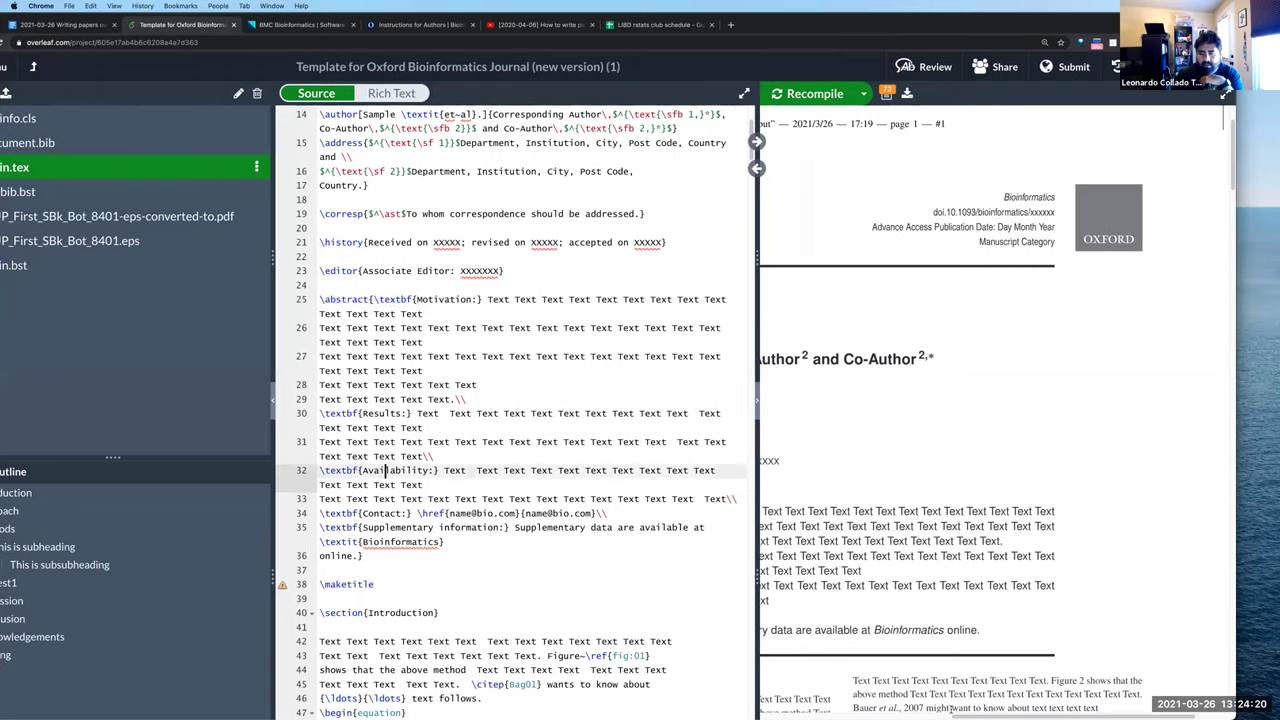
scroll(935, 711, "left", 5)
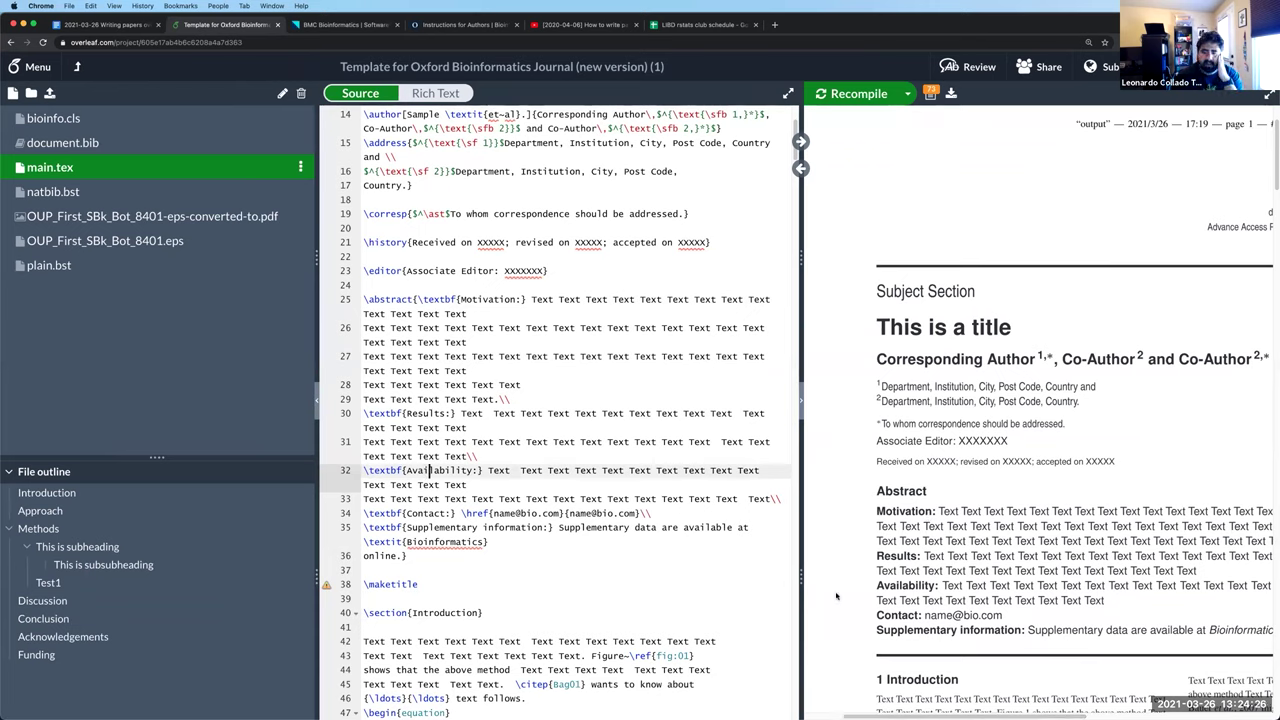
Replace the placeholder text after Motivation in the abstract with TODO, keeping the \\ line break
left_click(492, 386)
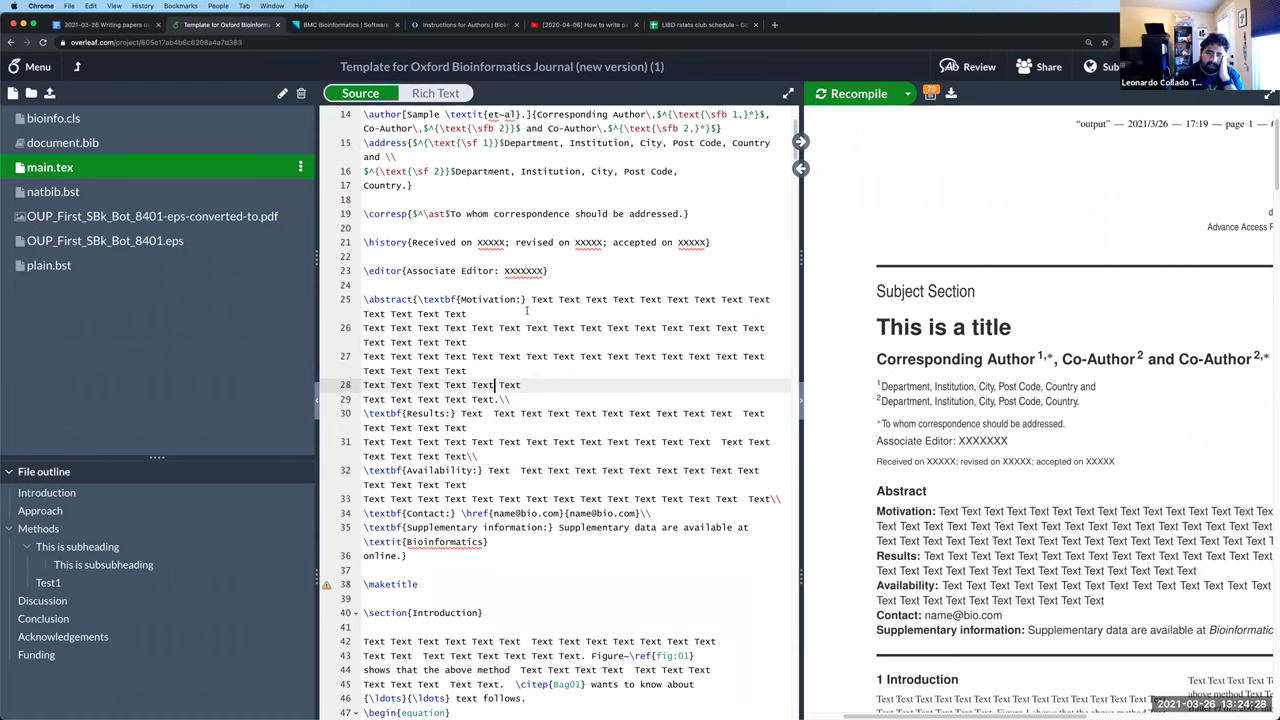
left_click_drag(531, 299, 524, 376)
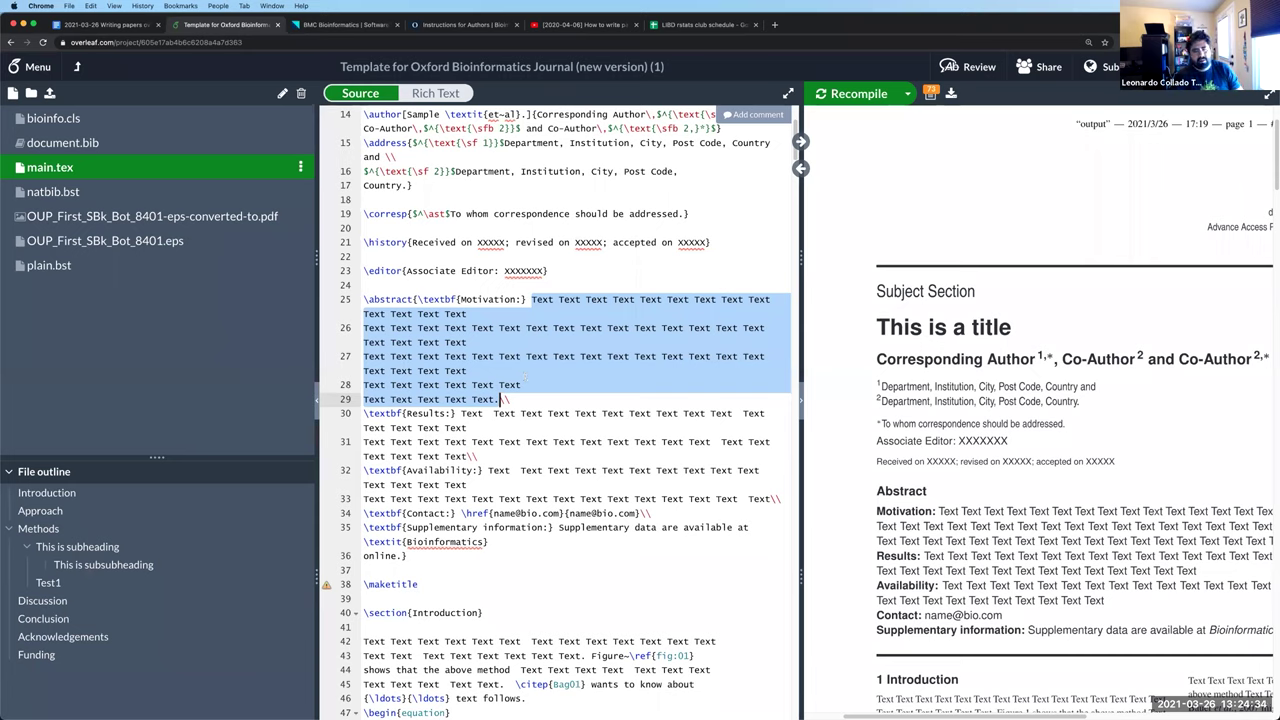
type("TODO\\\\")
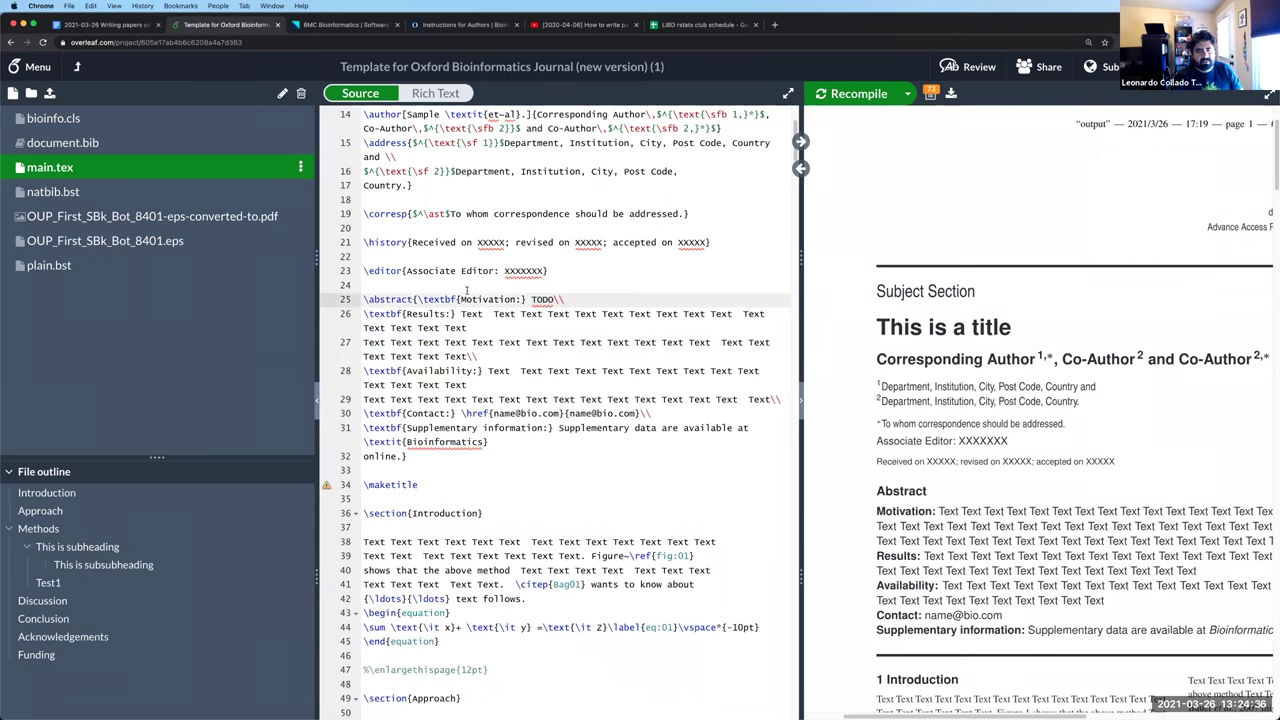
Replace the abstract's Results placeholder text with the presenter's first name followed by "at the R club" and recompile the PDF
left_click_drag(461, 313, 466, 356)
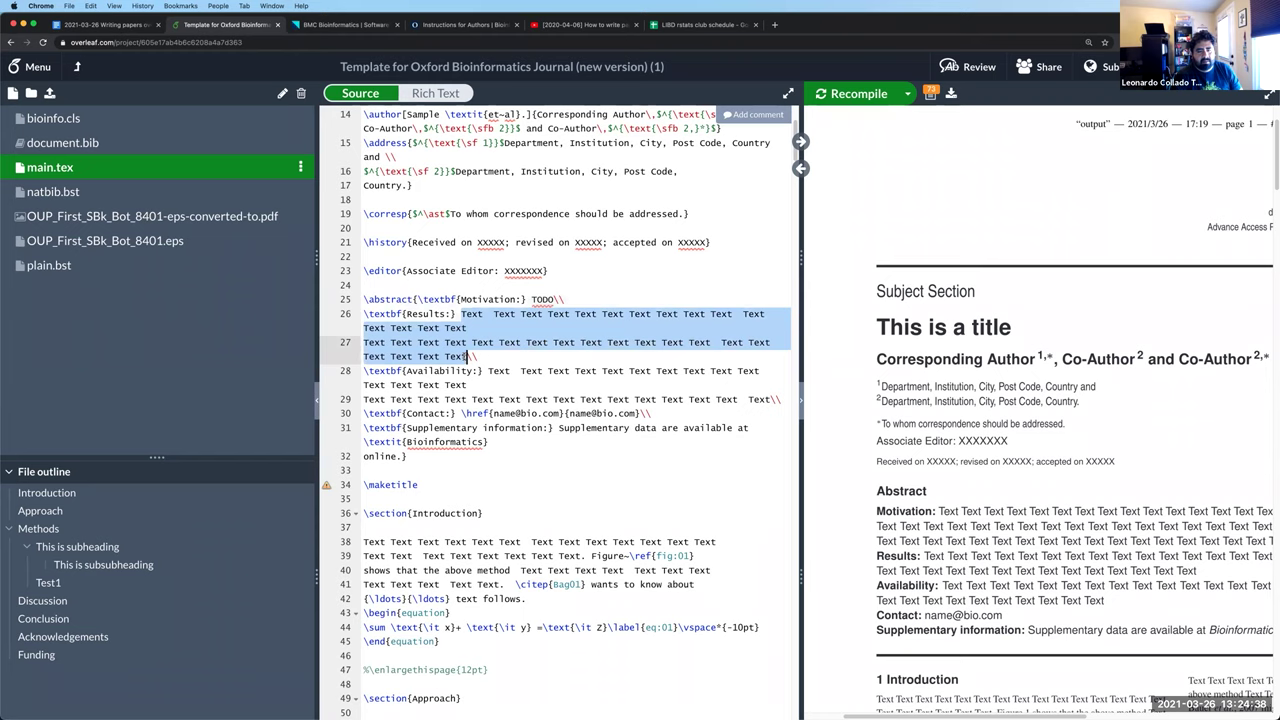
type("at the R club\\\\")
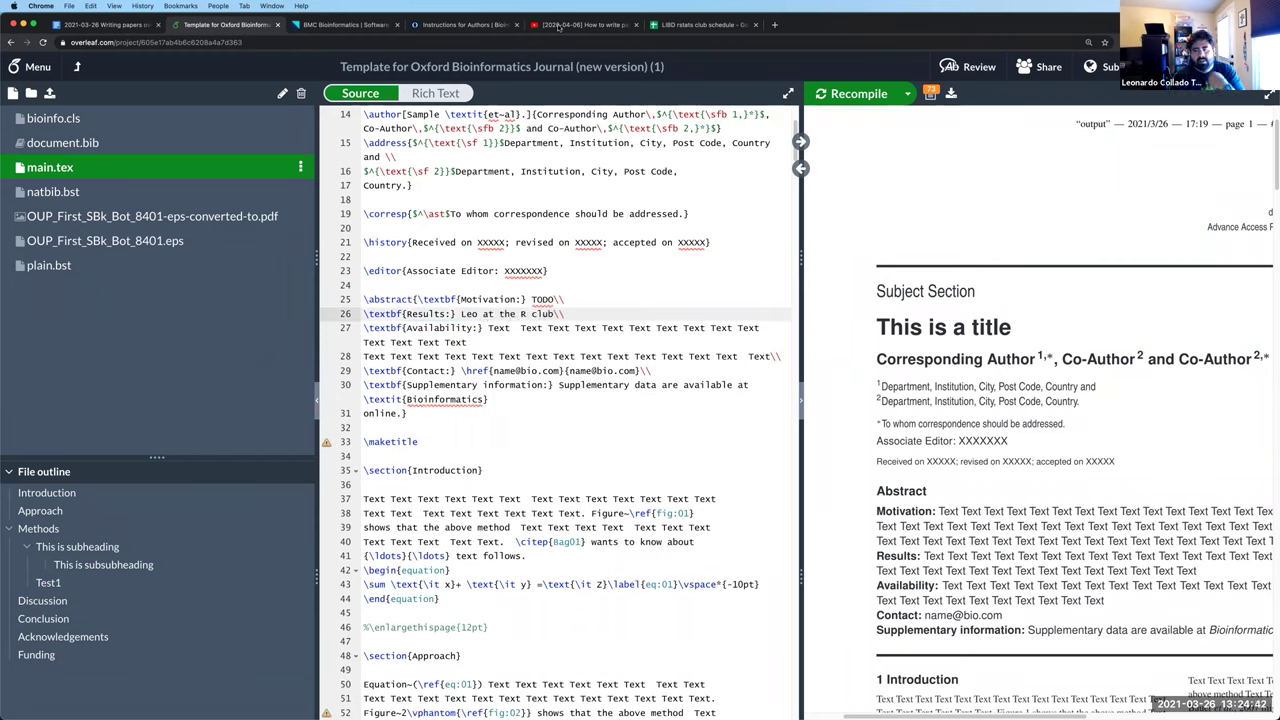
left_click(868, 94)
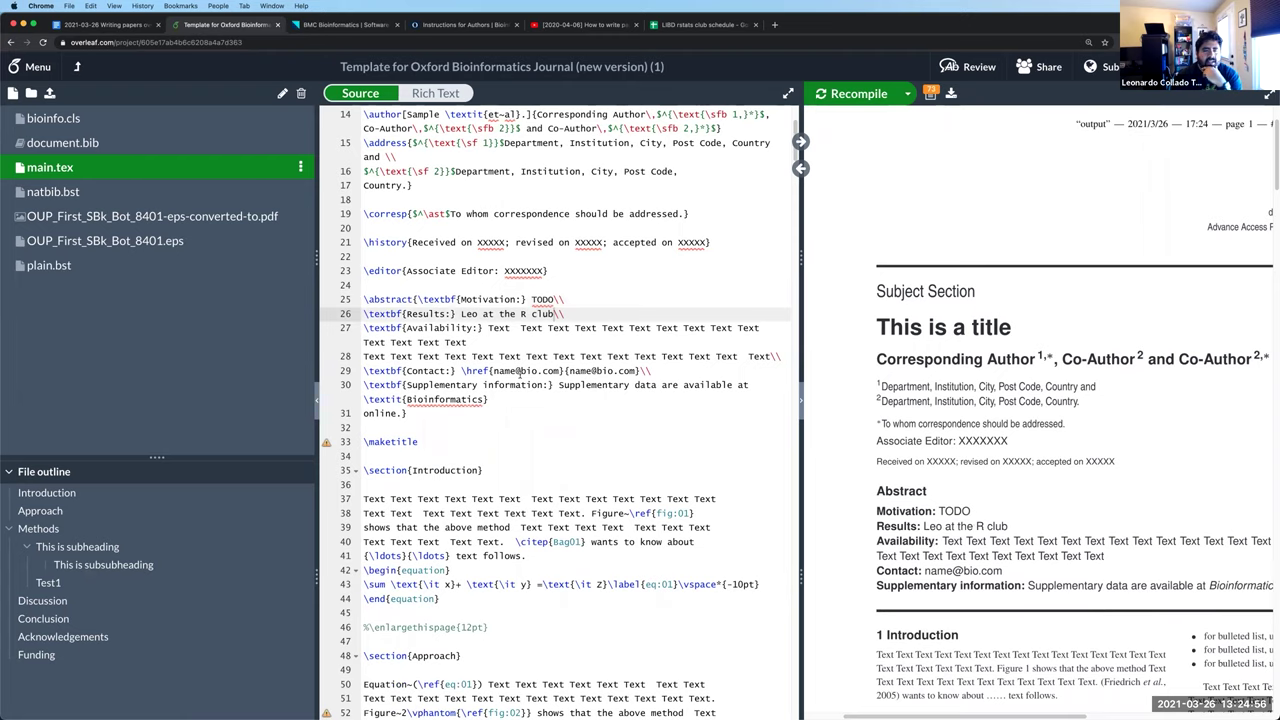
Examine the \textbf command in the abstract and the \citep{Bag01} citation in the Introduction, comparing it with the PDF and selecting its key Bag01
scroll(448, 299, "down", 2)
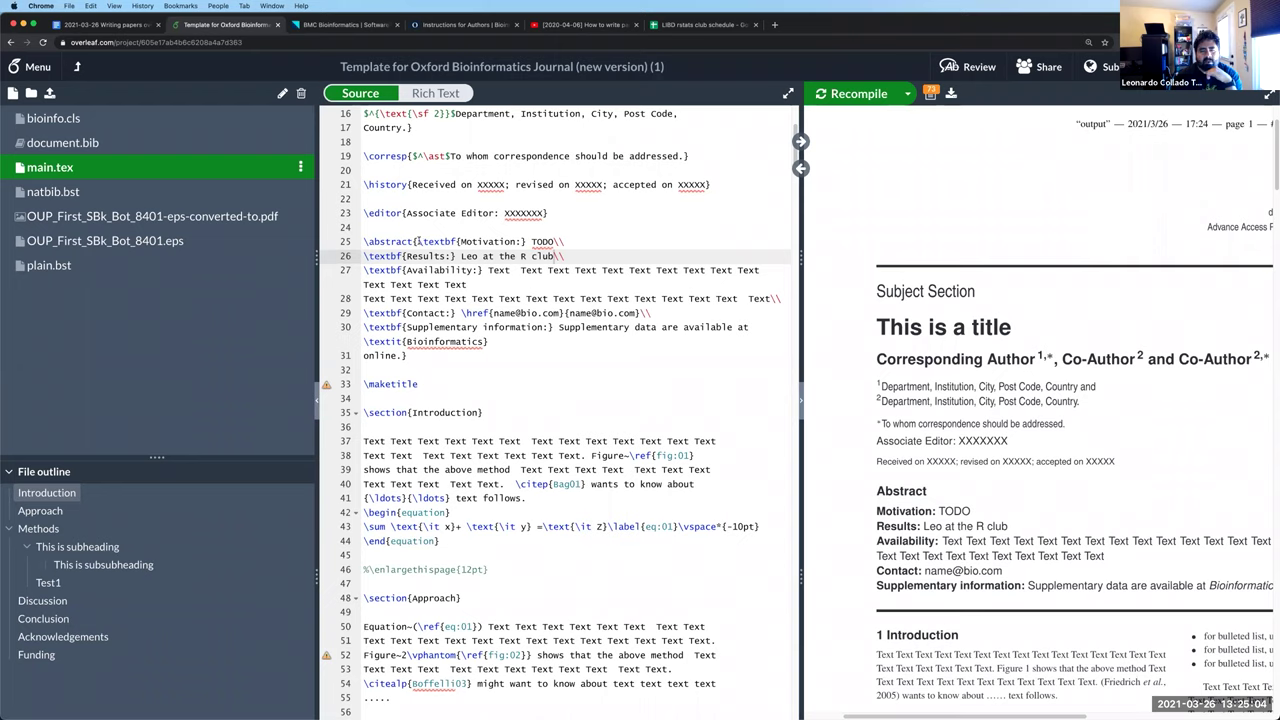
left_click_drag(419, 241, 459, 242)
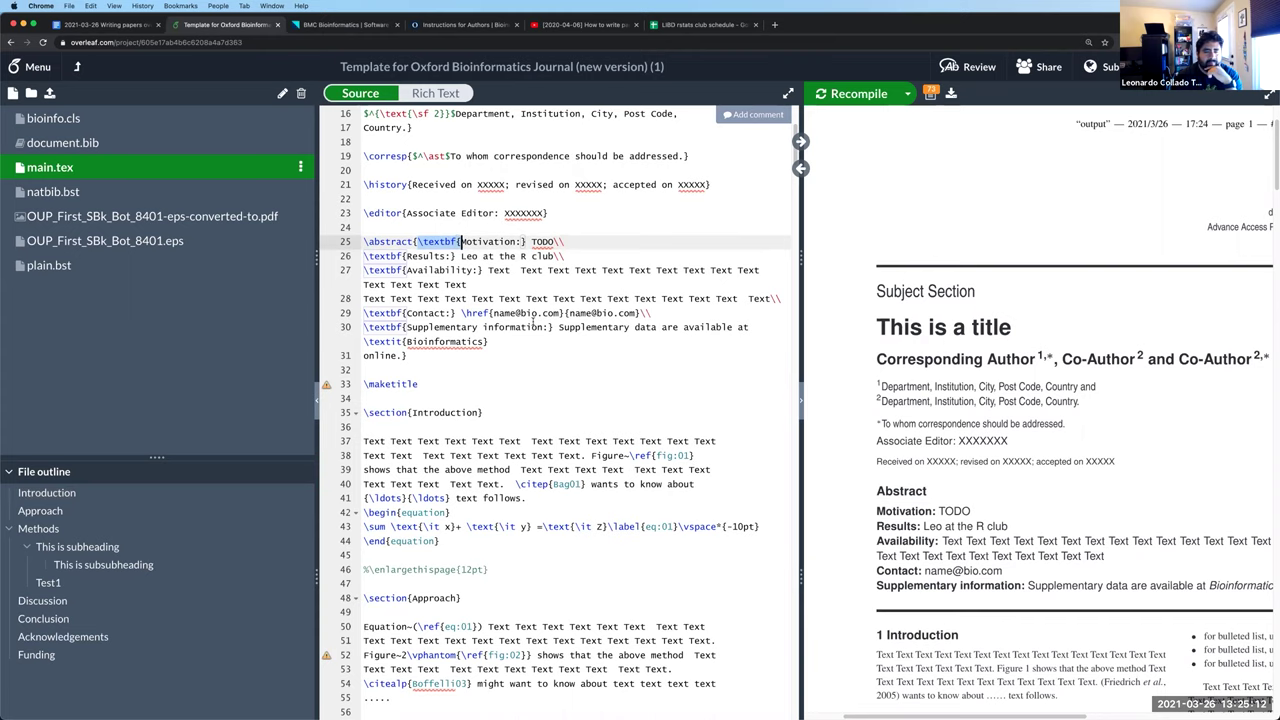
scroll(534, 321, "down", 5)
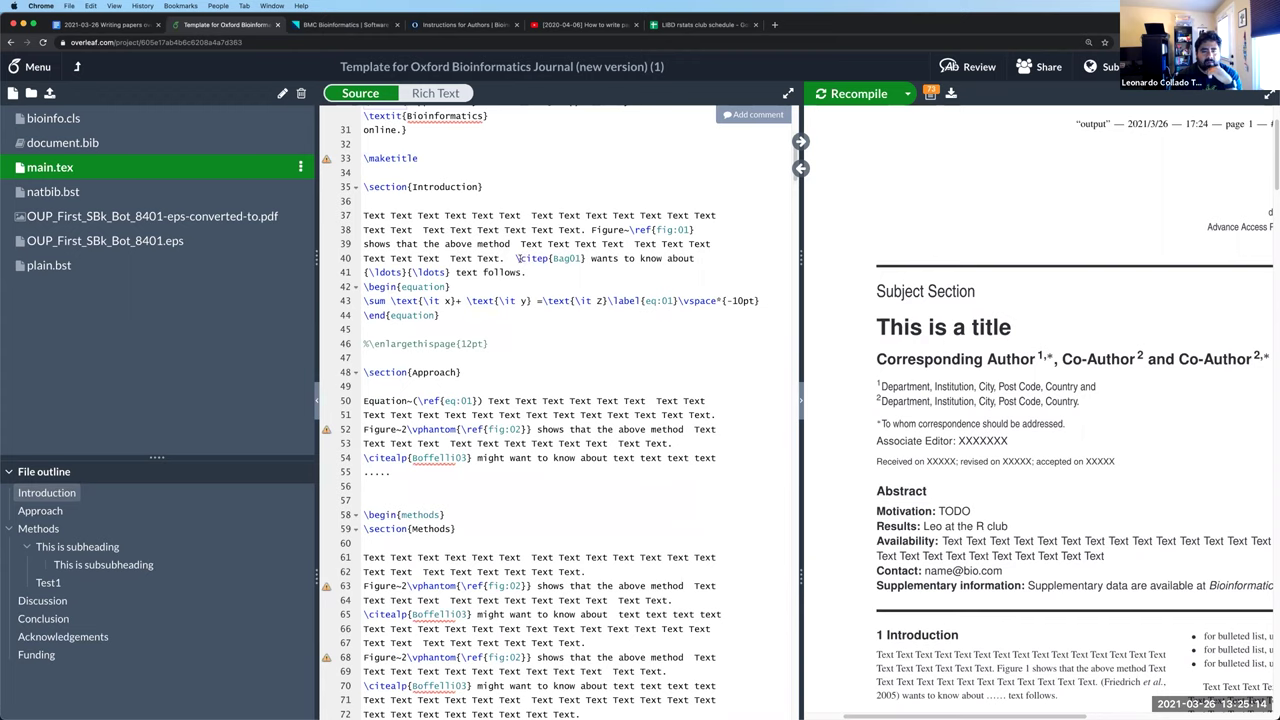
double_click(524, 258)
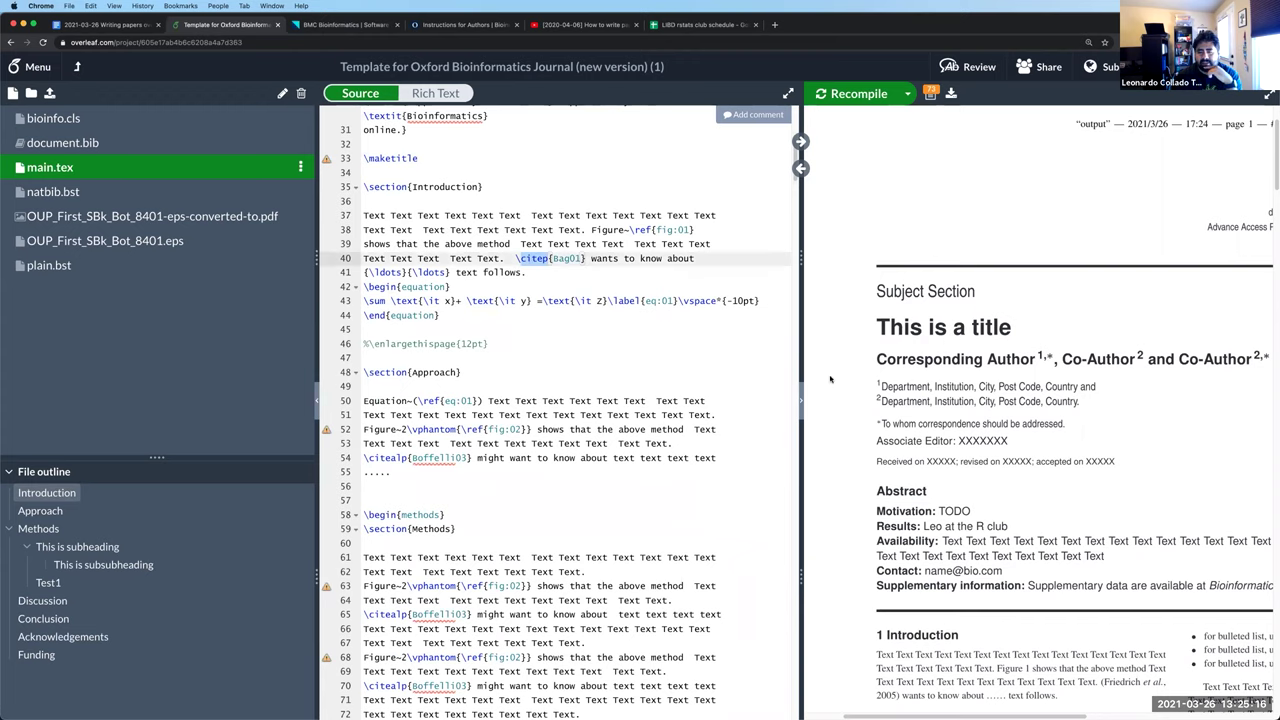
scroll(981, 487, "down", 2)
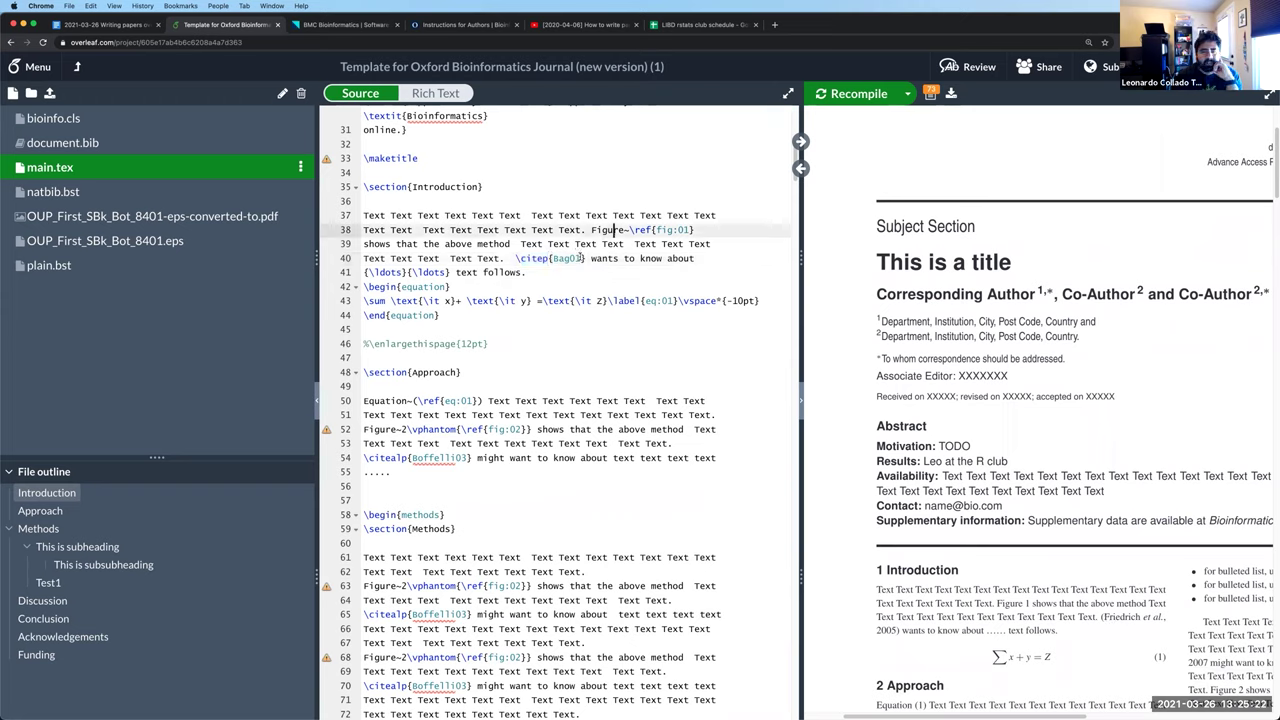
double_click(560, 258)
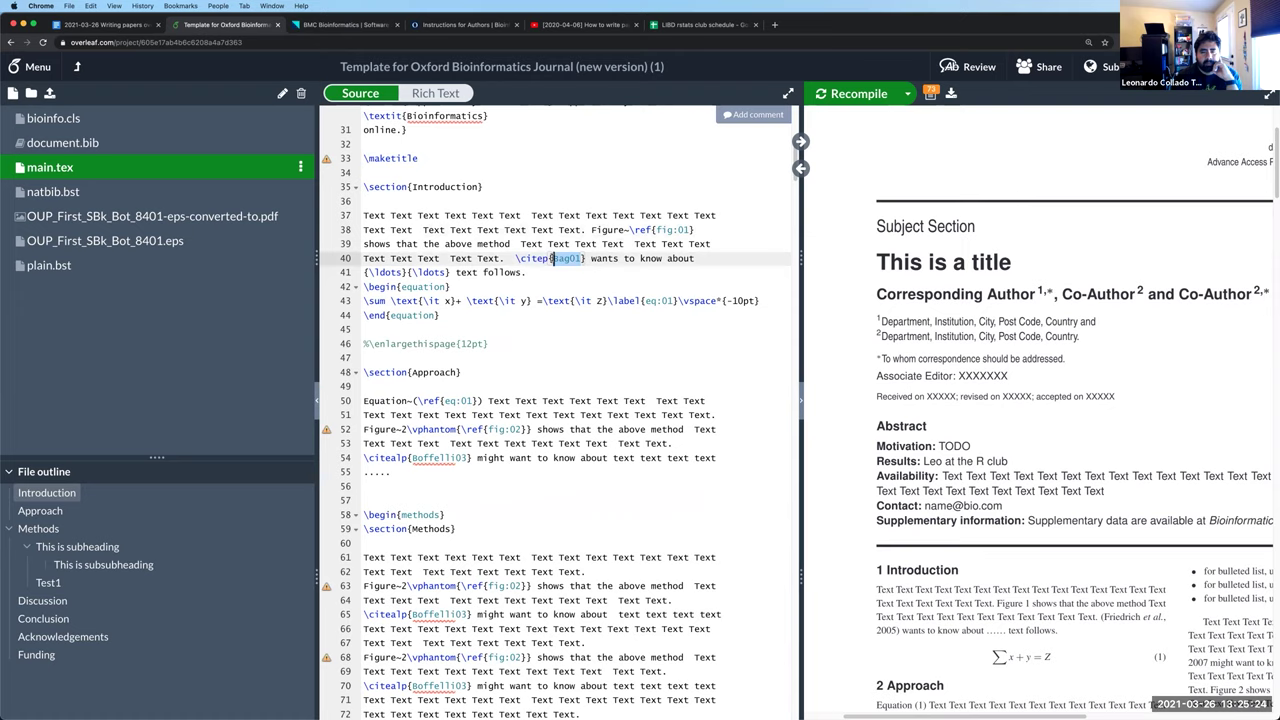
left_click(558, 243)
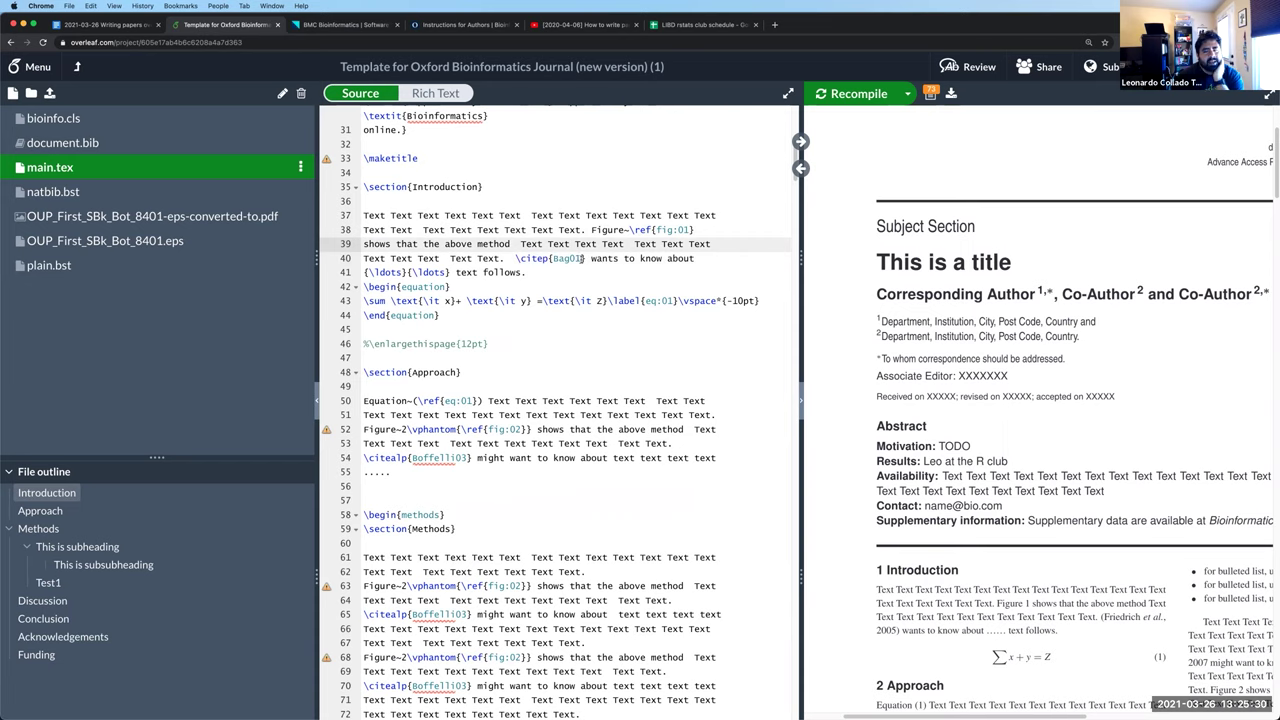
double_click(567, 258)
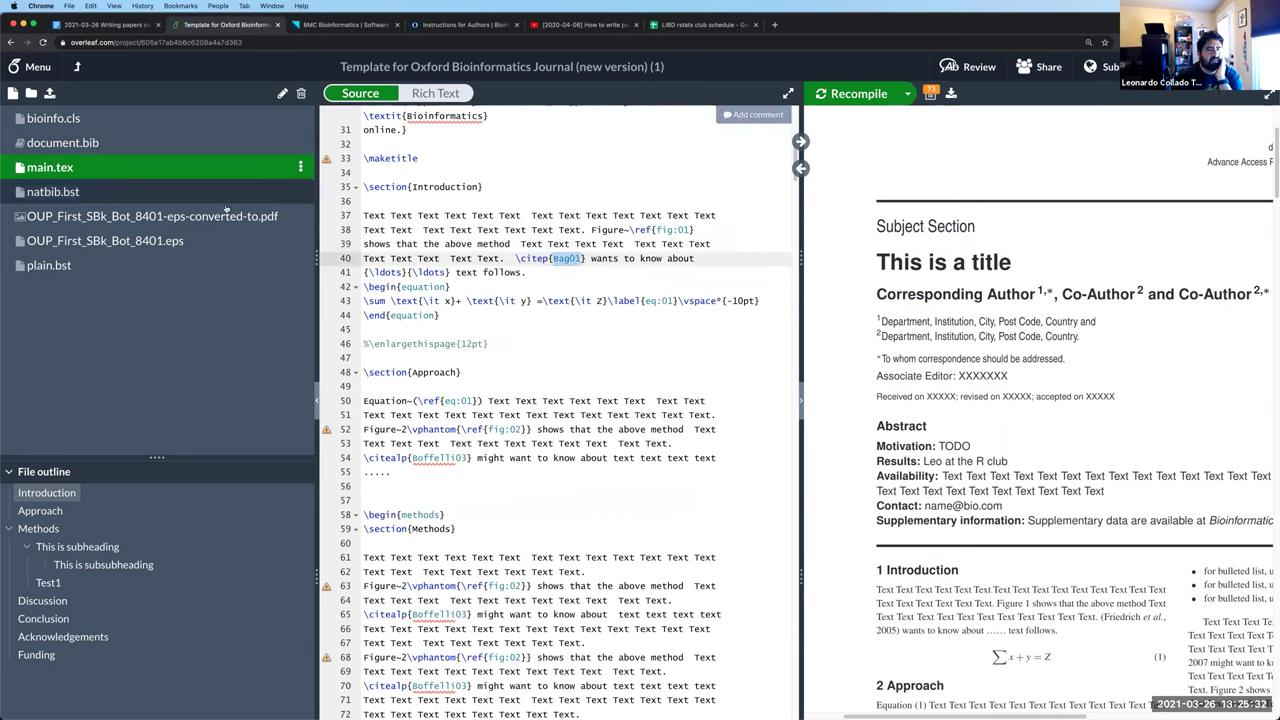
Open document.bib, look through the Boffelli03 entry to the start of Bag01, and place the cursor on empty line 3
left_click(73, 145)
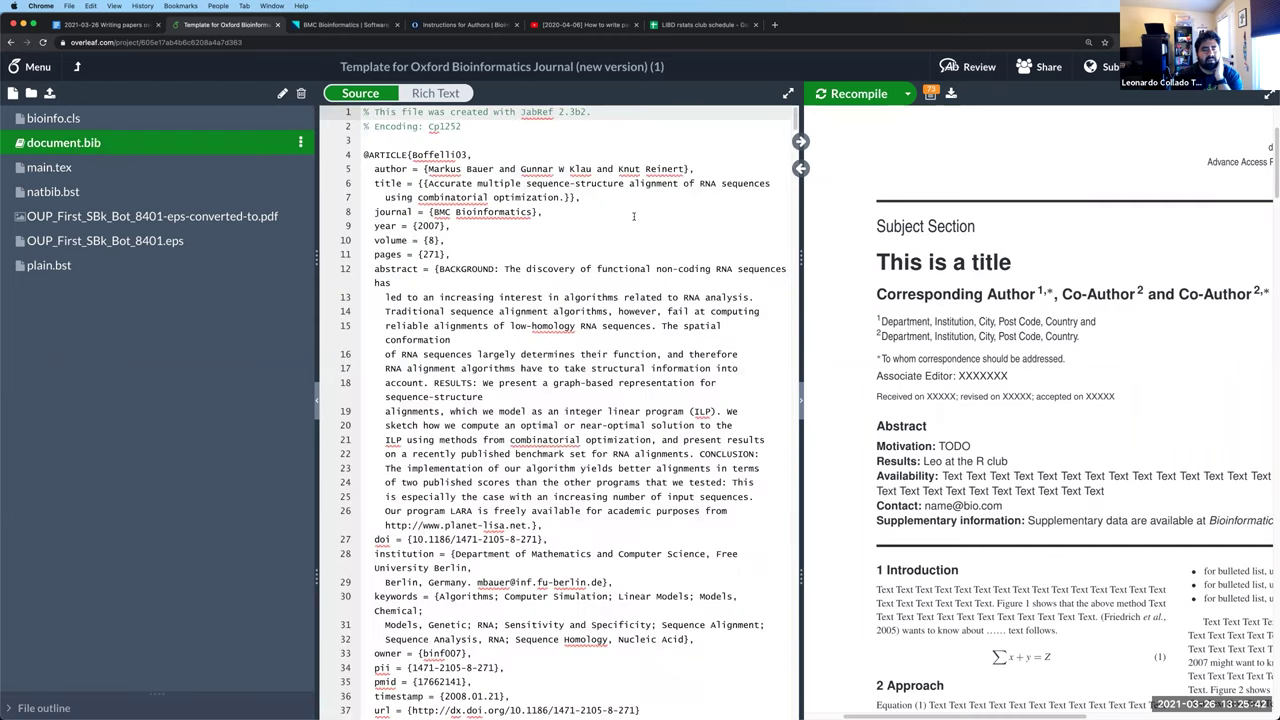
scroll(561, 231, "down", 1)
scroll(561, 231, "down", 3)
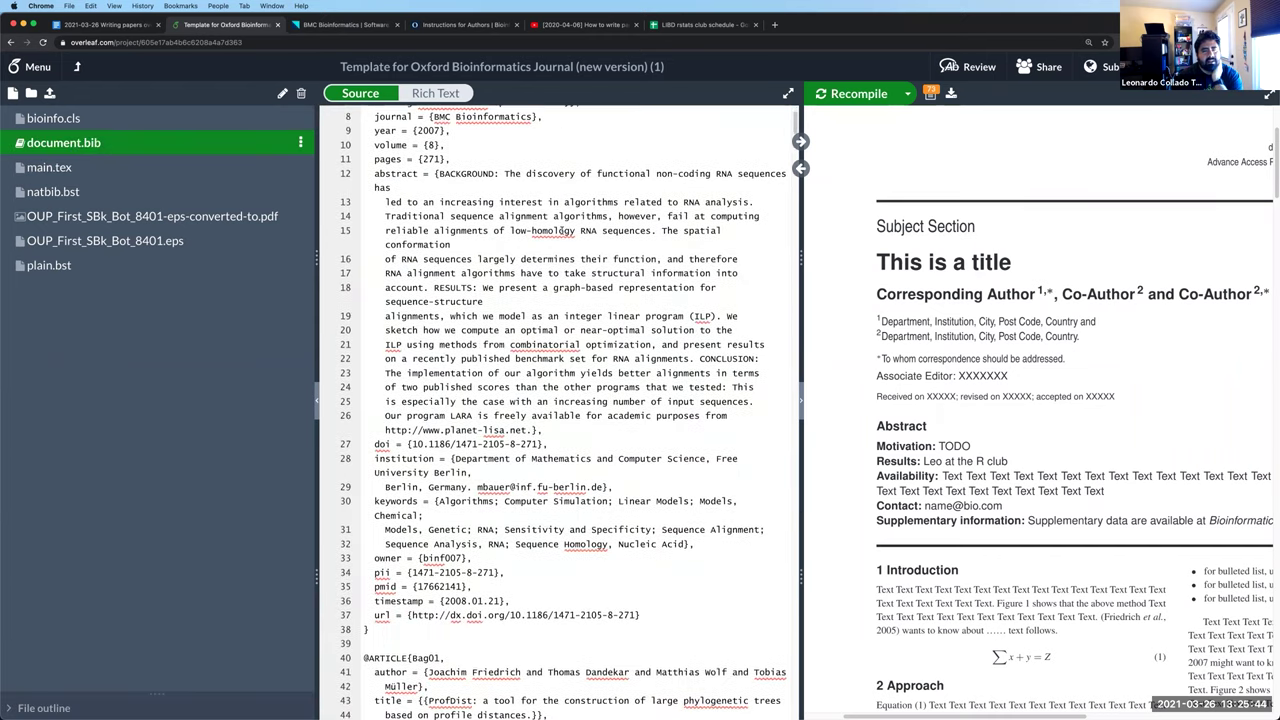
scroll(561, 231, "up", 4)
left_click(488, 150)
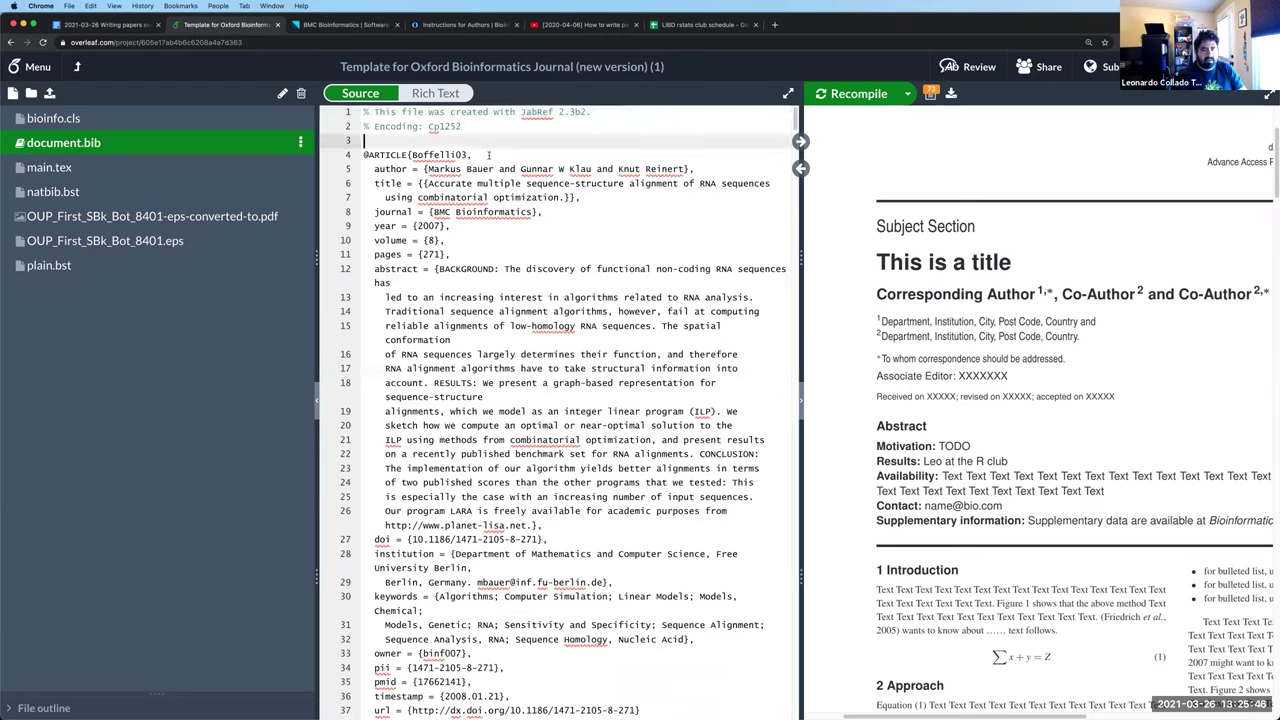
key("super+f")
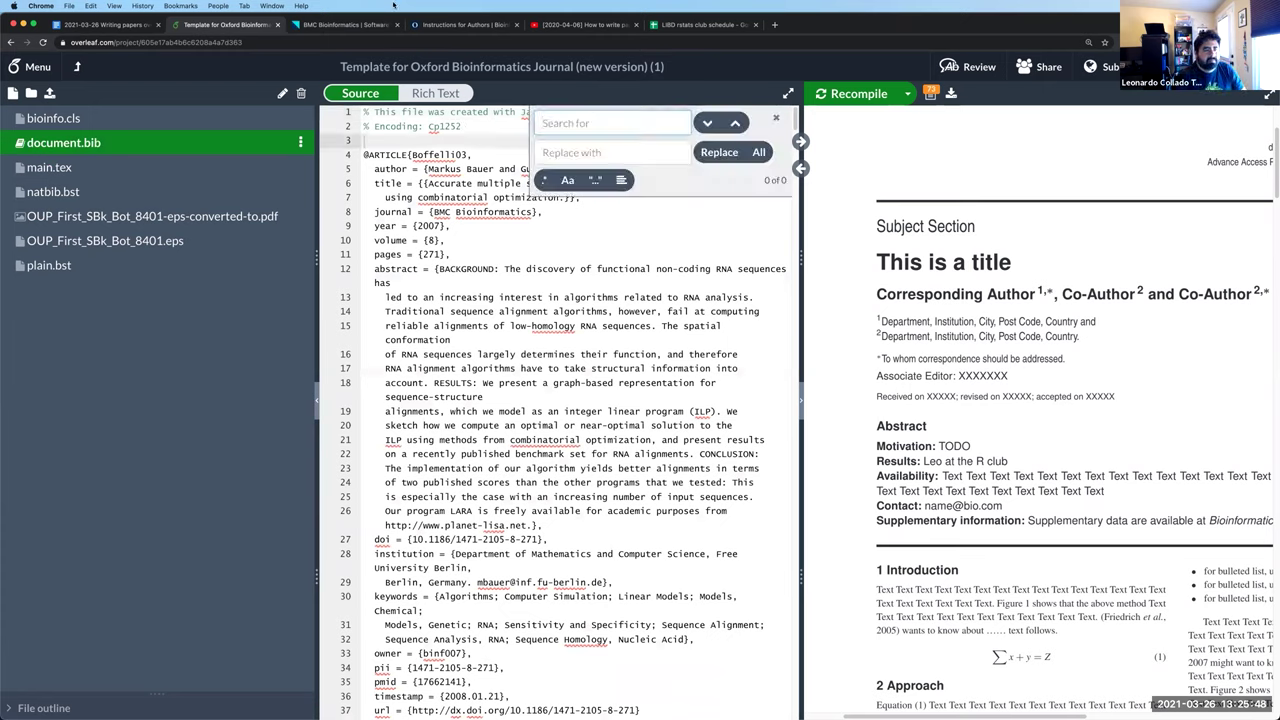
left_click(37, 159)
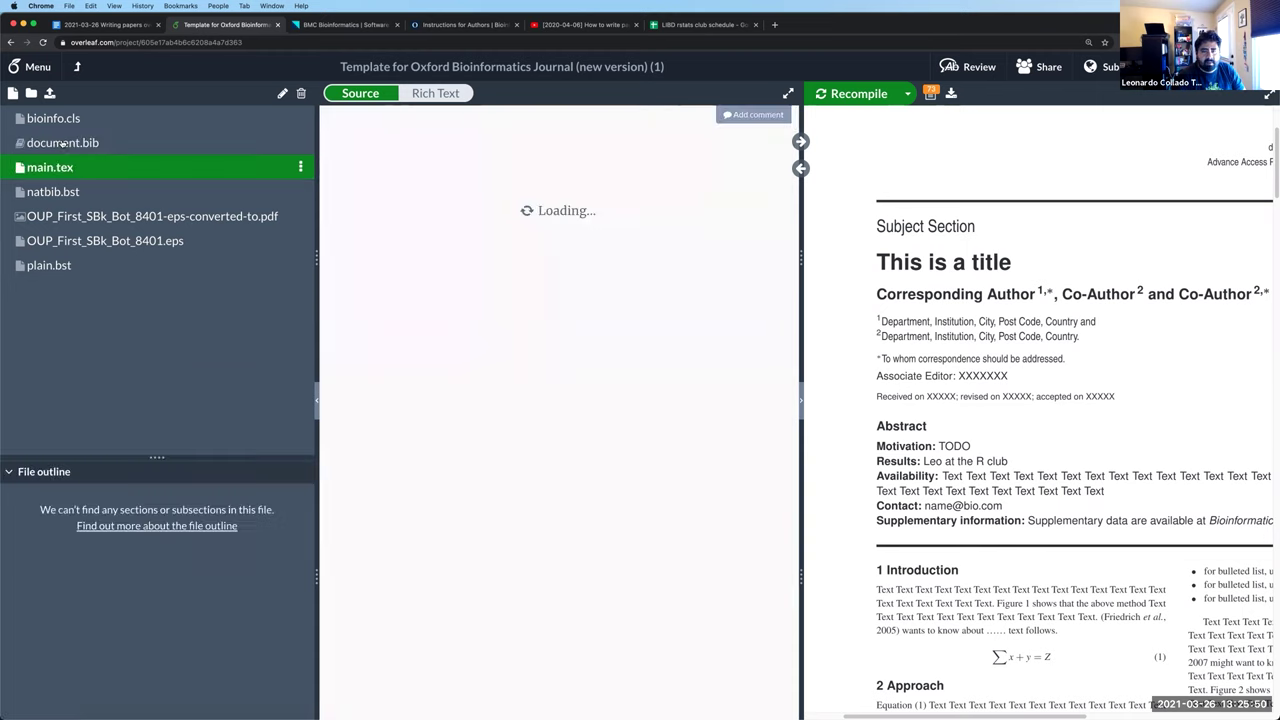
left_click(62, 143)
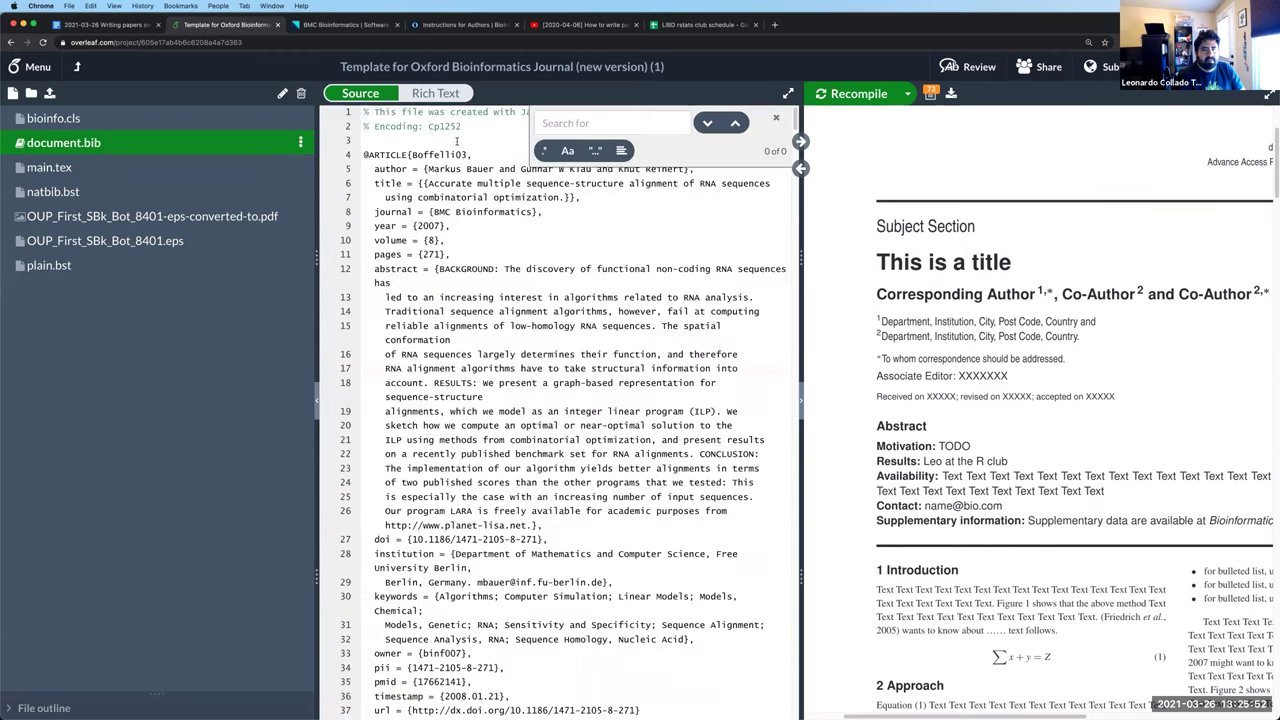
left_click(364, 140)
type("bag01")
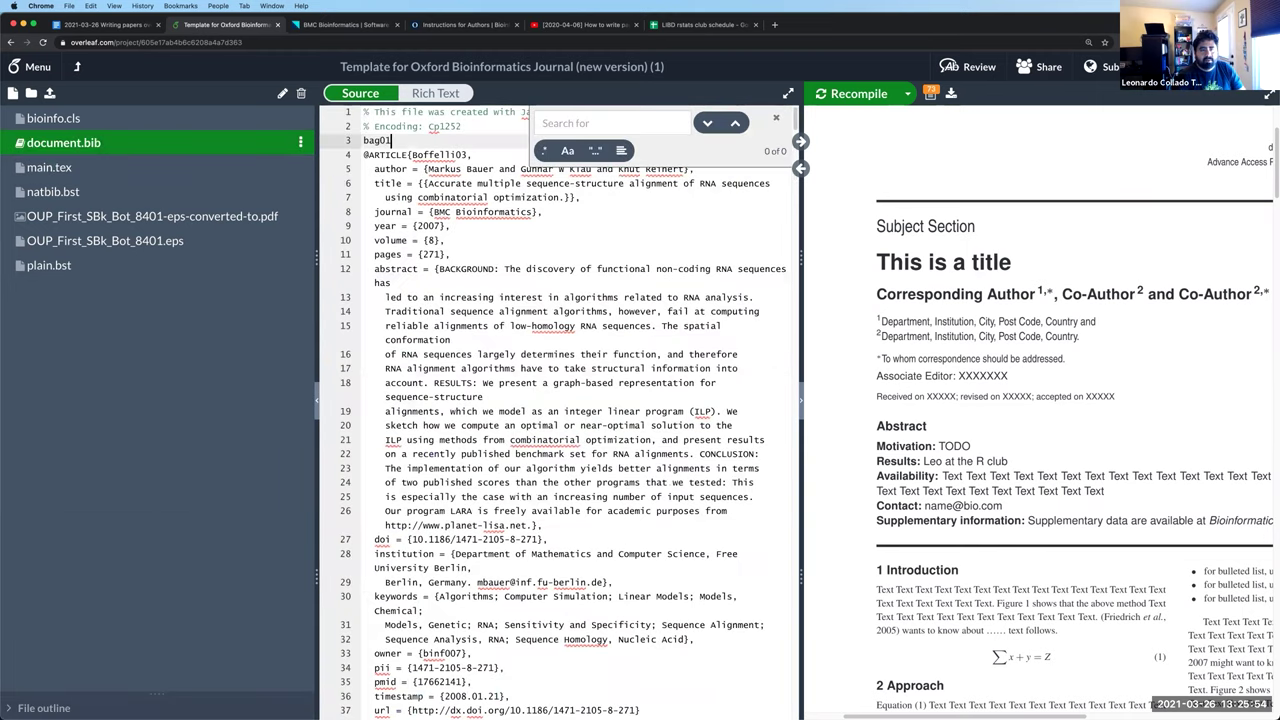
key("BackSpace")
key("BackSpace")
key("BackSpace")
key("BackSpace")
key("BackSpace")
Search document.bib for bag01 and select the whole Bag01 article entry to examine its fields
key("super+f")
type("b")
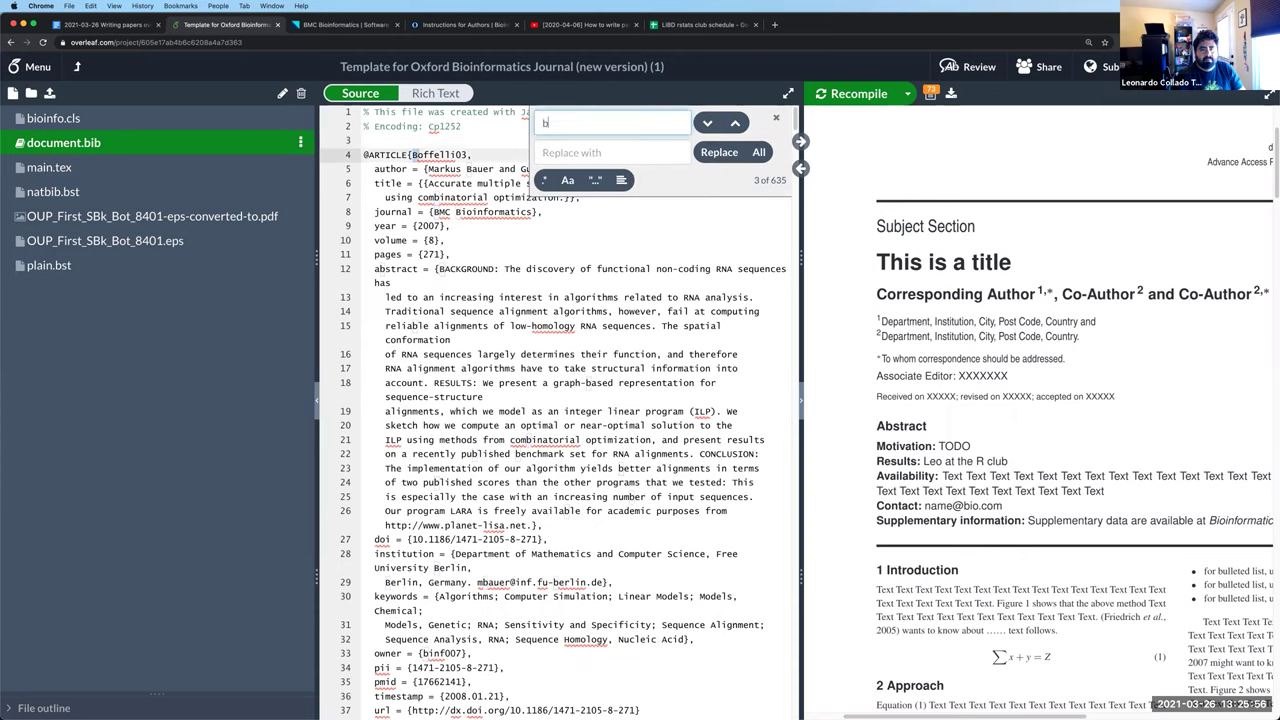
type("ag01")
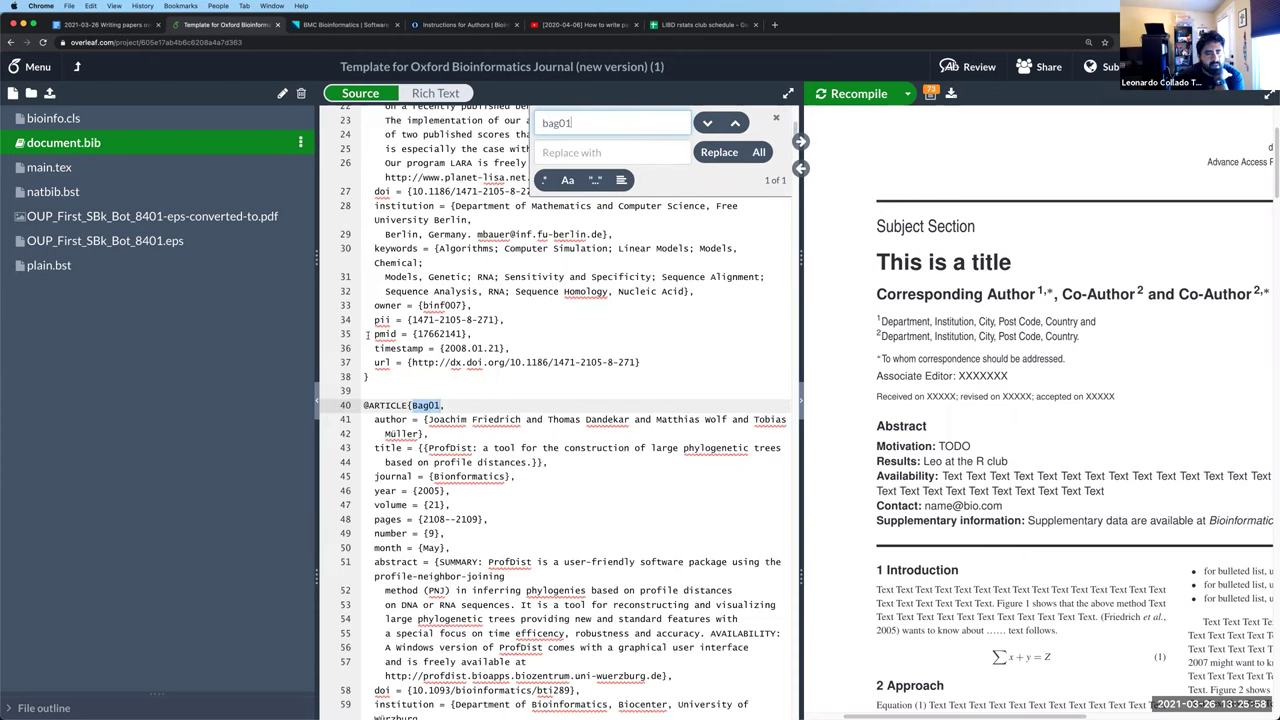
scroll(383, 337, "down", 3)
scroll(383, 337, "down", 2)
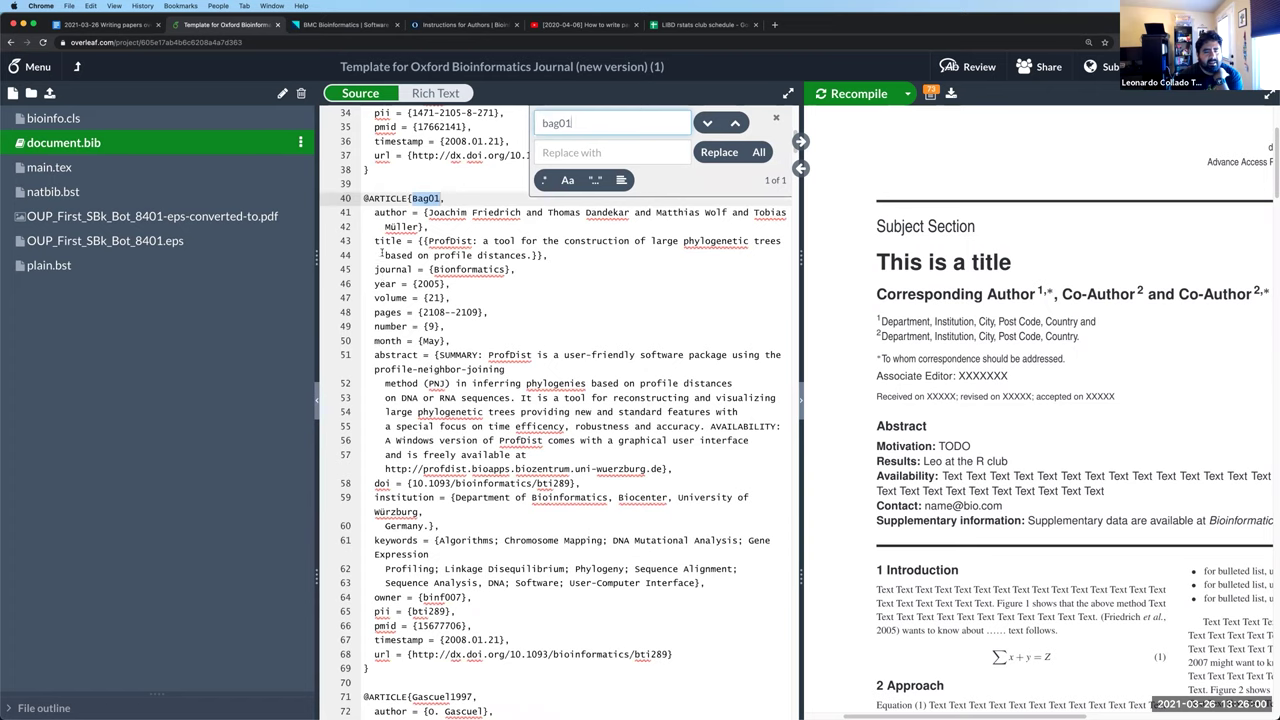
left_click(363, 197)
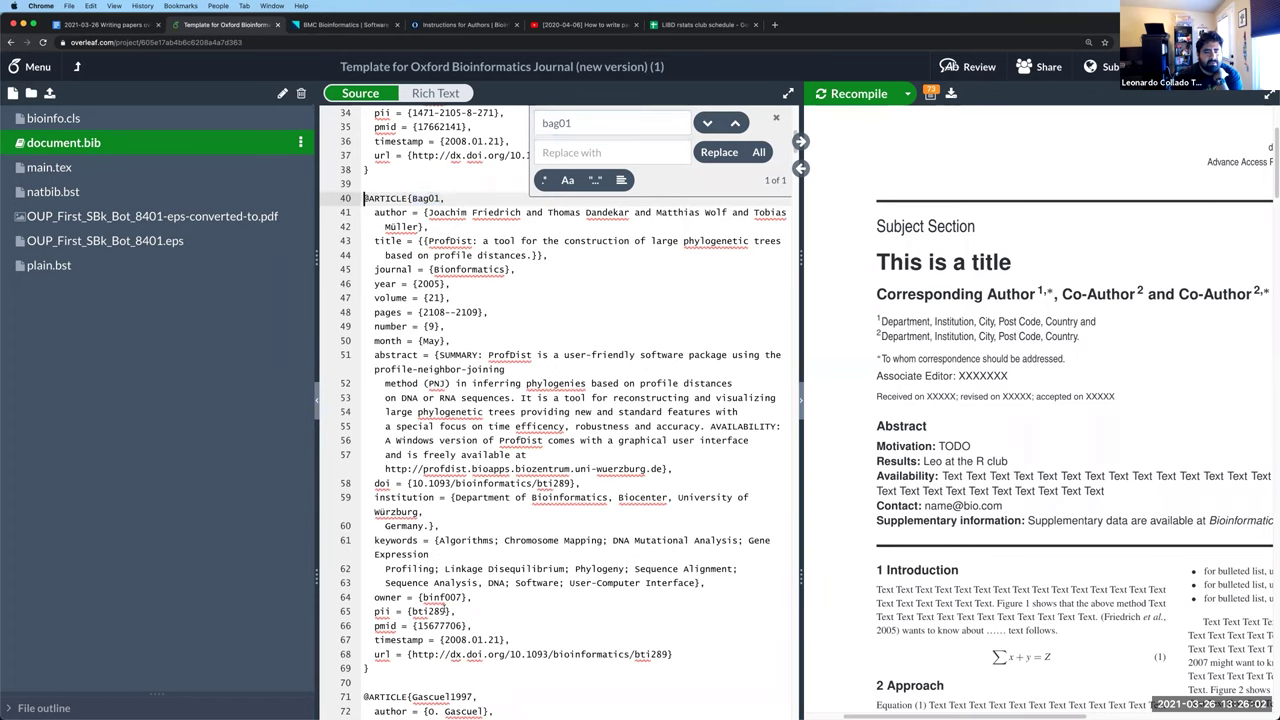
left_click_drag(425, 712, 370, 655)
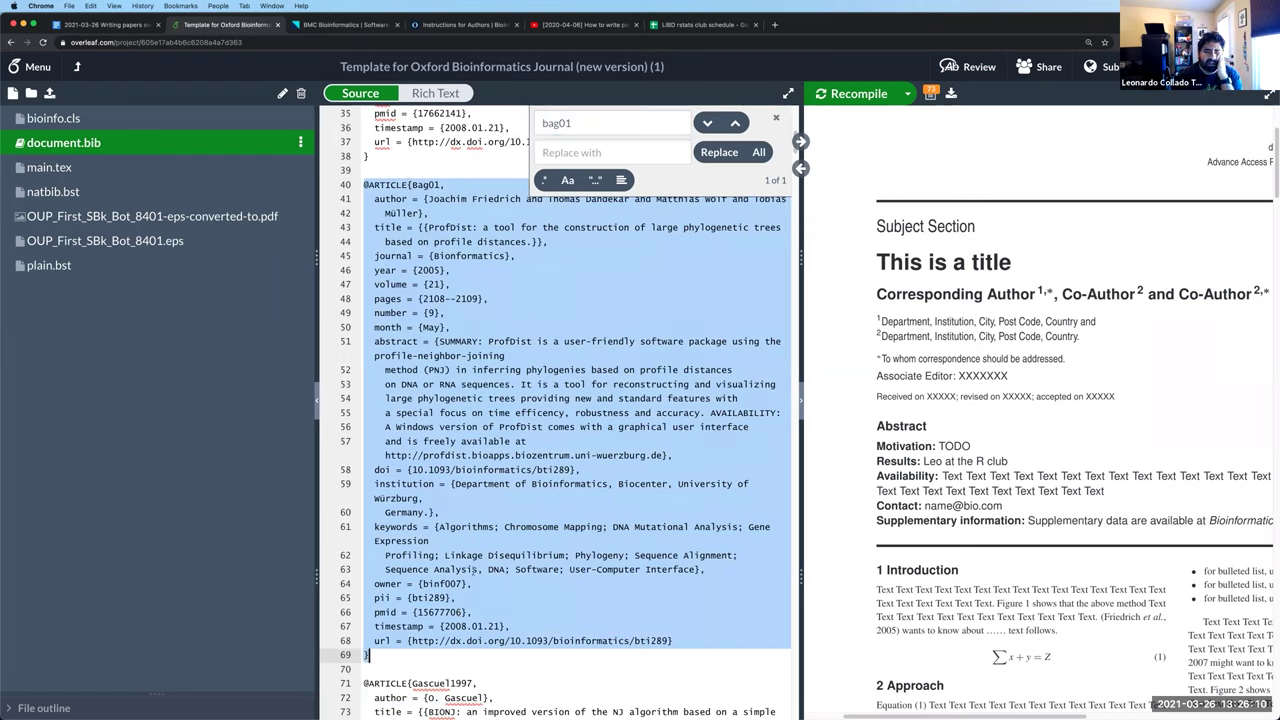
left_click(441, 168)
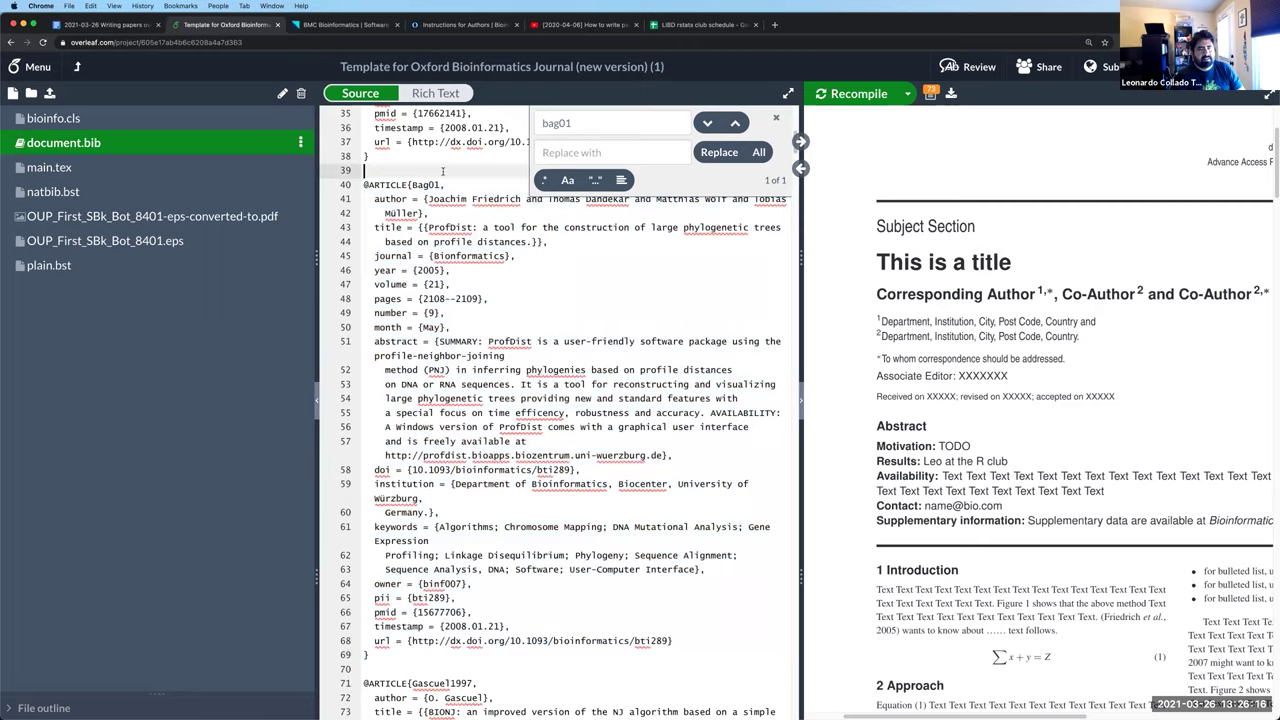
Open the bioRxiv preprint page of the SpatialExperiment paper in a new browser tab
key("super+t")
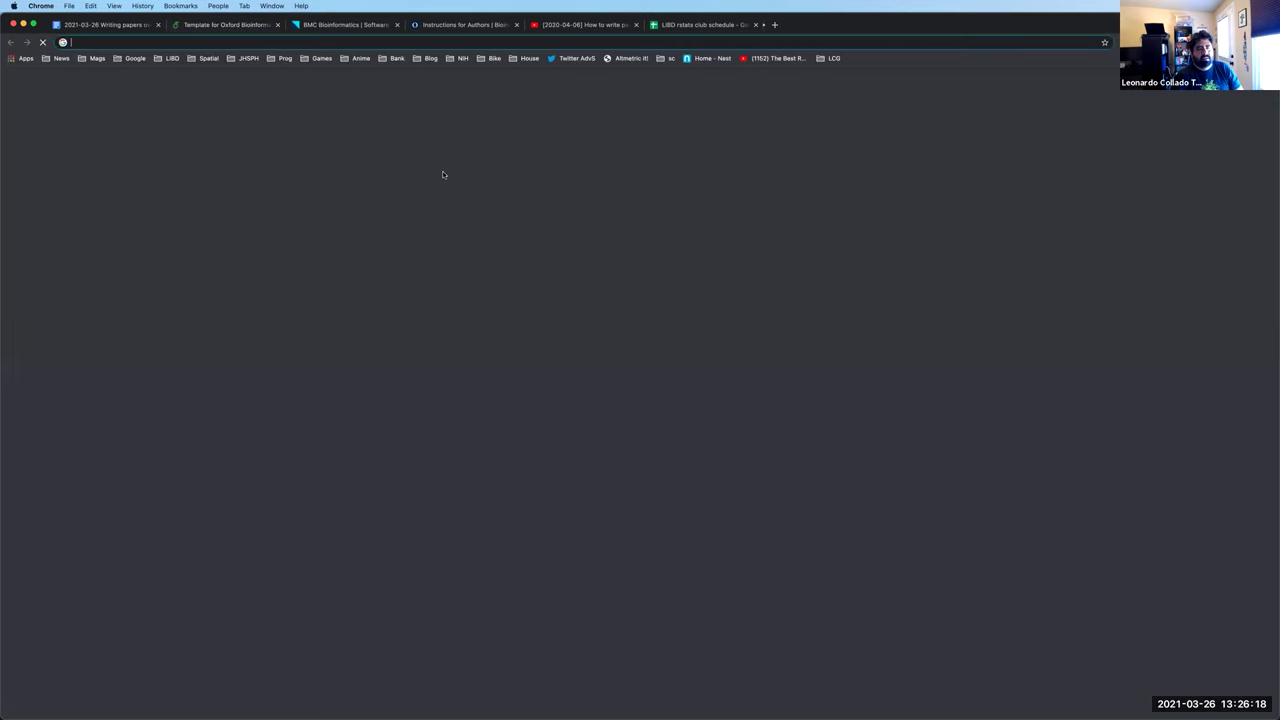
type("biorxiv")
key("Down")
key("Down")
key("Down")
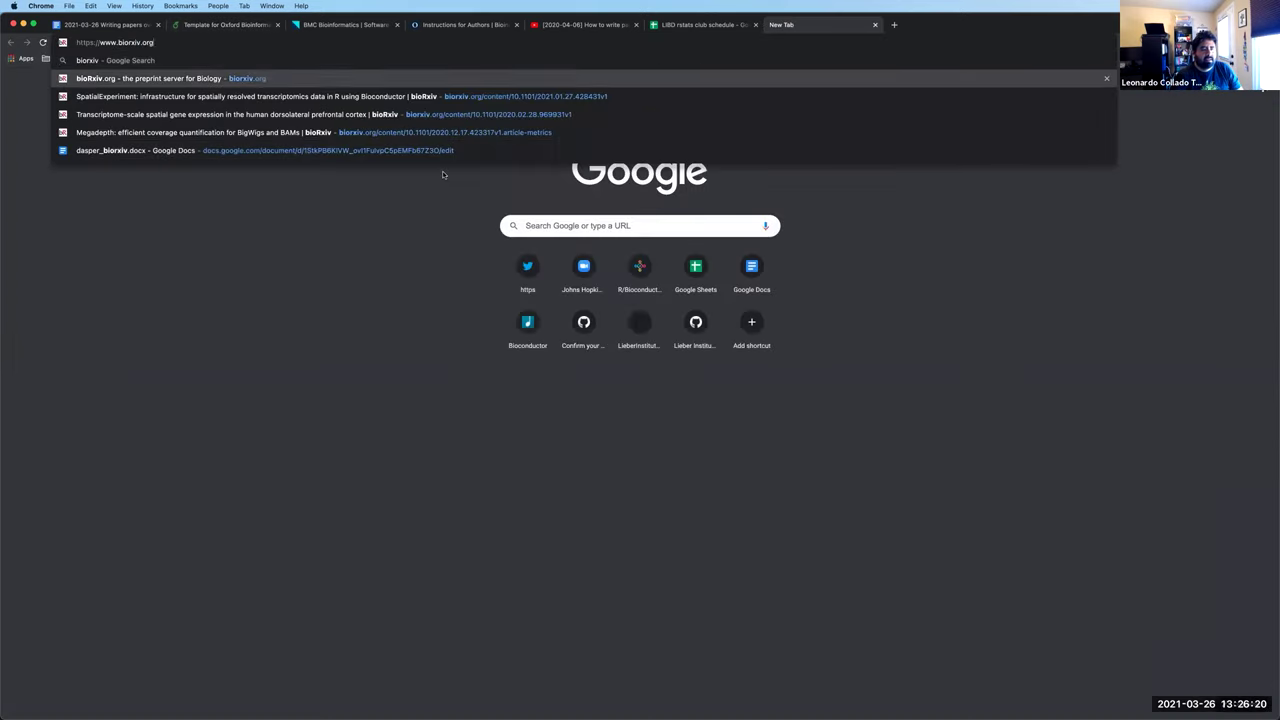
key("Up")
key("Return")
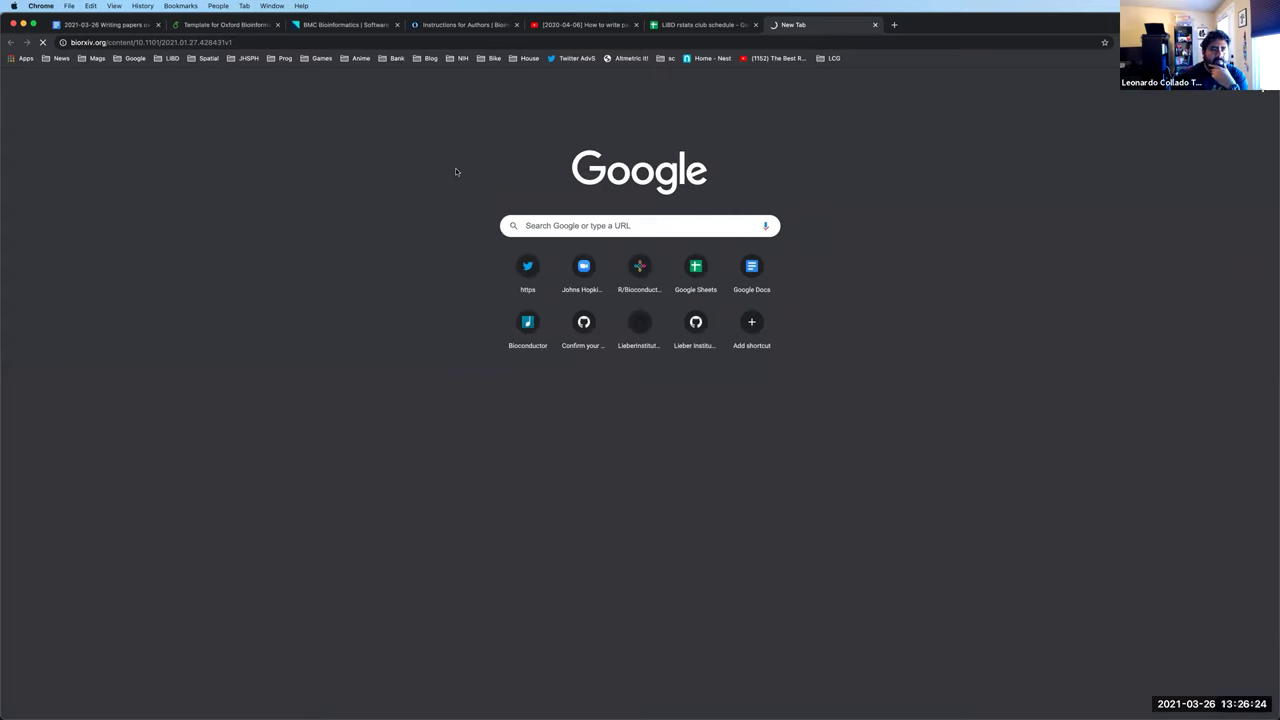
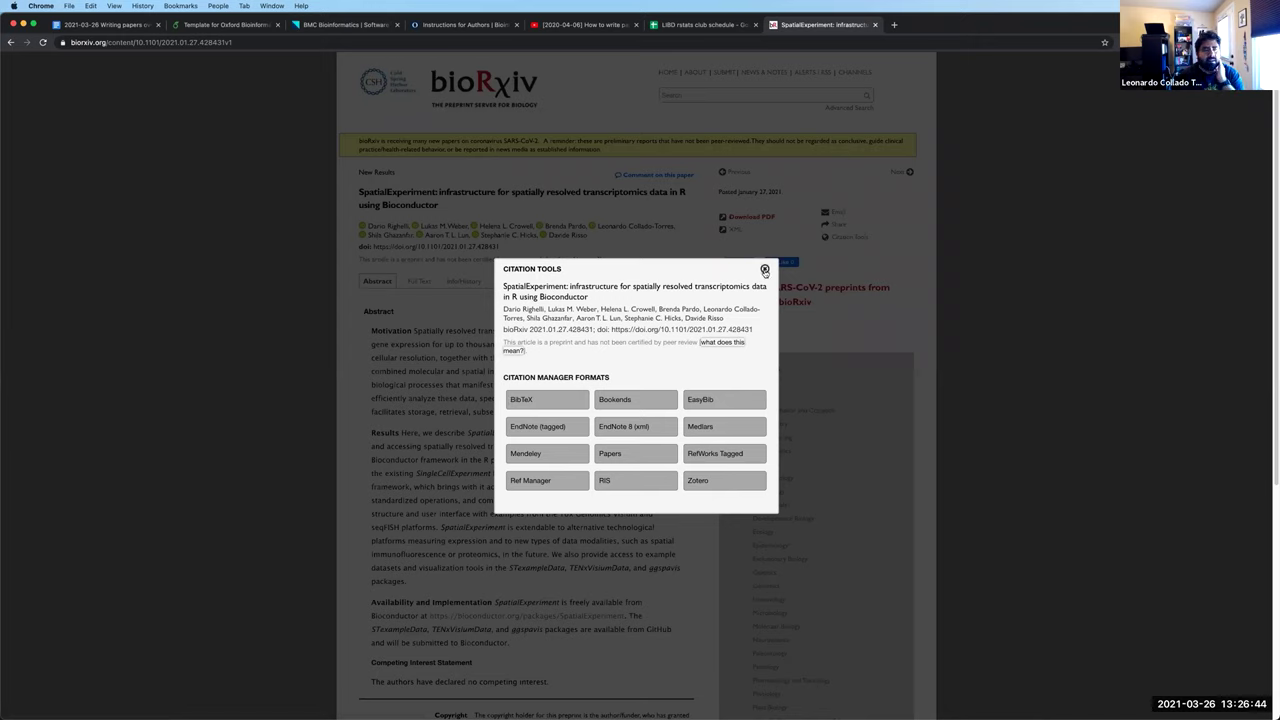
Revisit main.tex in the Overleaf template project and open the spatialLIBD example project linked in the Google Docs notes
left_click(200, 27)
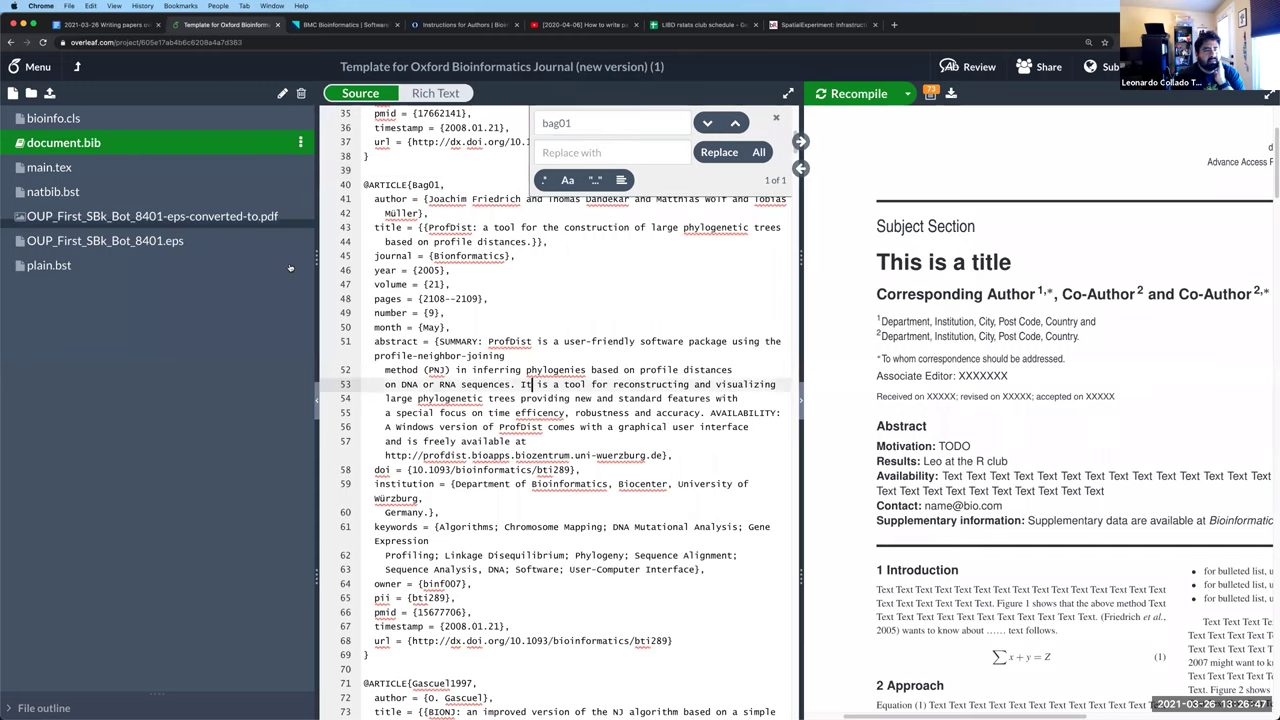
left_click(148, 166)
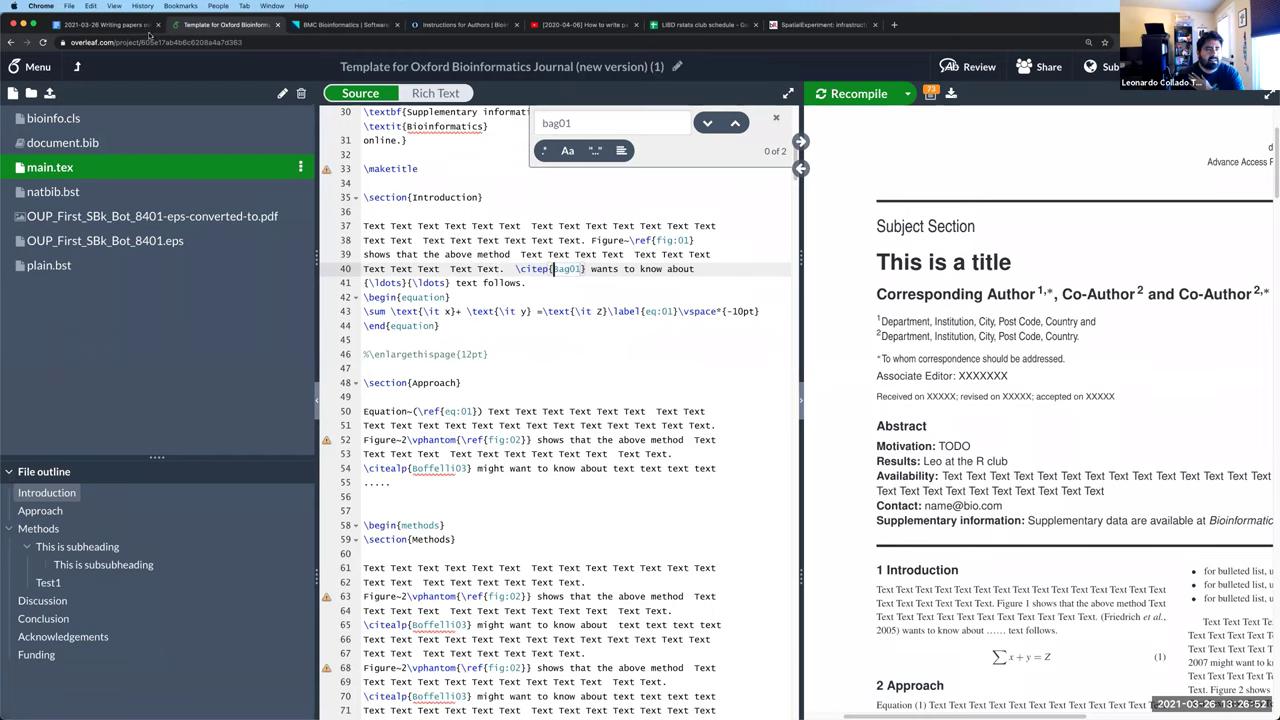
left_click(105, 24)
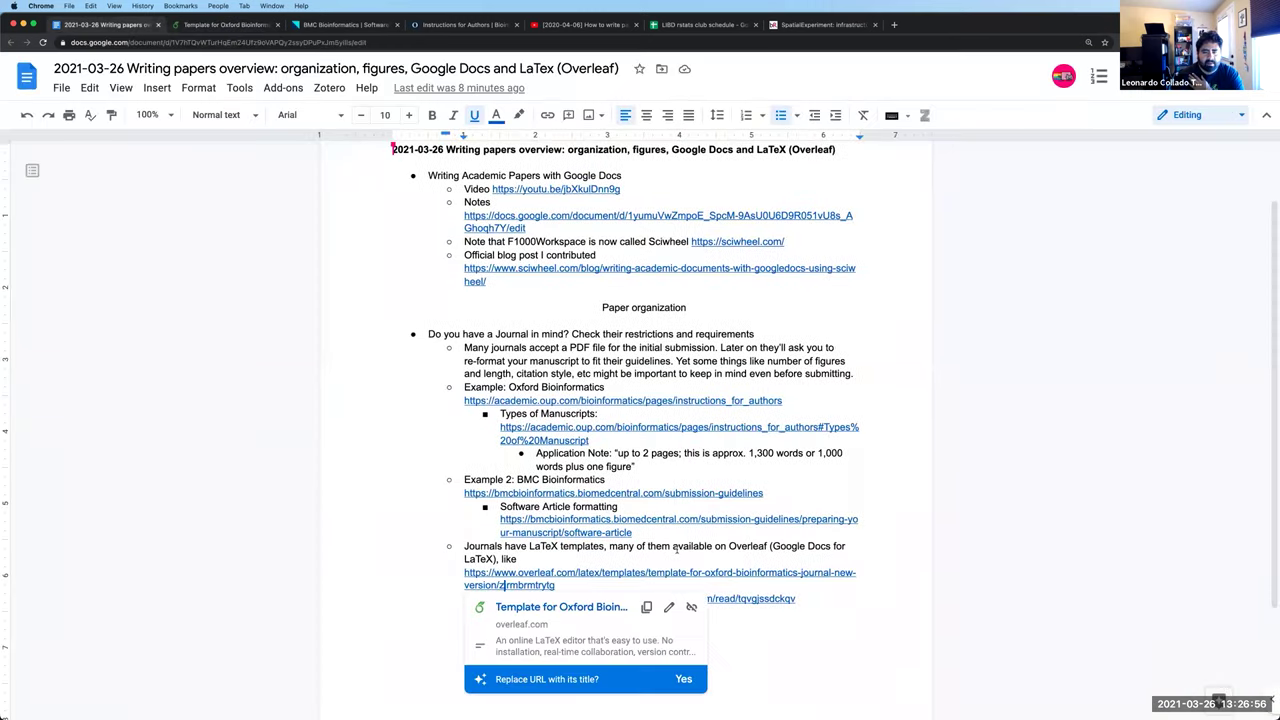
left_click(694, 598)
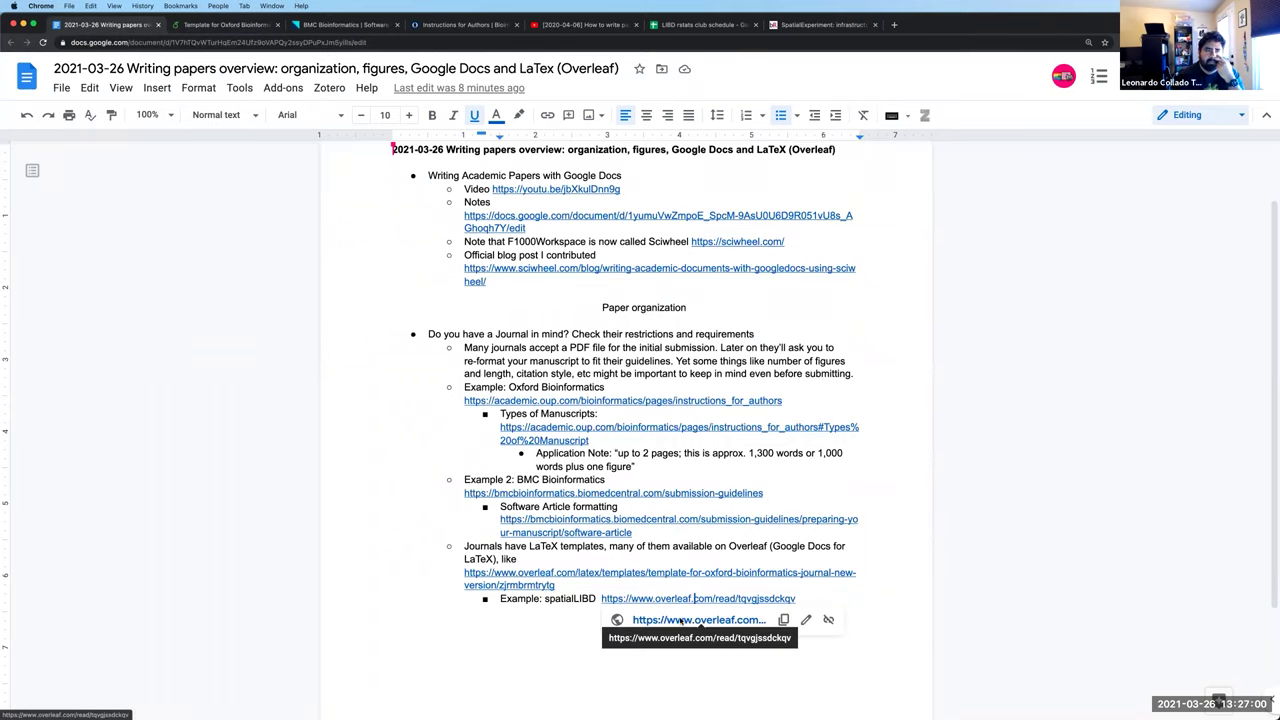
left_click(680, 620)
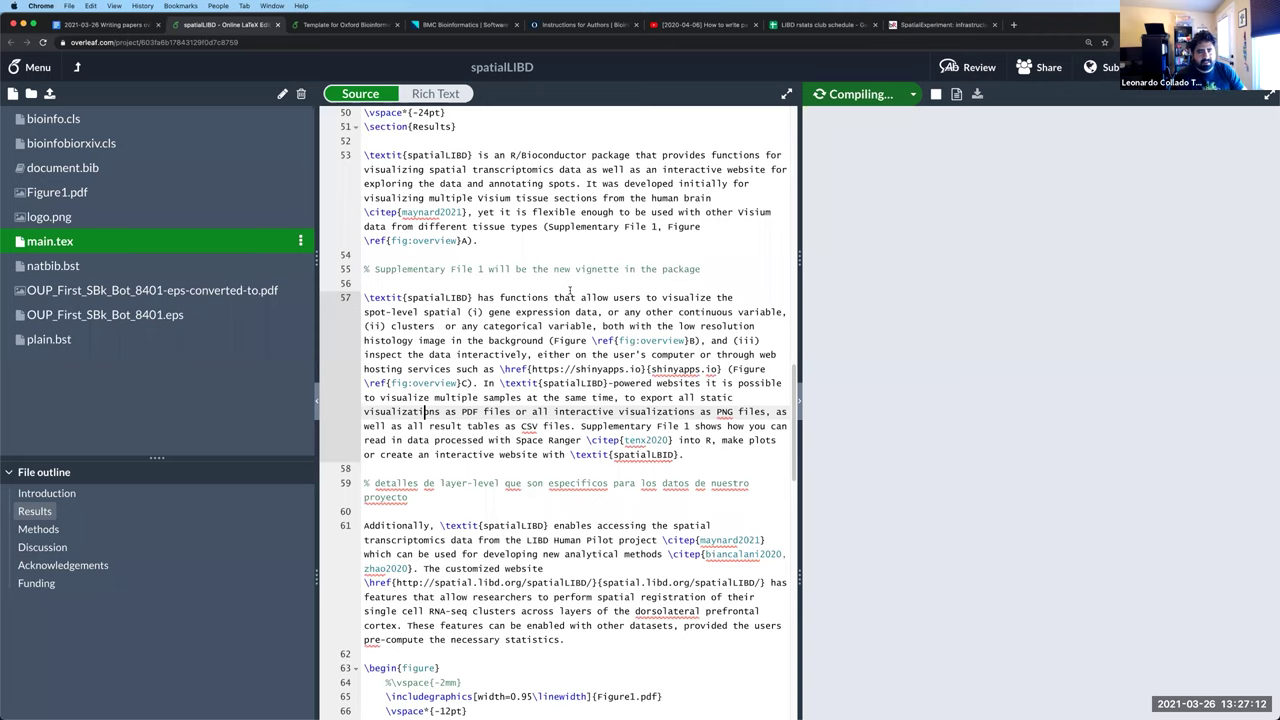
Place the cursor in the second Results paragraph of the spatialLIBD source and look through both pages of its compiled PDF
left_click(570, 288)
left_click(573, 298)
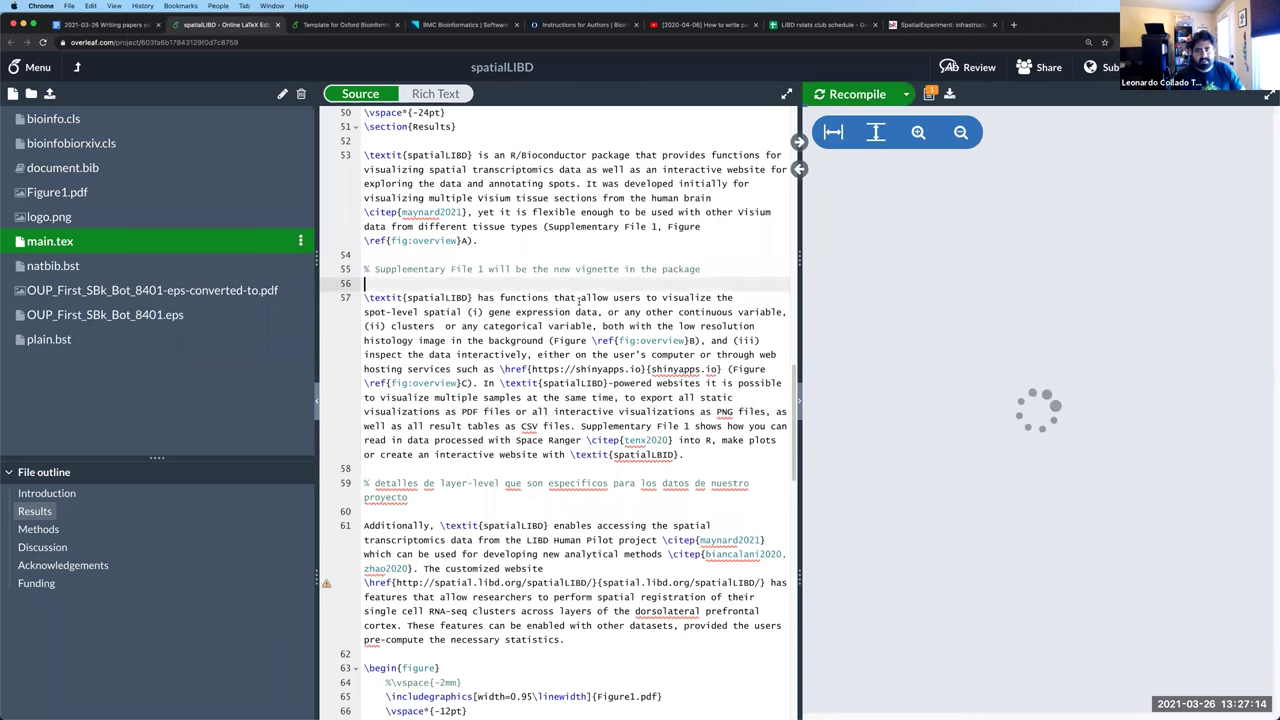
key("BackSpace")
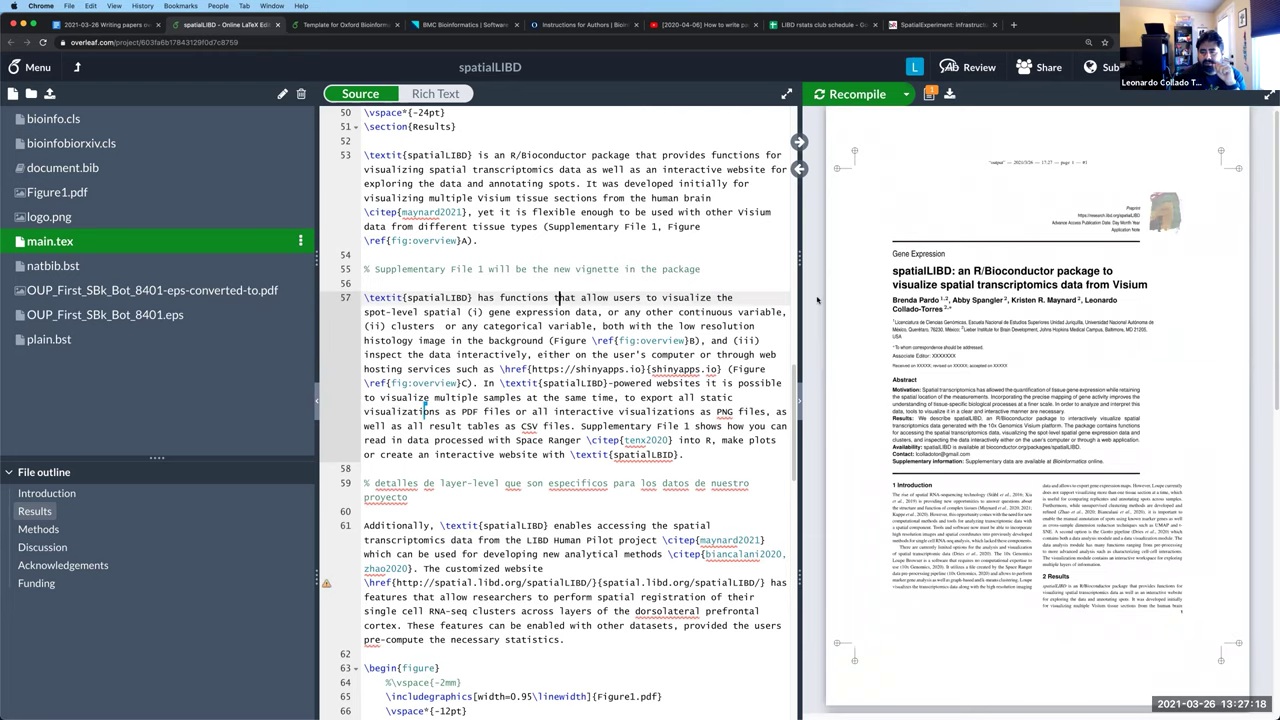
scroll(817, 300, "down", 10)
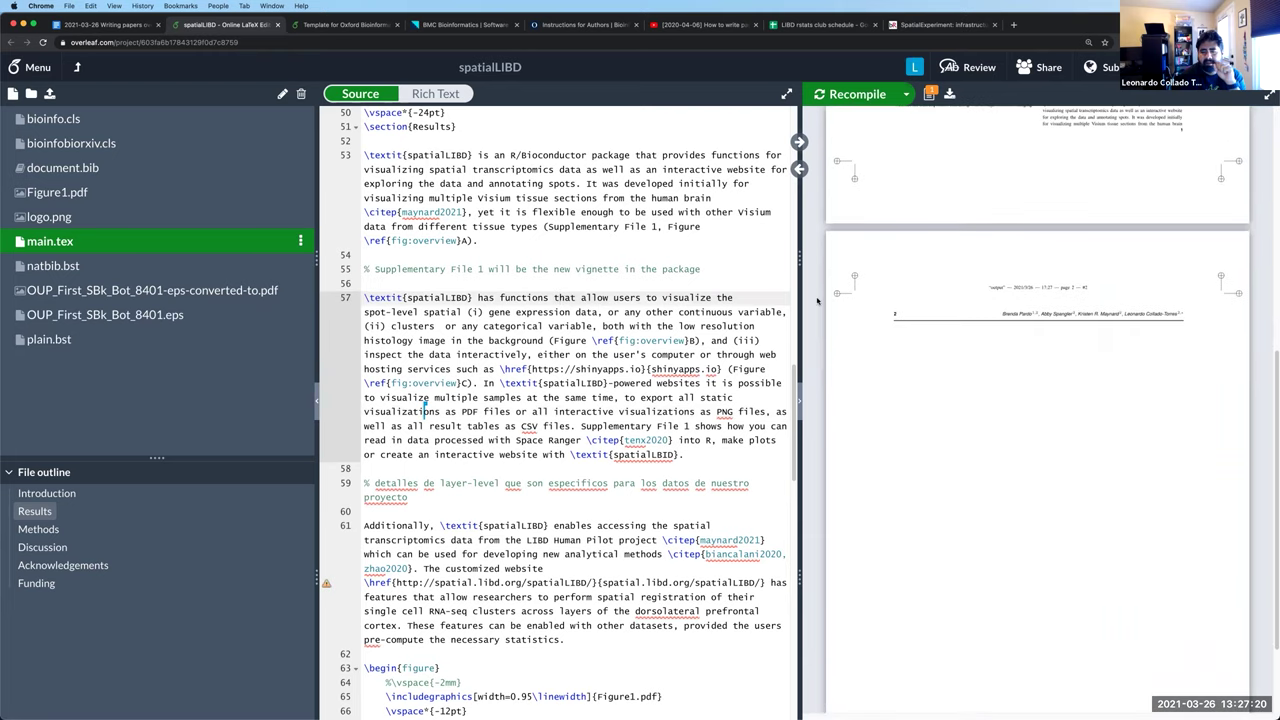
scroll(817, 300, "down", 3)
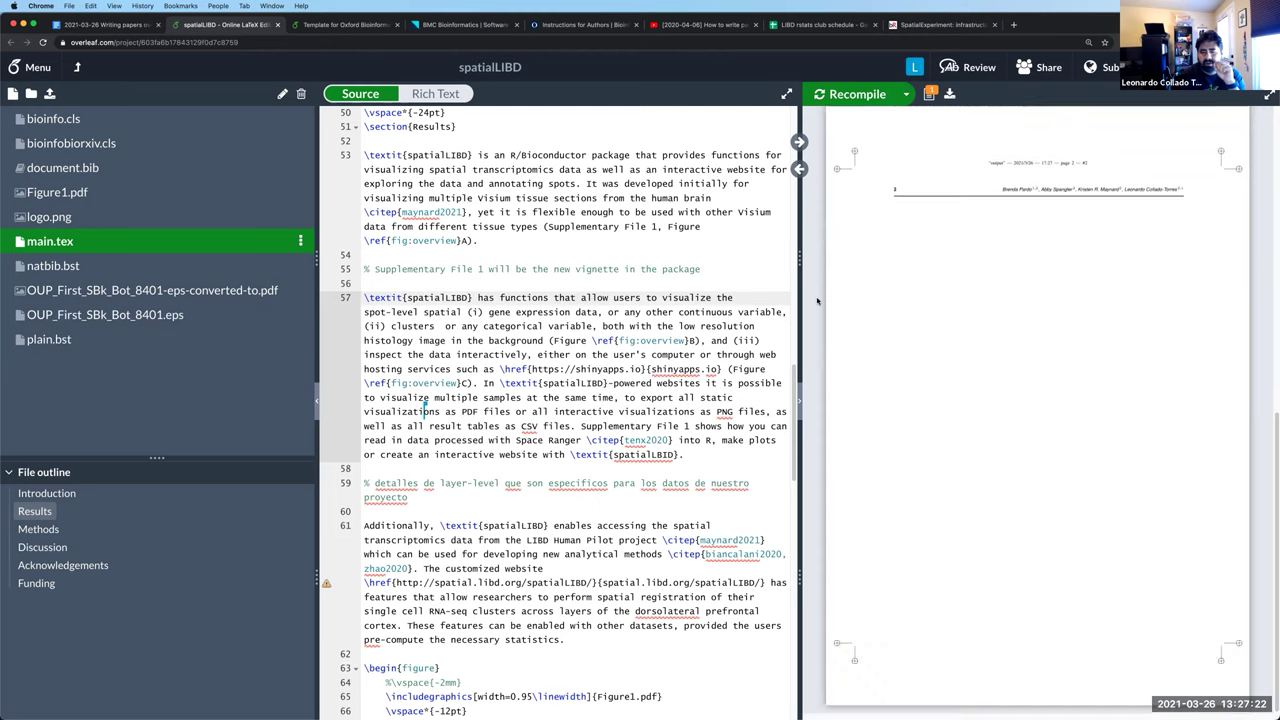
scroll(817, 300, "up", 12)
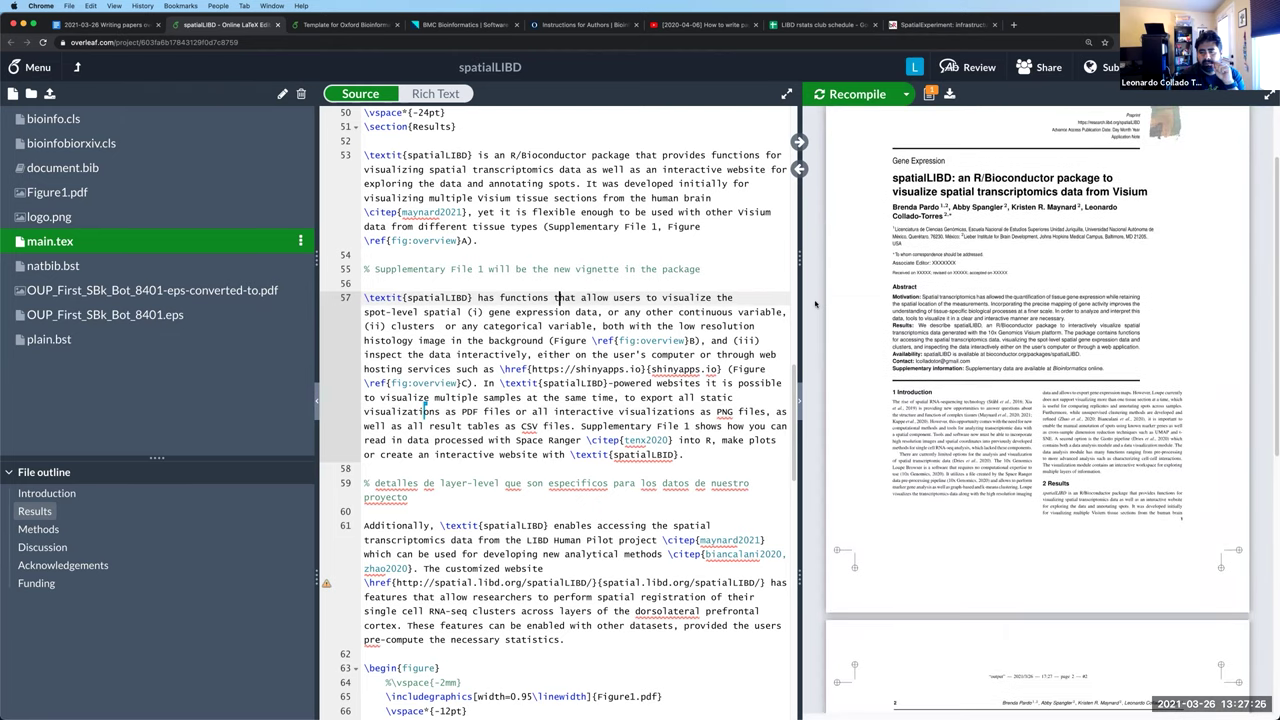
scroll(817, 303, "up", 2)
scroll(815, 303, "up", 2)
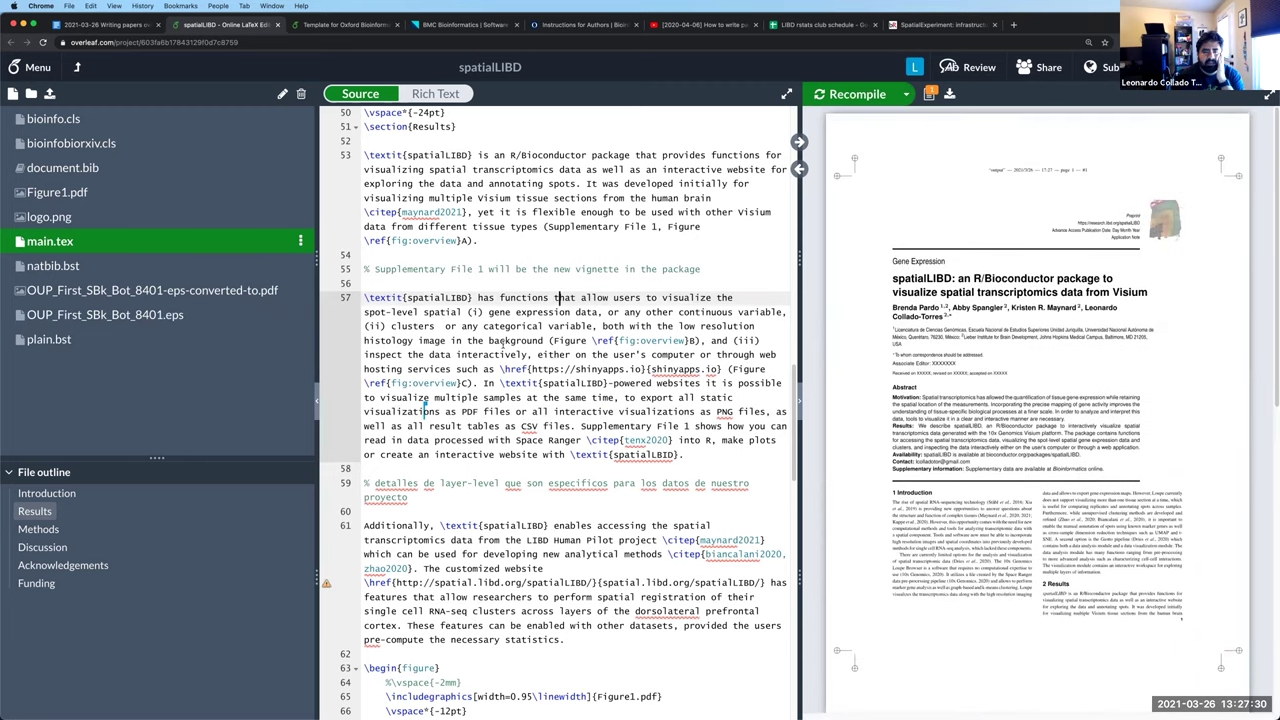
Examine the \citep{maynard2021} citation and the \ref{fig:overview} figure reference in the first Results paragraph, selecting each in turn
scroll(555, 410, "up", 1)
scroll(555, 410, "up", 2)
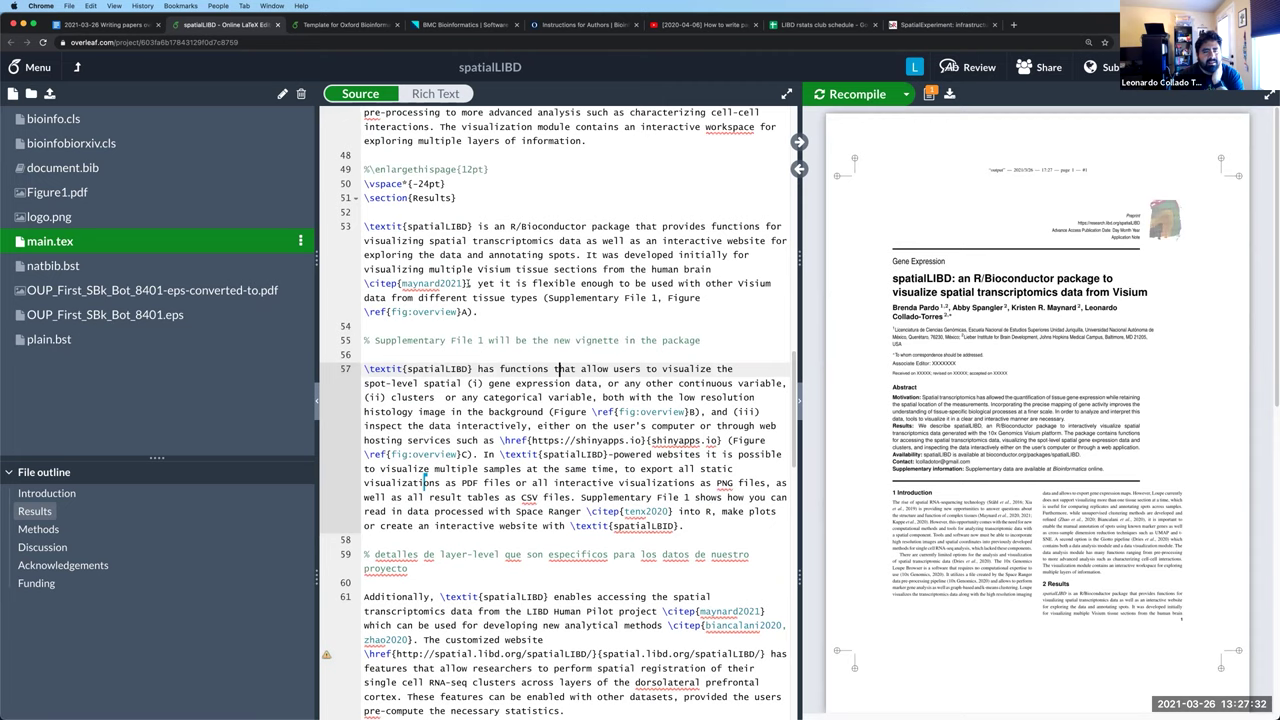
left_click_drag(467, 283, 341, 281)
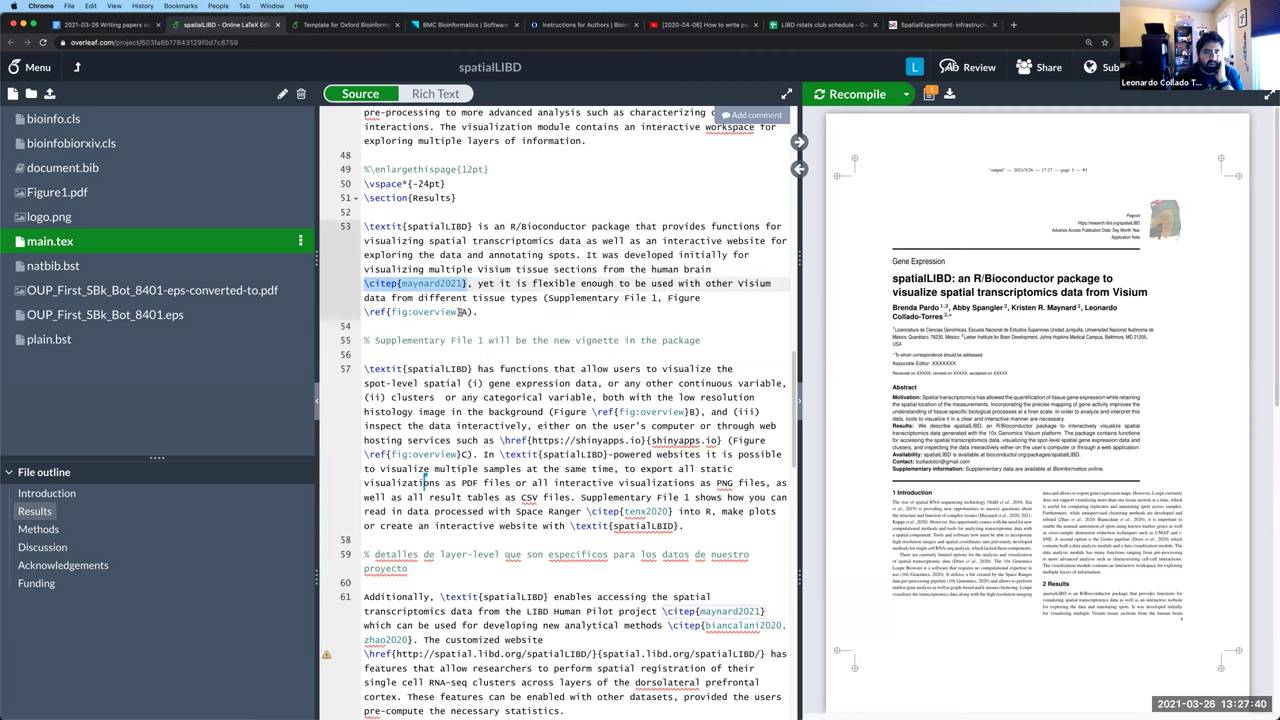
left_click(461, 312)
left_click_drag(461, 312, 344, 312)
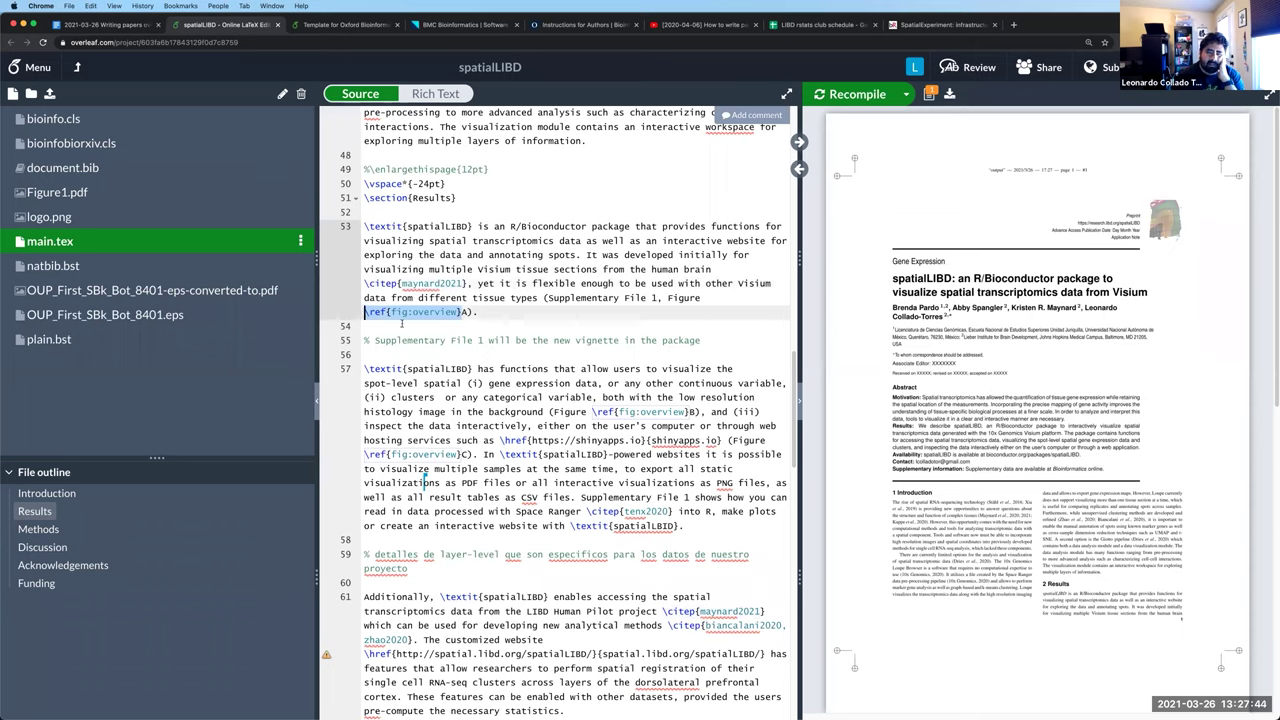
left_click_drag(390, 312, 416, 313)
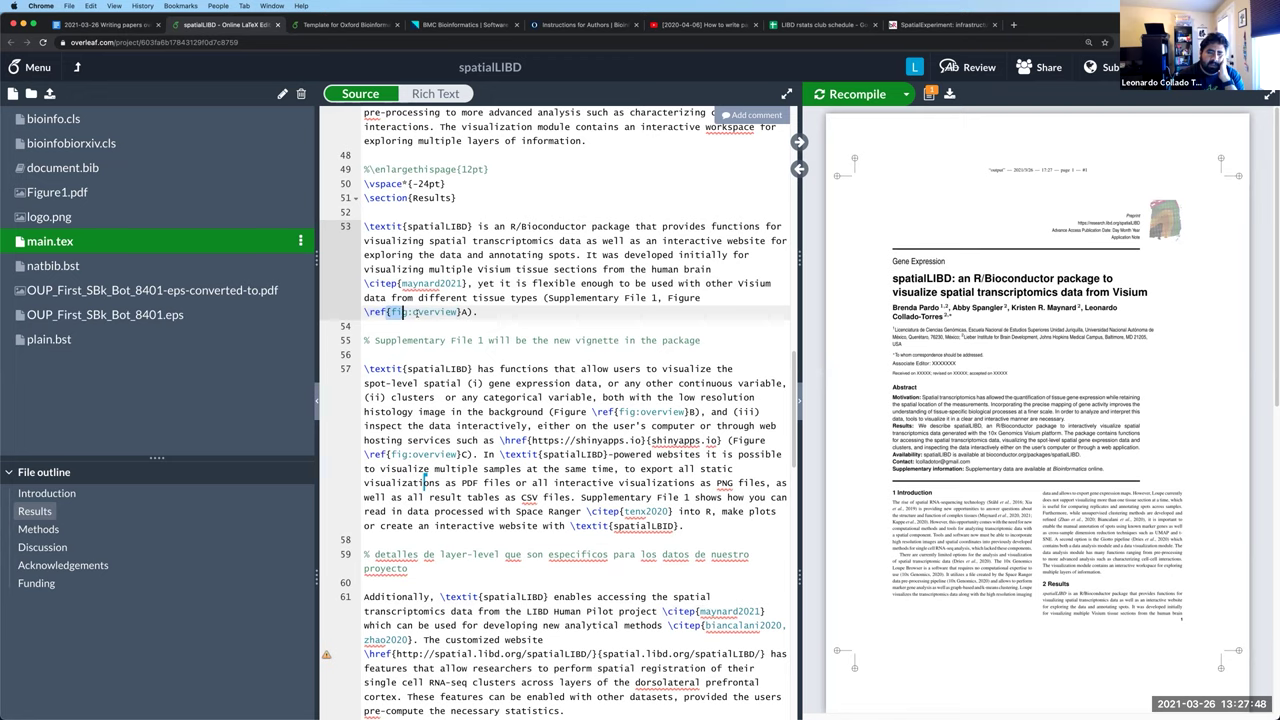
Locate the matching \label{fig:overview} in the figure block and select its key
scroll(477, 320, "down", 1)
scroll(477, 323, "down", 8)
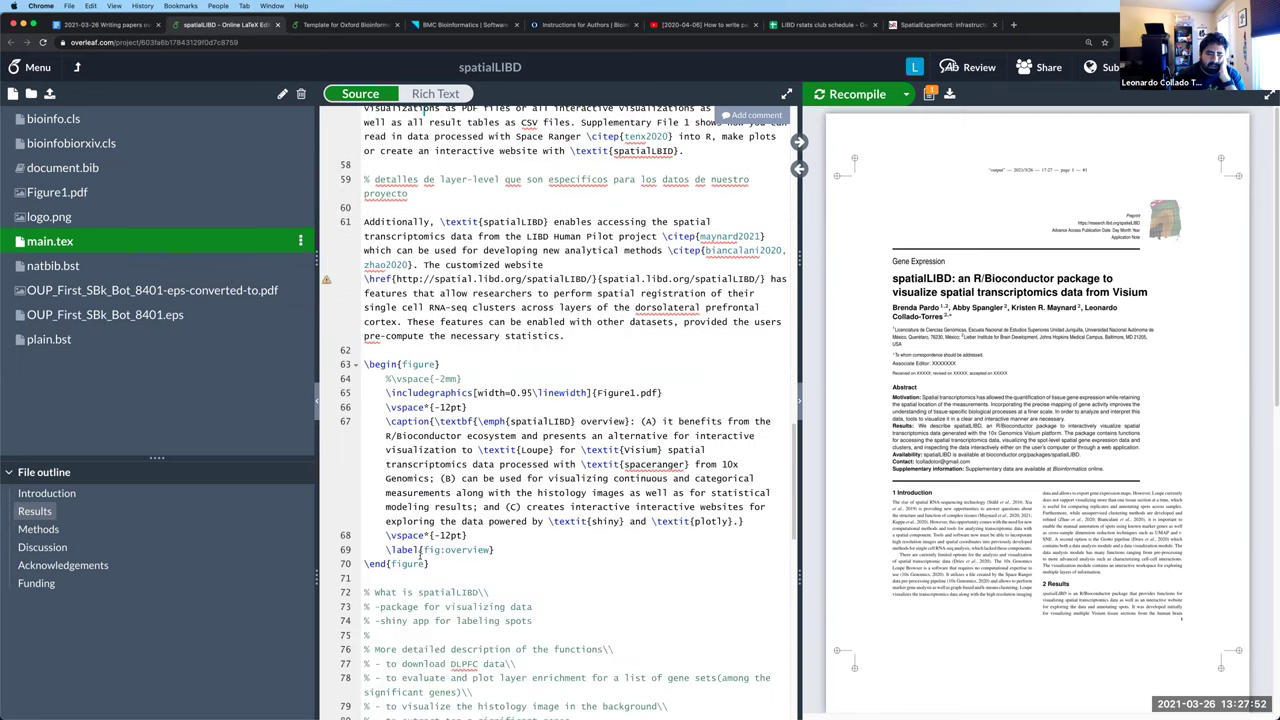
left_click(420, 549)
left_click_drag(420, 549, 484, 549)
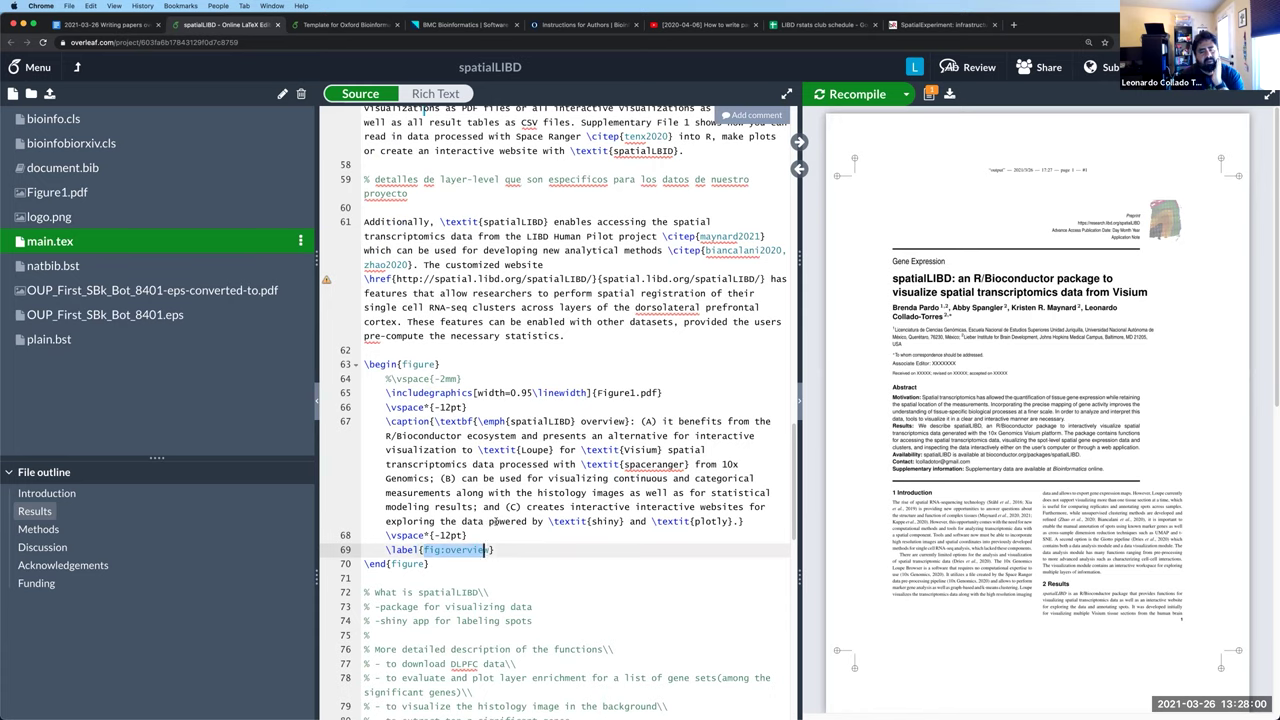
Compare the figure on page 2 of the PDF with its source by selecting the whole figure environment on lines 63 to 70
scroll(820, 428, "down", 10)
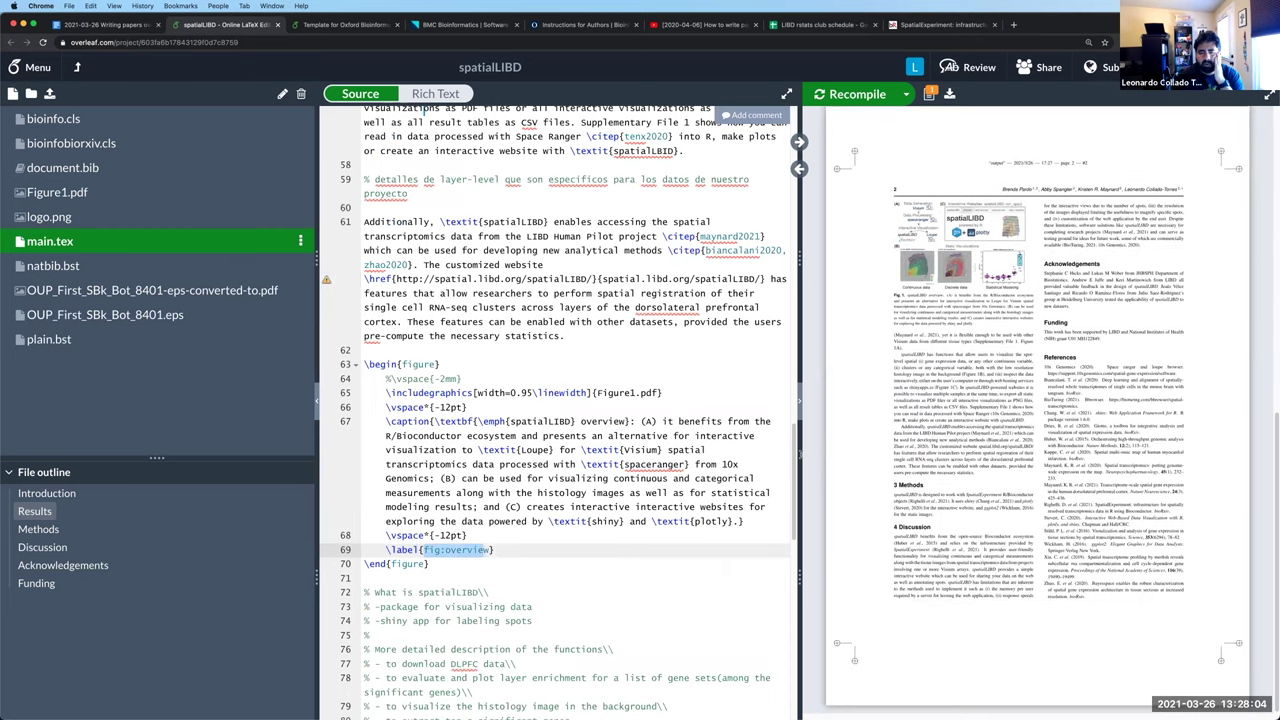
scroll(478, 493, "down", 5)
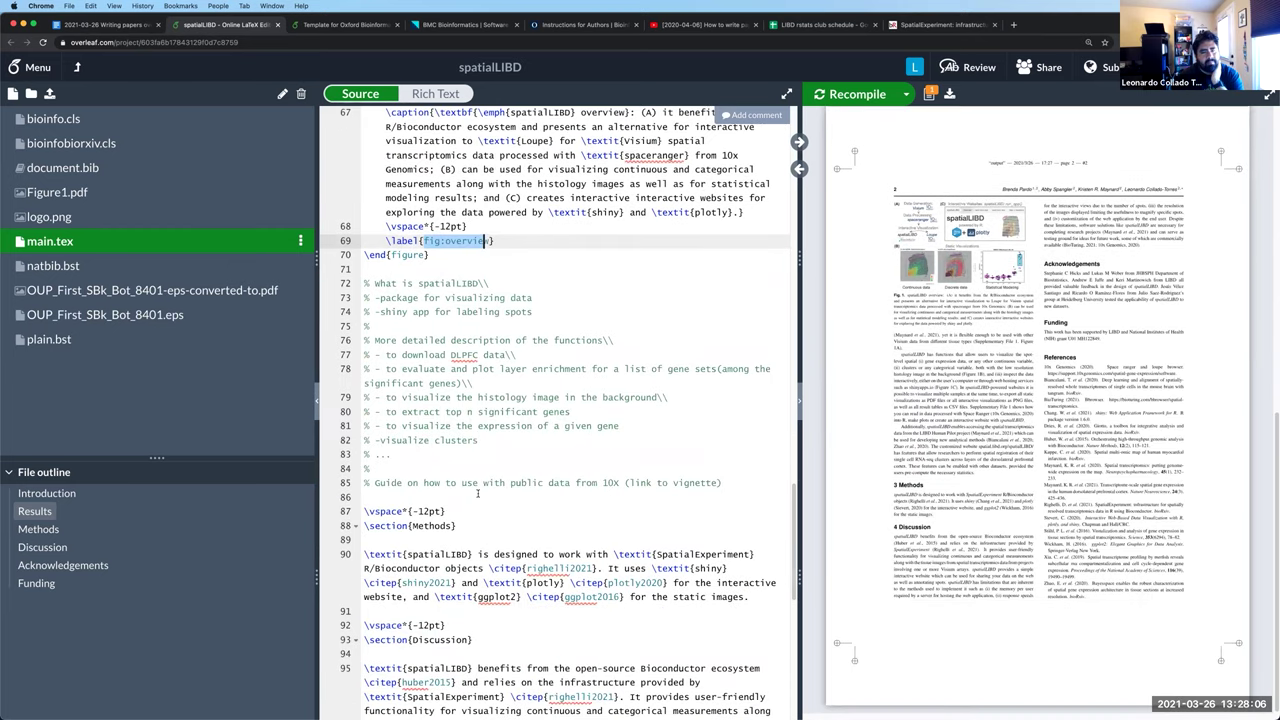
scroll(478, 493, "up", 4)
left_click_drag(453, 494, 364, 290)
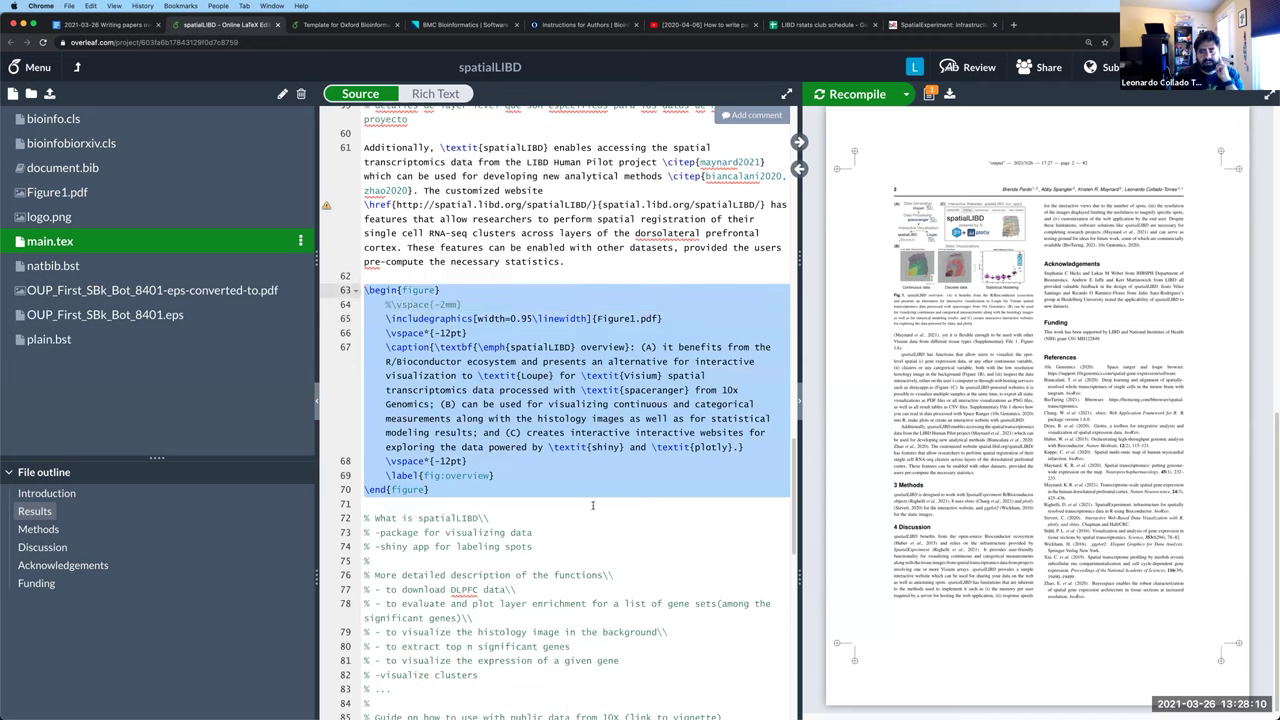
left_click(563, 275)
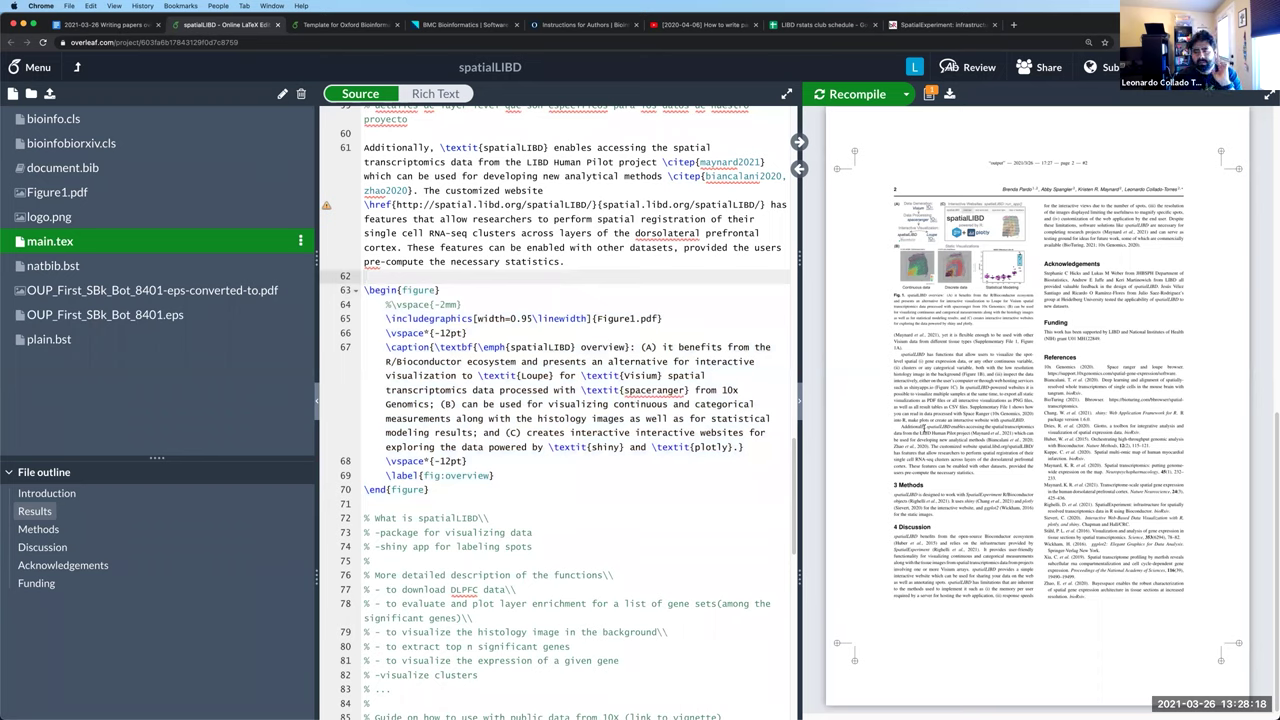
Review the Results text around the figure block and select the \includegraphics command on line 65 that loads Figure1.pdf
scroll(738, 463, "up", 1)
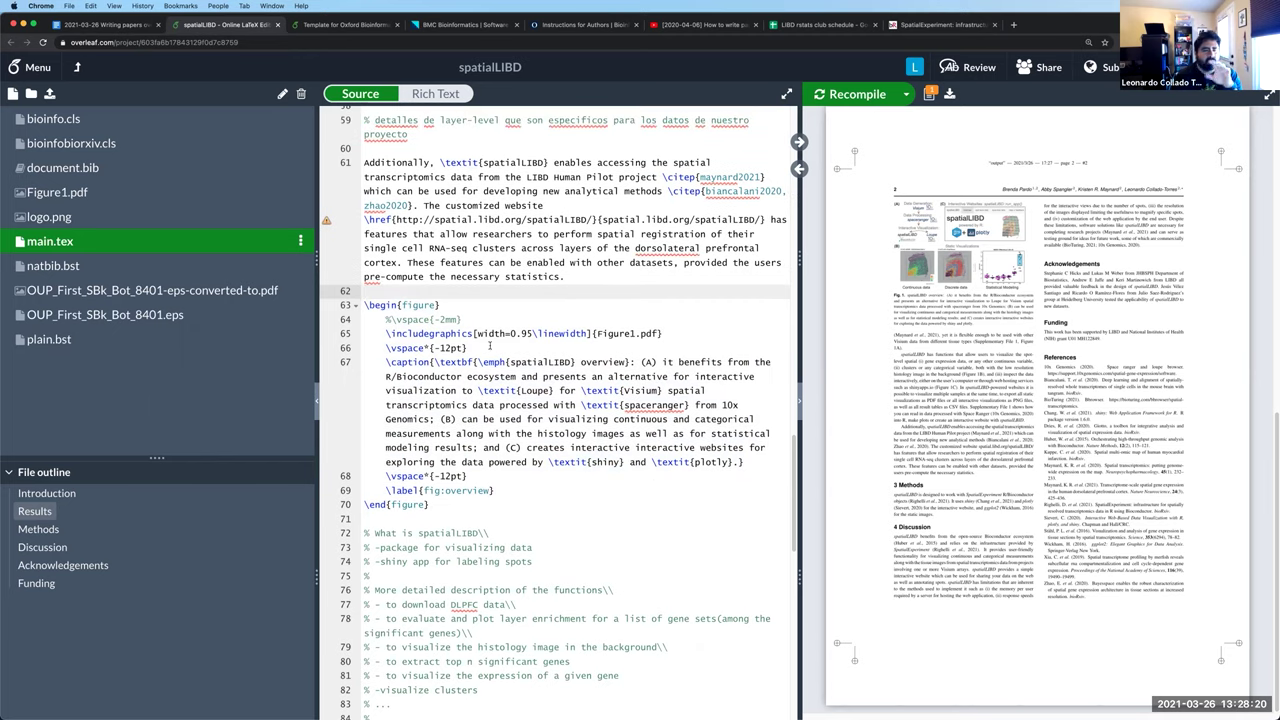
scroll(480, 321, "up", 5)
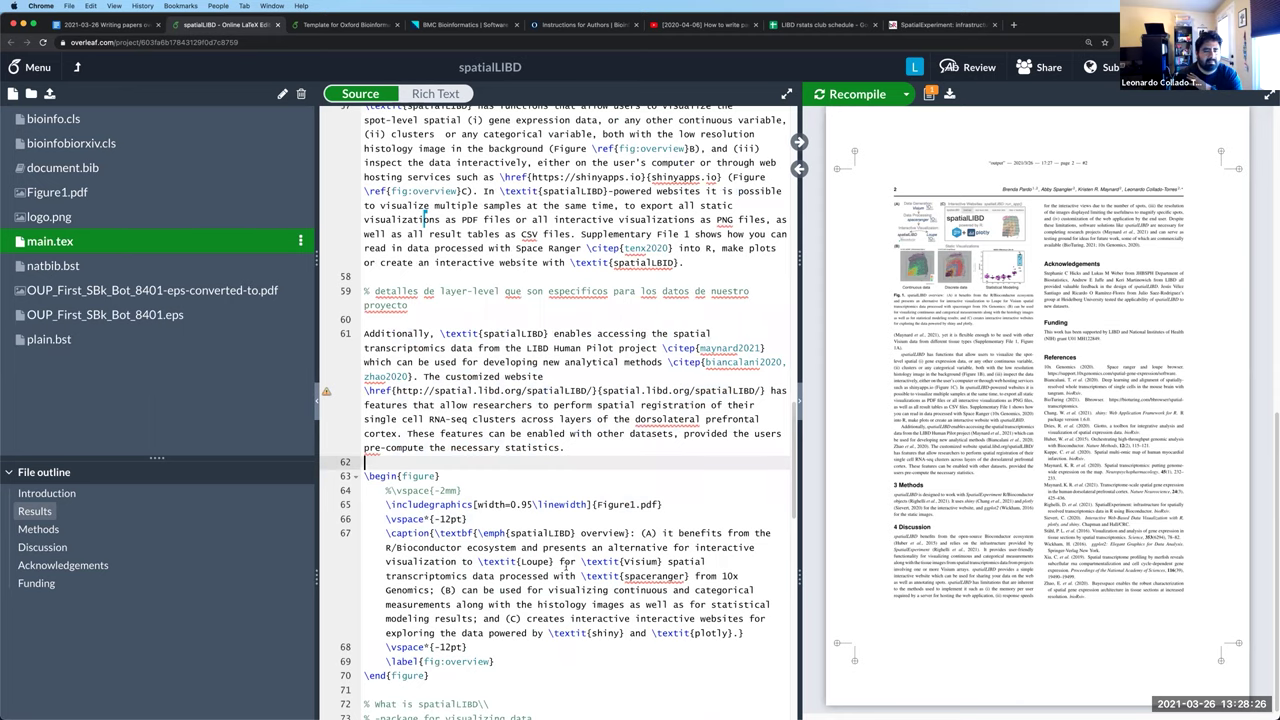
scroll(567, 562, "down", 4)
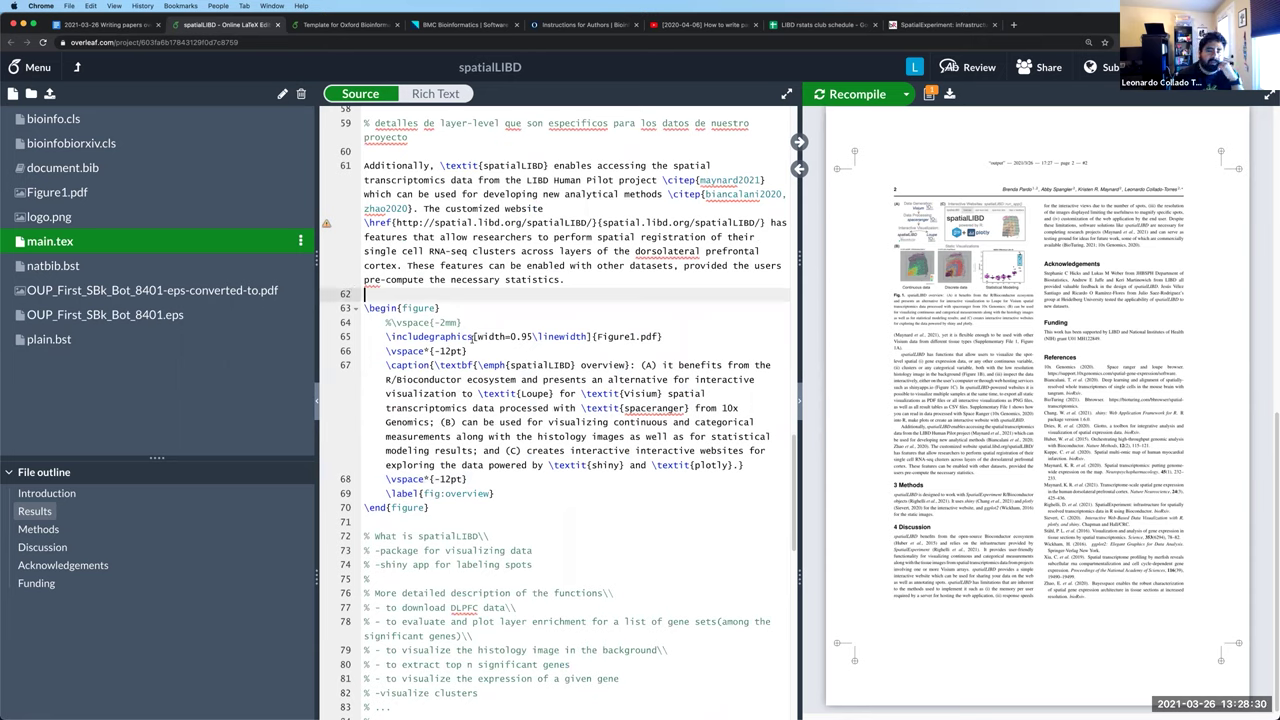
double_click(455, 337)
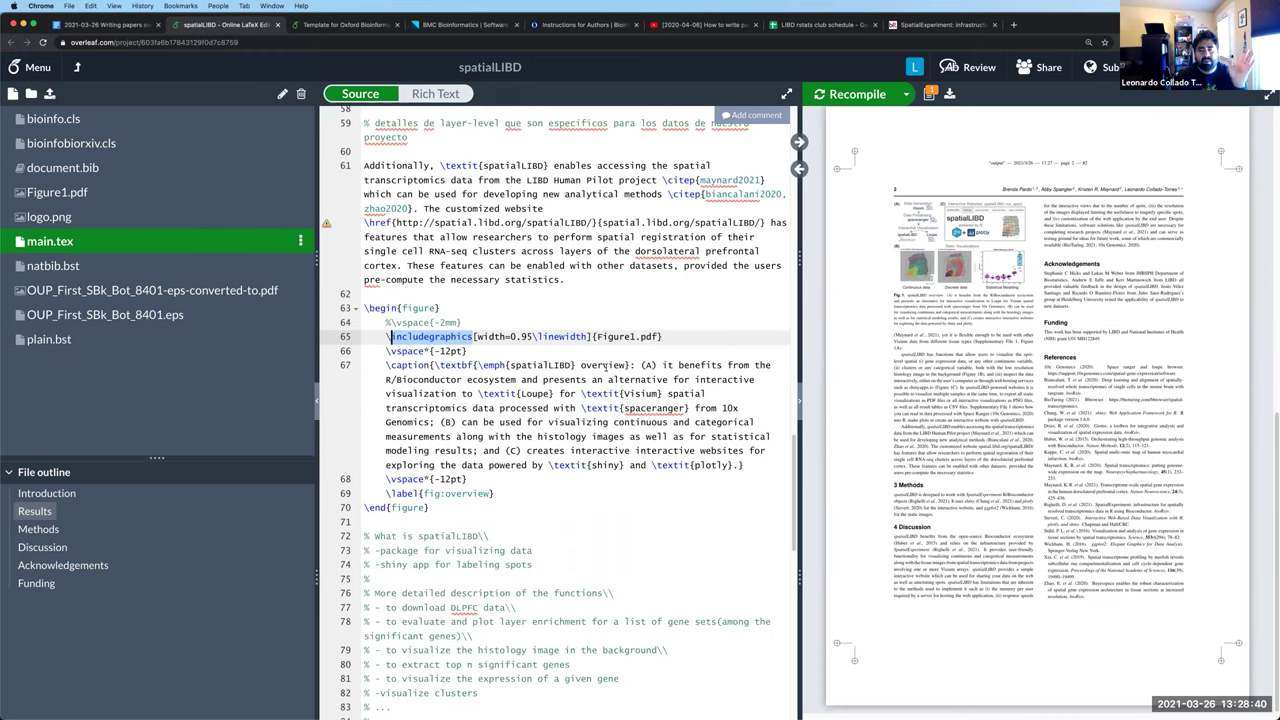
Select the natbib style name in \bibliographystyle at the end of main.tex and look back over the compiled PDF to its first page
scroll(583, 322, "down", 3)
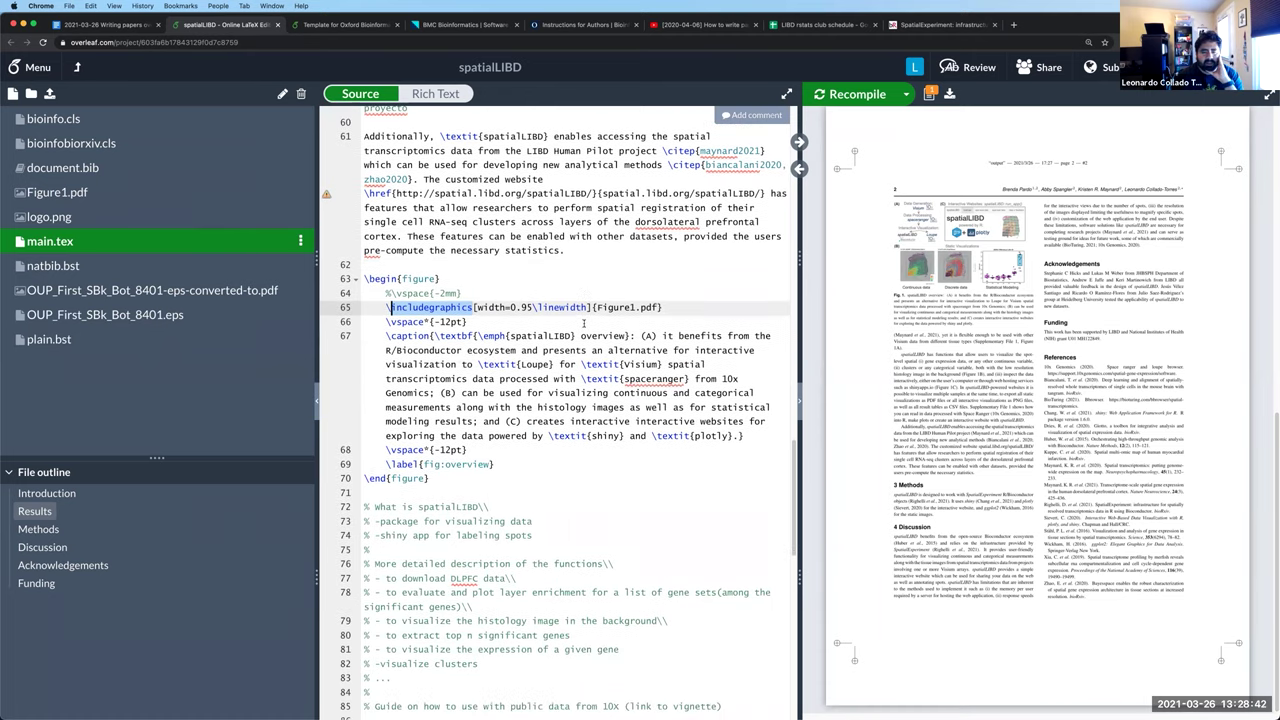
scroll(583, 330, "down", 20)
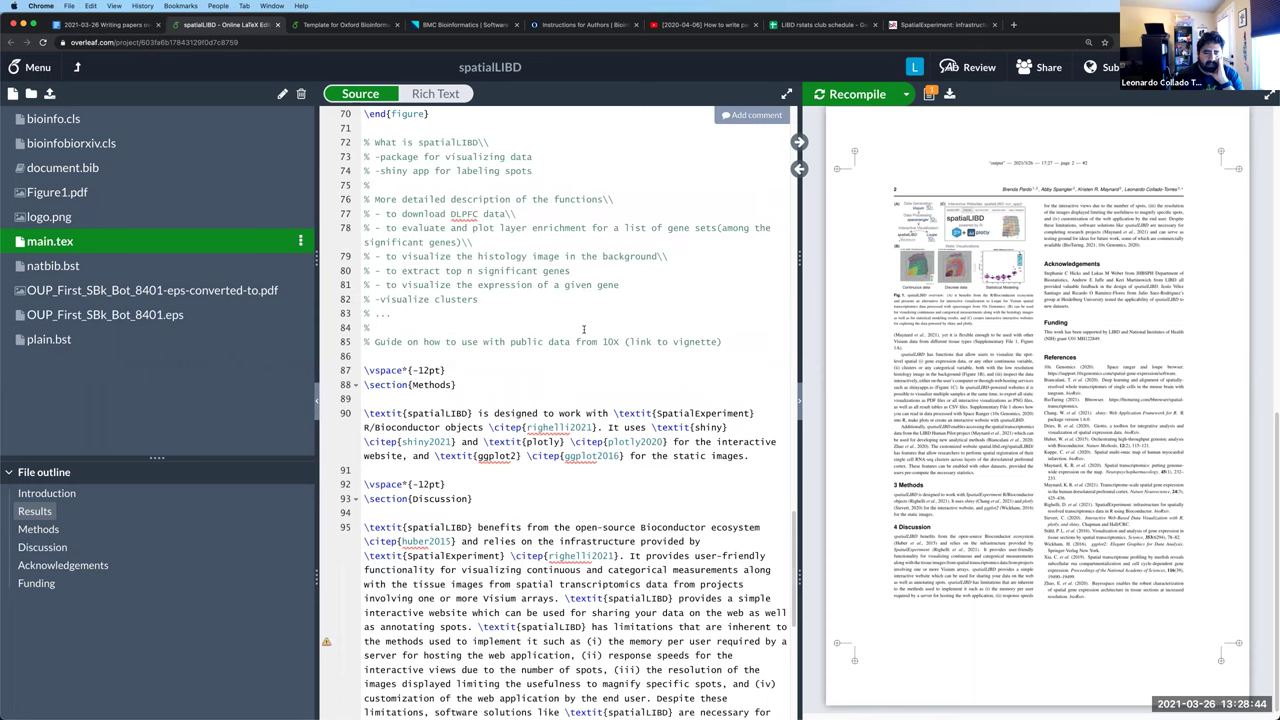
scroll(583, 330, "down", 8)
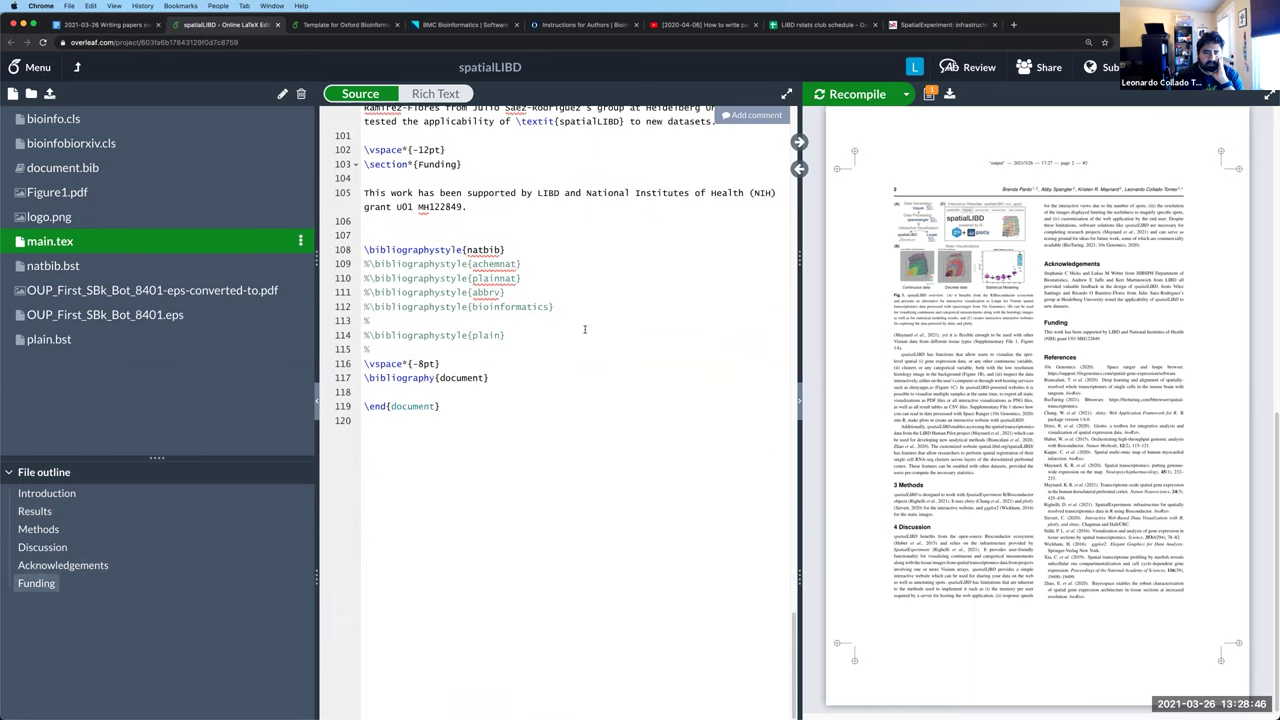
double_click(466, 250)
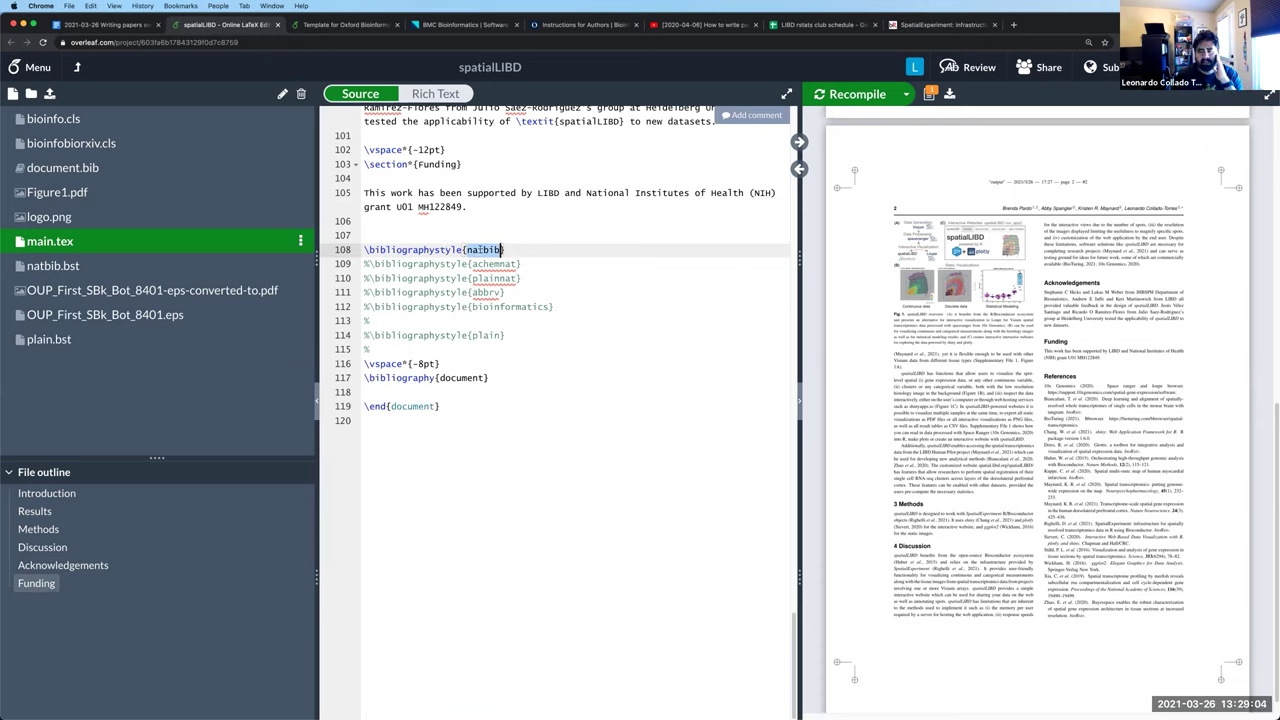
scroll(502, 260, "up", 1)
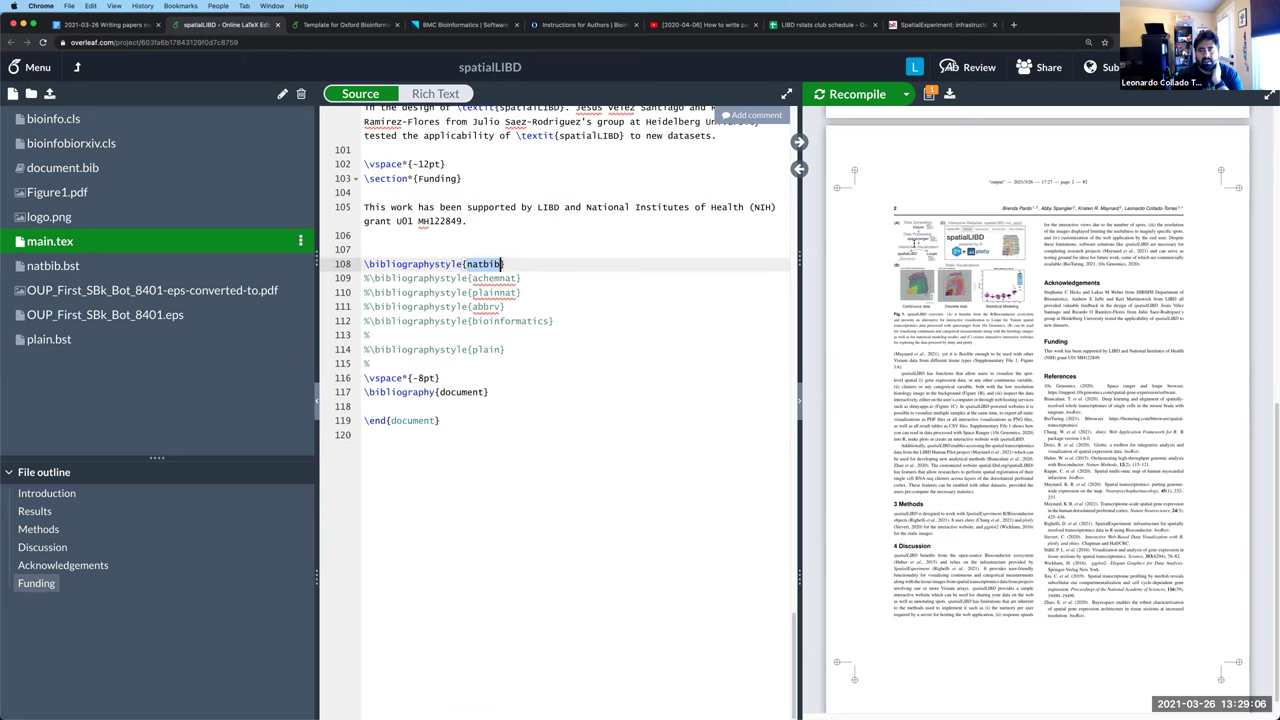
scroll(919, 244, "up", 5)
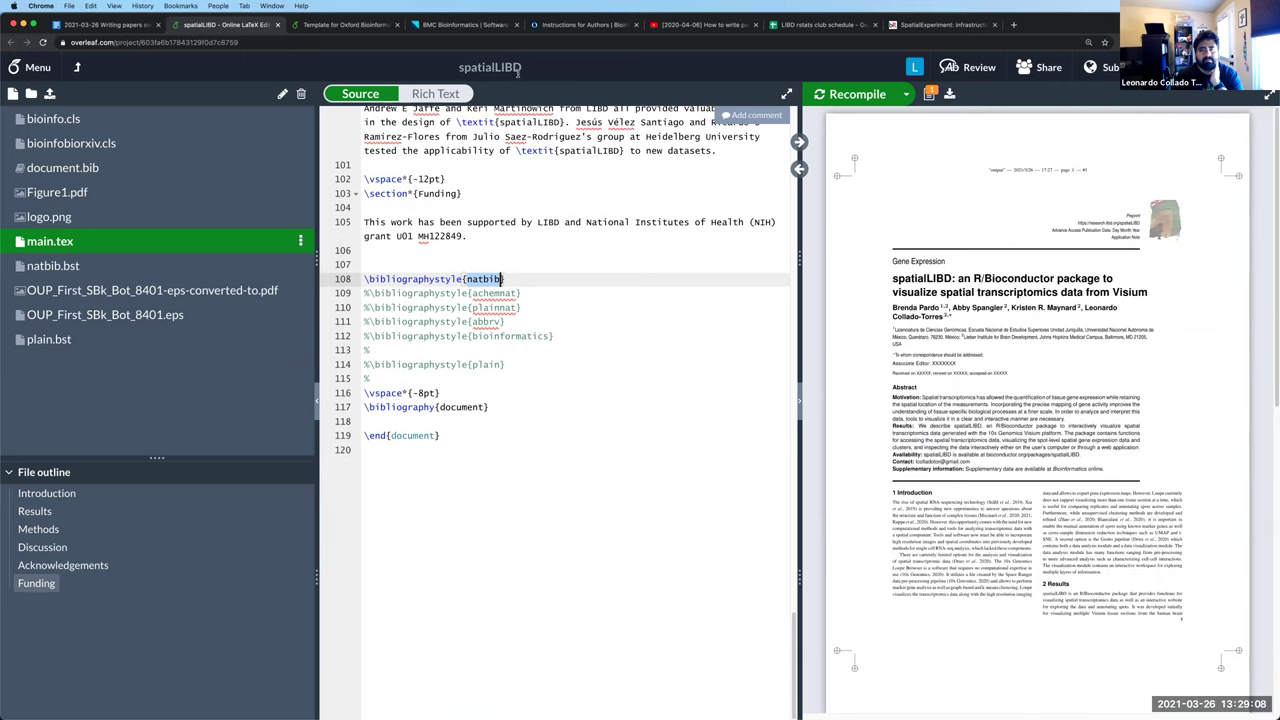
Switch to the writing papers overview in Google Docs and place the cursor in the "Do you have a Journal in mind?" bullet
left_click(100, 27)
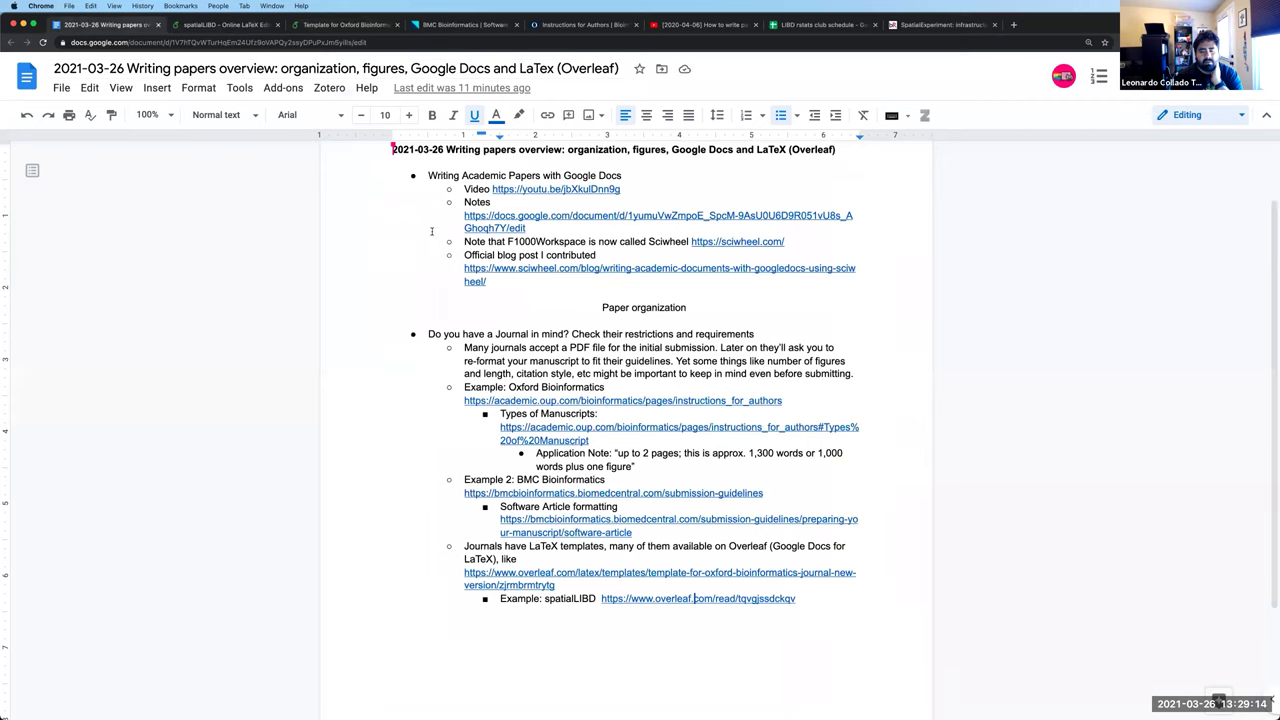
left_click(463, 335)
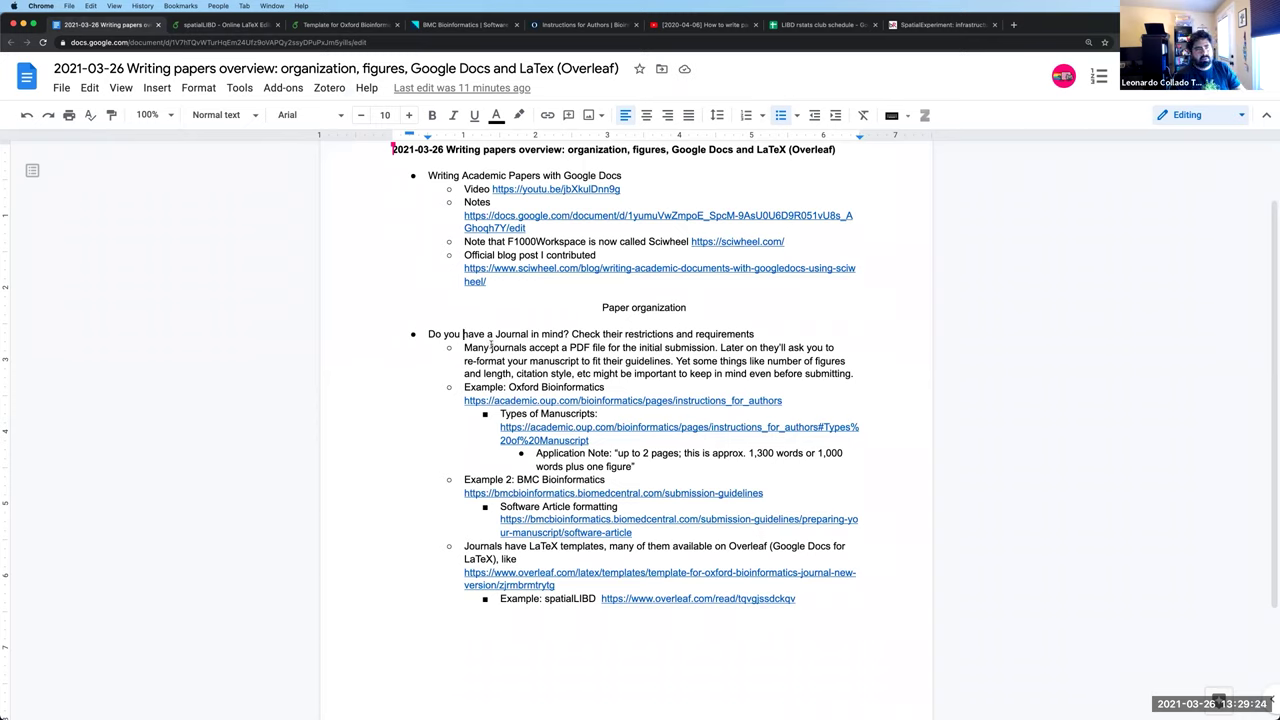
Find the spatial_dlpfc Google Docs document from a new browser tab and open it
key("super+t")
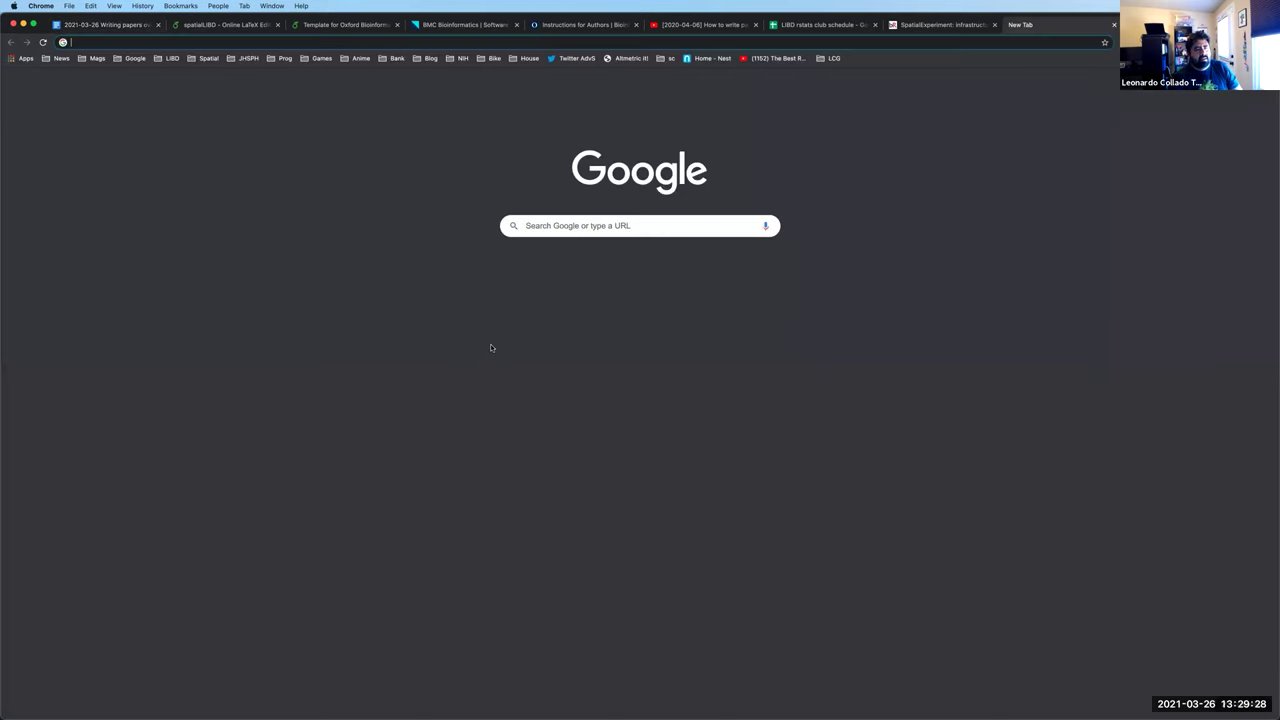
type("docs.google.com/document/u/0/")
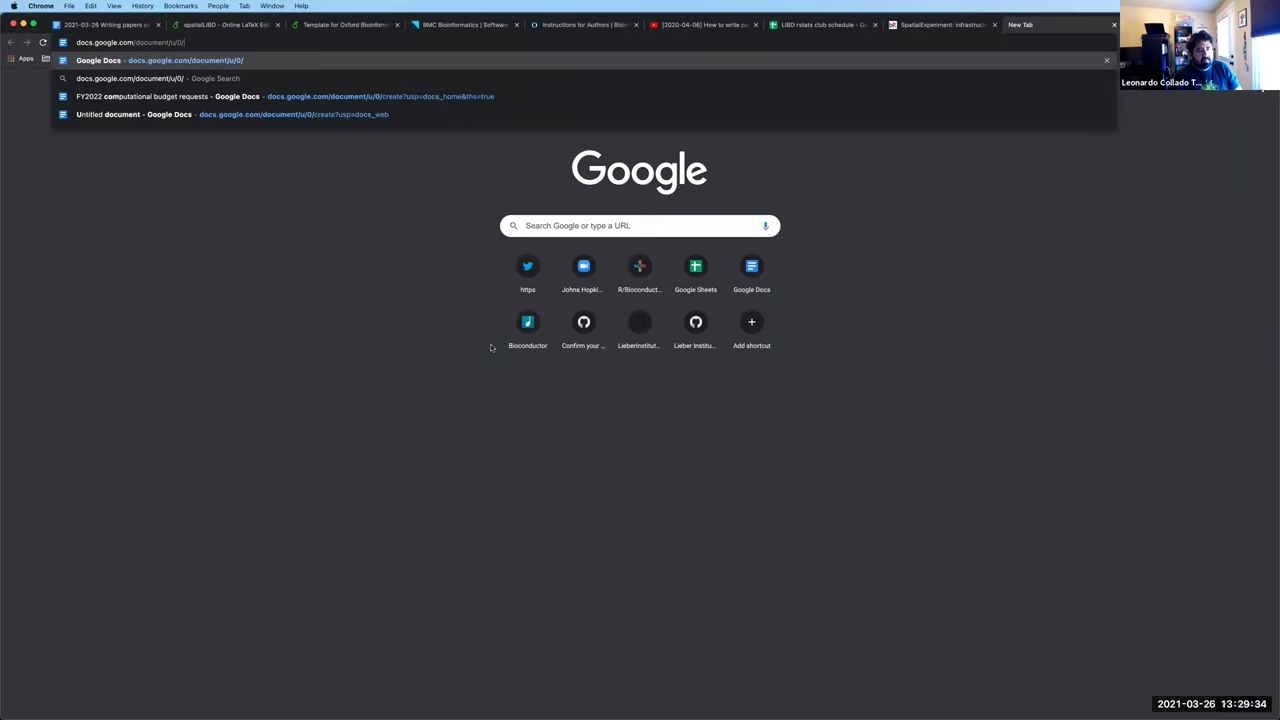
key("super+a")
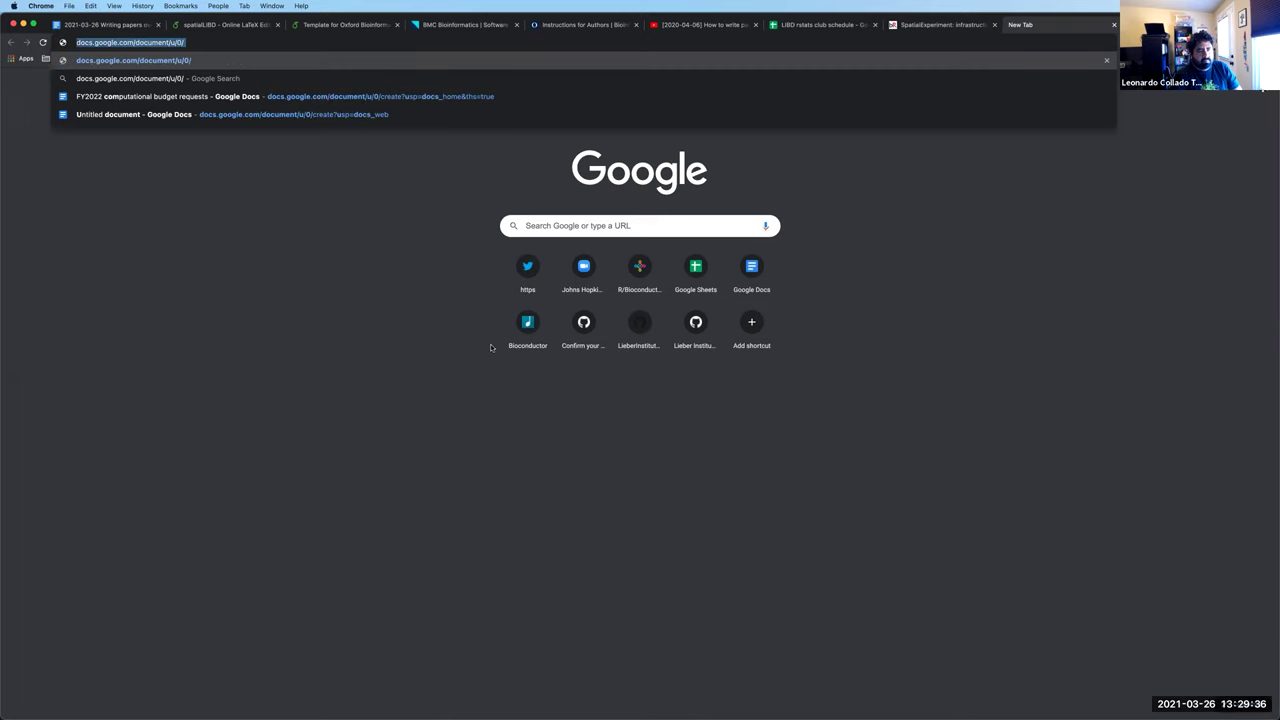
type("docs")
key("BackSpace")
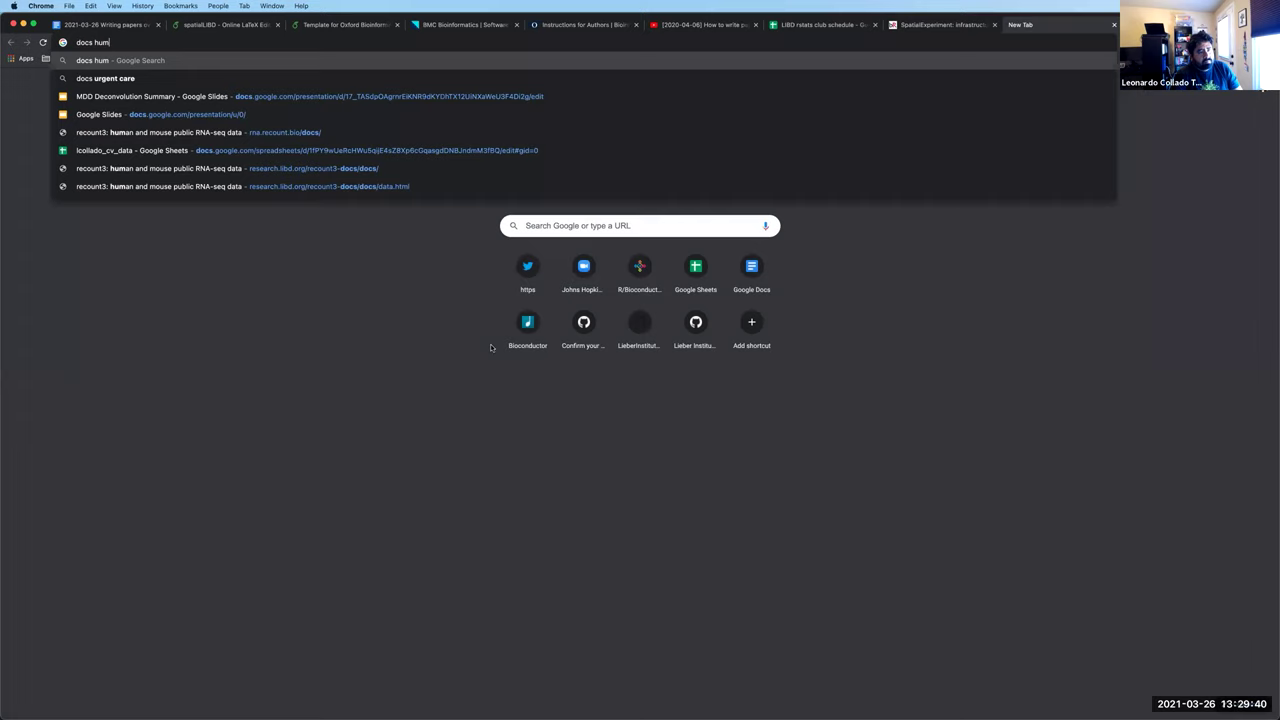
type("s")
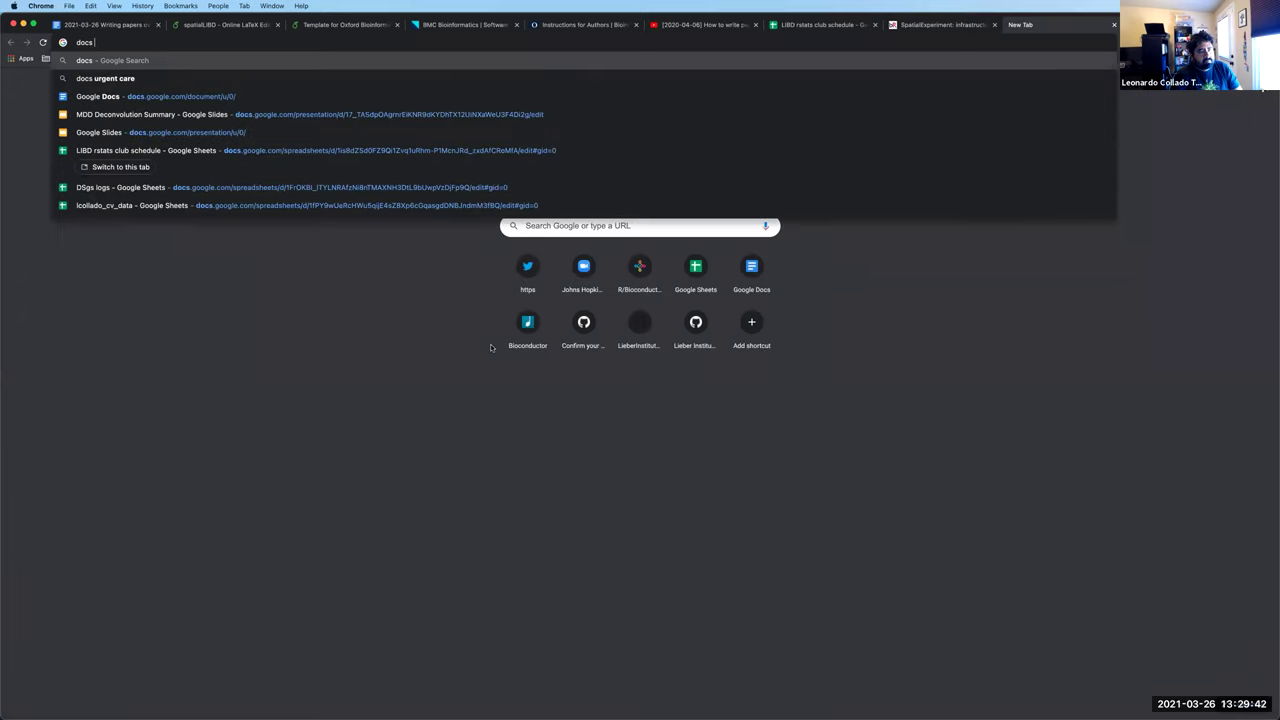
type("patial_dlpfc")
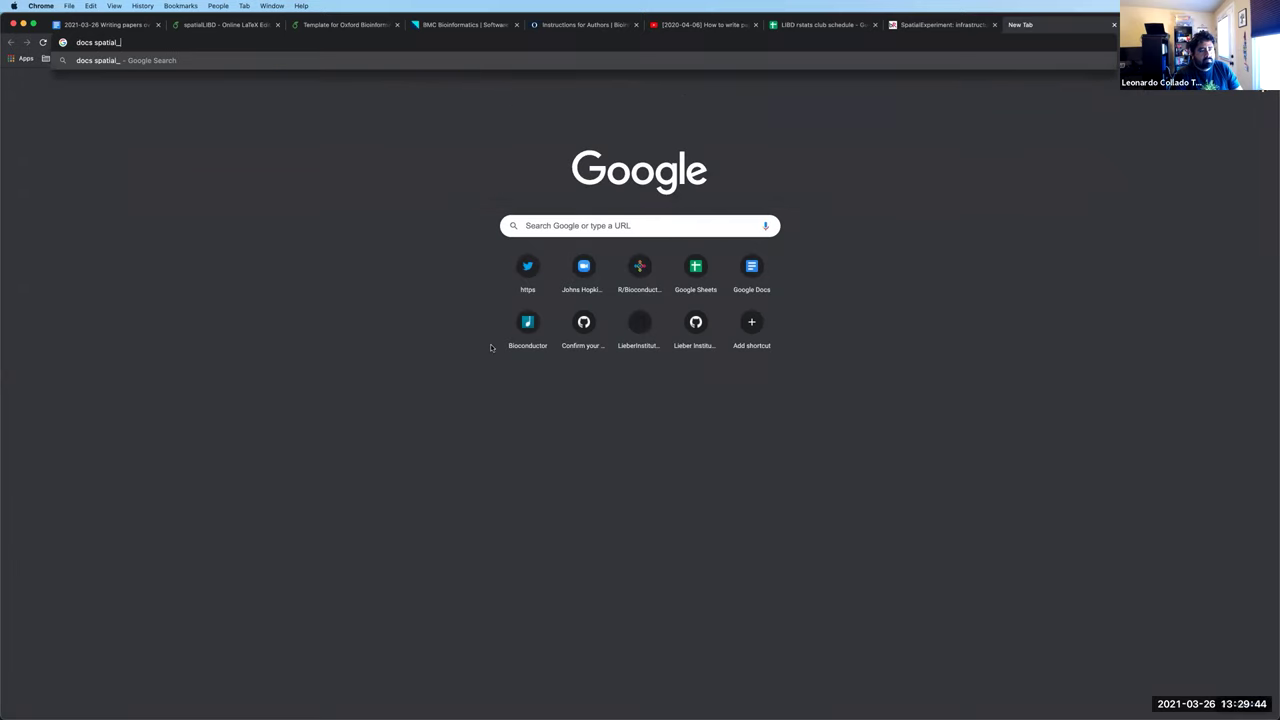
key("Down")
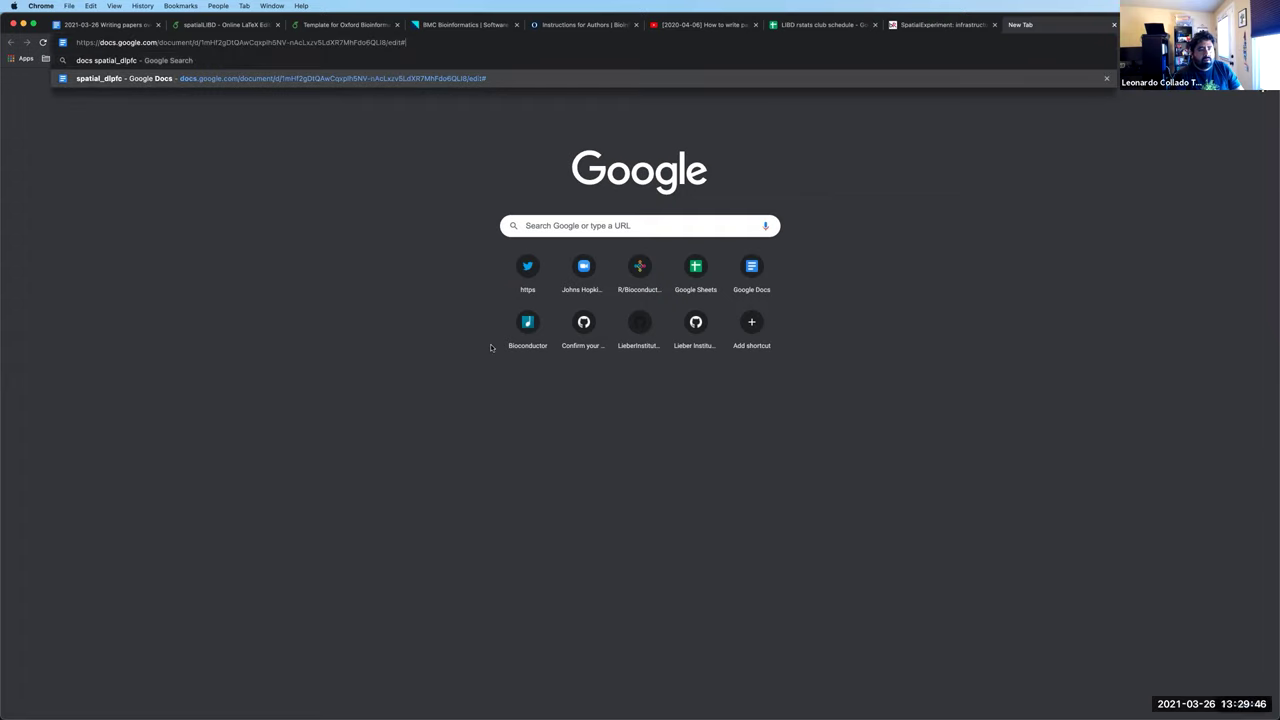
key("Return")
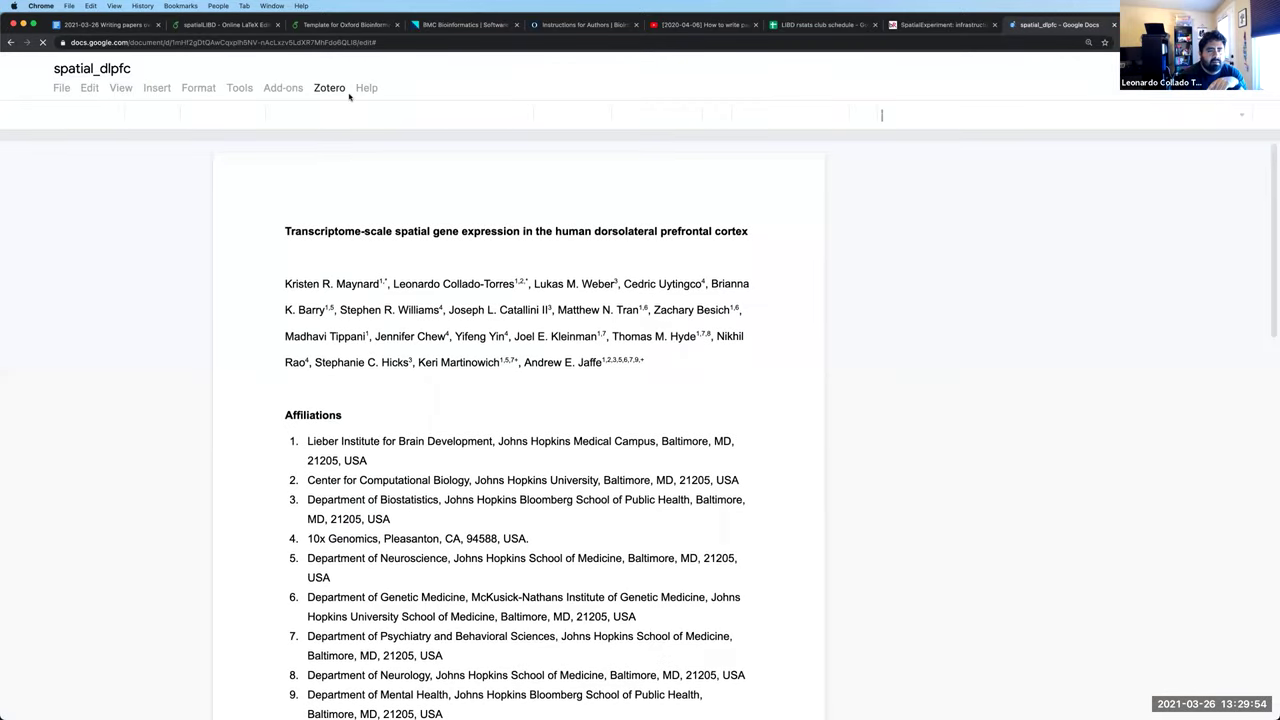
Examine the manuscript's title and author list, then select the first entry under Affiliations
left_click(422, 205)
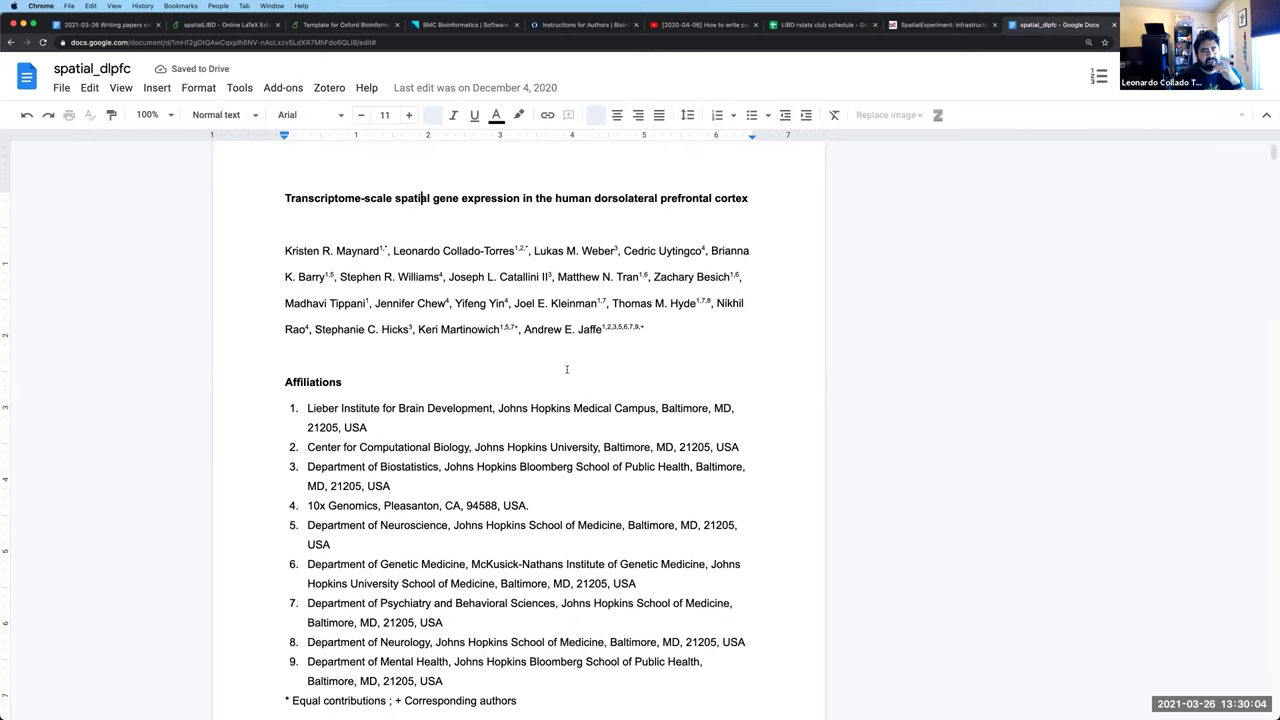
scroll(566, 369, "down", 1)
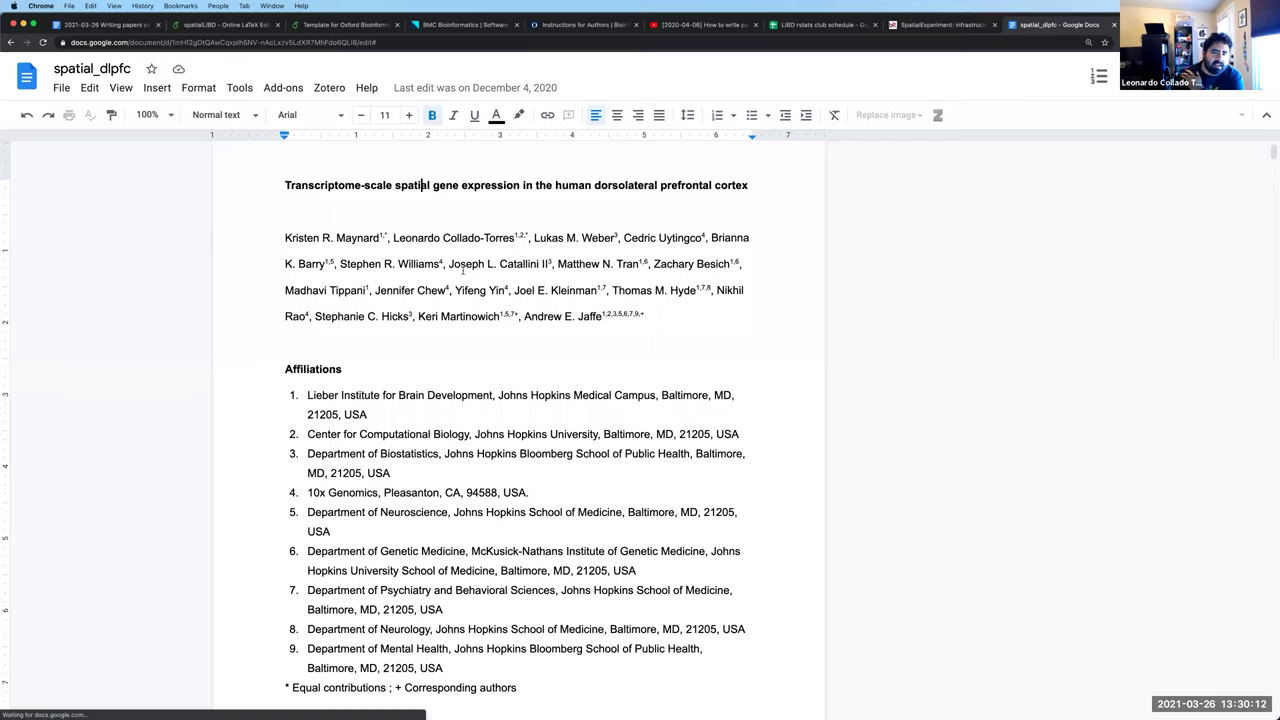
scroll(479, 298, "down", 1)
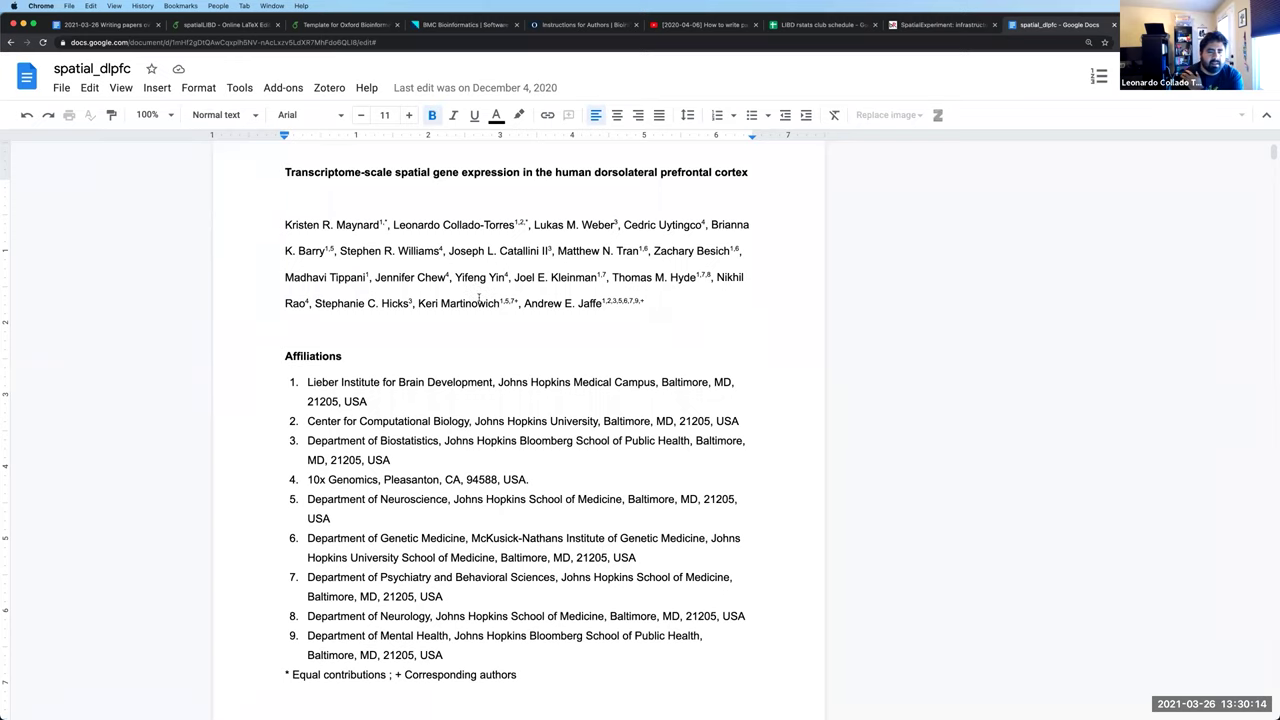
left_click(479, 298)
scroll(440, 320, "down", 1)
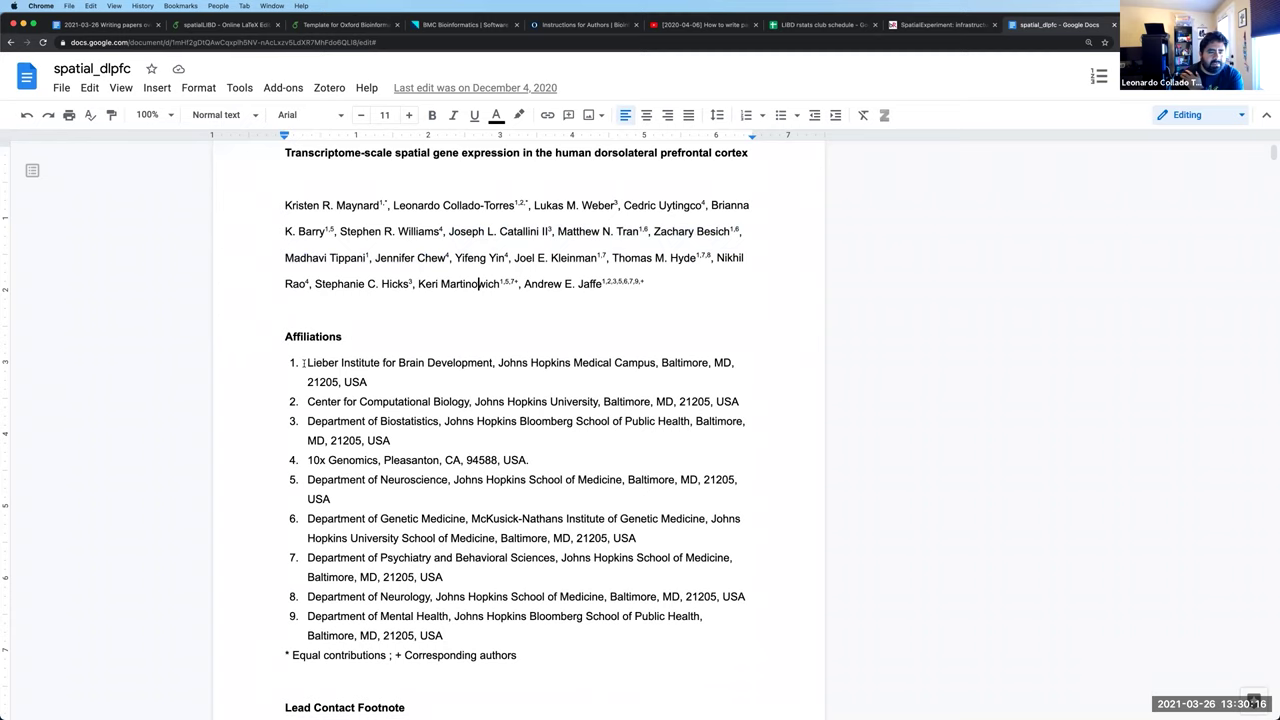
triple_click(362, 382)
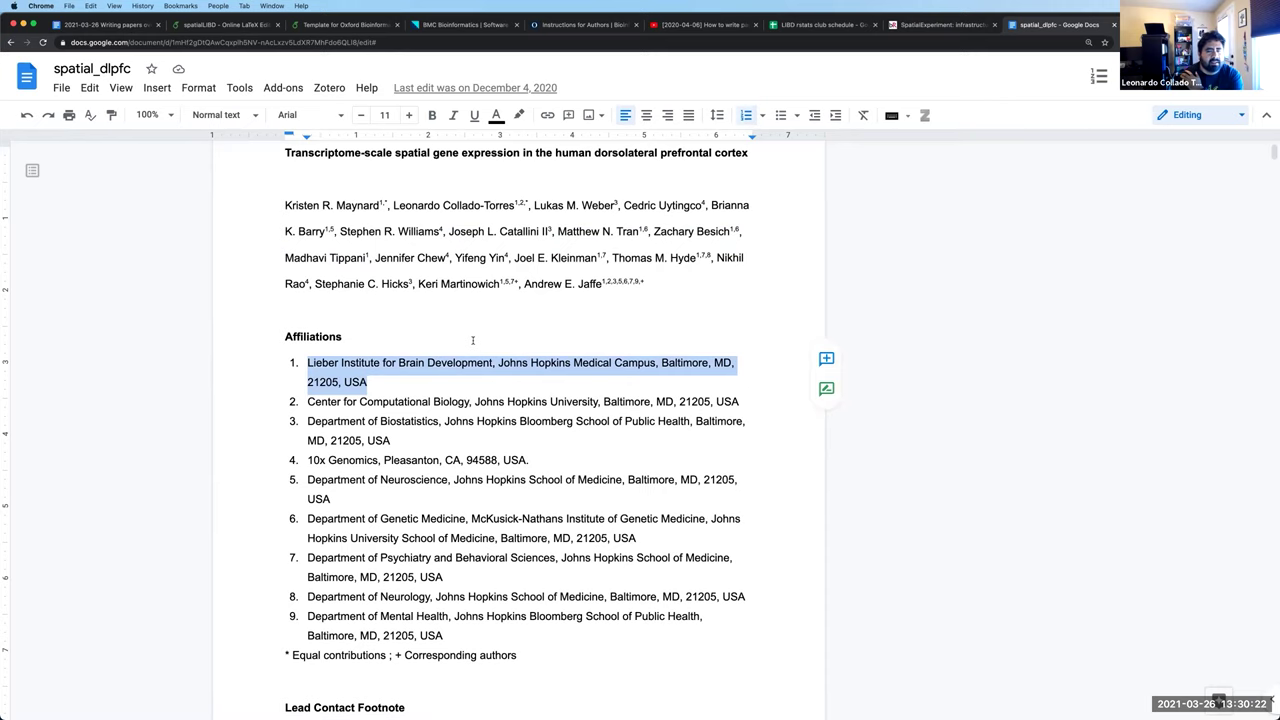
Examine how the numbered affiliations, author contribution notes and lead contact footnote are laid out, placing the cursor after the first affiliation
scroll(472, 338, "down", 3)
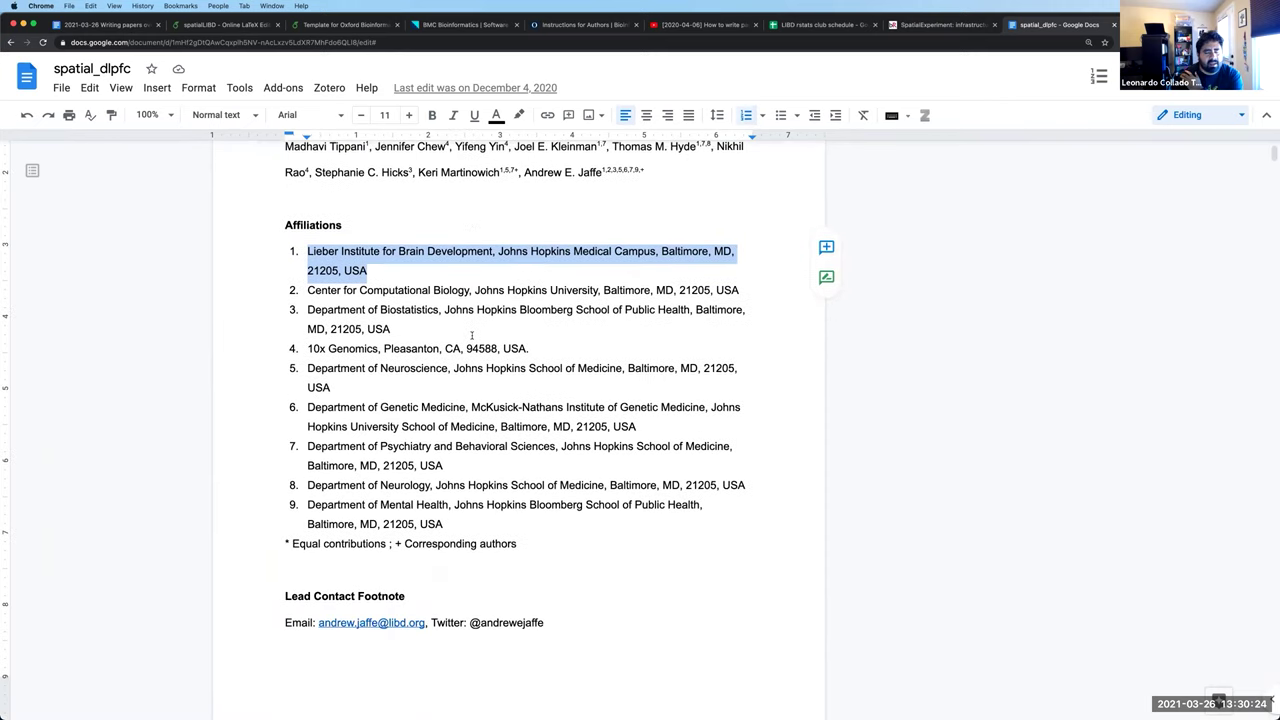
scroll(472, 336, "up", 1)
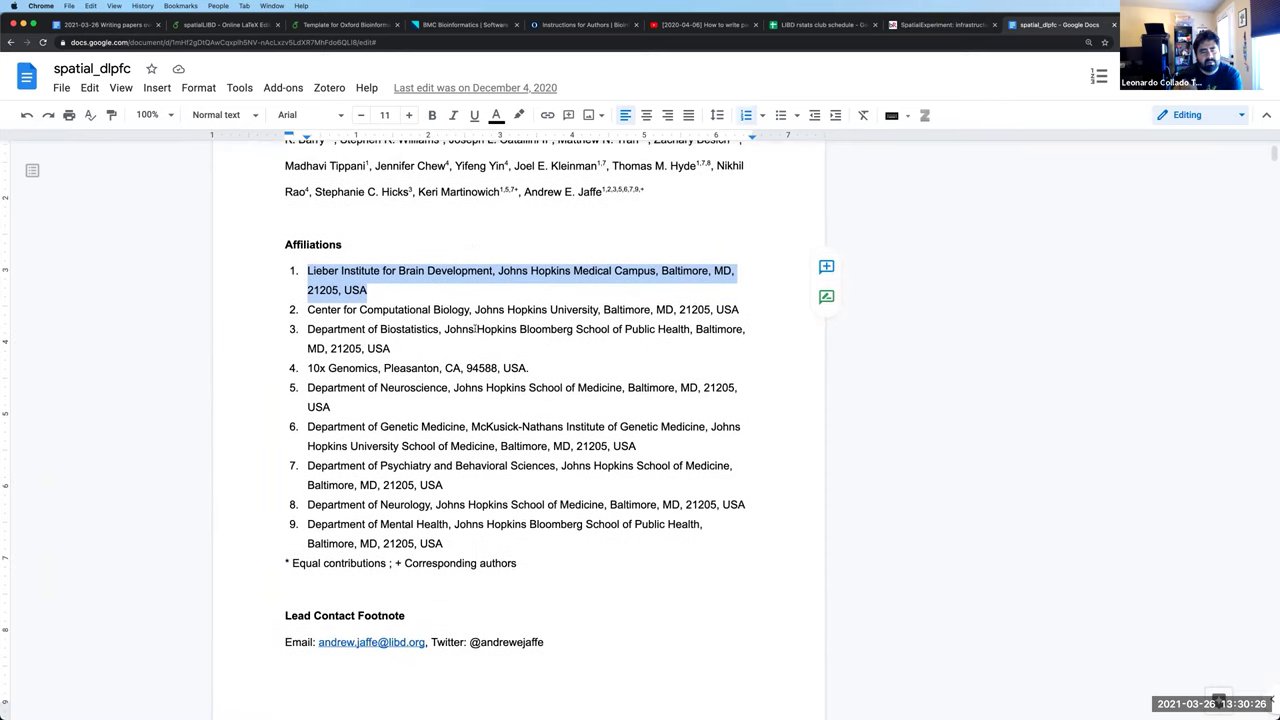
scroll(475, 329, "up", 1)
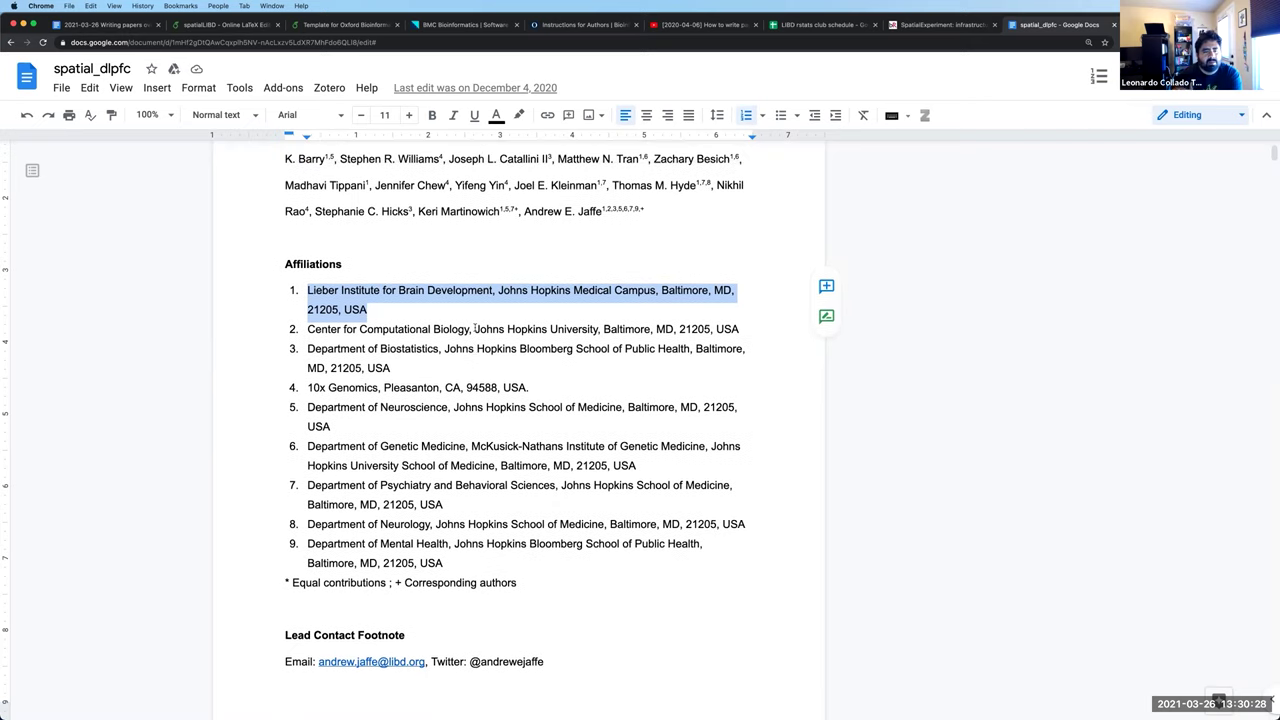
scroll(397, 300, "up", 1)
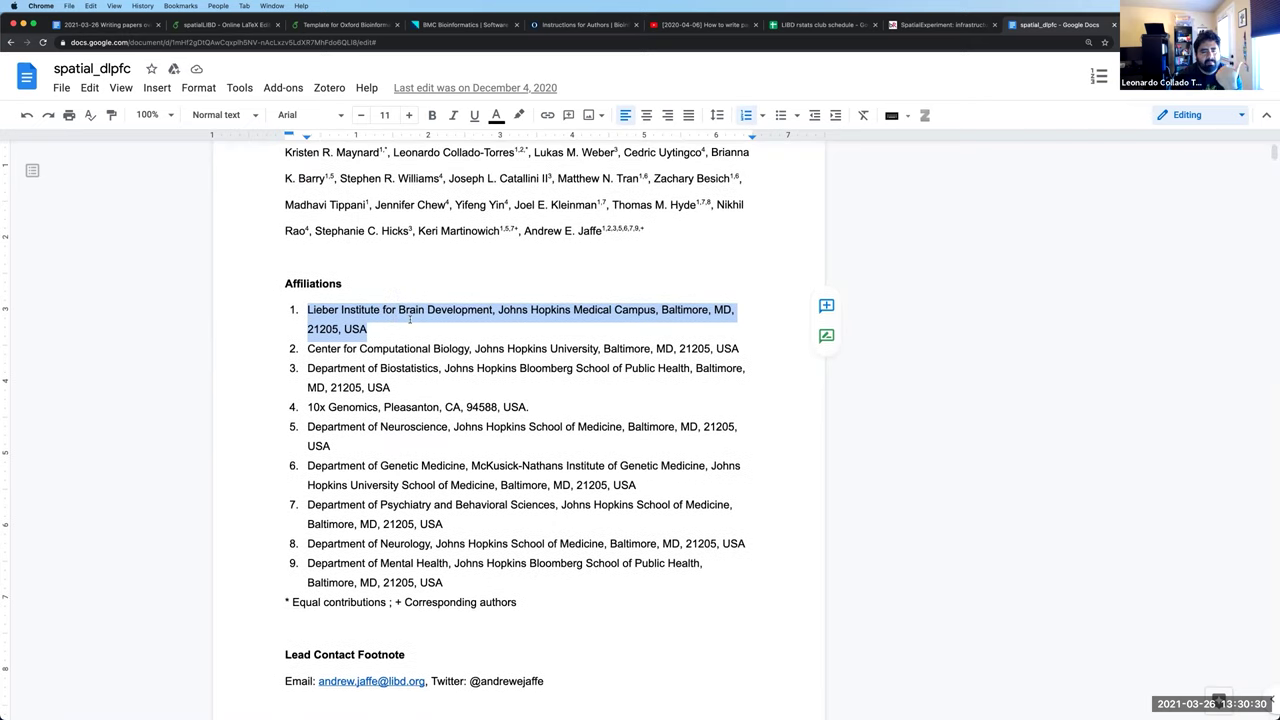
left_click(375, 332)
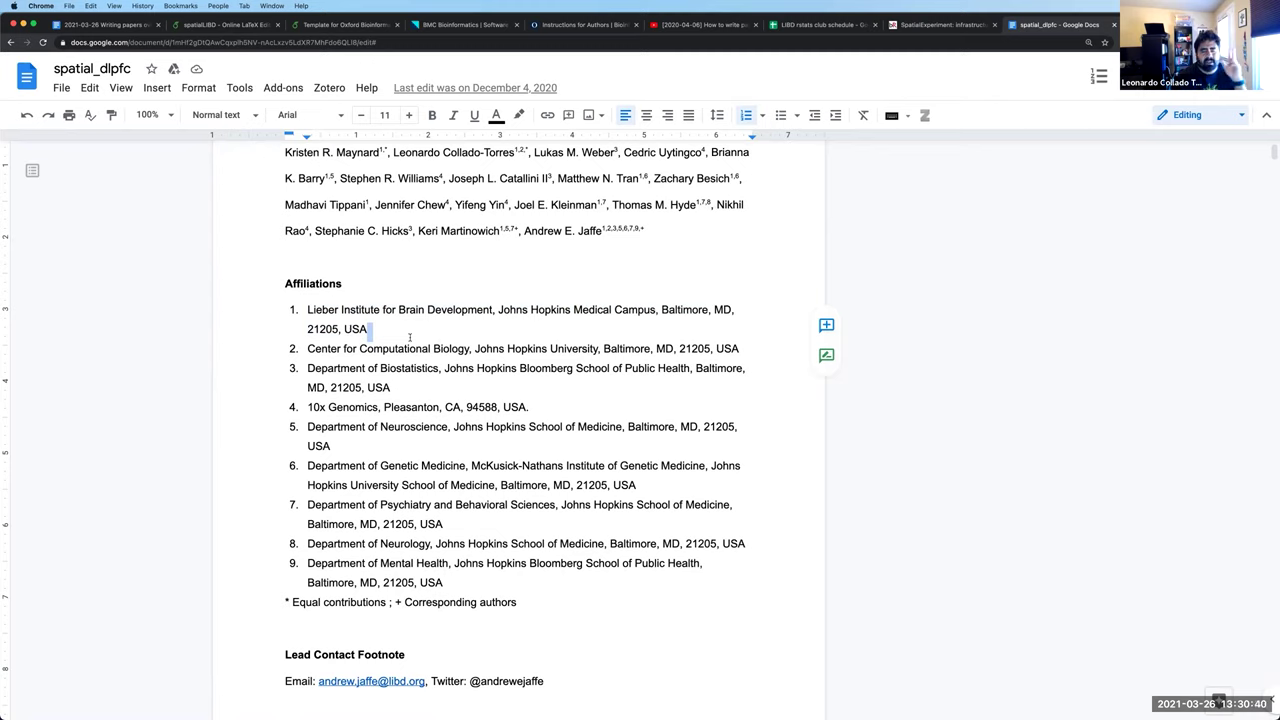
scroll(411, 339, "down", 1)
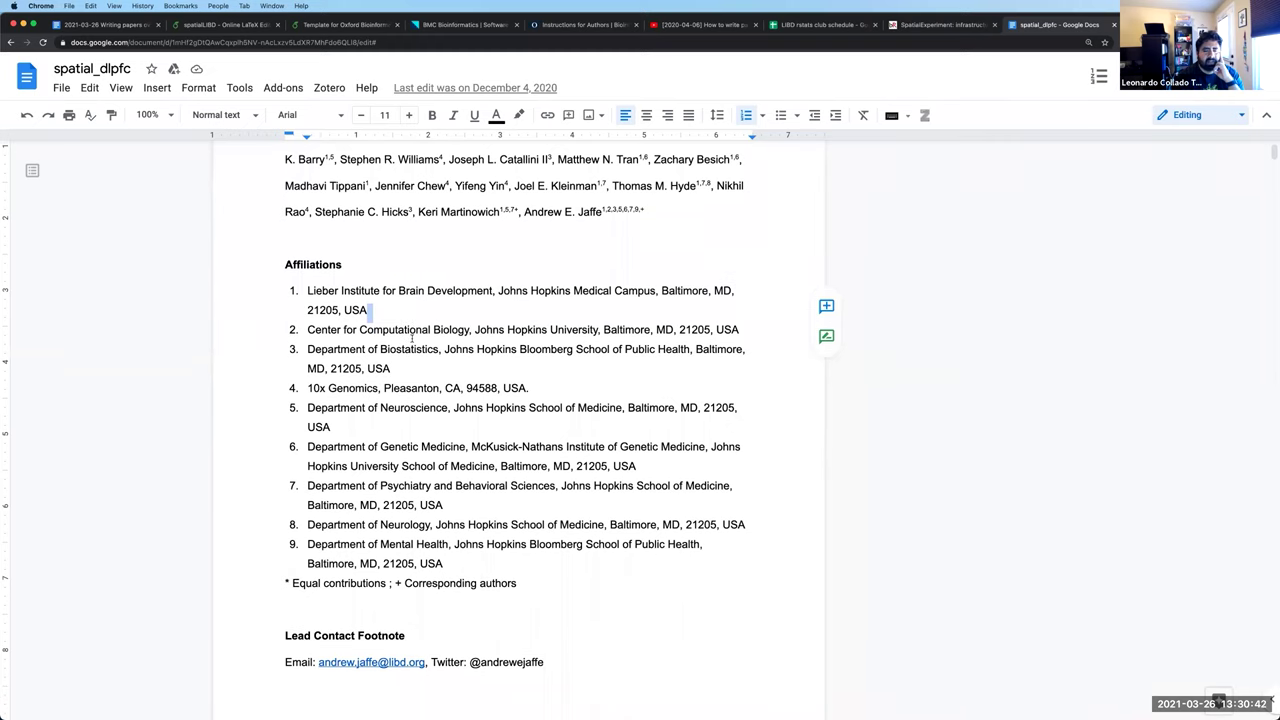
scroll(411, 339, "down", 2)
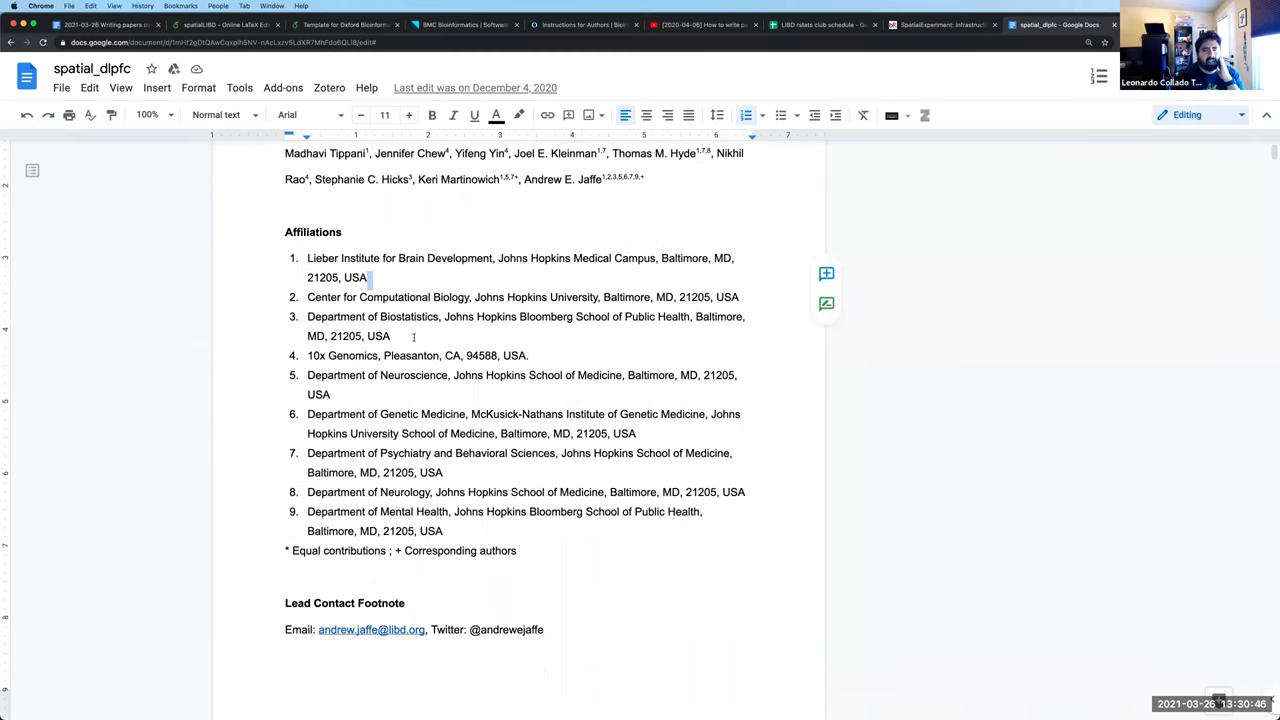
scroll(413, 337, "down", 1)
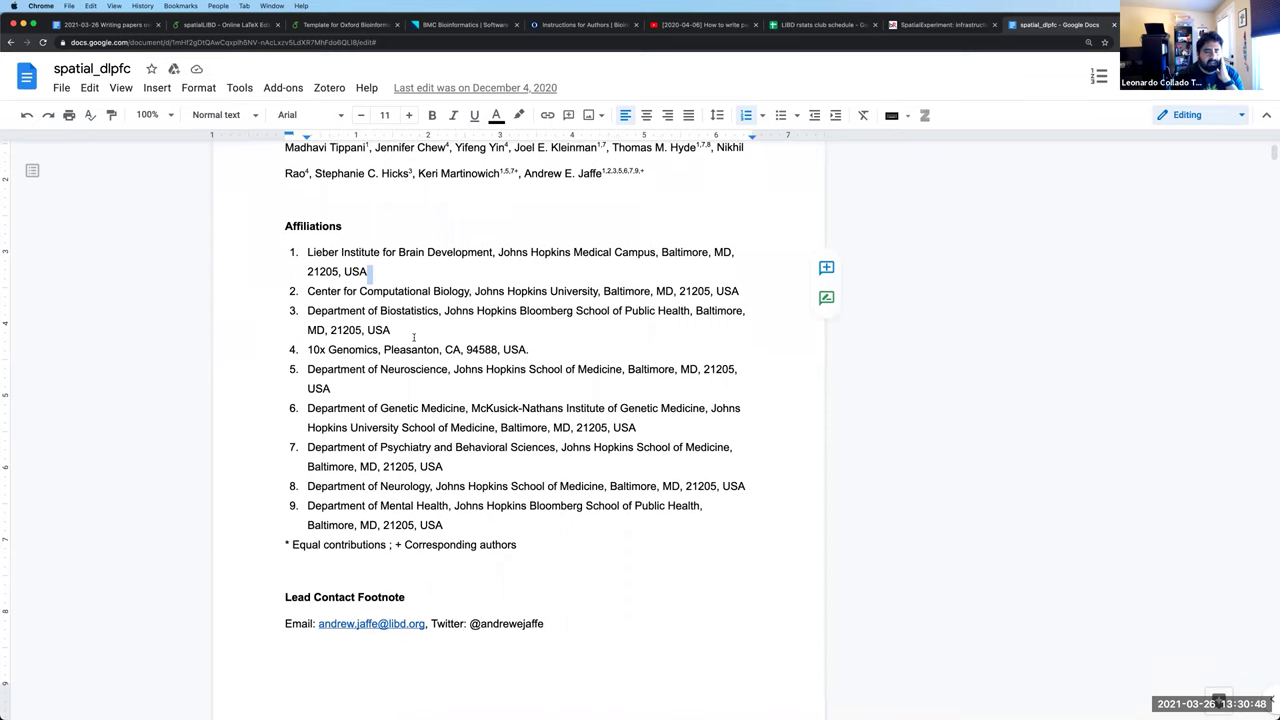
scroll(413, 337, "up", 2)
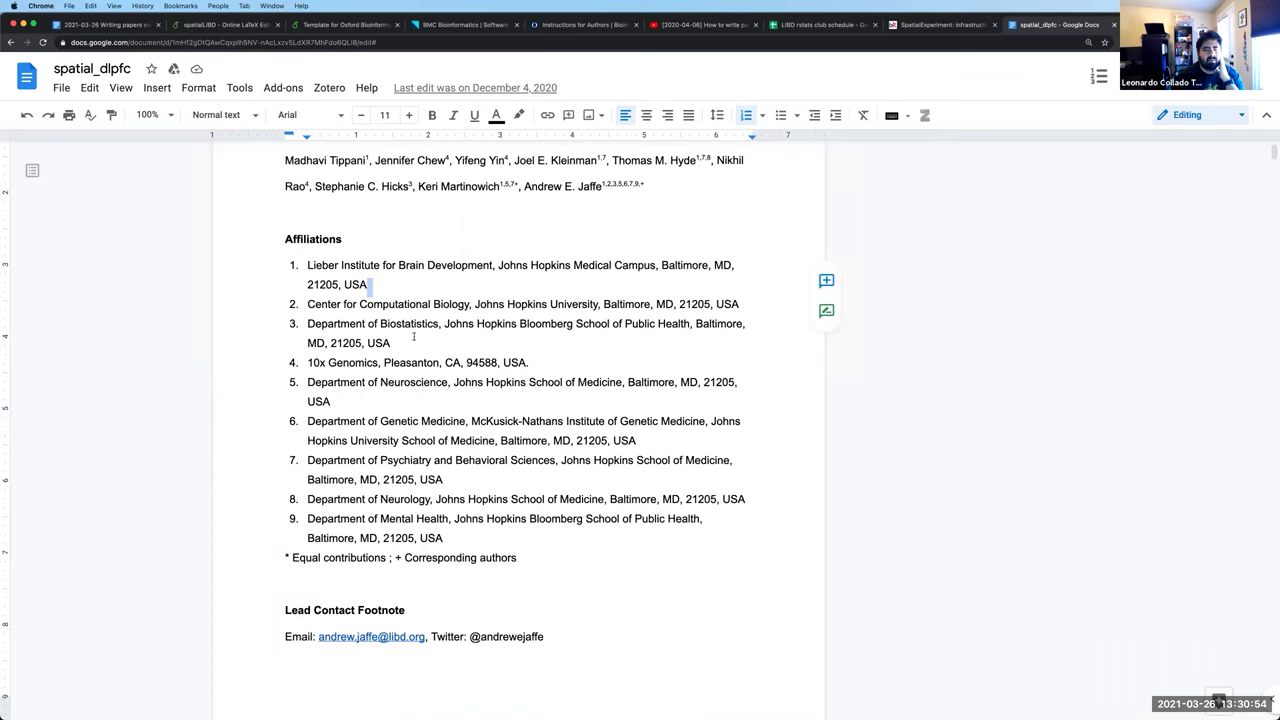
scroll(413, 337, "down", 5)
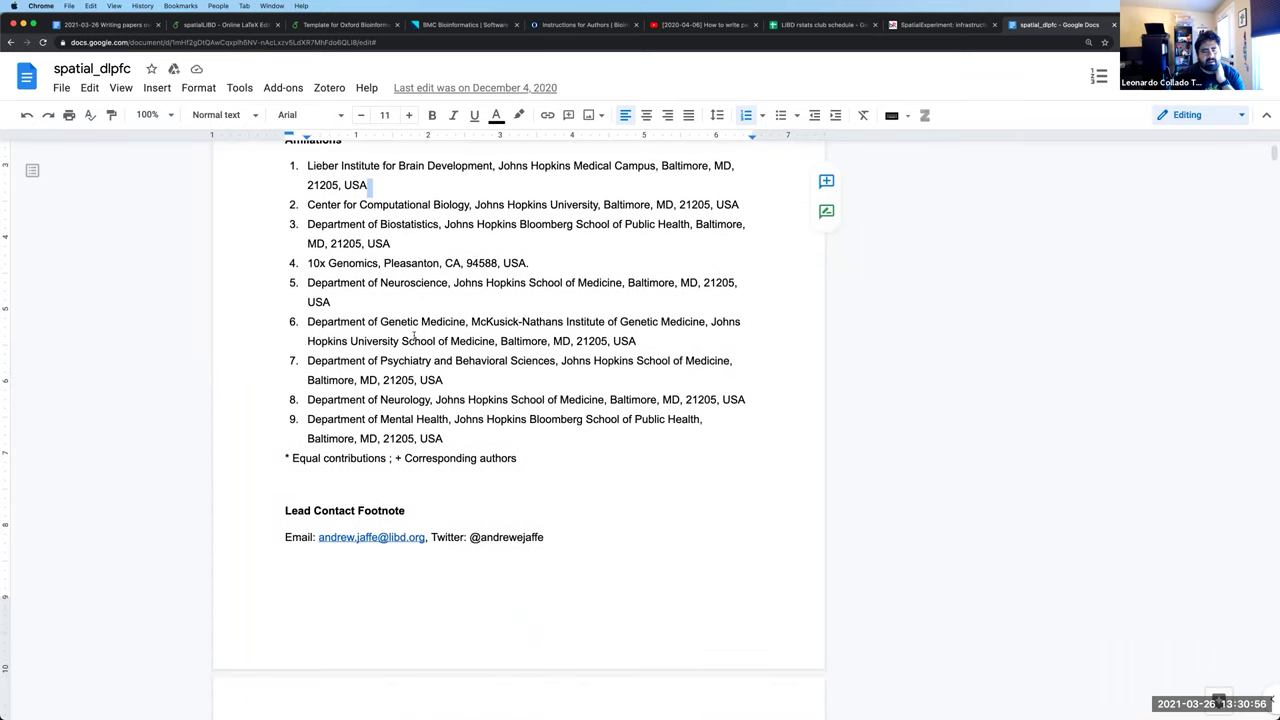
Look over the end of the title page and the start of the abstract, selecting part of the "Lead Contact Footnote" heading
scroll(413, 337, "down", 10)
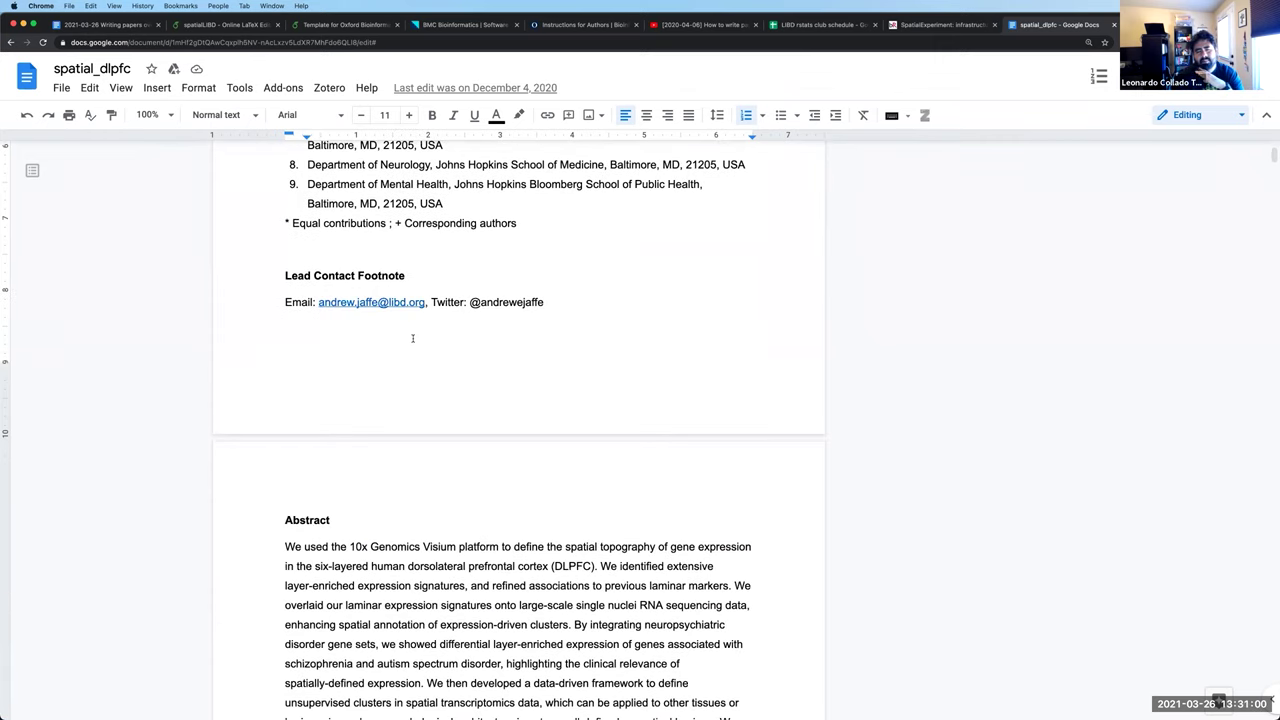
scroll(412, 339, "down", 2)
scroll(412, 339, "down", 2)
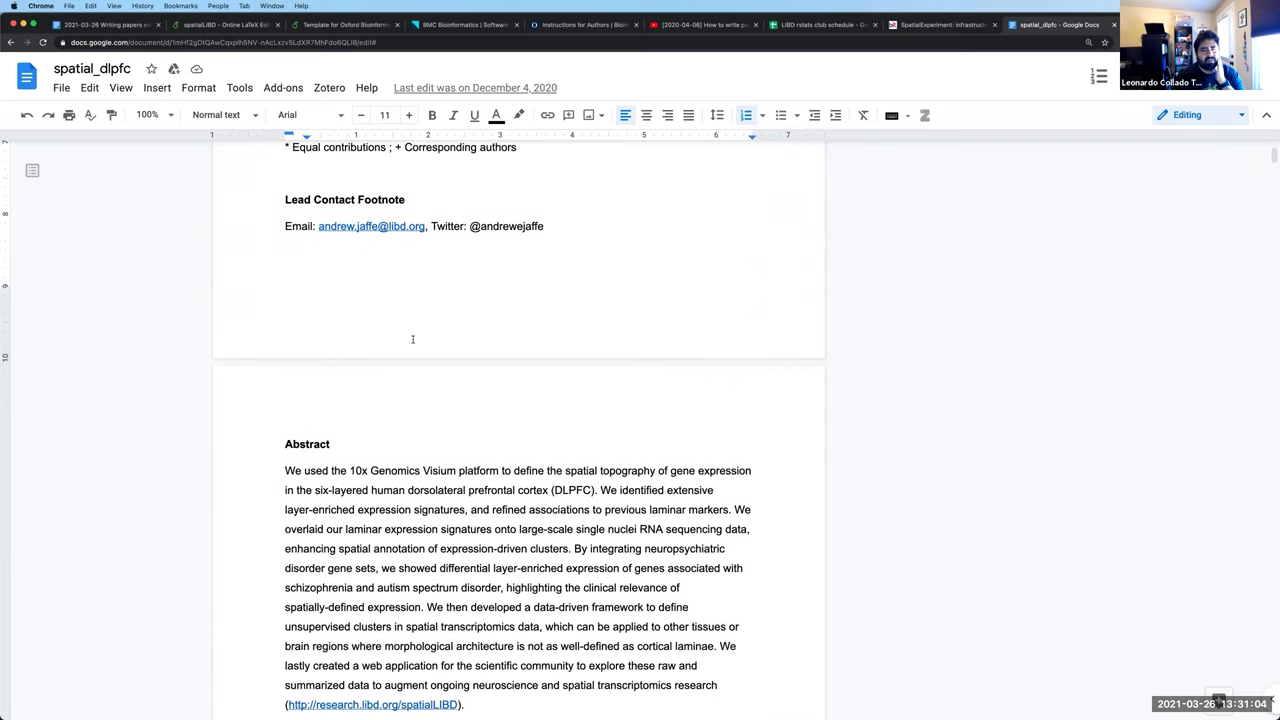
scroll(412, 339, "down", 7)
scroll(400, 290, "up", 9)
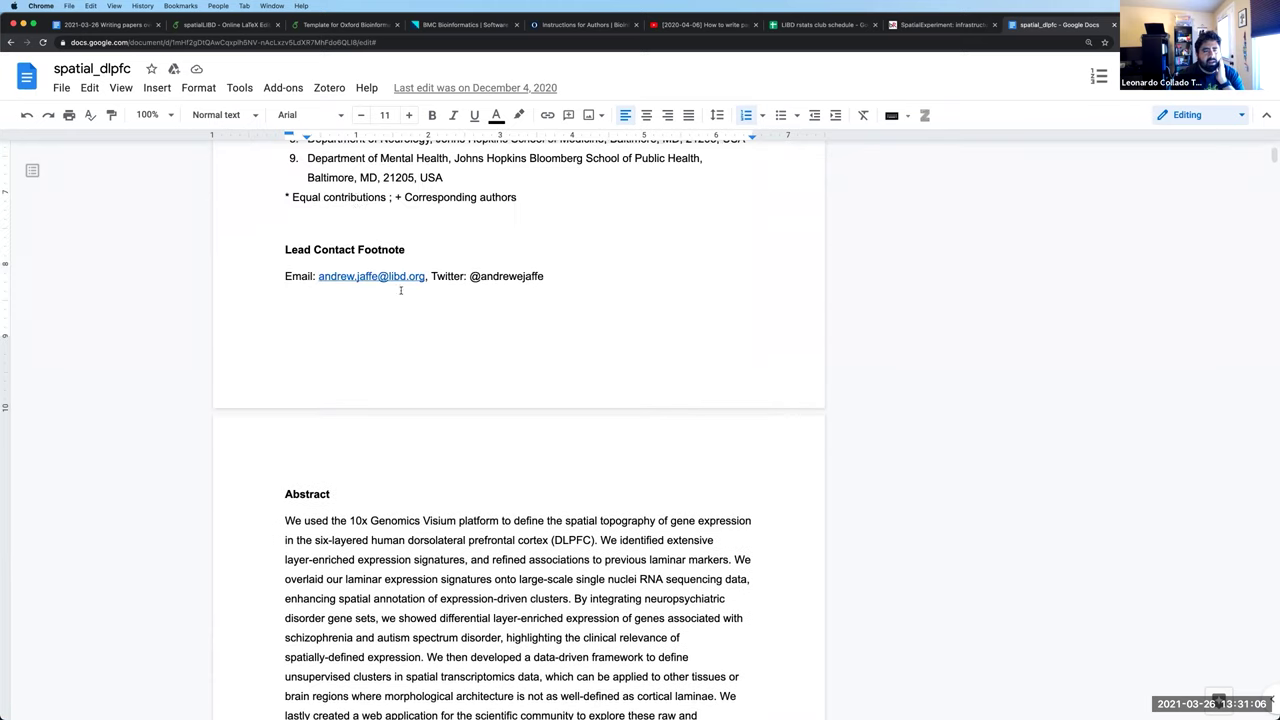
left_click(408, 250)
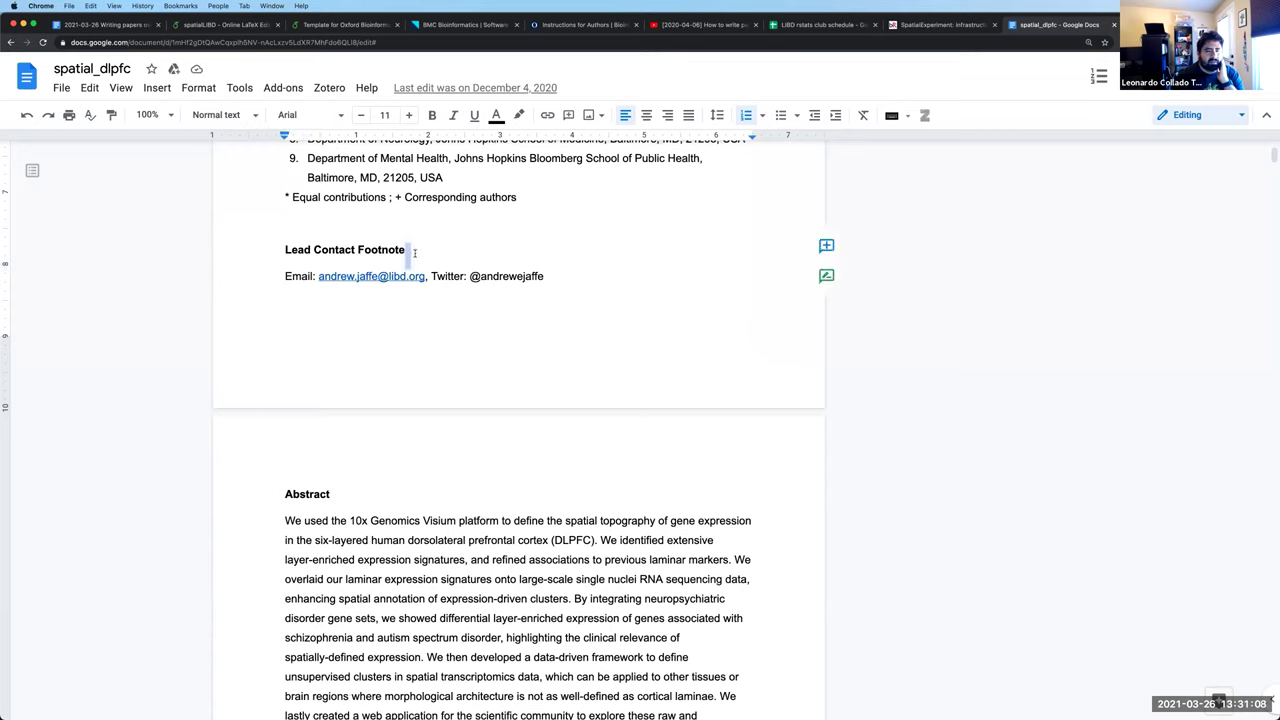
left_click_drag(408, 250, 321, 250)
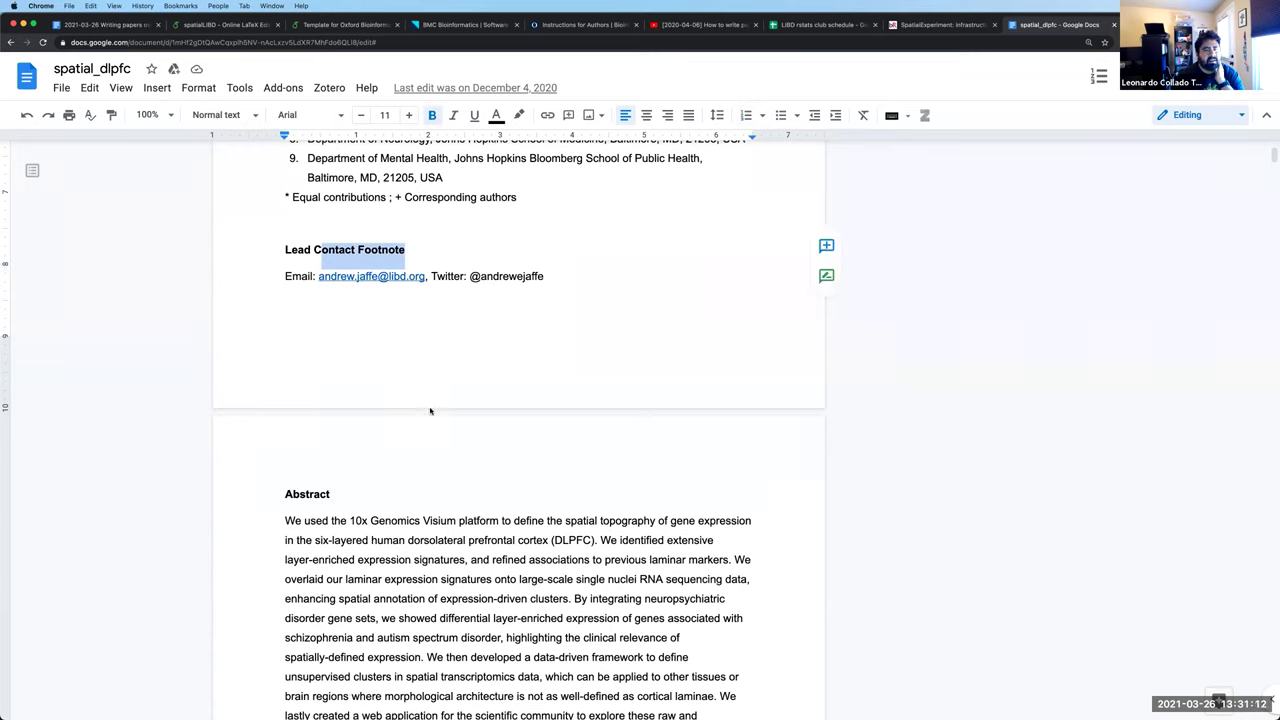
Select the full abstract paragraph, followed by the "Abstract" heading above it
scroll(430, 410, "down", 5)
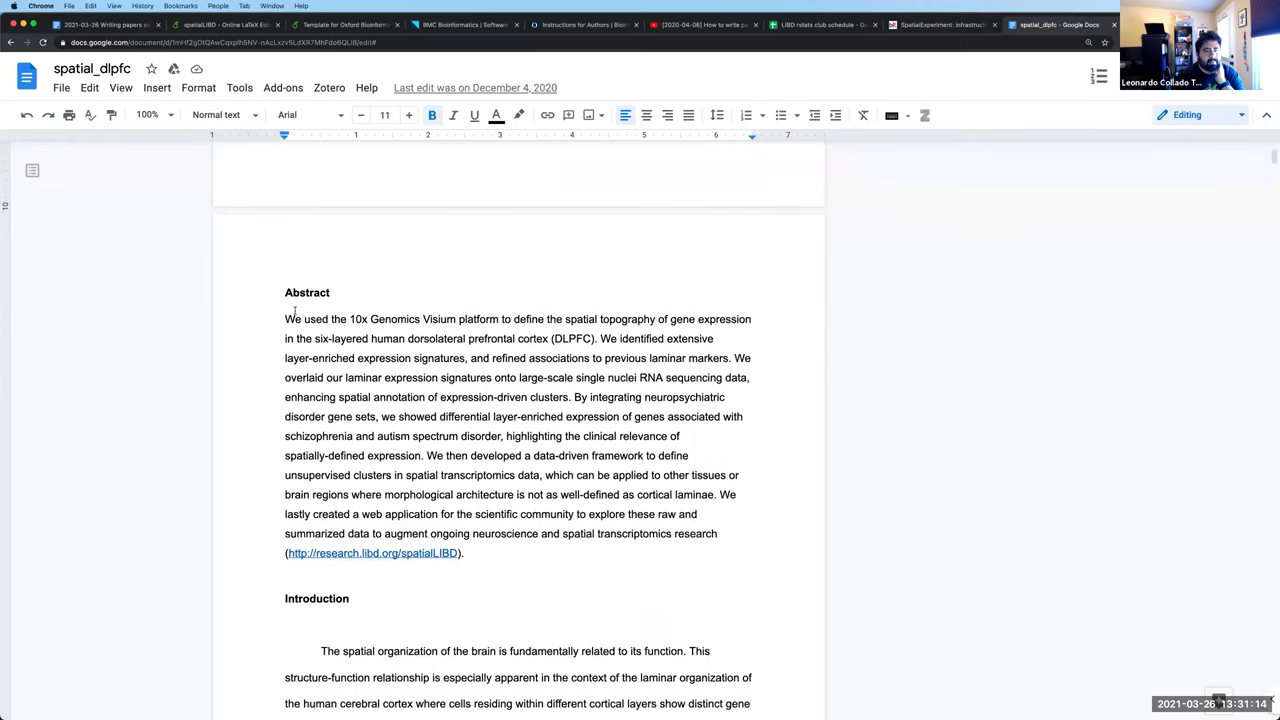
triple_click(497, 547)
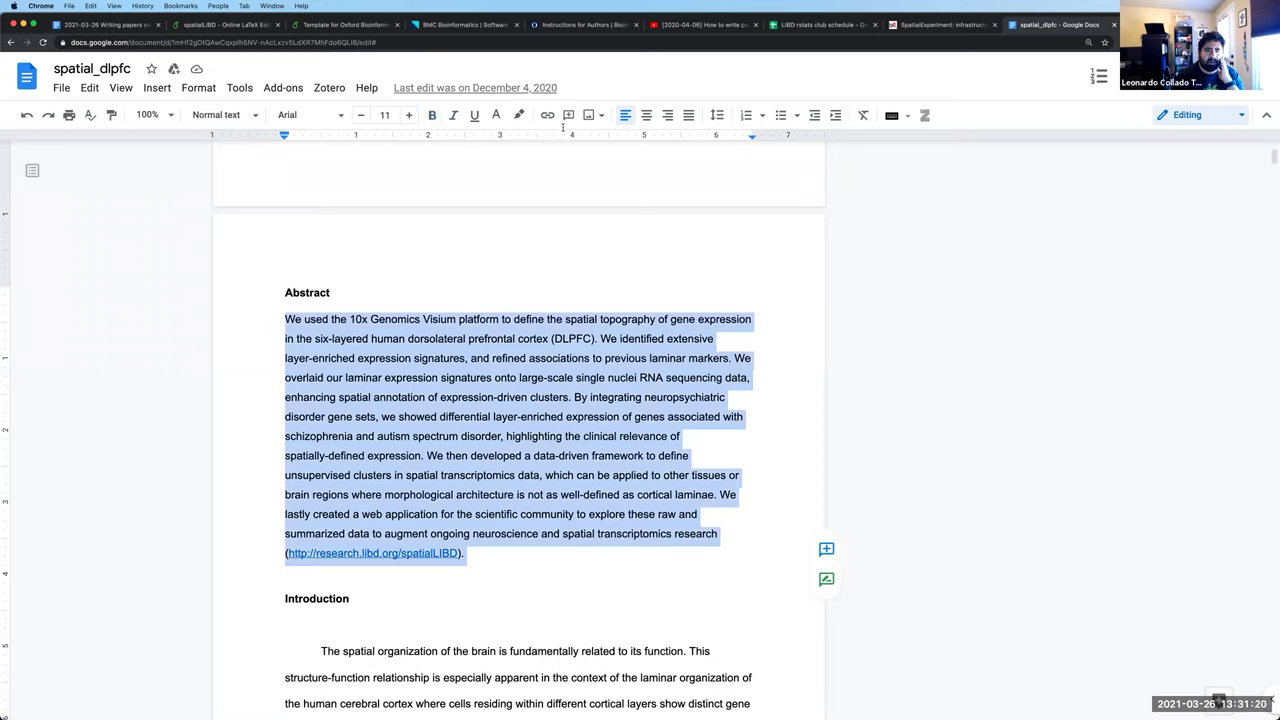
left_click(347, 298)
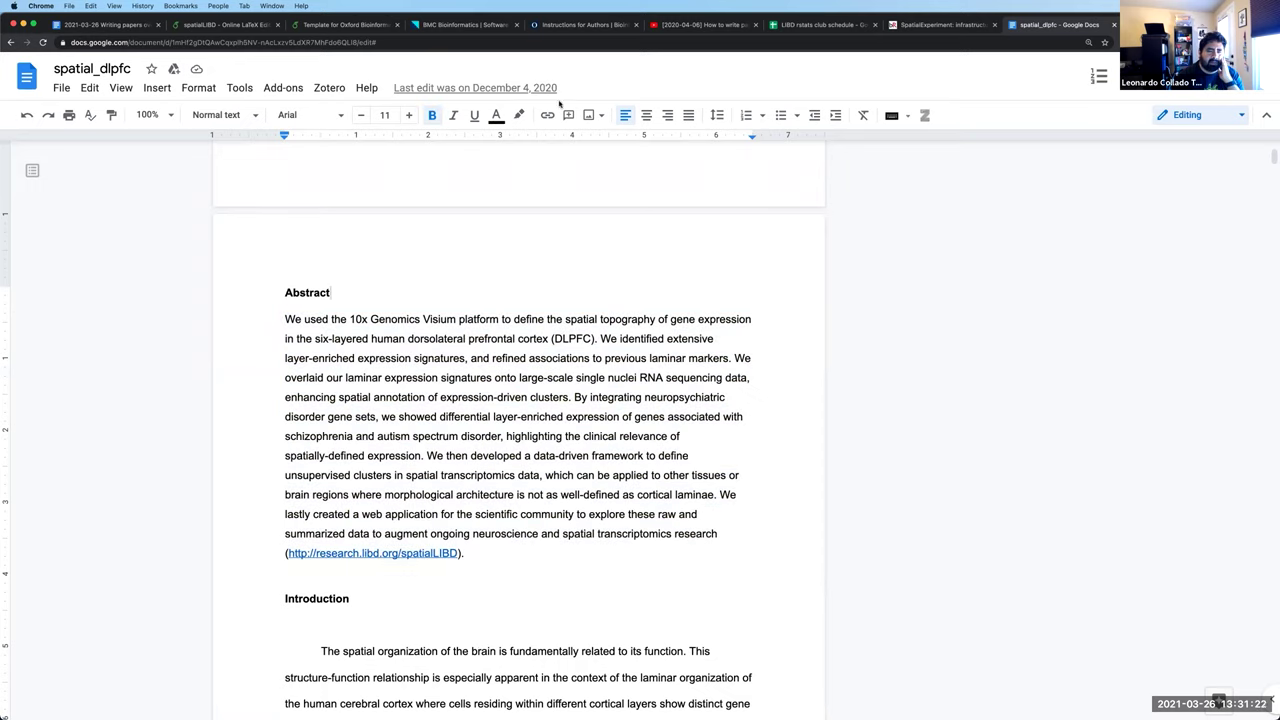
key("super+shift+Left")
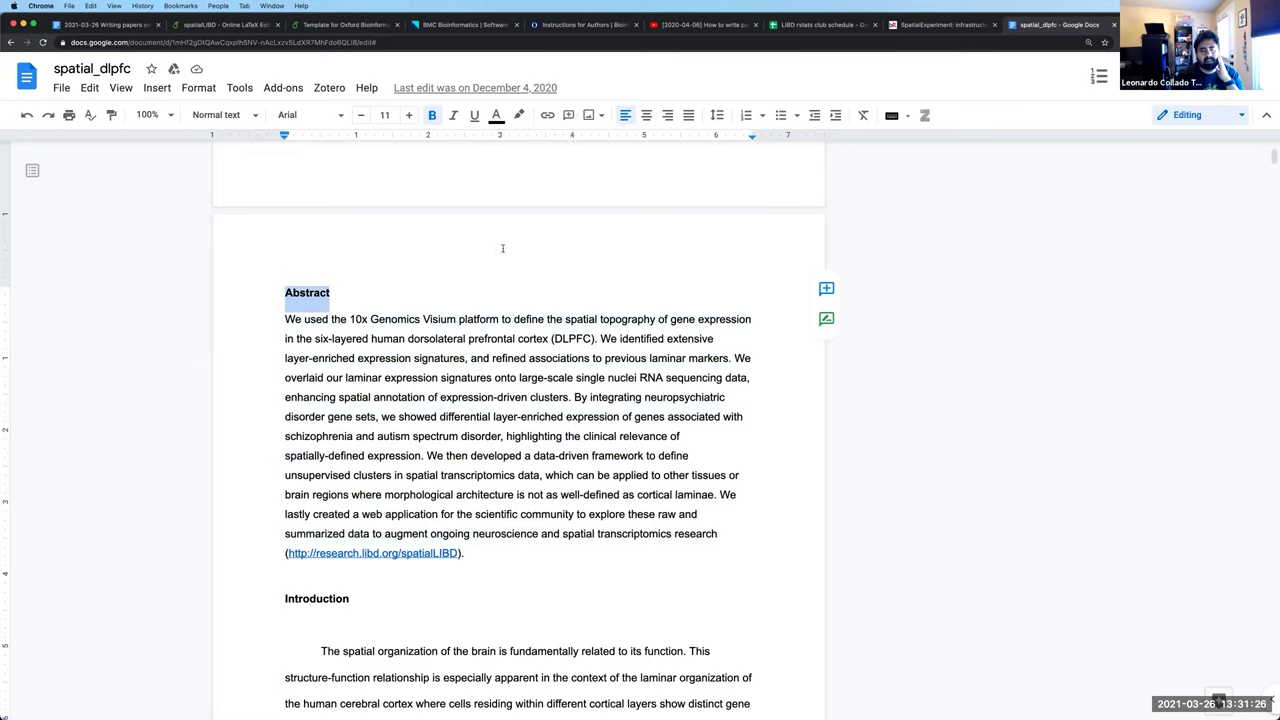
Select the whole abstract paragraph and check its word count
left_click(514, 554)
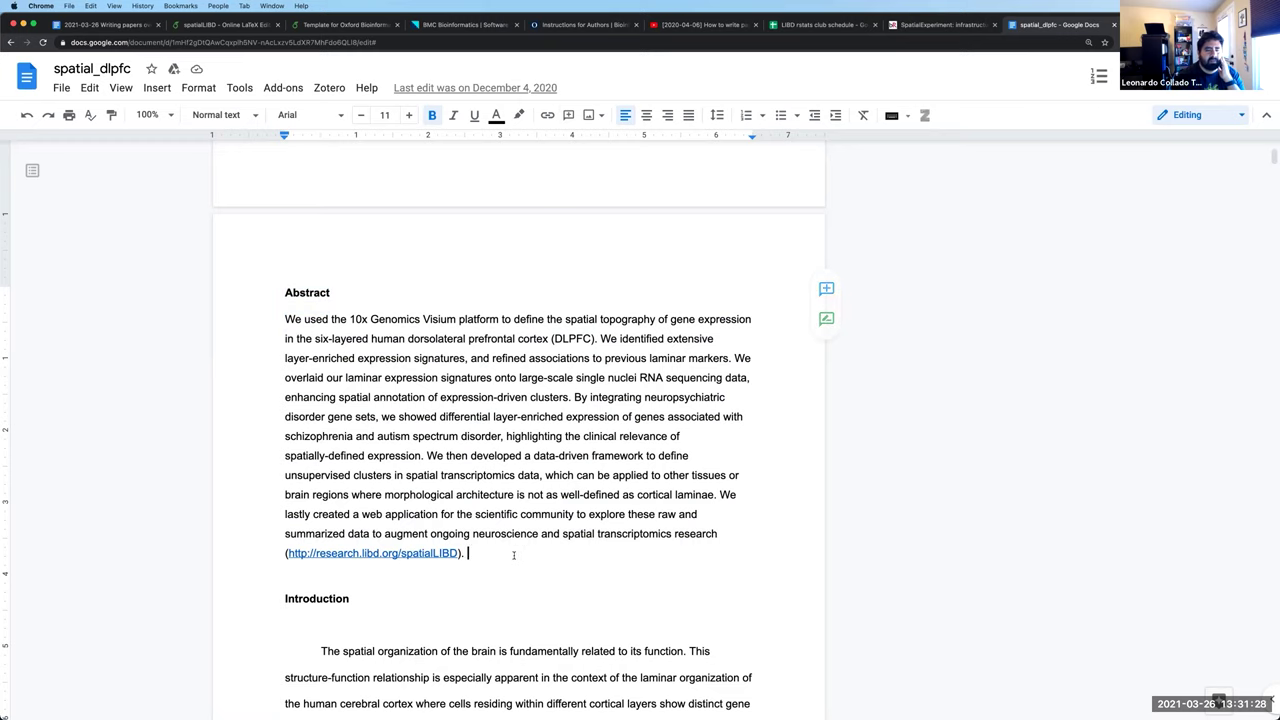
left_click(256, 331, "shift")
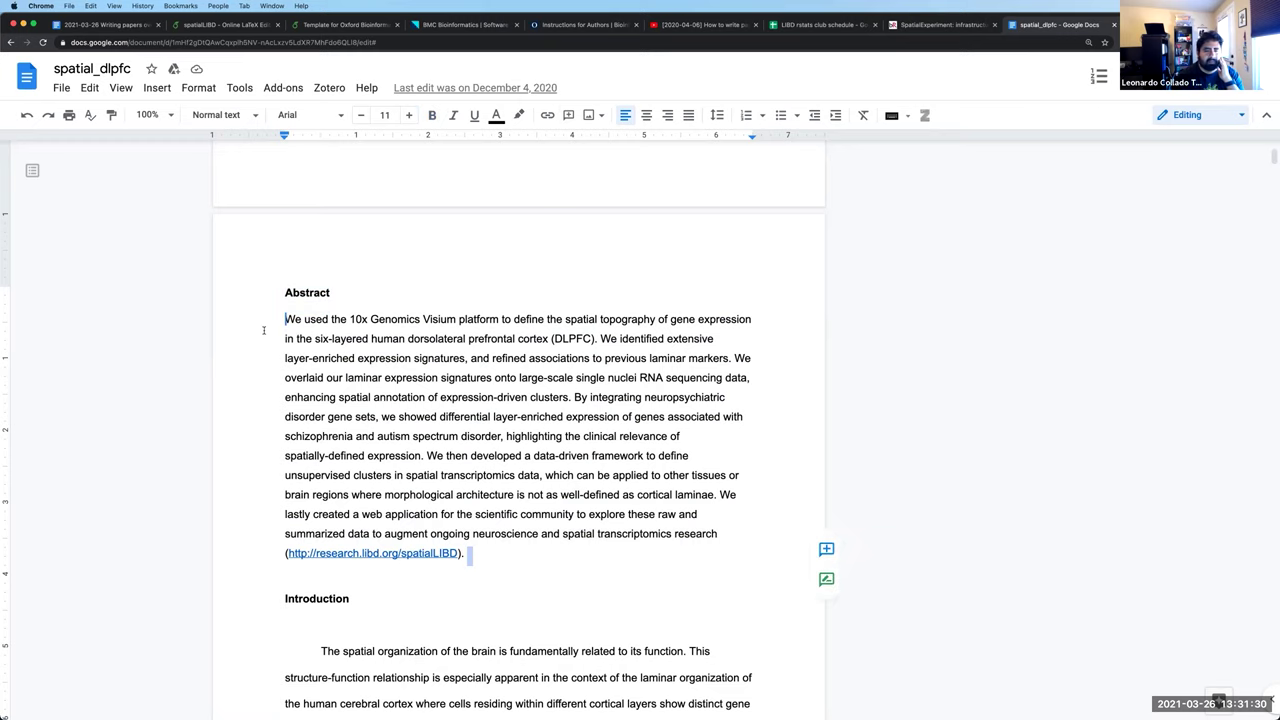
key("ctrl+shift+Down")
key("ctrl+shift+Down")
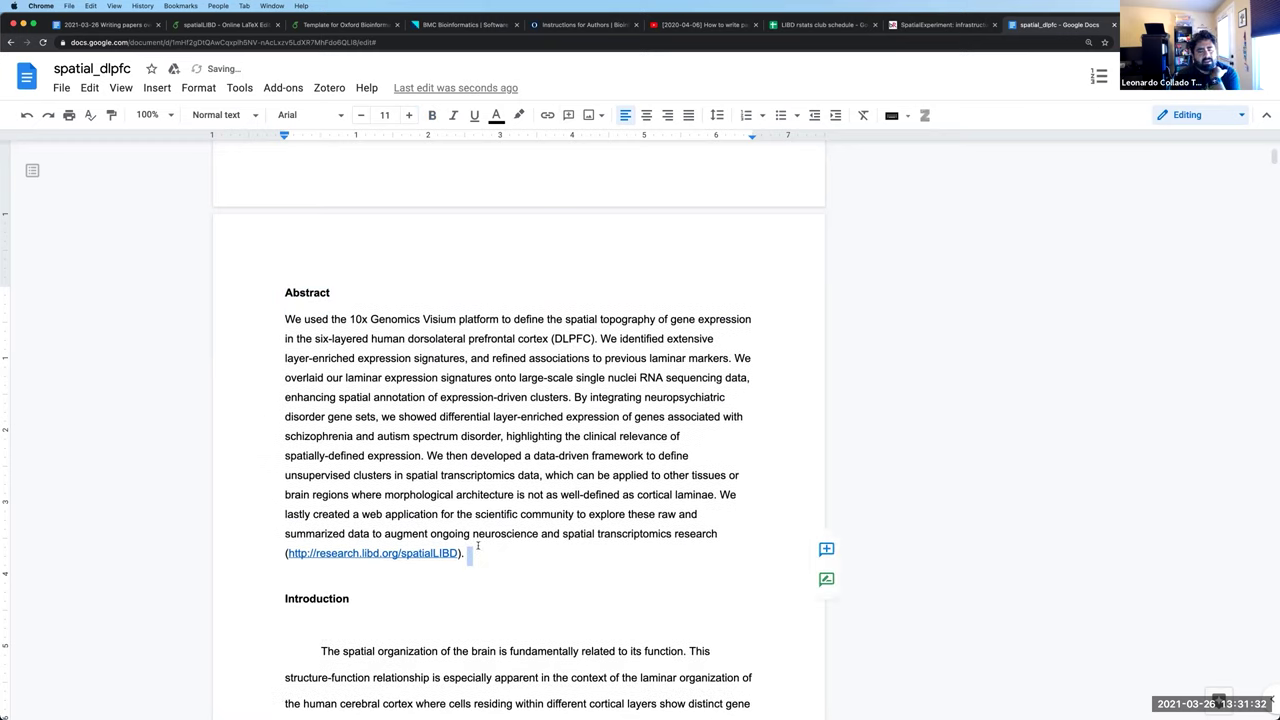
left_click(475, 536)
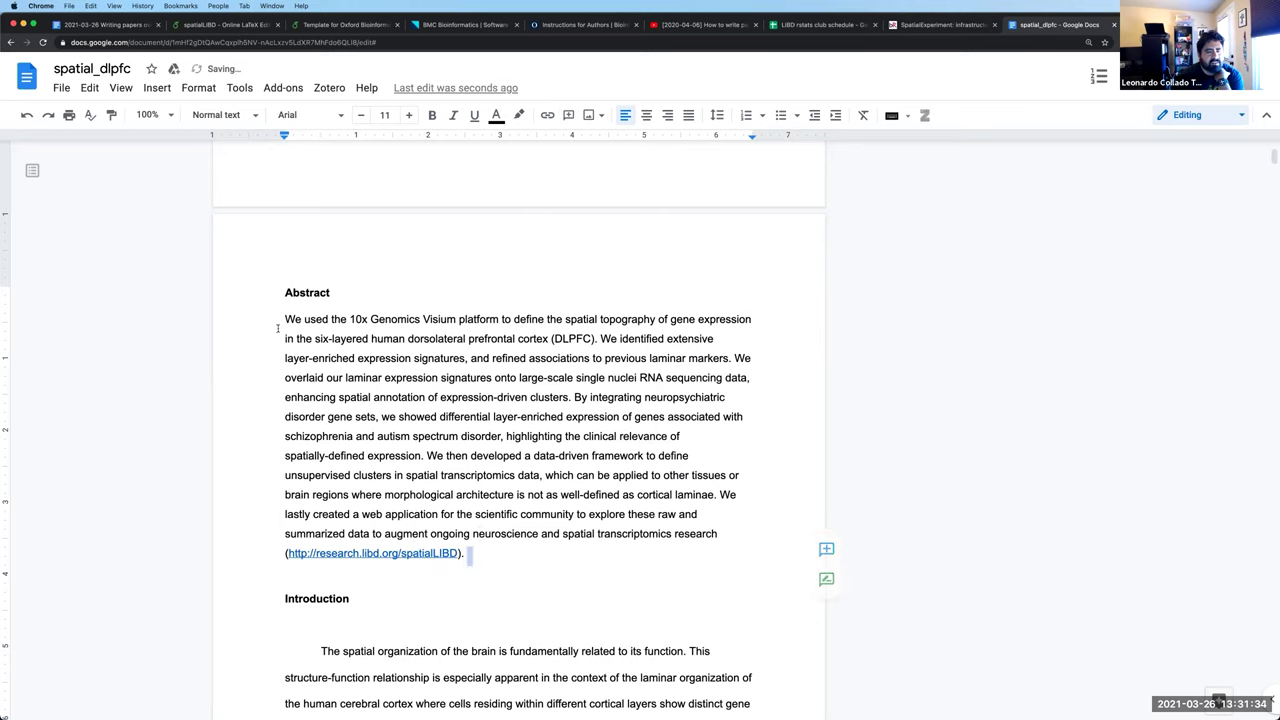
triple_click(280, 330)
left_click(240, 88)
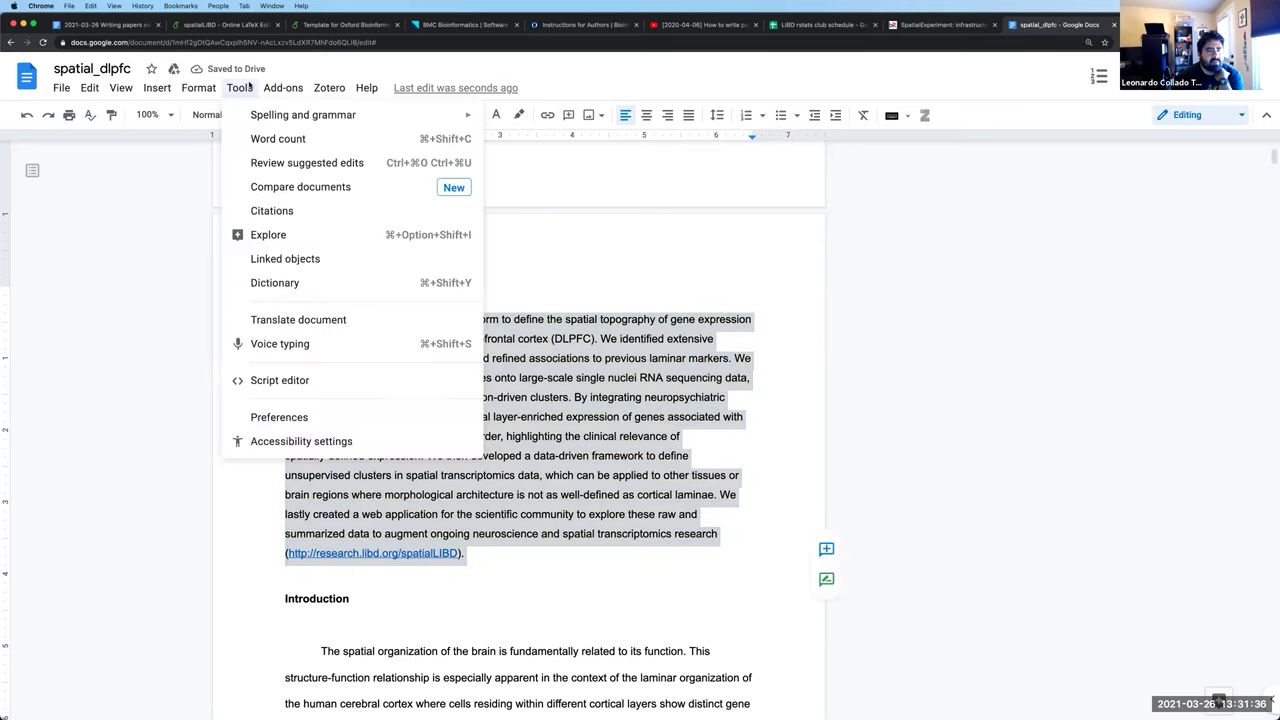
left_click(270, 139)
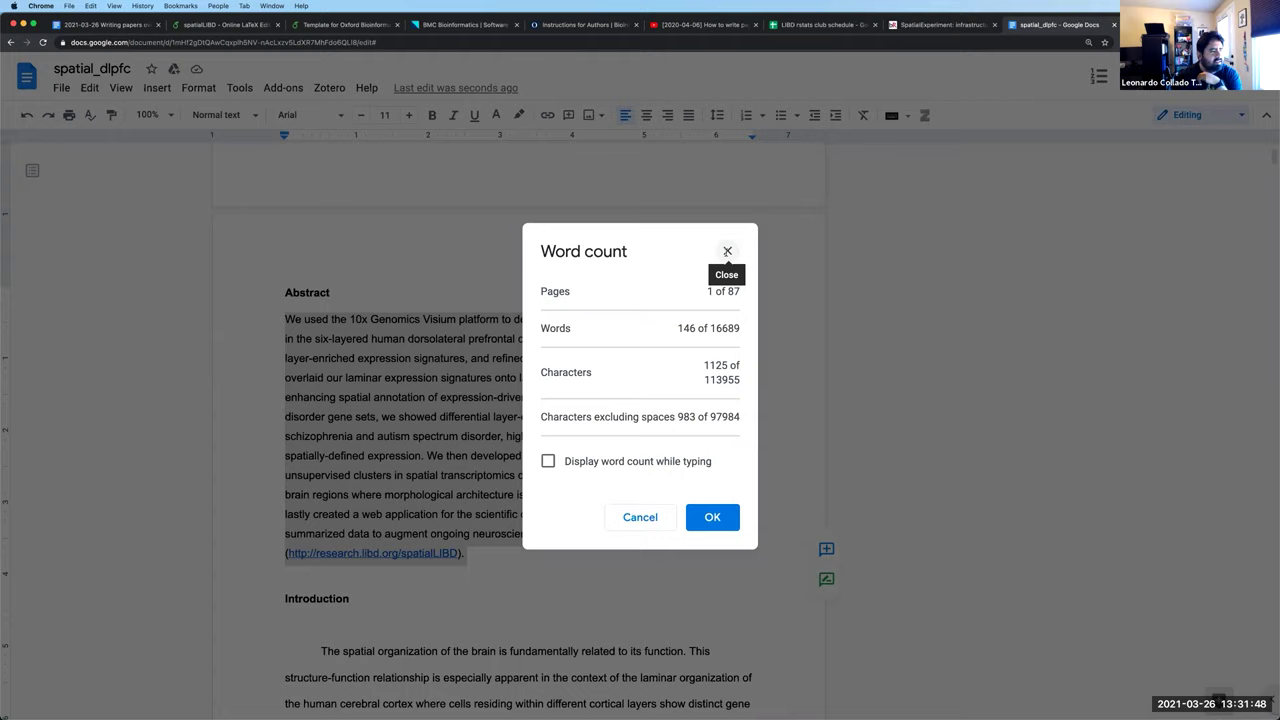
key("Escape")
Place the cursor after the "Introduction" heading and view the section's opening paragraphs
scroll(578, 483, "down", 3)
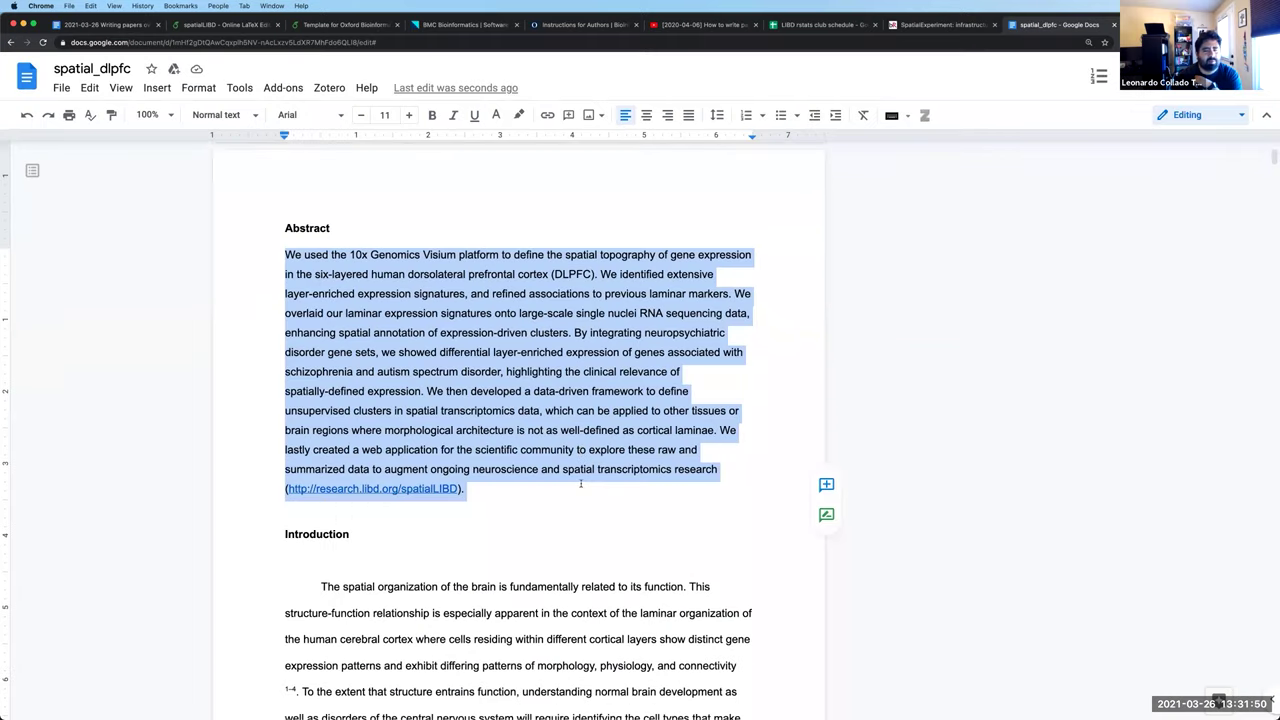
scroll(500, 465, "down", 1)
left_click(480, 458)
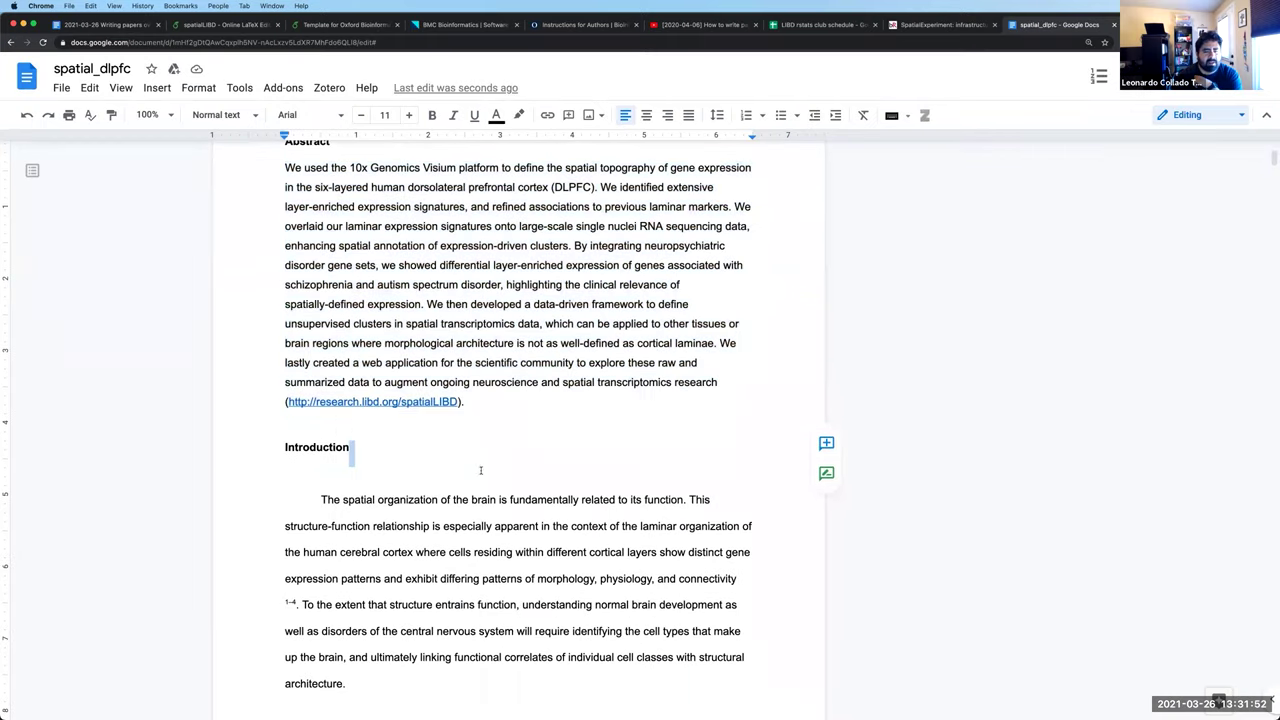
scroll(485, 470, "down", 3)
scroll(499, 487, "down", 3)
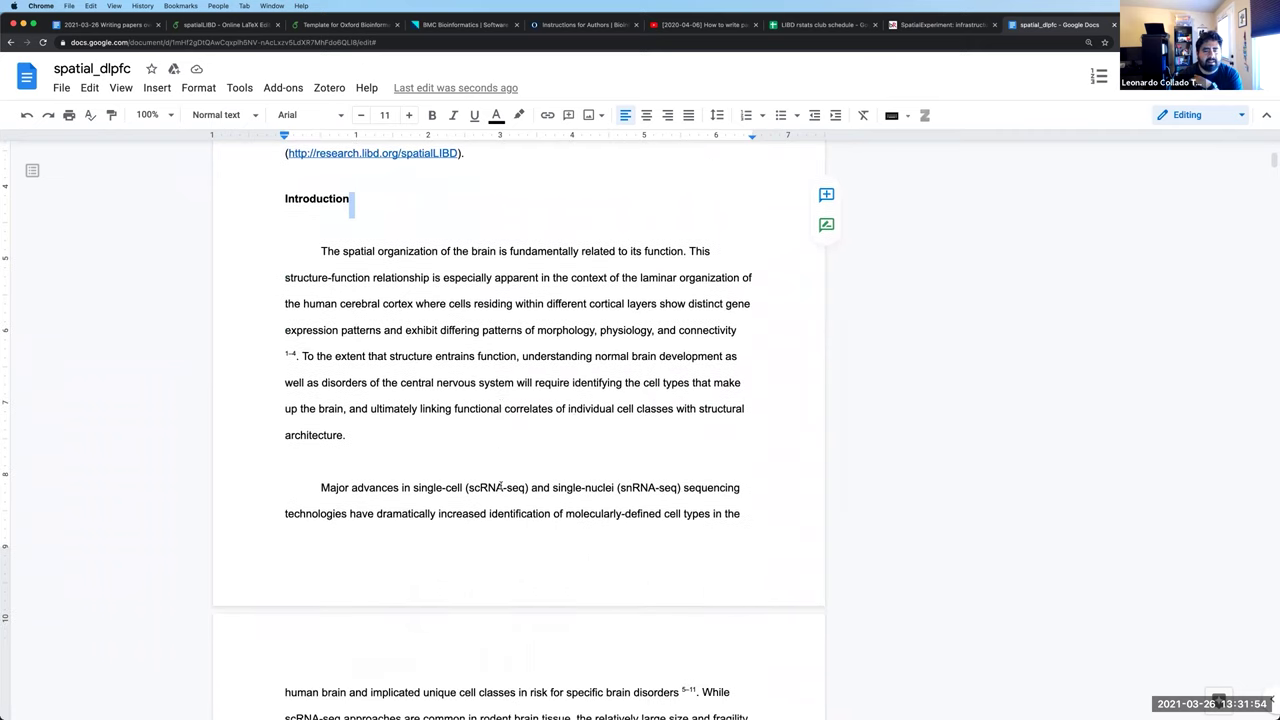
Read through the manuscript's Introduction section up to the start of the Results
scroll(500, 485, "down", 3)
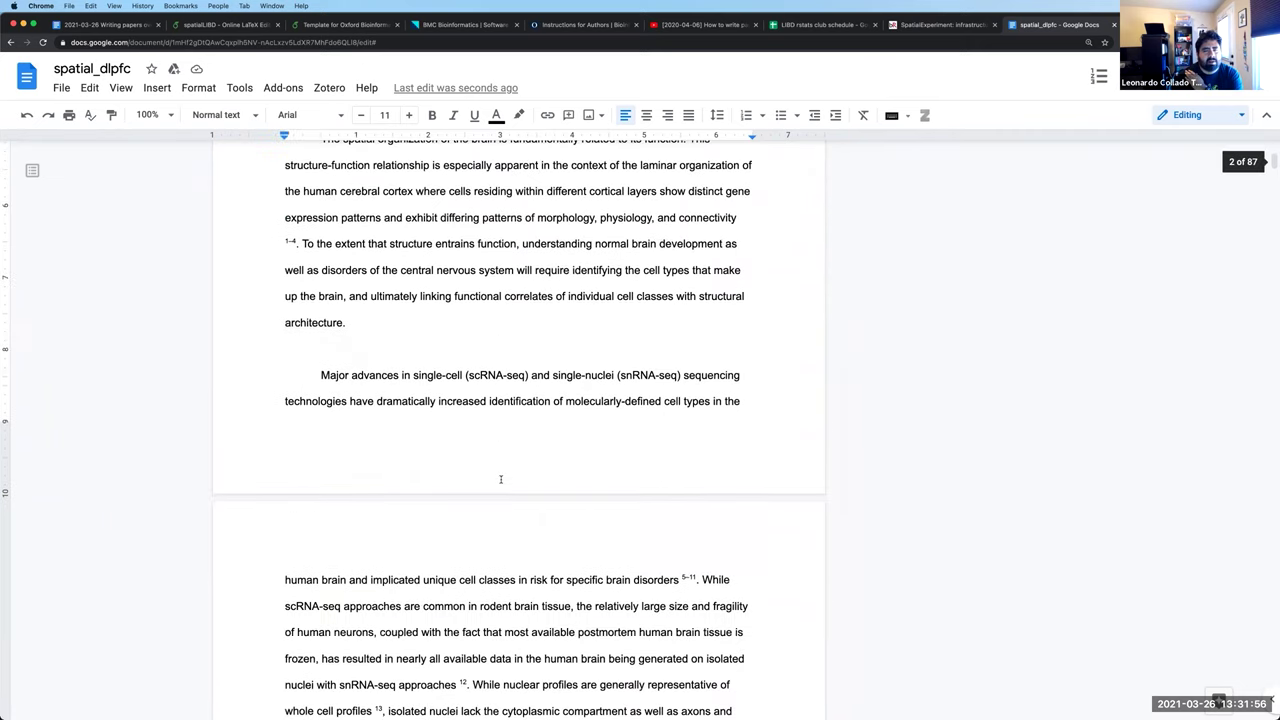
scroll(501, 479, "up", 1)
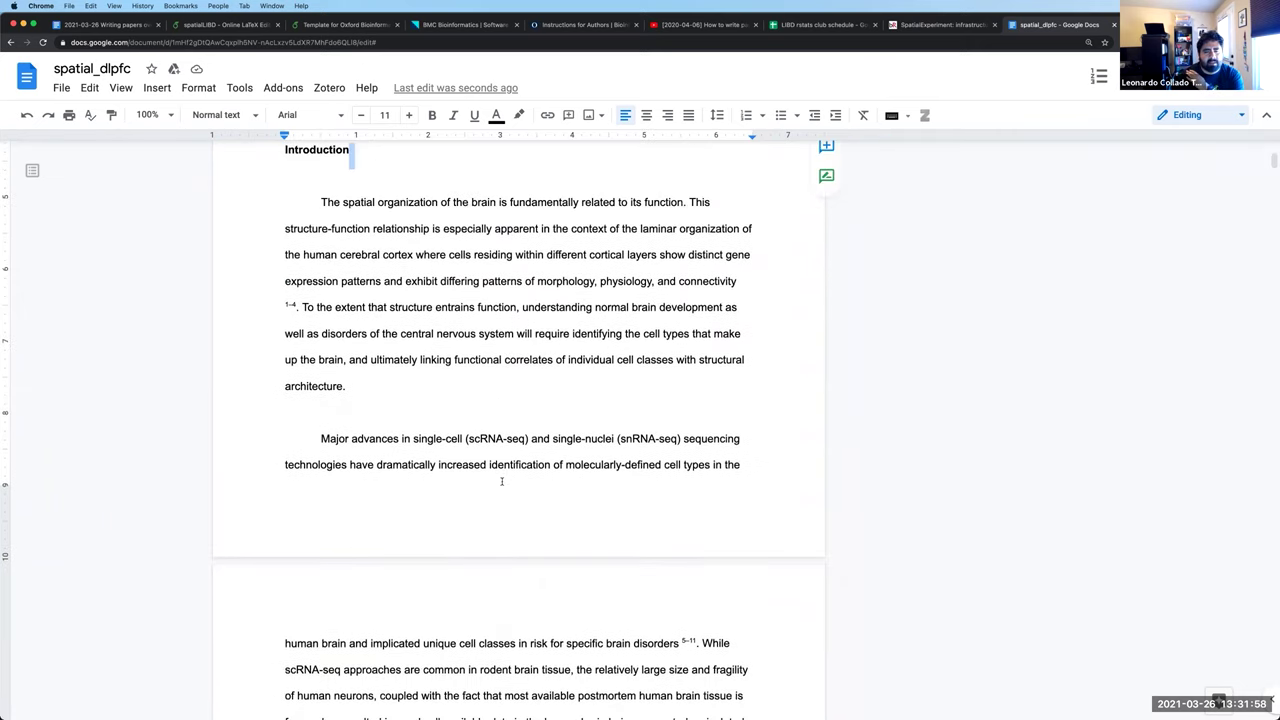
scroll(501, 481, "up", 1)
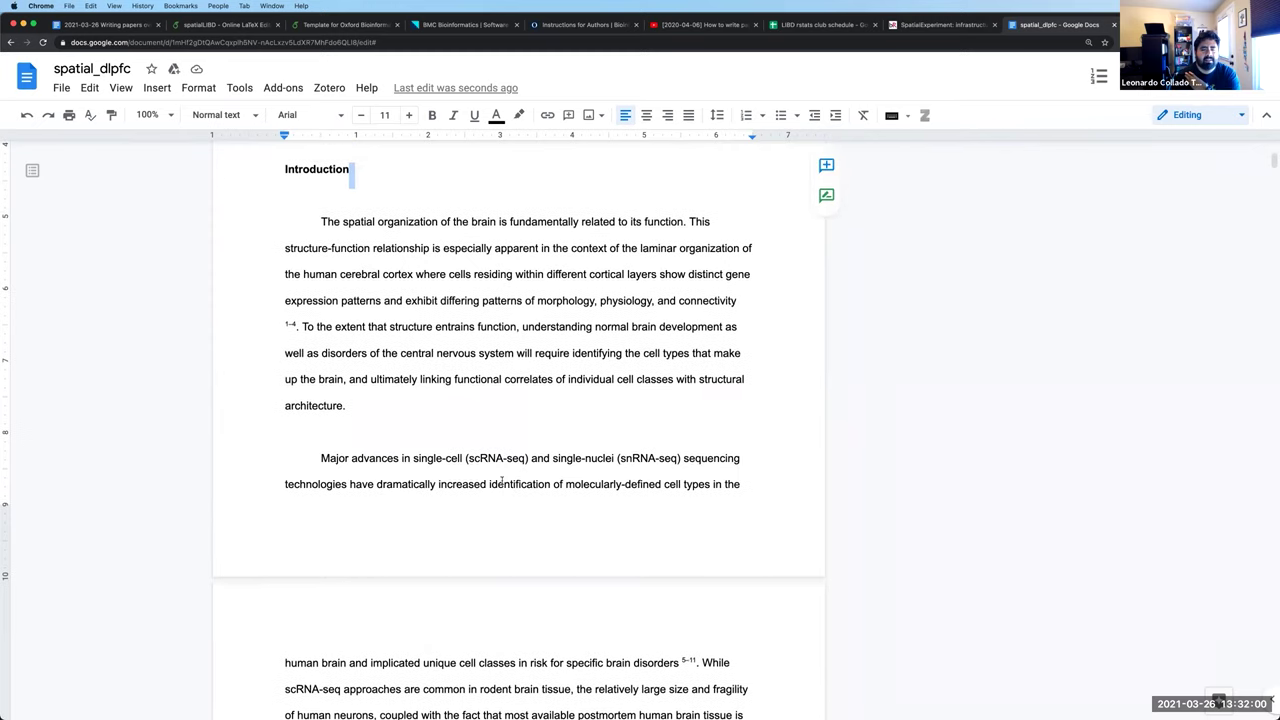
scroll(503, 486, "down", 1)
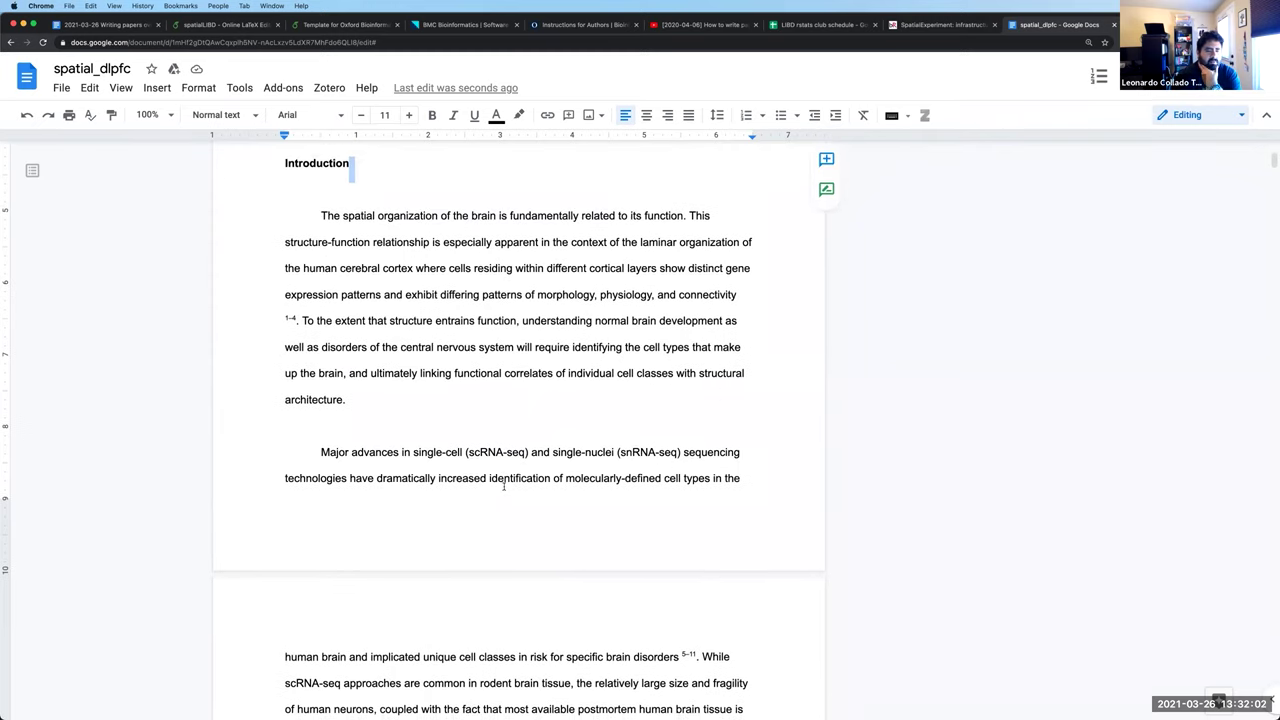
scroll(503, 487, "down", 5)
scroll(503, 486, "down", 15)
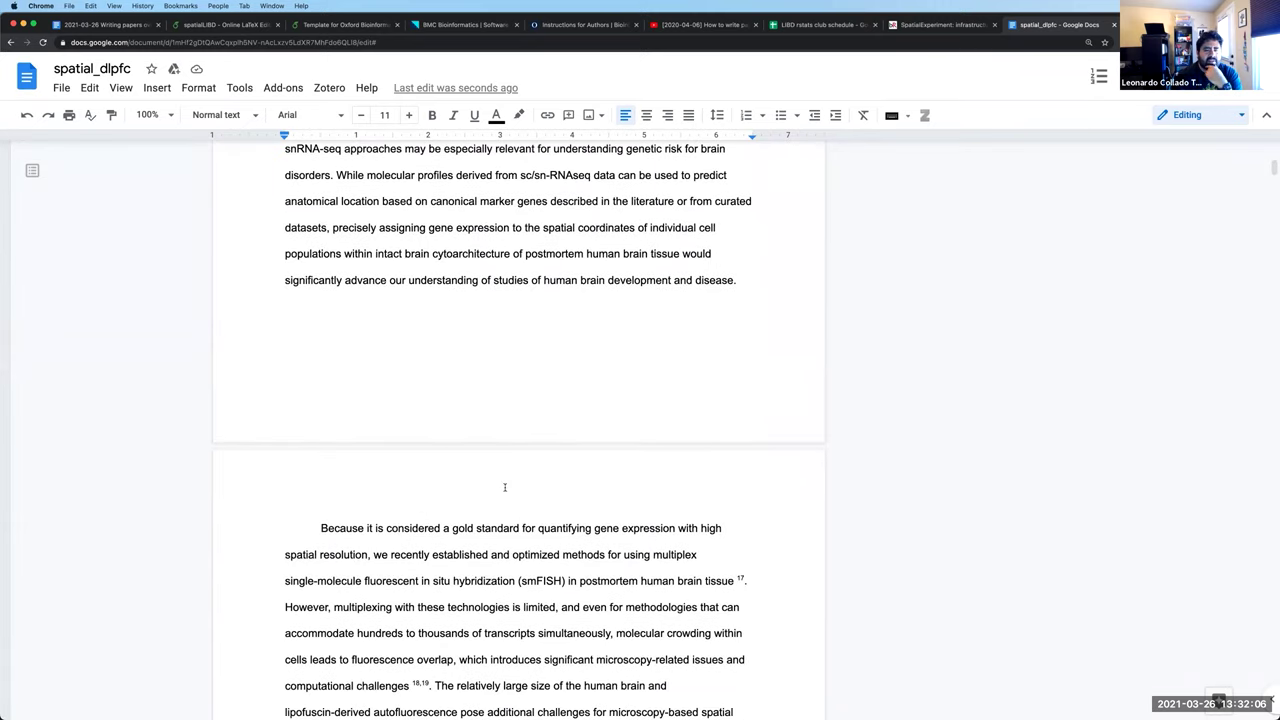
scroll(505, 487, "down", 3)
scroll(505, 487, "down", 16)
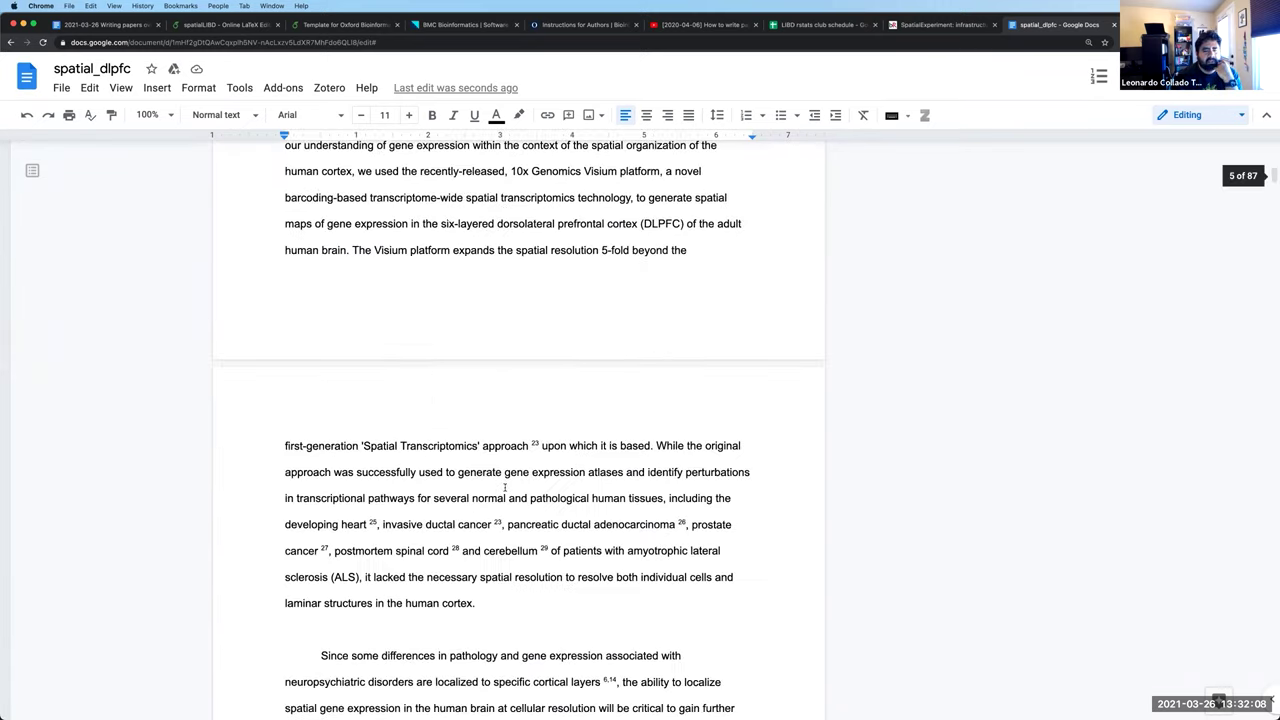
scroll(505, 487, "down", 10)
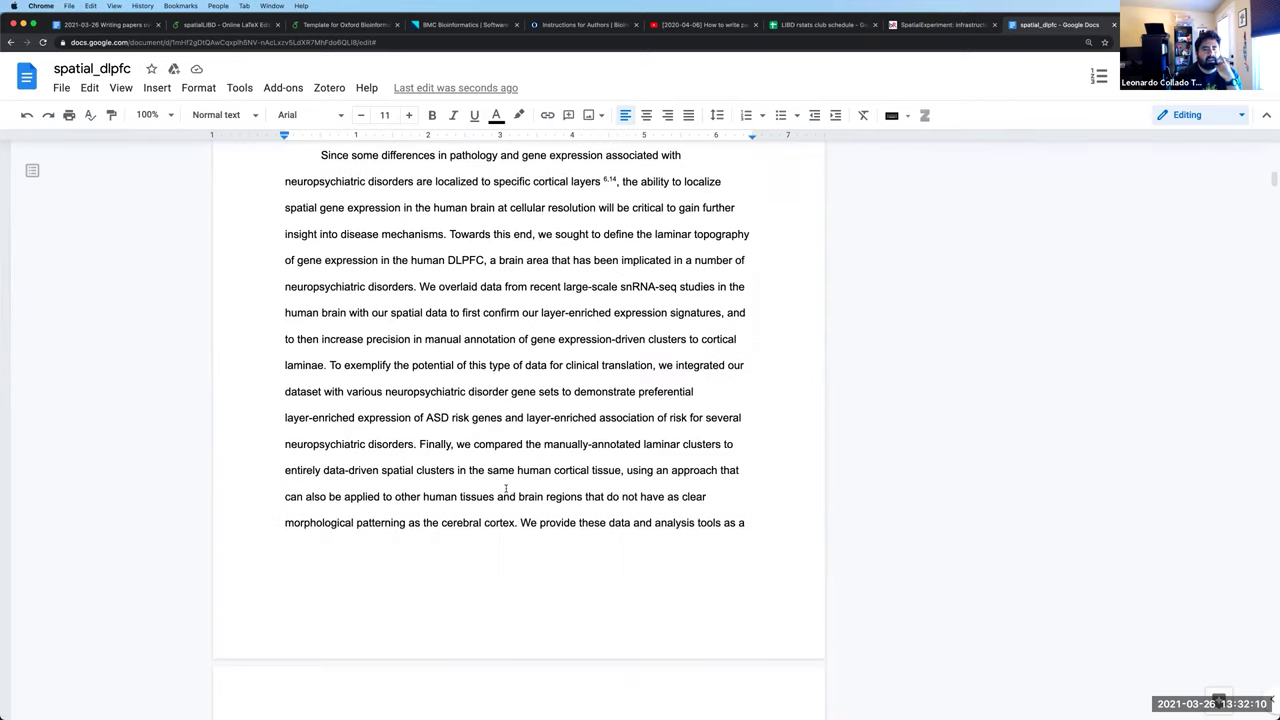
scroll(505, 487, "down", 4)
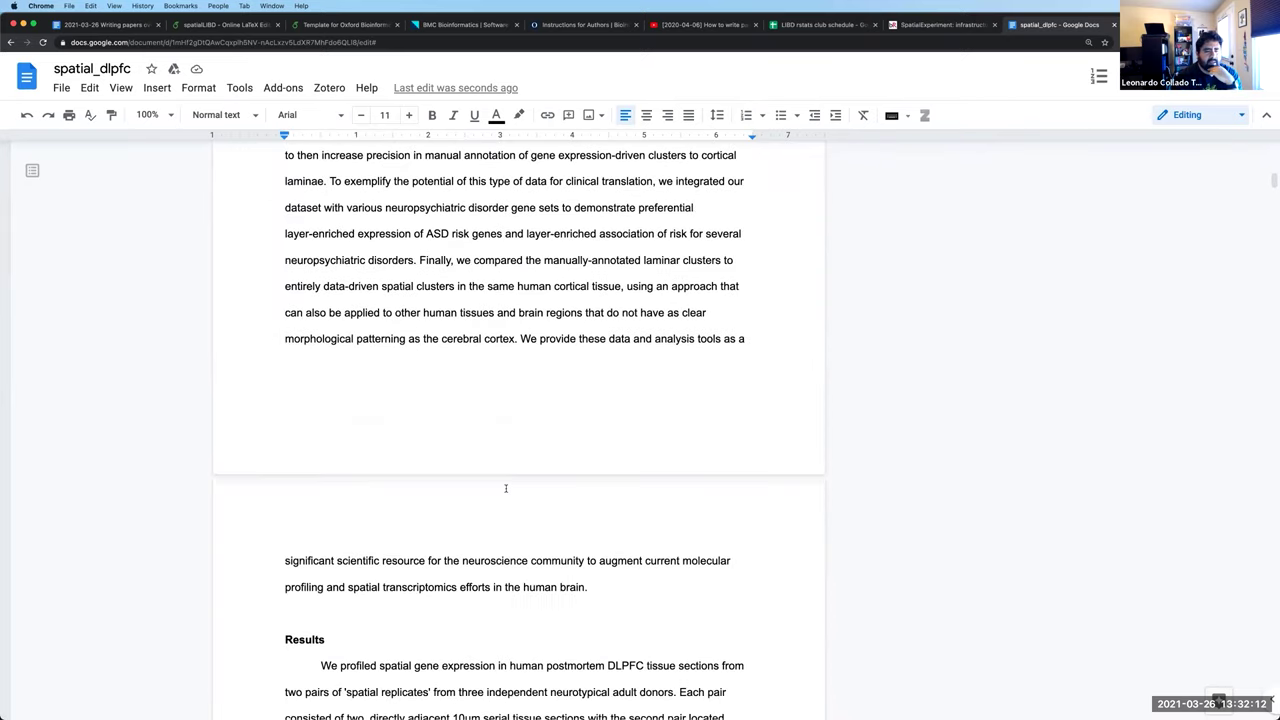
scroll(505, 487, "down", 6)
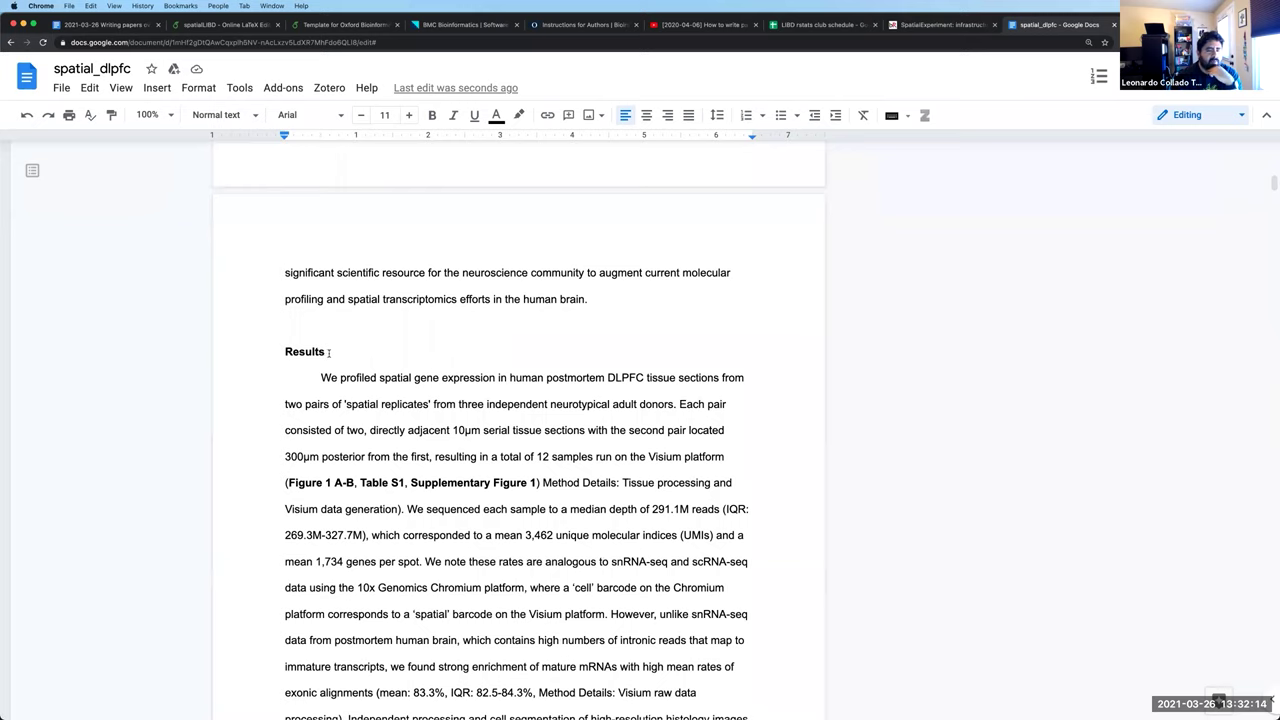
Examine the opening Results paragraph and inspect the links behind its Figure 1 A-B, Table S1 and Supplementary Figure 1 references
double_click(262, 345)
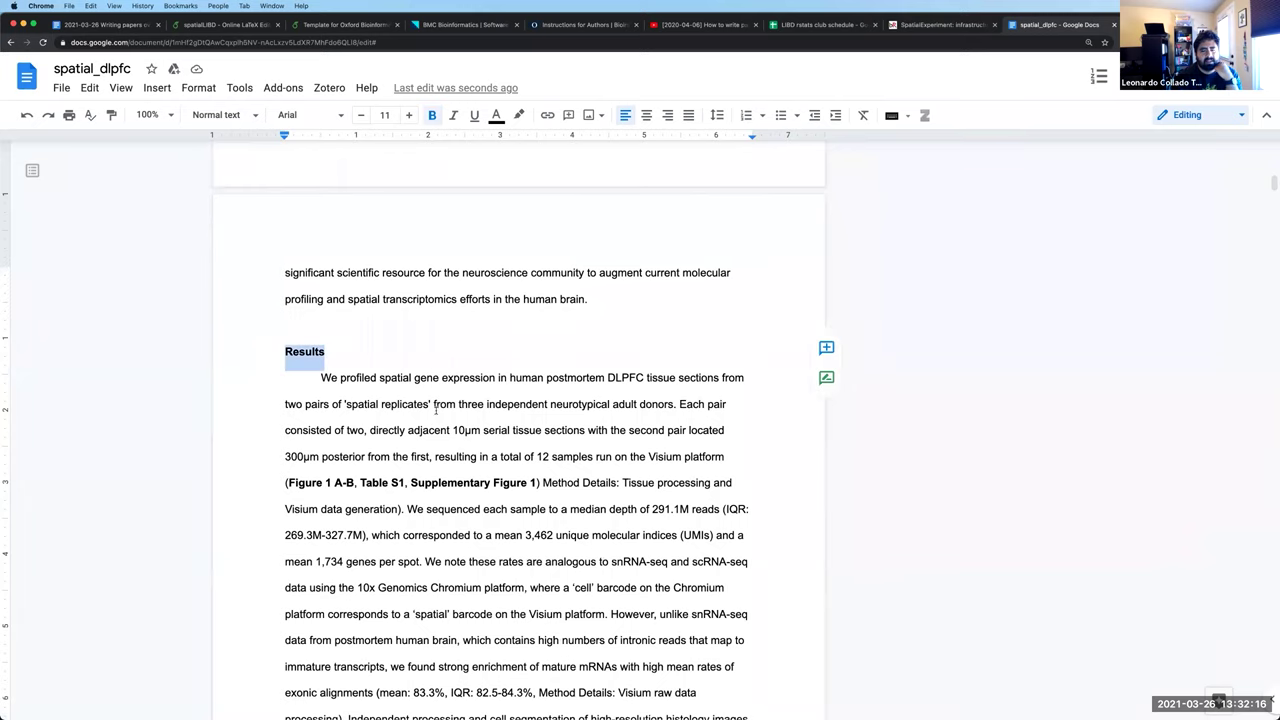
scroll(436, 410, "down", 2)
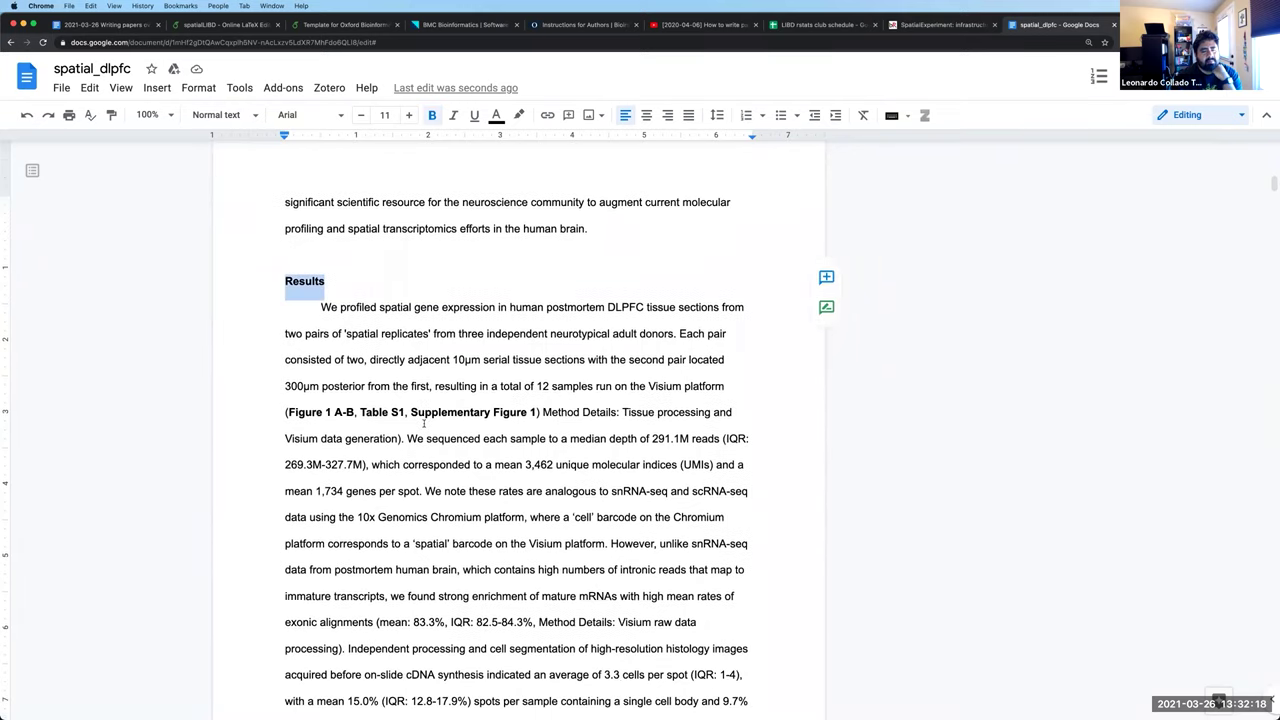
left_click(319, 379)
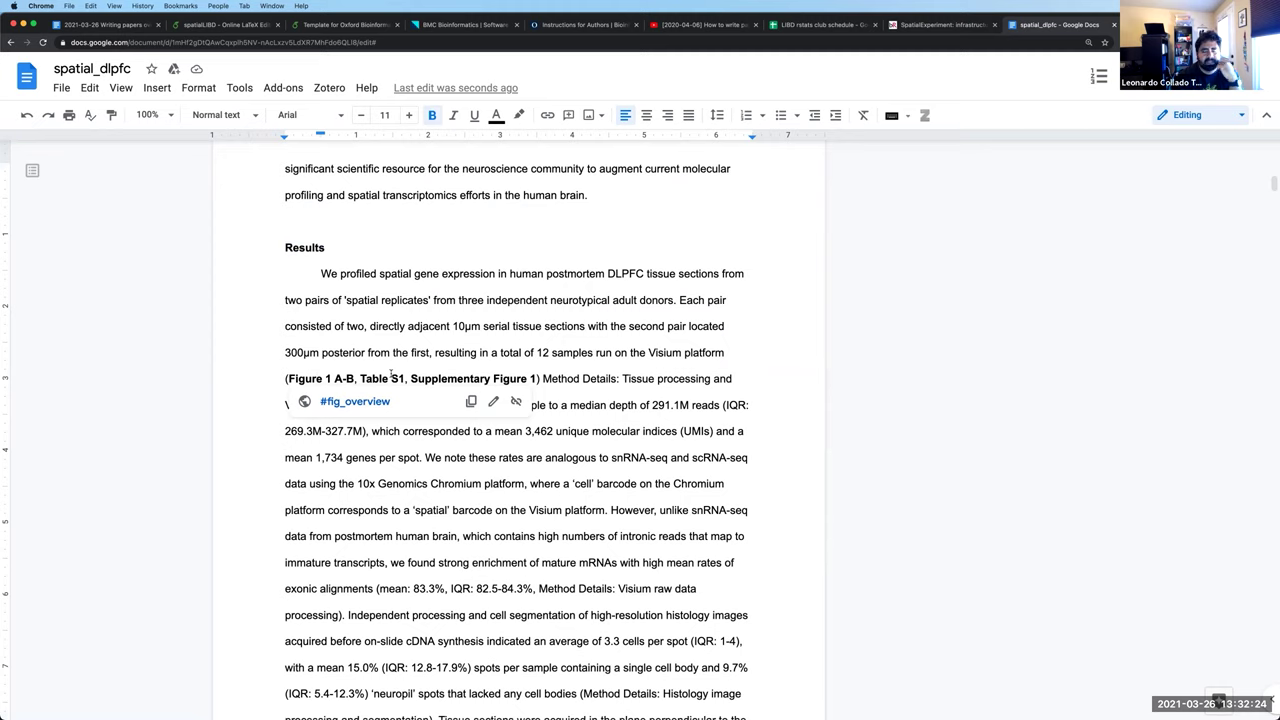
left_click(389, 378)
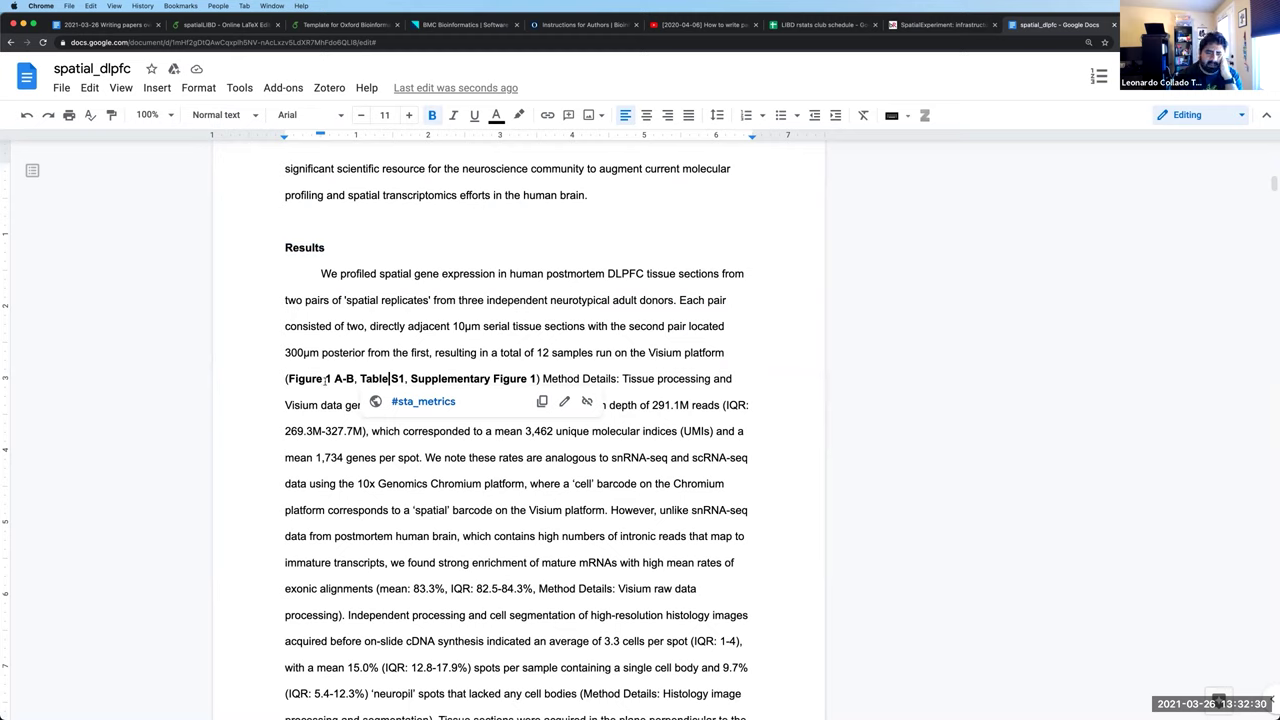
left_click(326, 379)
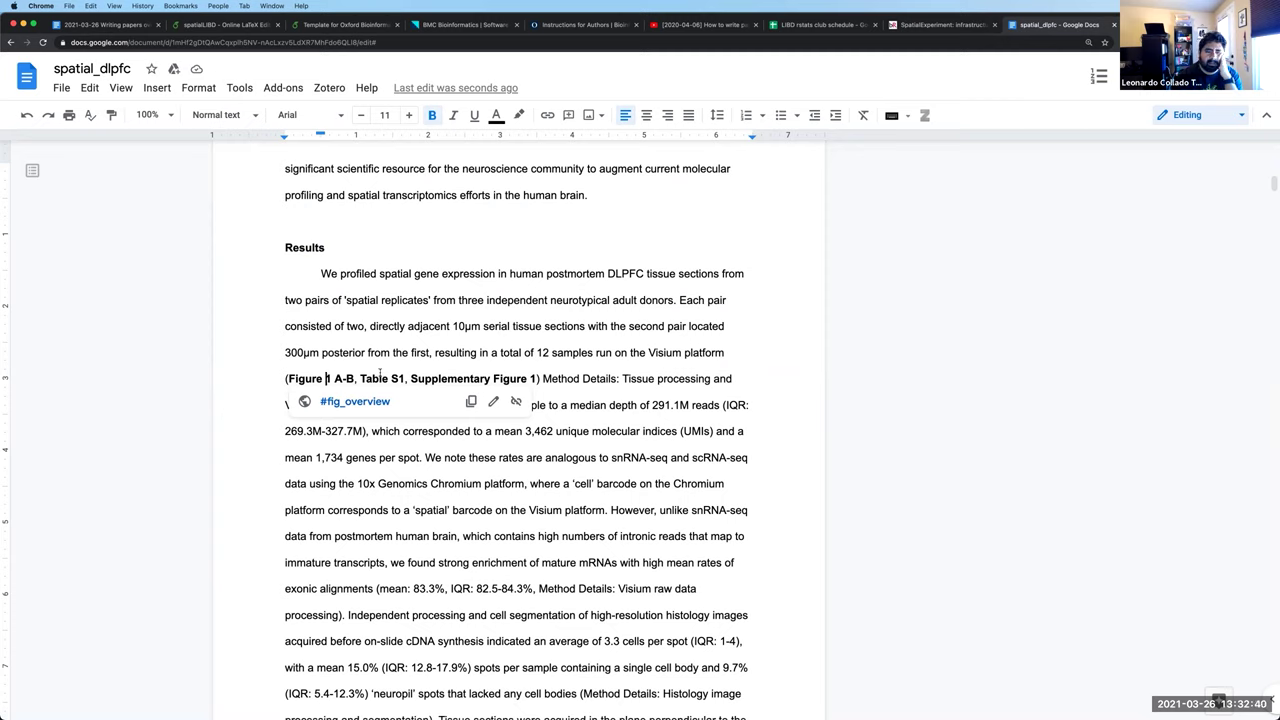
left_click(378, 378)
left_click(462, 378)
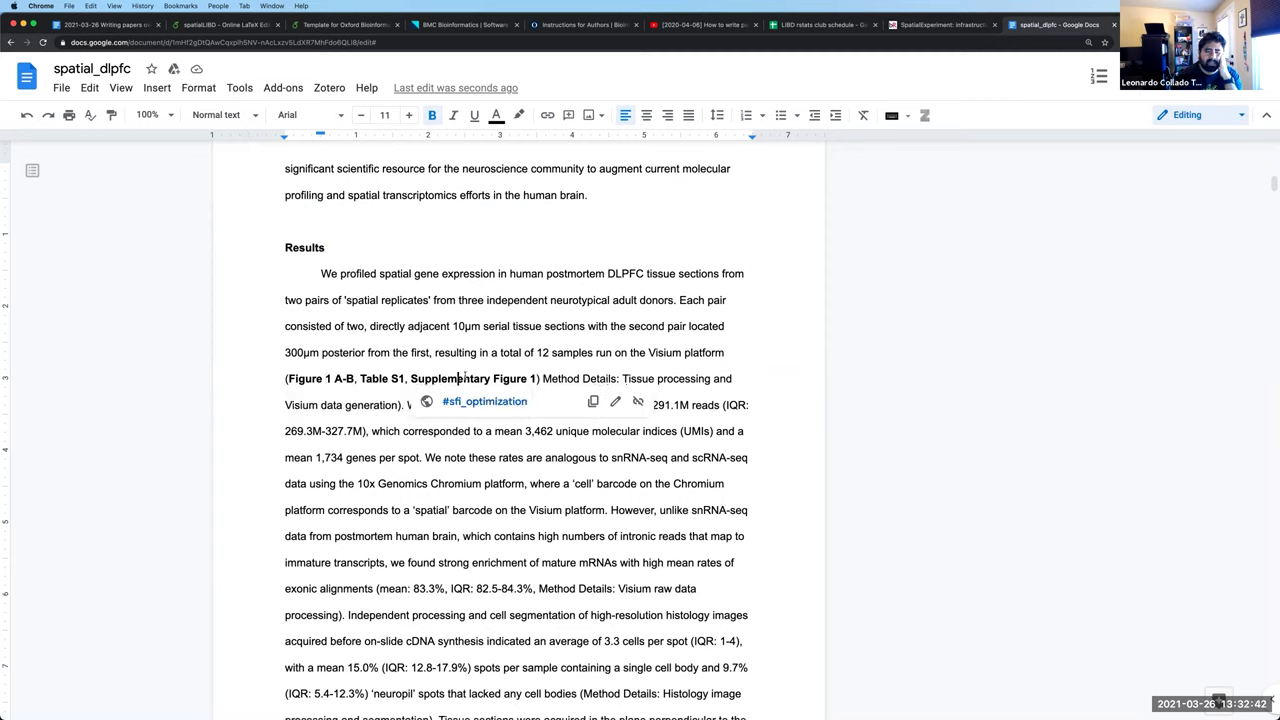
left_click(559, 378)
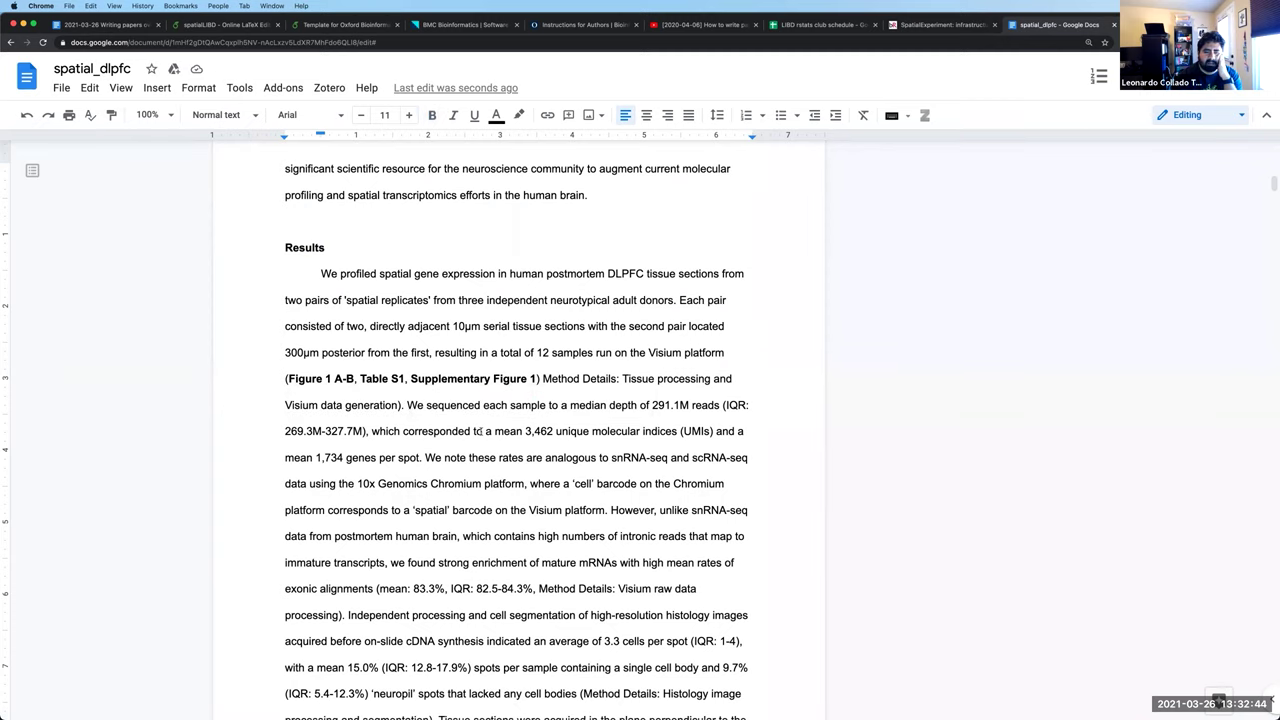
Skim the rest of the Results, examining its underlined subsection headings and bold figure and table references up to the Discussion
scroll(481, 431, "down", 3)
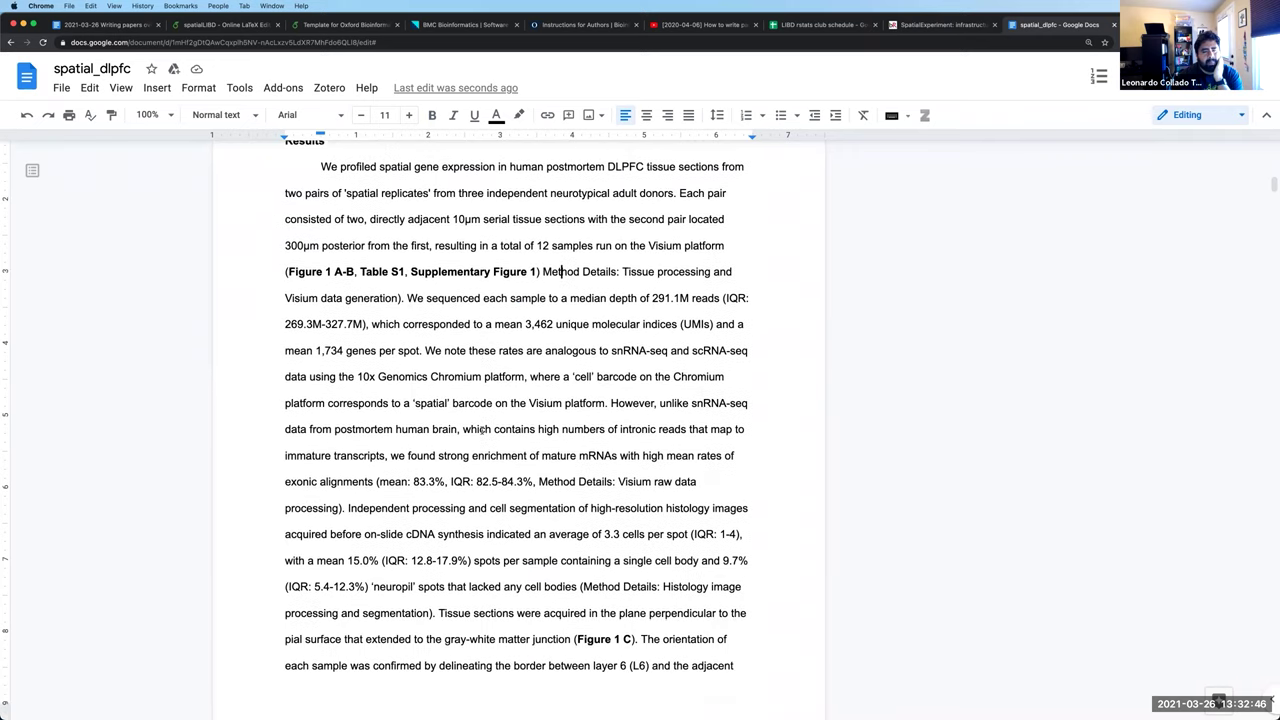
scroll(481, 429, "down", 10)
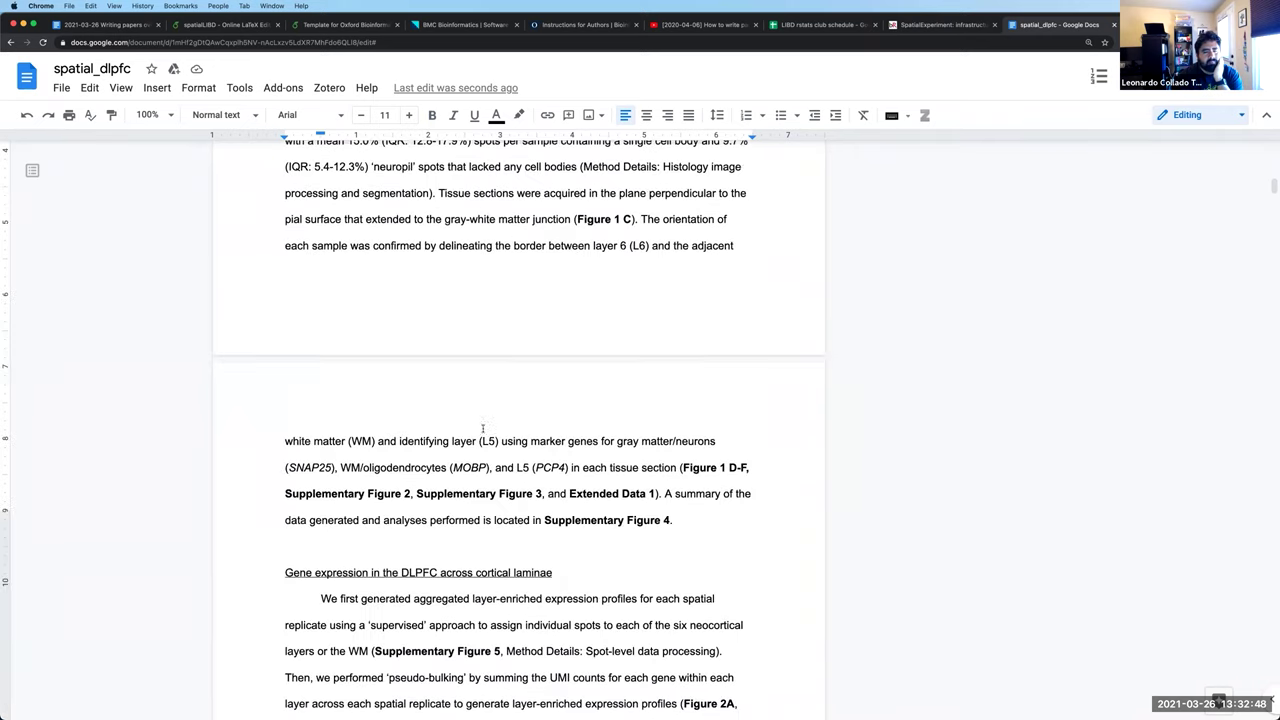
scroll(481, 429, "down", 1)
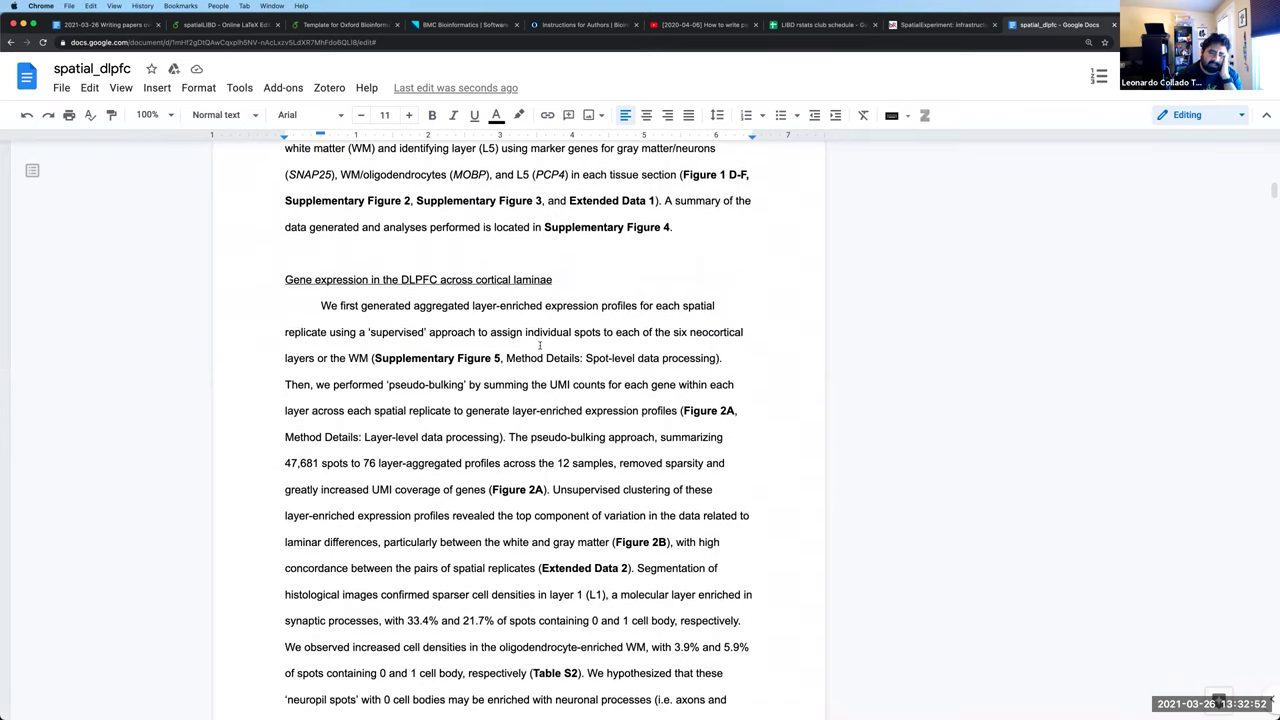
scroll(541, 345, "down", 1)
scroll(541, 345, "down", 10)
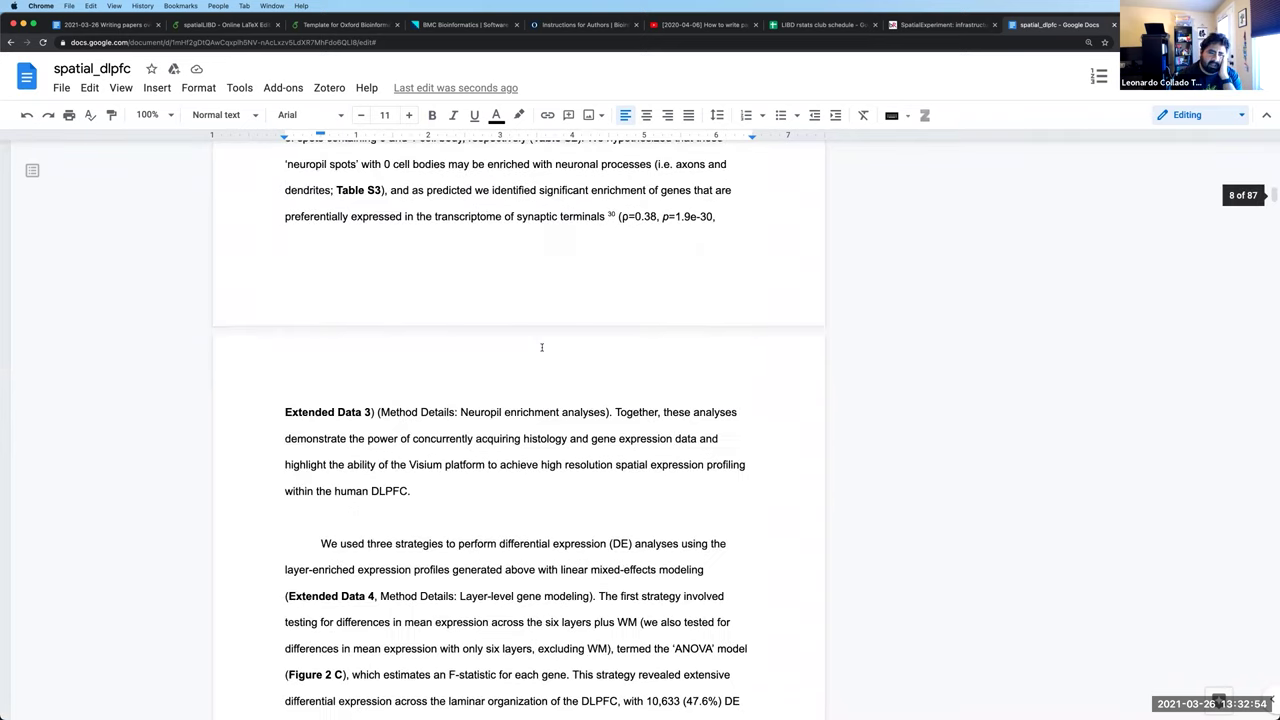
scroll(541, 356, "down", 10)
scroll(541, 356, "down", 3)
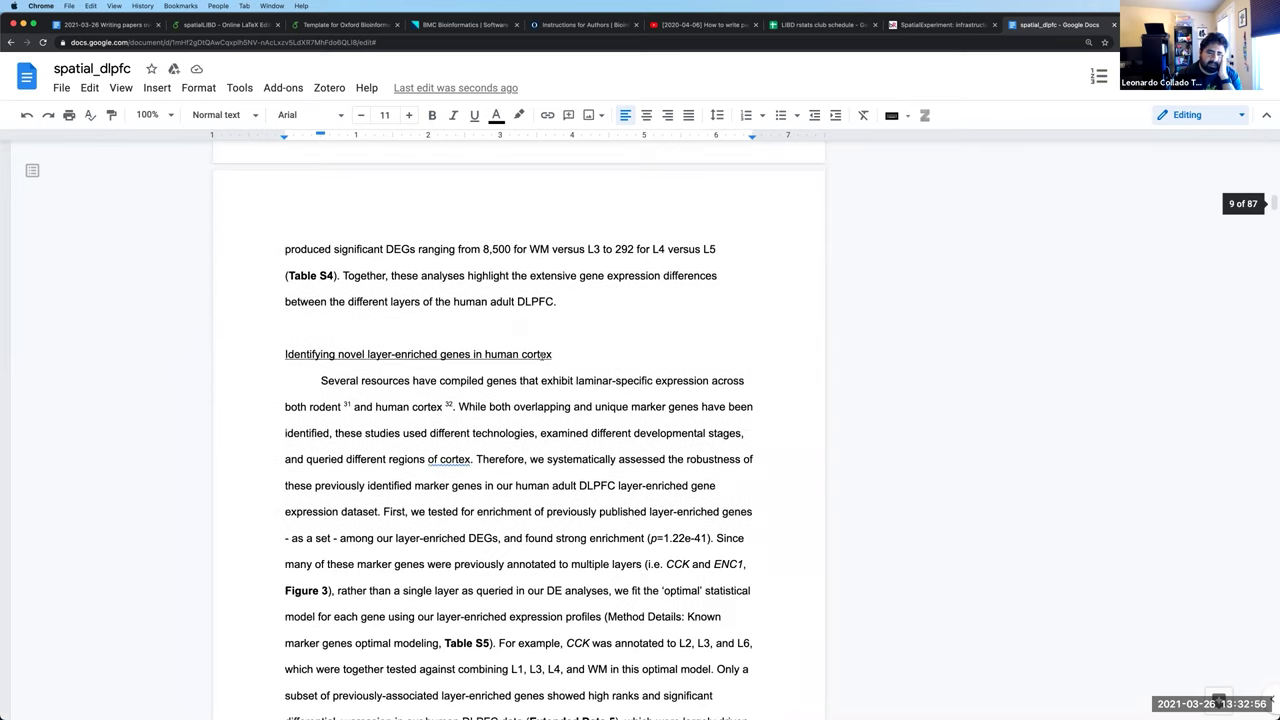
scroll(542, 357, "down", 14)
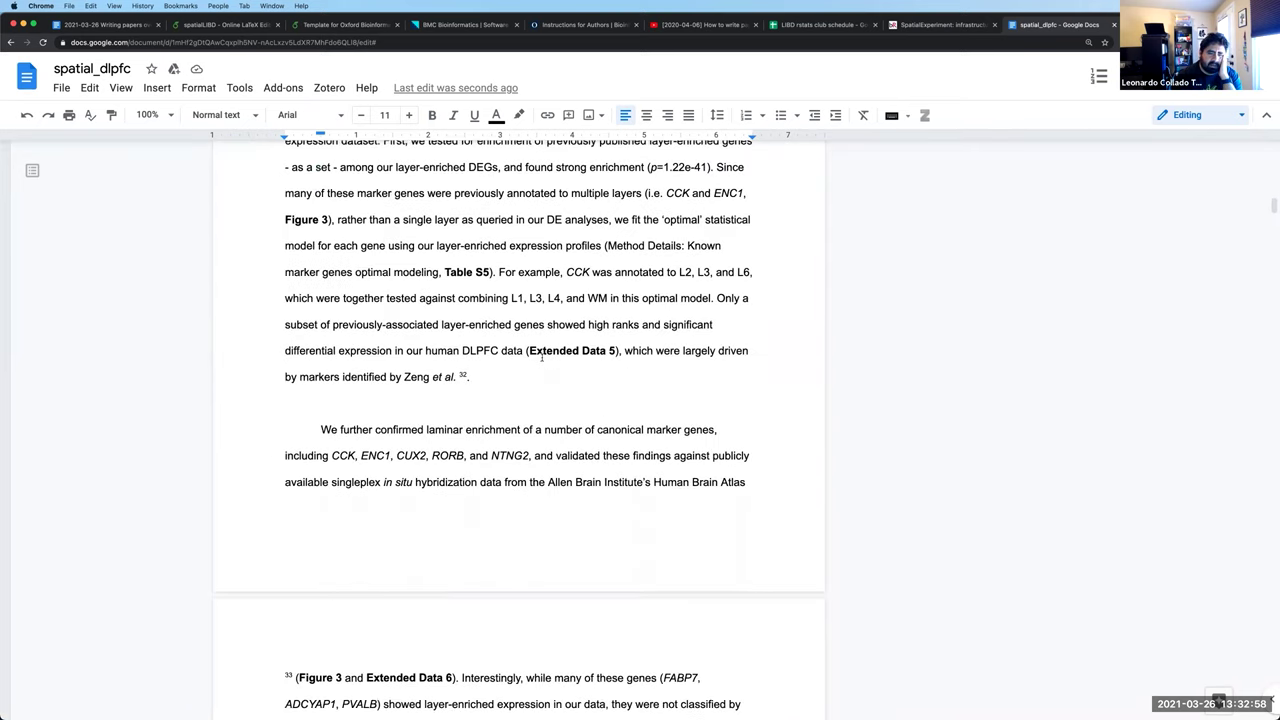
scroll(543, 357, "down", 12)
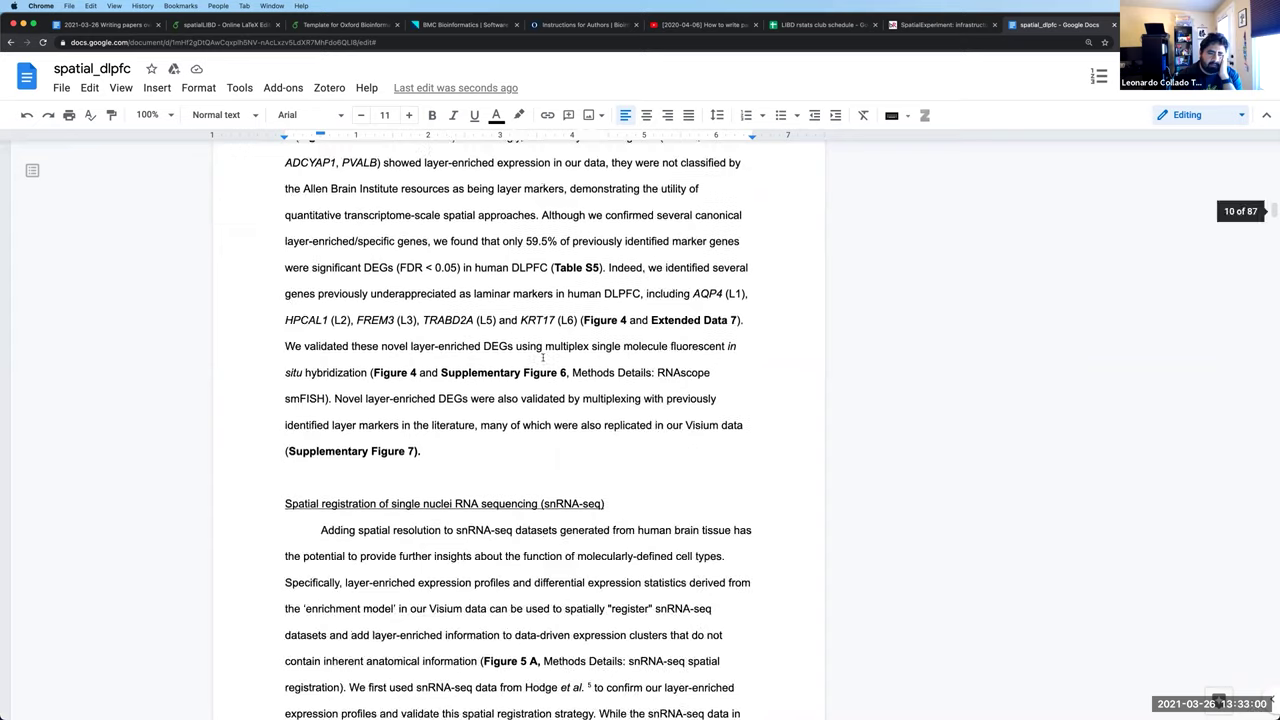
scroll(543, 357, "down", 15)
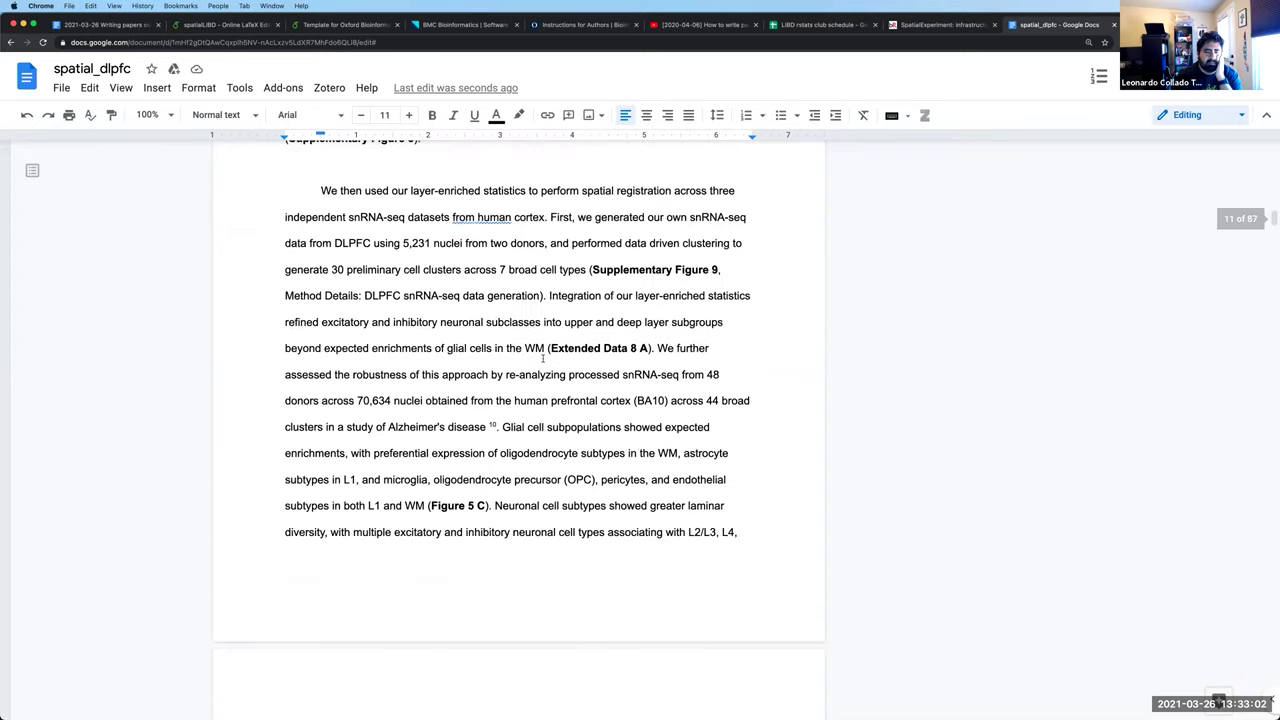
scroll(543, 357, "down", 5)
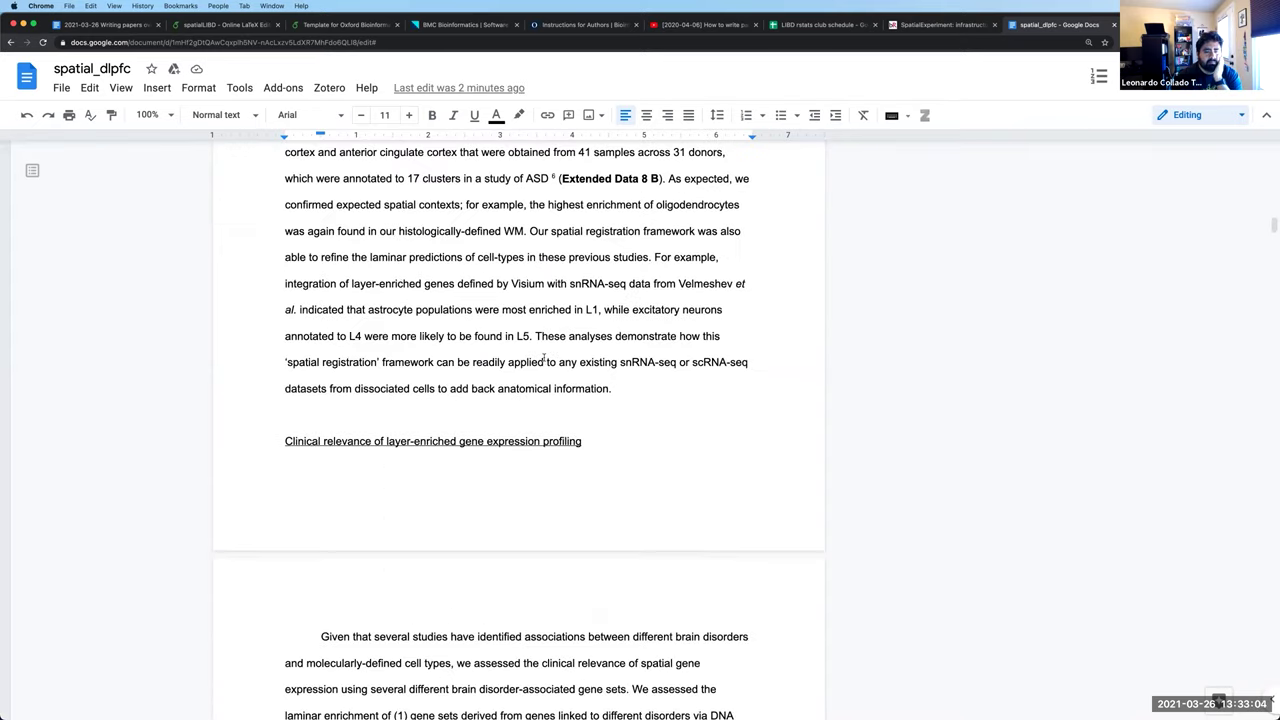
scroll(543, 357, "down", 12)
scroll(543, 357, "down", 11)
scroll(543, 357, "down", 9)
scroll(544, 358, "down", 20)
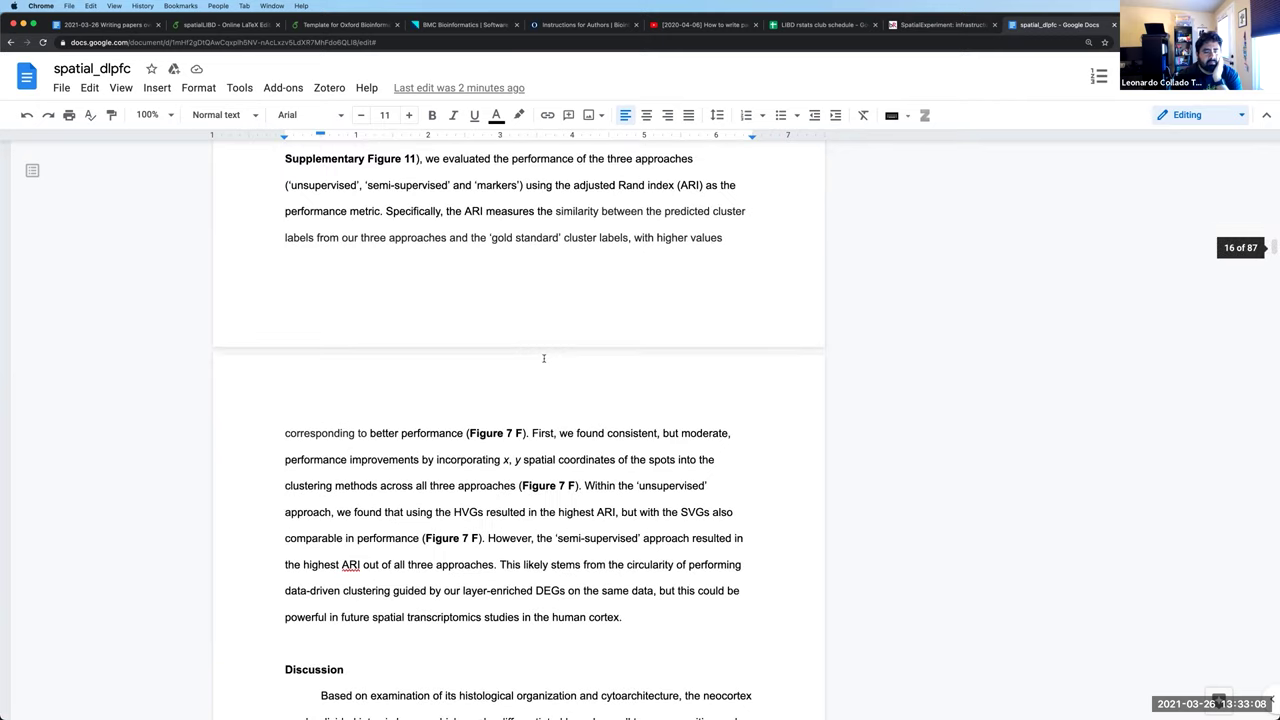
Examine how the Discussion is structured, from its opening summary paragraph through the paragraphs beginning First, Second and Third
scroll(312, 238, "down", 4)
left_click(314, 232)
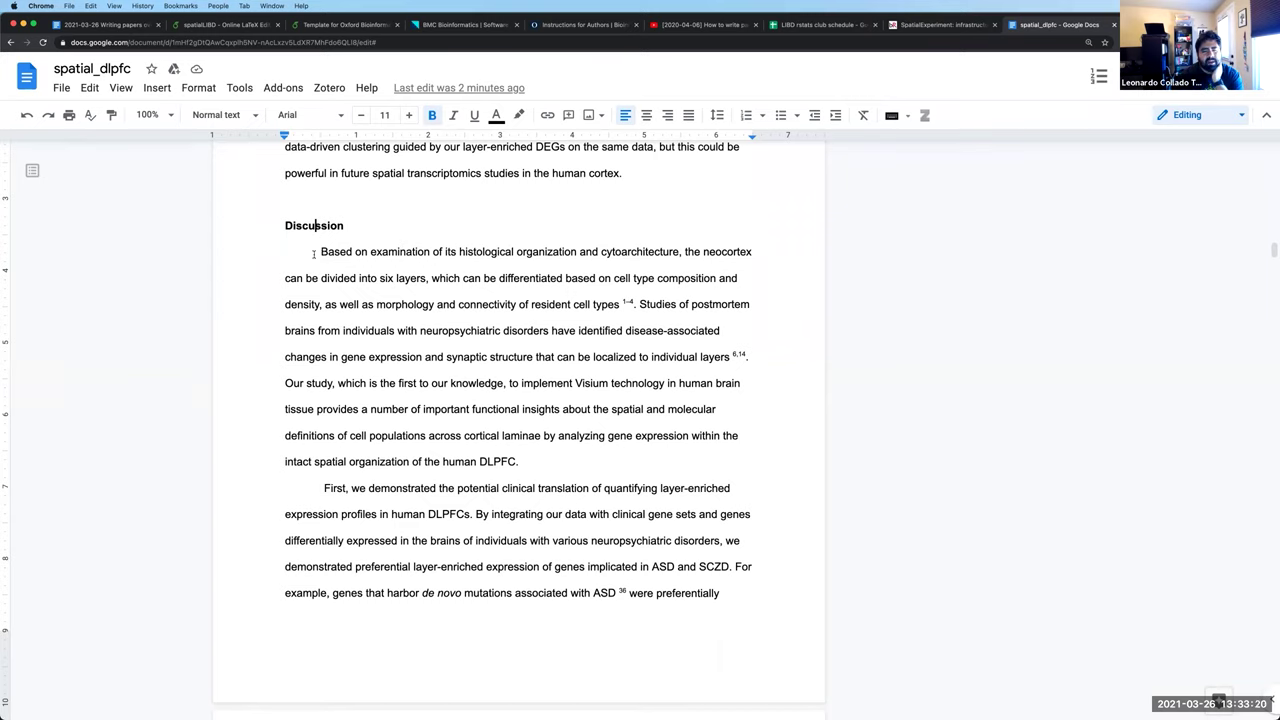
left_click_drag(316, 254, 422, 369)
left_click(422, 369)
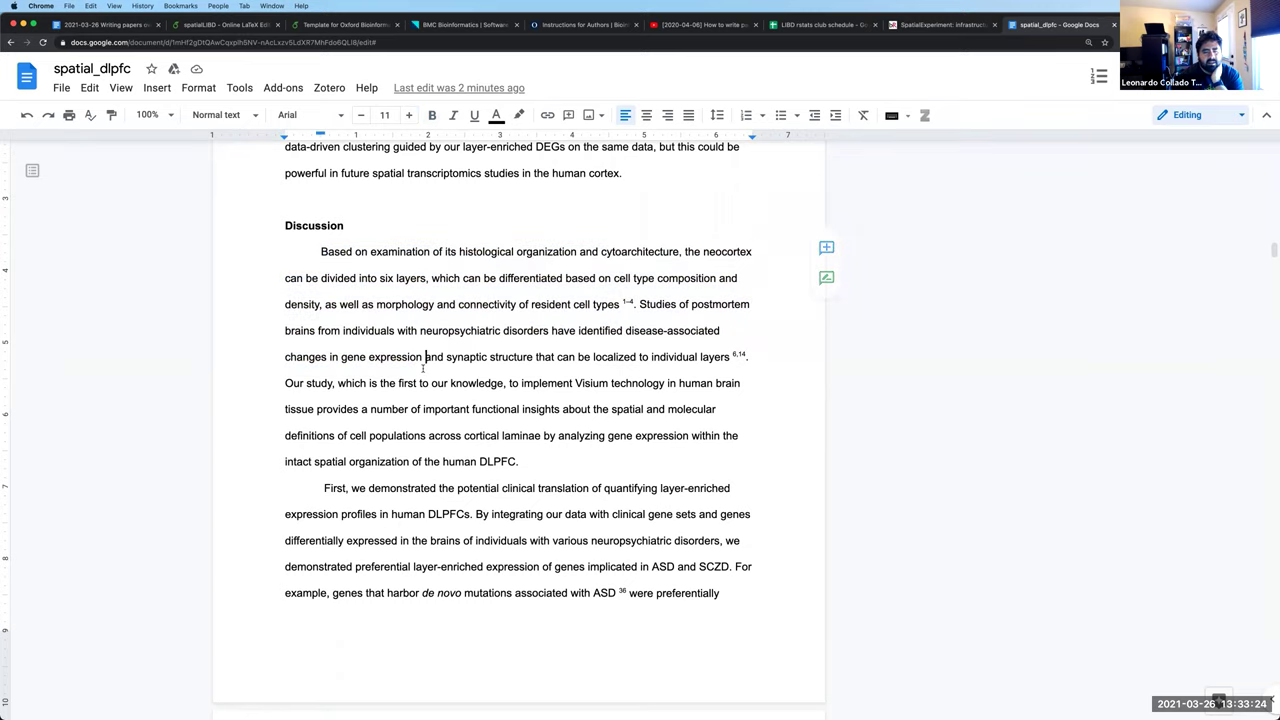
scroll(422, 369, "down", 3)
scroll(394, 306, "down", 3)
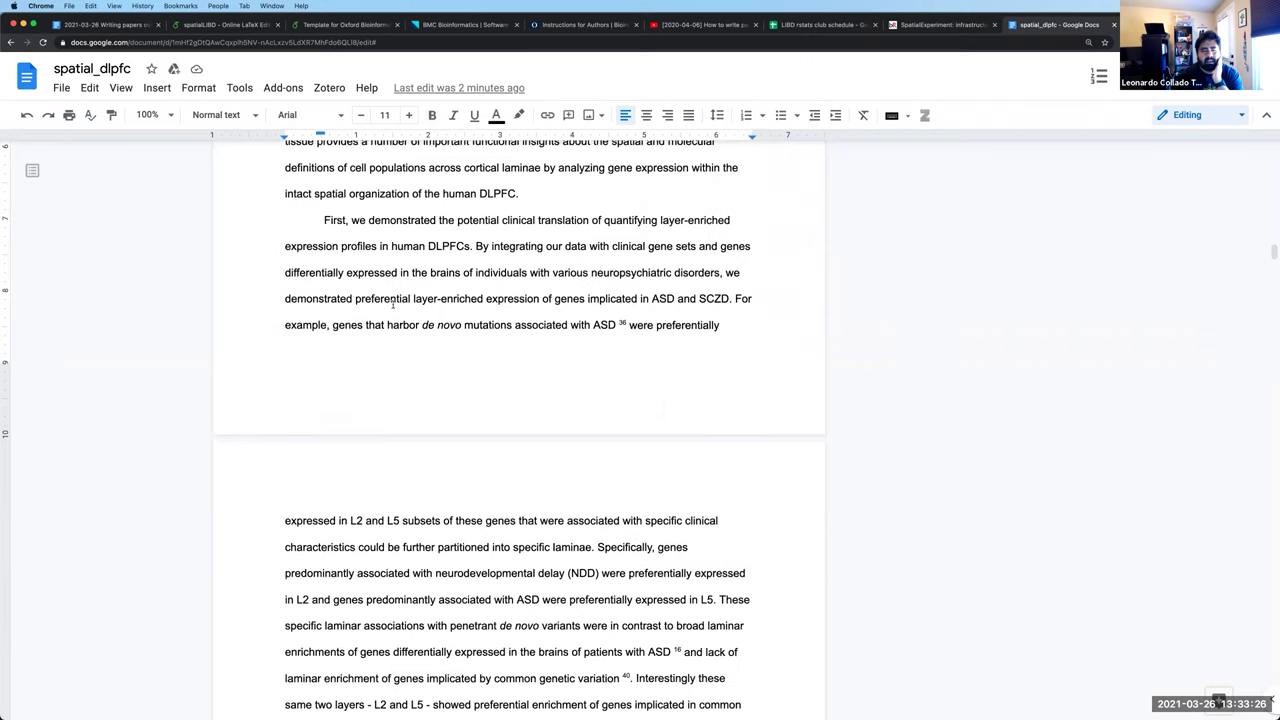
scroll(394, 306, "up", 2)
scroll(393, 306, "down", 2)
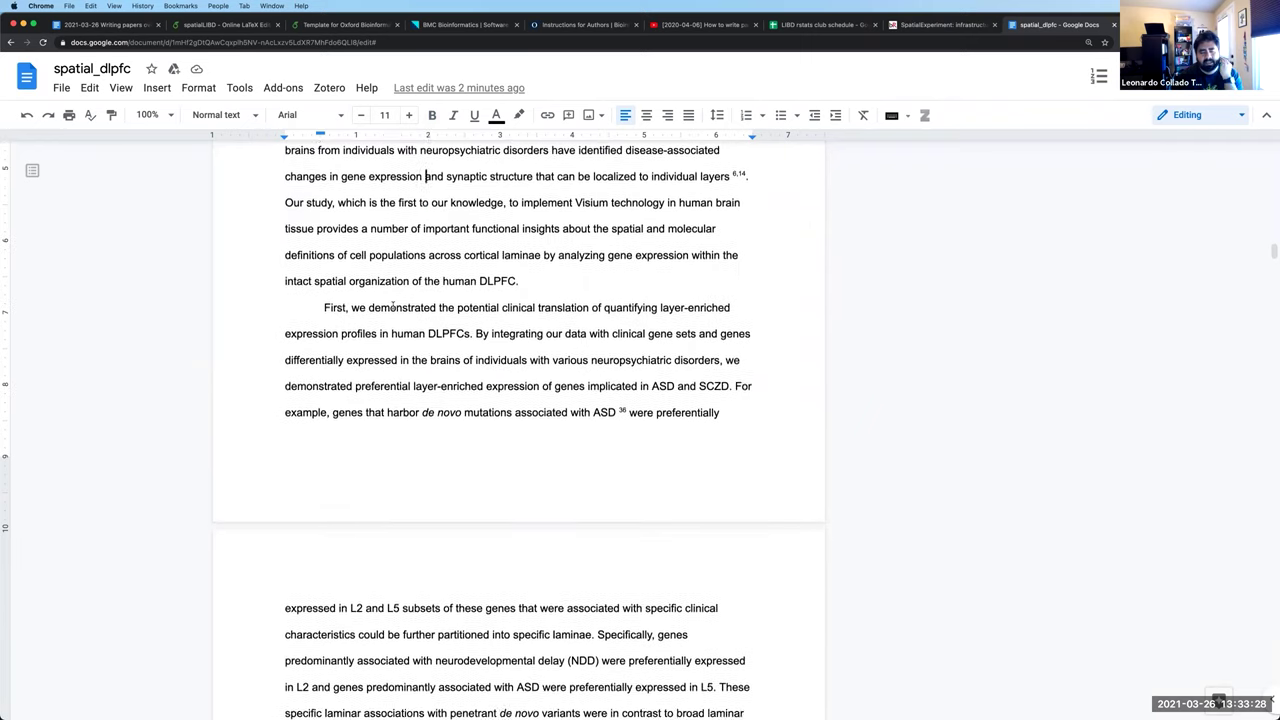
scroll(393, 306, "down", 5)
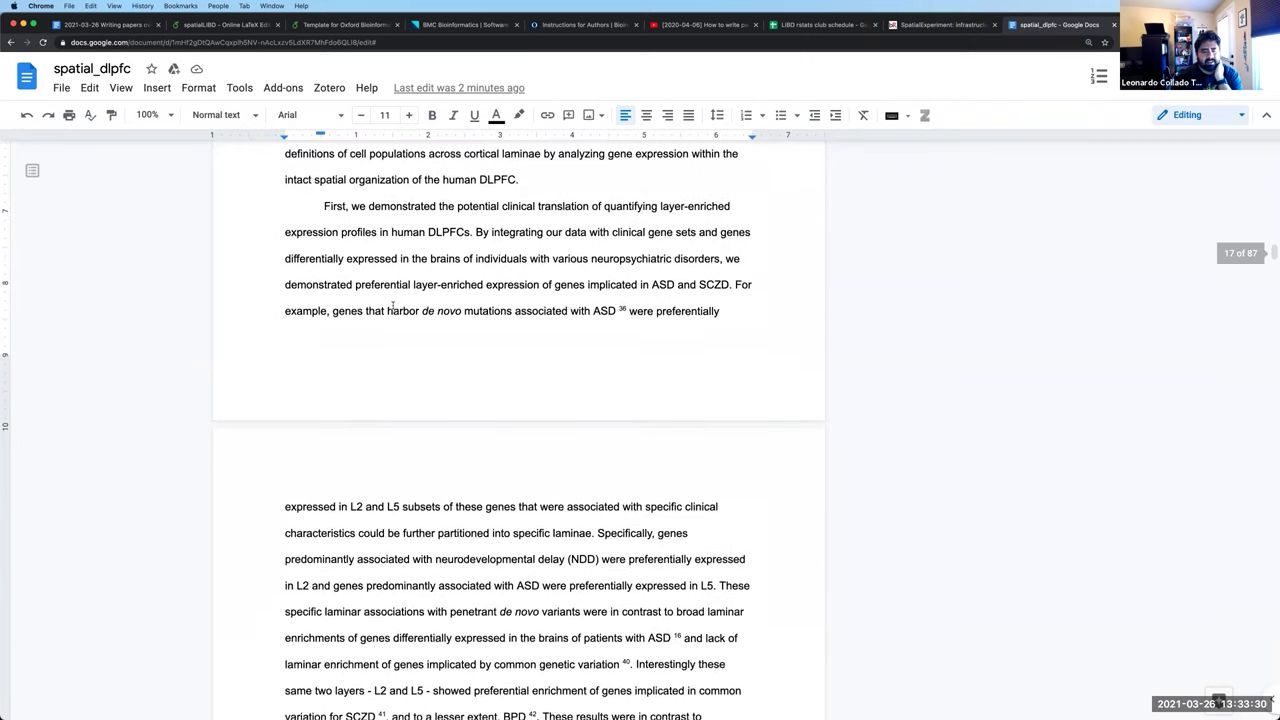
scroll(393, 306, "down", 6)
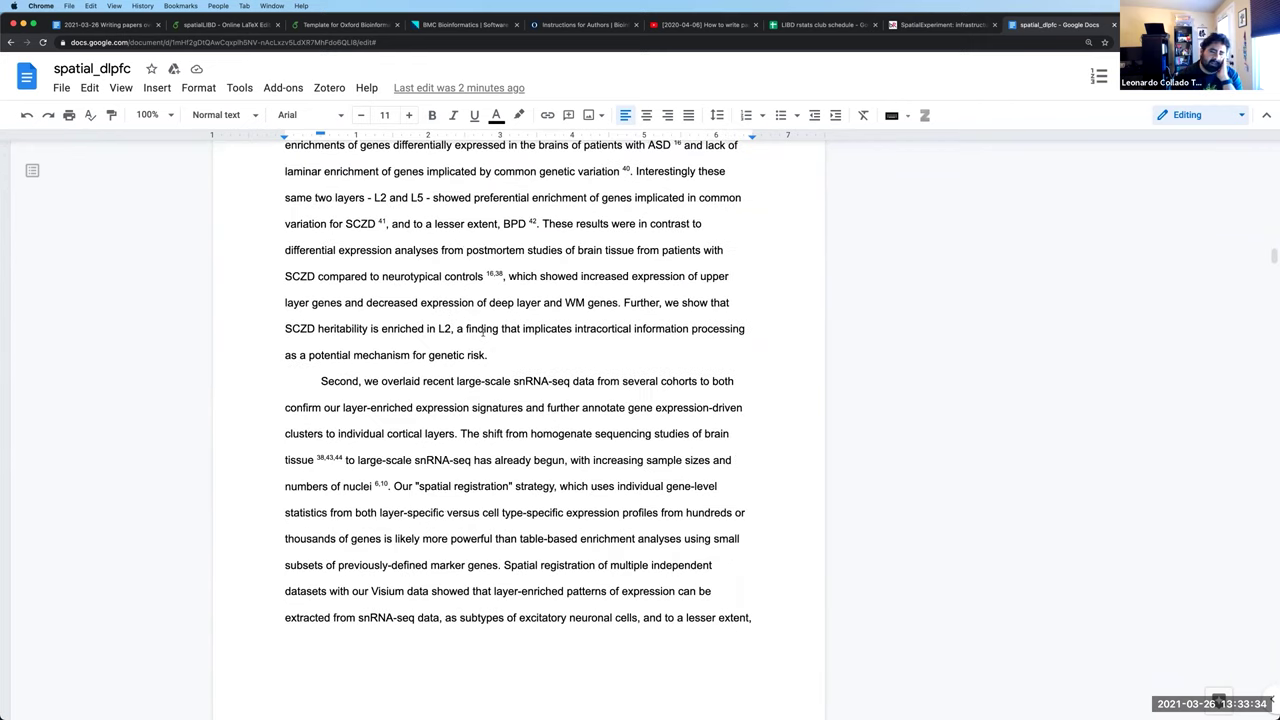
scroll(484, 333, "down", 5)
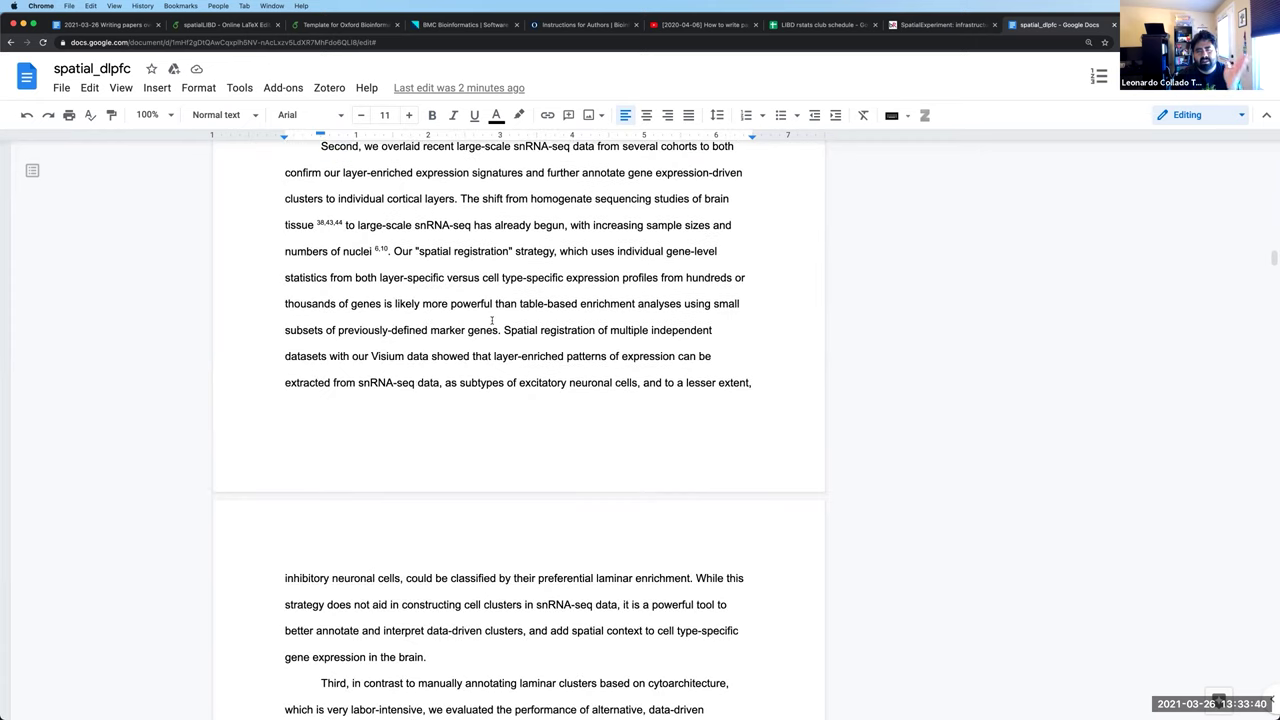
scroll(492, 321, "down", 1)
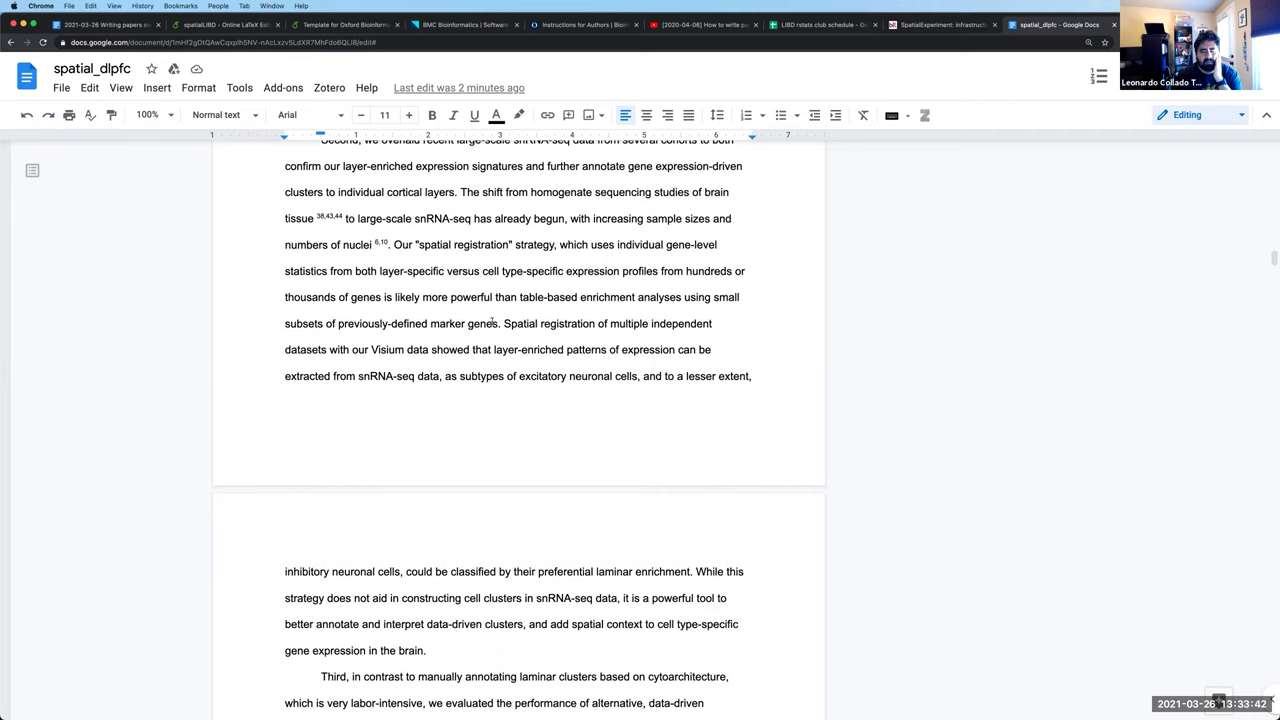
scroll(492, 321, "down", 2)
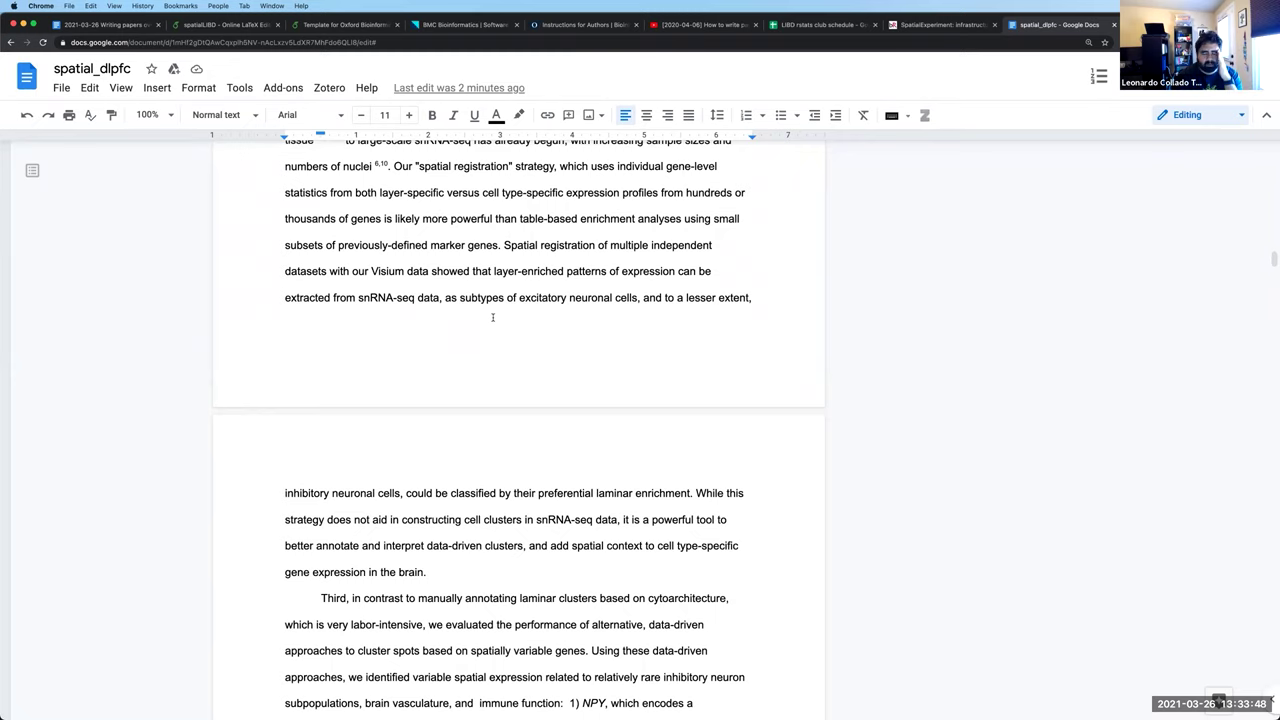
Skim the rest of the Discussion, from the paragraph beginning Third to the closing description of the spatialLIBD web application
scroll(492, 317, "down", 1)
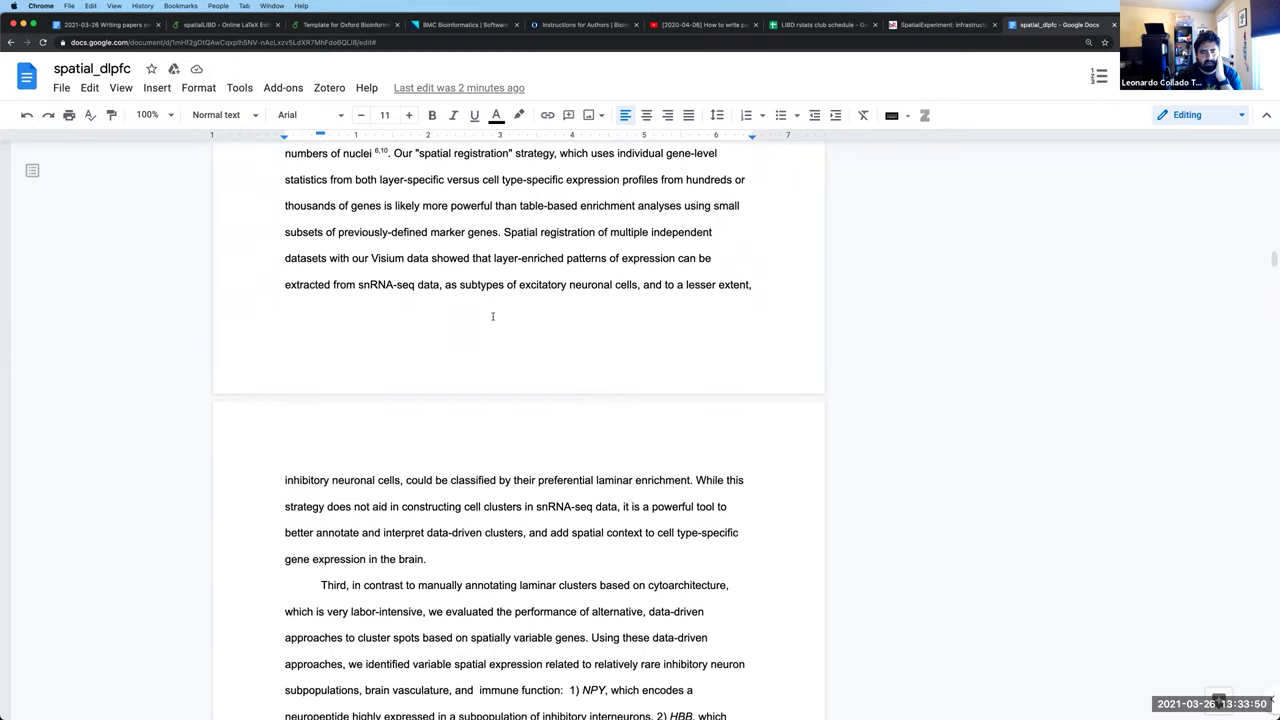
scroll(492, 316, "down", 1)
scroll(492, 316, "down", 5)
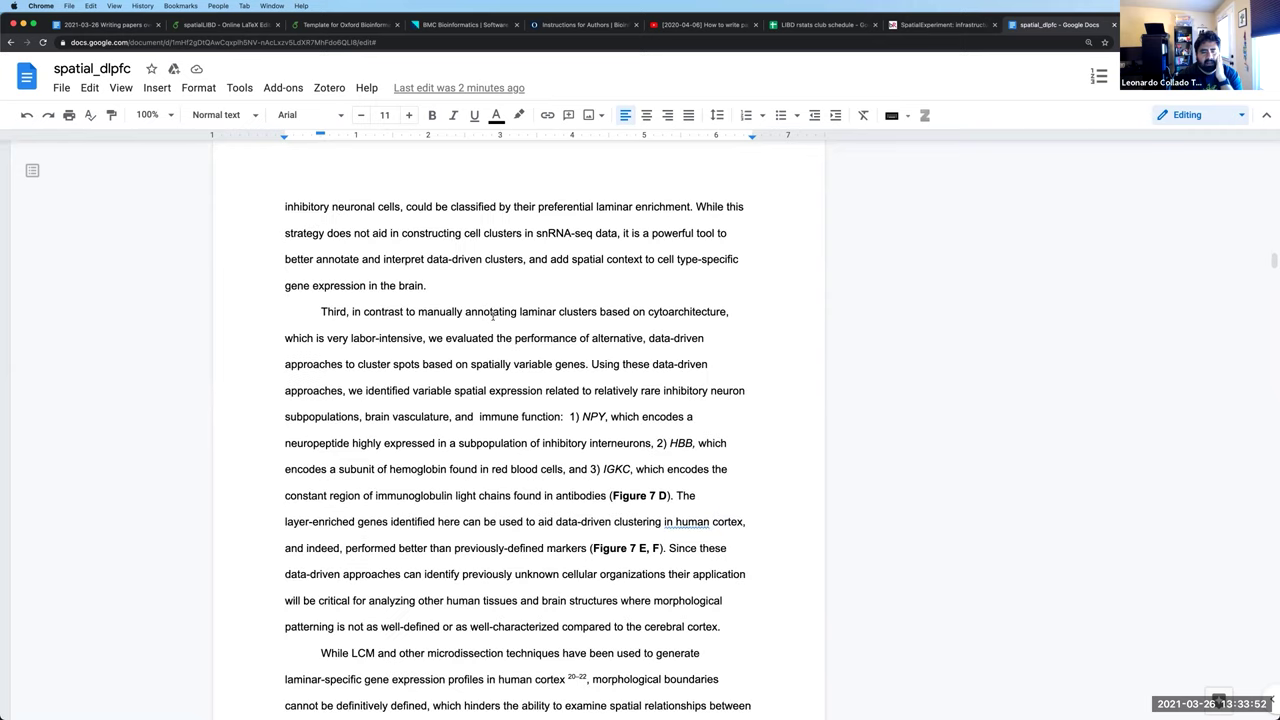
scroll(492, 316, "down", 5)
scroll(494, 316, "down", 10)
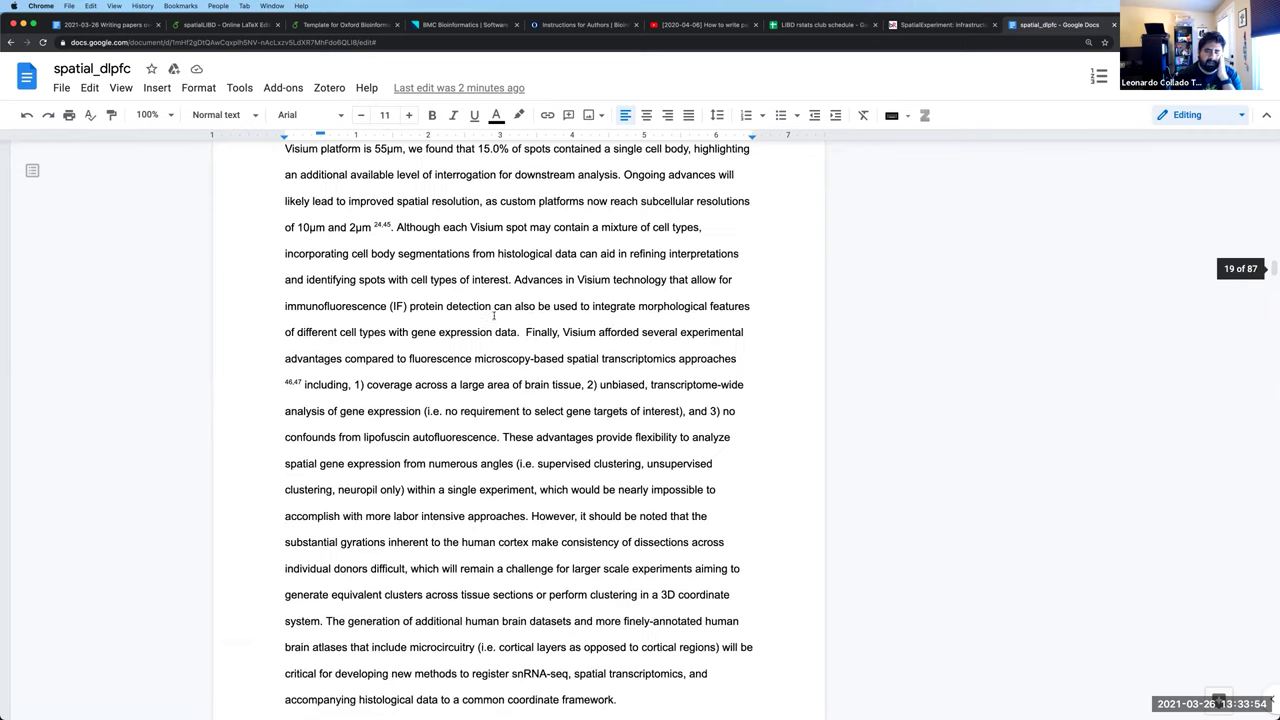
scroll(493, 316, "down", 8)
scroll(493, 316, "down", 8)
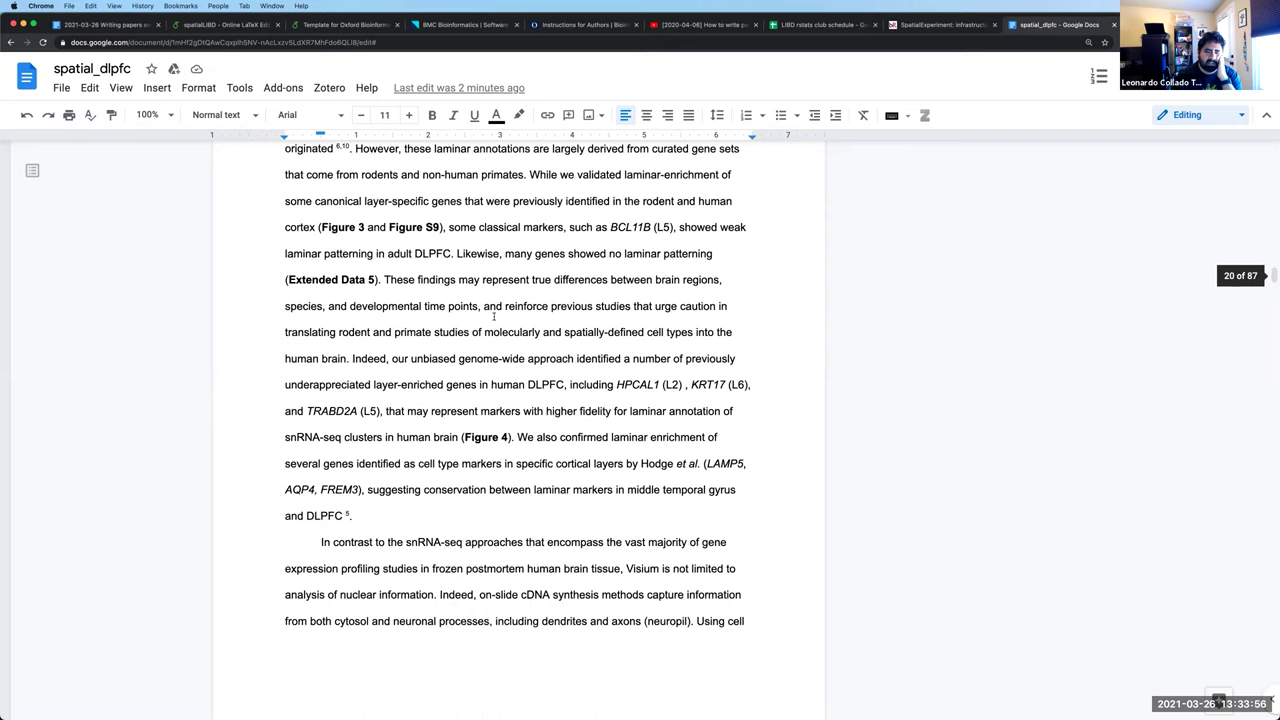
scroll(493, 316, "down", 20)
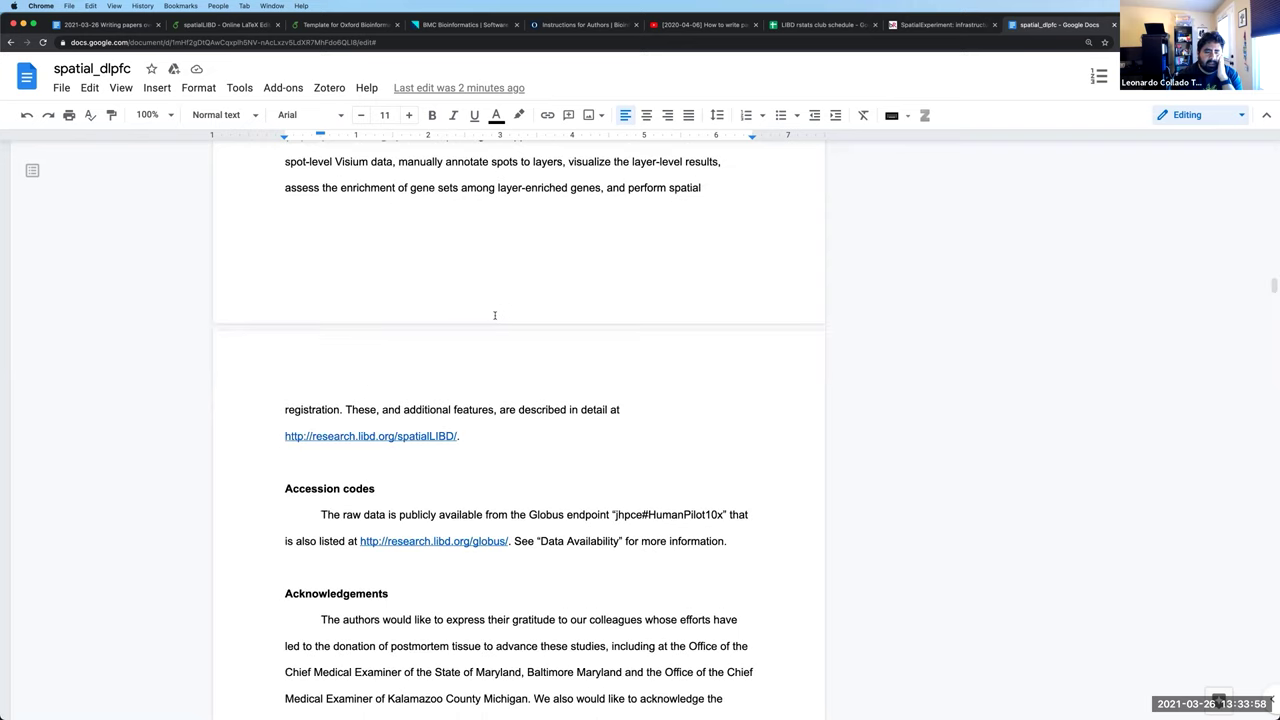
Read the Accession codes section, including its statement on where the raw data is publicly available
scroll(494, 316, "down", 4)
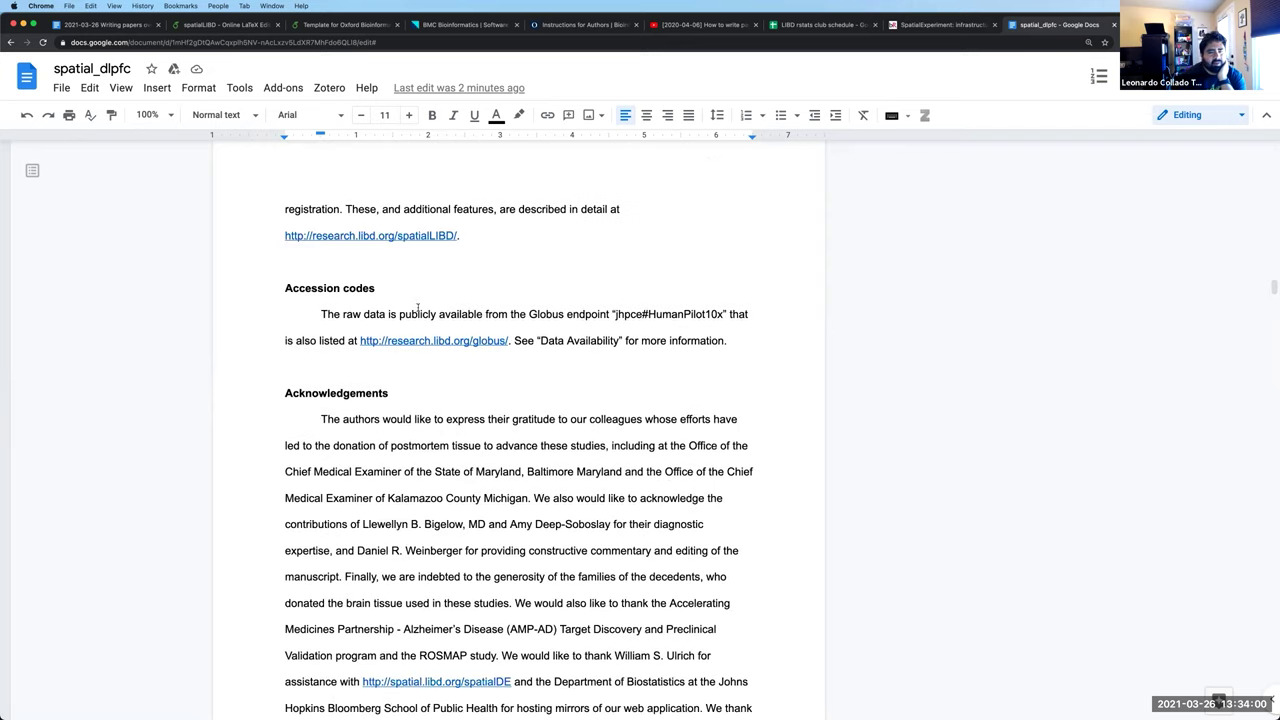
left_click(418, 310)
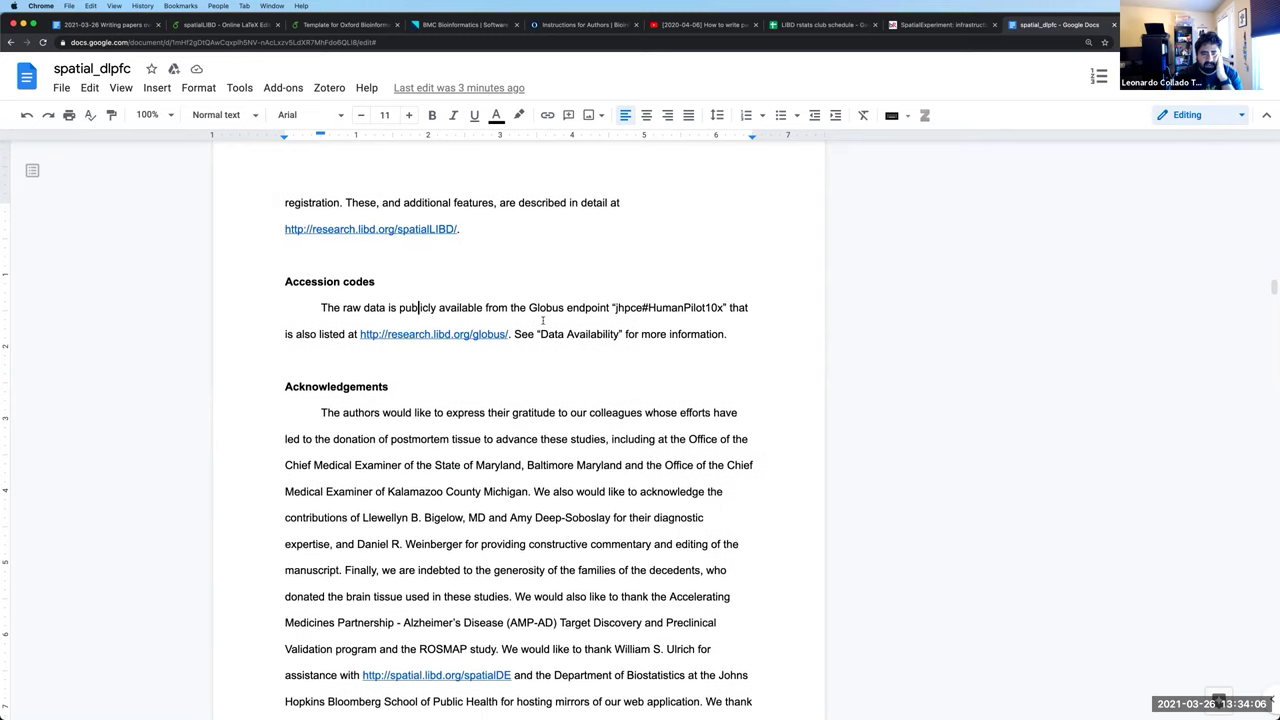
scroll(461, 350, "down", 1)
Examine the Acknowledgements section and highlight its whole paragraph to review who is thanked and for what
left_click(461, 352)
scroll(572, 356, "down", 1)
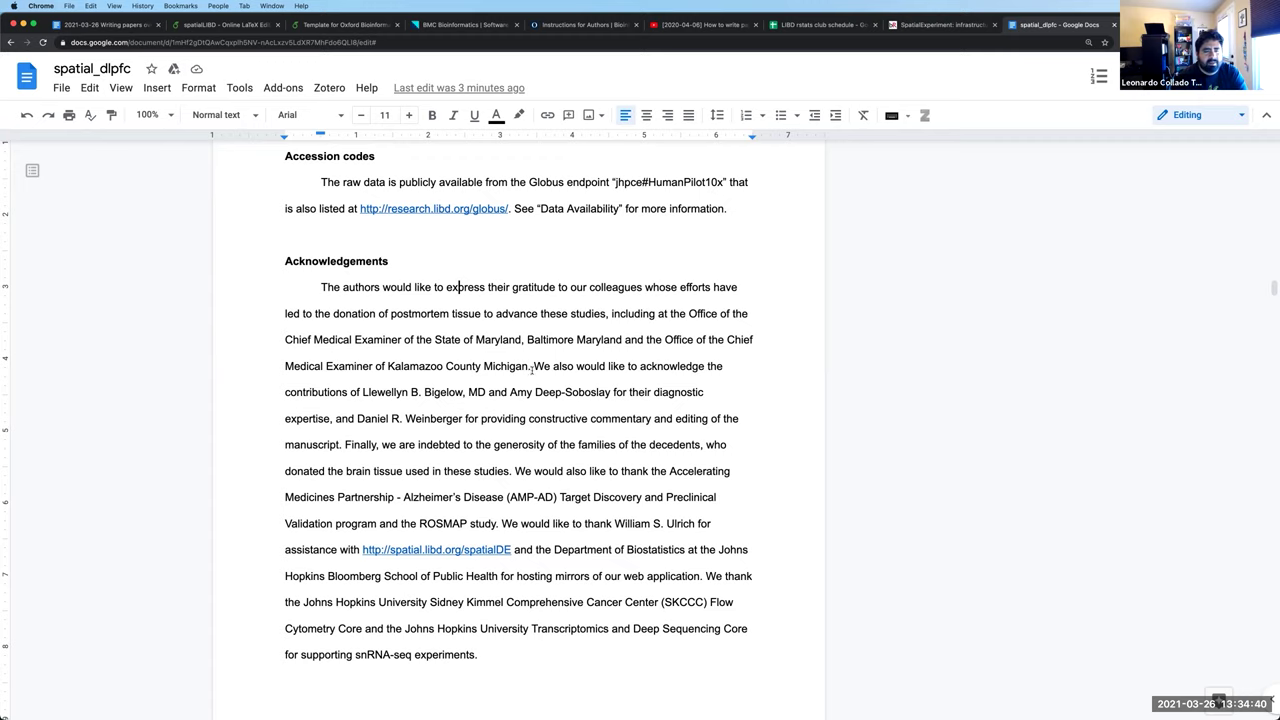
scroll(530, 435, "down", 1)
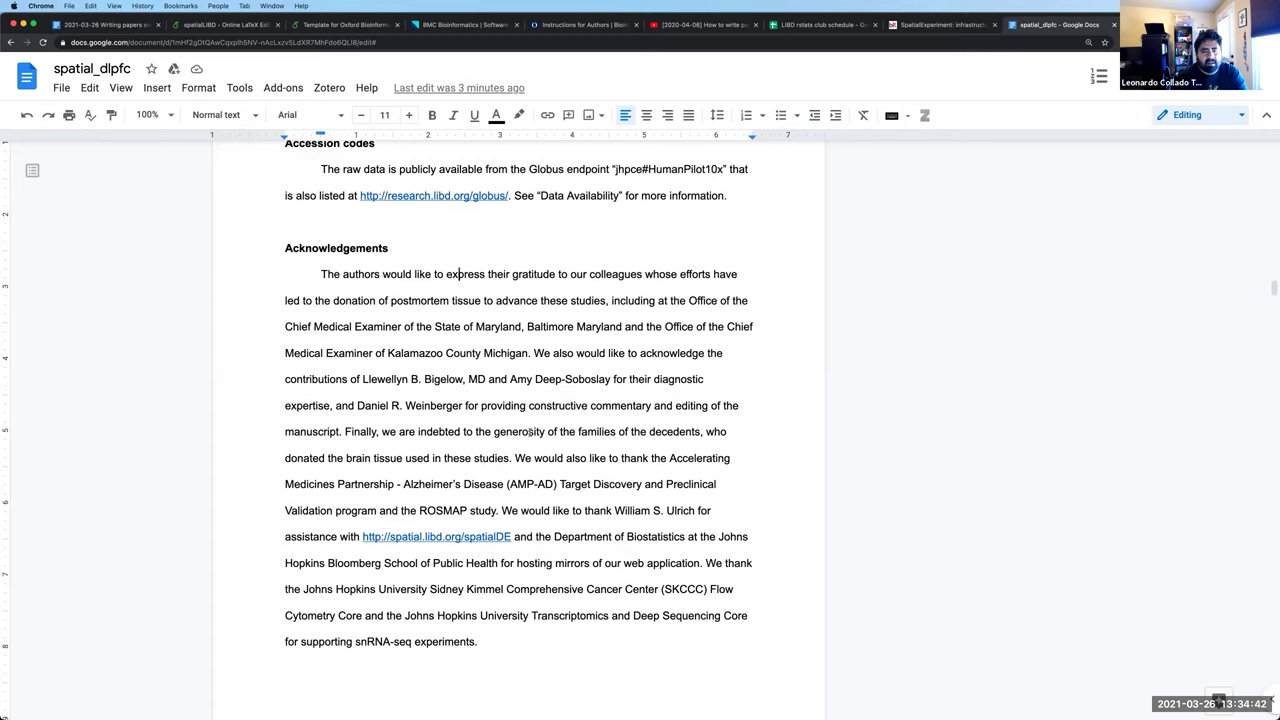
scroll(530, 433, "down", 1)
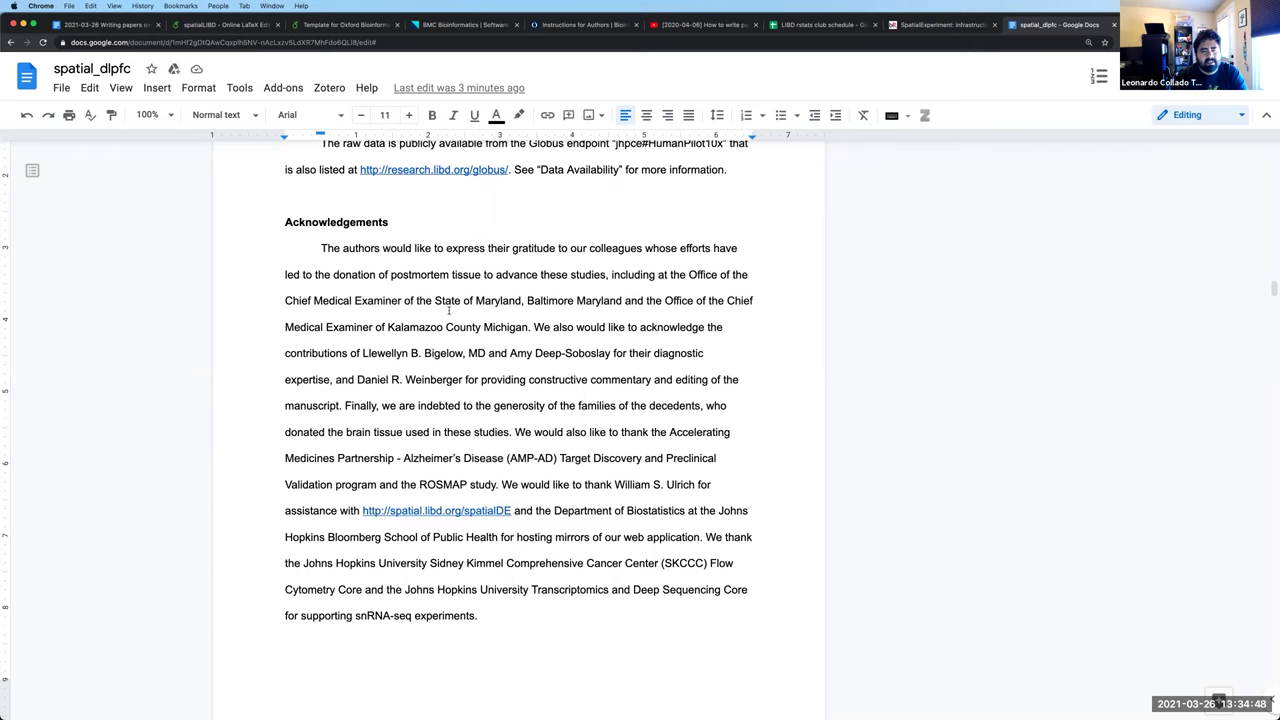
scroll(449, 311, "up", 2)
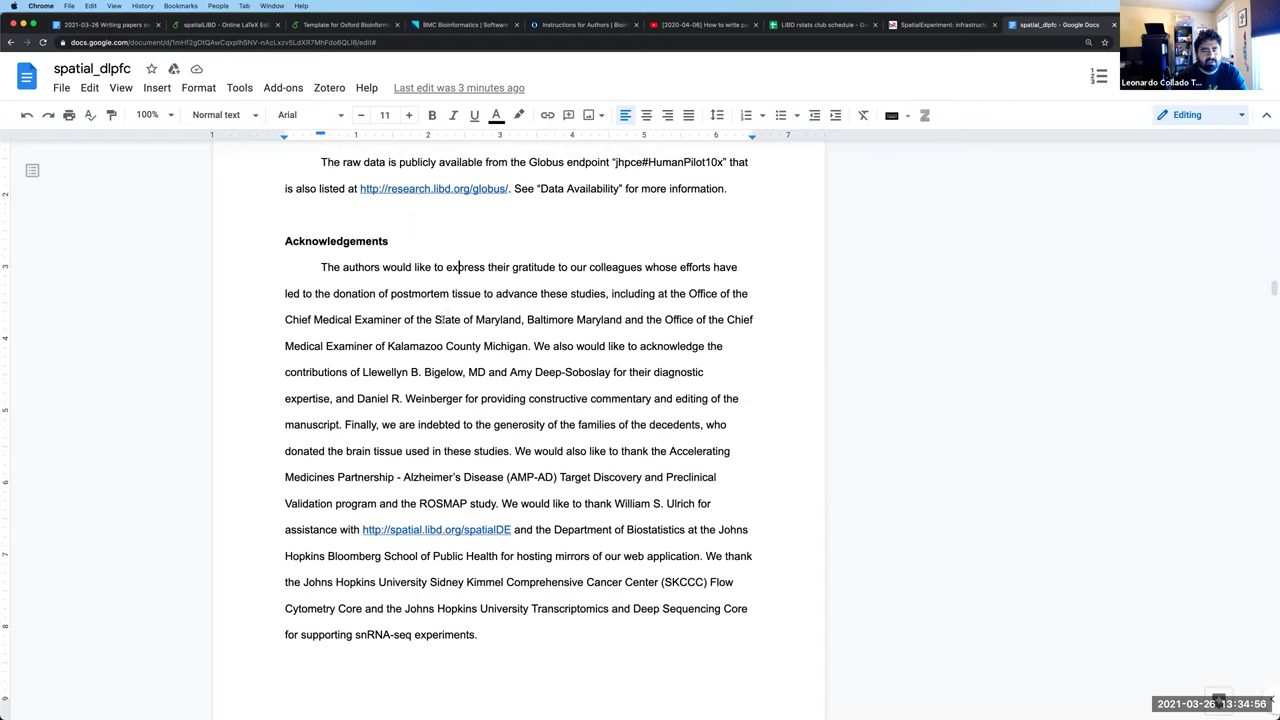
scroll(441, 319, "down", 2)
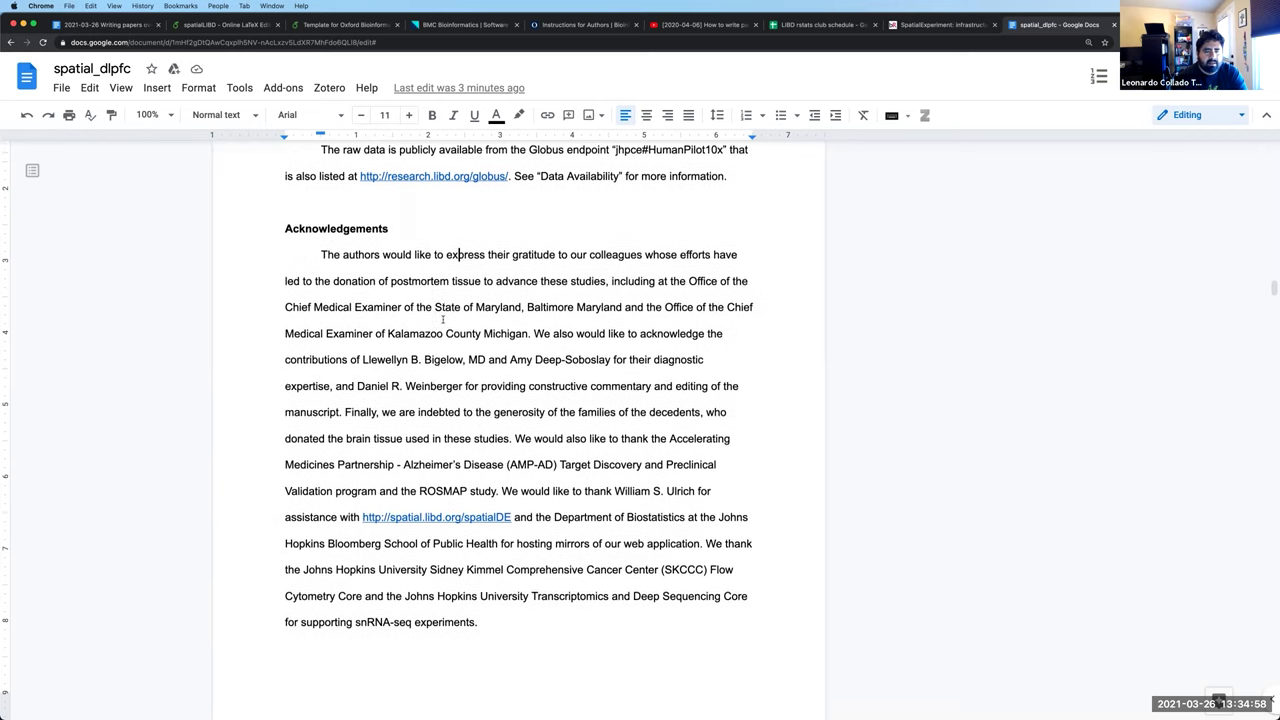
left_click(320, 243)
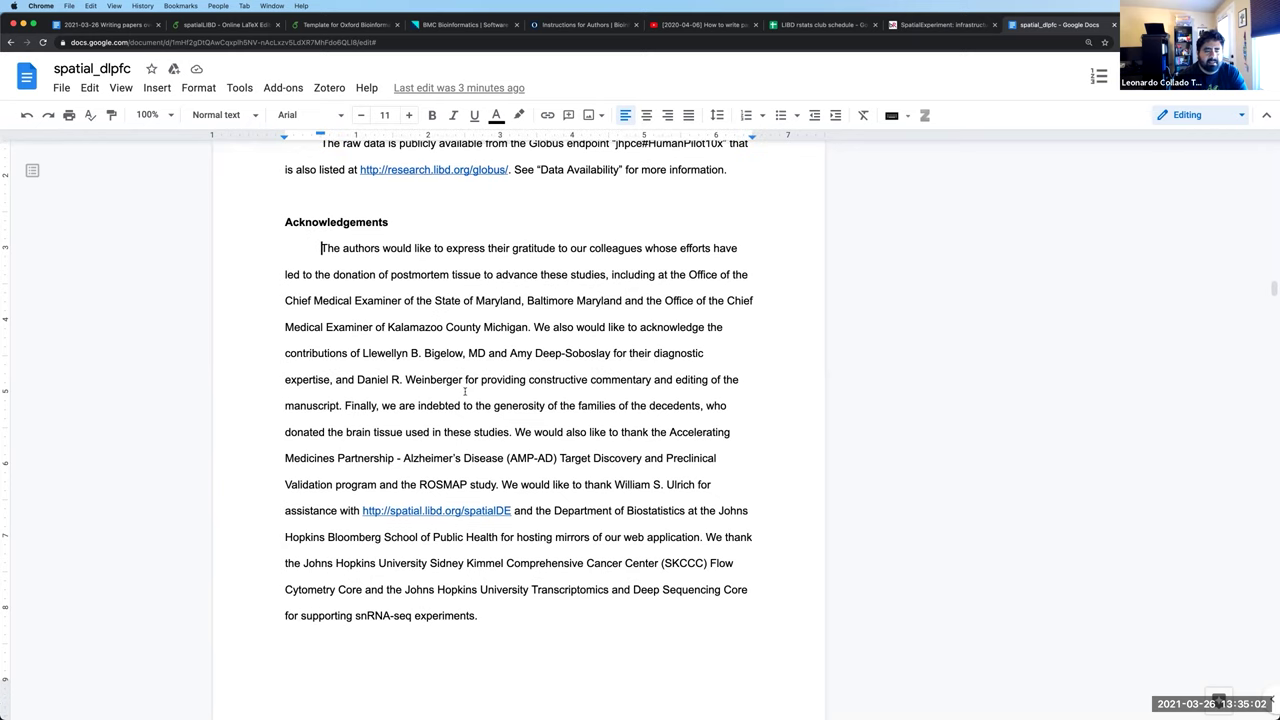
left_click(528, 610, "shift")
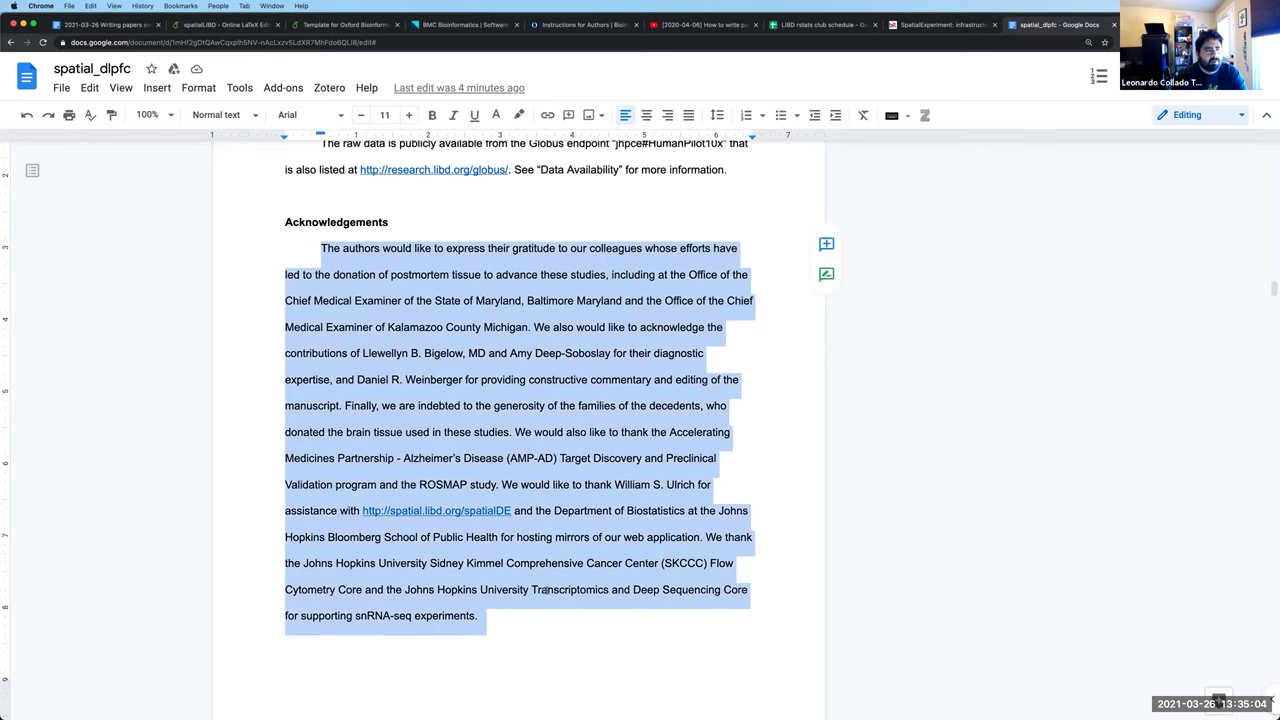
scroll(584, 576, "down", 2)
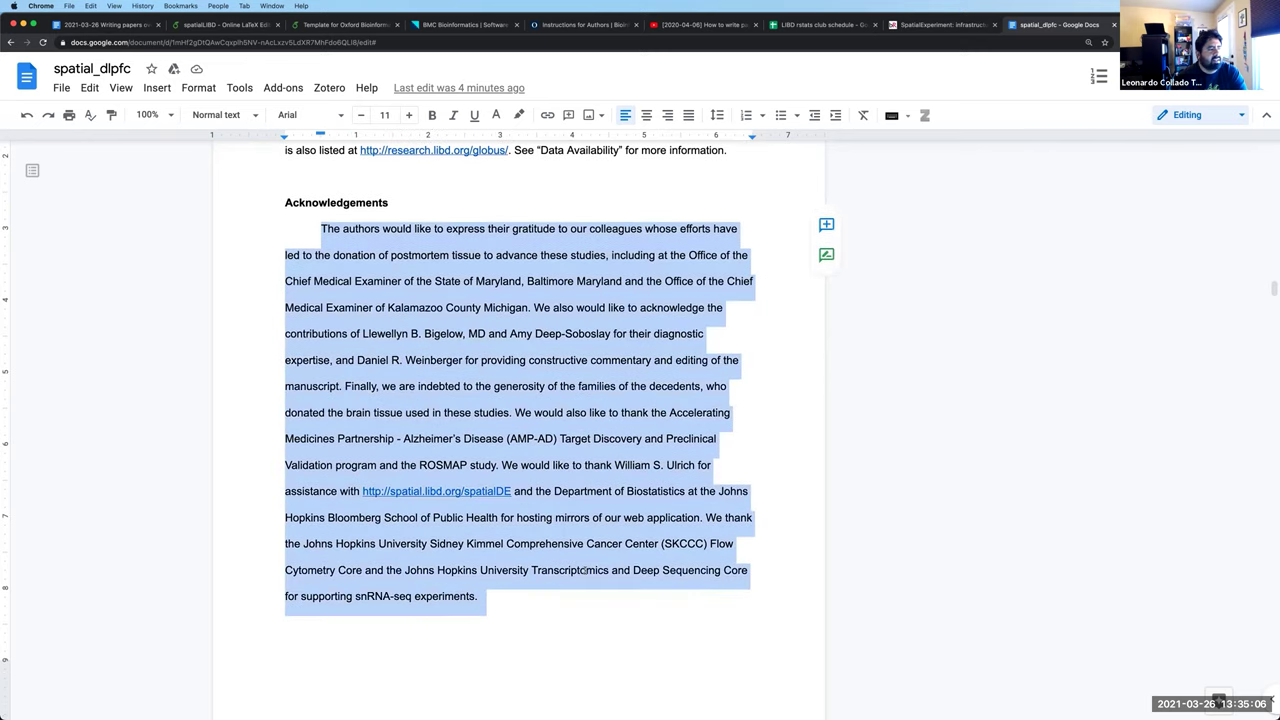
scroll(584, 567, "down", 1)
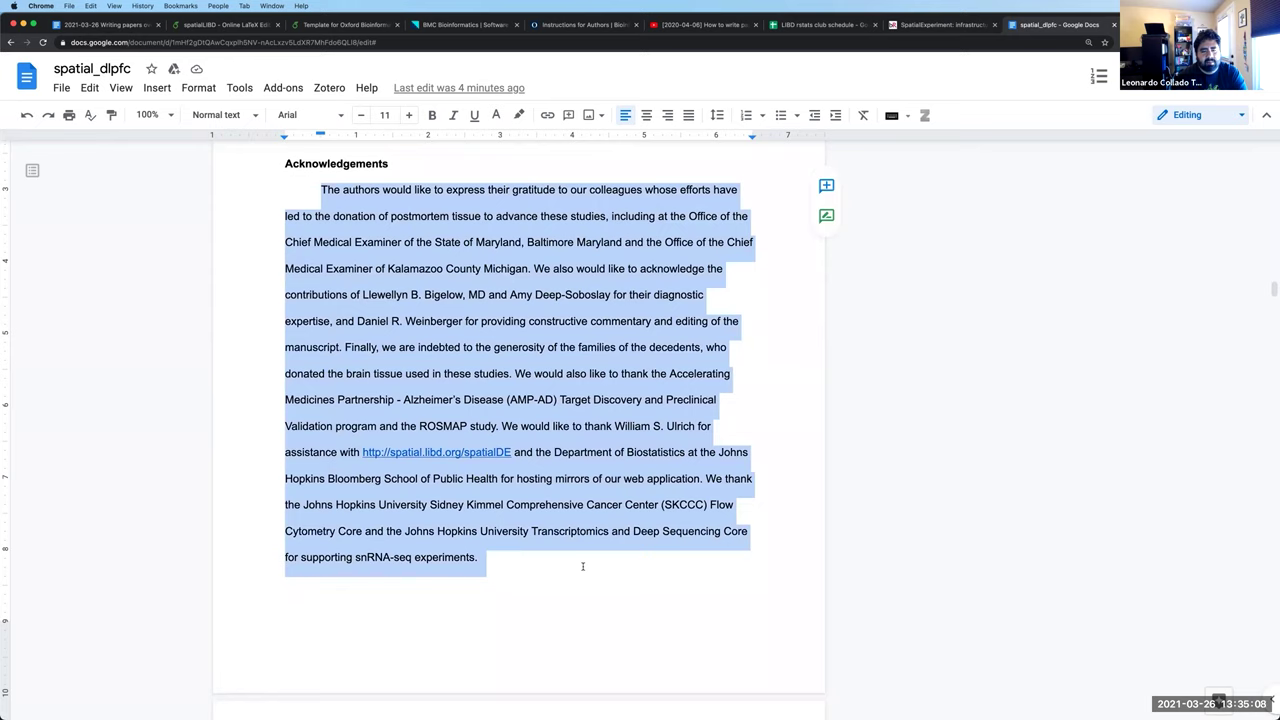
left_click(582, 565)
Examine the Funding section, highlighting its full paragraph and the grant number cited for the National Cancer Institute
scroll(582, 565, "down", 15)
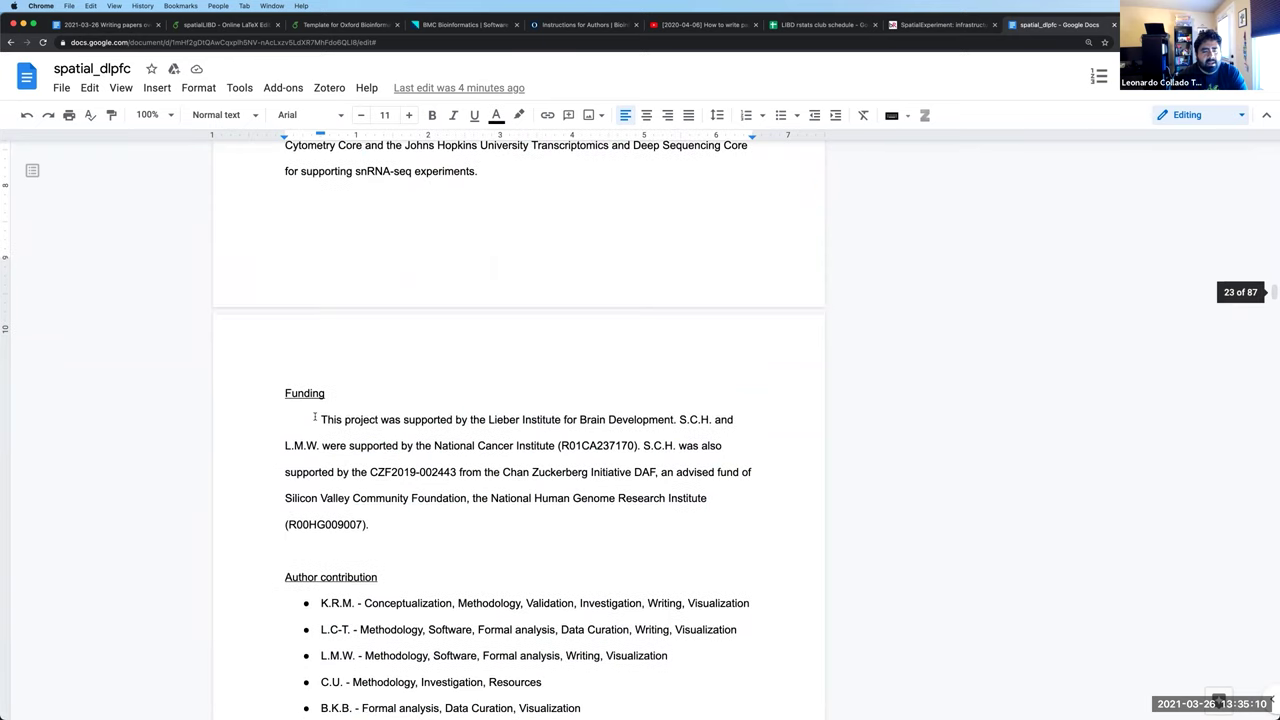
triple_click(389, 520)
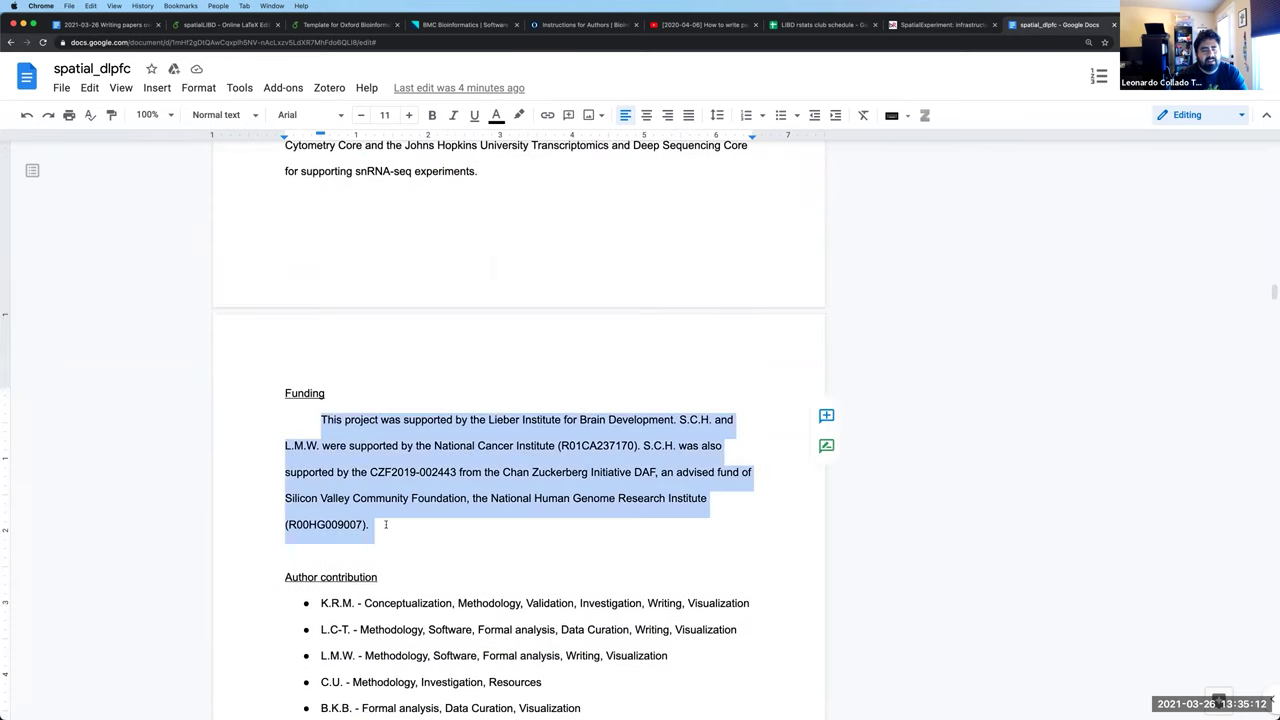
left_click(388, 525)
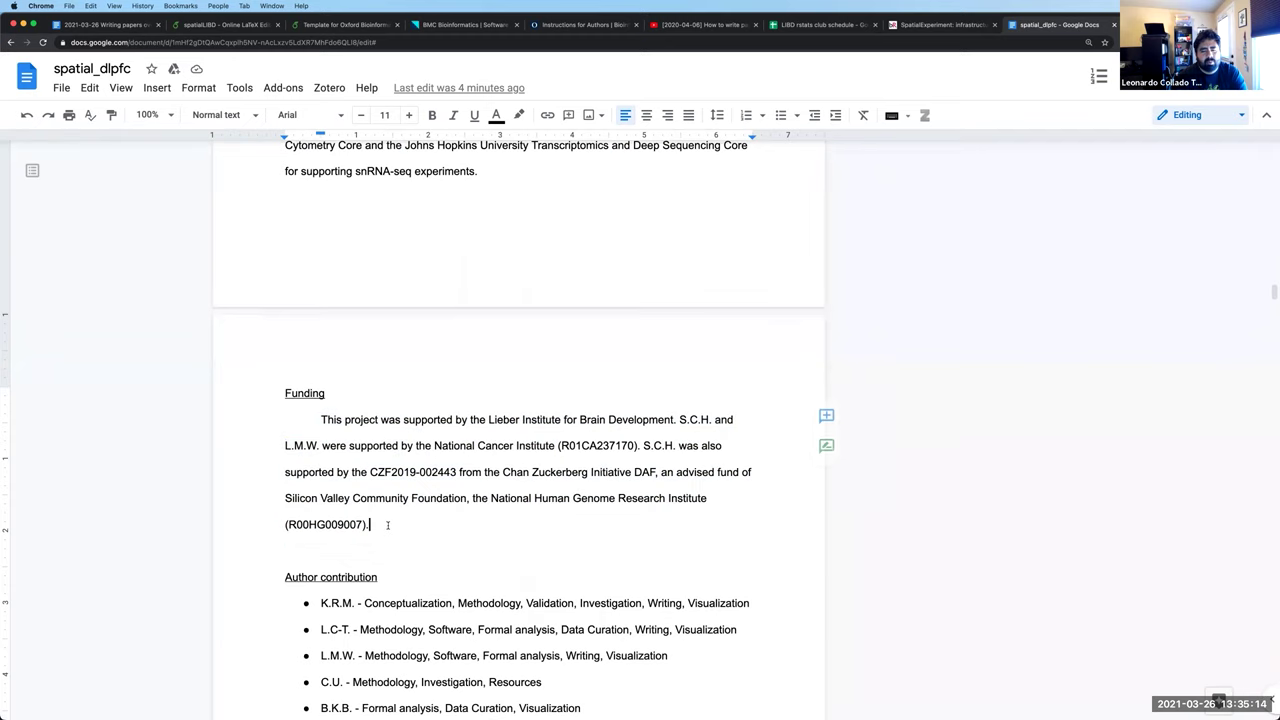
scroll(389, 524, "down", 1)
scroll(389, 524, "down", 4)
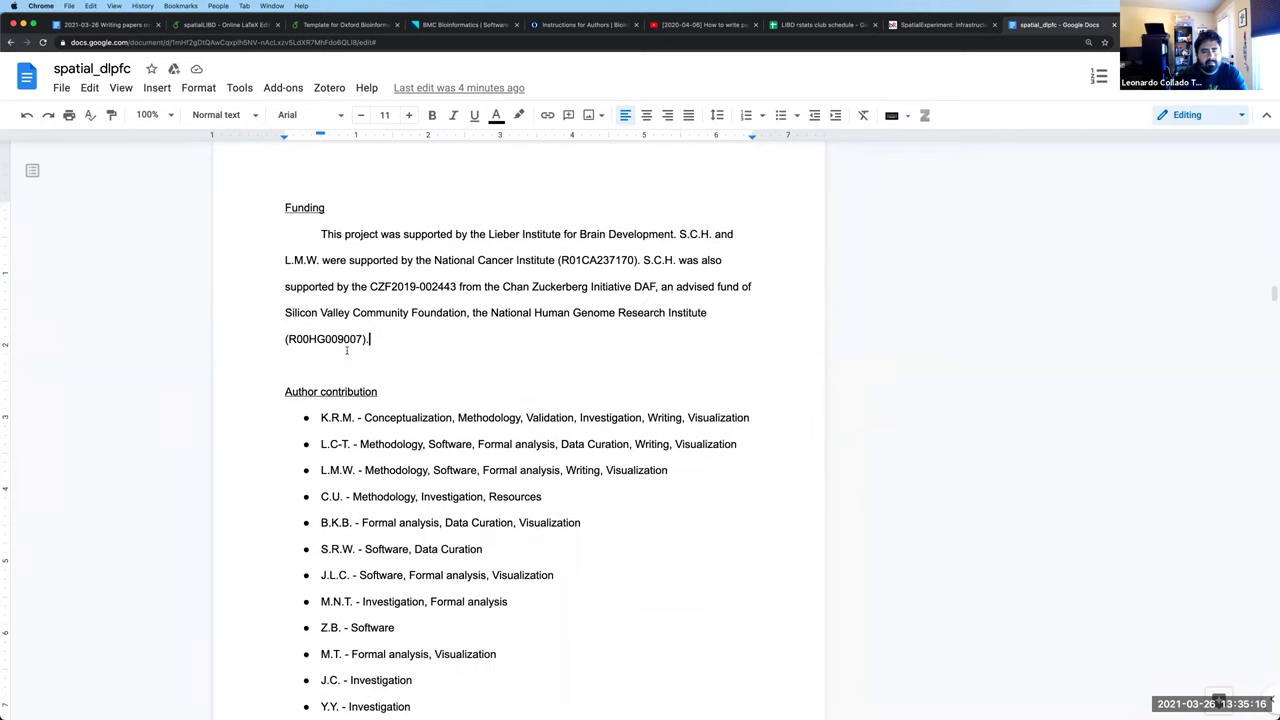
scroll(349, 343, "up", 2)
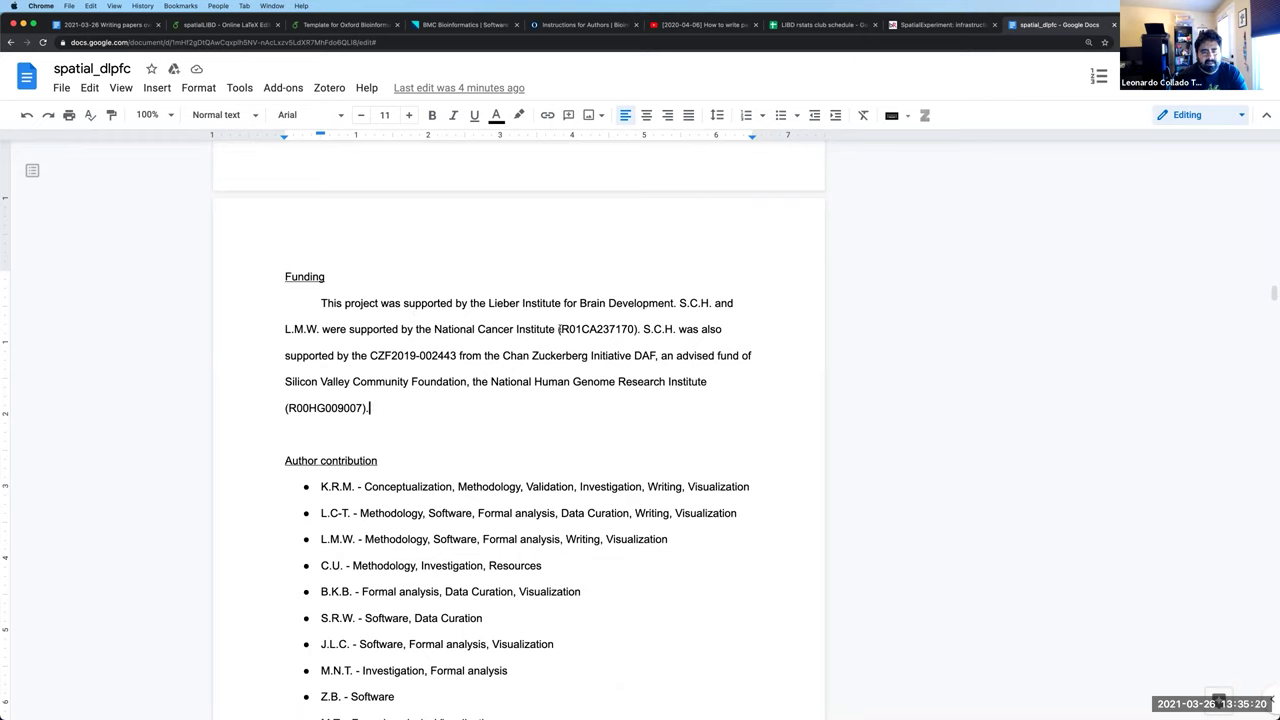
left_click_drag(560, 329, 632, 330)
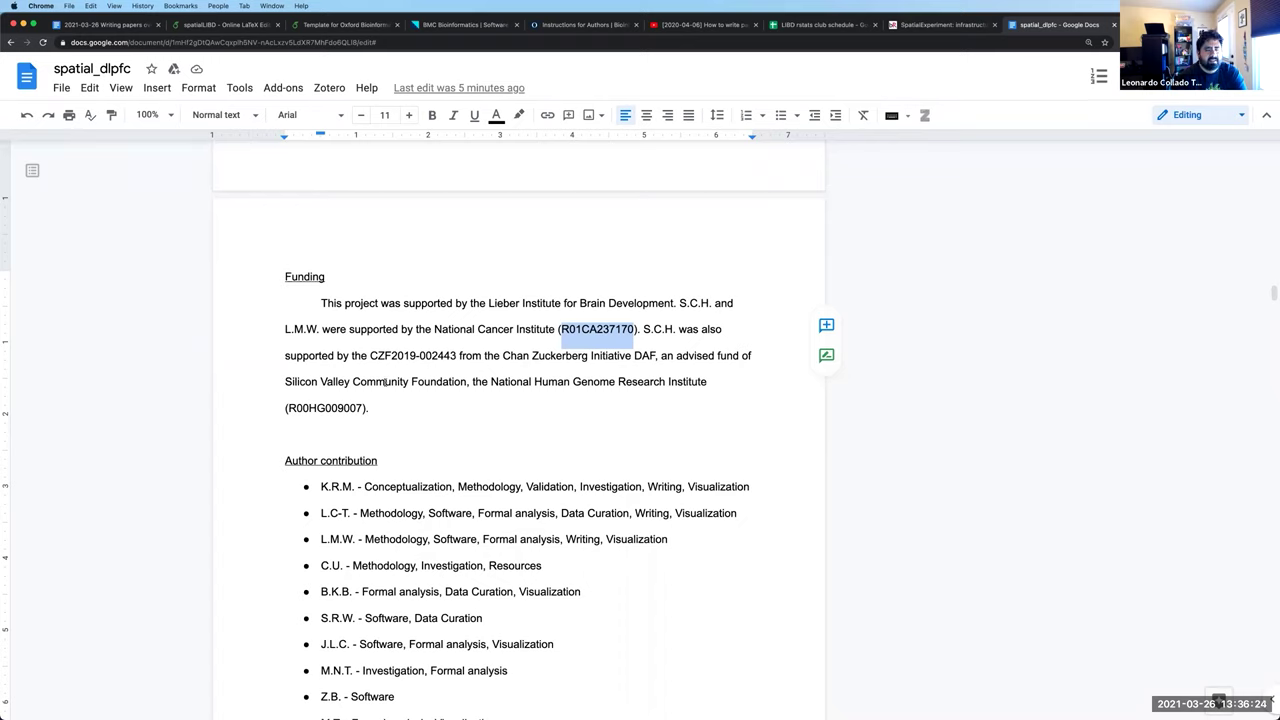
left_click(372, 335)
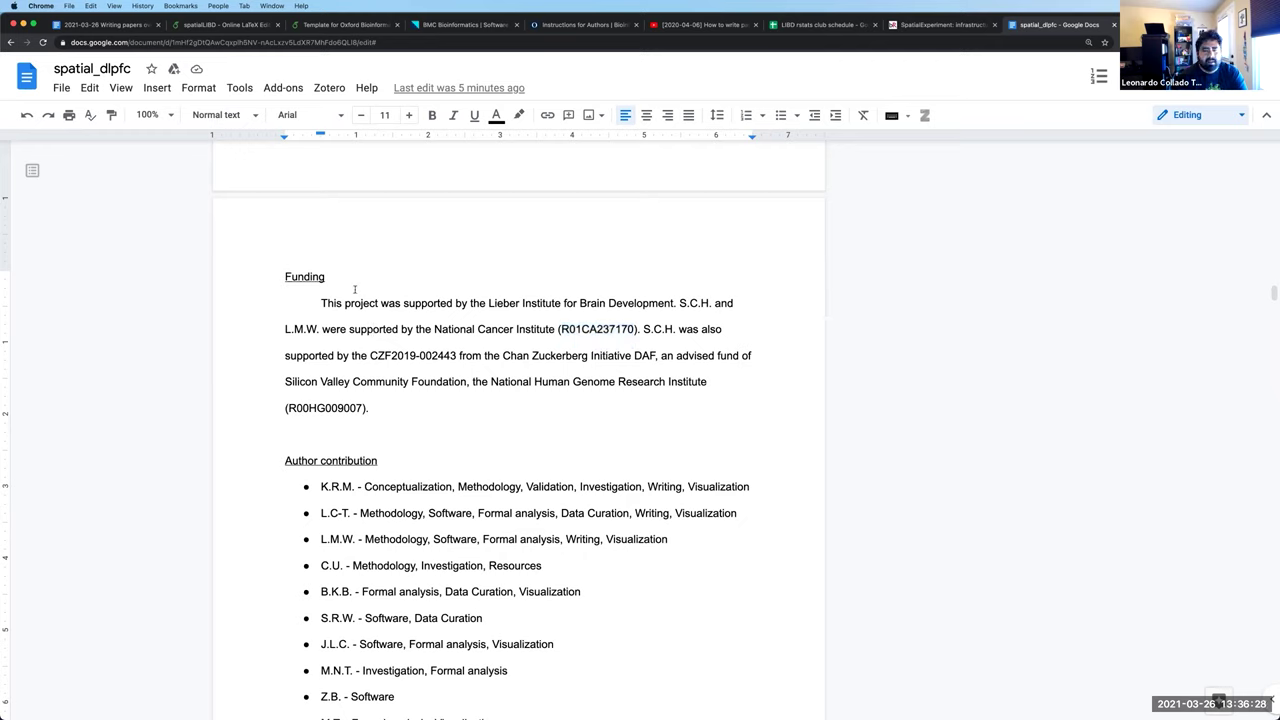
Highlight the entire Funding paragraph again to review how funders, grant numbers and supported authors' initials are reported
left_click_drag(322, 303, 390, 407)
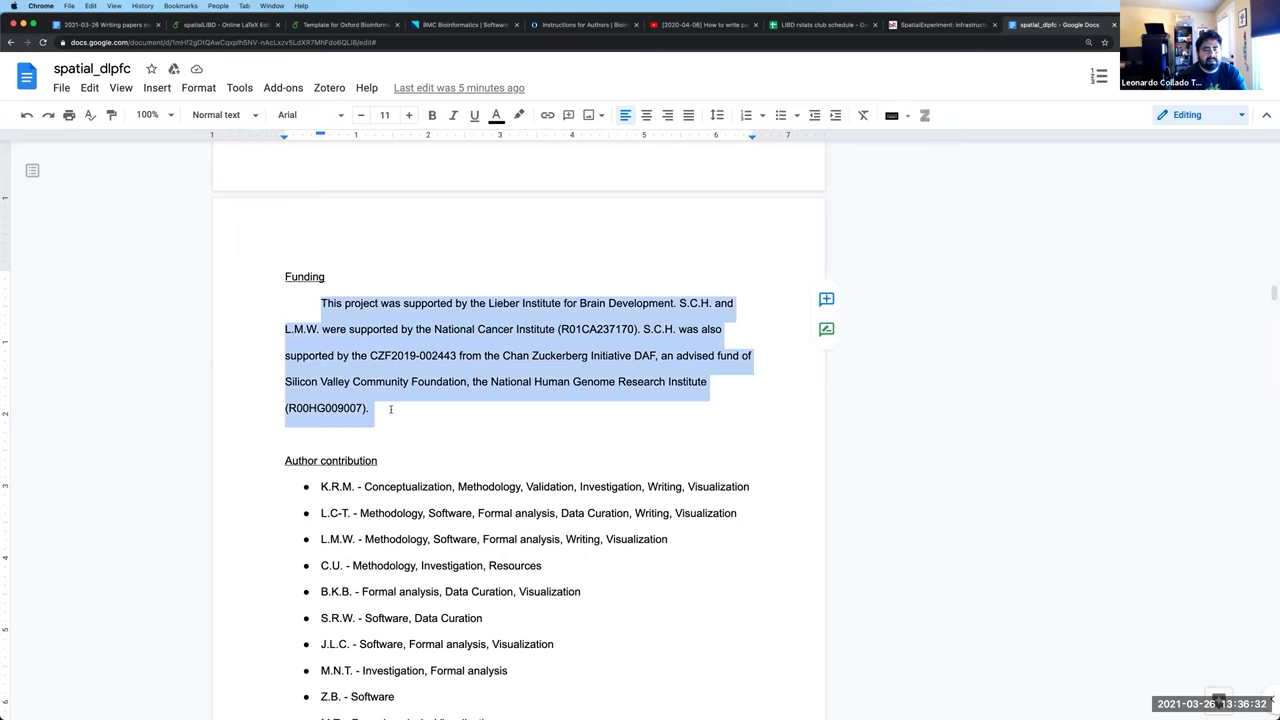
left_click(390, 408)
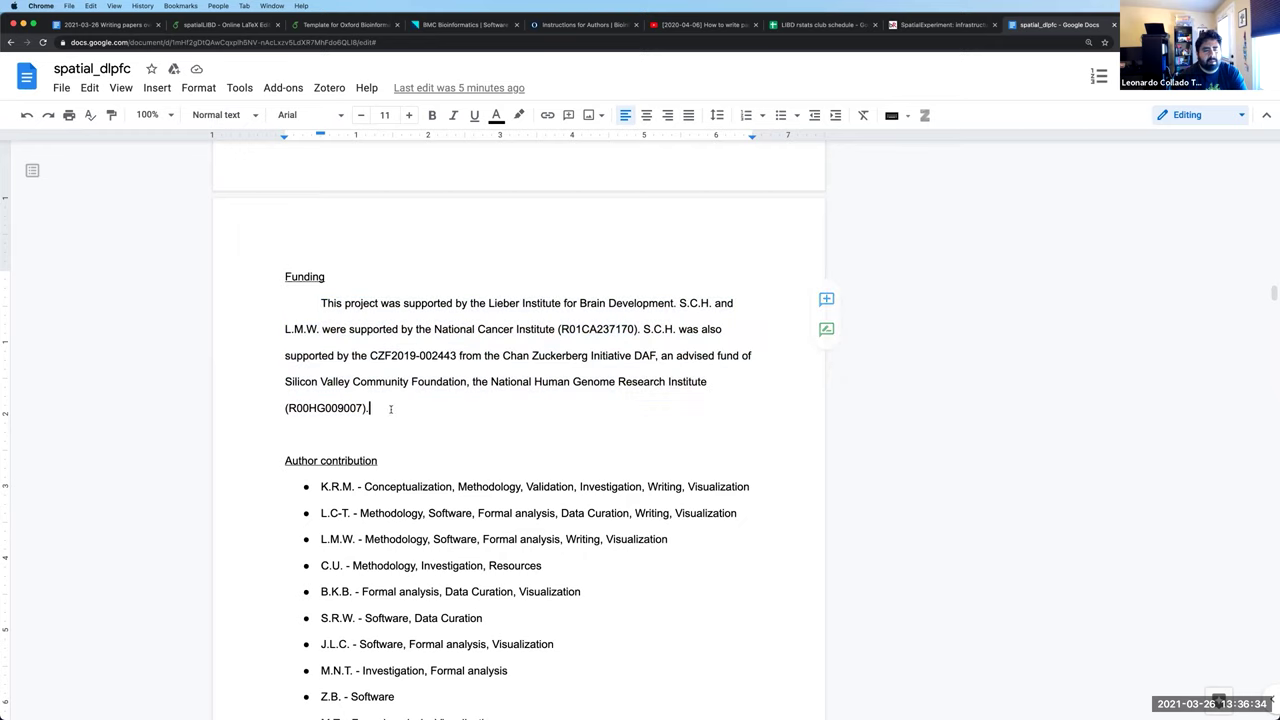
left_click_drag(322, 303, 373, 405)
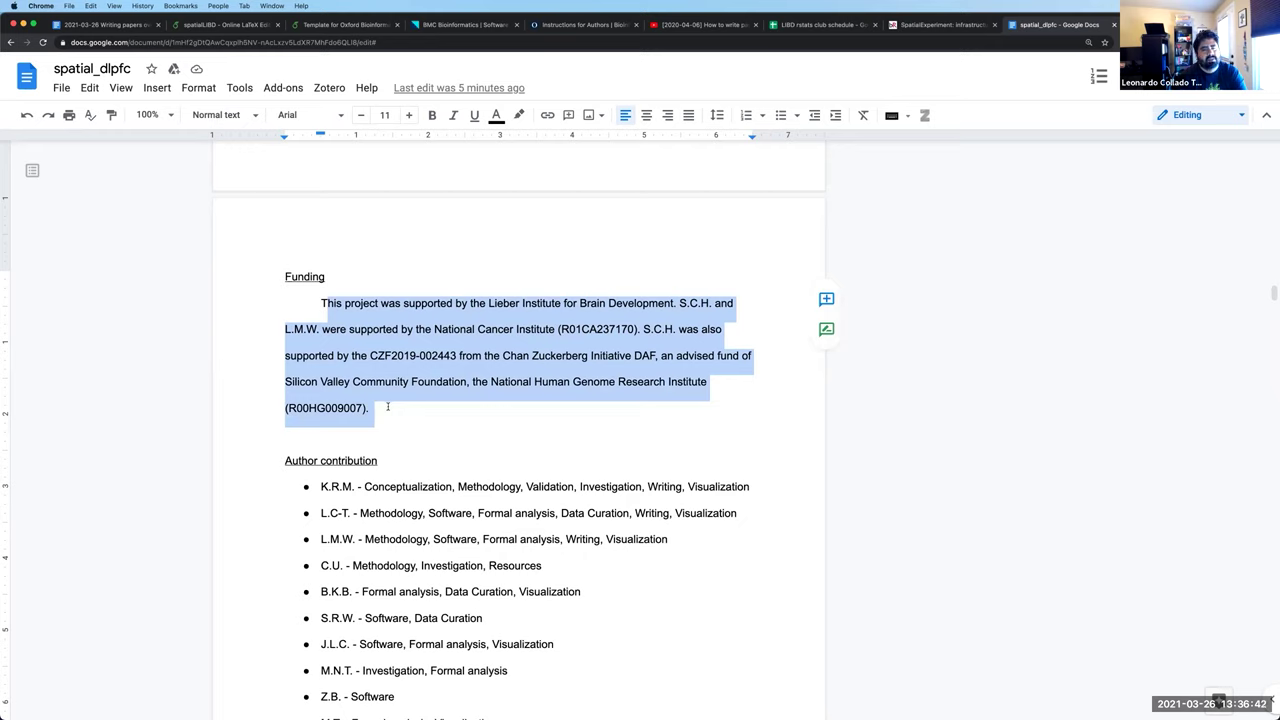
left_click(387, 407)
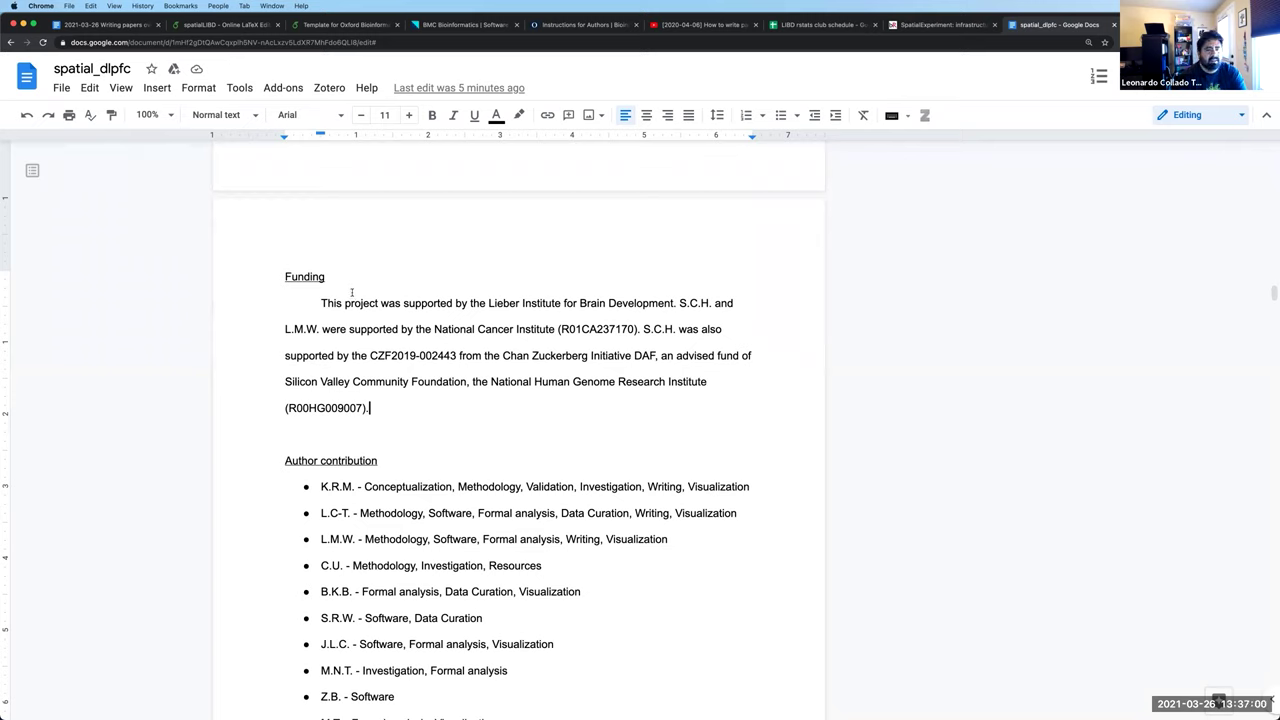
left_click(322, 302)
left_click_drag(366, 369, 379, 412)
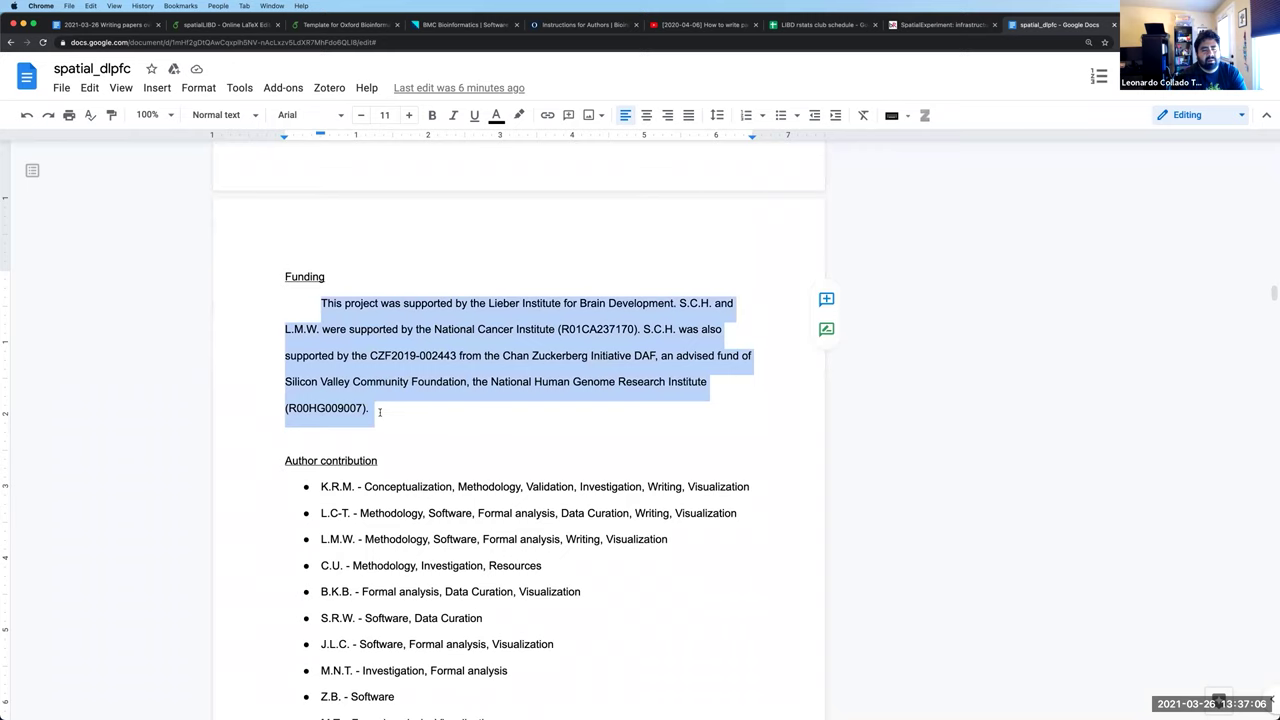
left_click(379, 412)
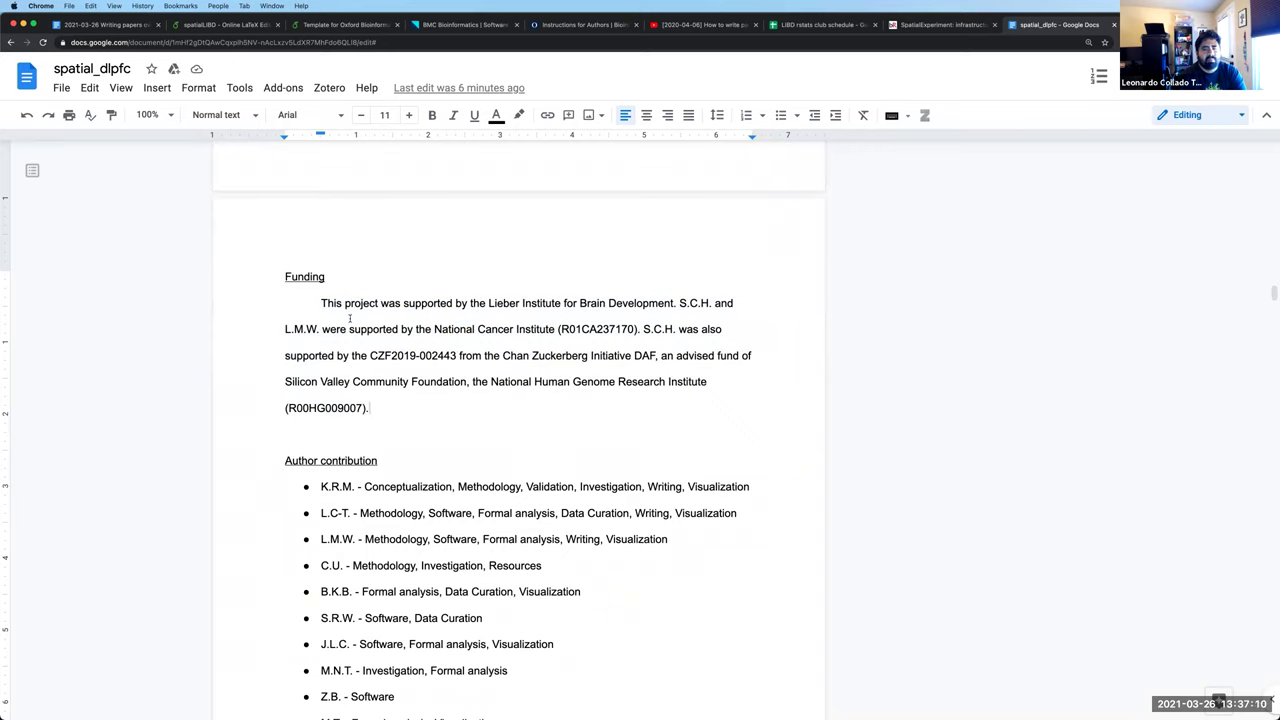
scroll(417, 194, "up", 1)
scroll(417, 194, "up", 2)
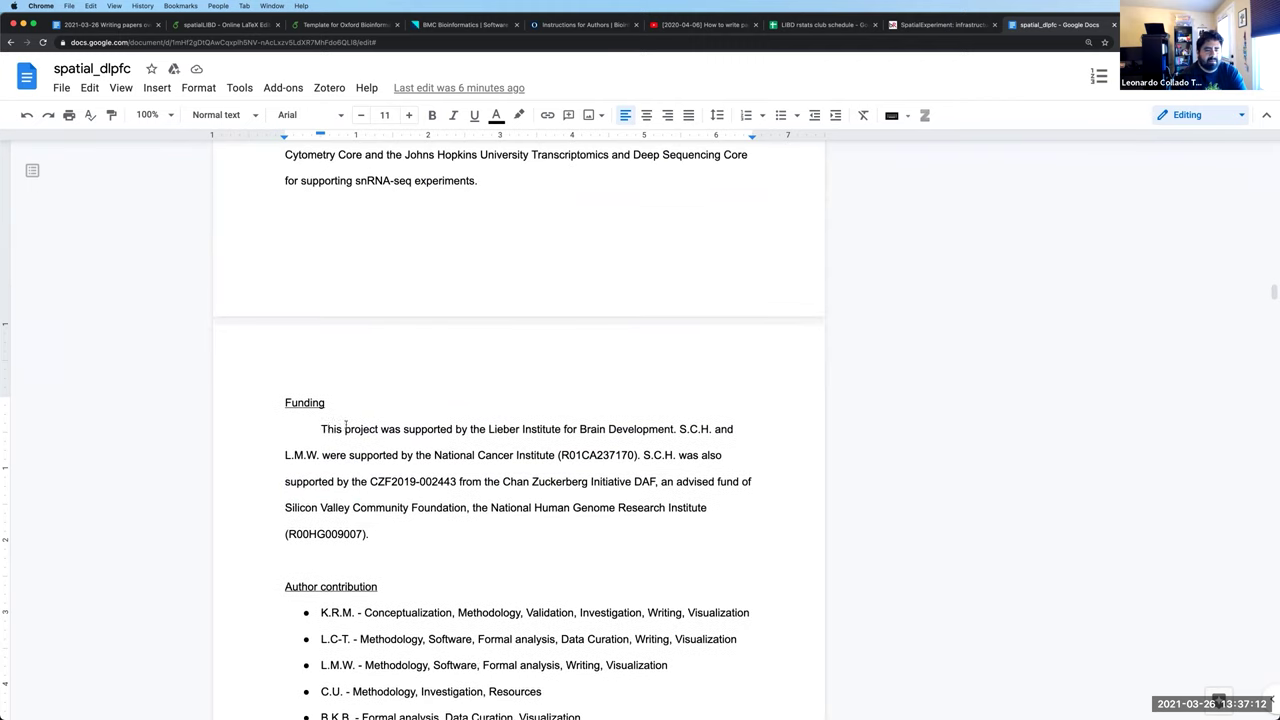
left_click(320, 429)
left_click(372, 532, "shift")
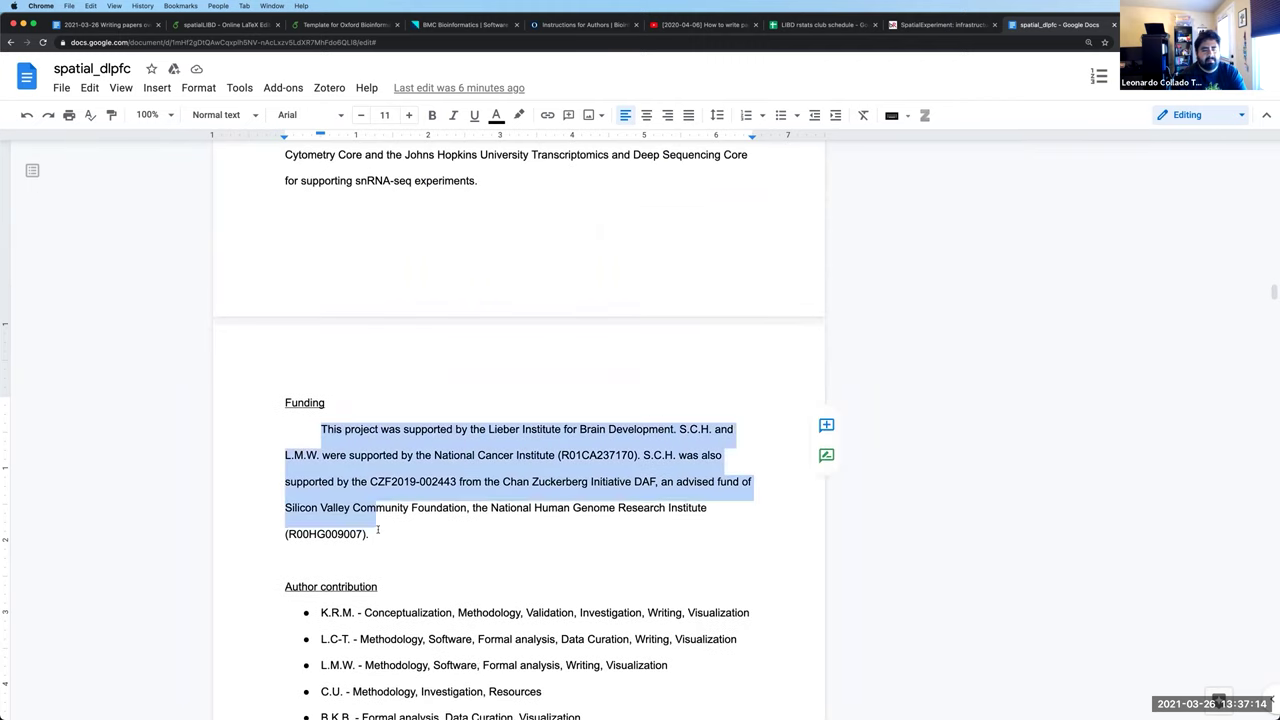
Deselect the Funding paragraph and look over the Author contribution list of initials and roles
scroll(403, 505, "down", 6)
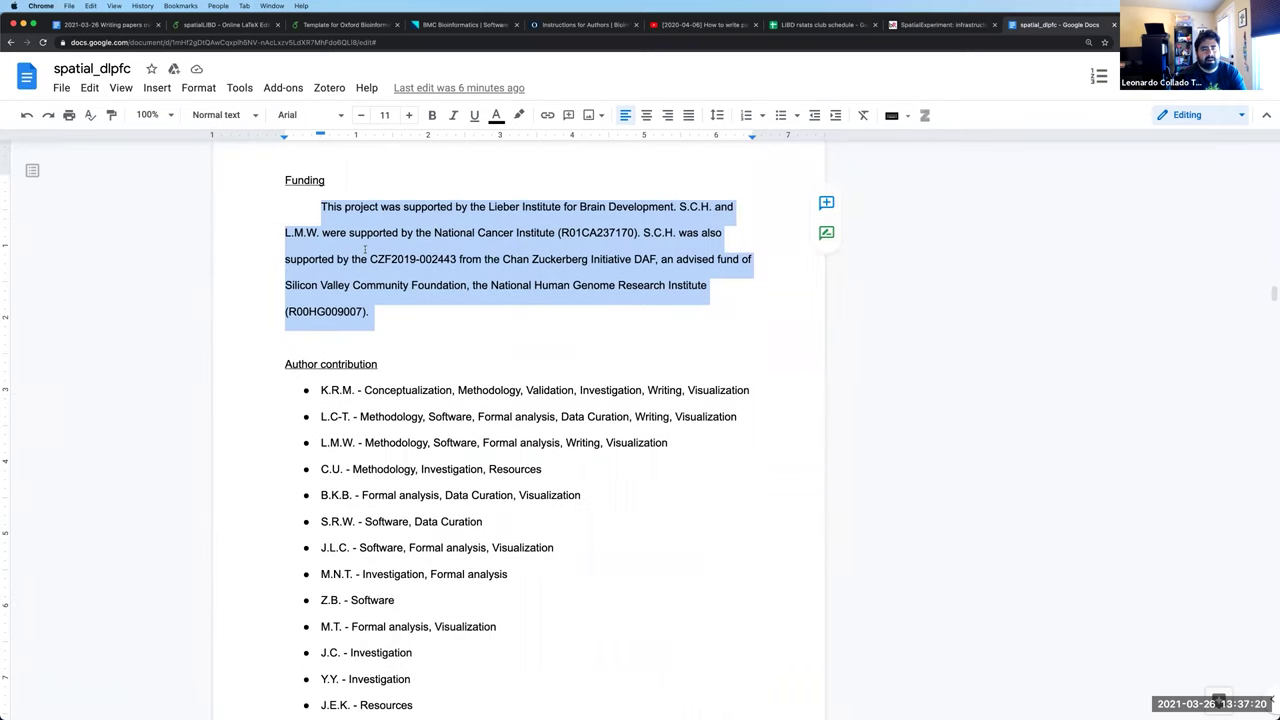
left_click(366, 234)
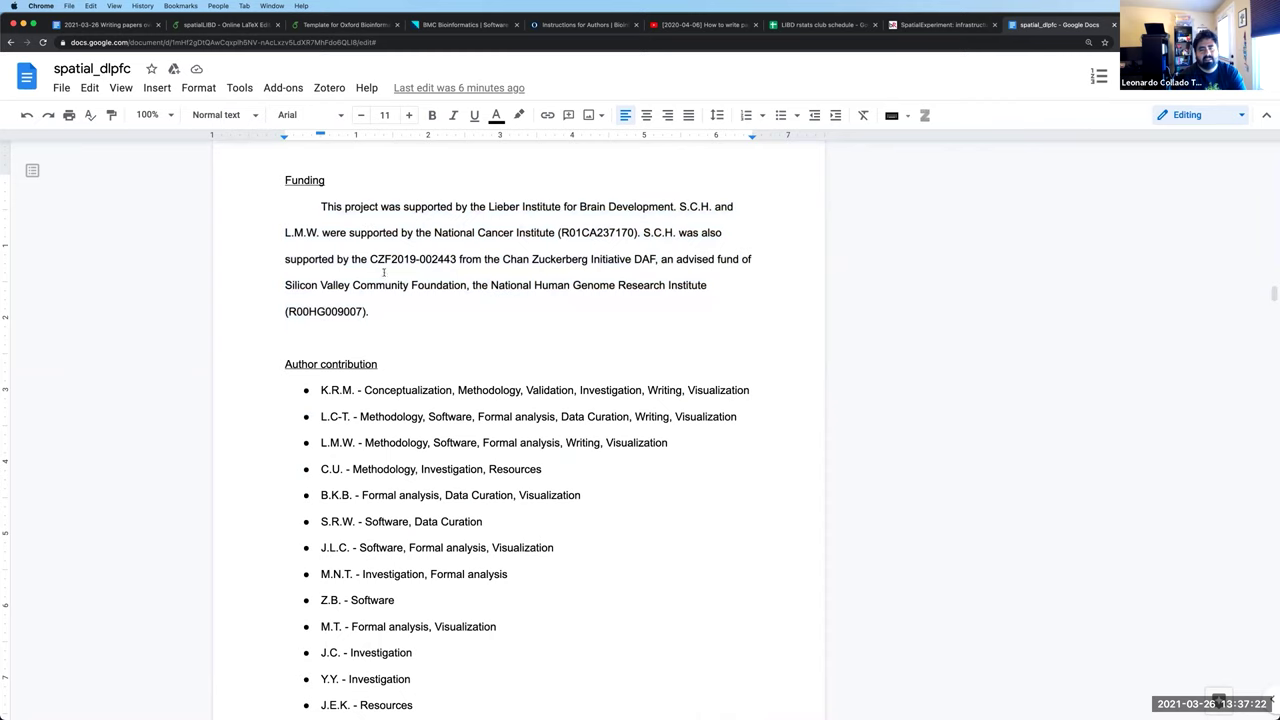
scroll(408, 292, "down", 1)
left_click(408, 292)
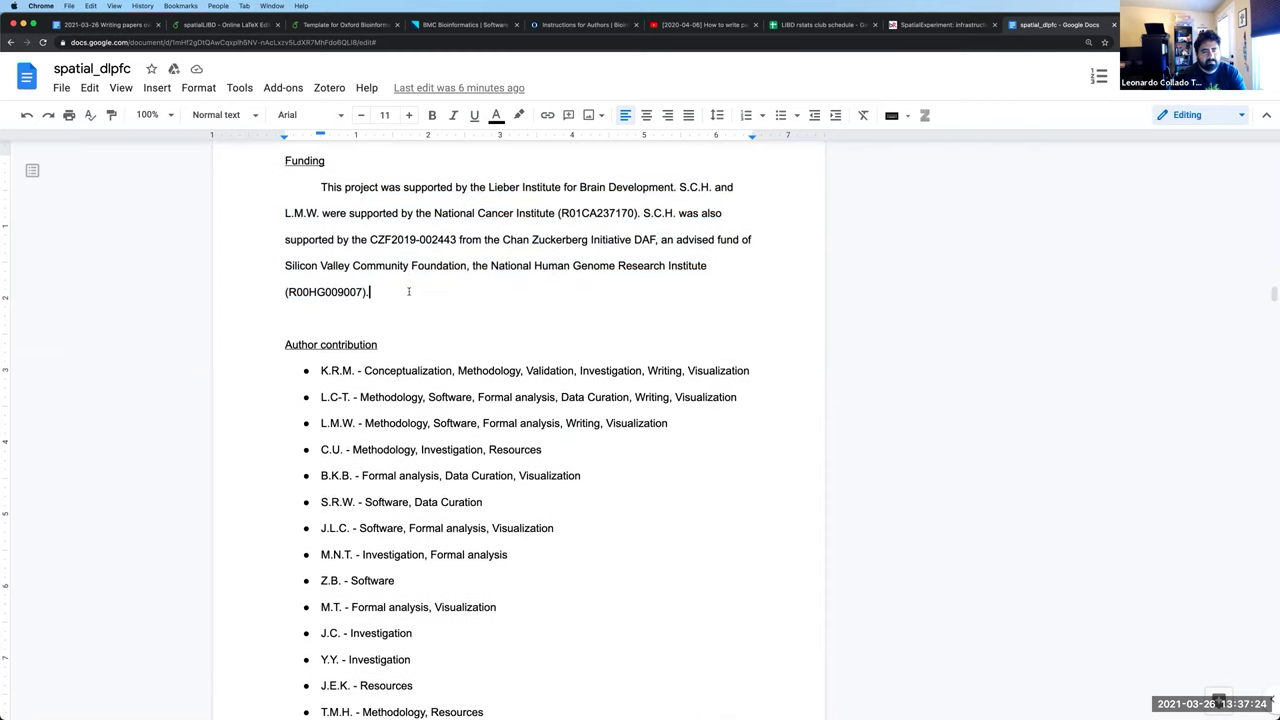
scroll(408, 291, "down", 3)
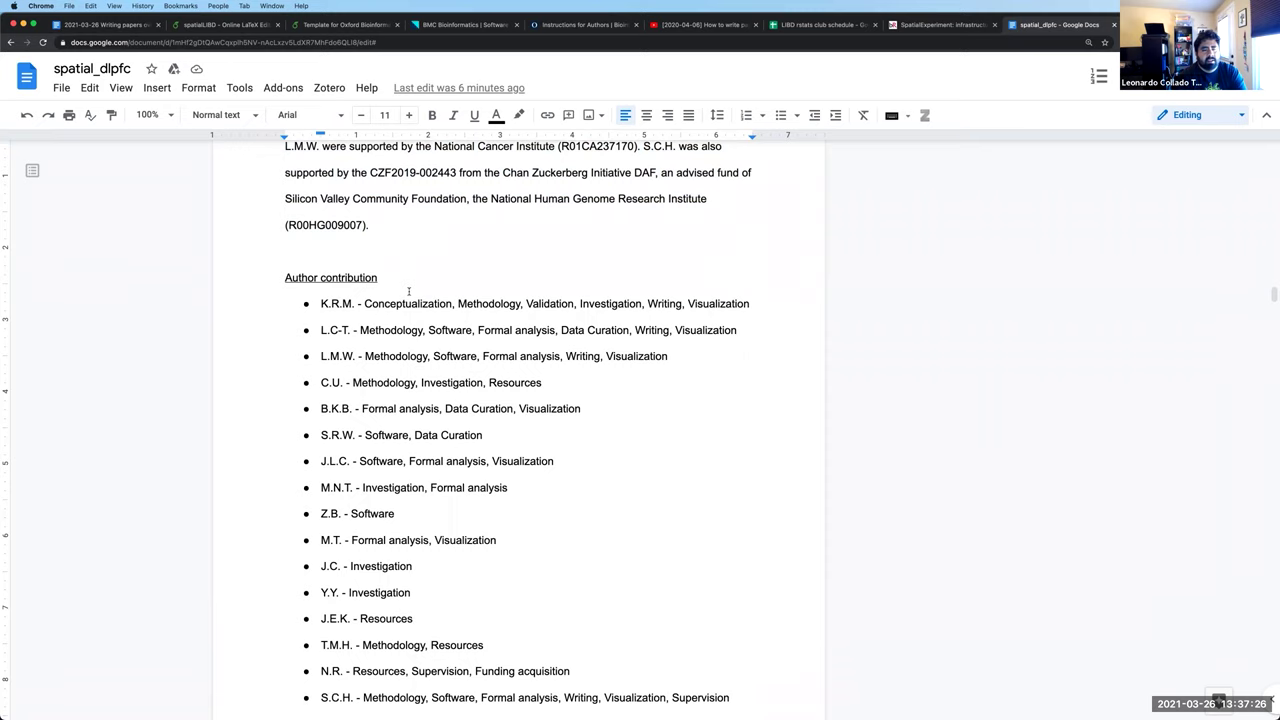
Review the roles assigned to each author in the manuscript's Author contribution list
scroll(351, 285, "down", 1)
scroll(352, 285, "down", 2)
left_click(433, 281)
key("Up")
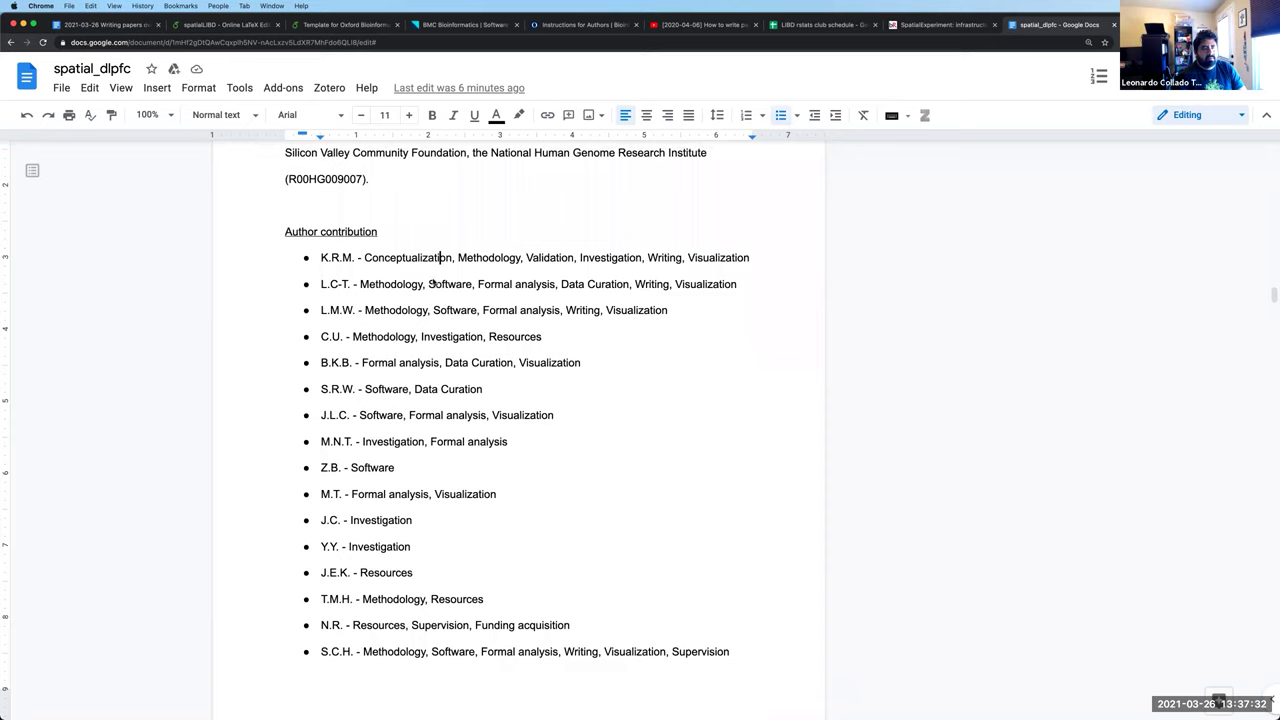
Search the web for "credit system author" in a new tab and open the CASRAI CRediT Contributor Roles Taxonomy page
key("super+t")
type("credit system author")
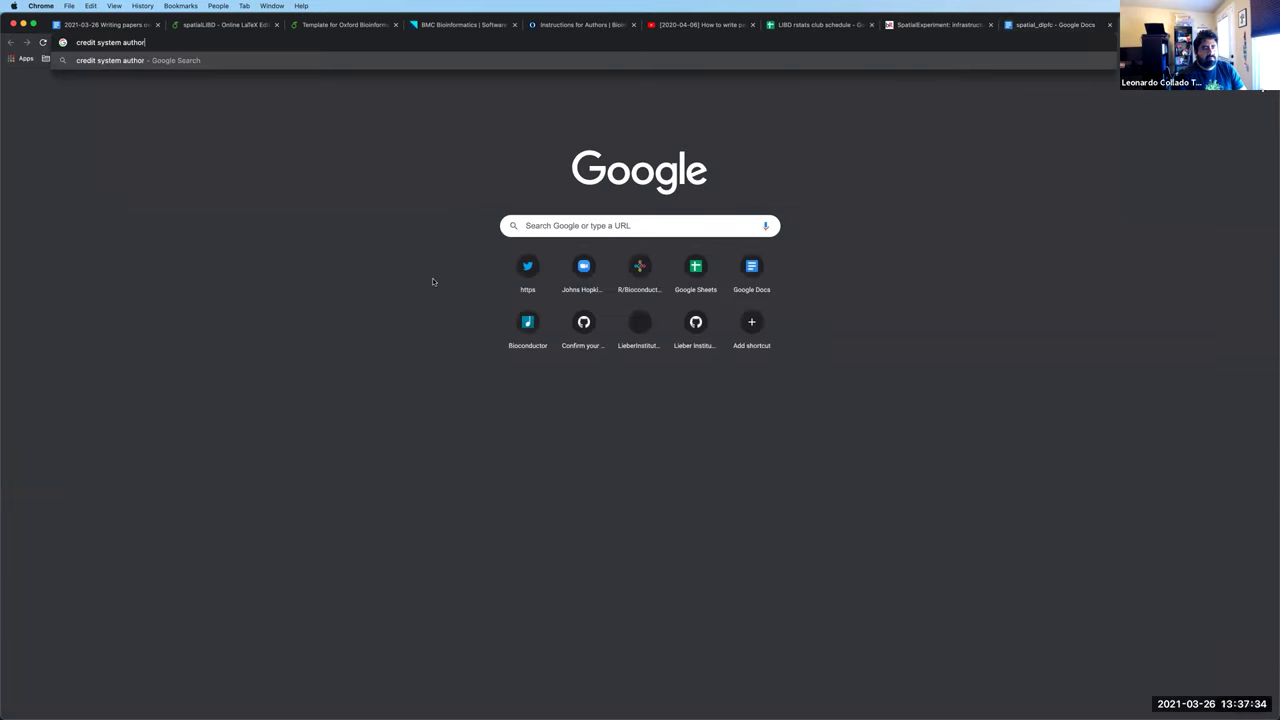
key("Return")
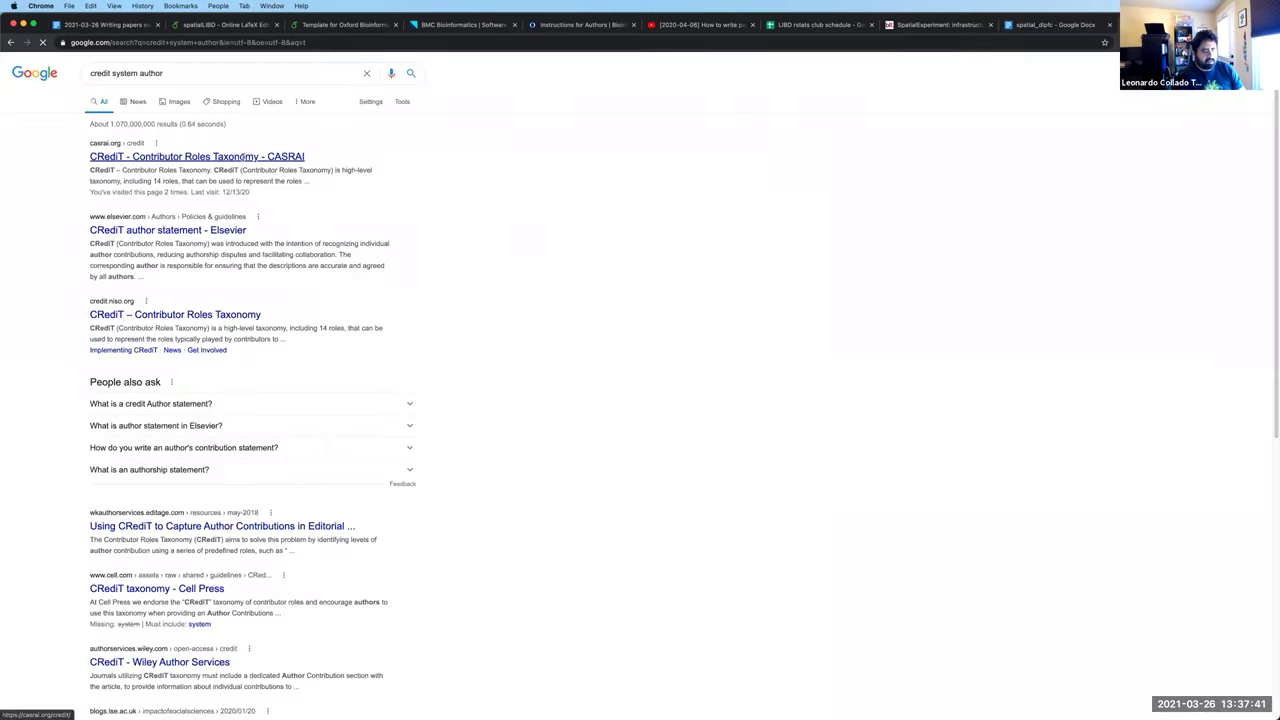
left_click(243, 157)
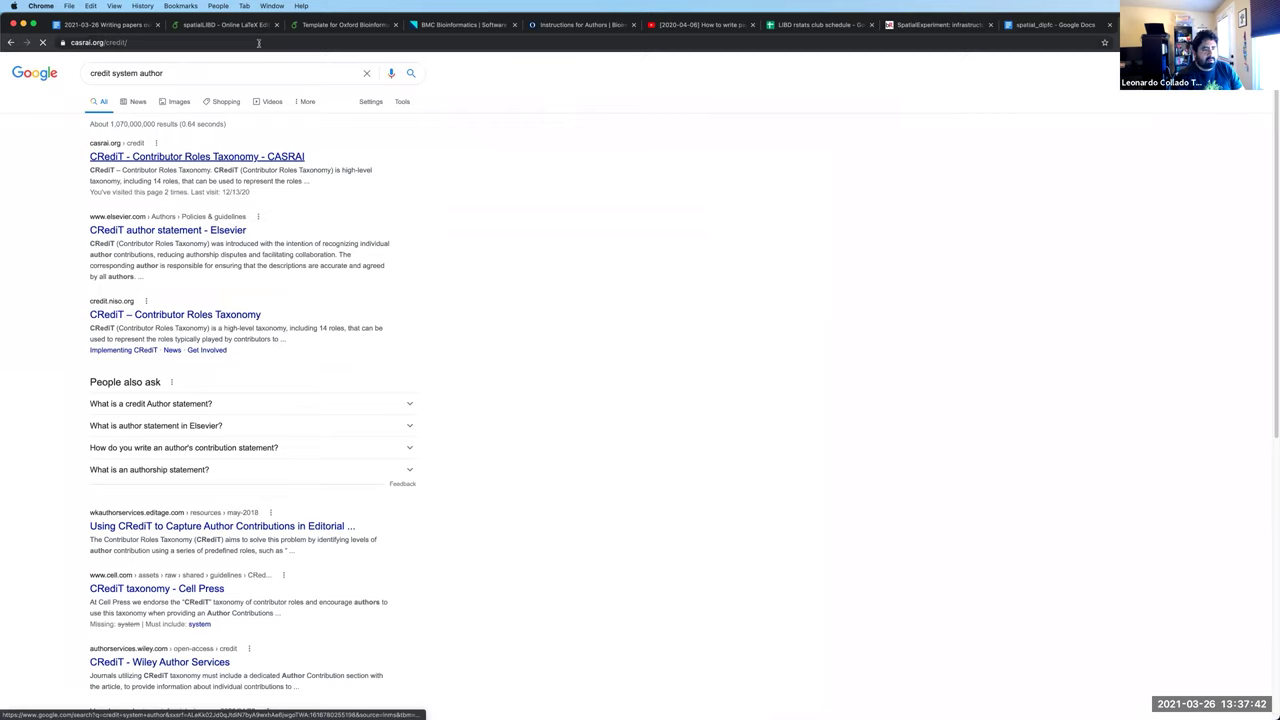
left_click(258, 43)
key("super+c")
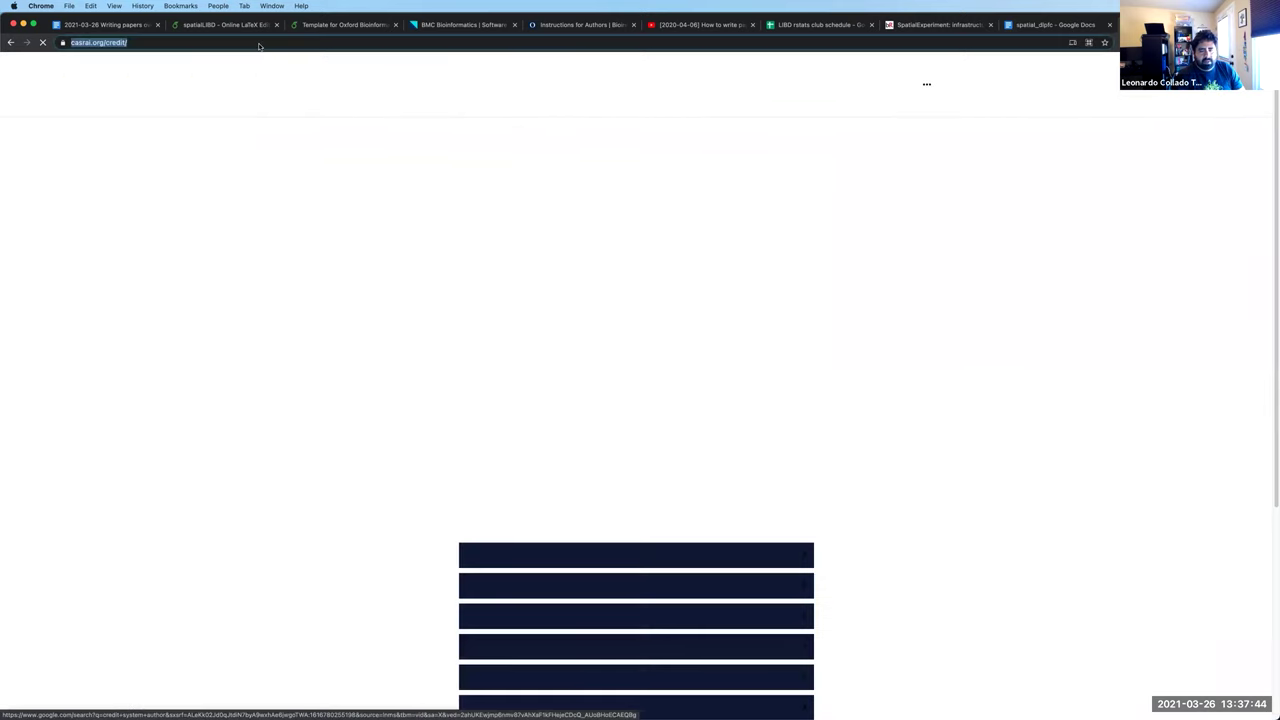
key("super+1")
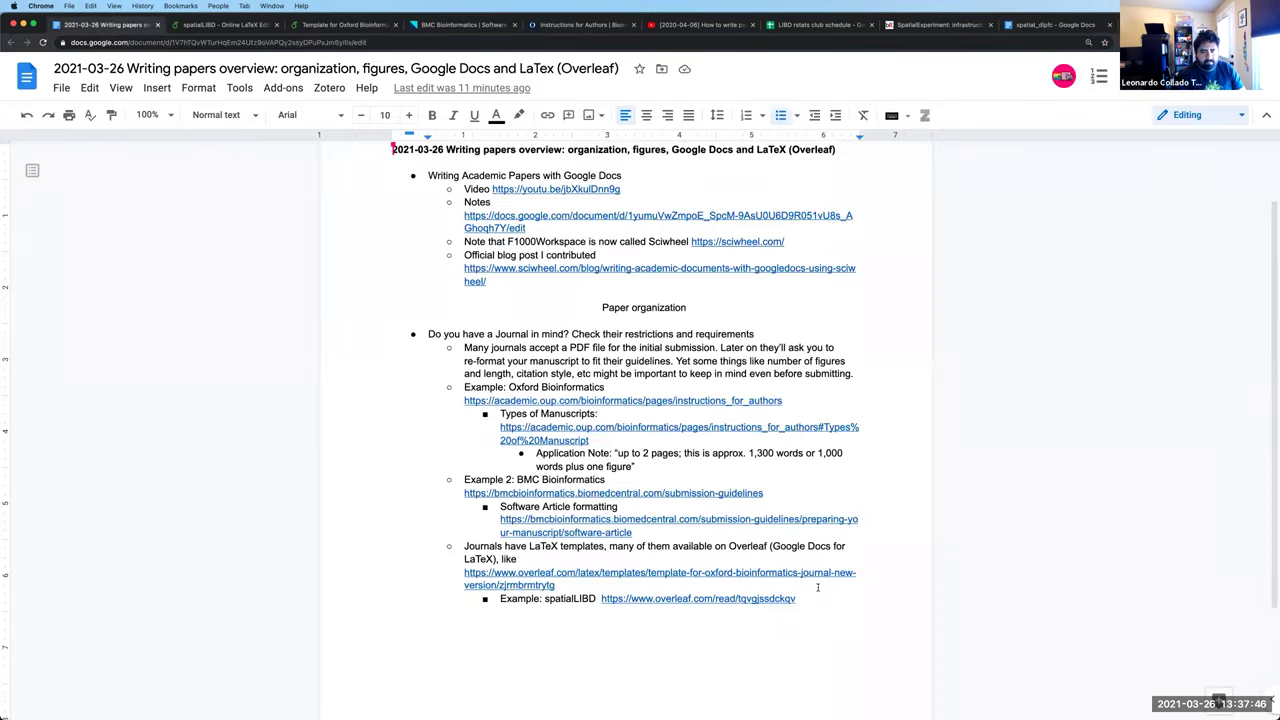
key("Return")
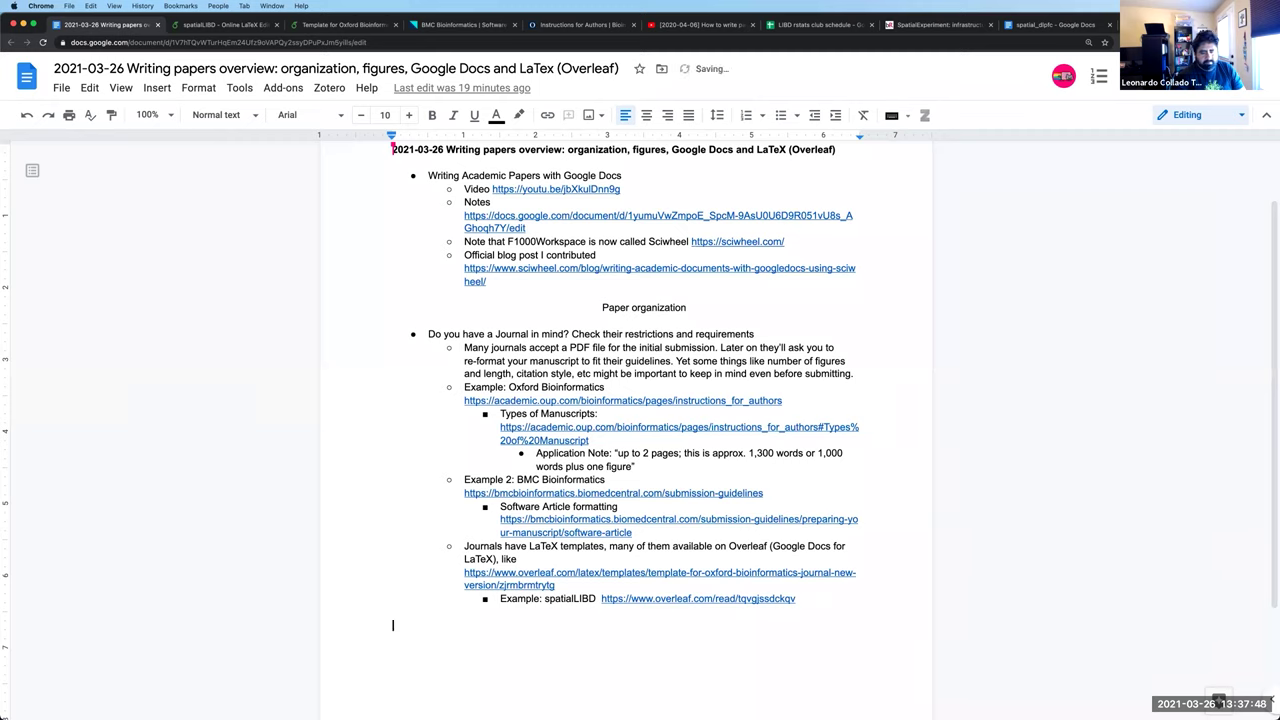
key("ctrl+shift+8")
type("Cre")
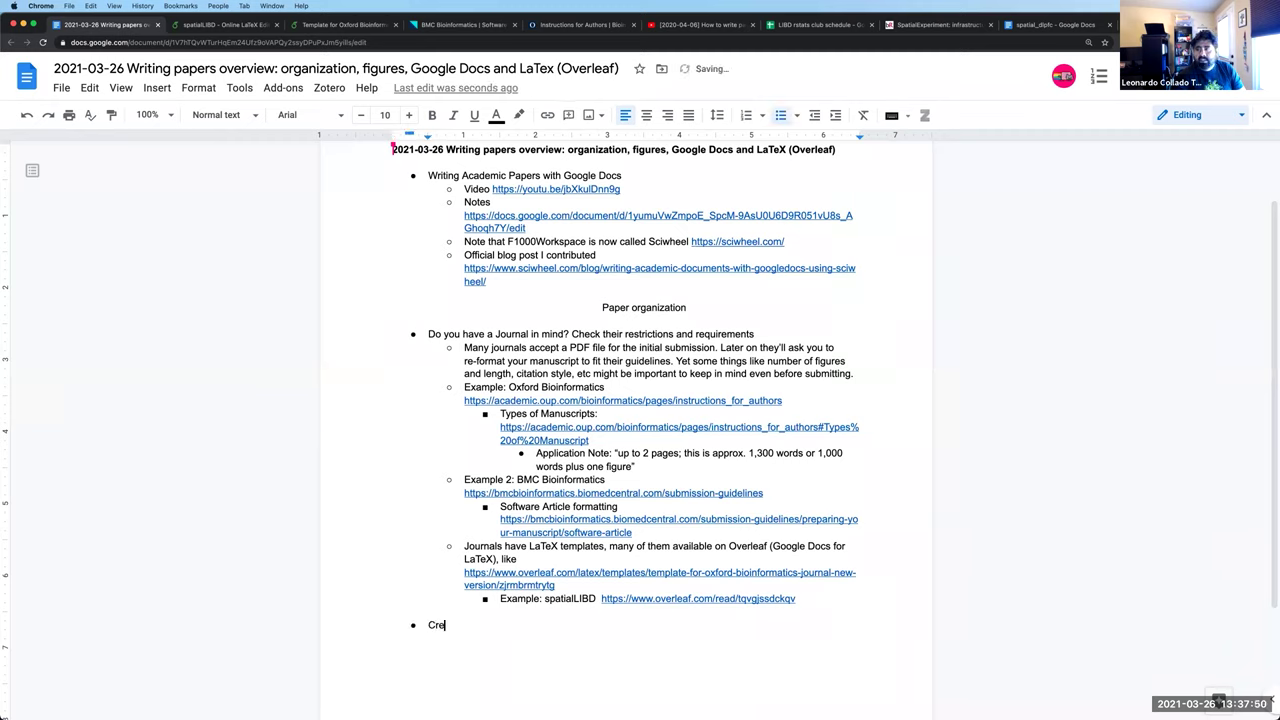
key("BackSpace")
key("BackSpace")
type("RediT")
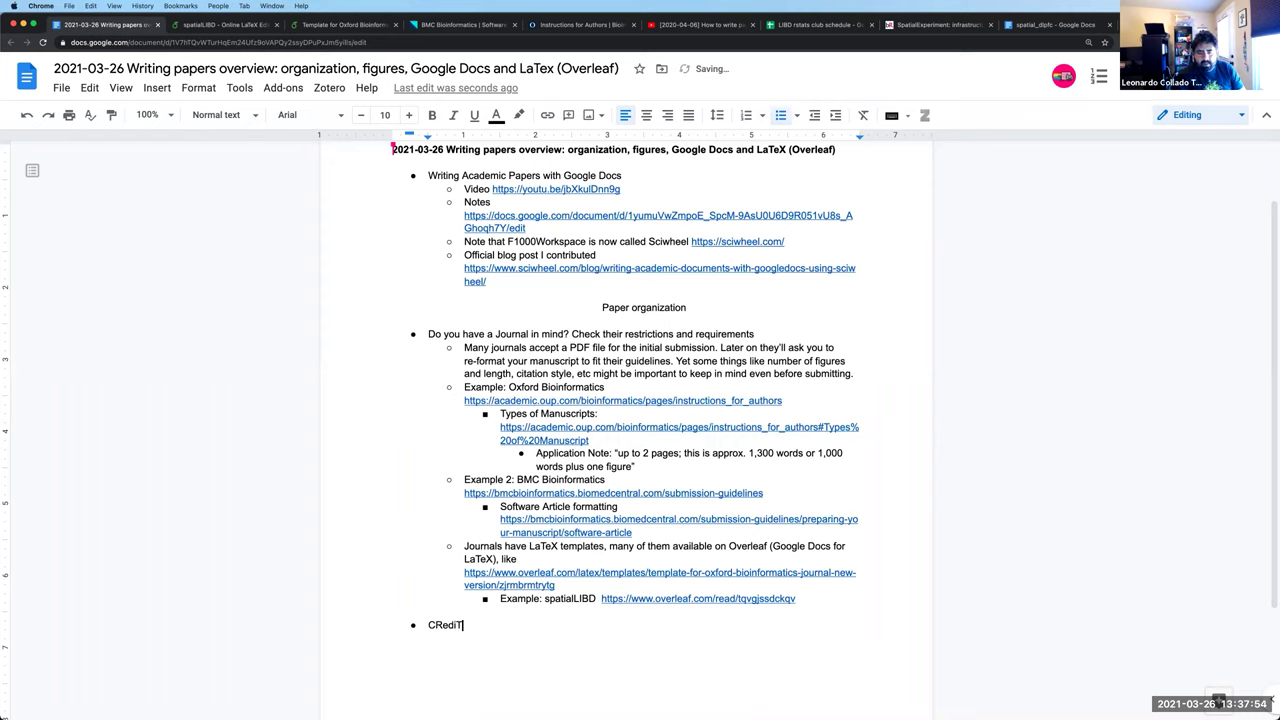
key("super+v")
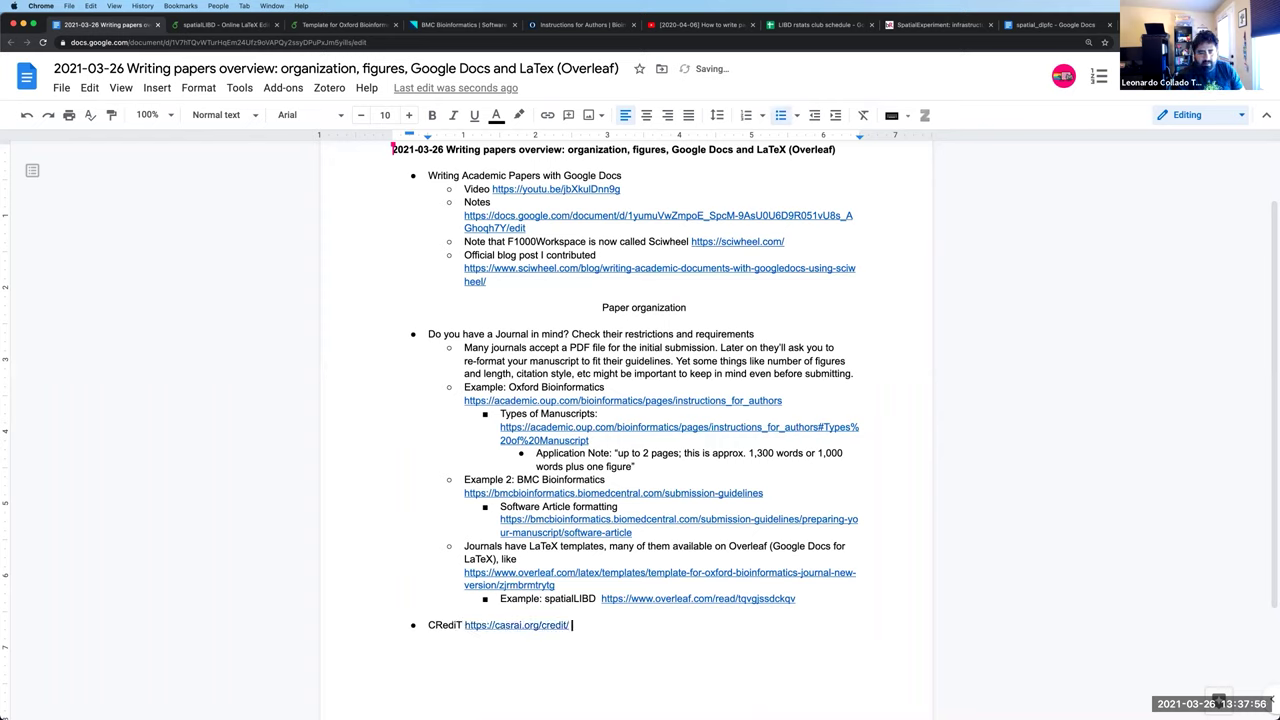
Return to the CASRAI CRediT page and examine its overview and the list under the "14 Contributor Roles" heading
key("alt+Return")
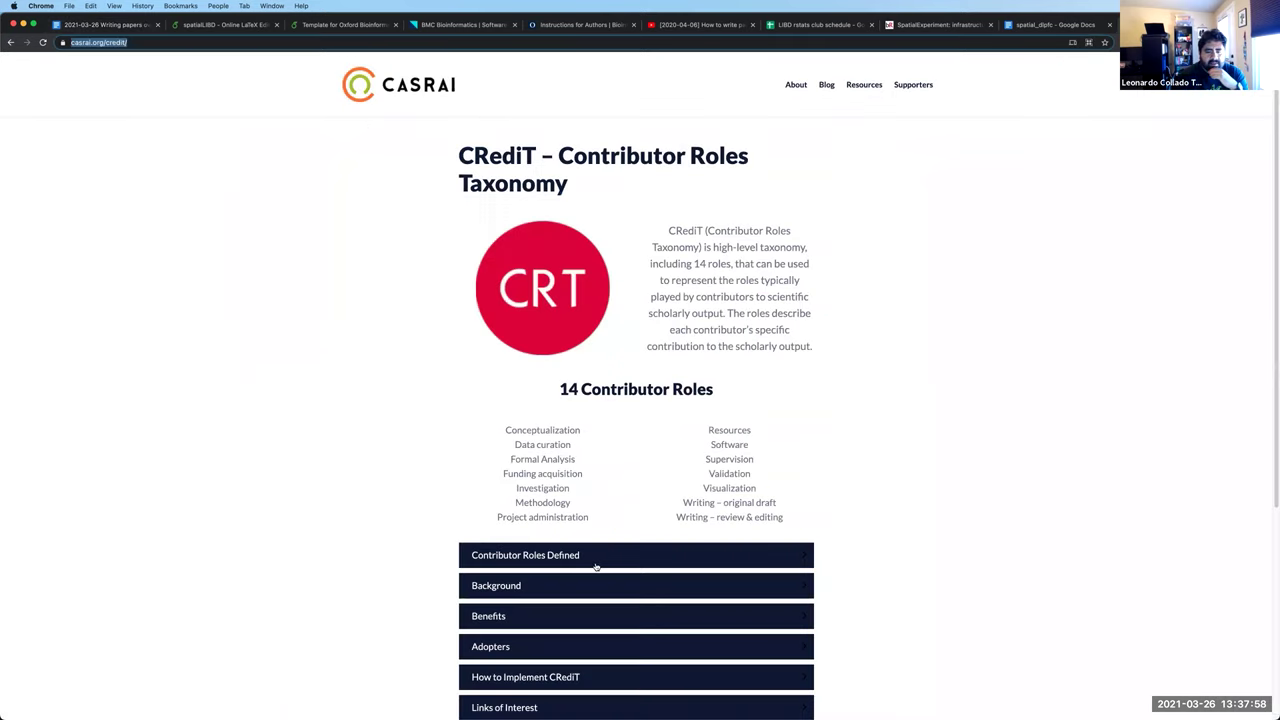
scroll(595, 566, "down", 1)
scroll(640, 513, "down", 3)
scroll(643, 517, "up", 3)
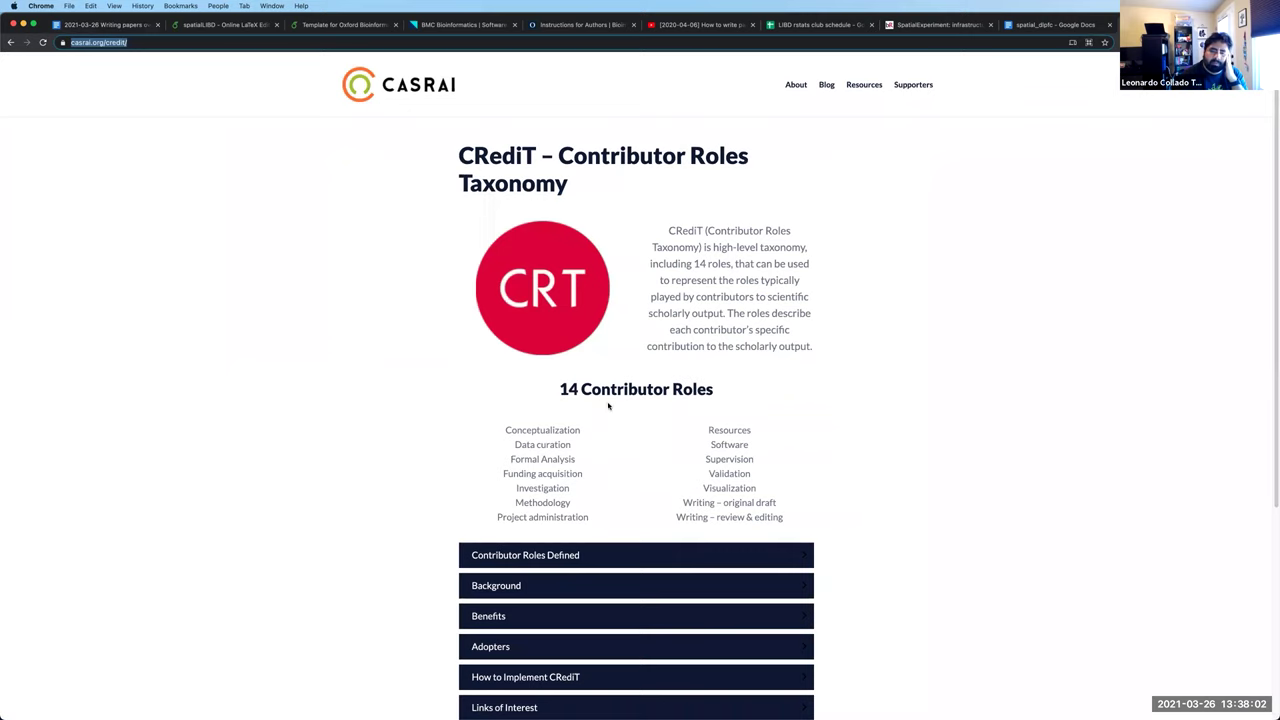
scroll(608, 404, "down", 4)
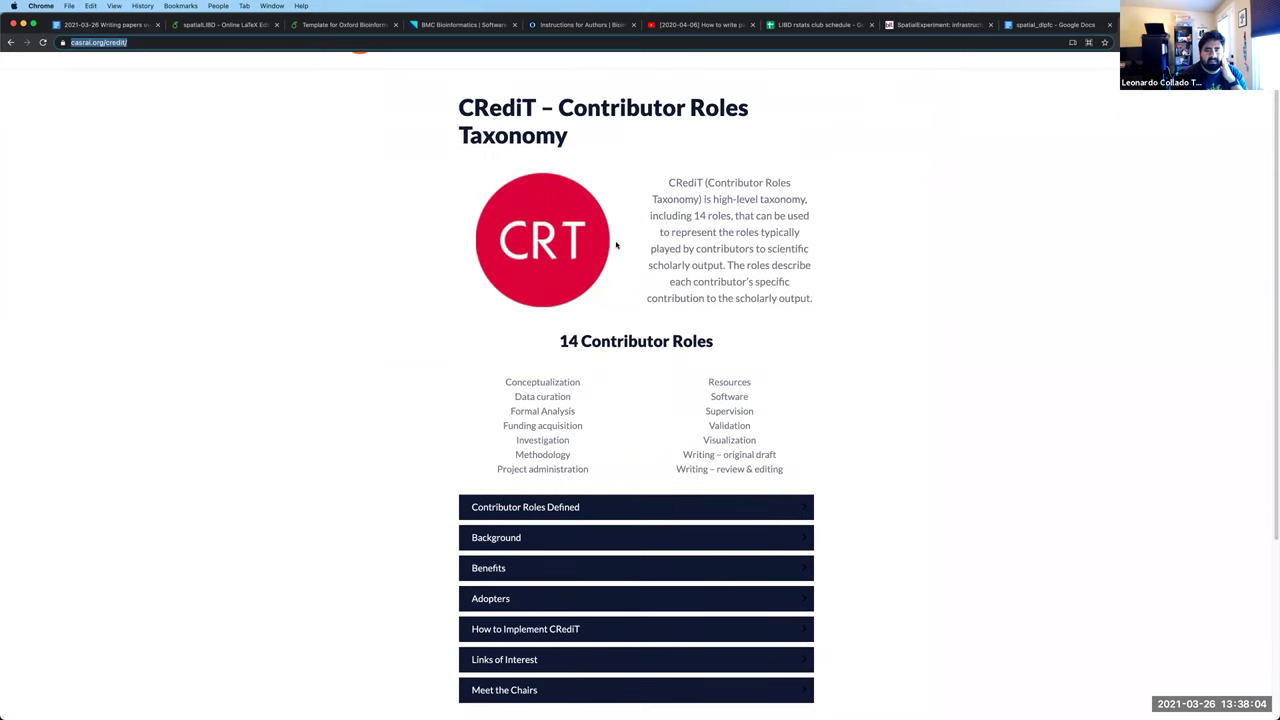
left_click_drag(592, 210, 713, 222)
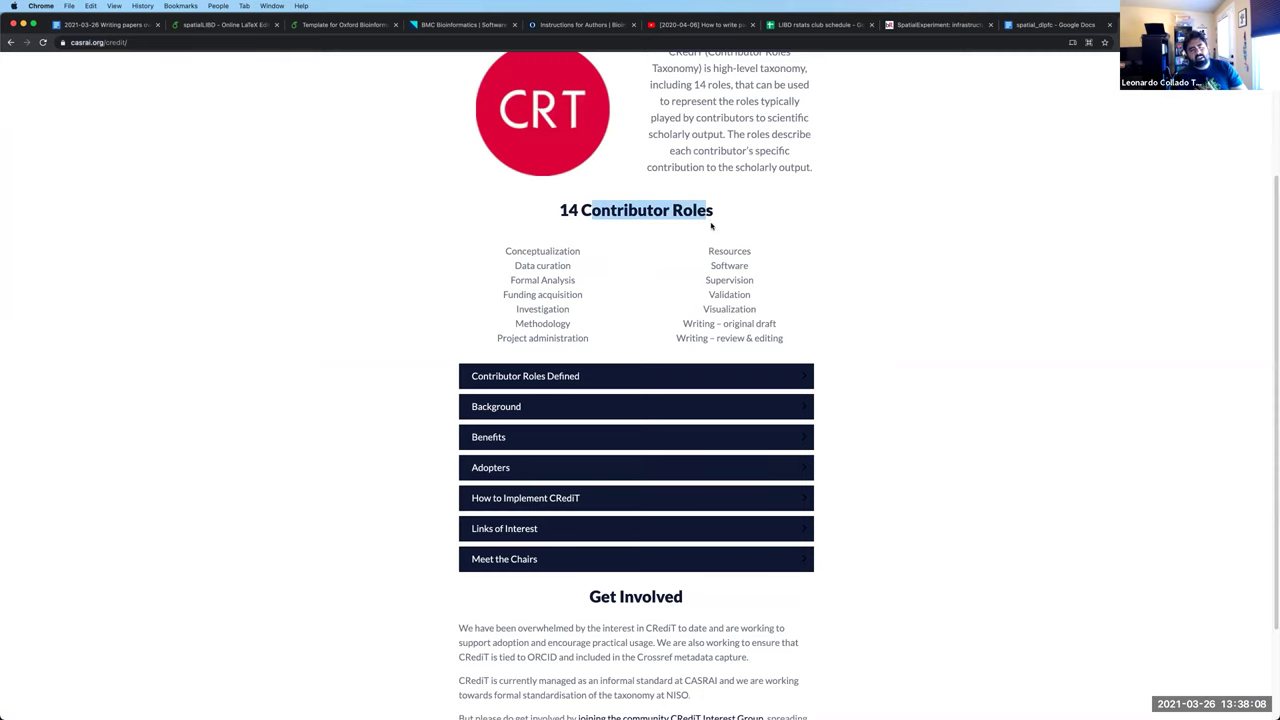
scroll(697, 228, "down", 1)
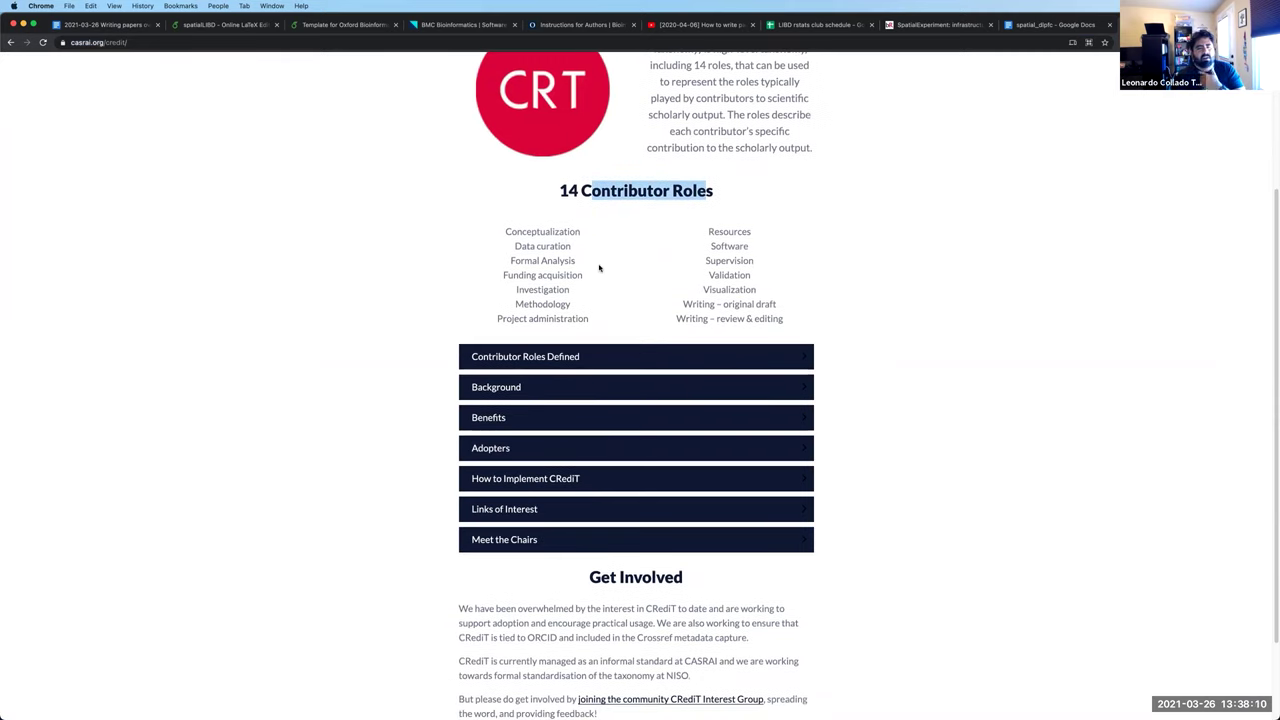
scroll(414, 247, "down", 1)
left_click(414, 247)
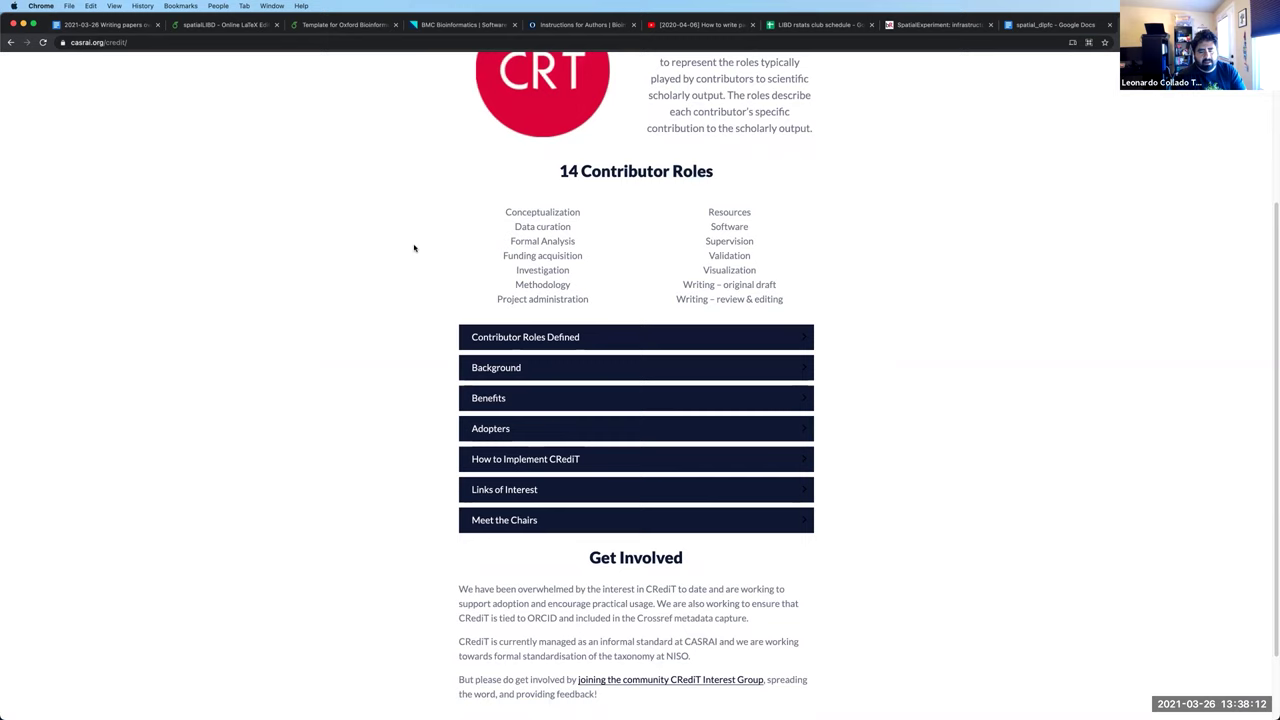
scroll(414, 247, "down", 1)
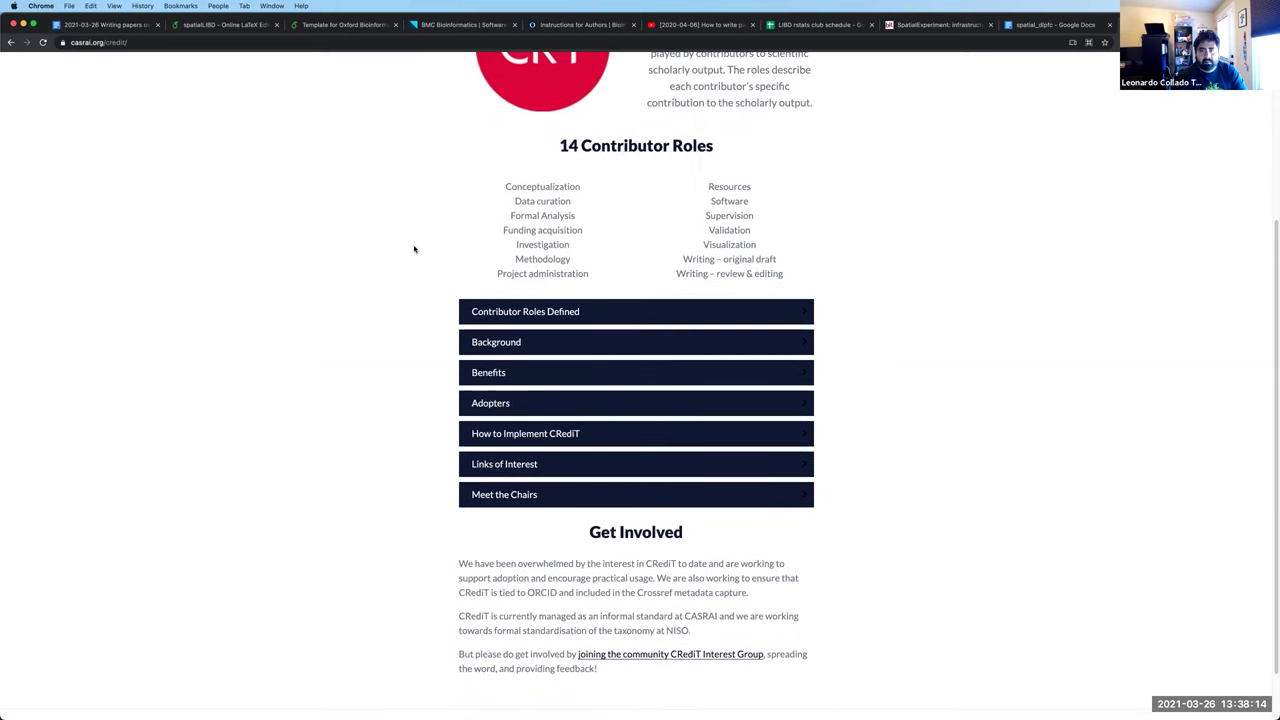
scroll(414, 248, "up", 3)
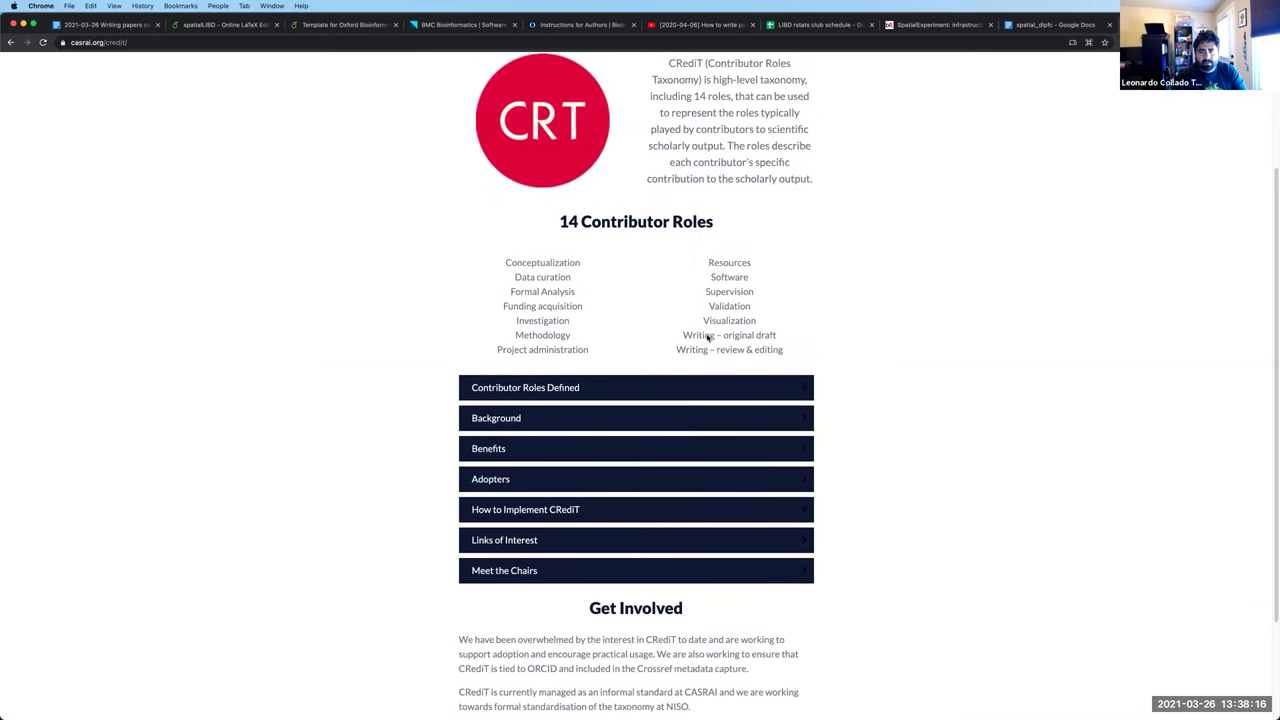
Enlarge the CRediT page and highlight the contributor roles one by one, from Conceptualization to Writing – review & editing
key("super+equal")
key("super+equal")
key("super+equal")
left_click_drag(472, 347, 555, 348)
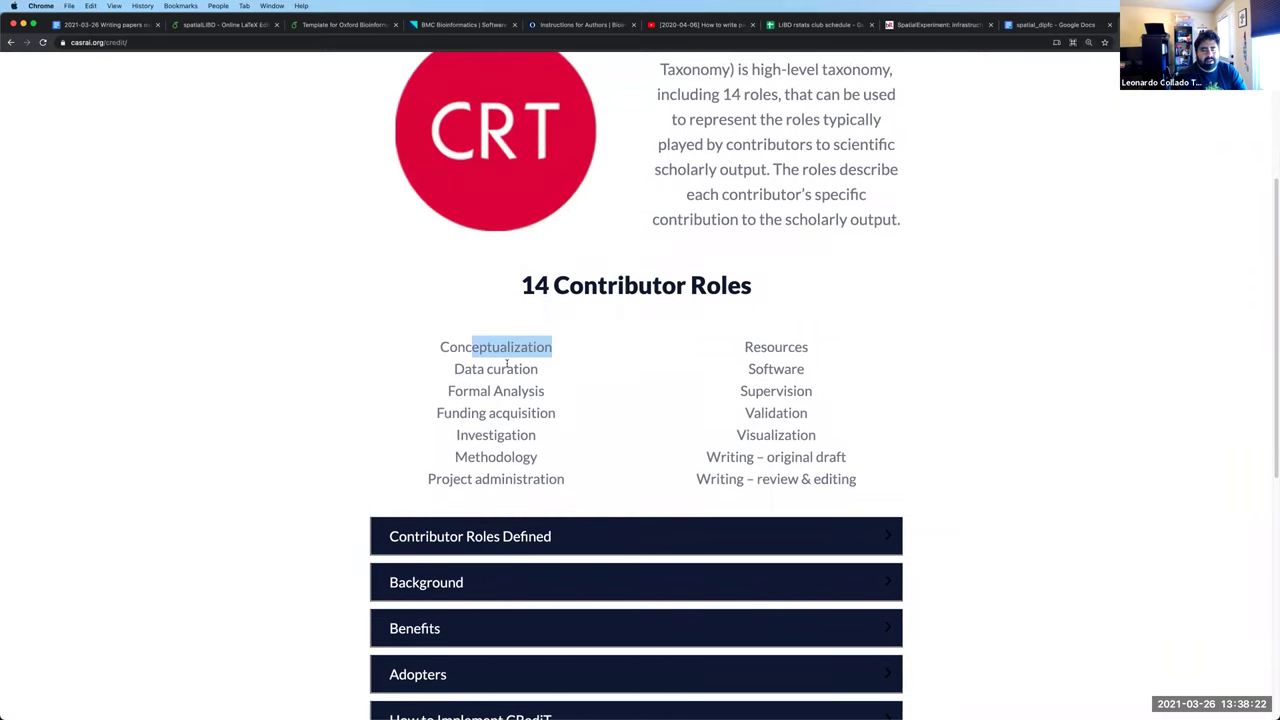
left_click_drag(464, 369, 532, 369)
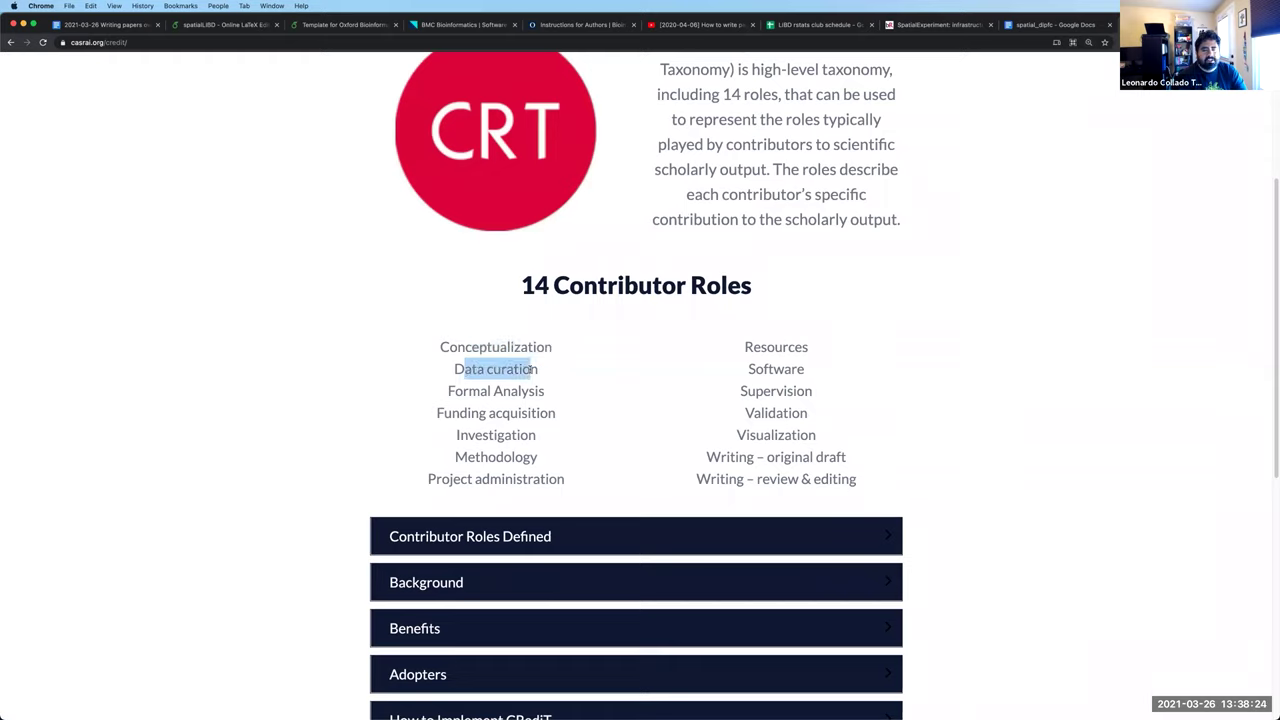
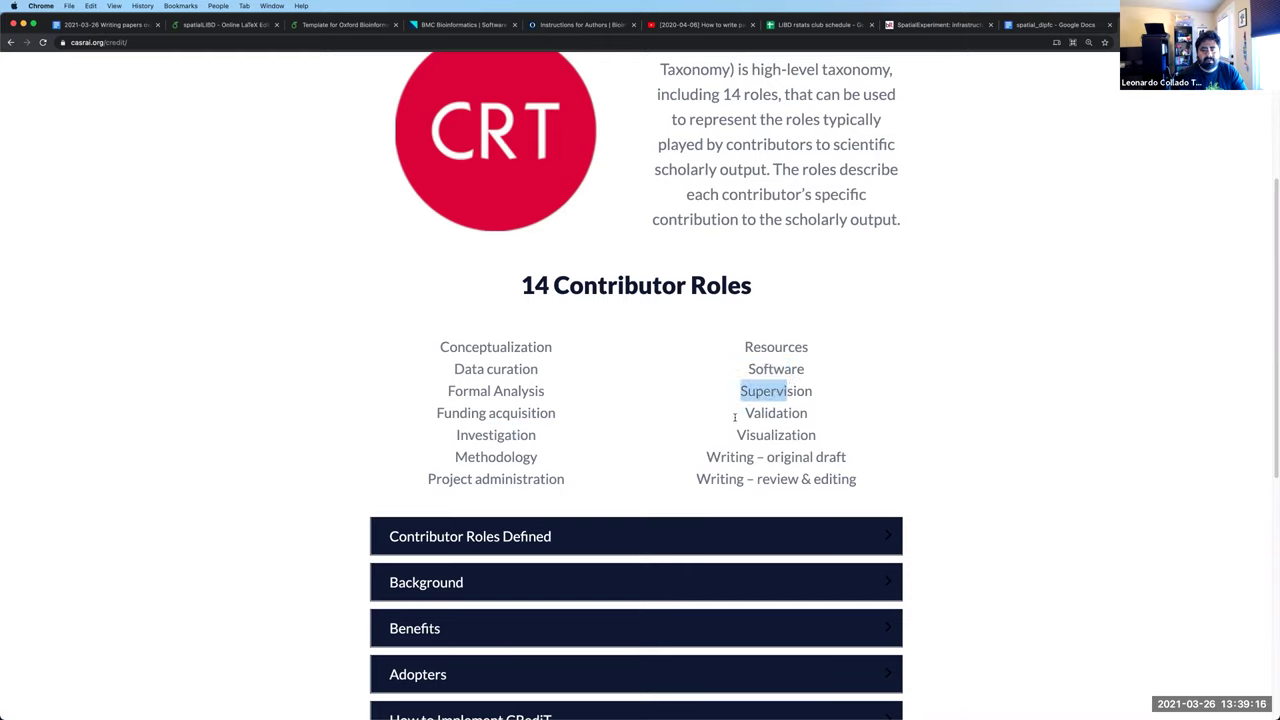
left_click_drag(745, 413, 789, 413)
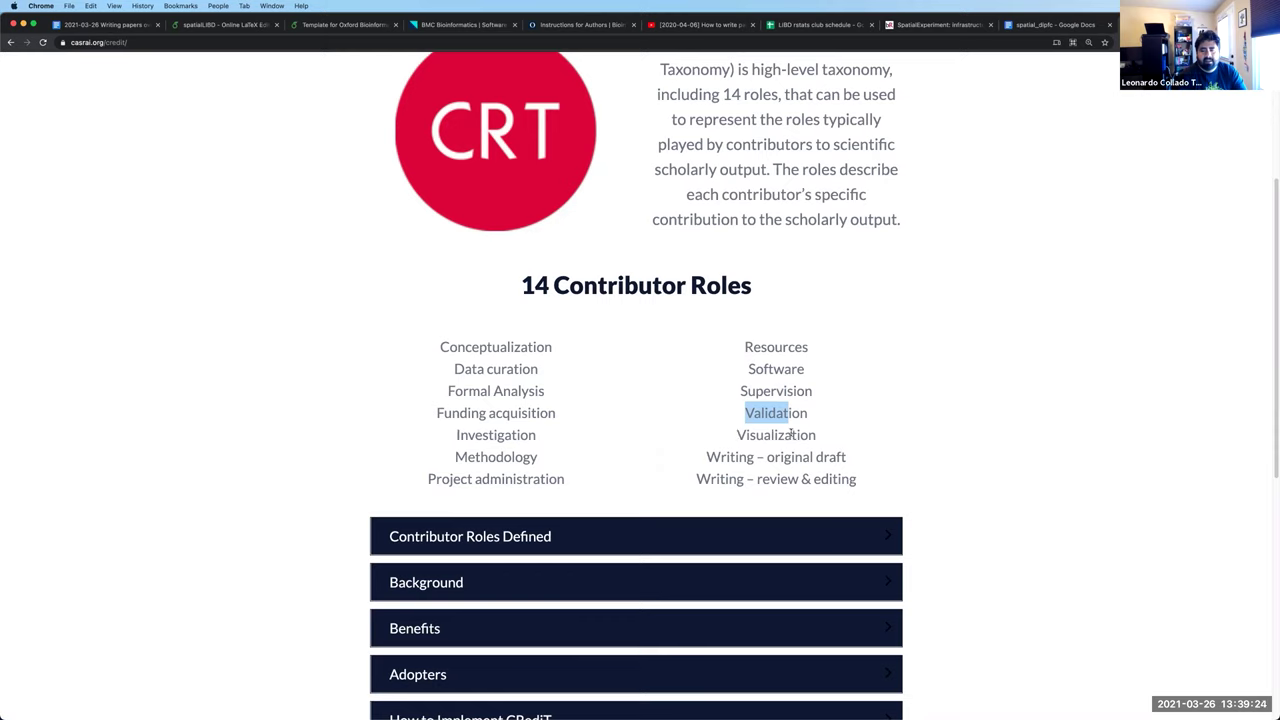
left_click_drag(790, 434, 737, 435)
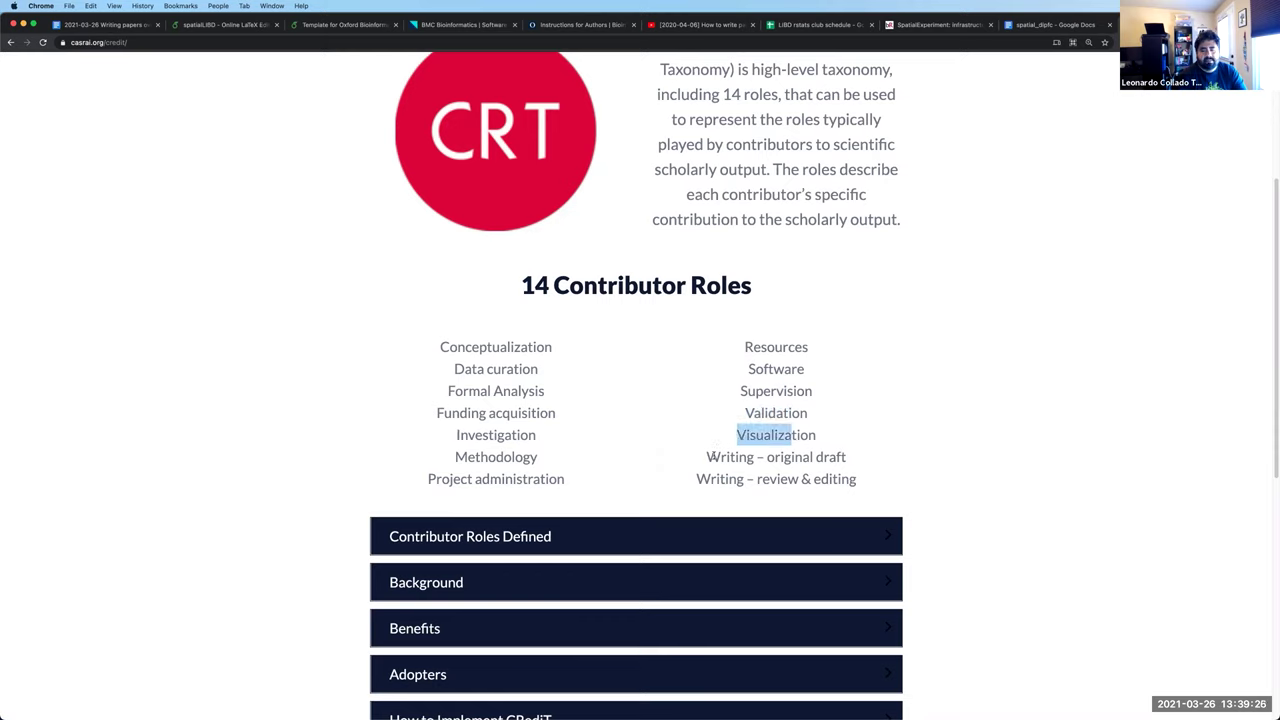
mouse_move(826, 456)
left_mouse_down()
mouse_move(721, 458)
mouse_move(832, 479)
left_mouse_up()
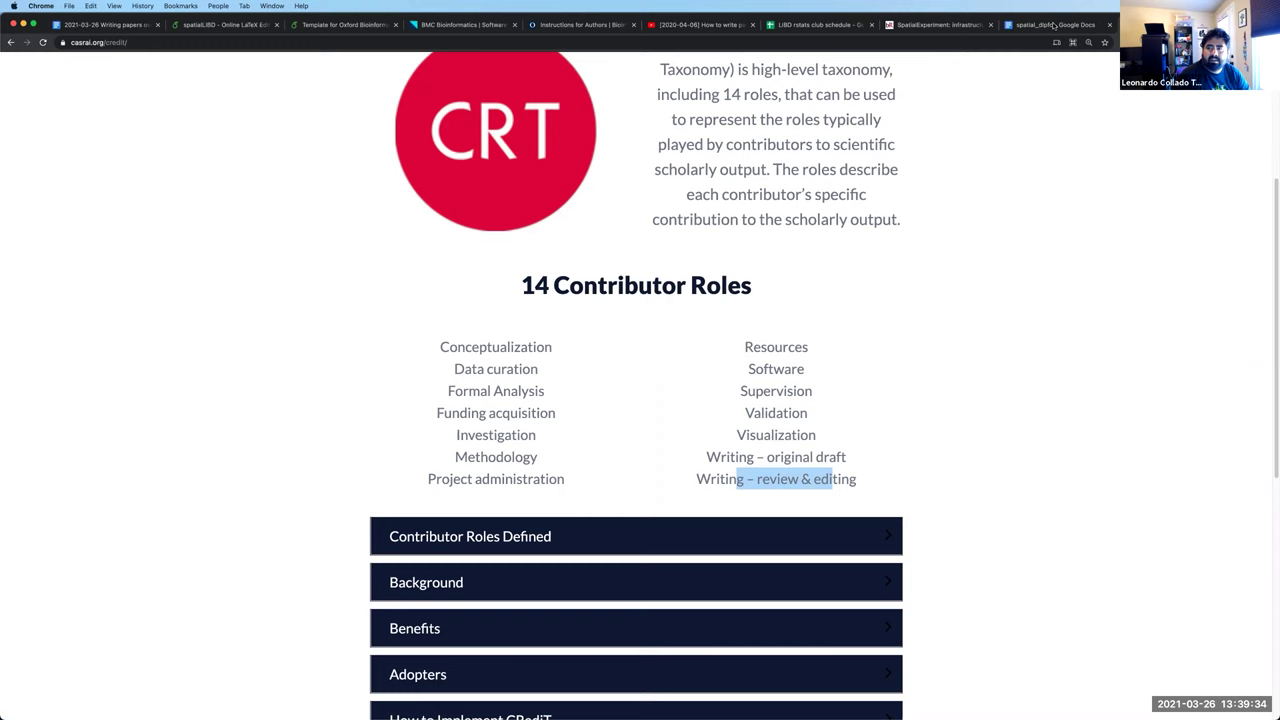
Switch back to the spatial_dlpfc manuscript and compare its Author contribution list with the CRediT roles
left_click(1050, 30)
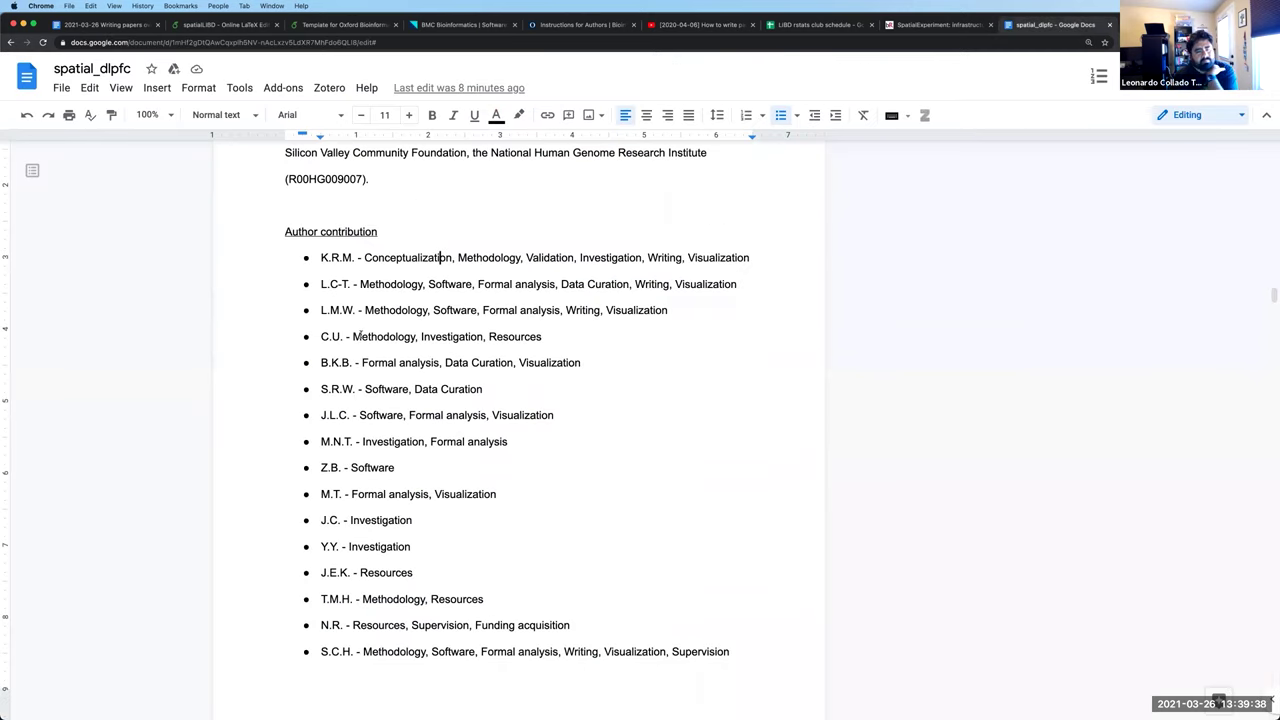
scroll(400, 240, "down", 1)
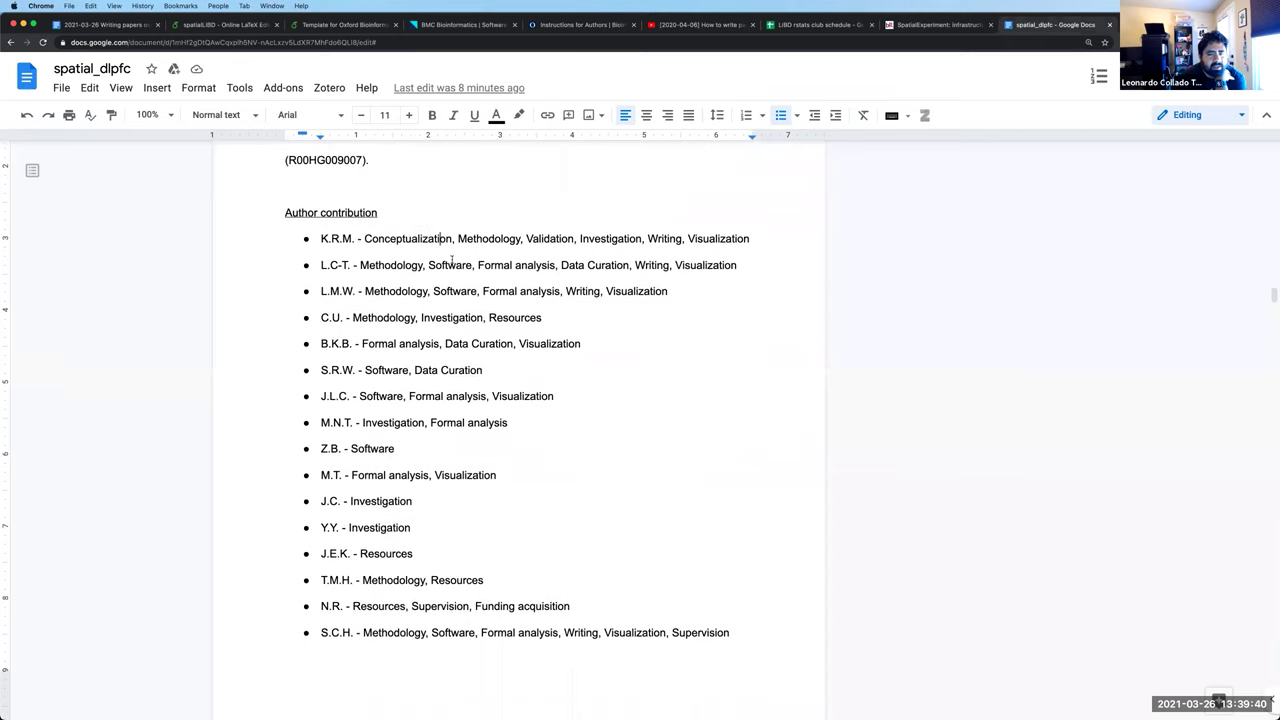
scroll(445, 255, "down", 2)
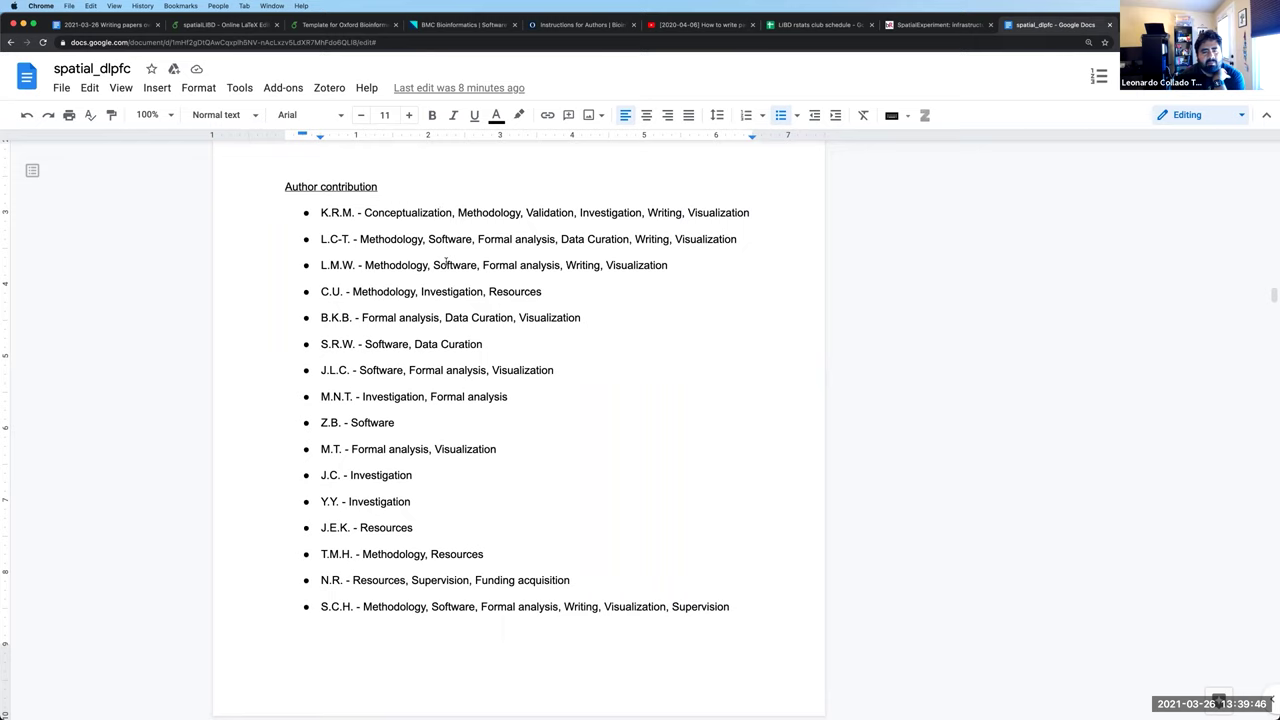
scroll(445, 261, "down", 1)
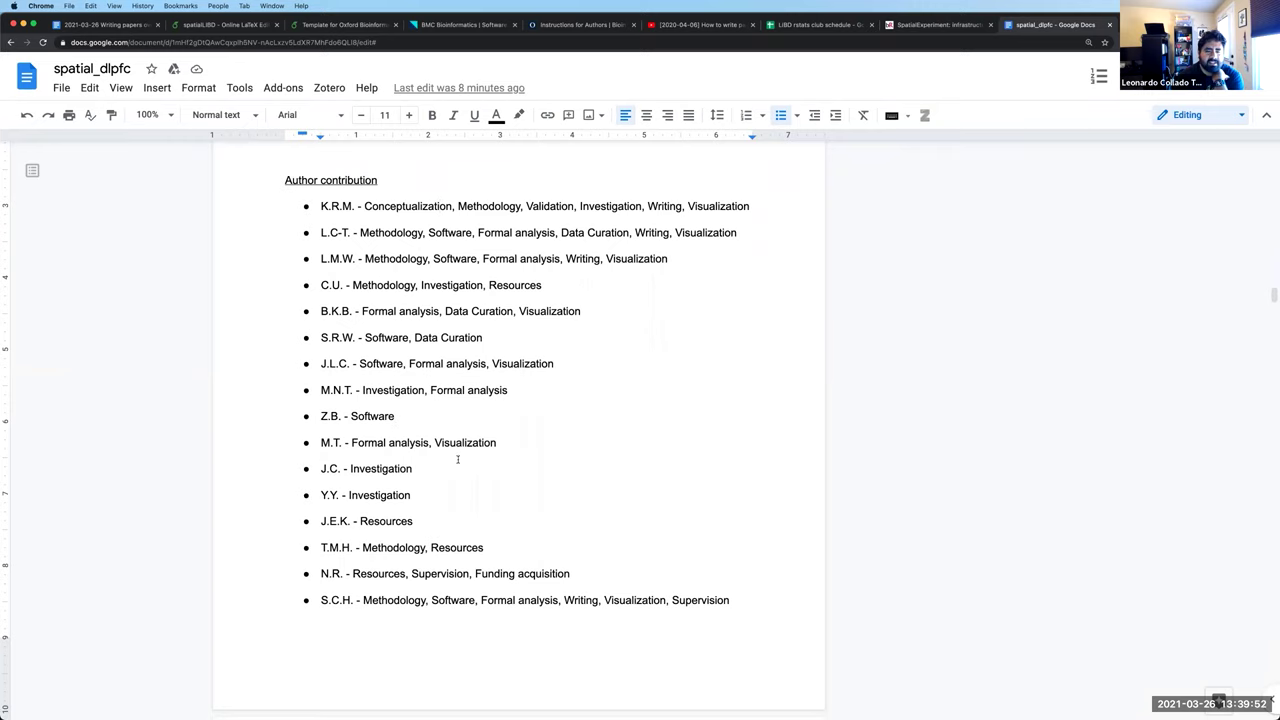
scroll(448, 478, "down", 1)
scroll(430, 226, "up", 1)
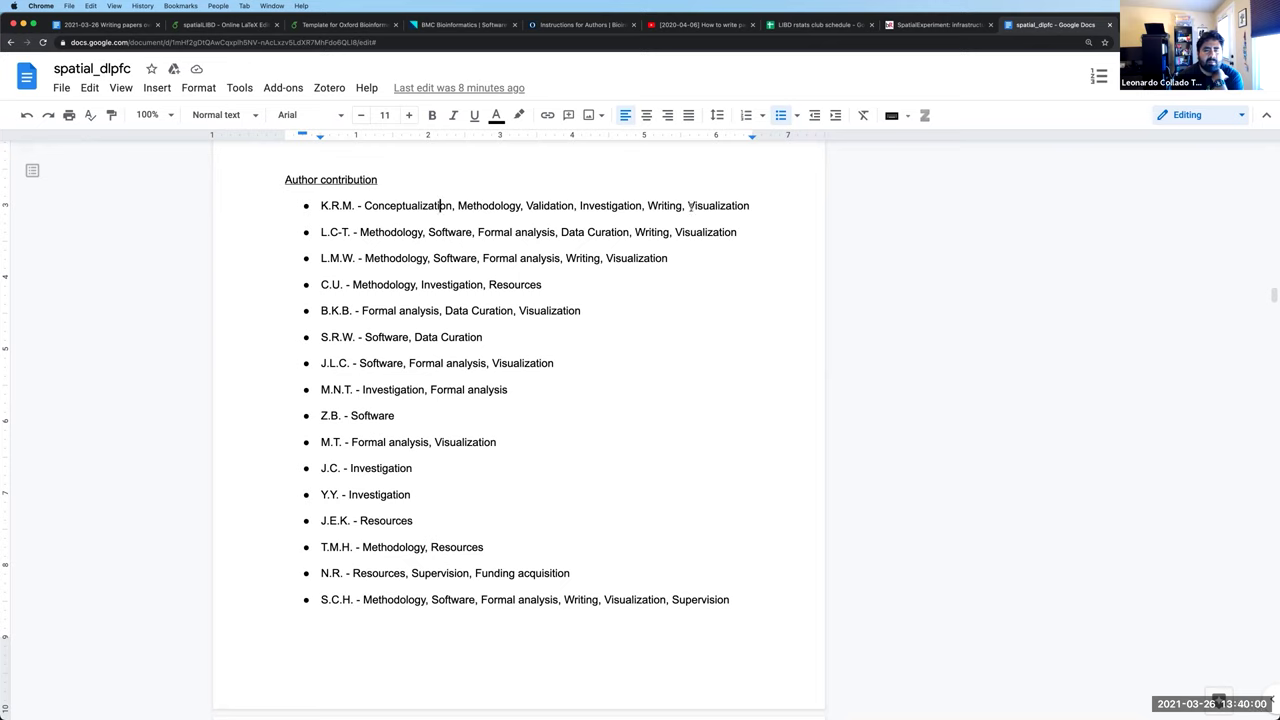
Highlight the first two authors' roles and the Supervision role of a senior author, checking the entries on the next page
left_click(737, 232)
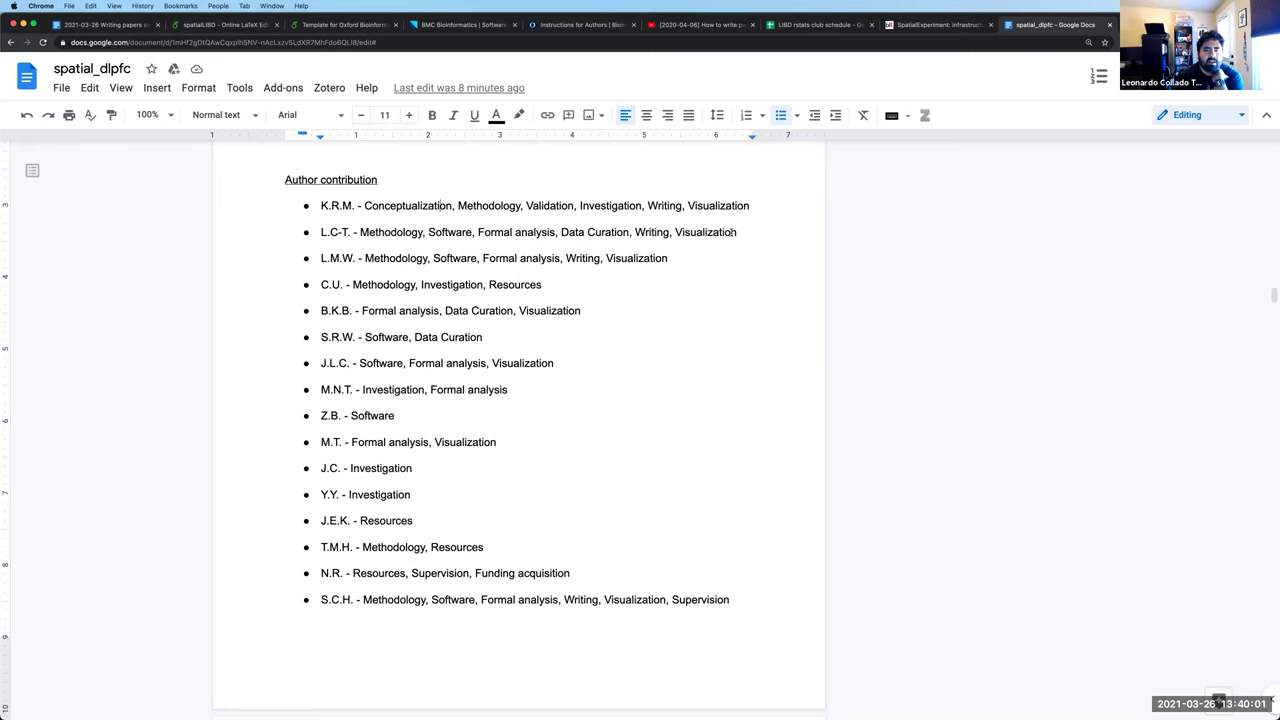
left_click(493, 207, "shift")
left_click_drag(769, 608, 671, 602)
scroll(533, 627, "down", 2)
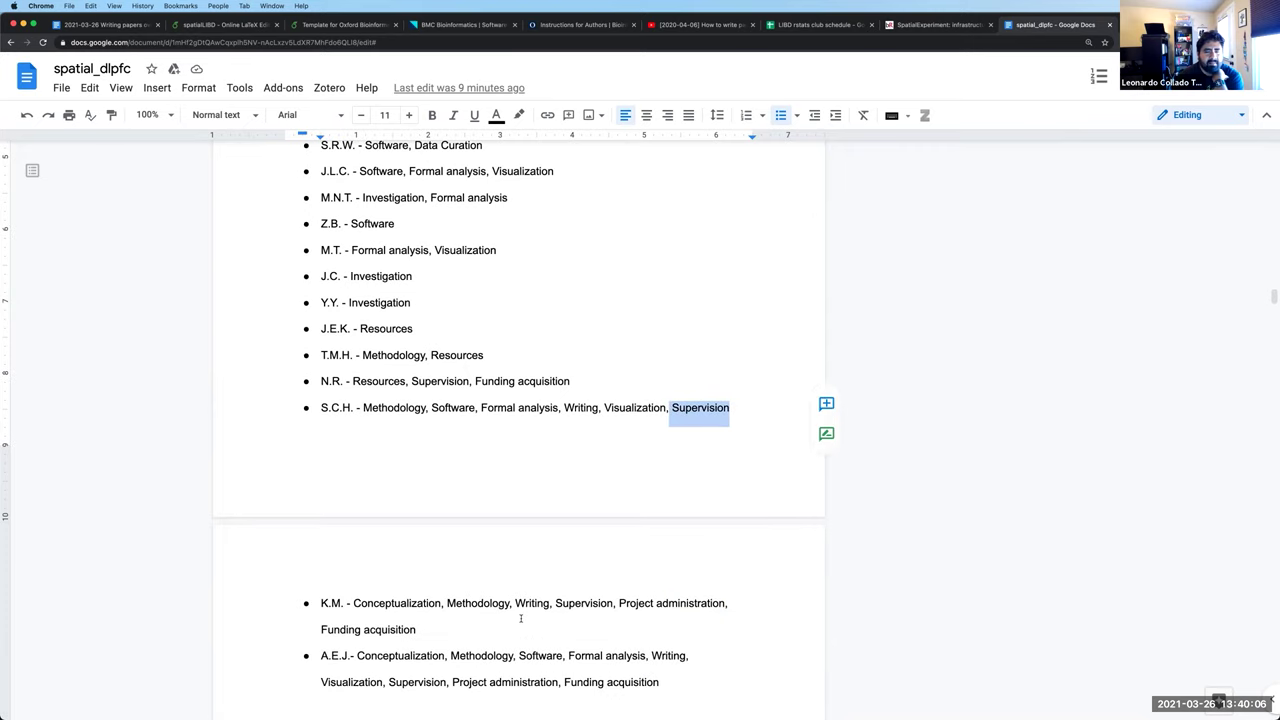
scroll(461, 349, "up", 1)
scroll(461, 349, "up", 2)
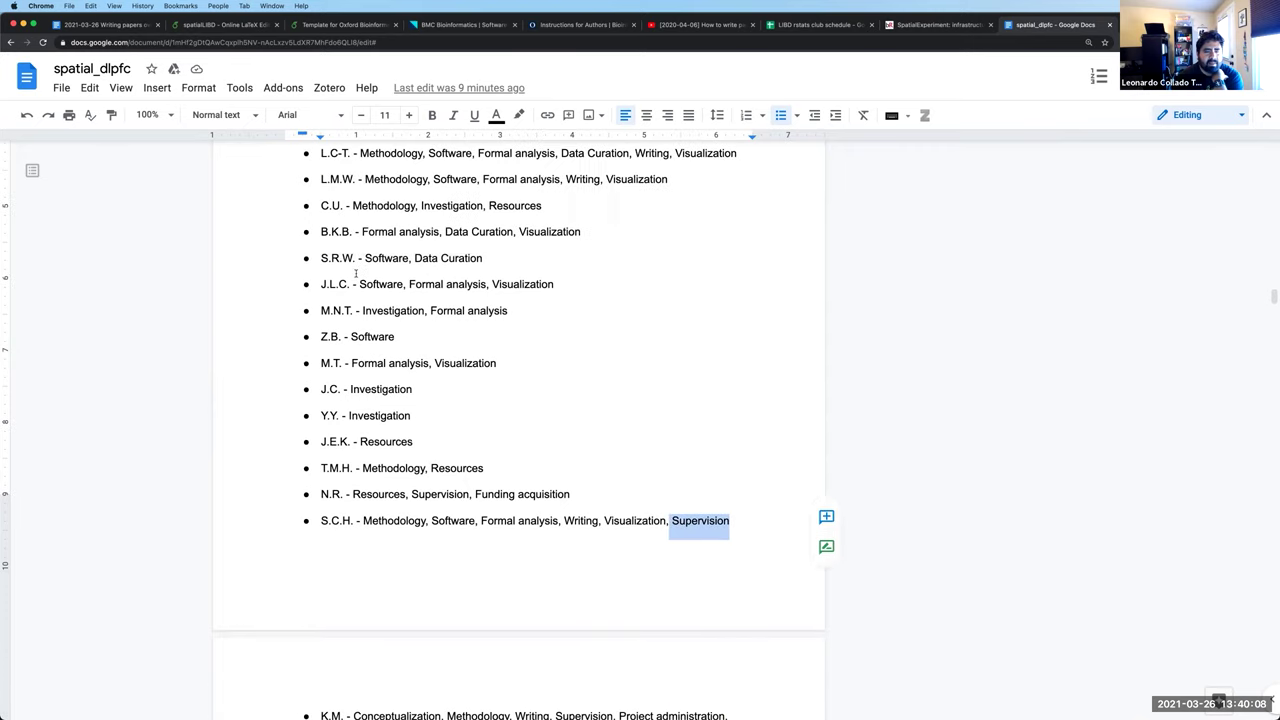
Highlight the middle authors' entries, from the fourth through the fourteenth in the contribution list, and clear the selection
left_click_drag(320, 205, 514, 457)
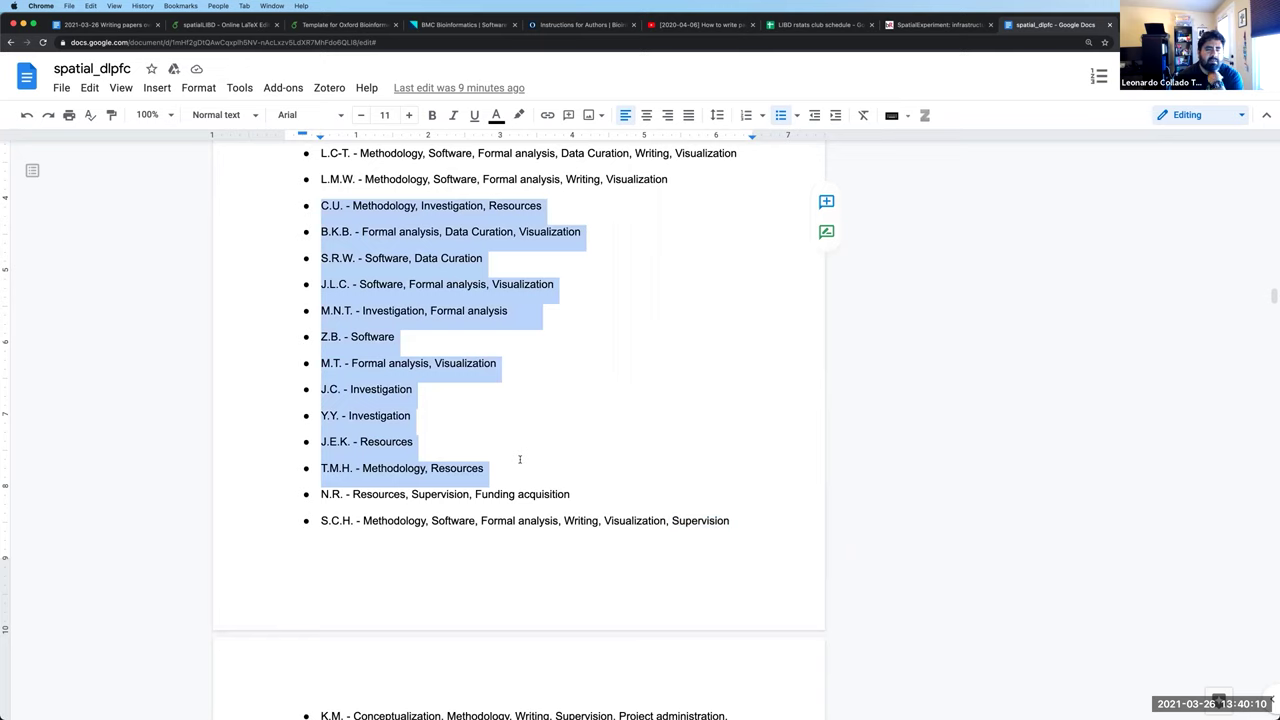
left_click(520, 459)
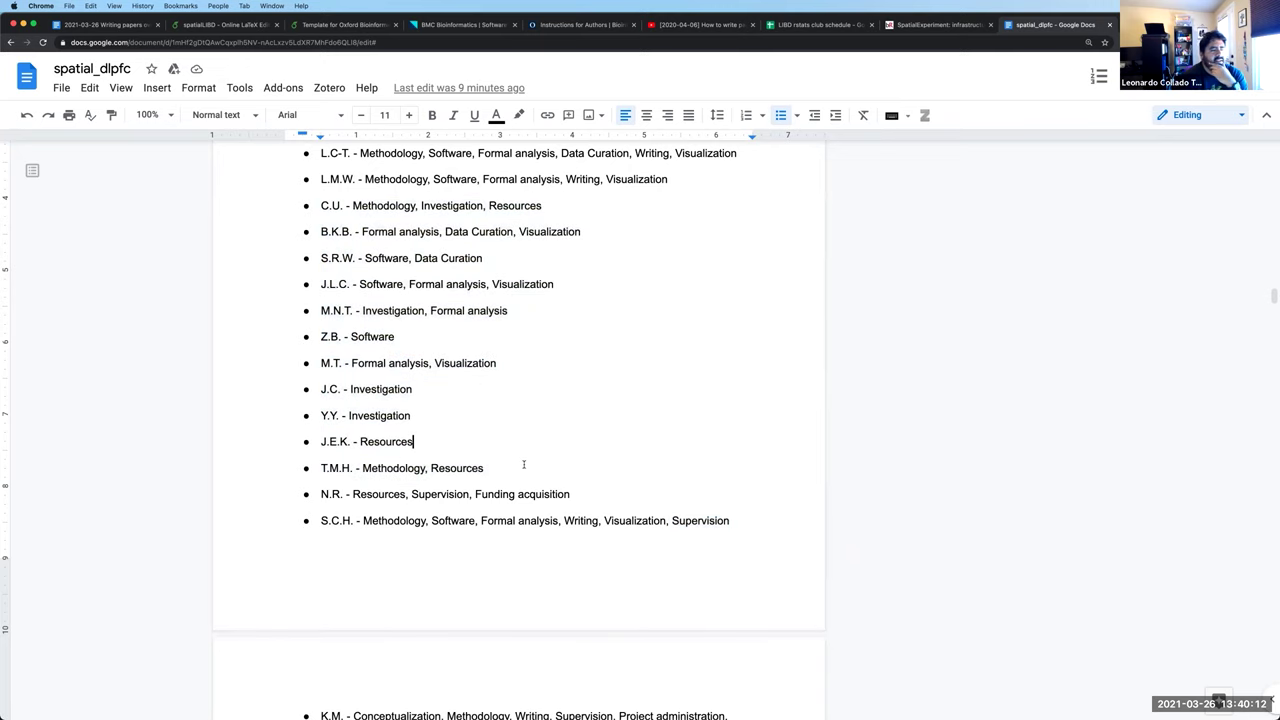
scroll(526, 445, "up", 1)
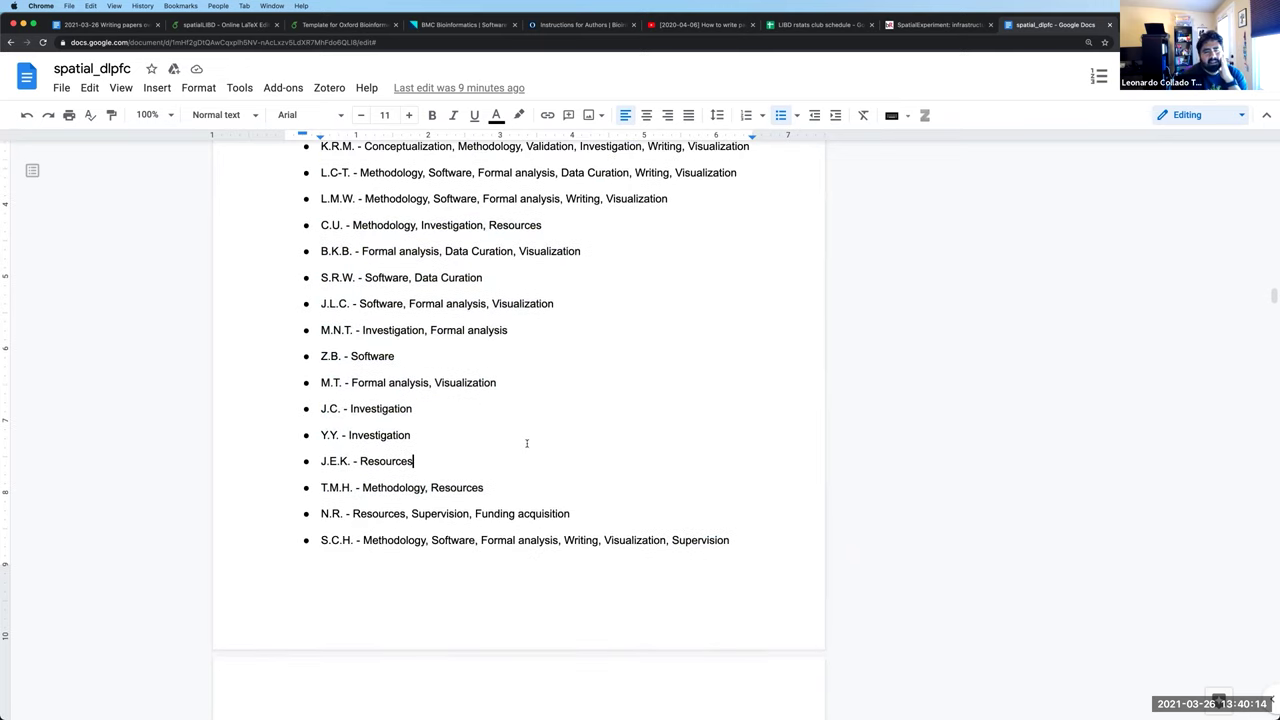
Highlight the first two authors' entries in the Author contribution list and check the remaining entries on the next page
scroll(526, 443, "up", 2)
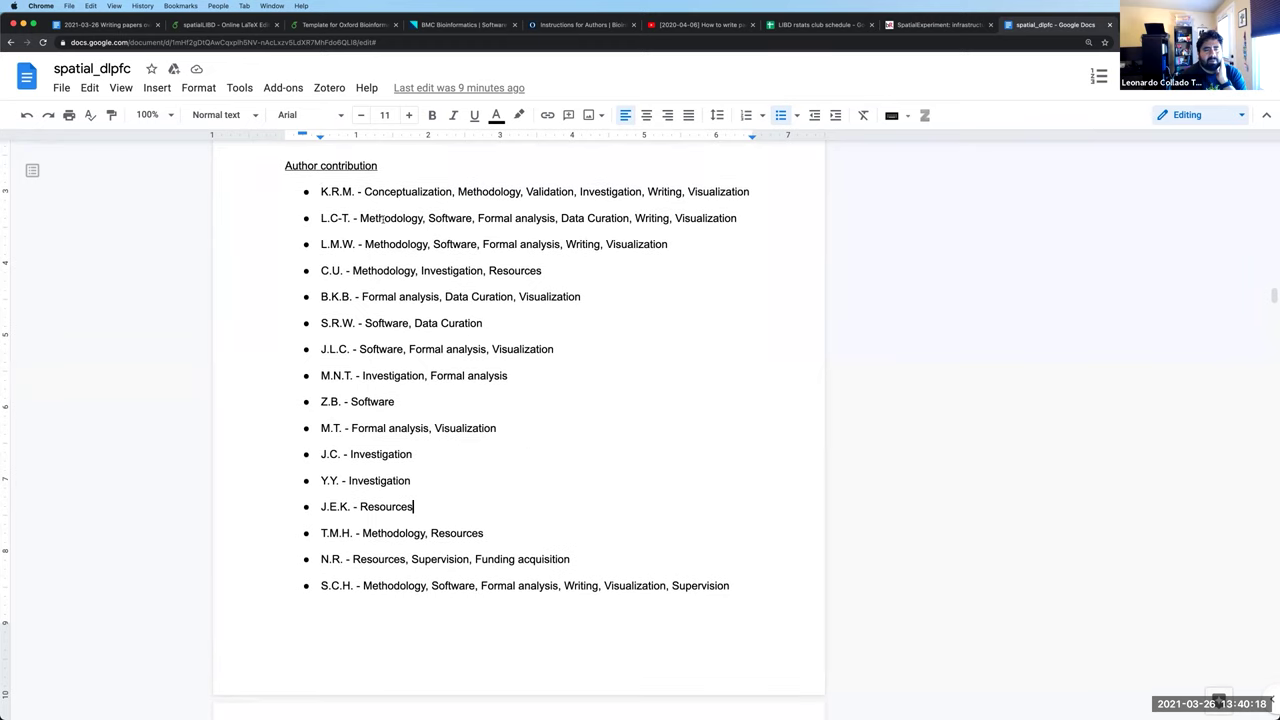
left_click_drag(351, 215, 321, 190)
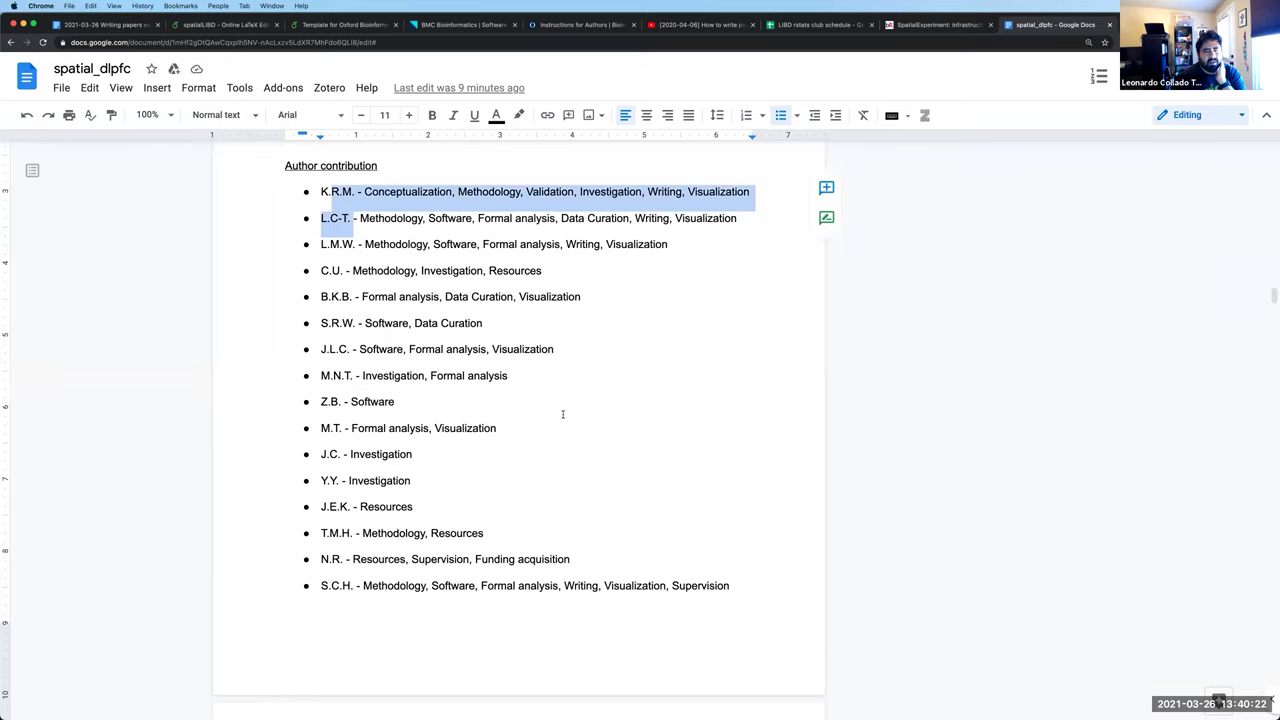
scroll(562, 414, "down", 1)
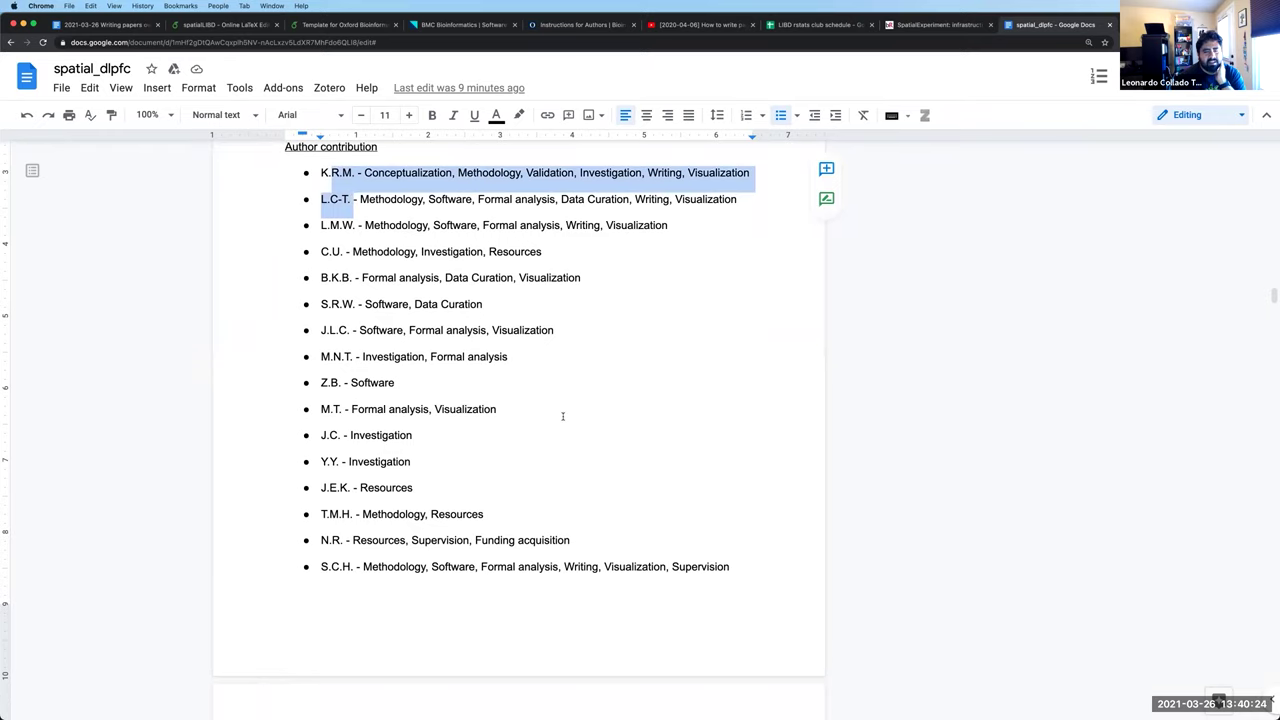
scroll(381, 409, "down", 5)
scroll(378, 468, "down", 1)
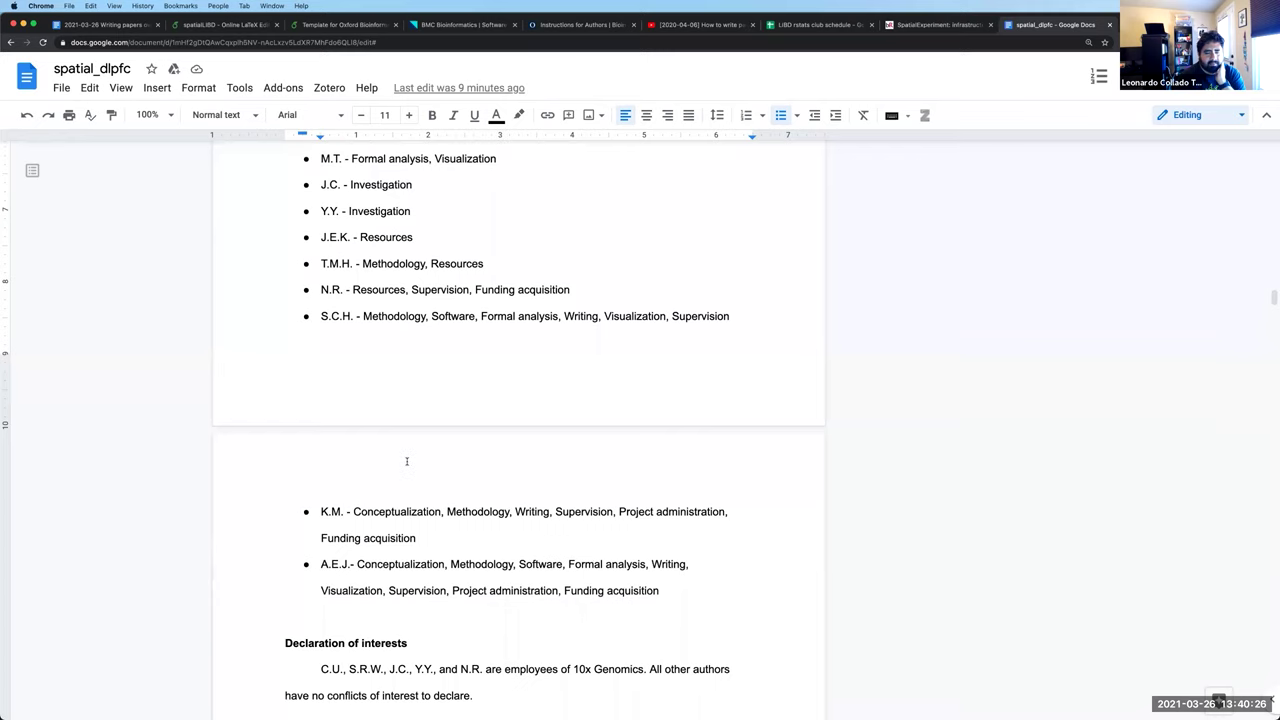
Highlight the Declaration of interests heading and place the cursor at the end of its conflict-of-interest statement
scroll(406, 461, "down", 7)
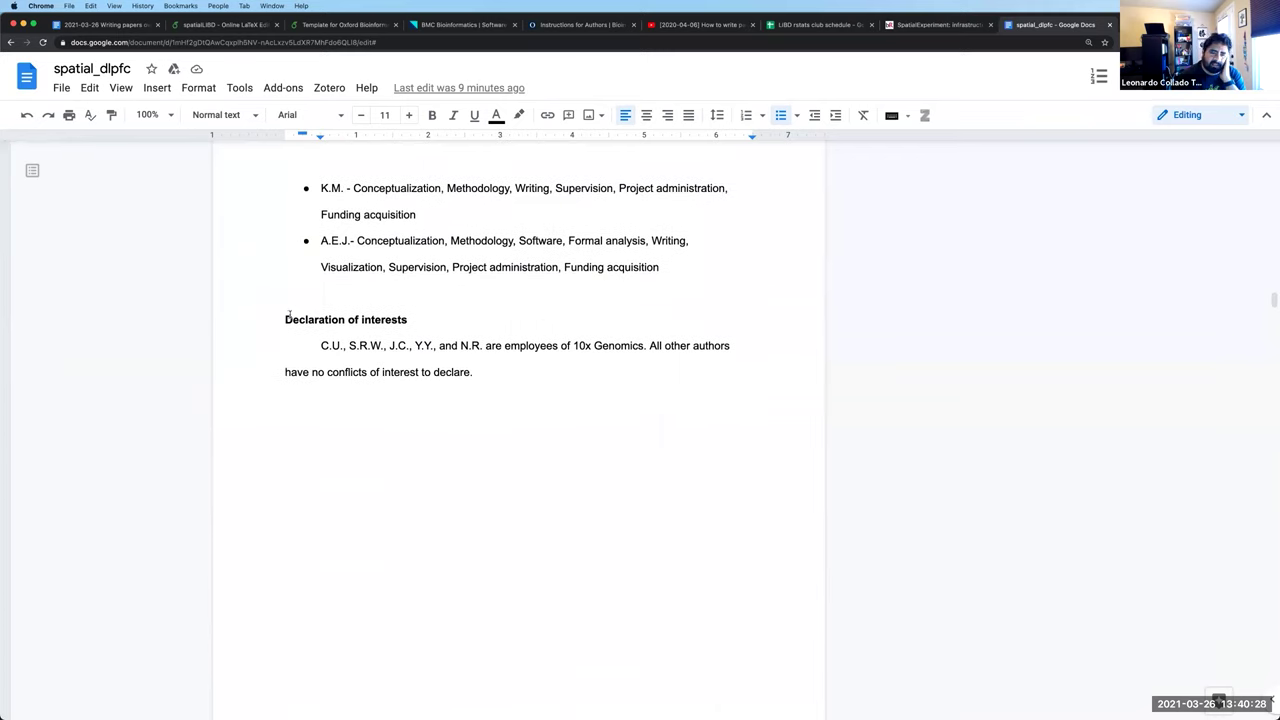
triple_click(420, 316)
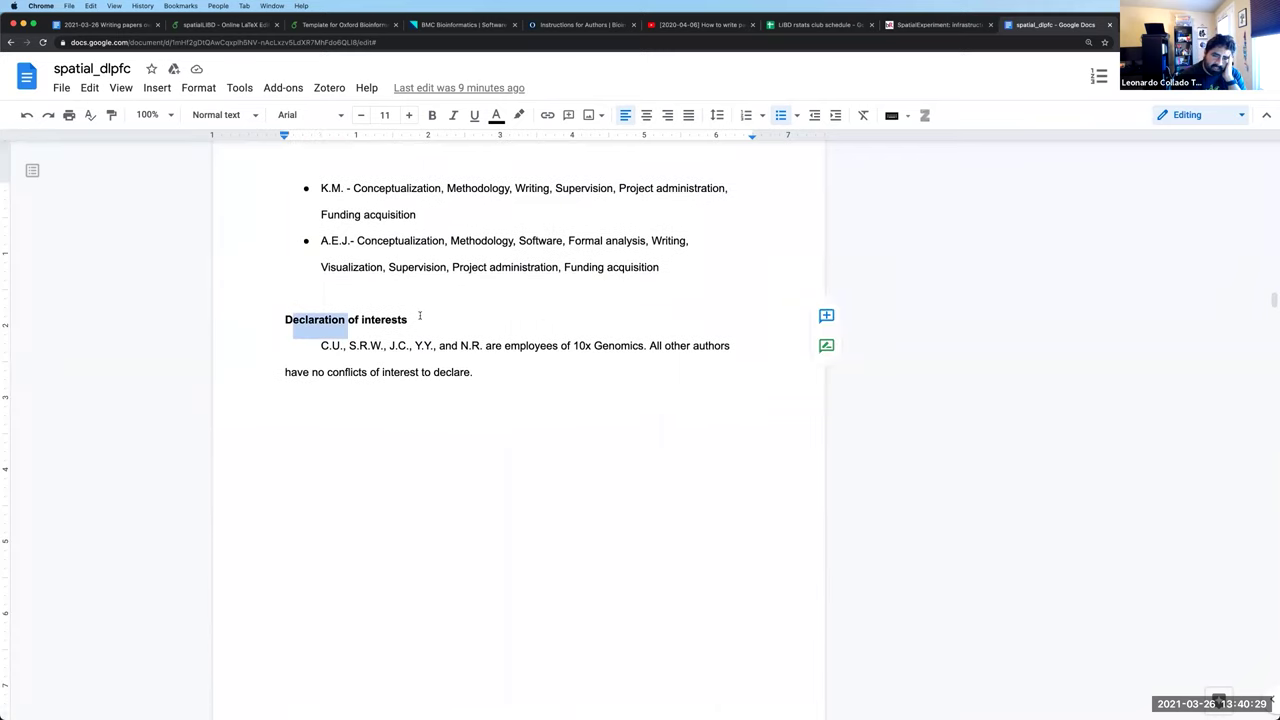
left_click(518, 367)
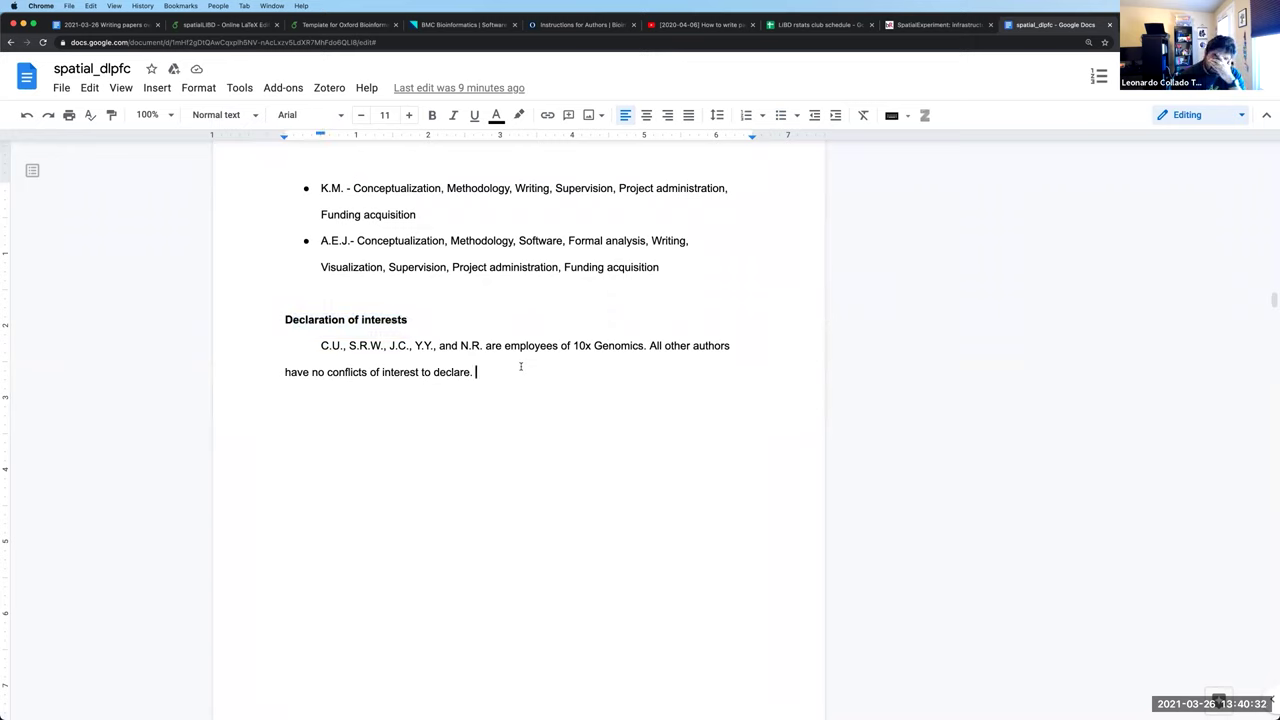
scroll(520, 367, "down", 1)
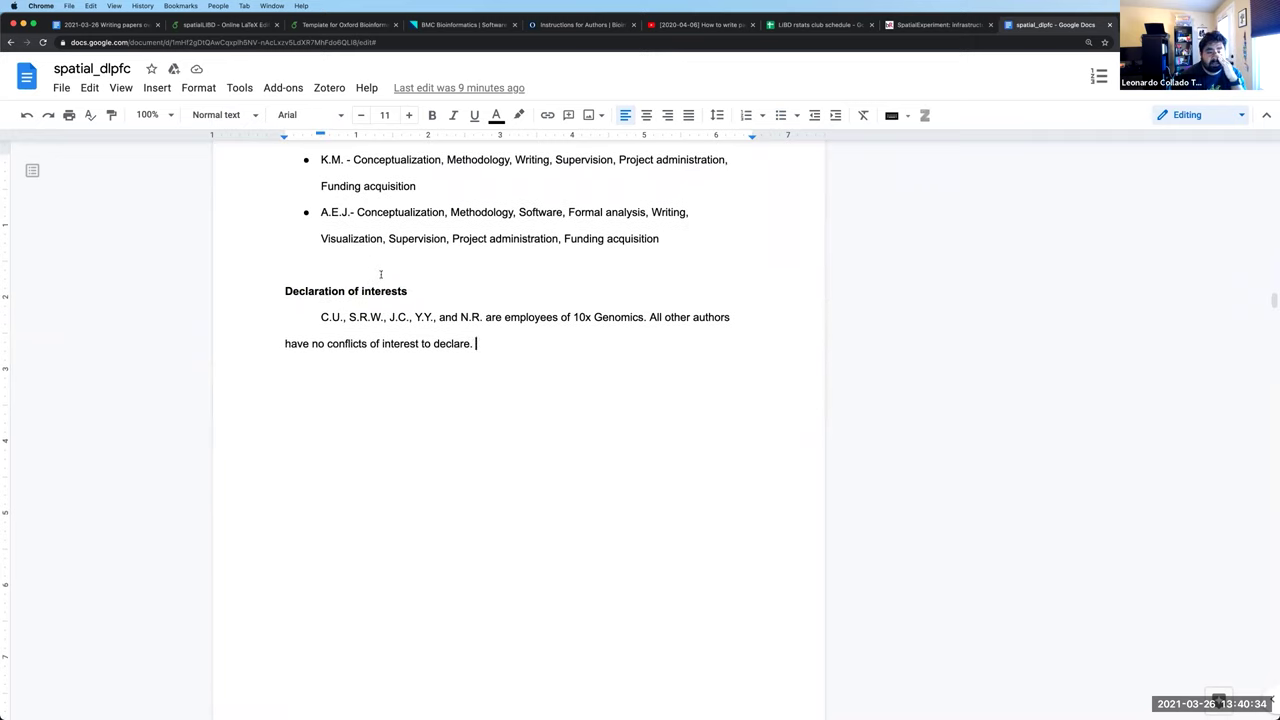
scroll(516, 341, "down", 3)
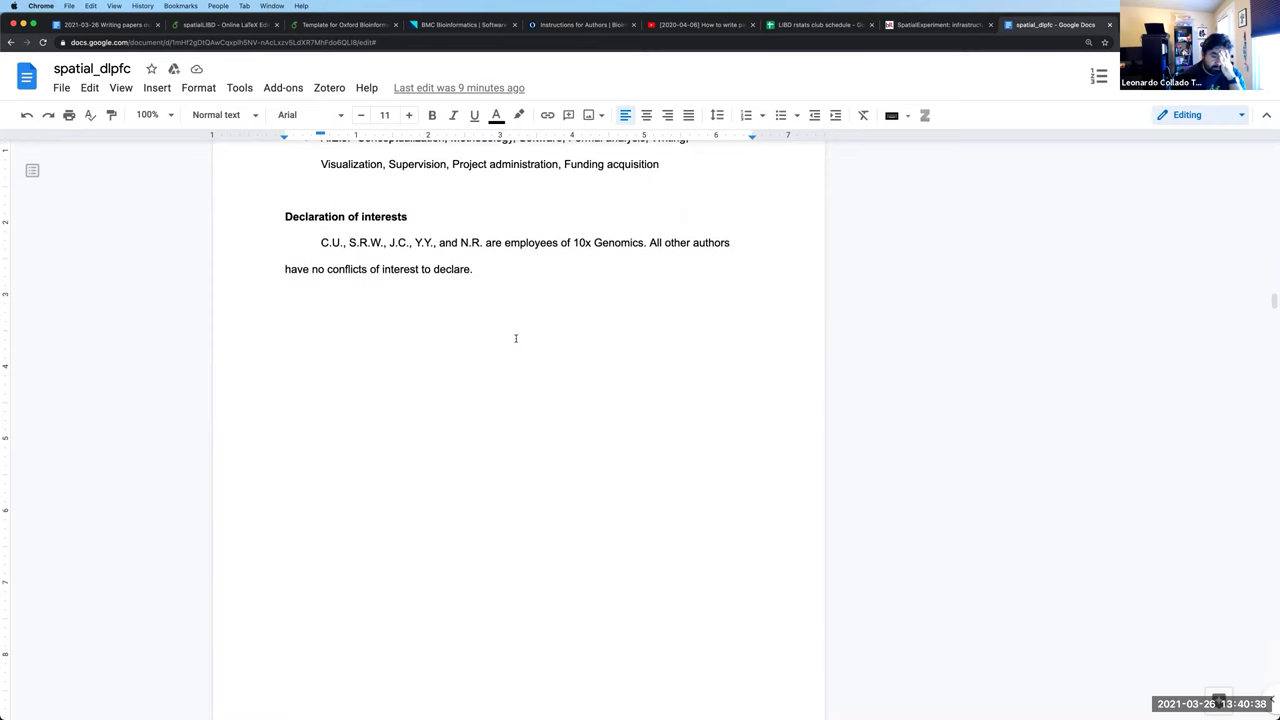
Go to the Figure Legends section, select the Figure 1 image to point it out, and clear the selection
scroll(516, 338, "down", 10)
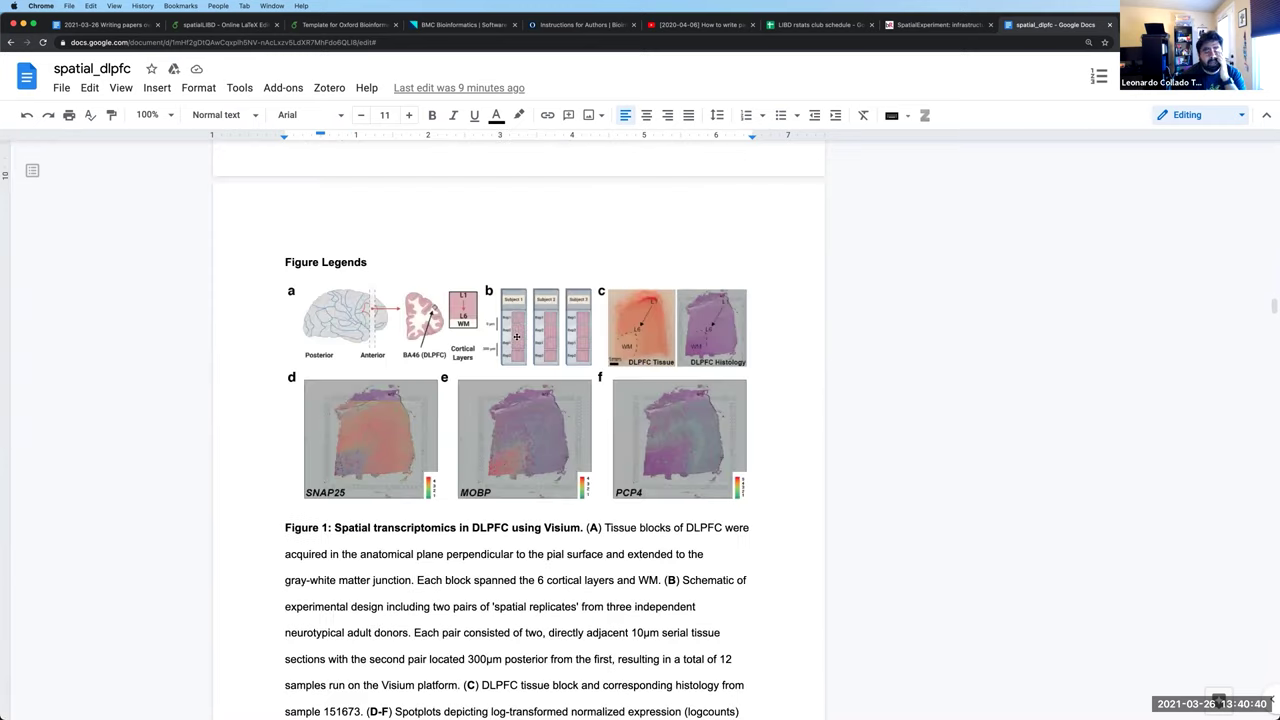
left_click(337, 261)
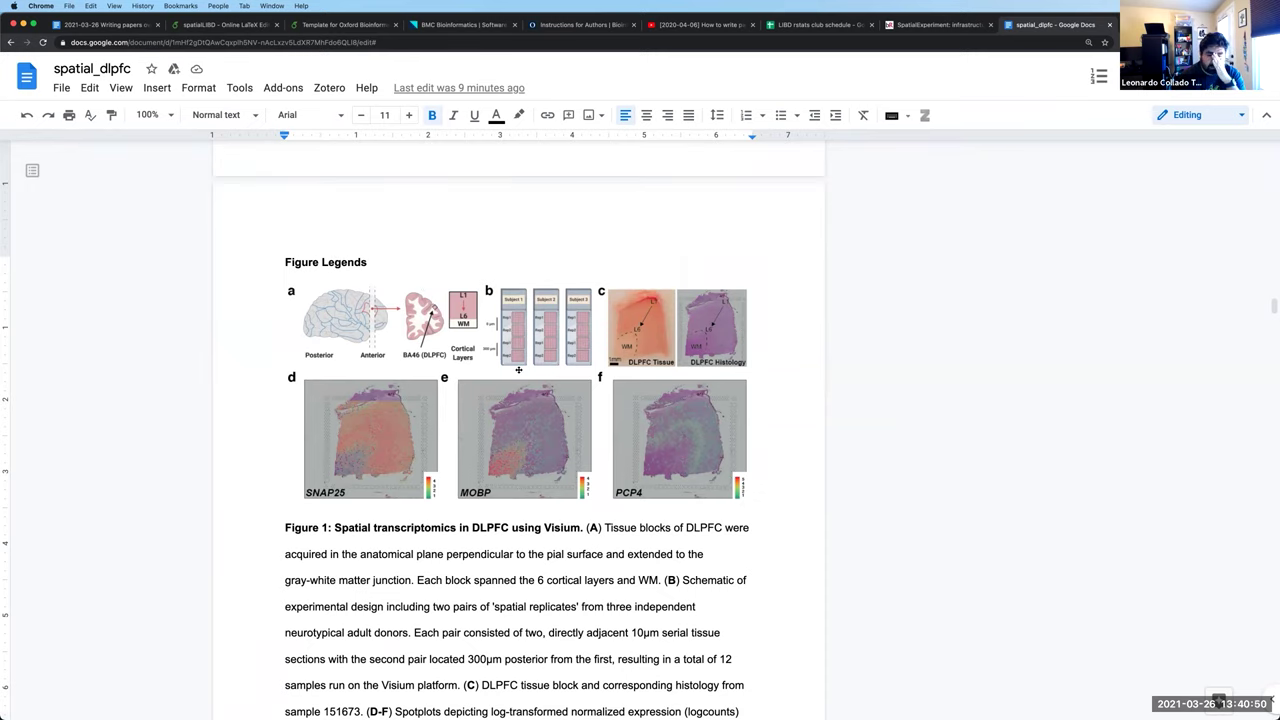
scroll(518, 370, "down", 3)
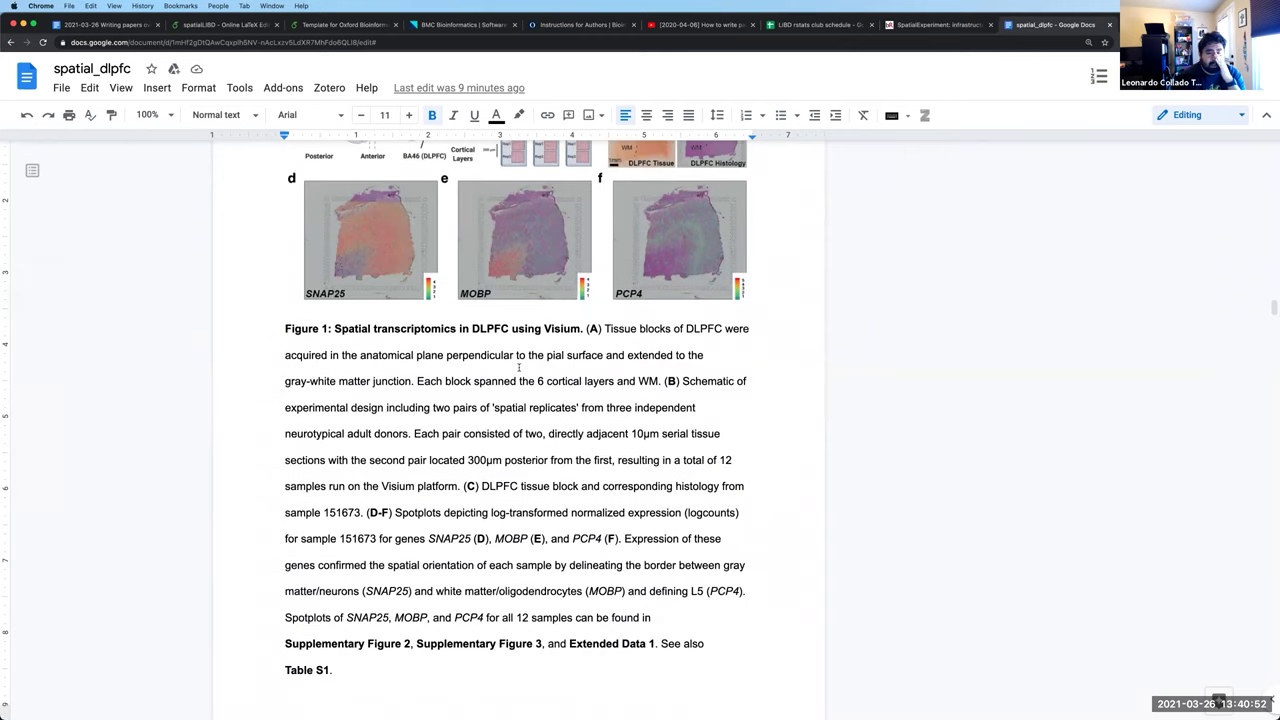
scroll(518, 363, "up", 1)
scroll(528, 372, "up", 2)
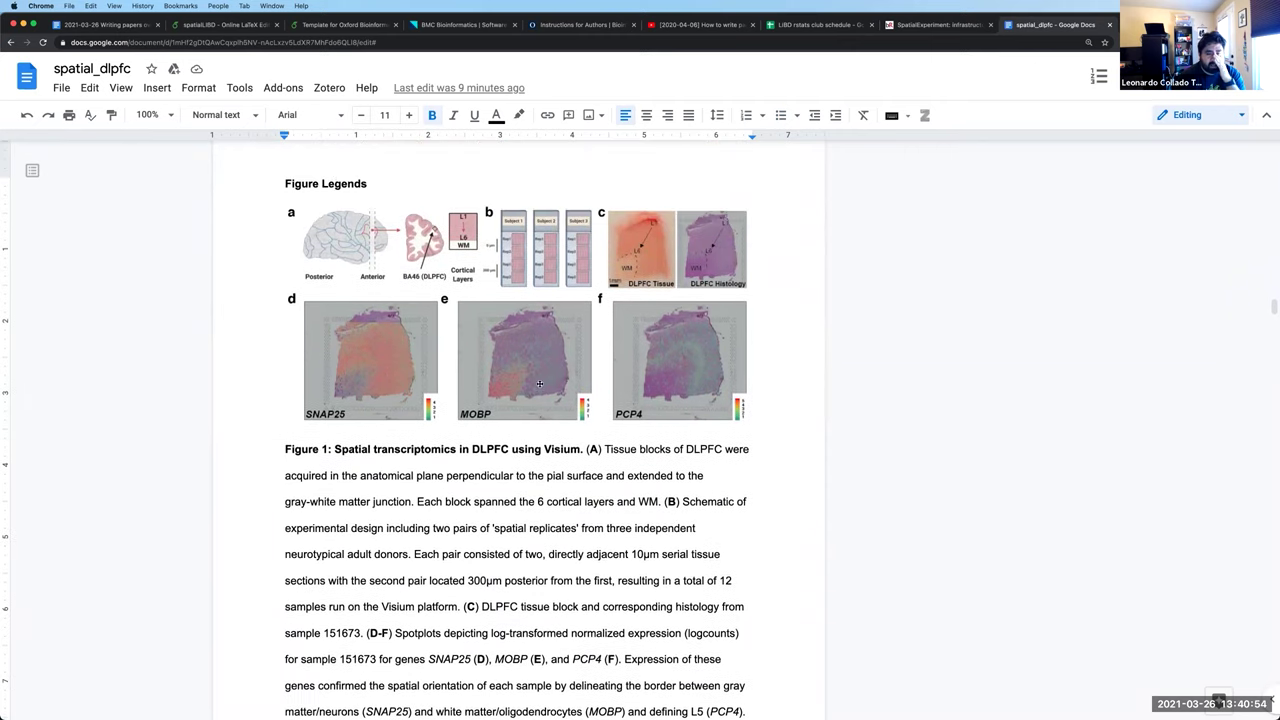
left_click(600, 421)
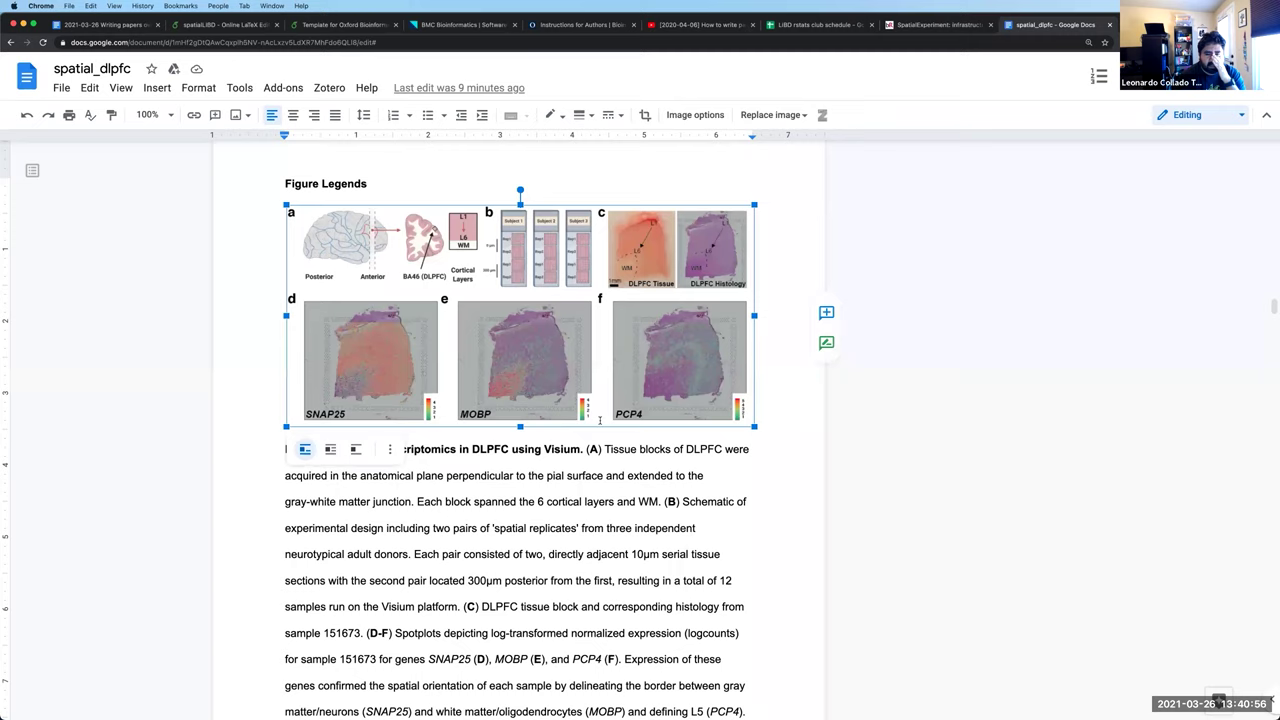
left_click(597, 436)
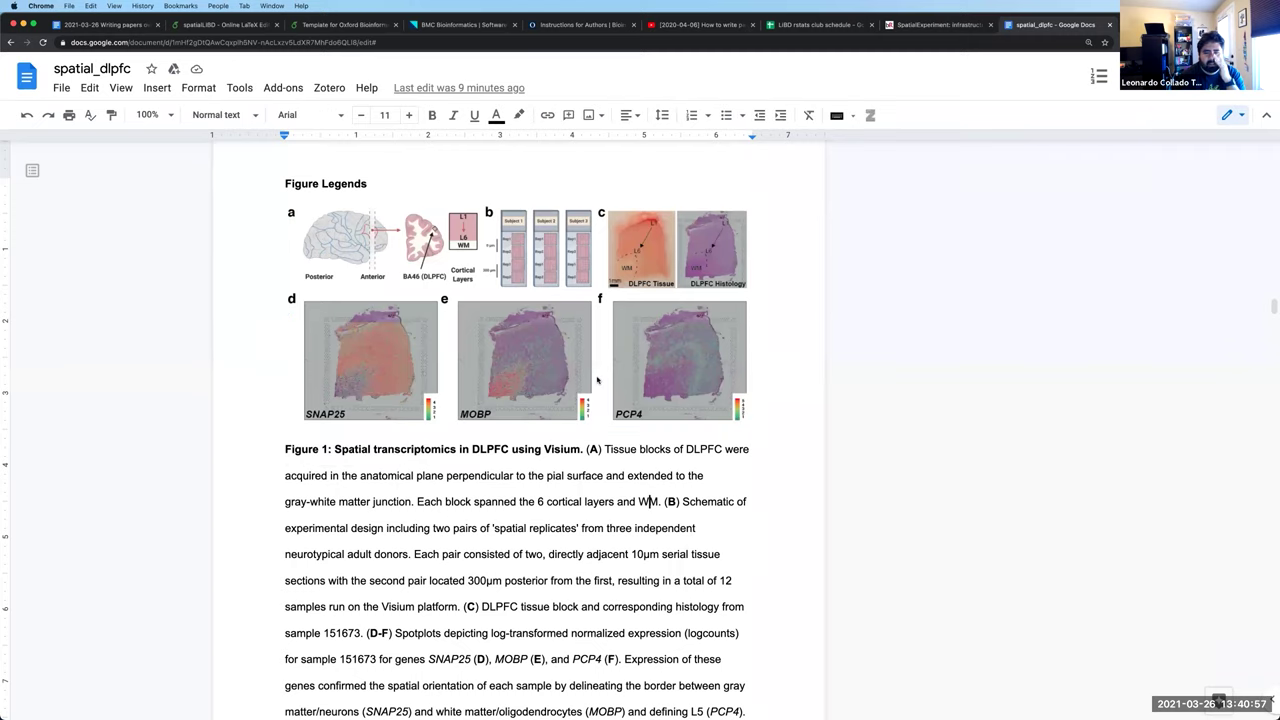
left_click(597, 421)
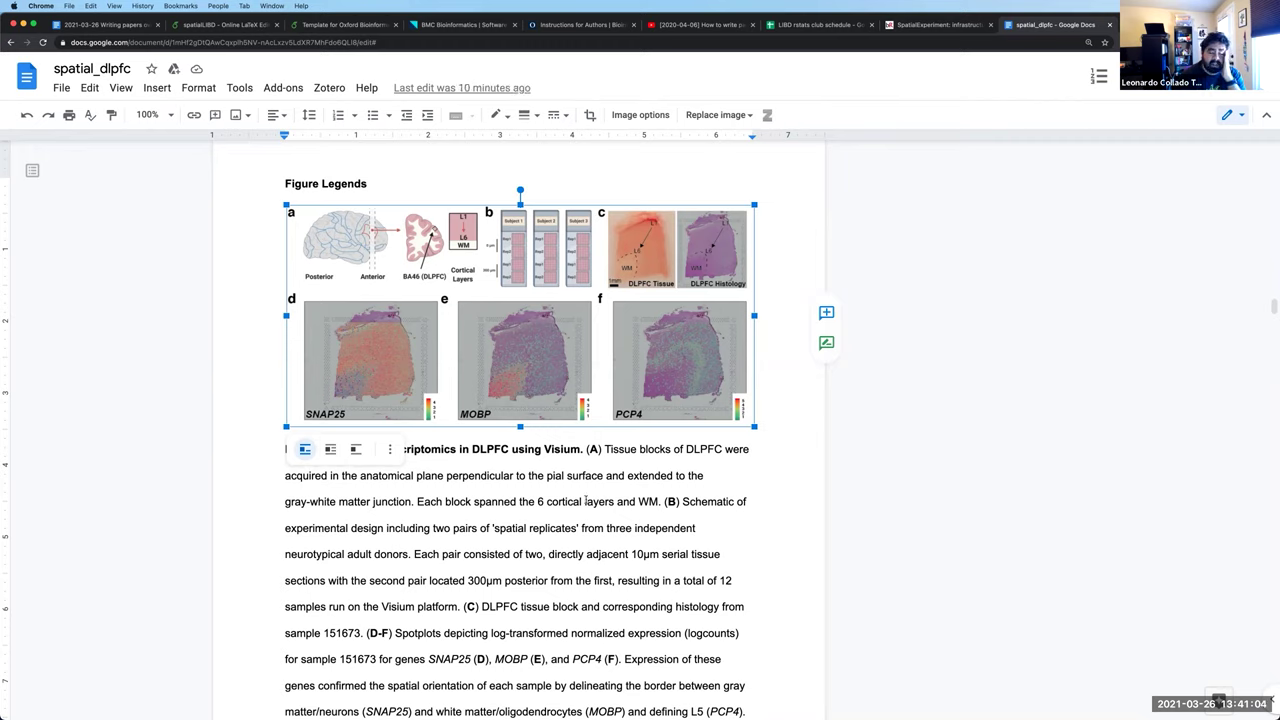
left_click(585, 501)
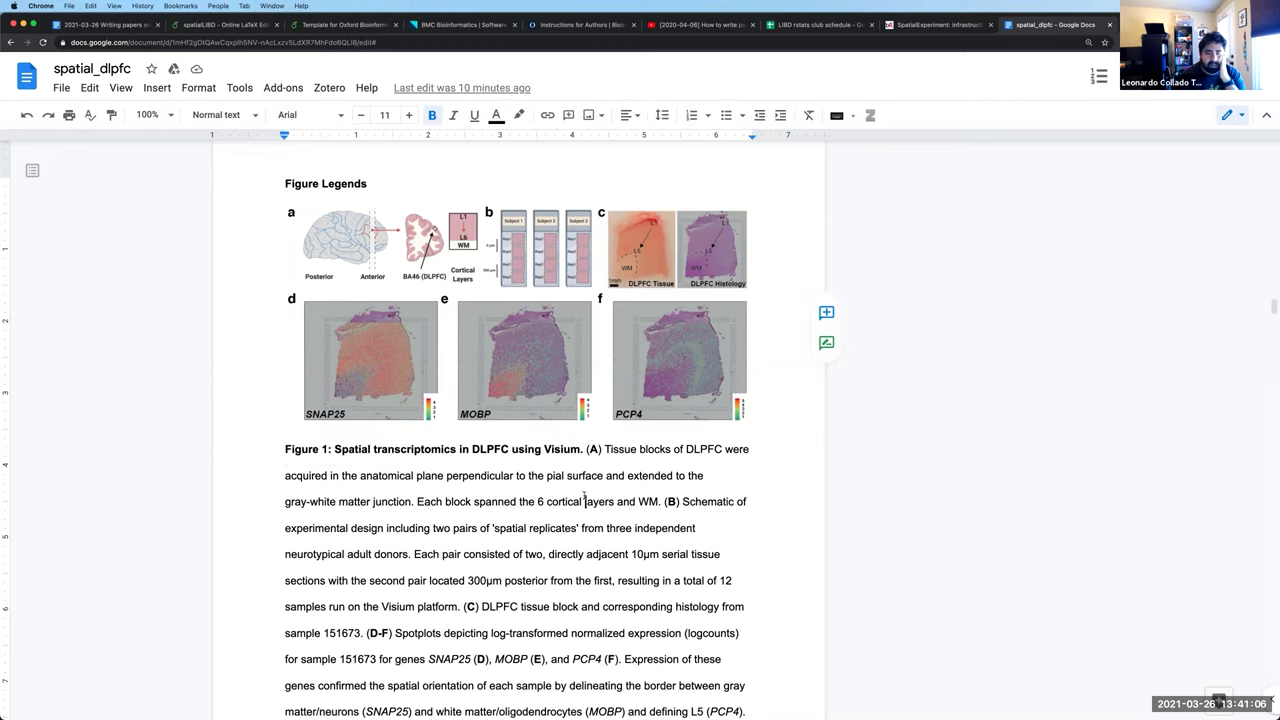
Highlight the title "Spatial transcriptomics in DLPFC using Visium." in Figure 1's legend
scroll(585, 497, "down", 3)
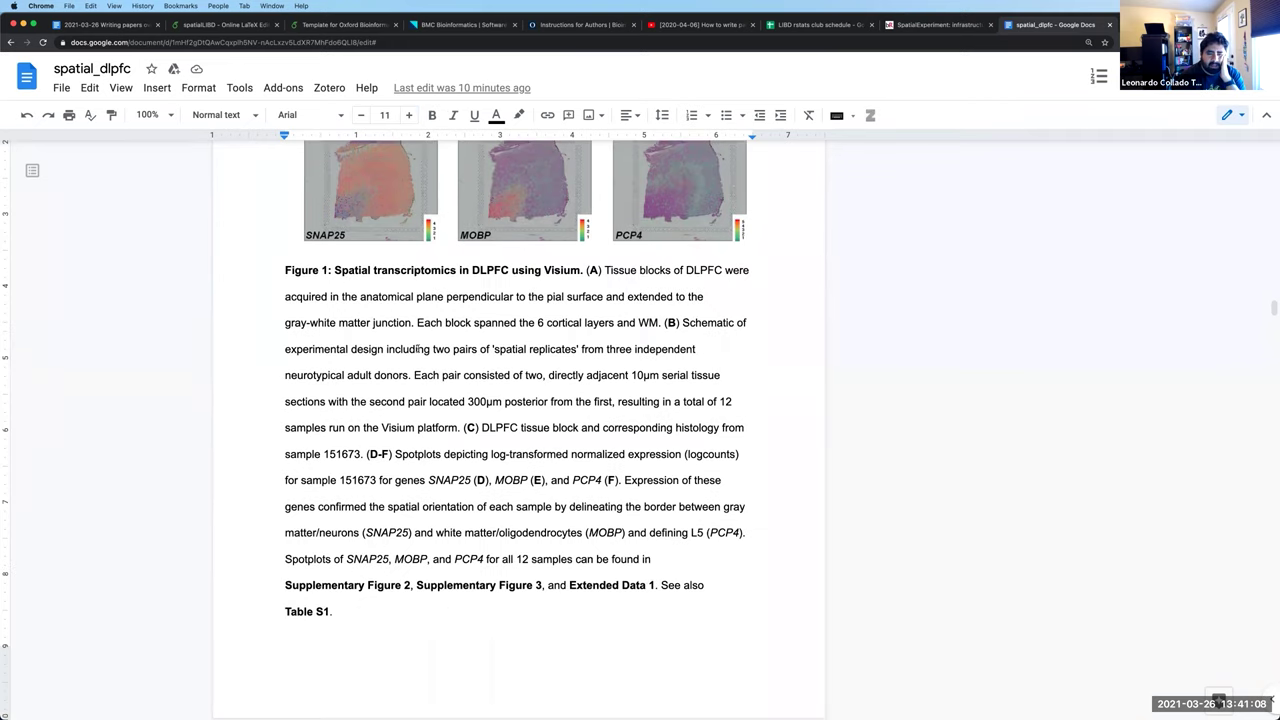
scroll(418, 349, "down", 1)
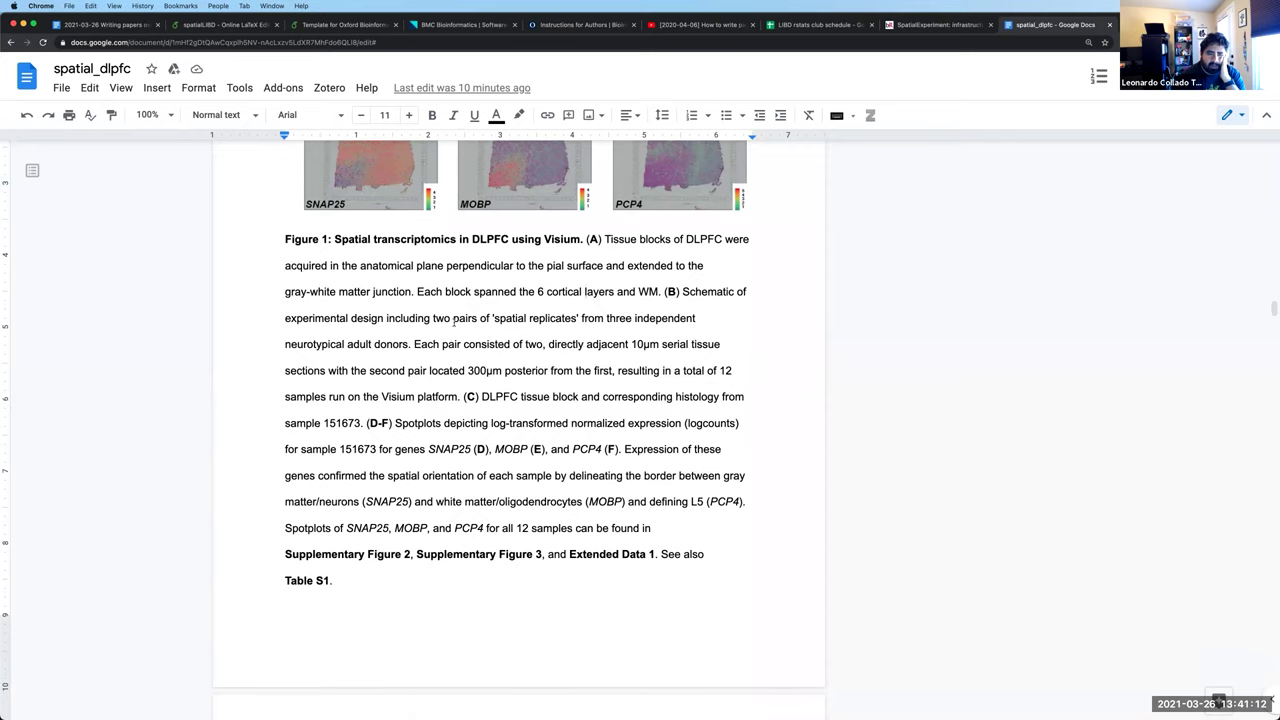
left_click(627, 343)
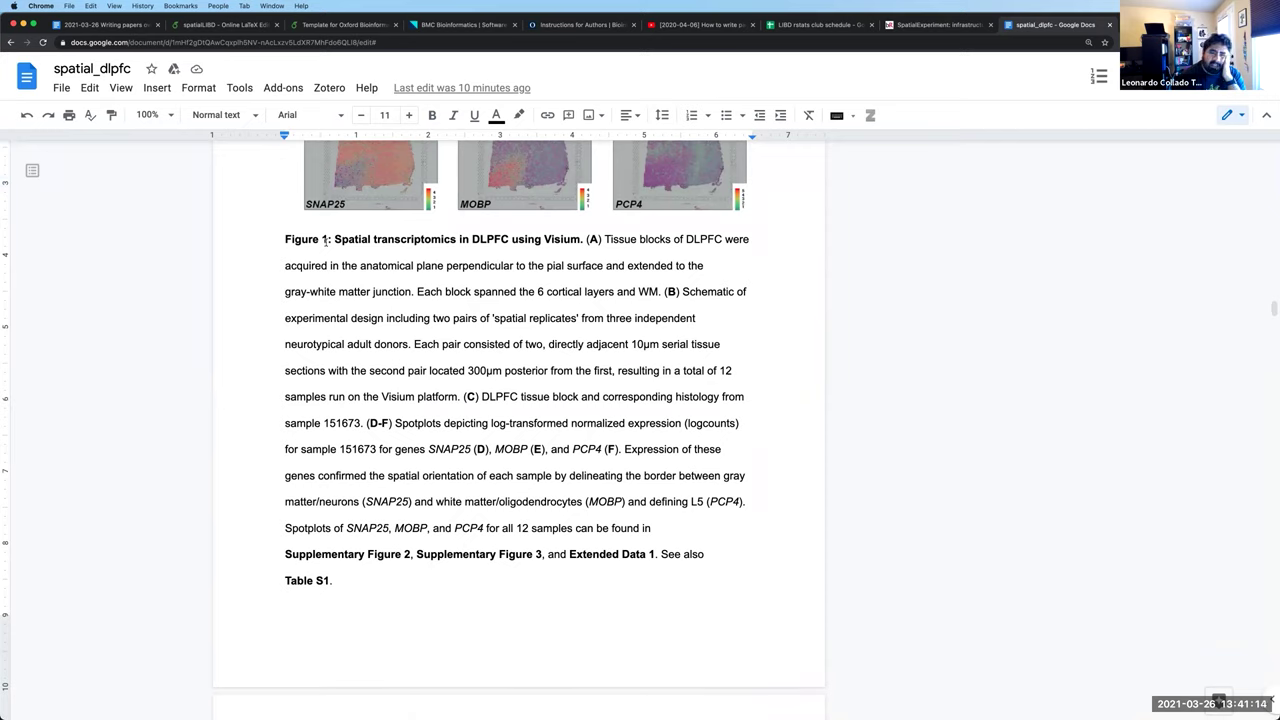
left_click_drag(585, 239, 334, 240)
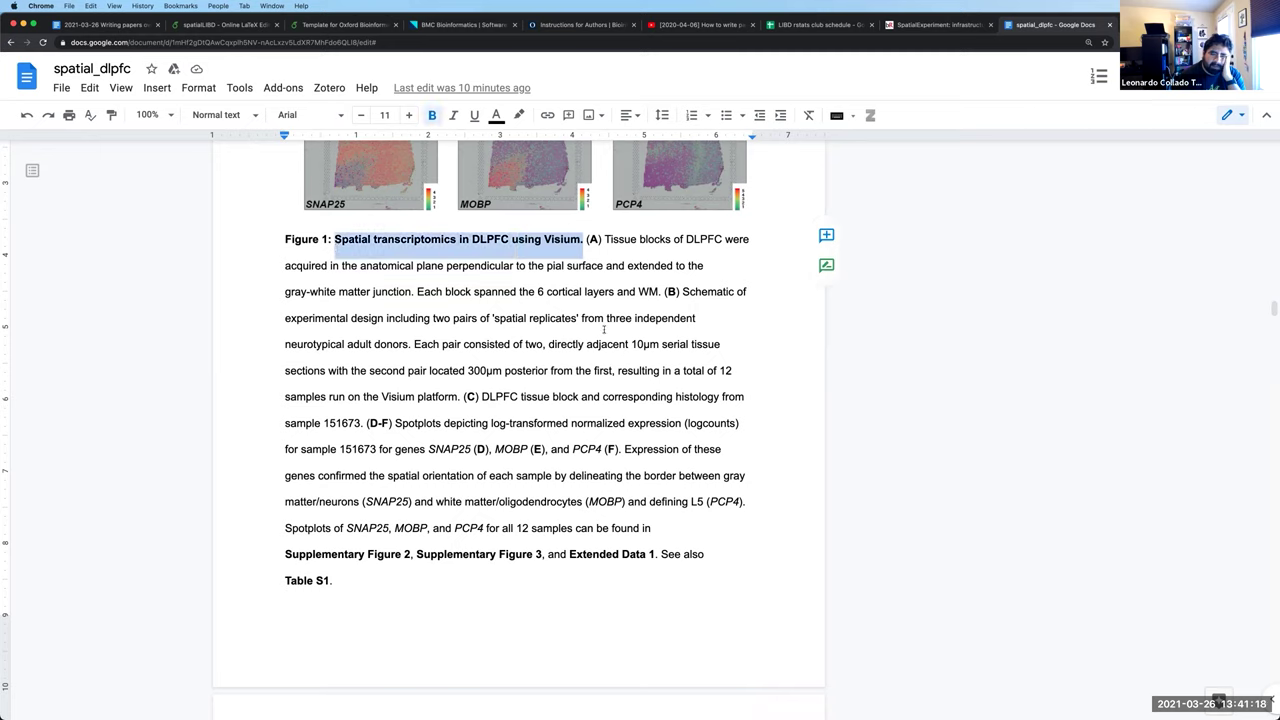
Highlight the panel label A in Figure 1's legend and compare the legend with the figure's panels
left_click(592, 240)
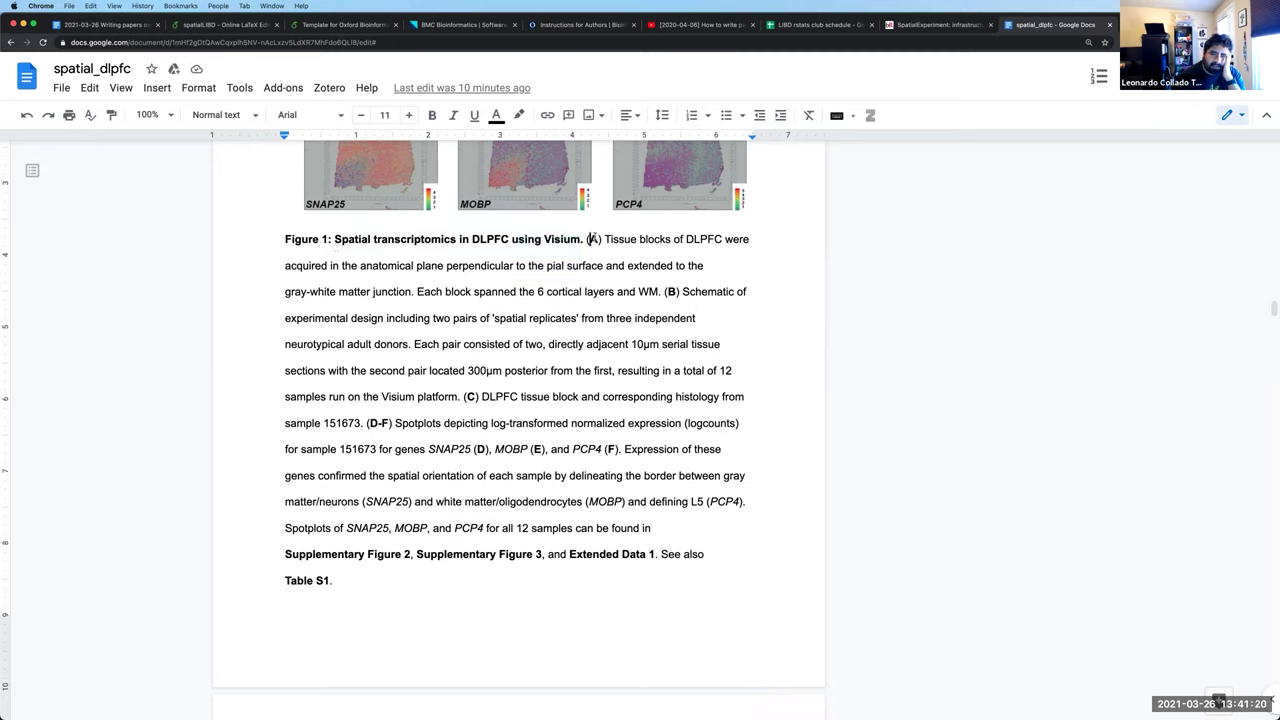
double_click(592, 240)
scroll(588, 348, "up", 2)
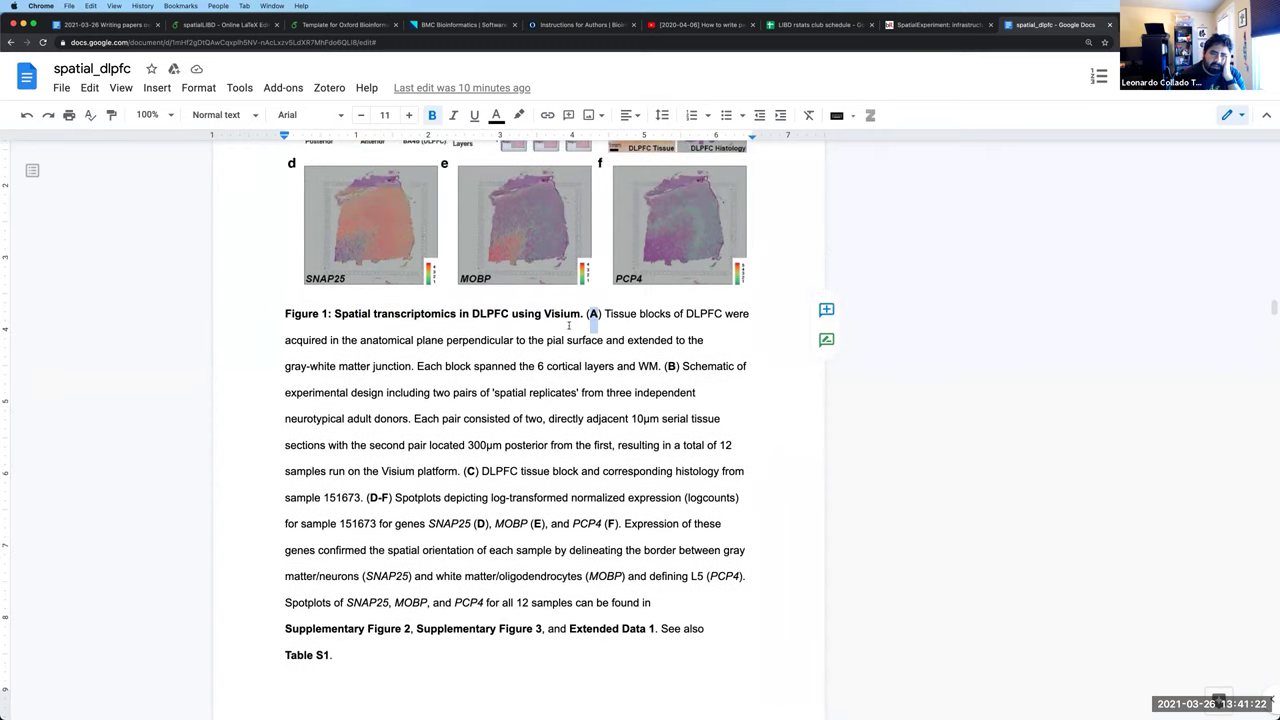
scroll(419, 243, "up", 1)
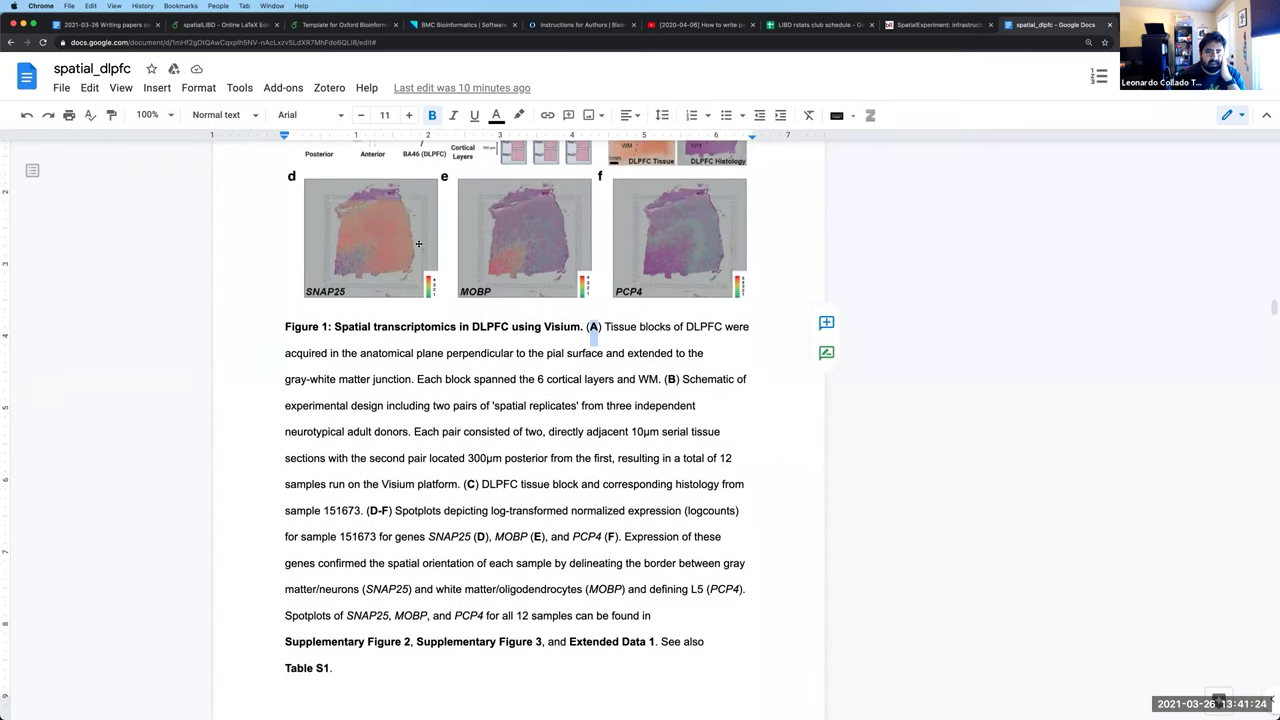
scroll(510, 340, "down", 3)
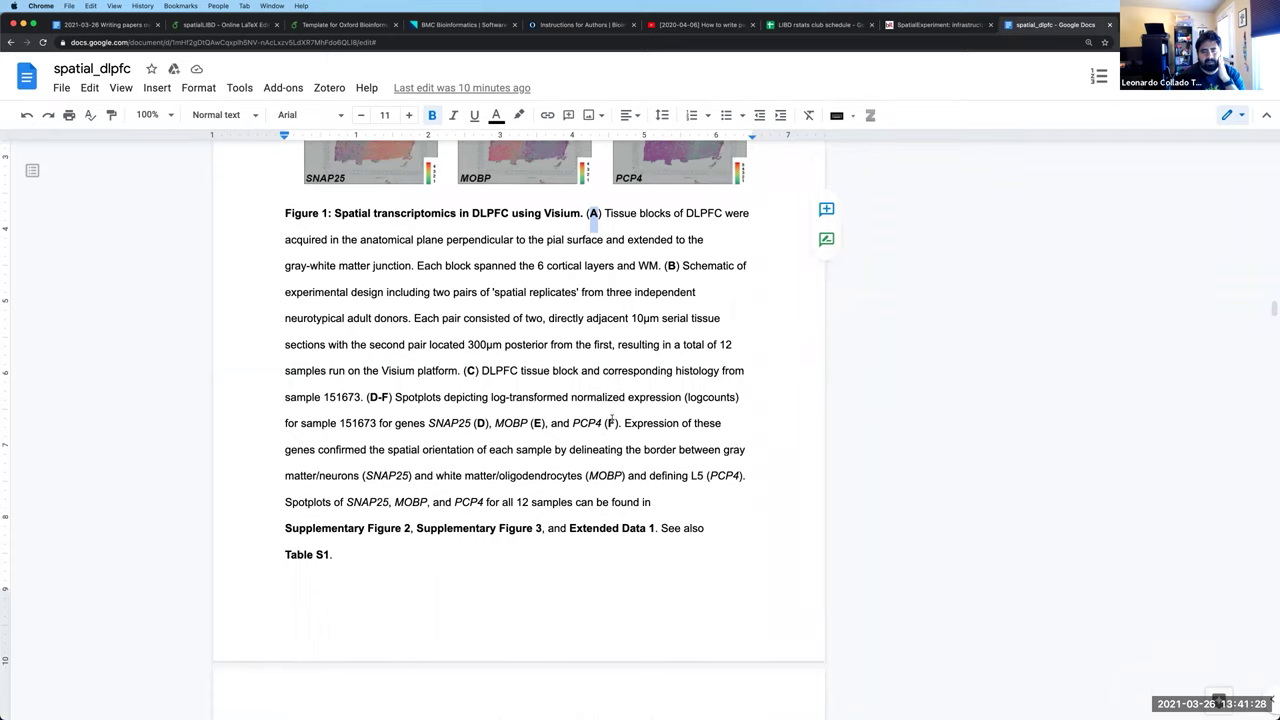
scroll(600, 378, "up", 1)
scroll(600, 378, "up", 1)
Highlight panel A's description in Figure 1's legend, from "Tissue blocks" to the mention of the cortical layers and WM
left_click(606, 238)
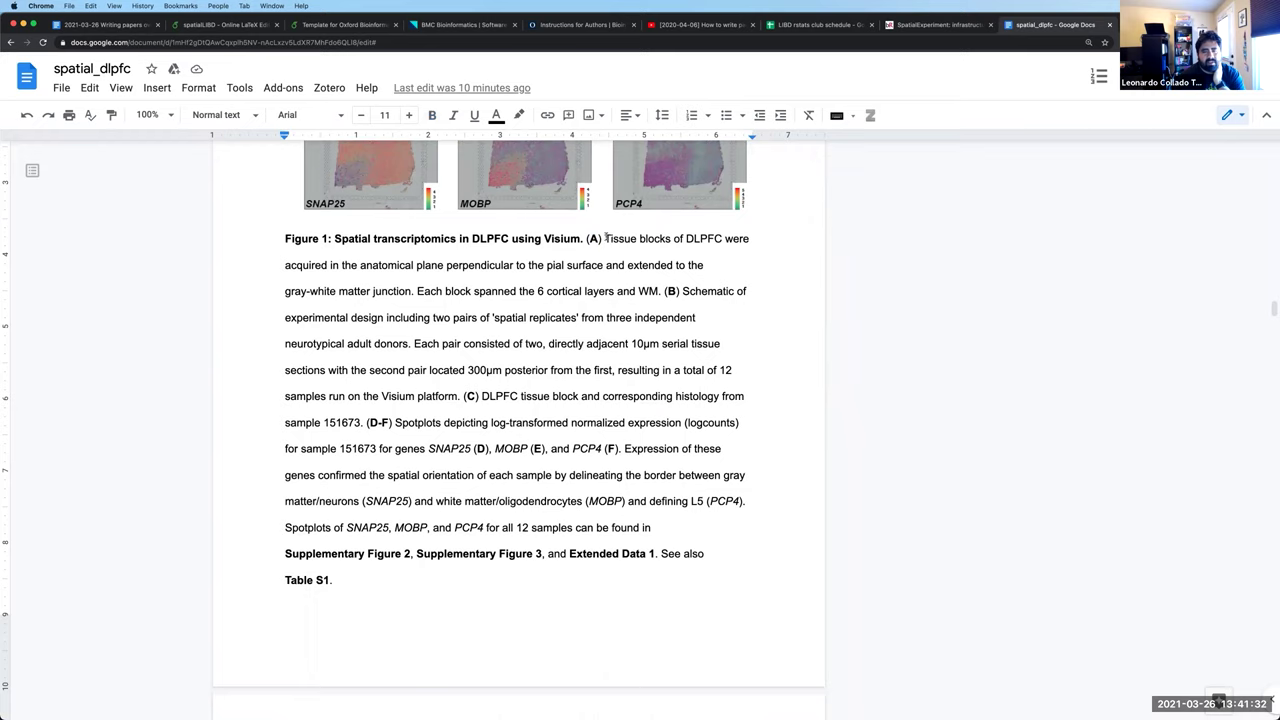
left_click_drag(606, 238, 655, 291)
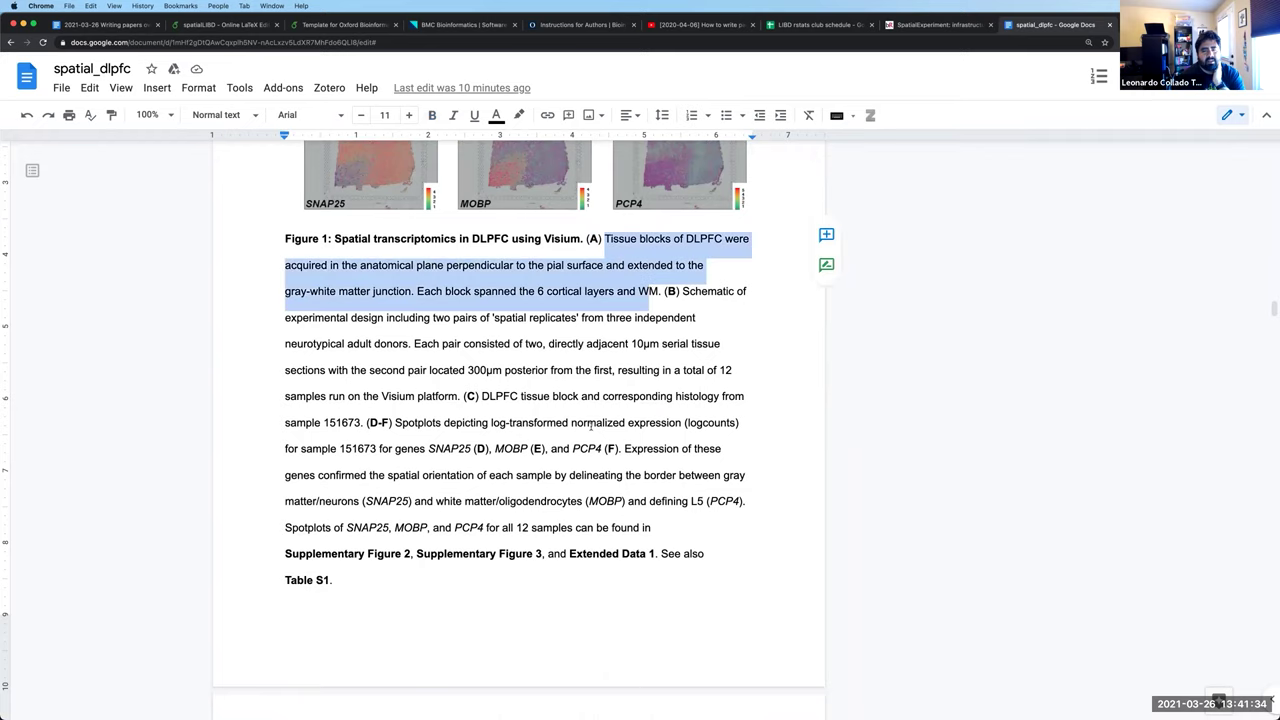
scroll(591, 425, "down", 1)
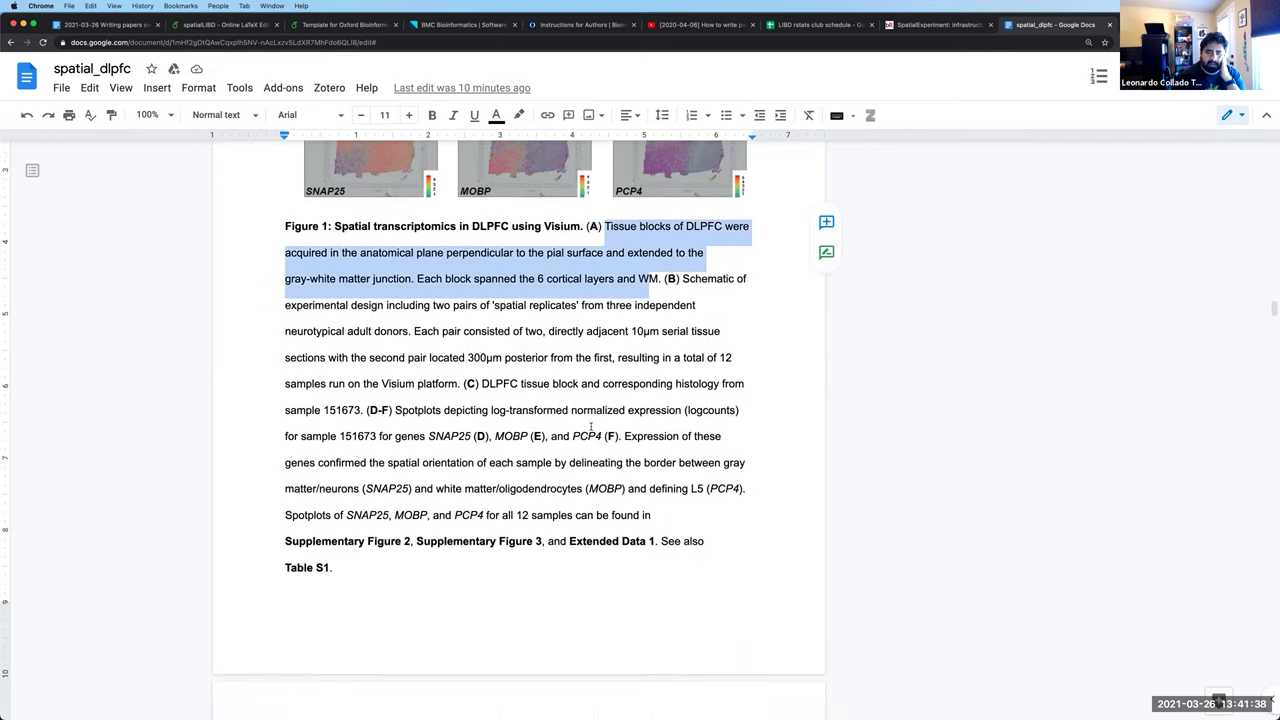
Look through the figures and legends following Figure 1, up to the ASD and SCZD heatmap panels
scroll(591, 427, "down", 2)
scroll(517, 363, "down", 5)
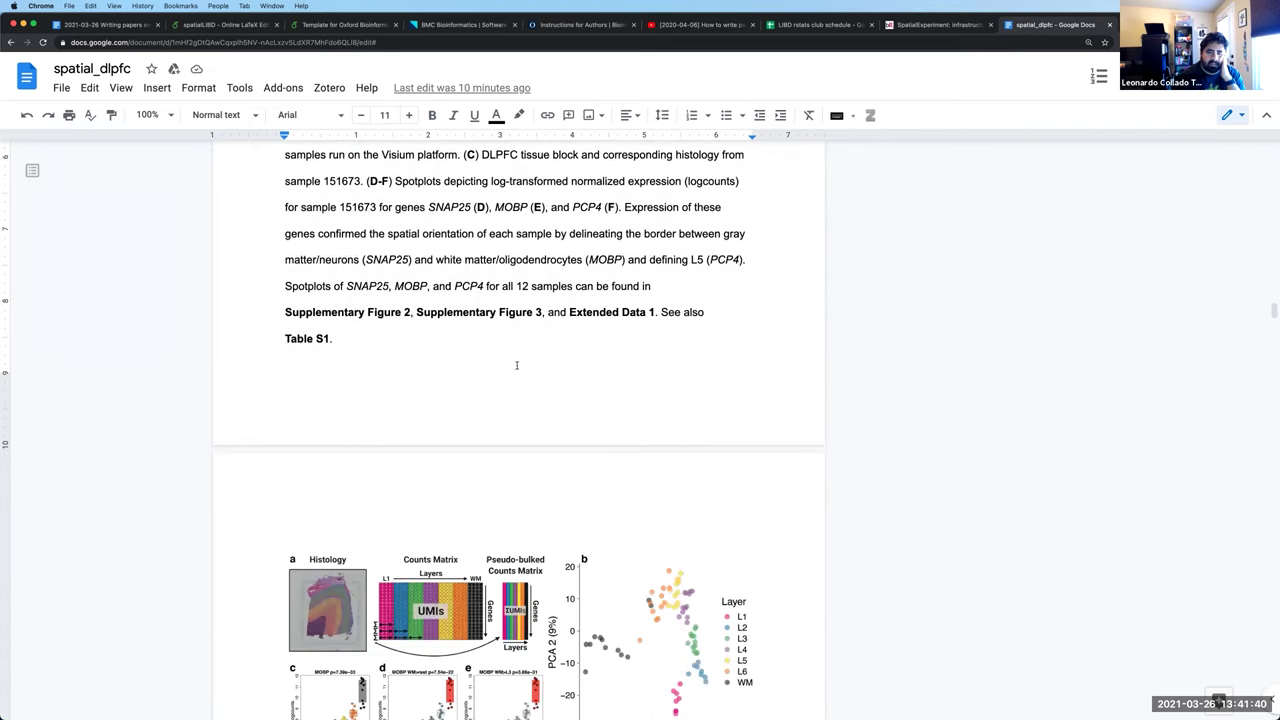
scroll(517, 366, "up", 3)
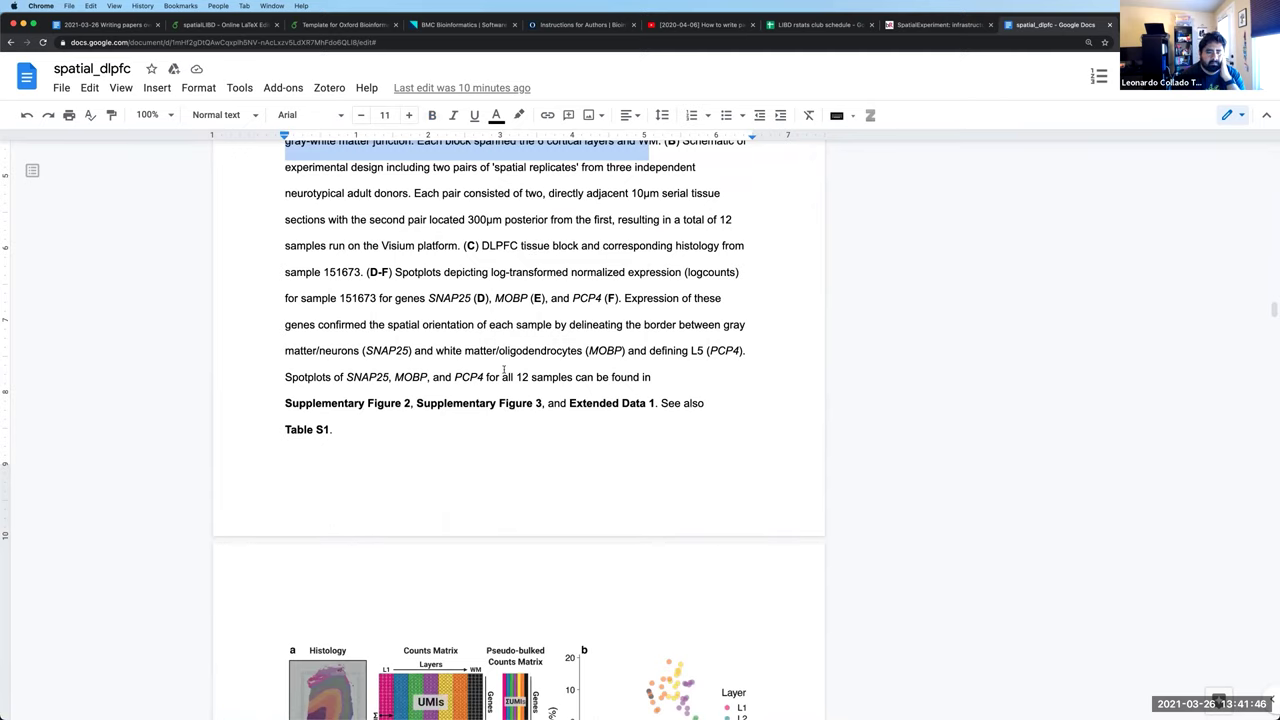
scroll(504, 373, "down", 5)
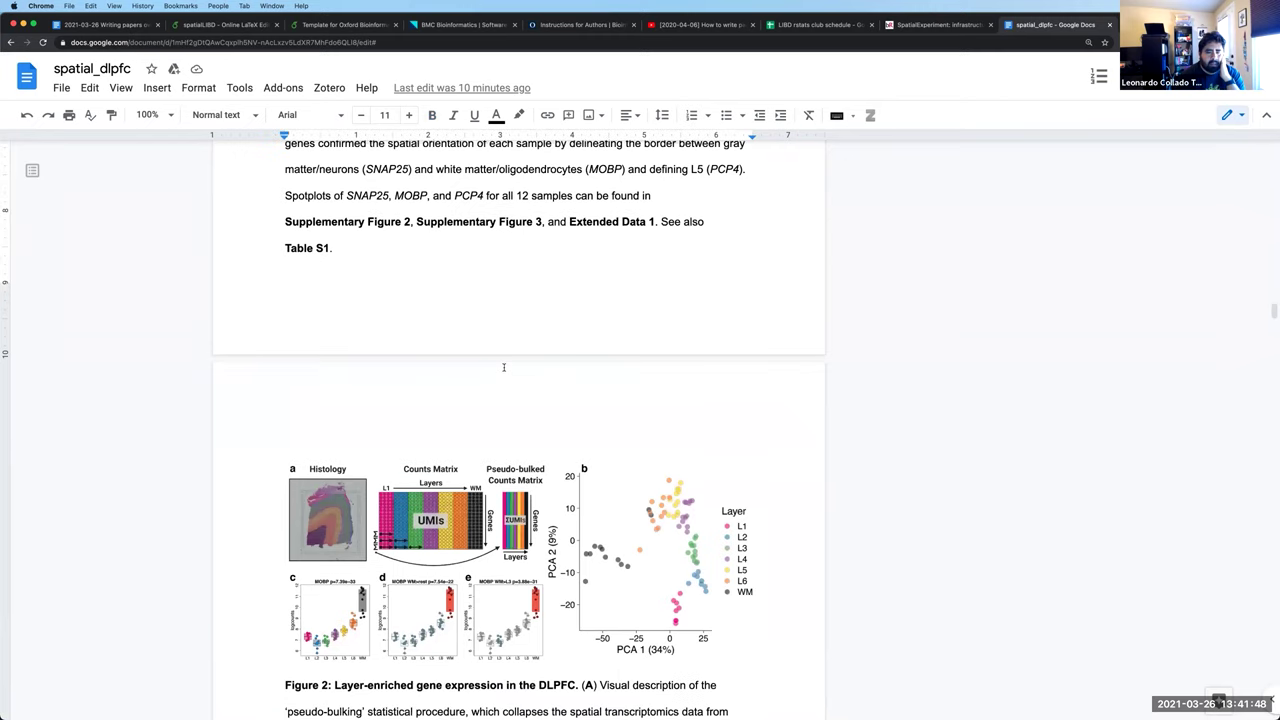
scroll(504, 367, "down", 20)
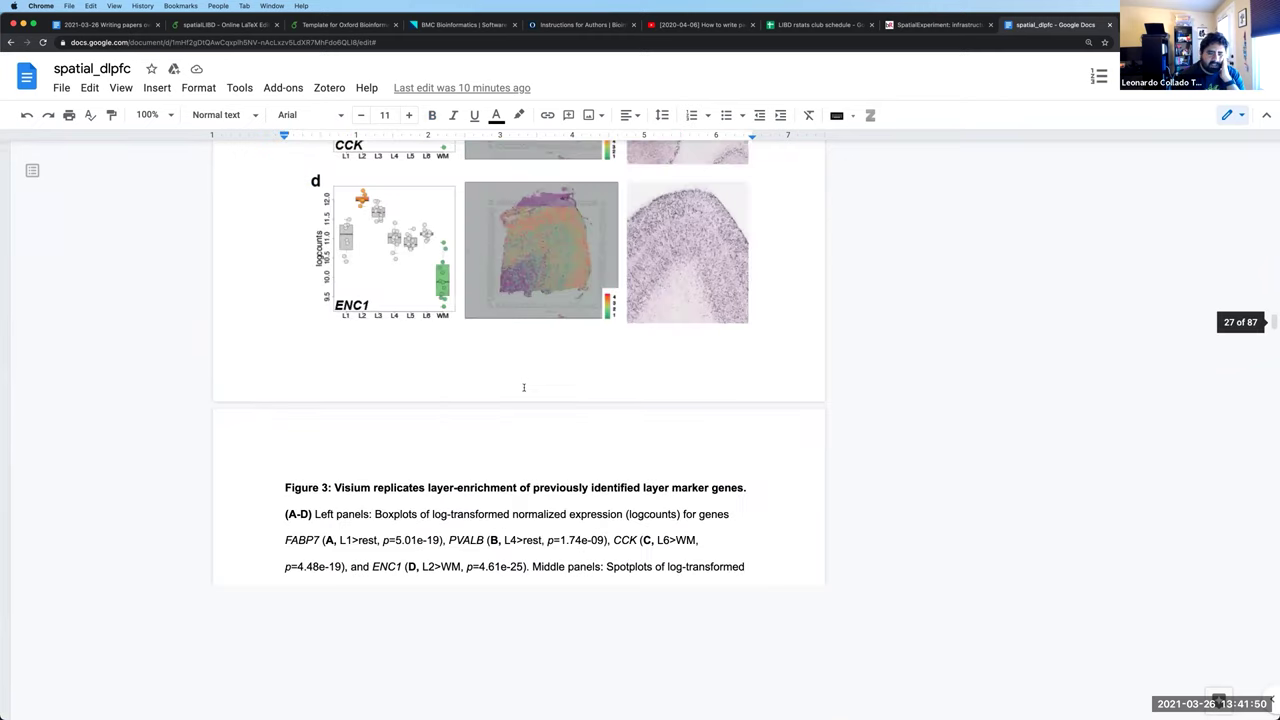
scroll(523, 387, "down", 10)
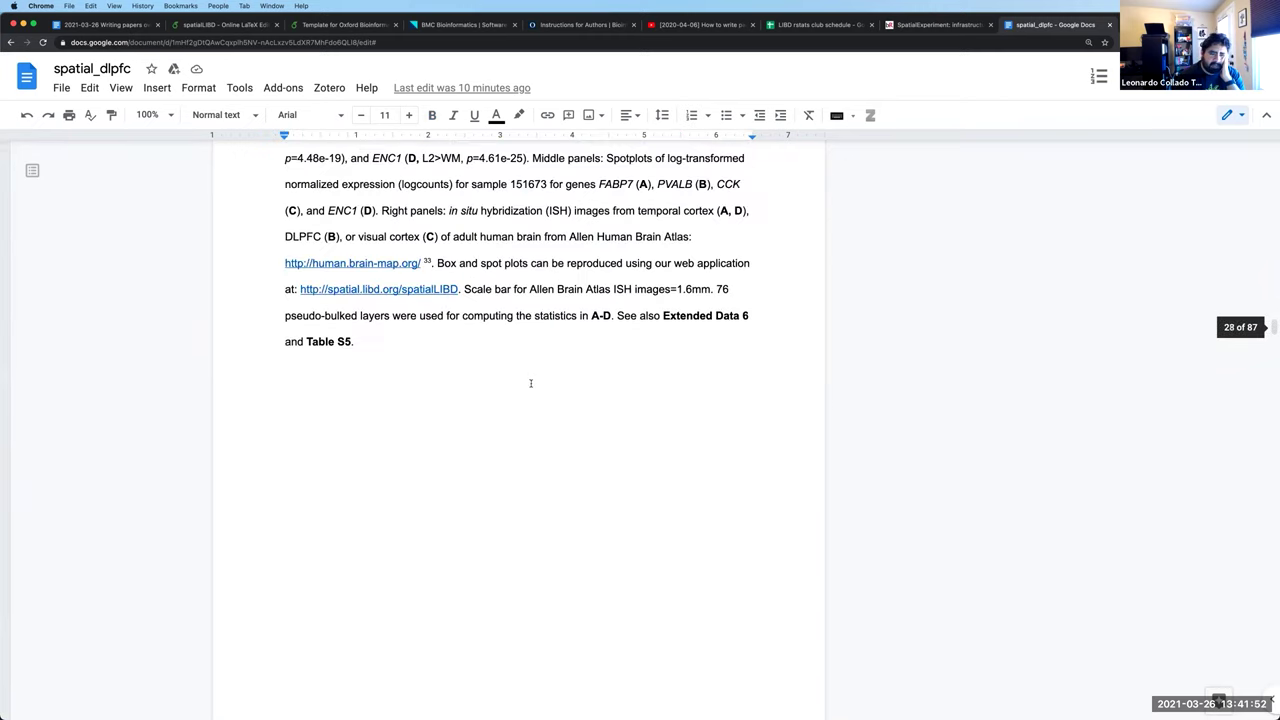
scroll(522, 389, "down", 20)
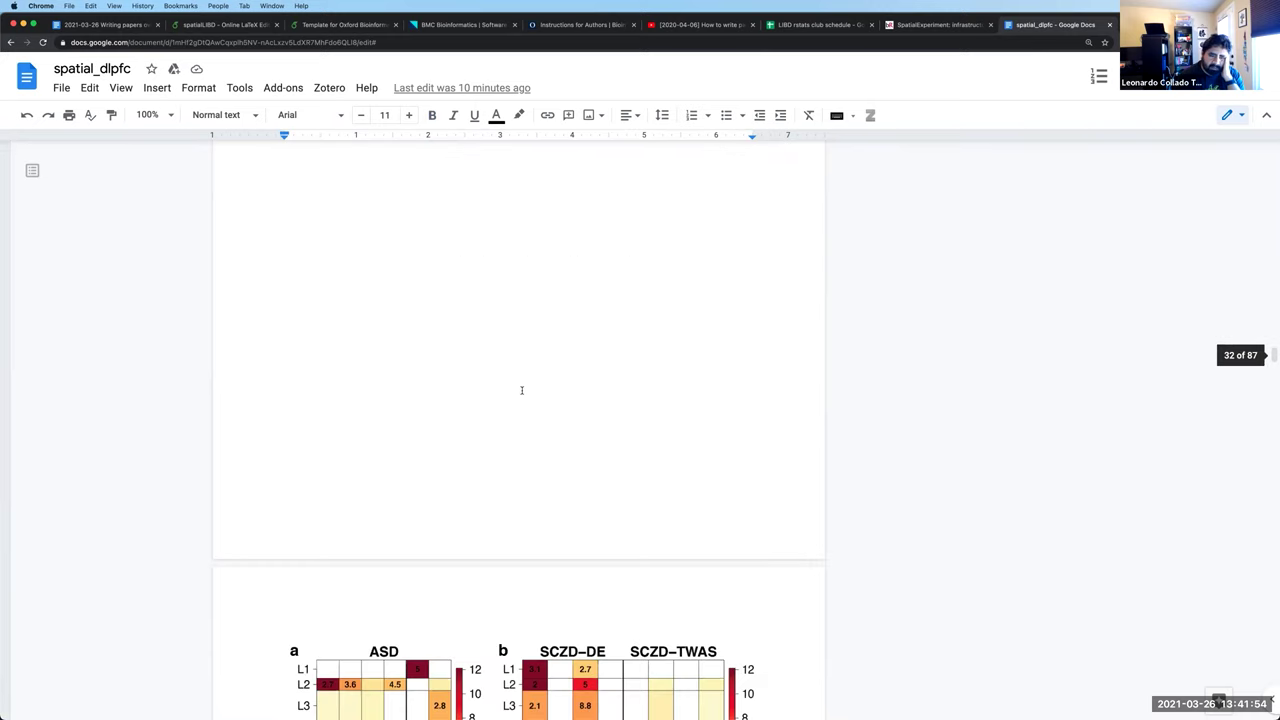
scroll(521, 390, "down", 2)
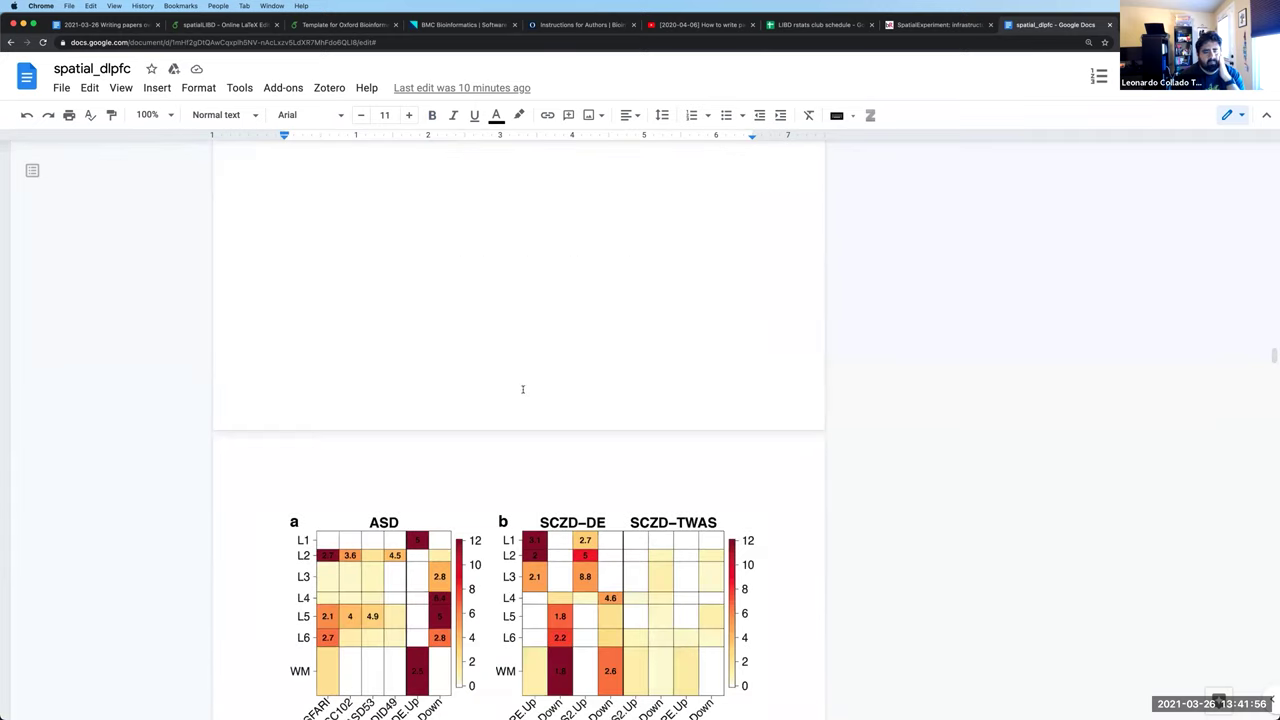
Highlight the Methods headings "CONTACT FOR REAGENT AND RESOURCE SHARING" and "EXPERIMENTAL MODEL AND SUBJECT DETAILS"
scroll(521, 390, "down", 15)
scroll(522, 390, "down", 20)
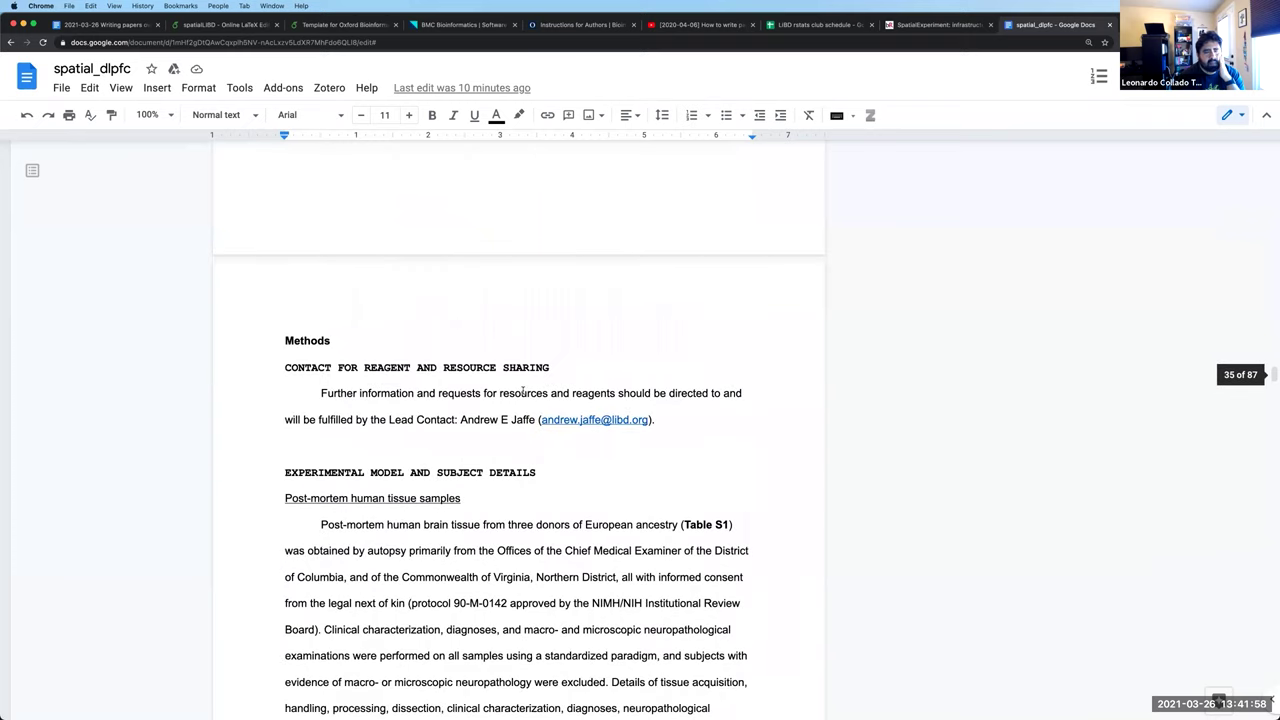
scroll(522, 392, "down", 5)
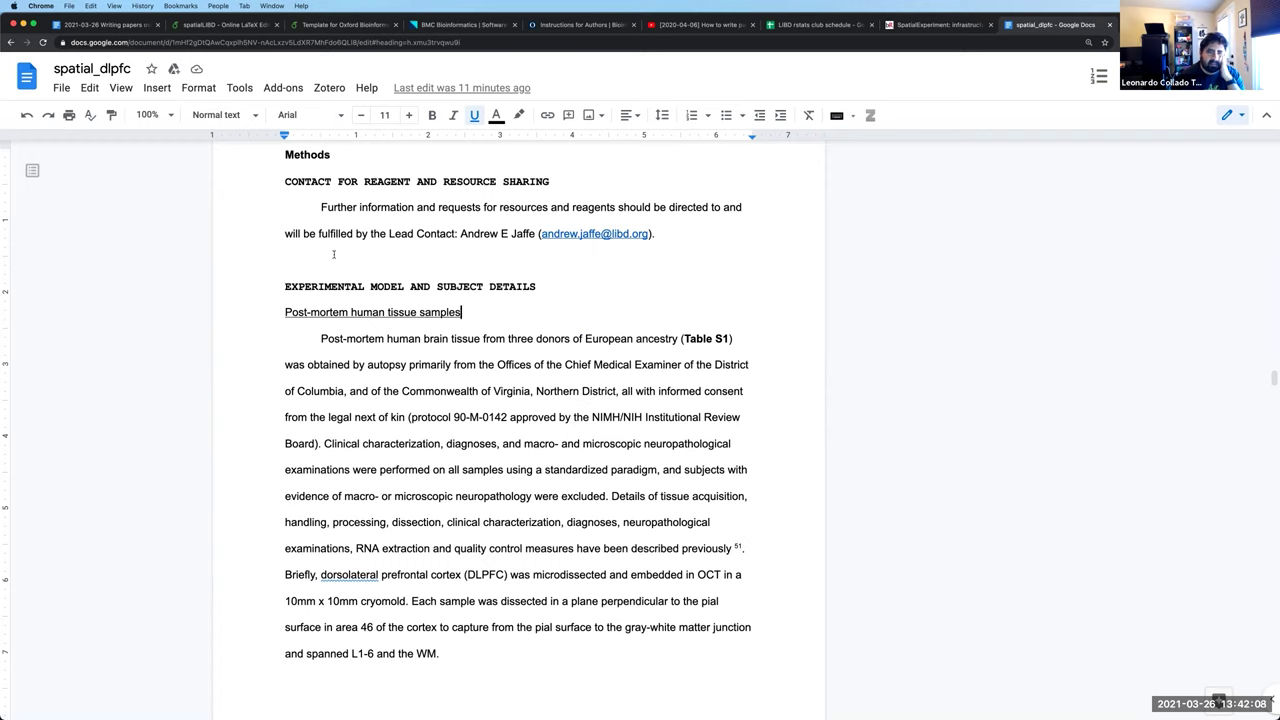
left_click(459, 183)
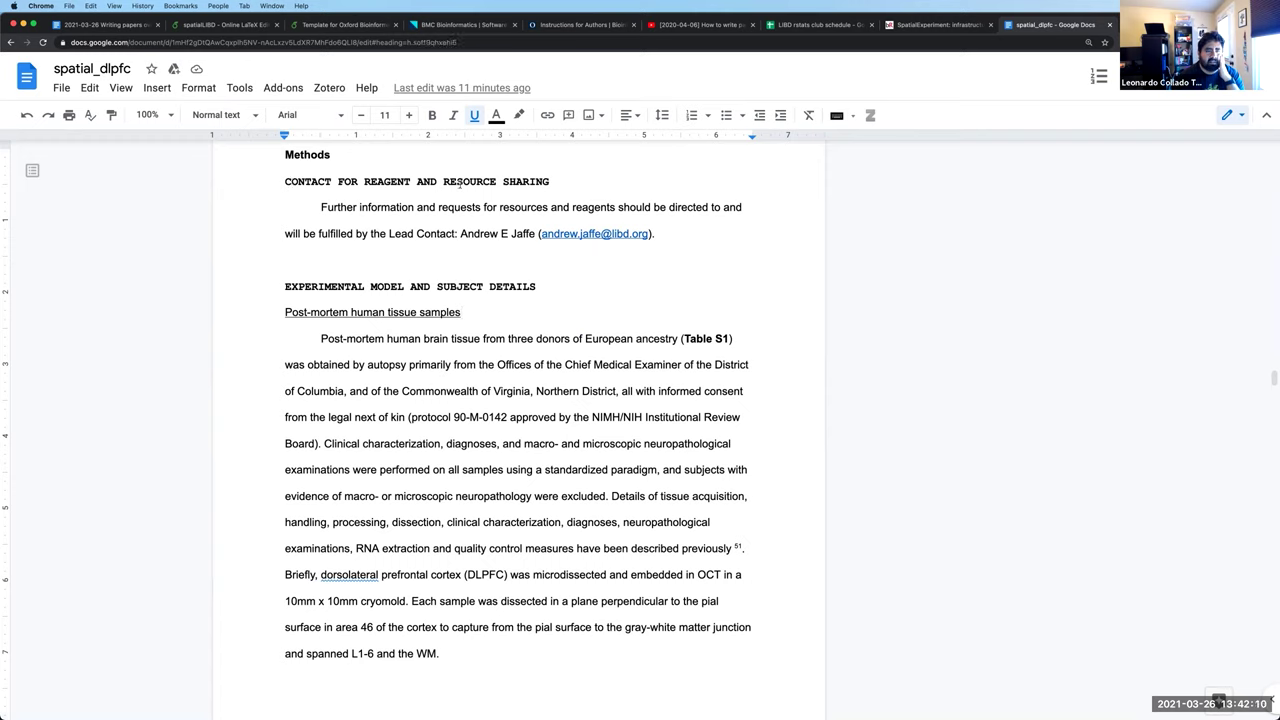
left_click(290, 181, "shift")
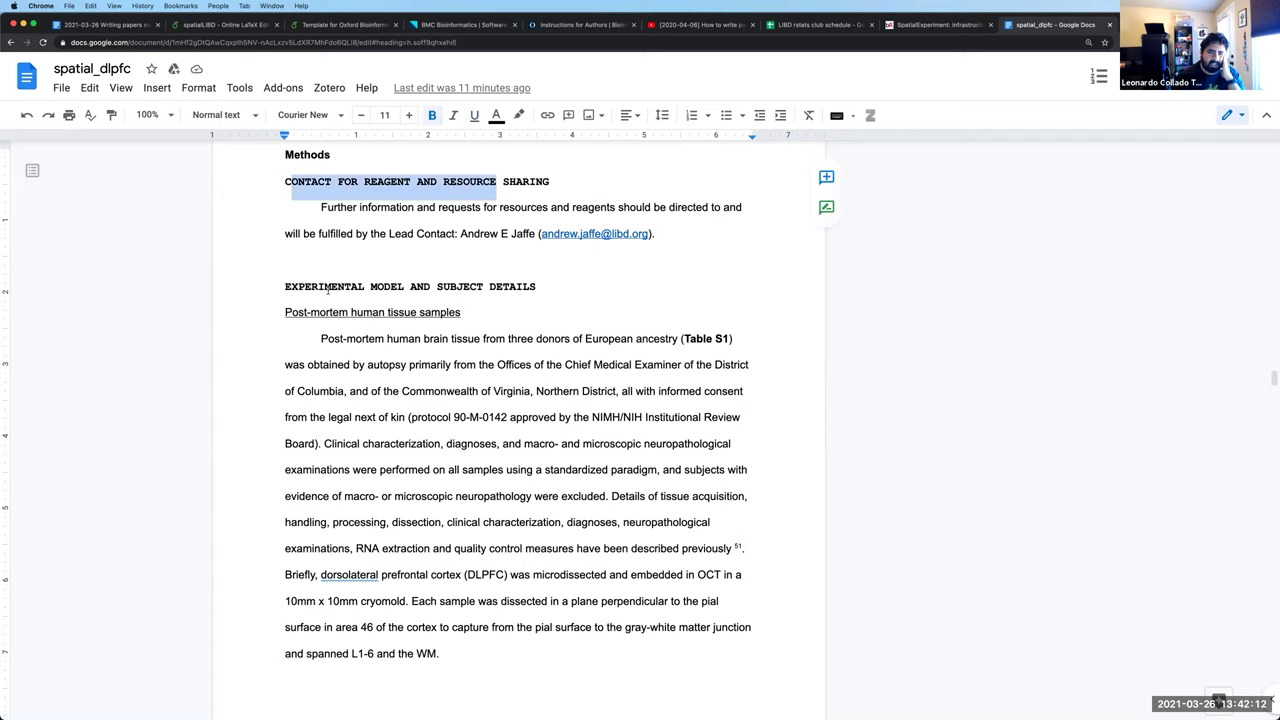
left_click(304, 287)
left_click(524, 287, "shift")
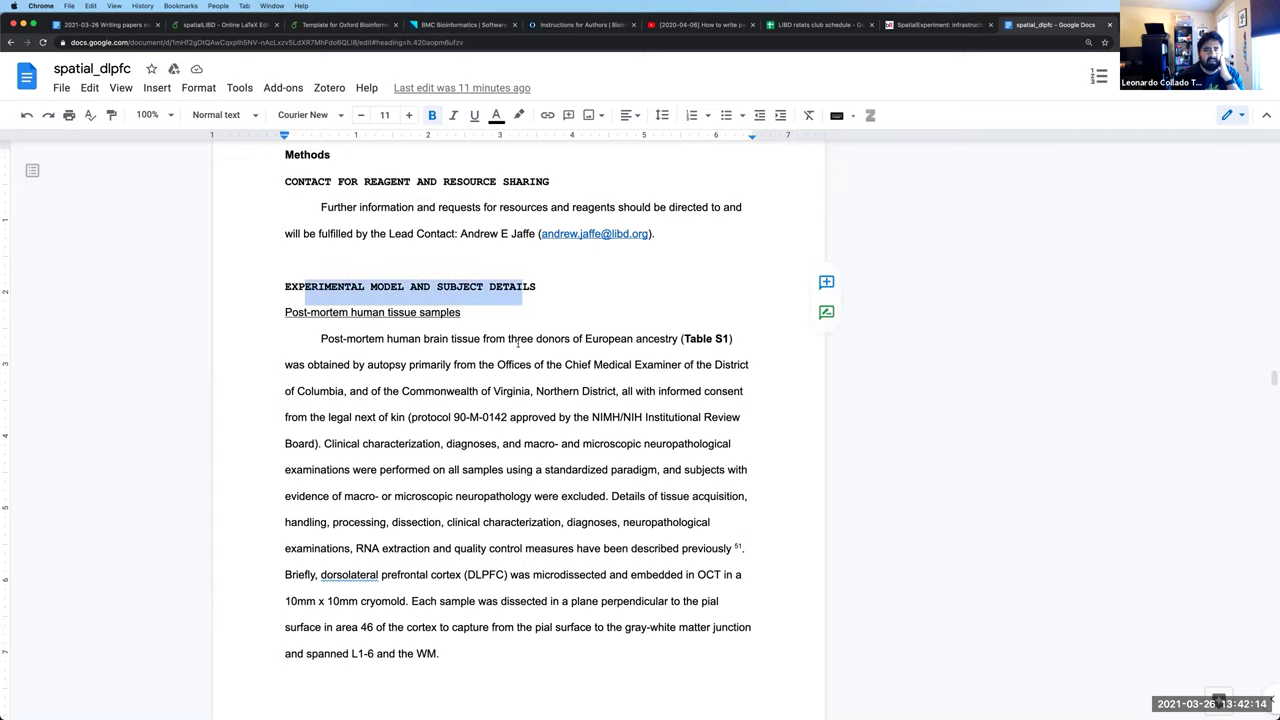
Highlight the "METHOD DETAILS" heading and read through its "Tissue processing and Visium data generation" section
scroll(518, 342, "down", 1)
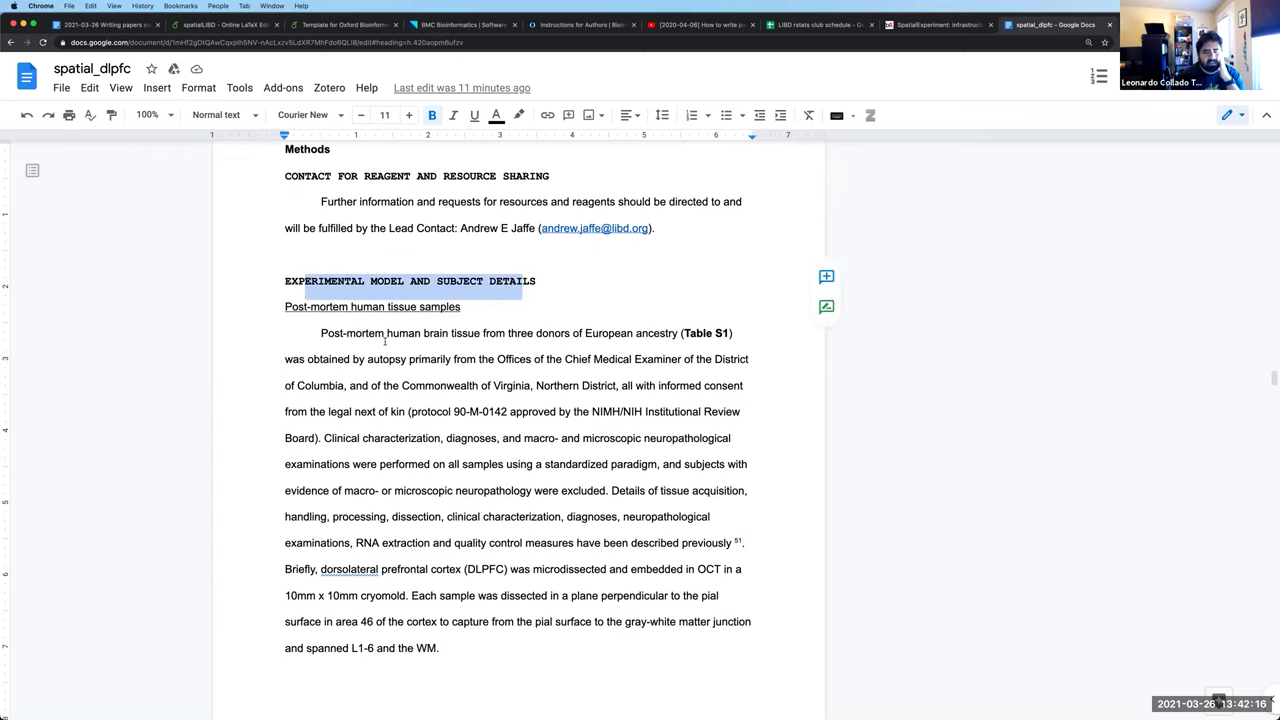
scroll(385, 342, "down", 5)
scroll(362, 356, "down", 5)
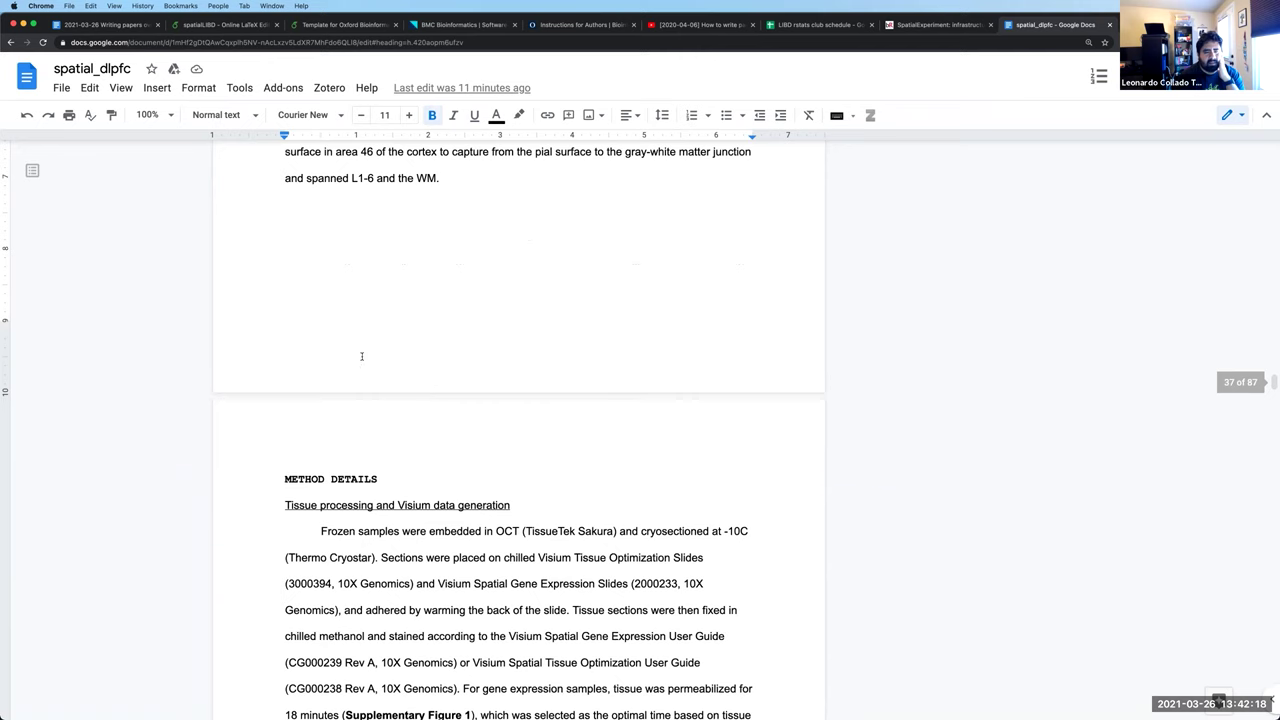
scroll(362, 356, "down", 3)
triple_click(310, 342)
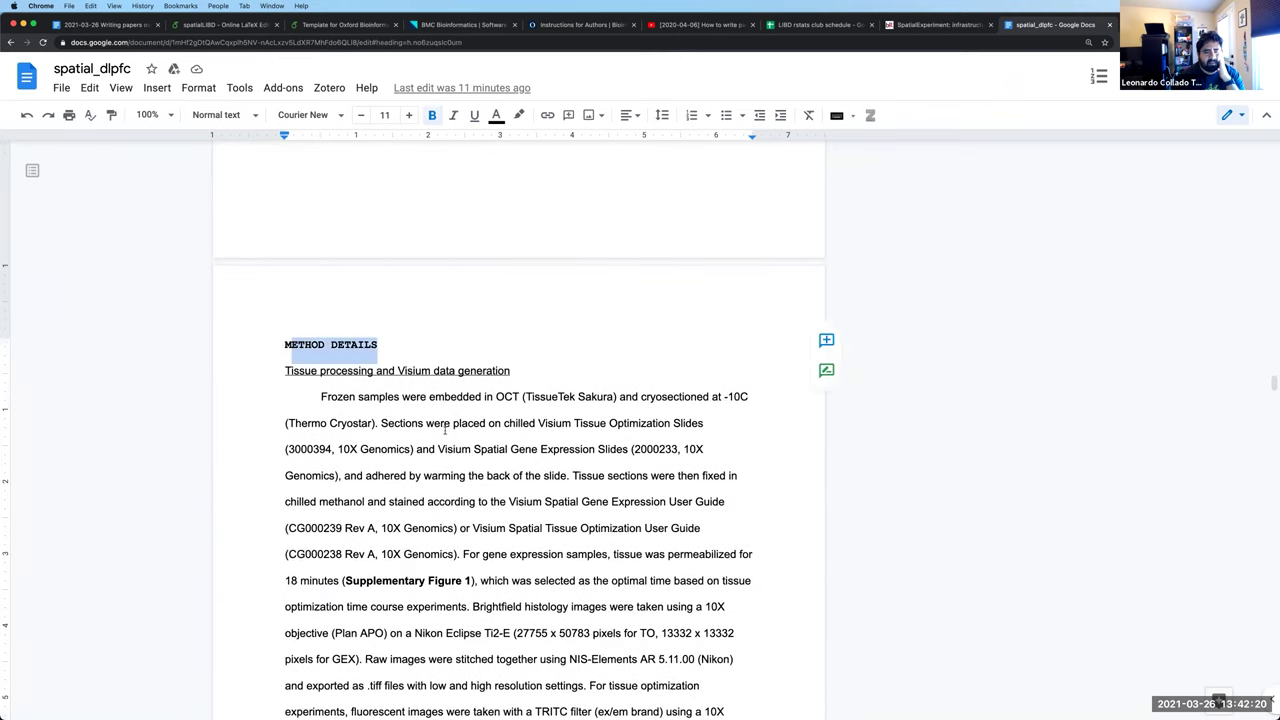
scroll(445, 428, "down", 4)
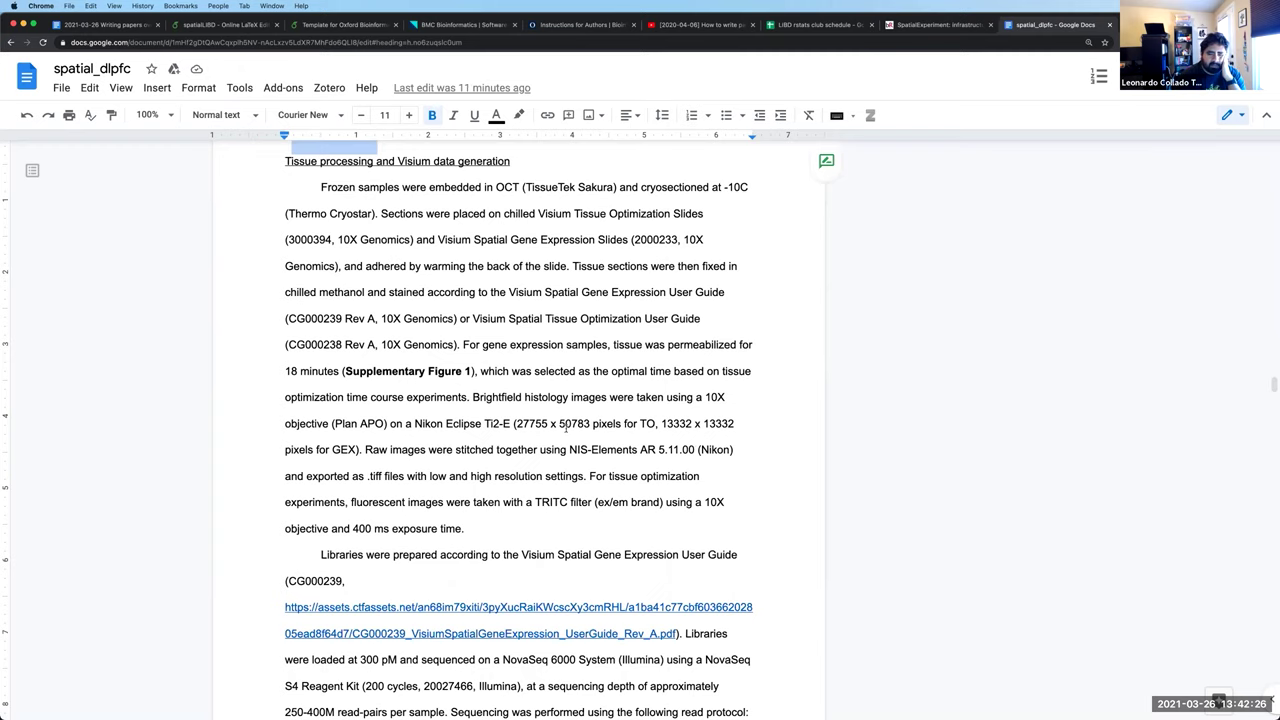
scroll(565, 425, "down", 2)
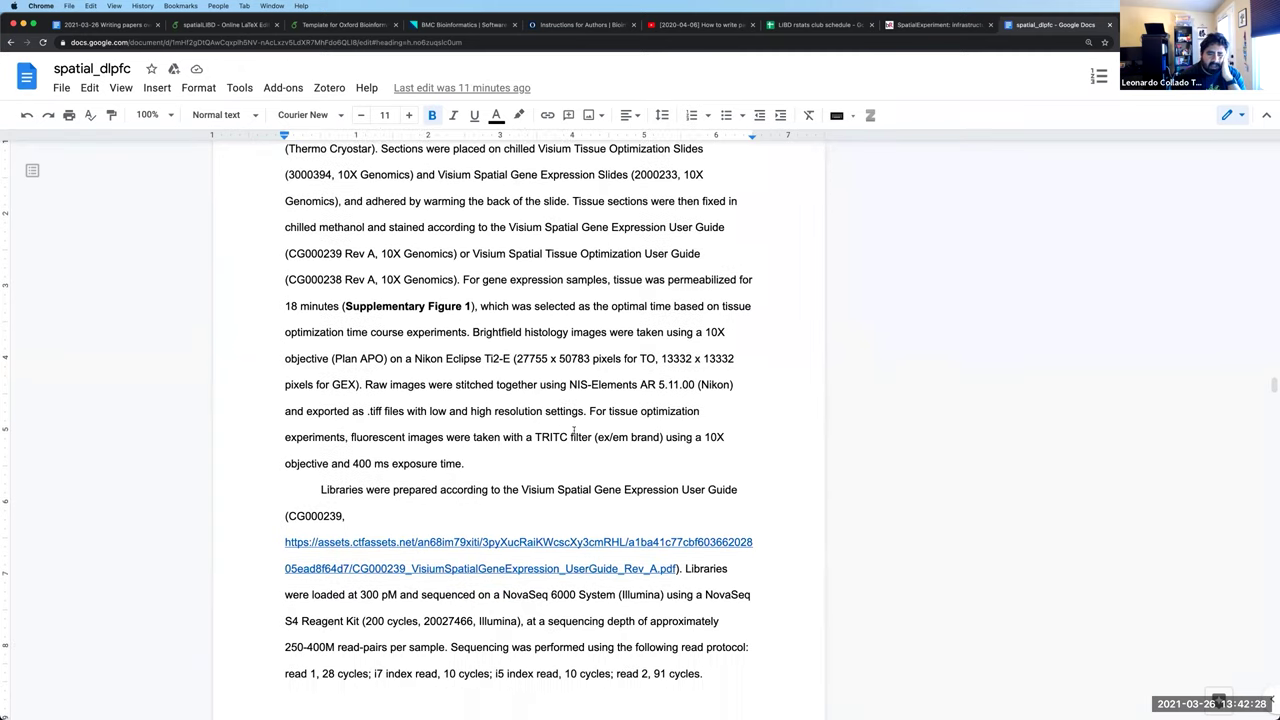
scroll(573, 433, "down", 2)
scroll(573, 427, "down", 1)
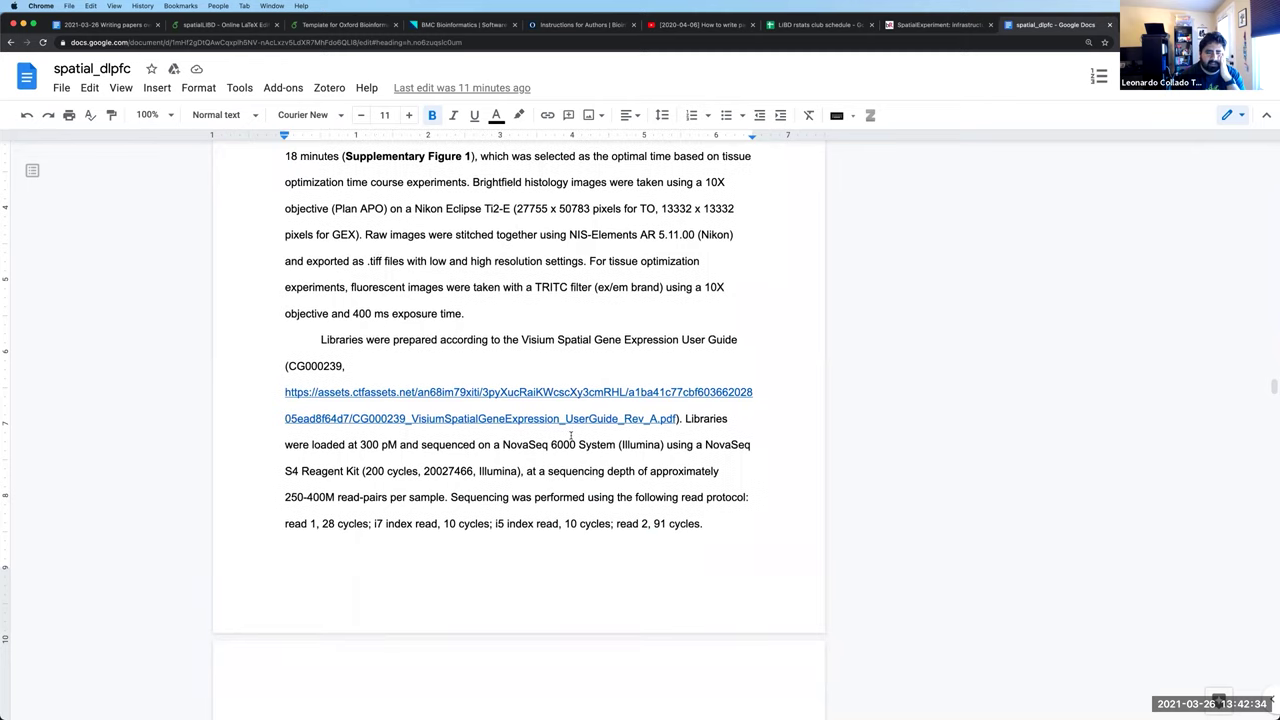
scroll(572, 436, "down", 1)
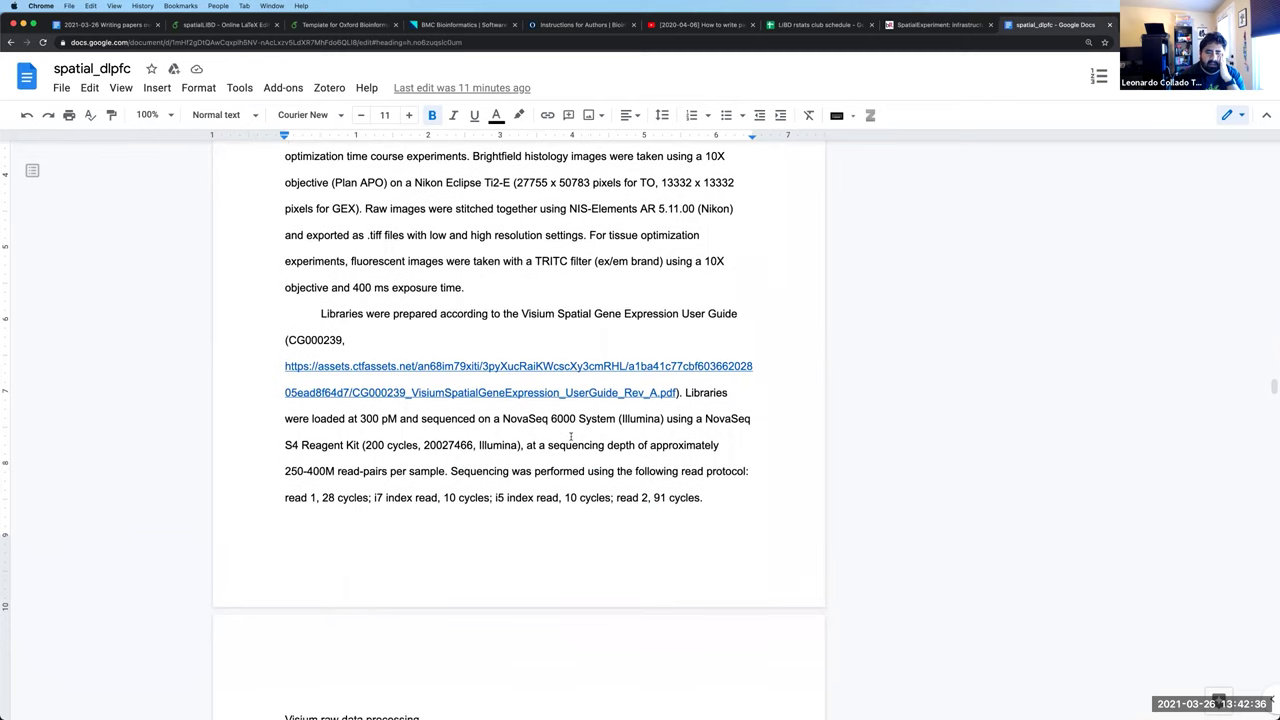
Highlight the STAR version v.2.5.1b and the Space Ranger version 1.0.0 in the "Visium raw data processing" section
scroll(572, 436, "down", 6)
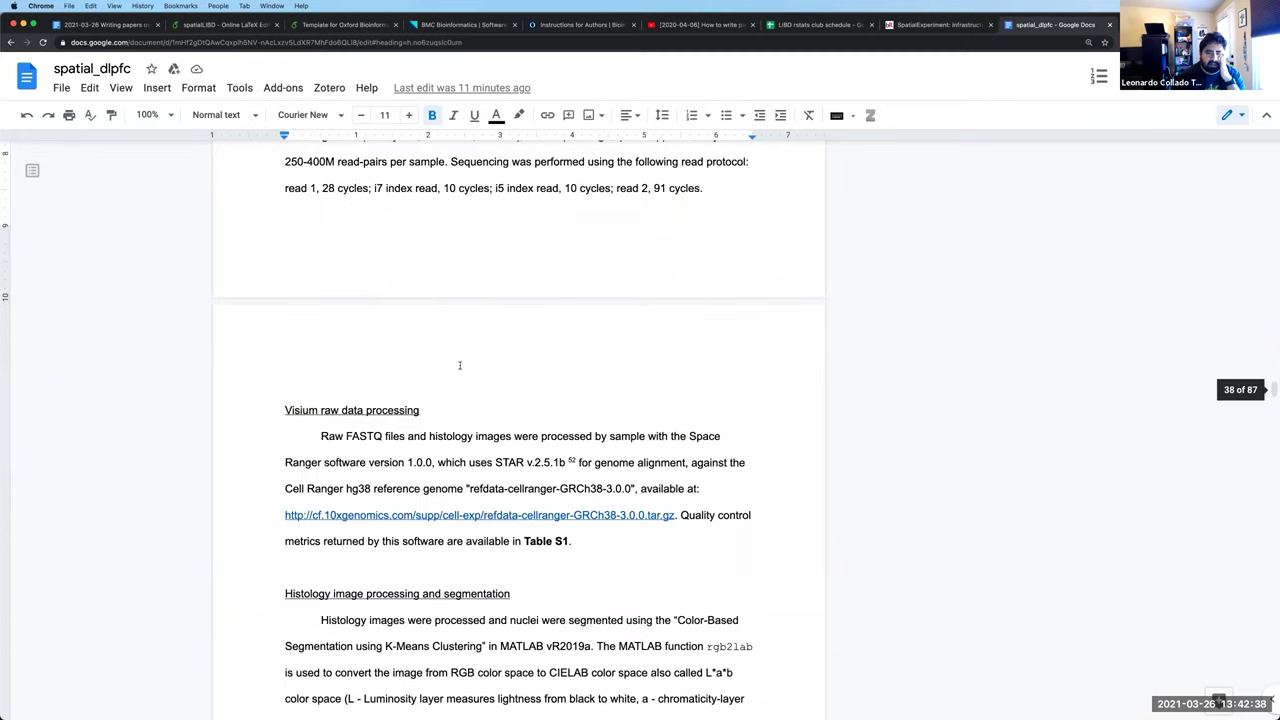
scroll(460, 365, "down", 2)
left_click_drag(526, 397, 566, 398)
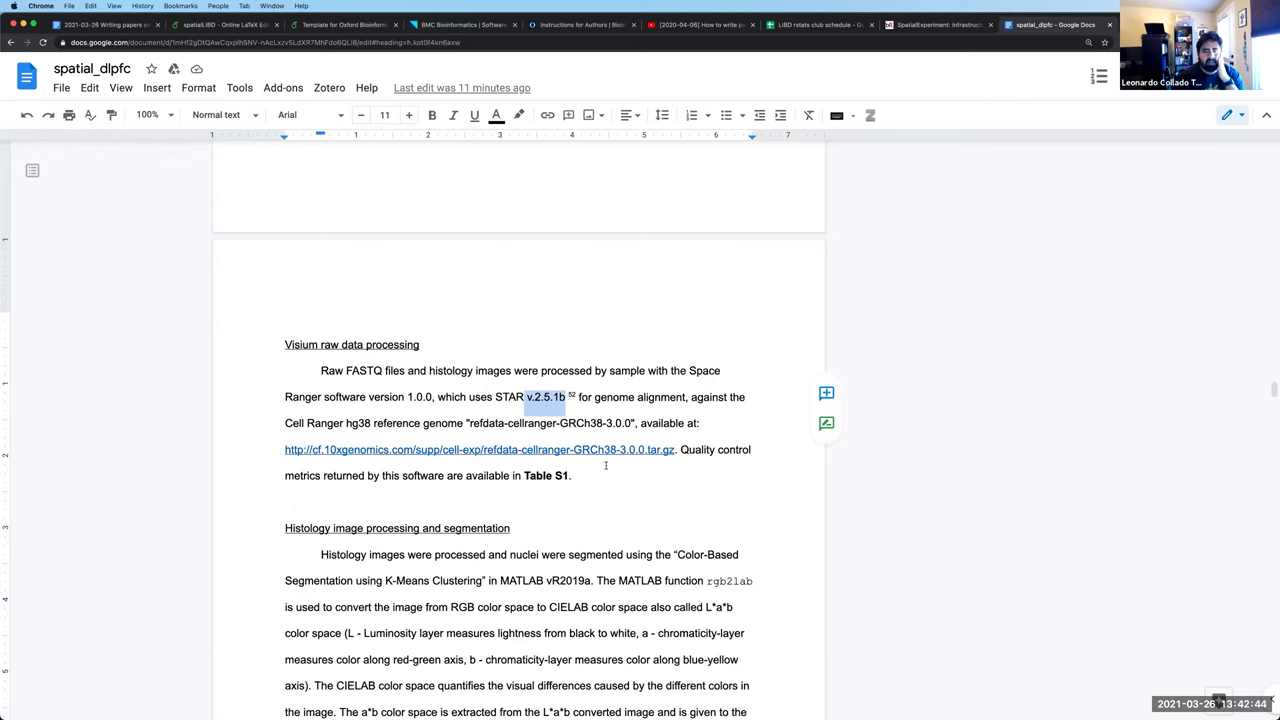
scroll(409, 344, "down", 1)
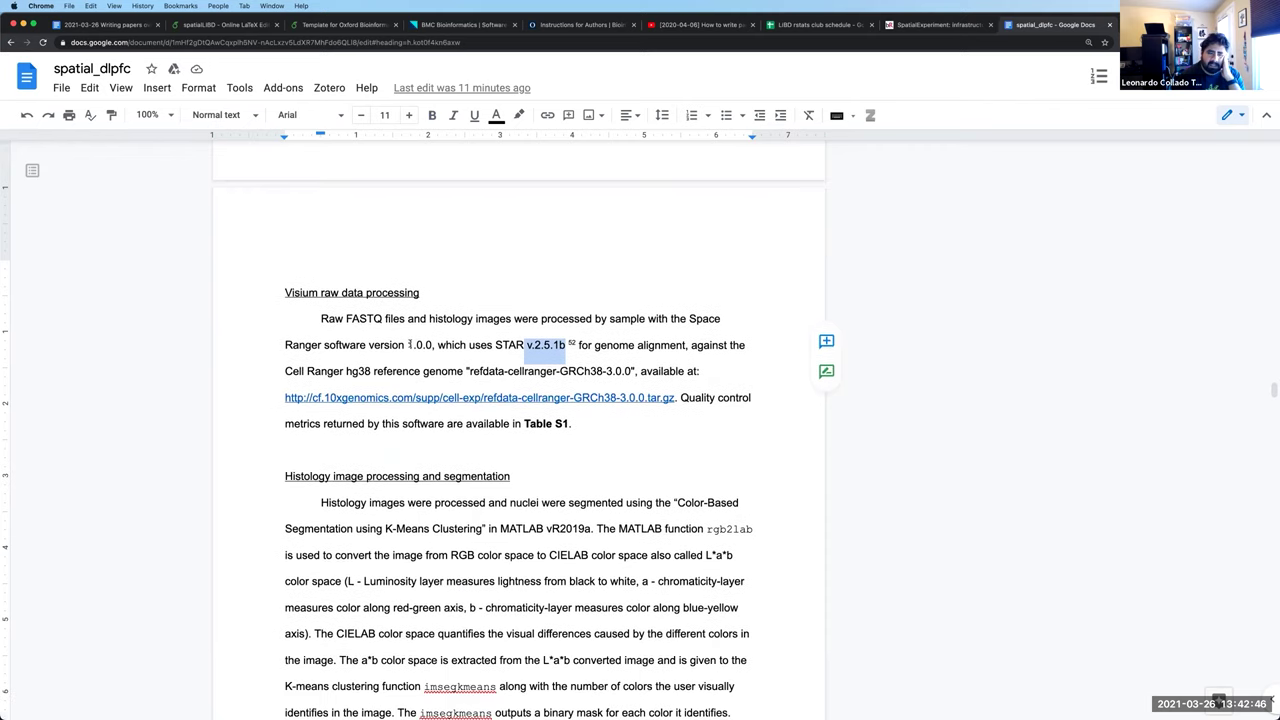
double_click(428, 344)
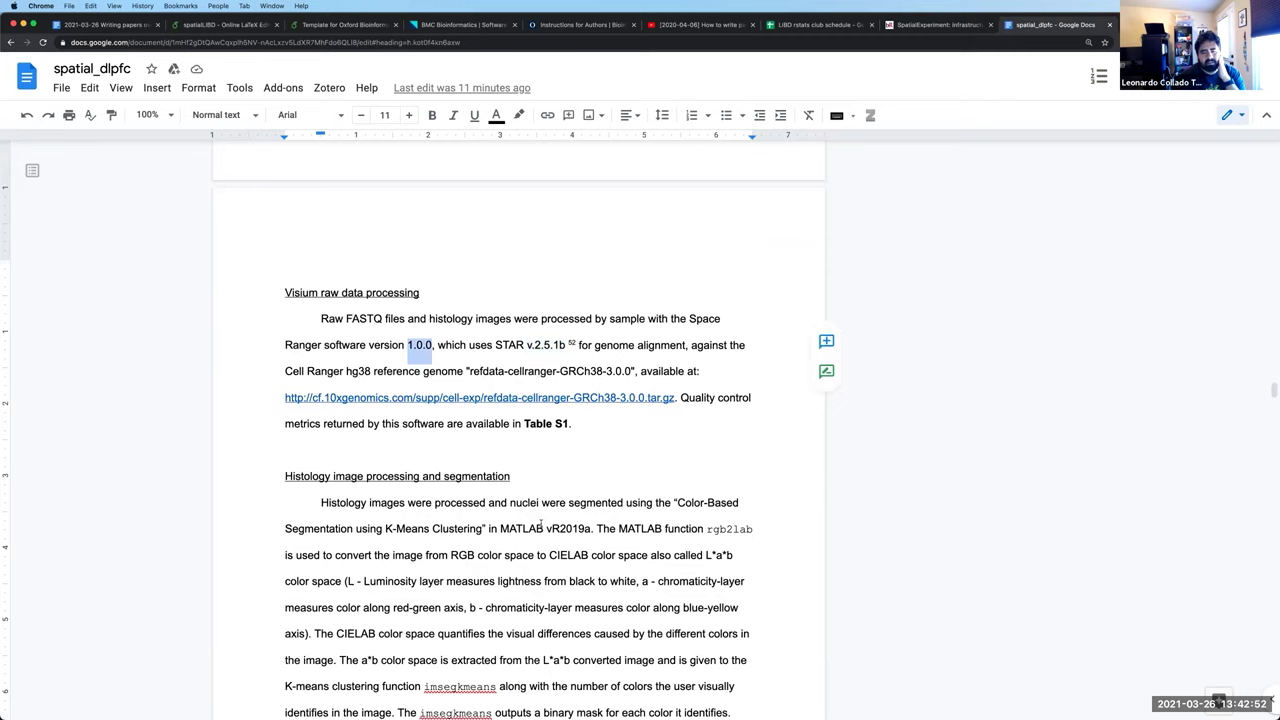
Skim the "Histology image processing and segmentation" section and highlight the software name "STAR" in the raw data processing paragraph above
scroll(532, 517, "down", 3)
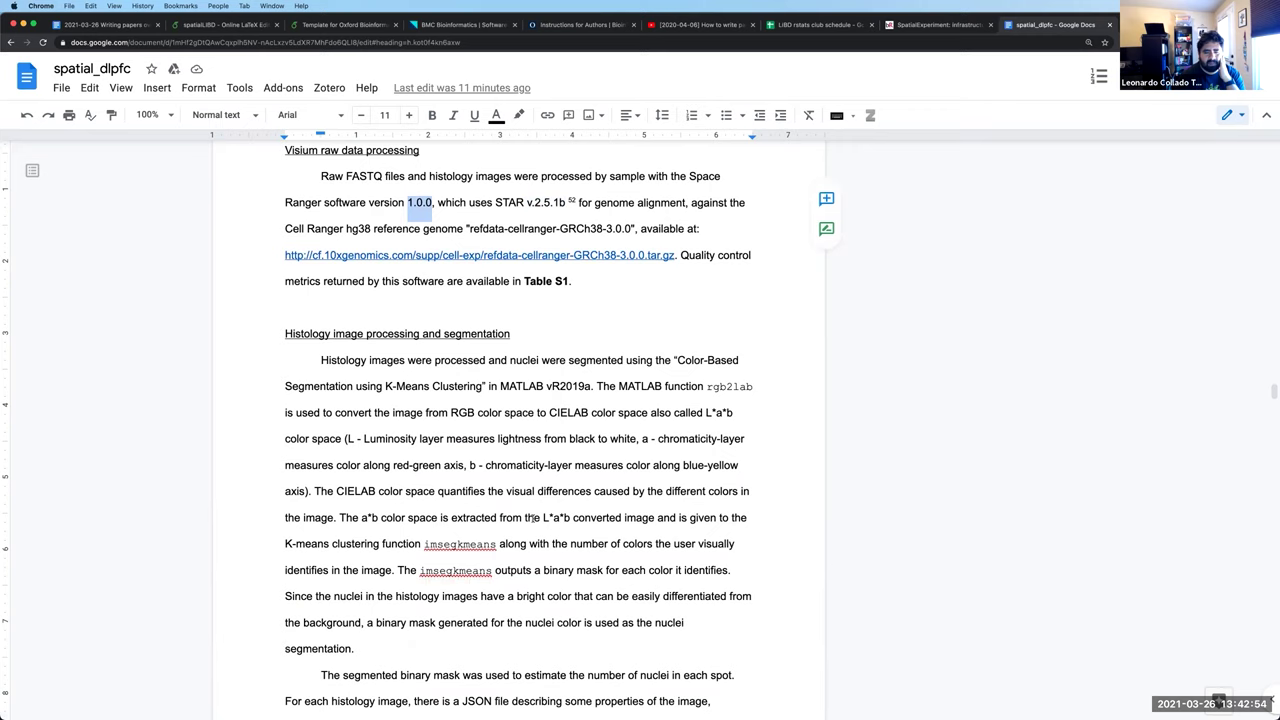
scroll(532, 517, "down", 1)
scroll(532, 517, "down", 3)
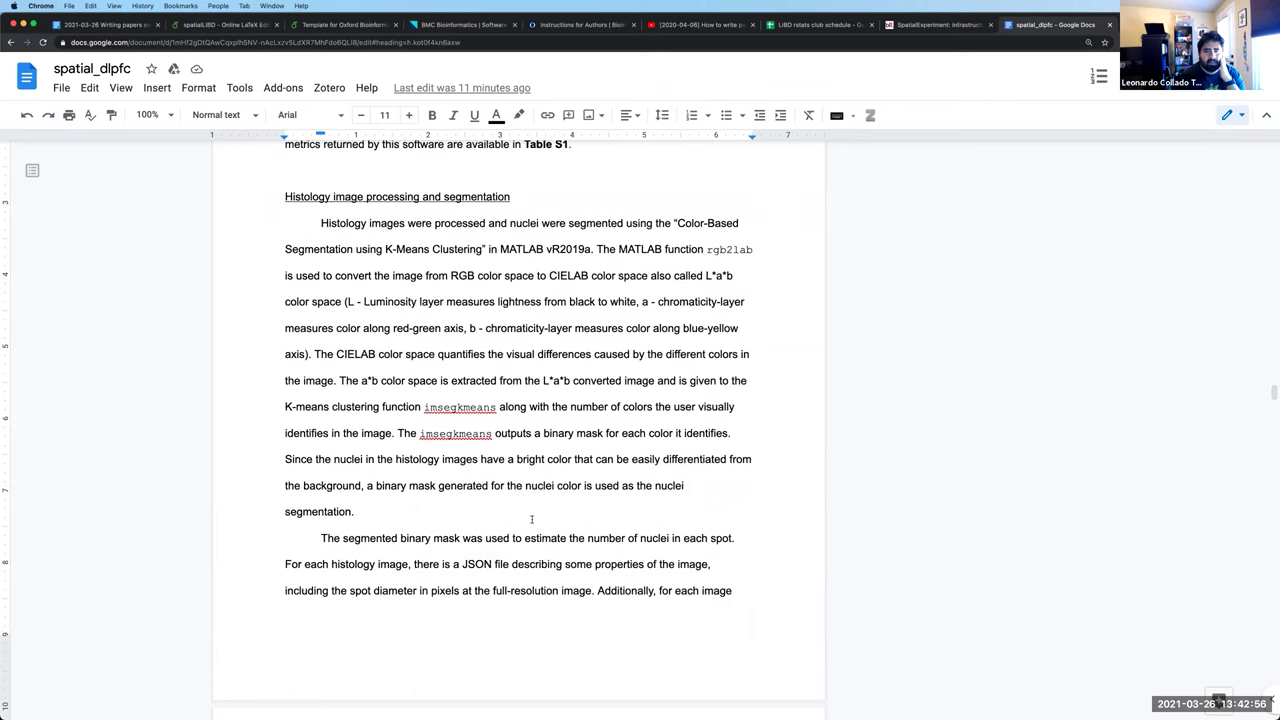
scroll(532, 519, "up", 3)
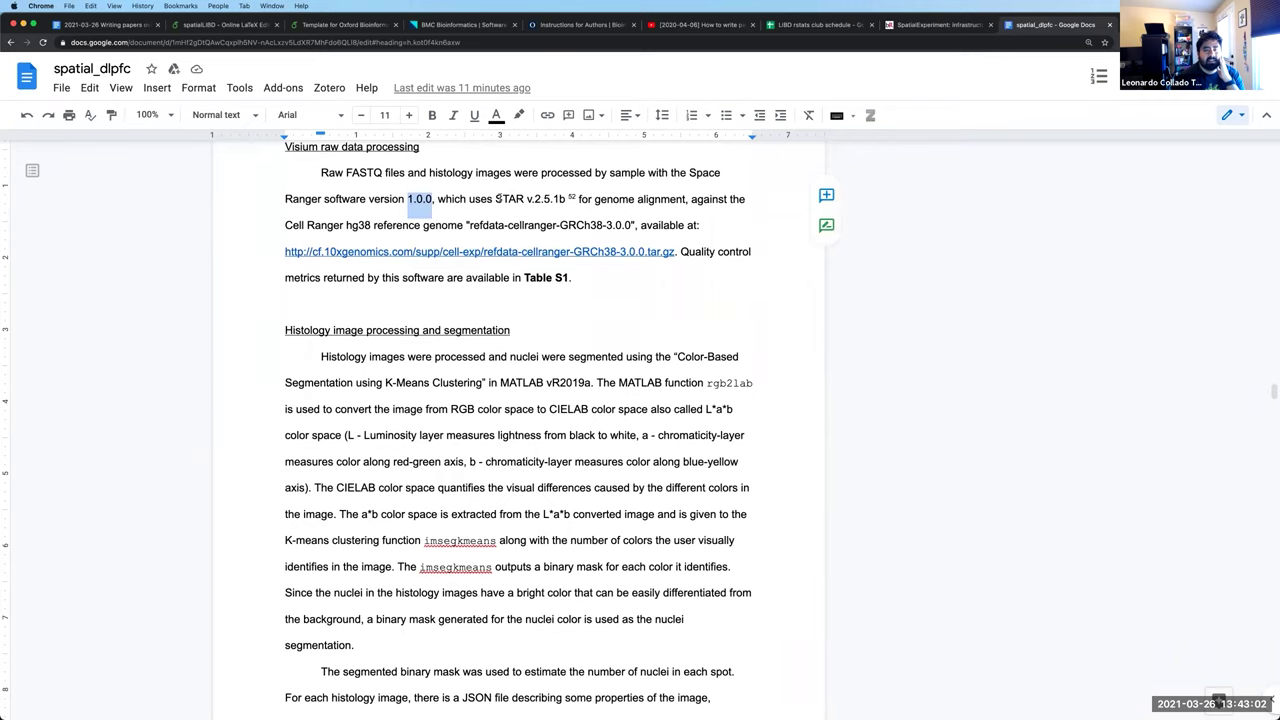
double_click(496, 198)
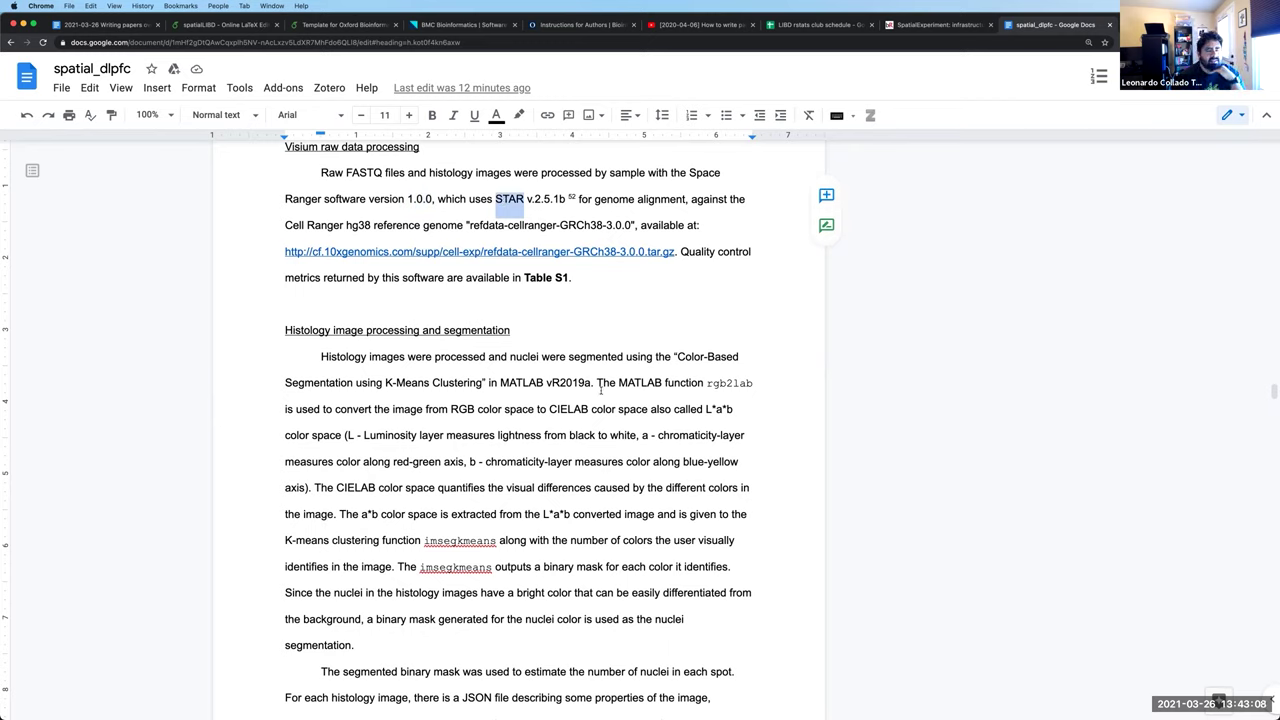
Highlight the MATLAB function name rgb2lab in the histology section and compare its font with the surrounding text
scroll(582, 388, "down", 3)
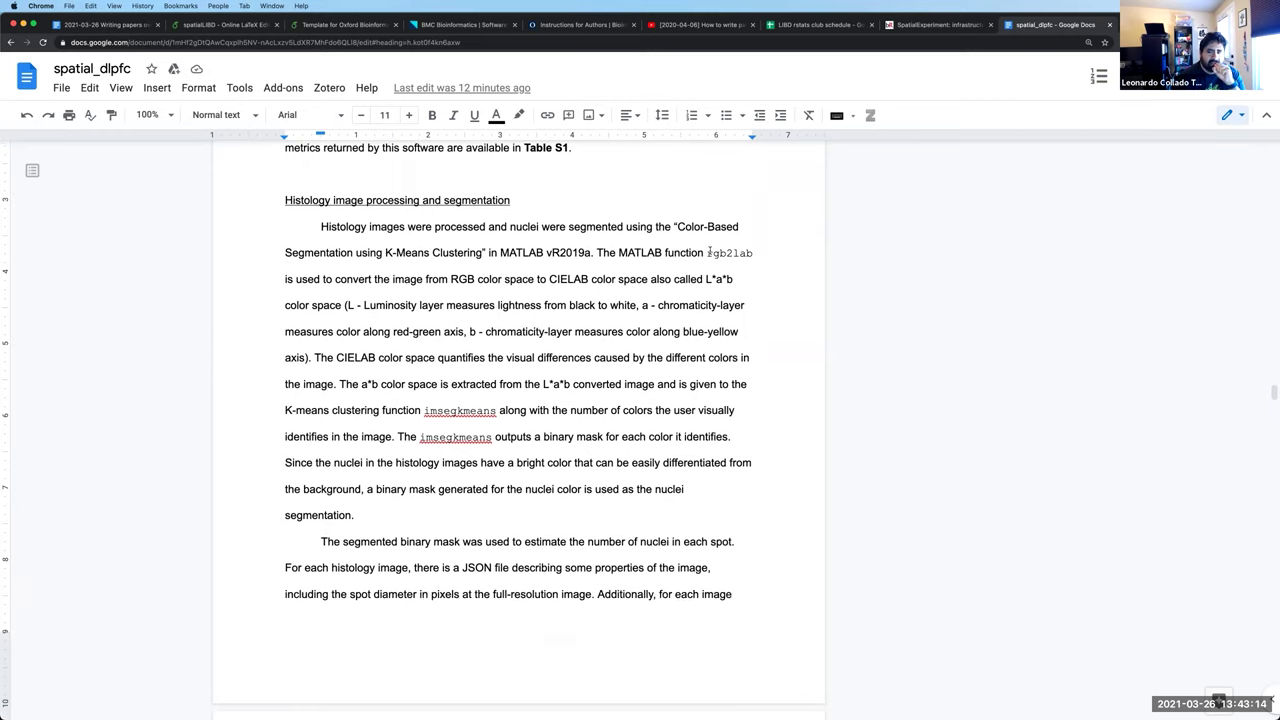
left_click_drag(709, 253, 733, 256)
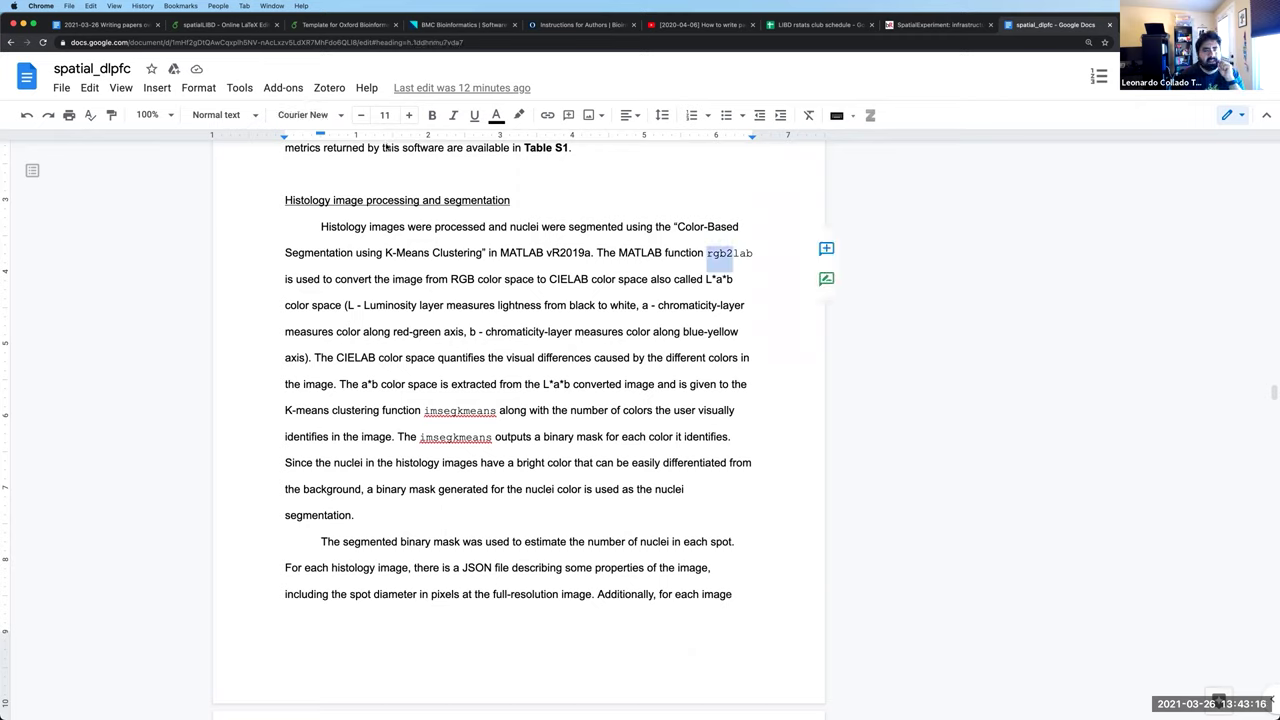
left_click(579, 278)
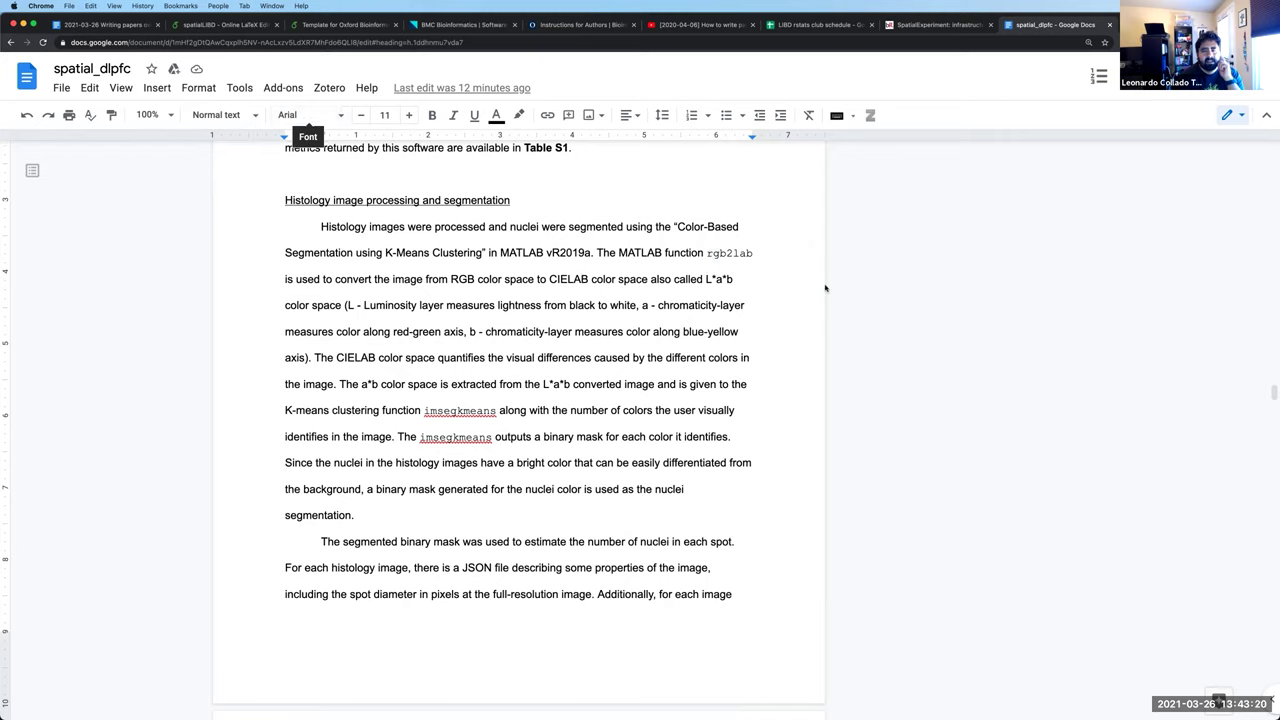
left_click_drag(708, 253, 740, 254)
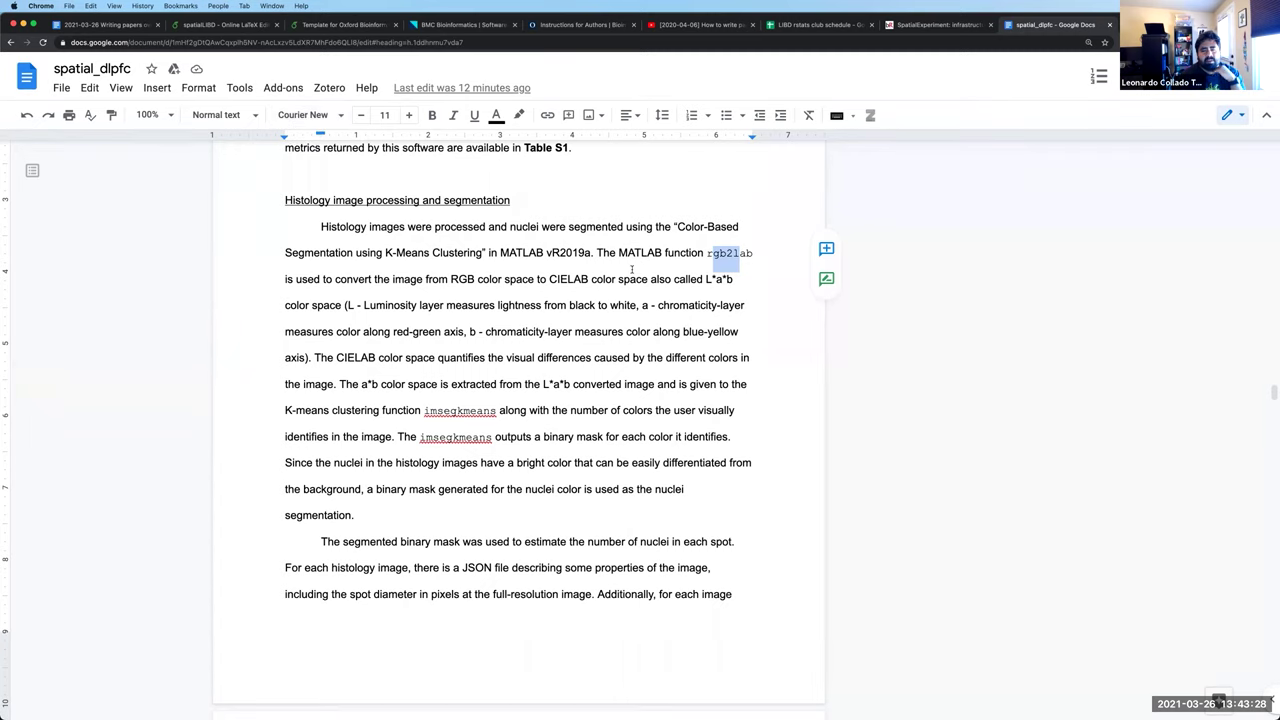
left_click(752, 260)
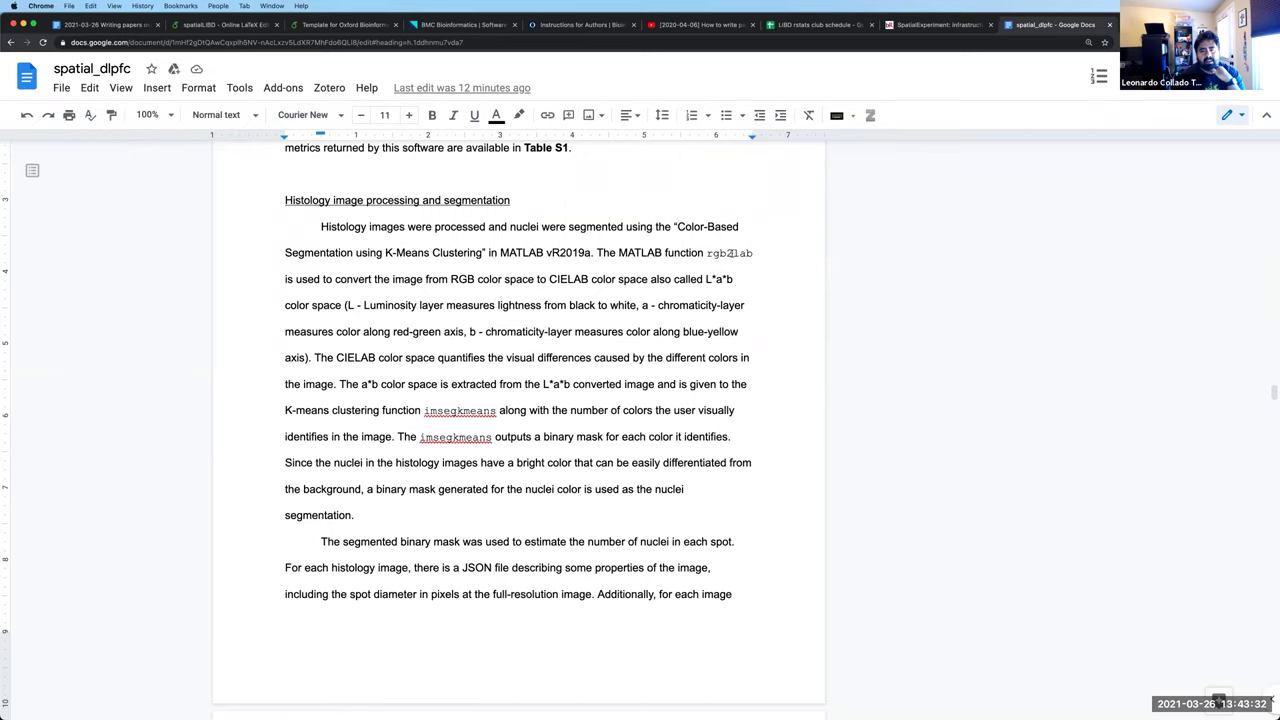
Place the cursor in the first imsegkmeans function name to check its font, and return to the body text
scroll(677, 331, "down", 2)
left_click(452, 391)
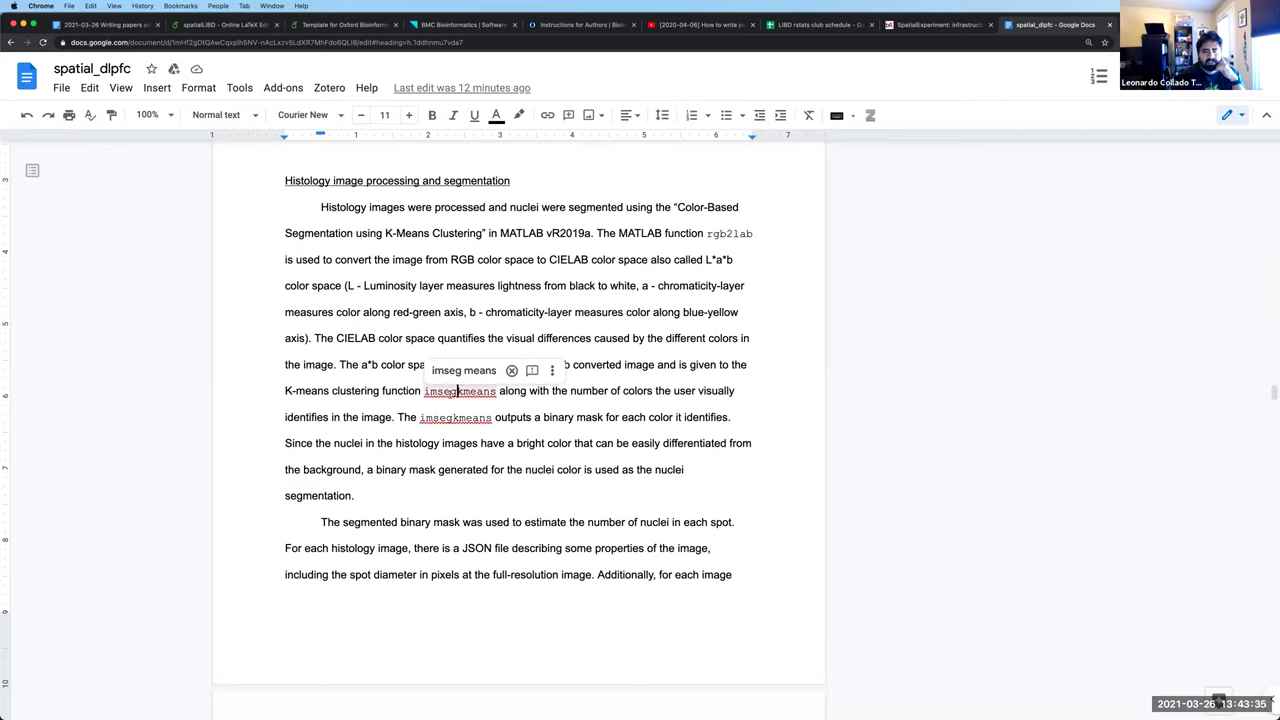
left_click(565, 440)
Highlight the italicized R package name SummarizedExperiment in the "Spot-level data processing" section
scroll(565, 440, "down", 5)
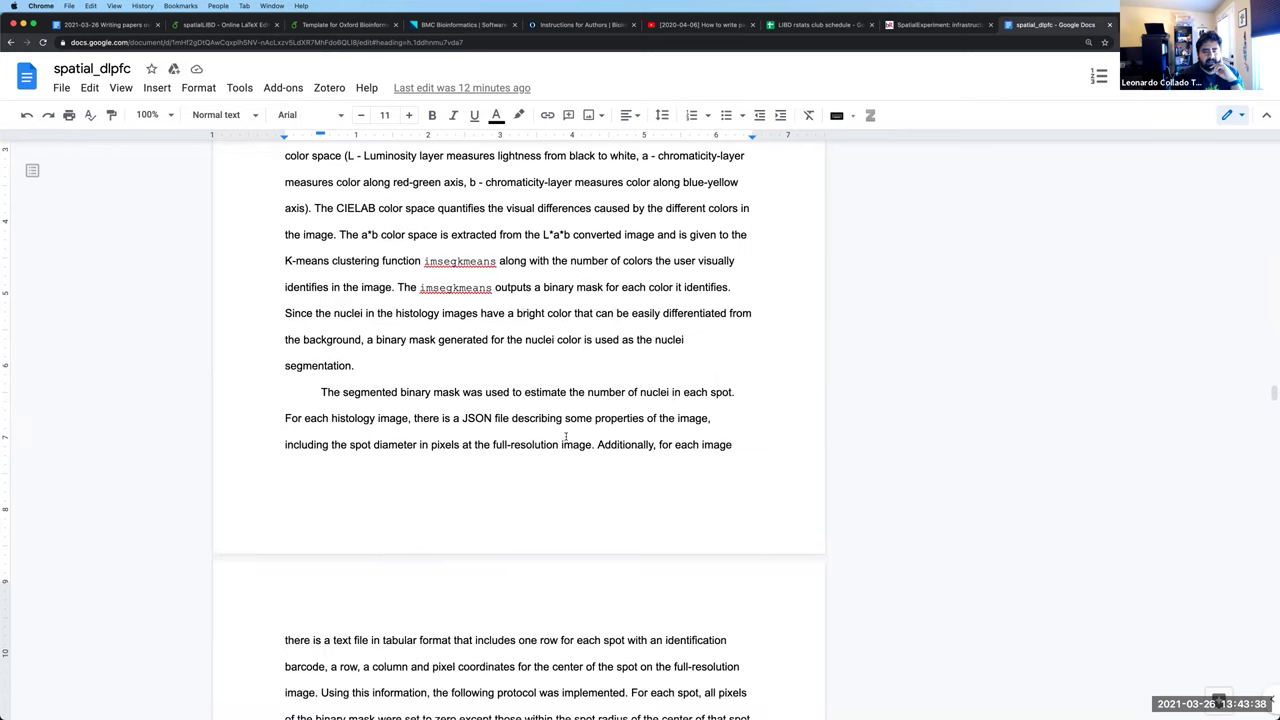
scroll(565, 437, "down", 5)
scroll(565, 433, "down", 5)
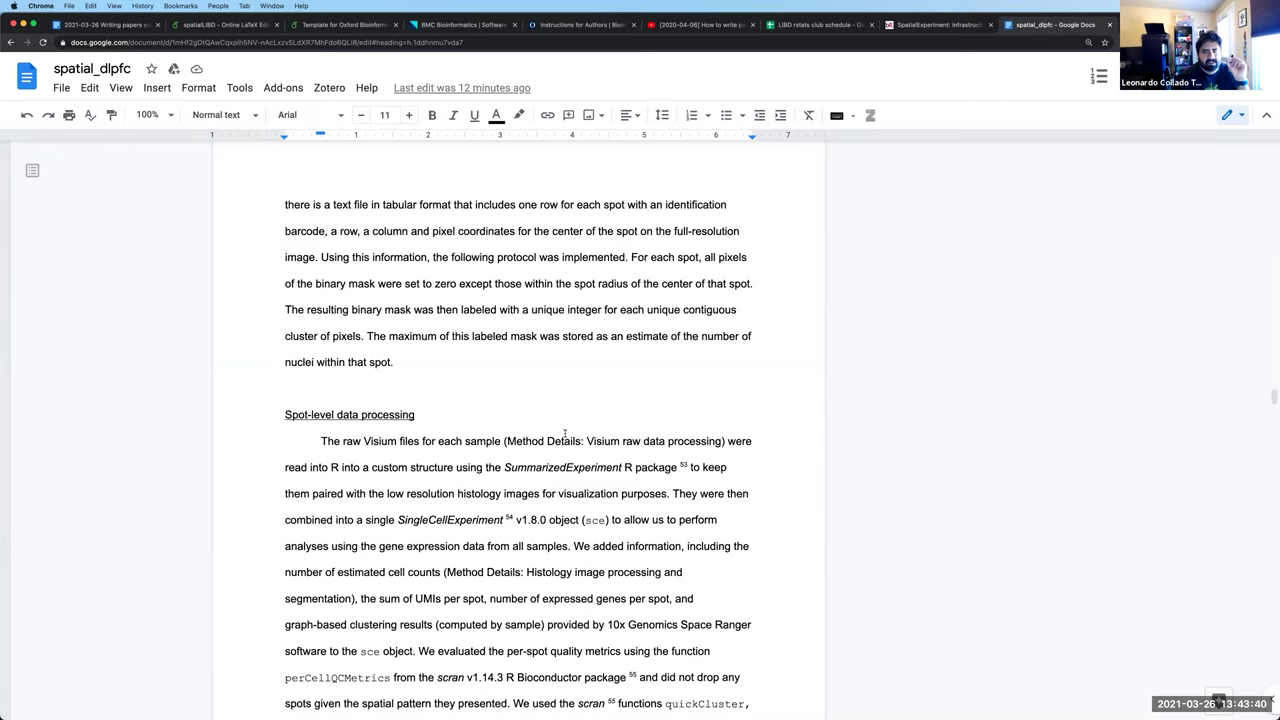
scroll(565, 433, "down", 1)
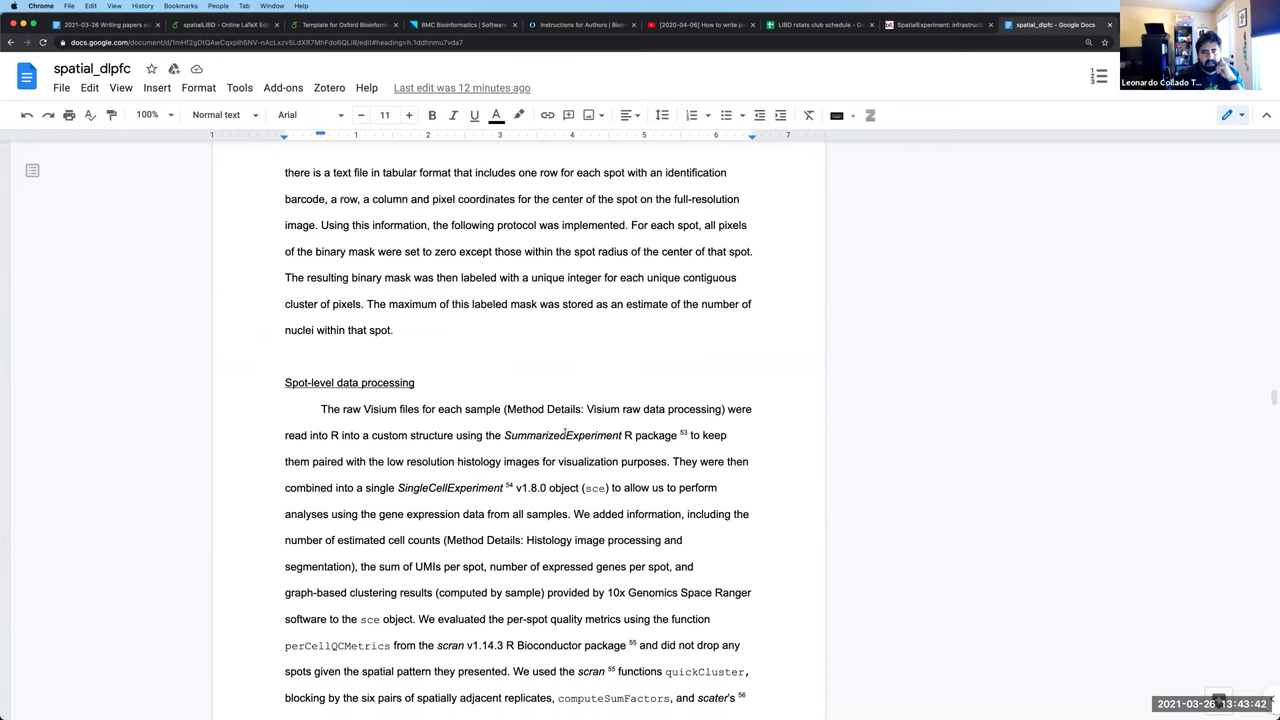
scroll(565, 433, "down", 1)
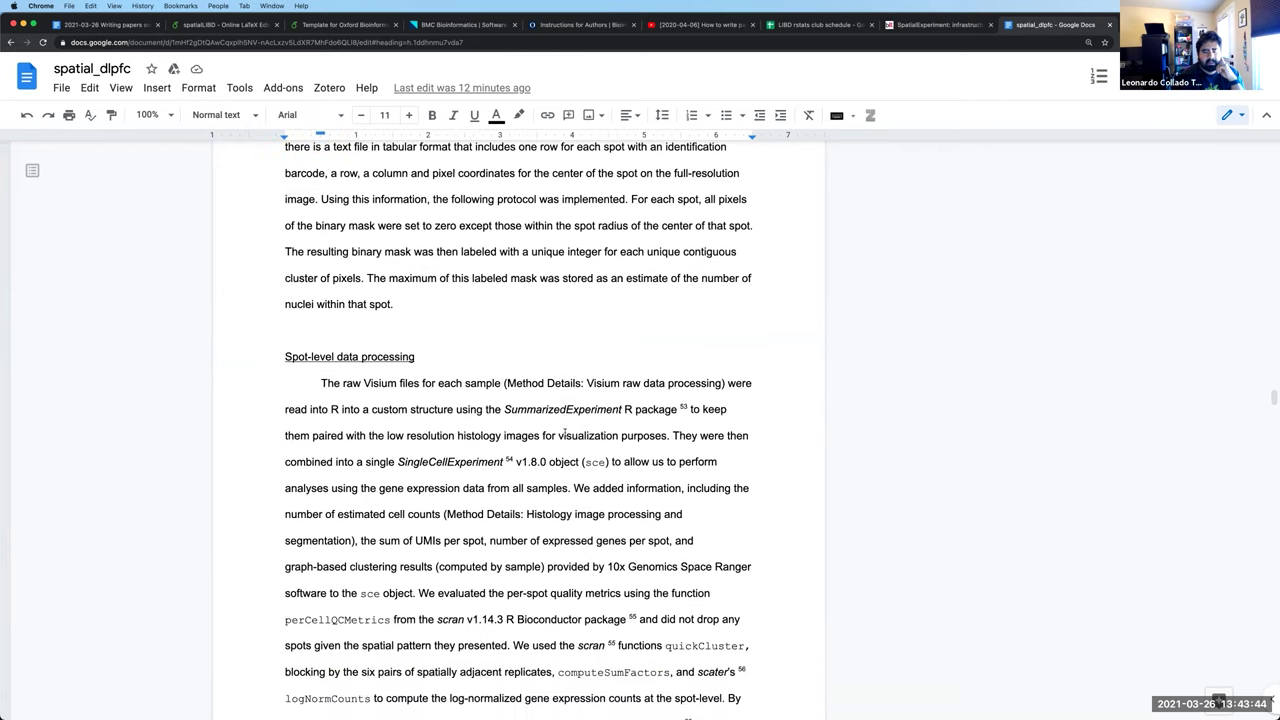
scroll(507, 367, "down", 2)
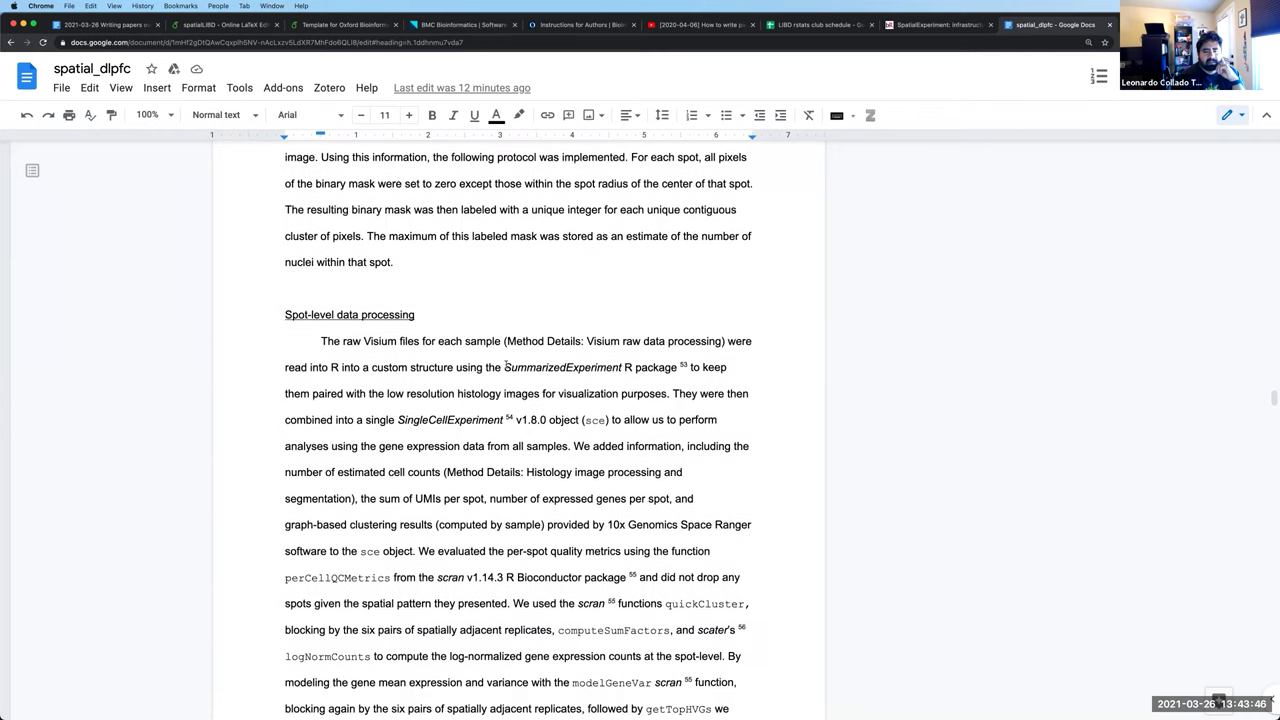
double_click(620, 367)
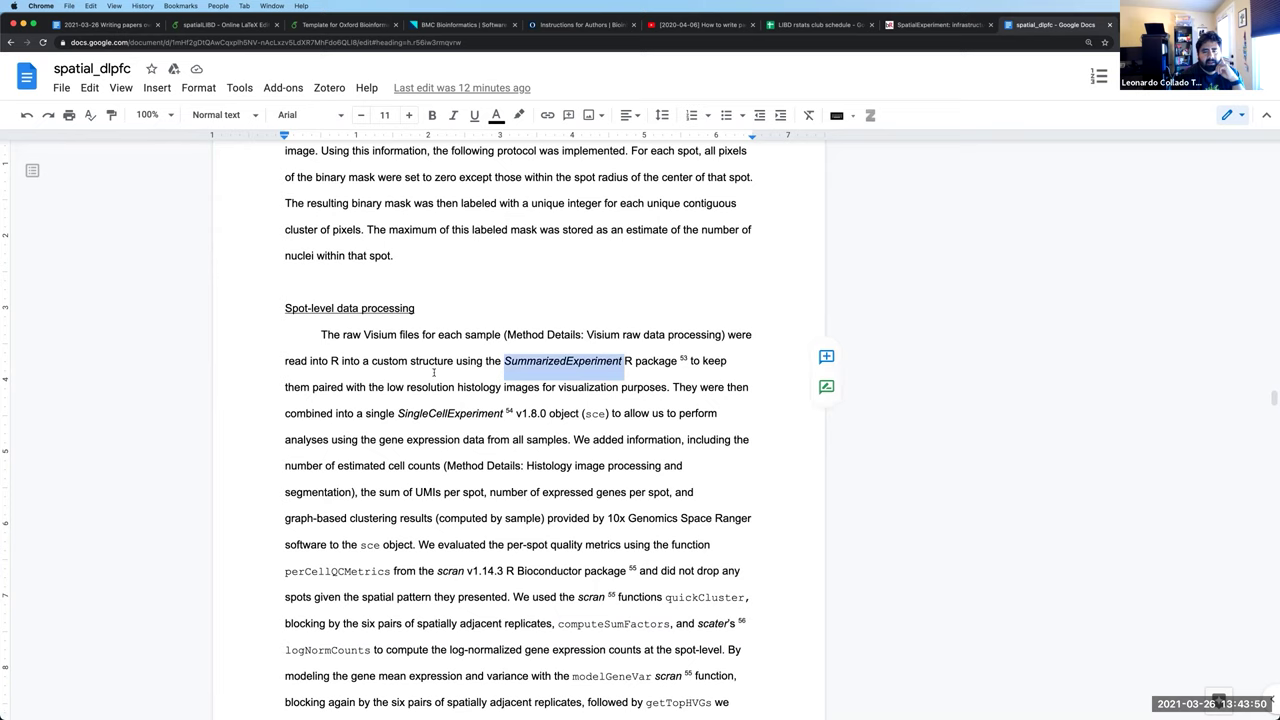
Highlight the version v1.8.0 given after SingleCellExperiment in the "Spot-level data processing" paragraph
scroll(592, 367, "down", 3)
left_click(552, 397)
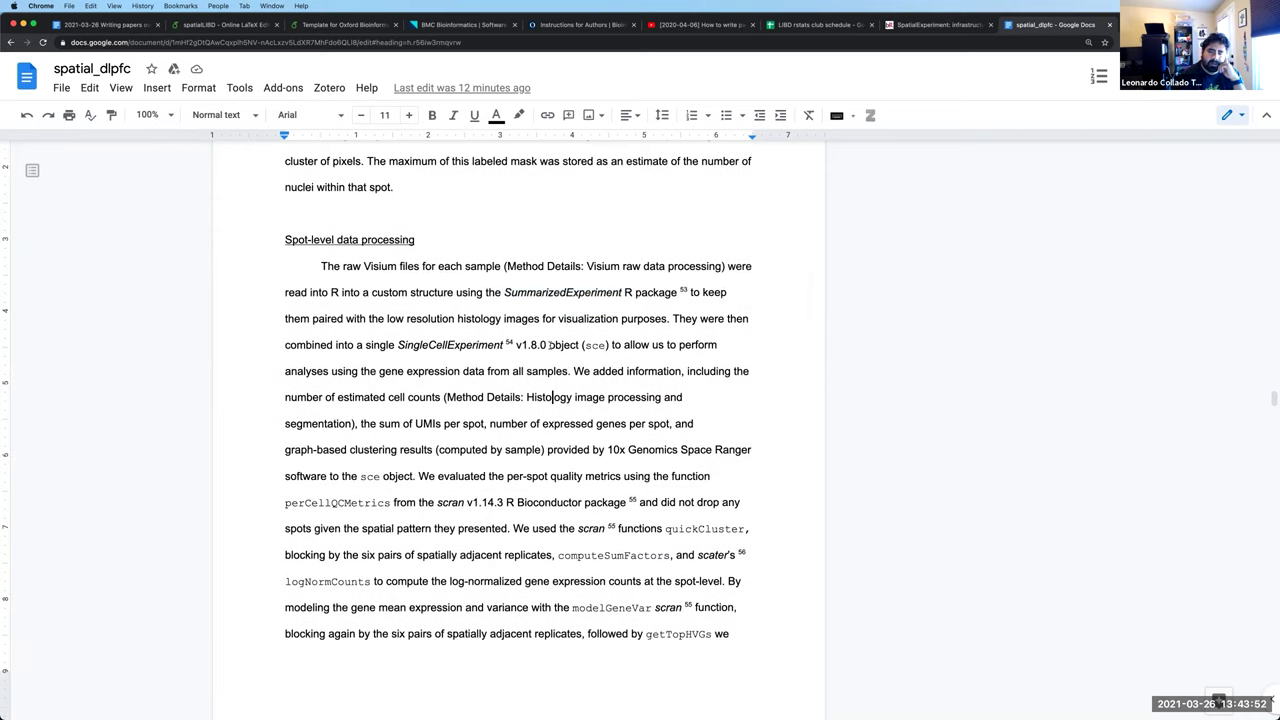
double_click(545, 345)
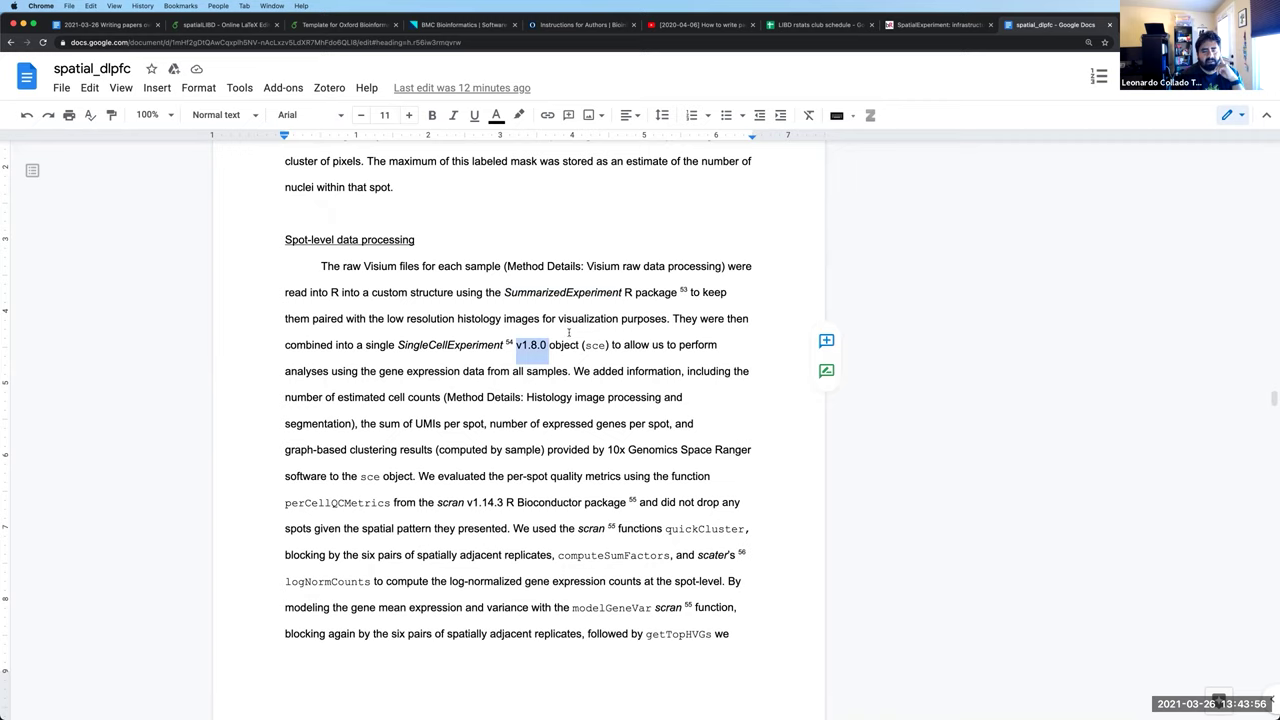
scroll(482, 453, "down", 1)
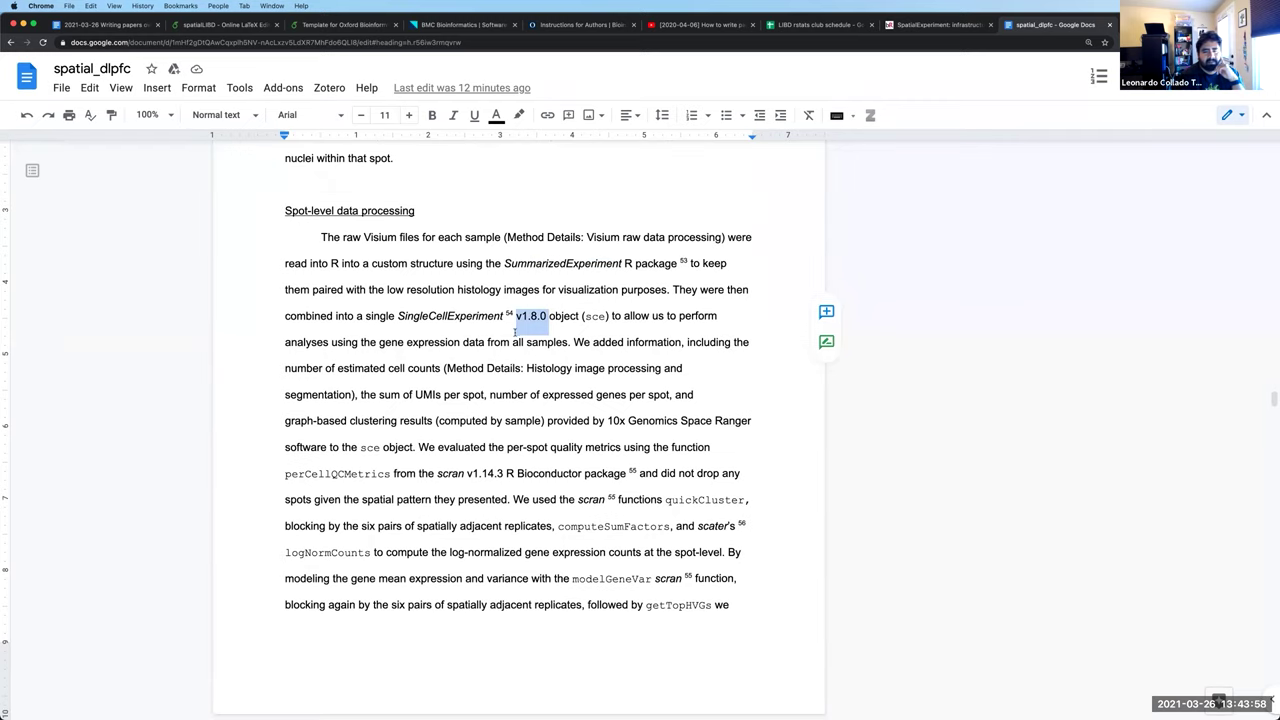
Highlight the version v1.14.3 after scran in the "Spot-level data processing" paragraph, and extend a selection from the package name into its version
left_click_drag(460, 474, 503, 474)
scroll(499, 434, "down", 1)
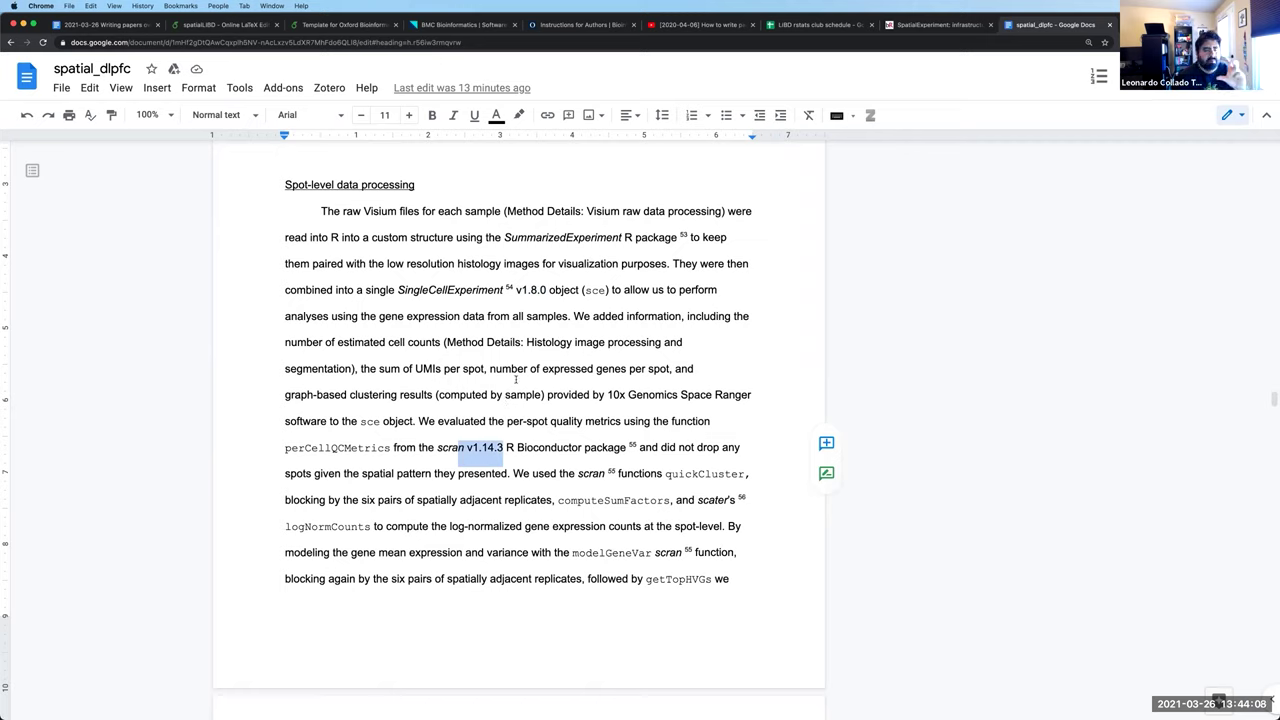
left_click(483, 452)
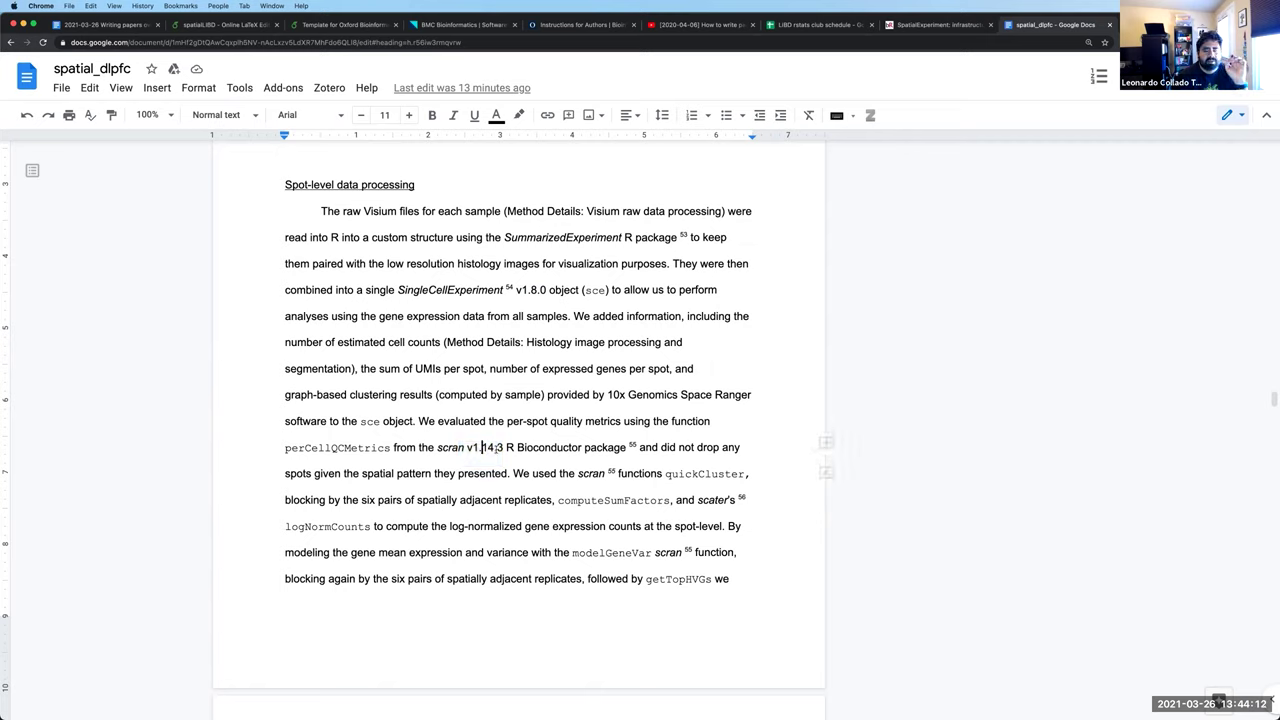
key("alt+Left")
key("alt+Left")
key("shift+alt+Right")
key("shift+alt+Right")
key("shift+alt+Right")
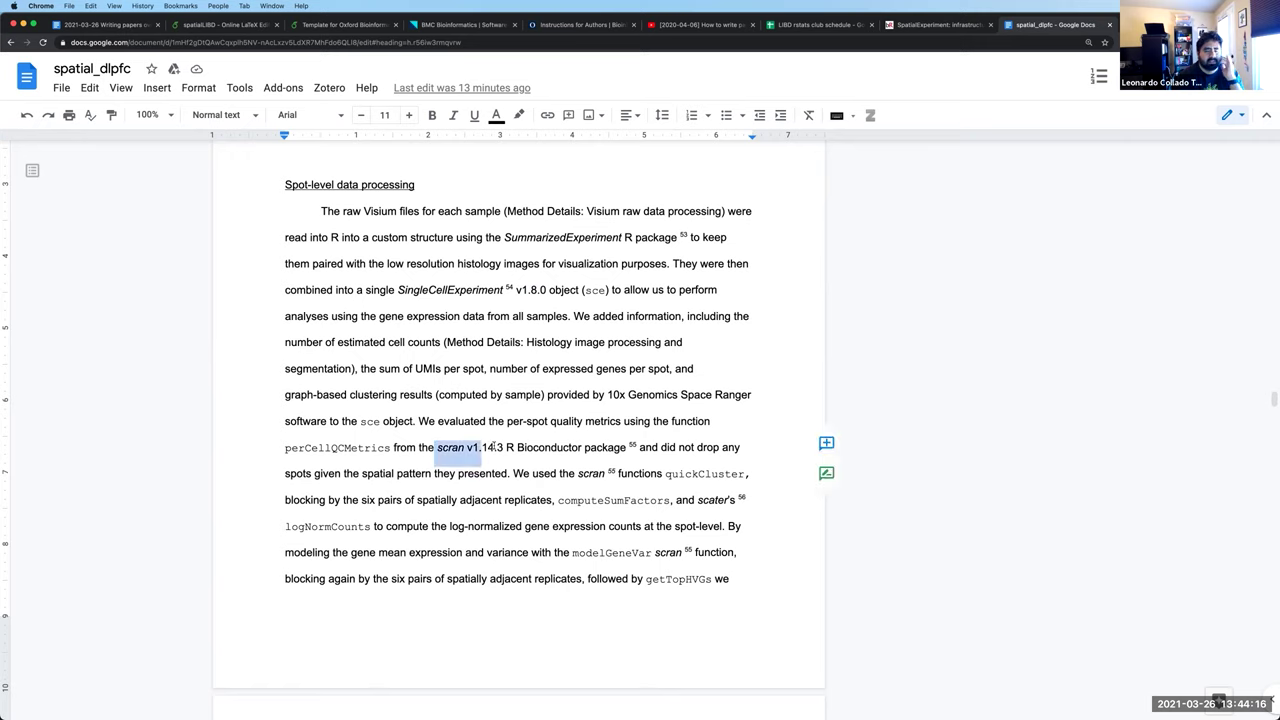
Read on through the spot-level and layer-level data processing text, and check the citation placed after scater
scroll(513, 450, "down", 4)
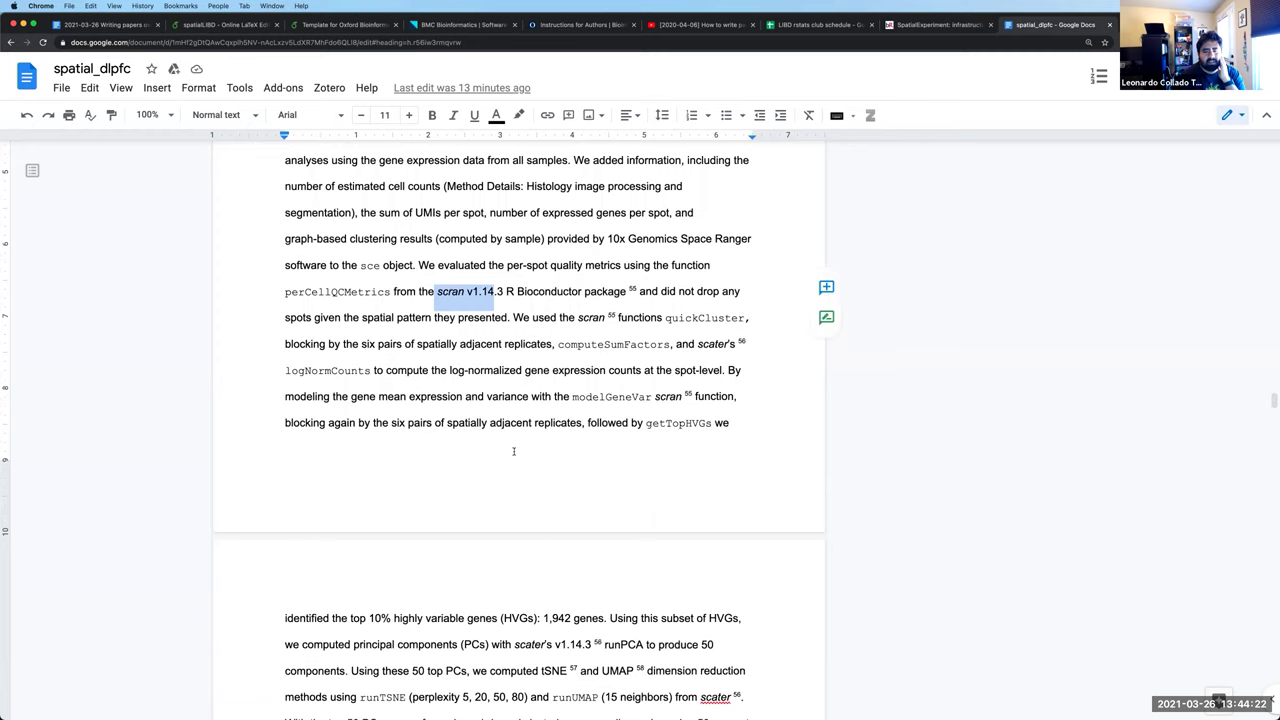
scroll(513, 451, "down", 1)
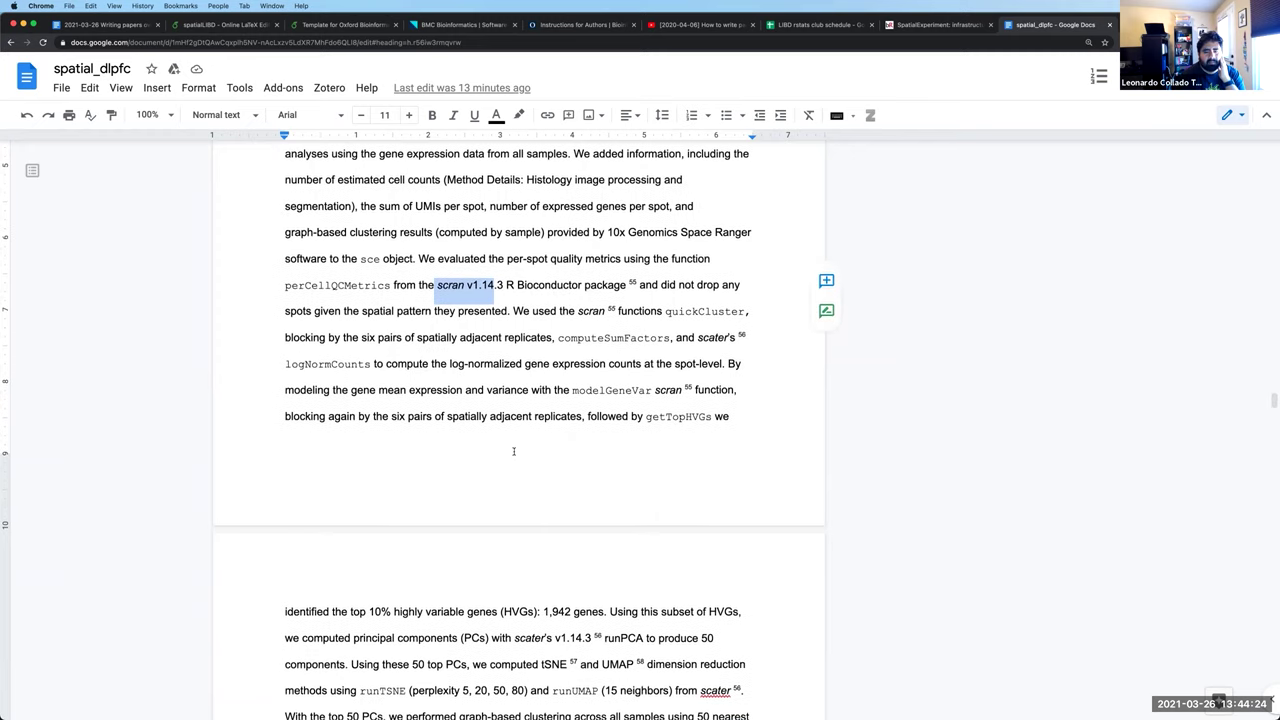
scroll(513, 451, "down", 4)
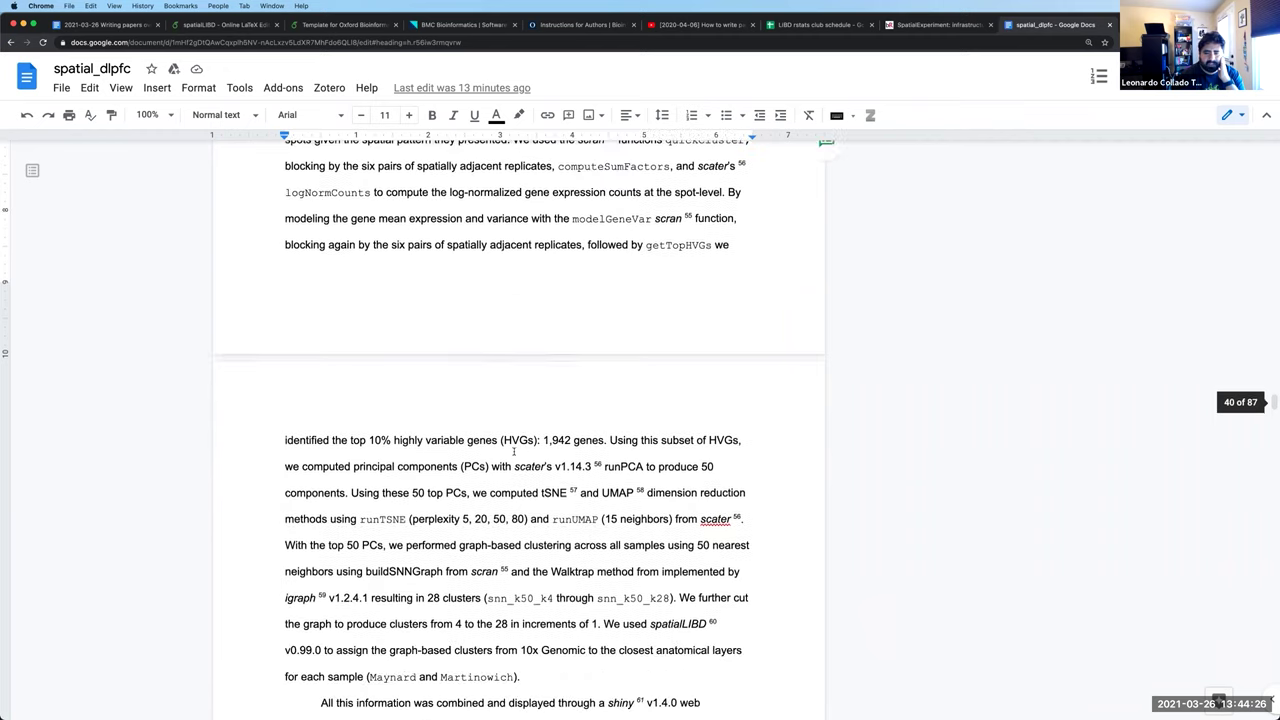
scroll(513, 451, "down", 2)
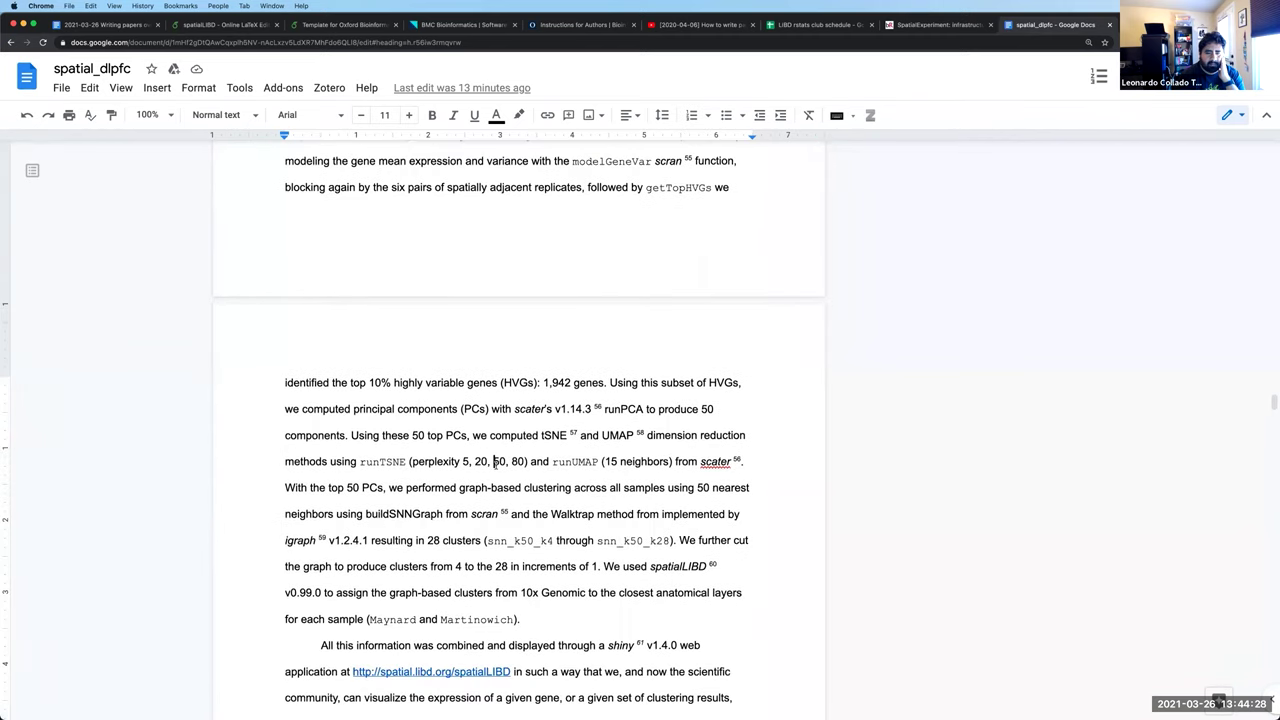
scroll(495, 463, "down", 4)
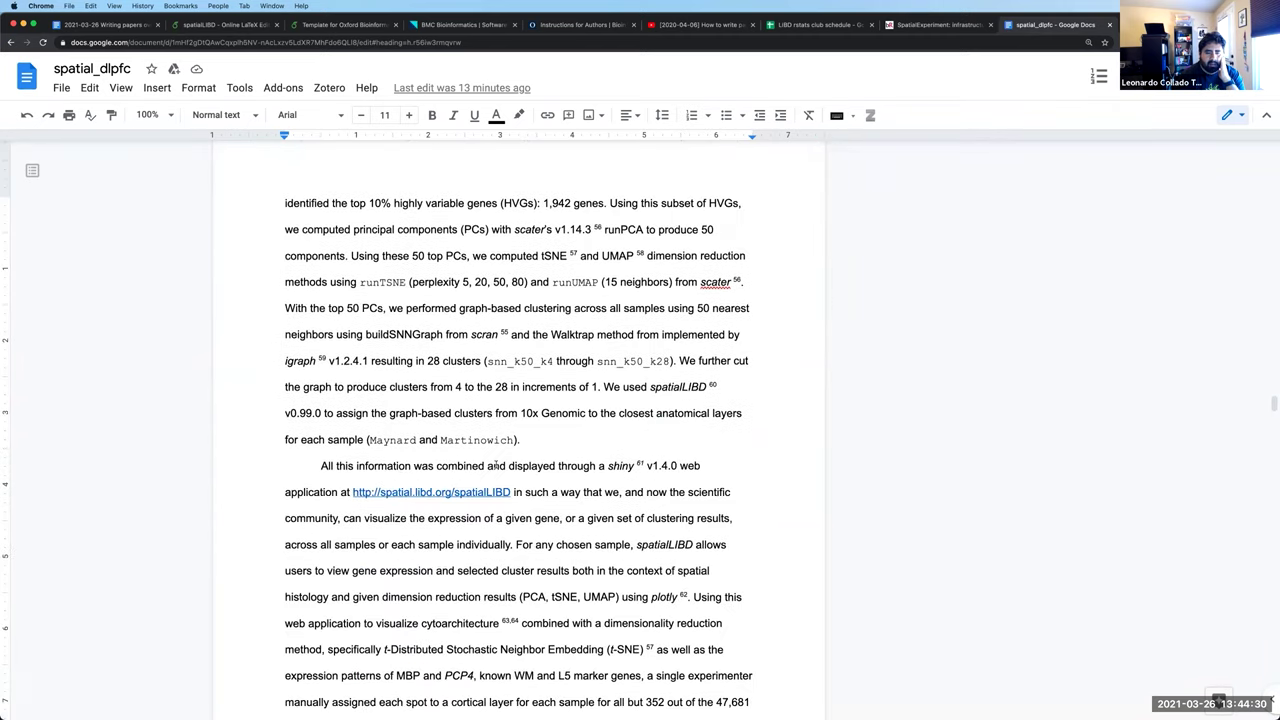
scroll(495, 463, "down", 7)
scroll(497, 464, "down", 20)
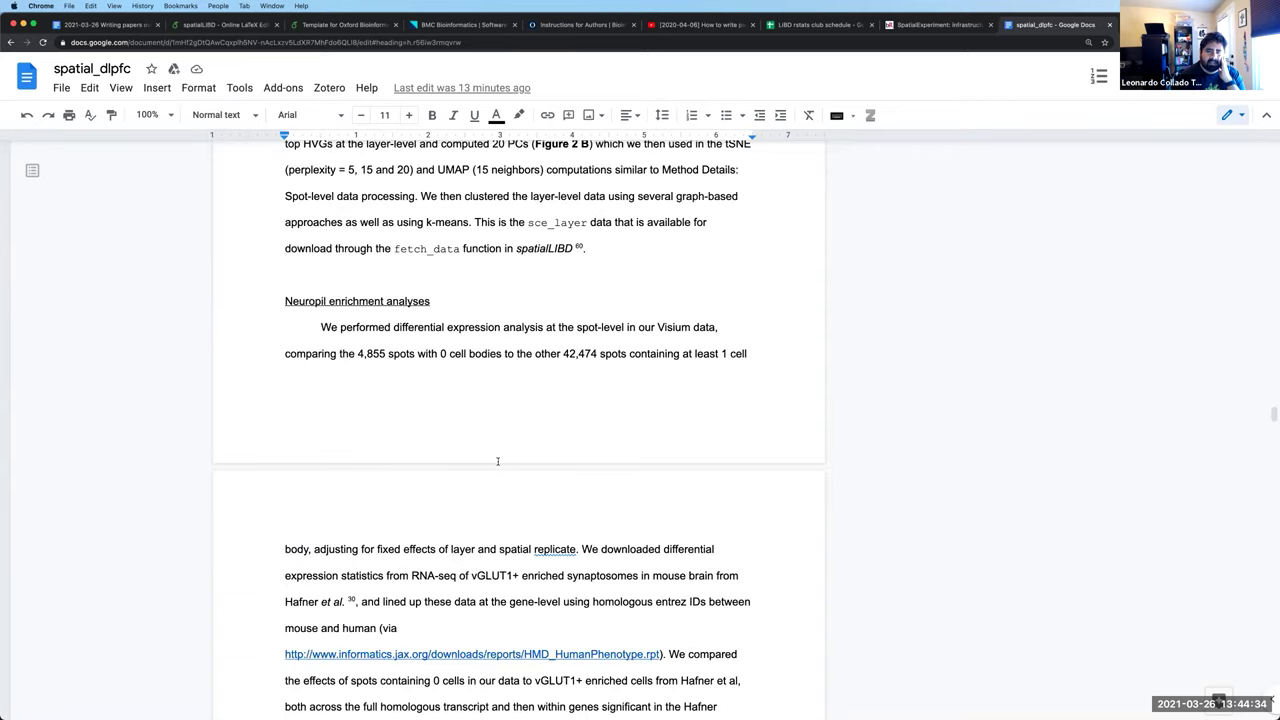
scroll(497, 461, "down", 1)
scroll(497, 461, "up", 8)
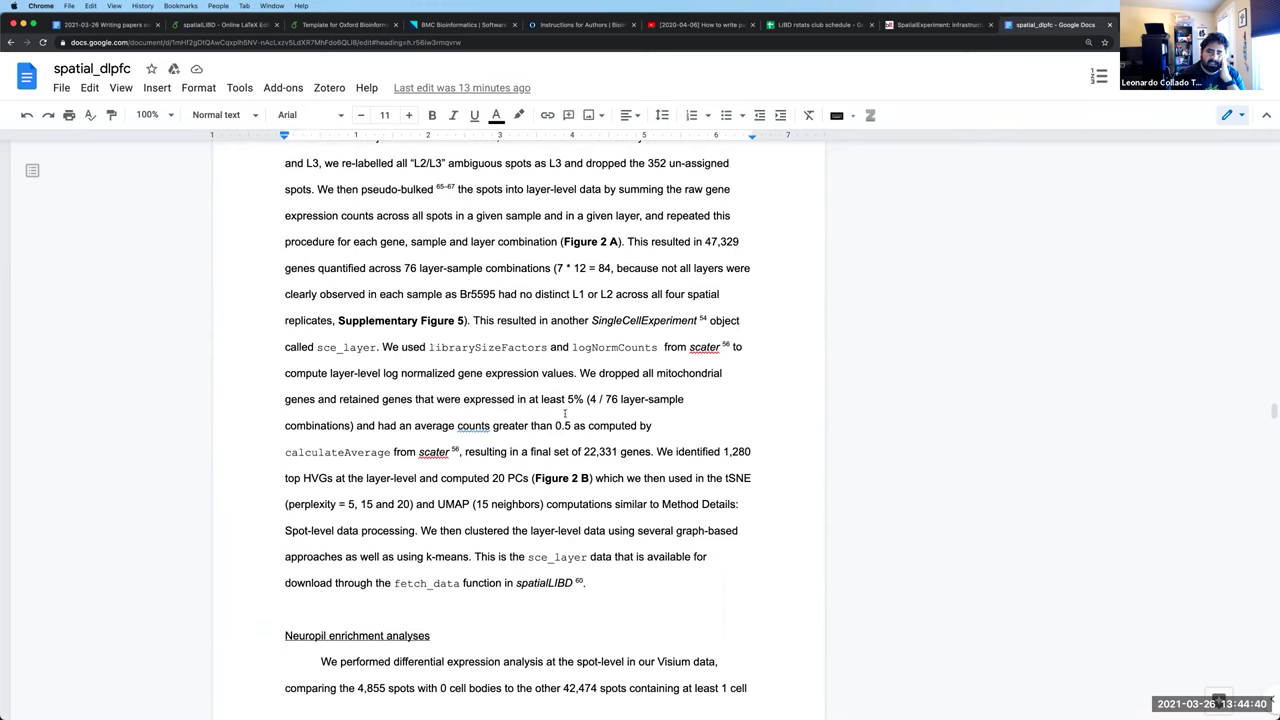
scroll(538, 479, "down", 1)
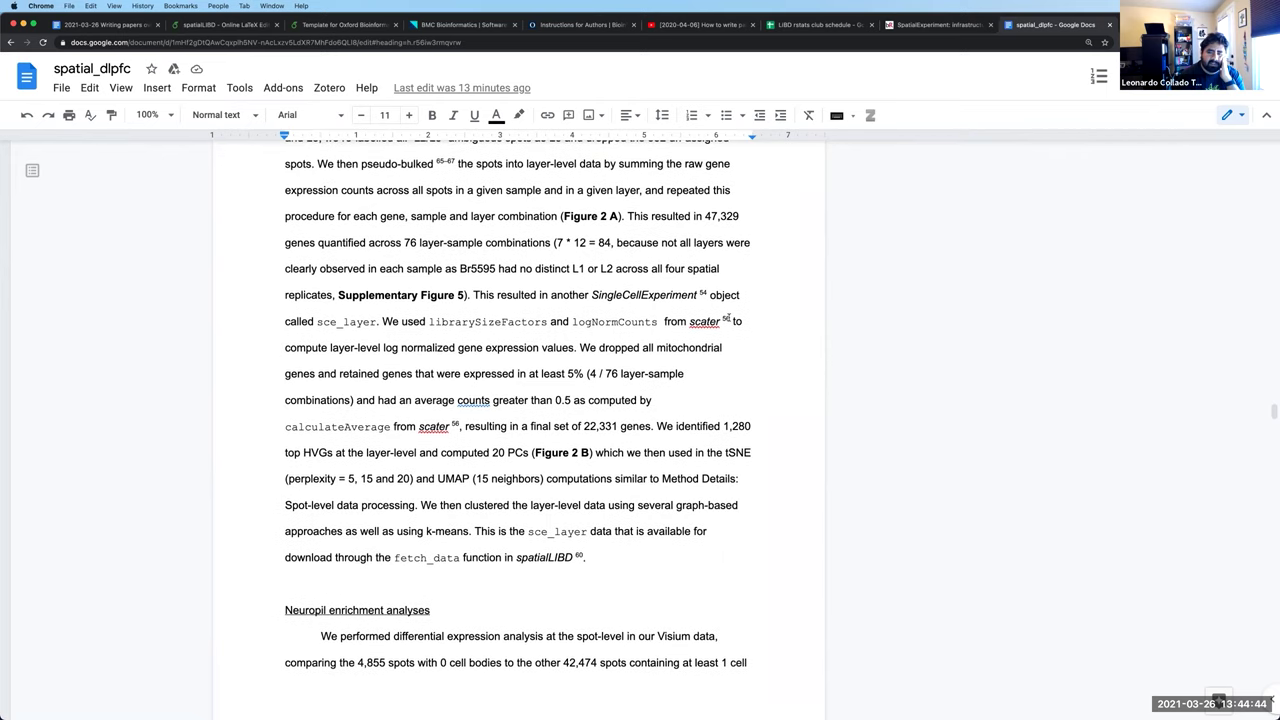
left_click(723, 322)
left_click(638, 401)
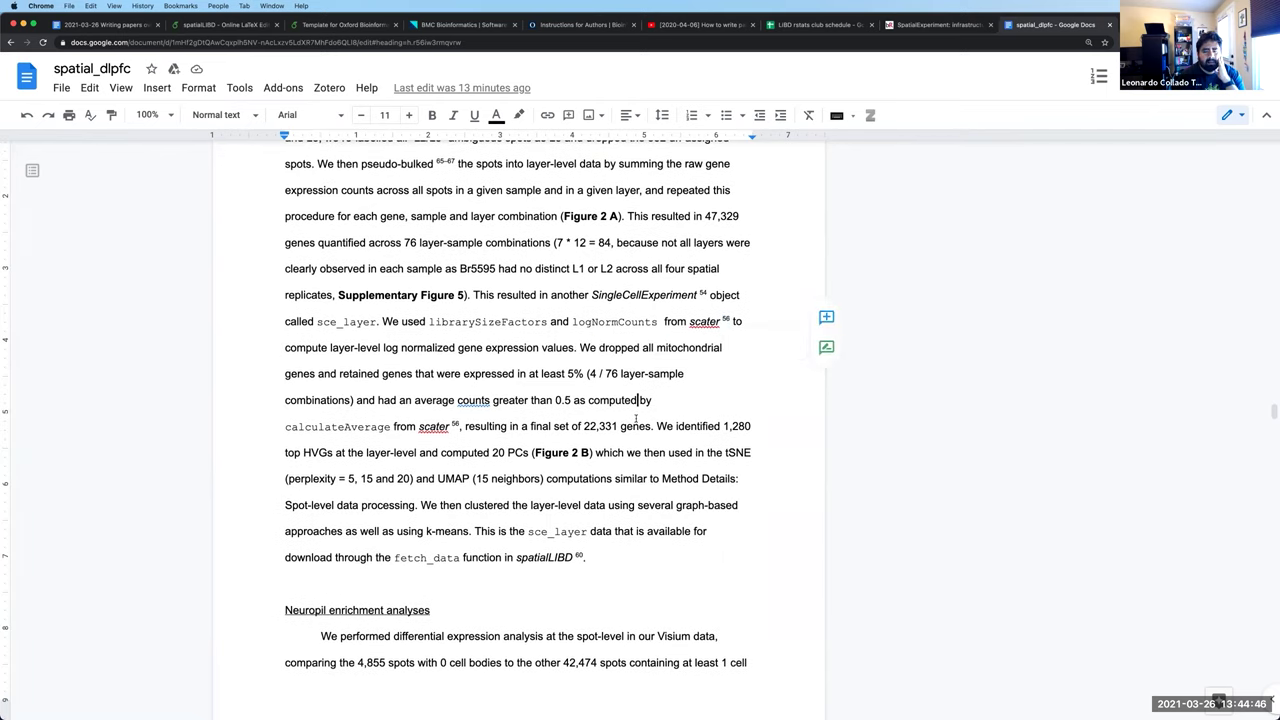
Review the model list under "Layer-level gene modeling" and highlight the citation number after limma in the ANOVA item
scroll(636, 420, "down", 5)
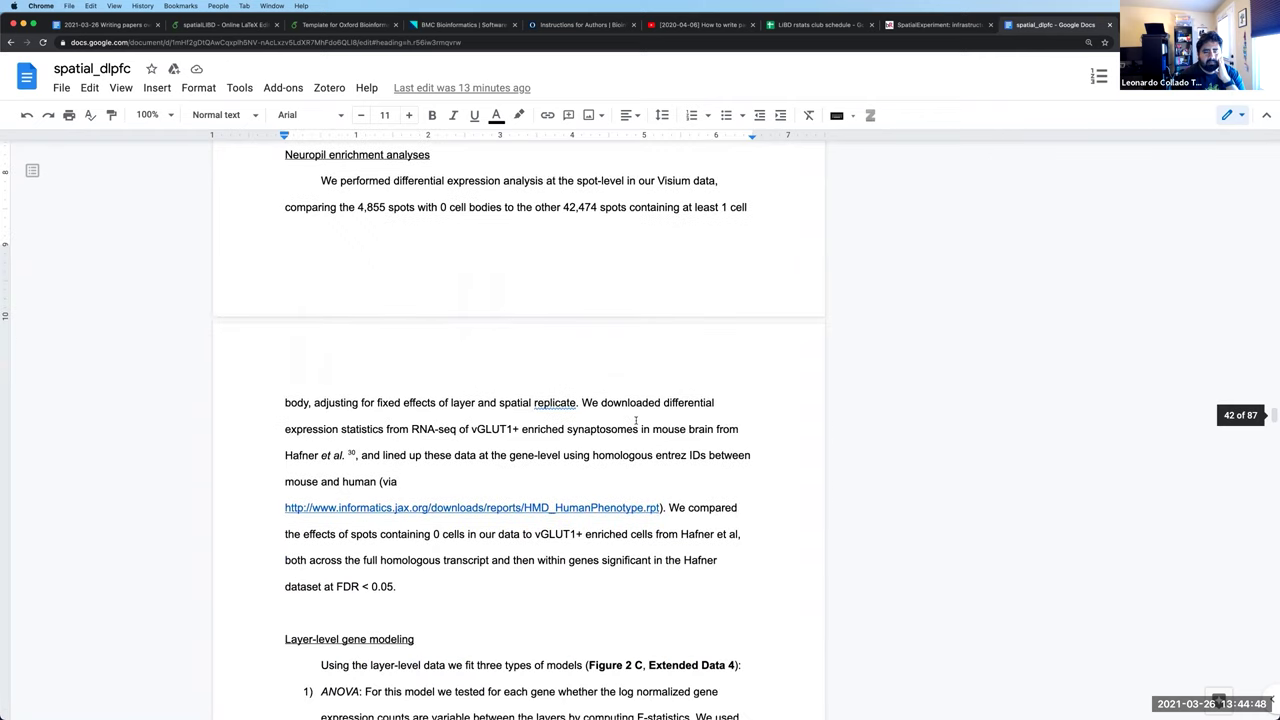
scroll(636, 420, "down", 2)
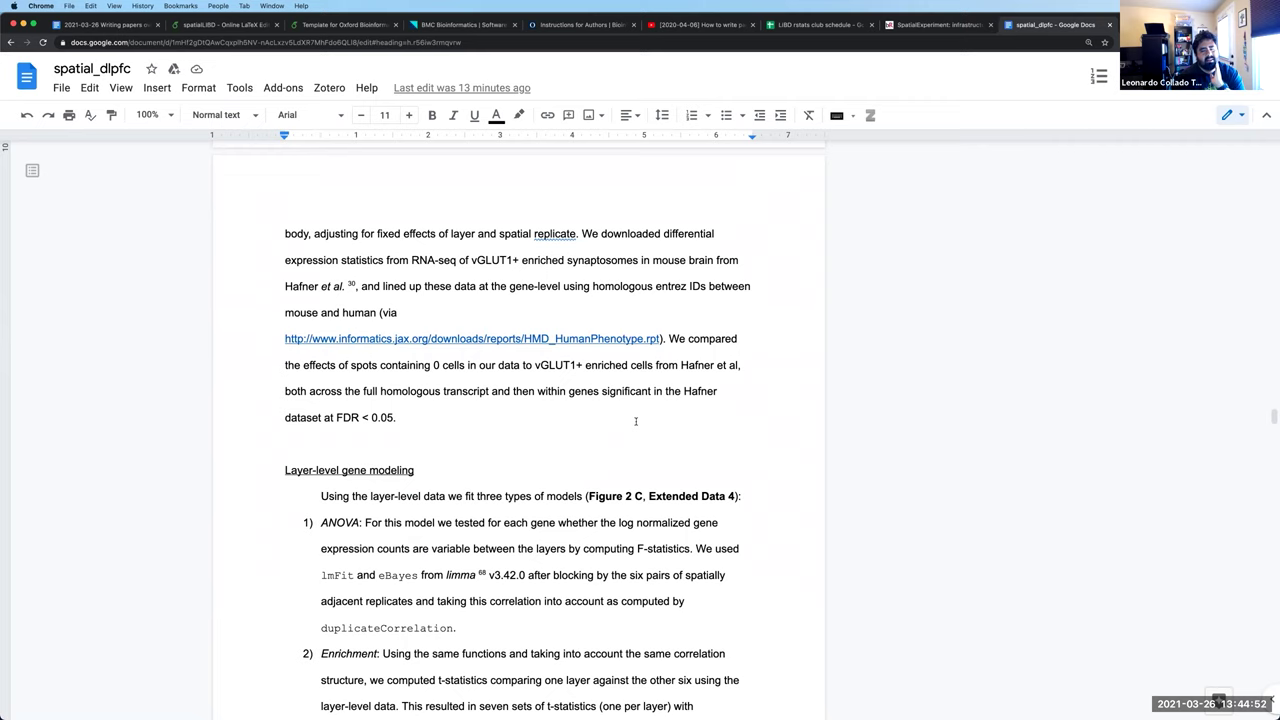
scroll(635, 421, "down", 2)
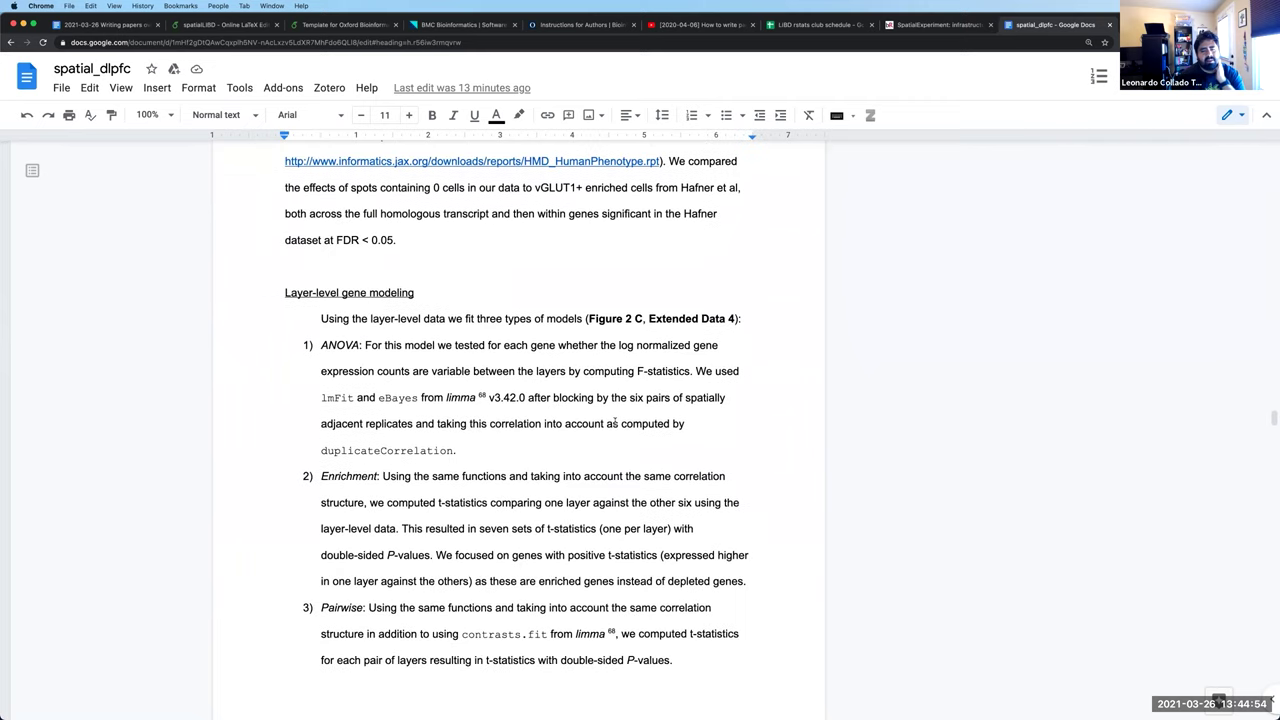
scroll(616, 423, "down", 1)
scroll(616, 421, "down", 1)
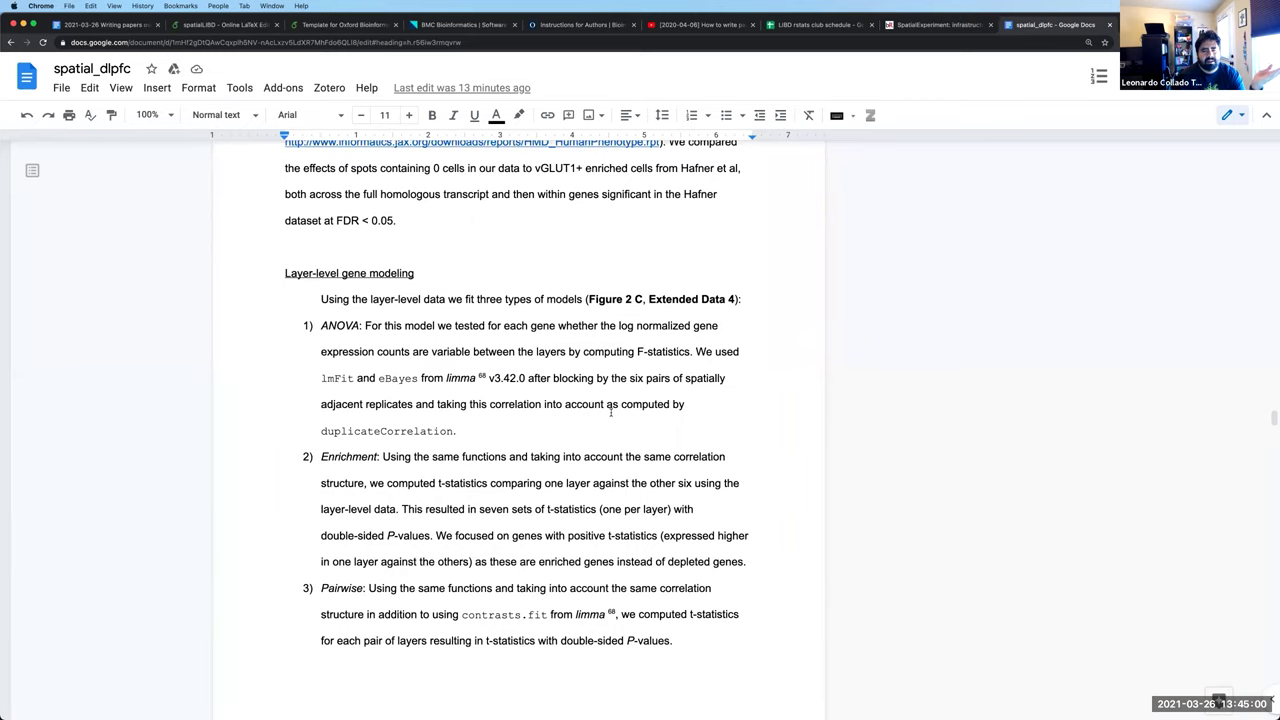
scroll(597, 417, "down", 1)
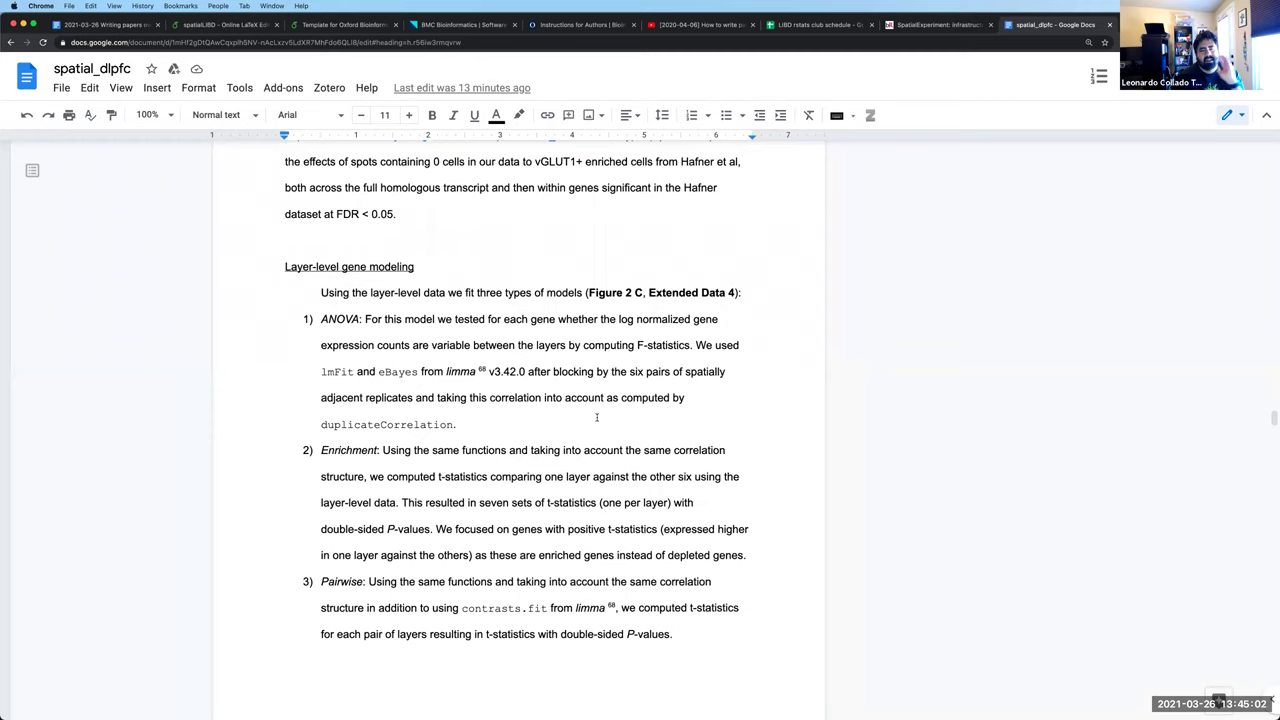
scroll(597, 417, "down", 1)
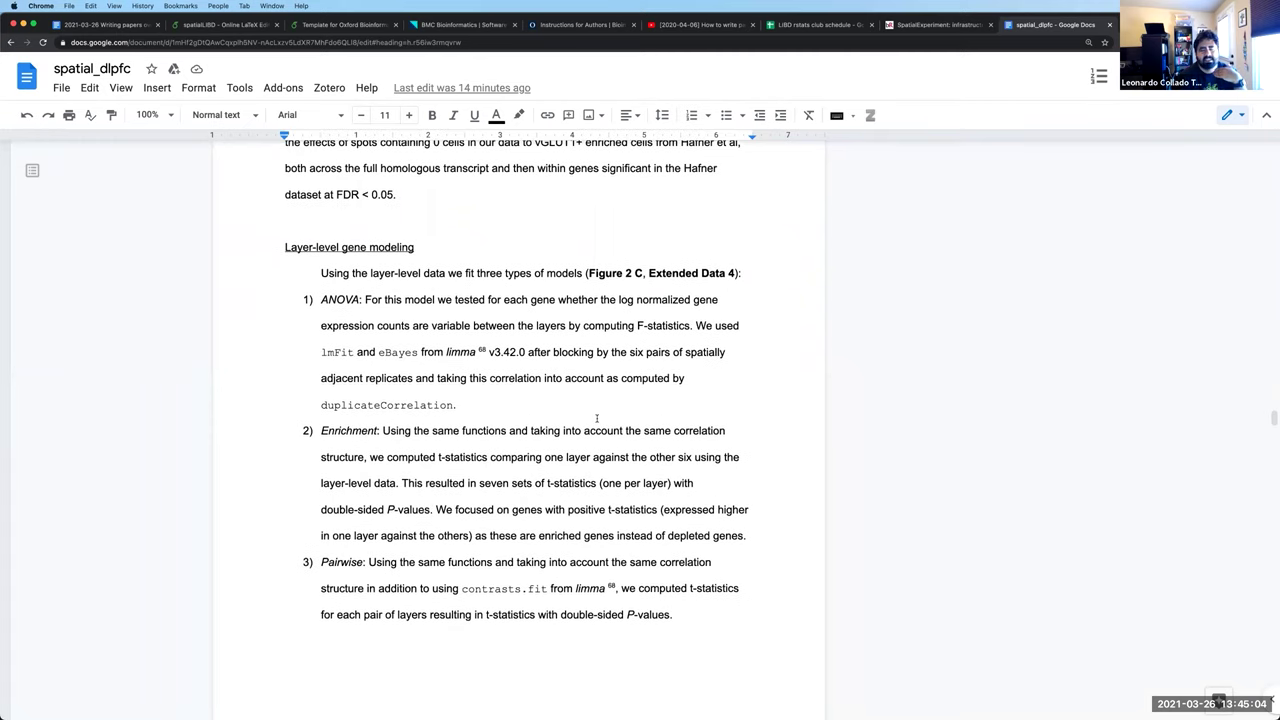
scroll(597, 419, "down", 5)
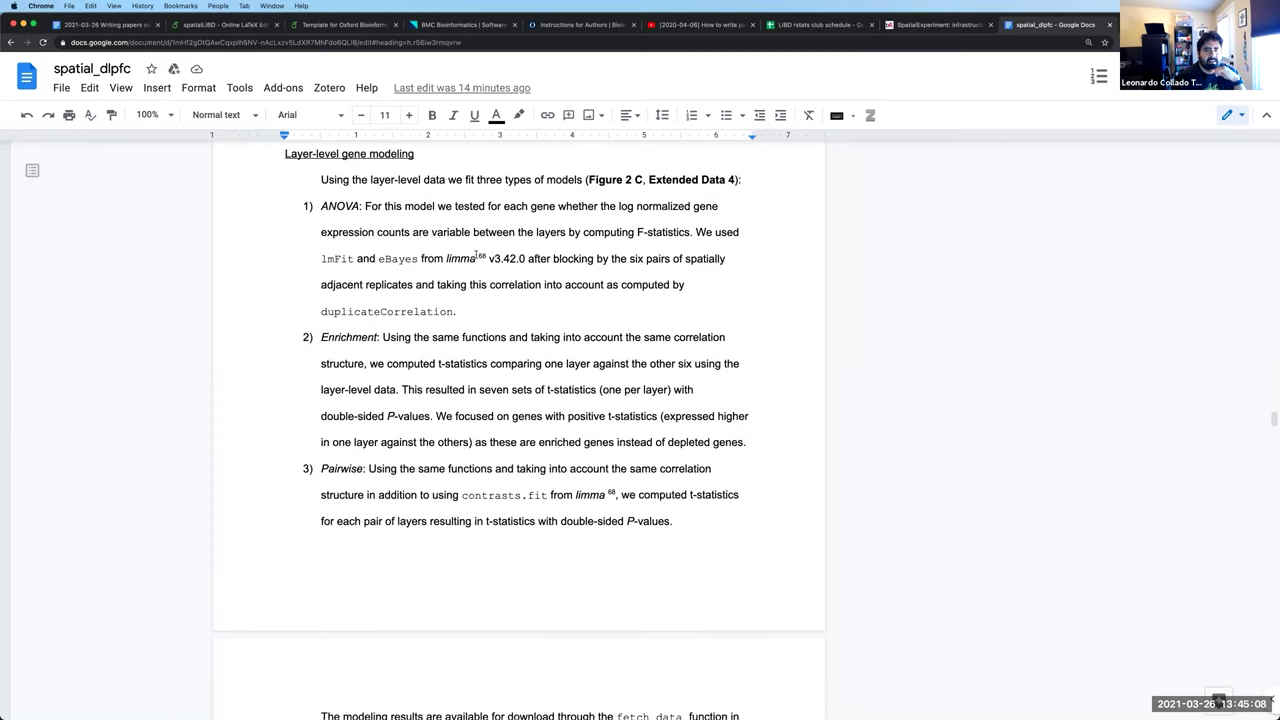
left_click_drag(476, 256, 488, 256)
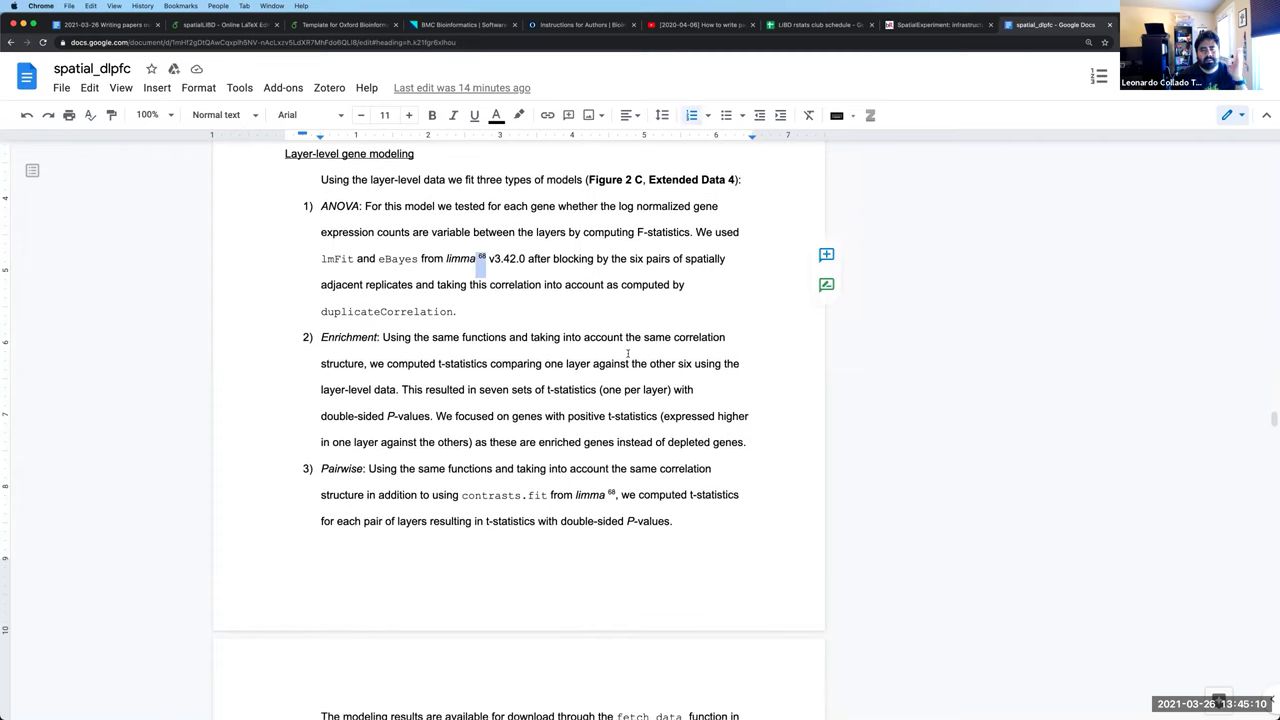
Skim the remaining Methods sections up to the opening paragraph of "STATISTICS AND REPRODUCIBILITY"
scroll(627, 358, "down", 1)
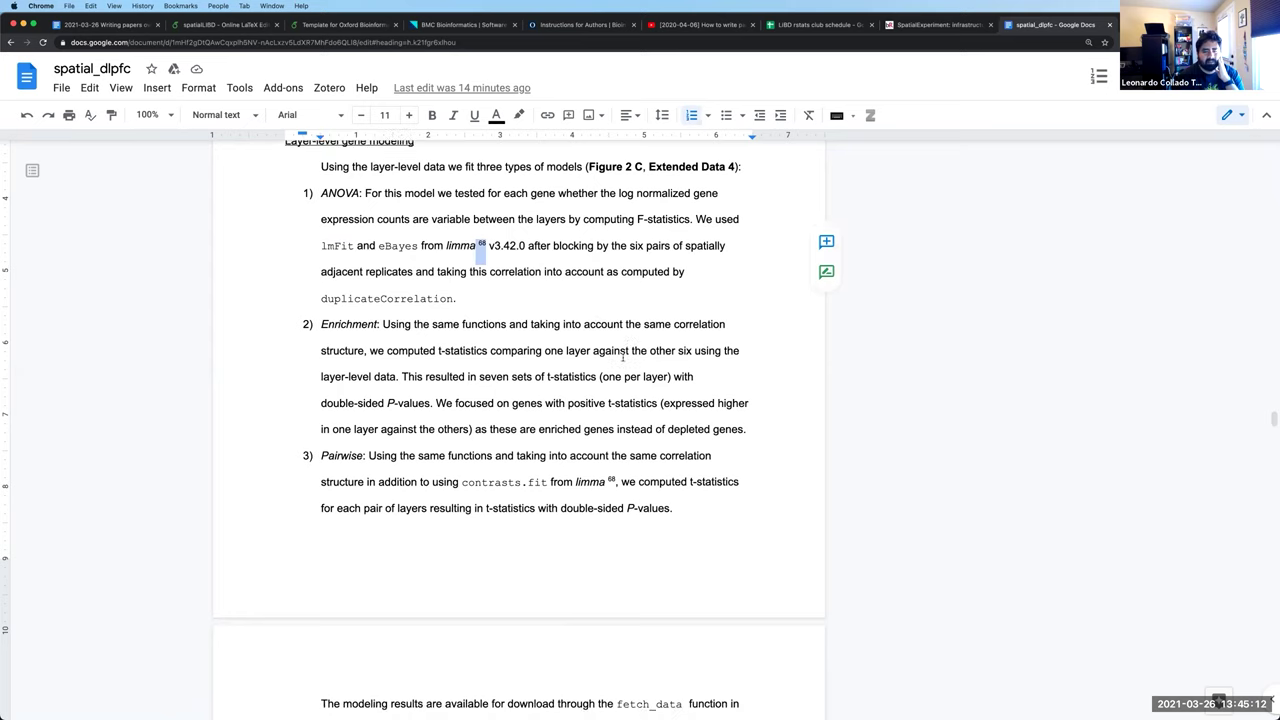
scroll(621, 357, "down", 10)
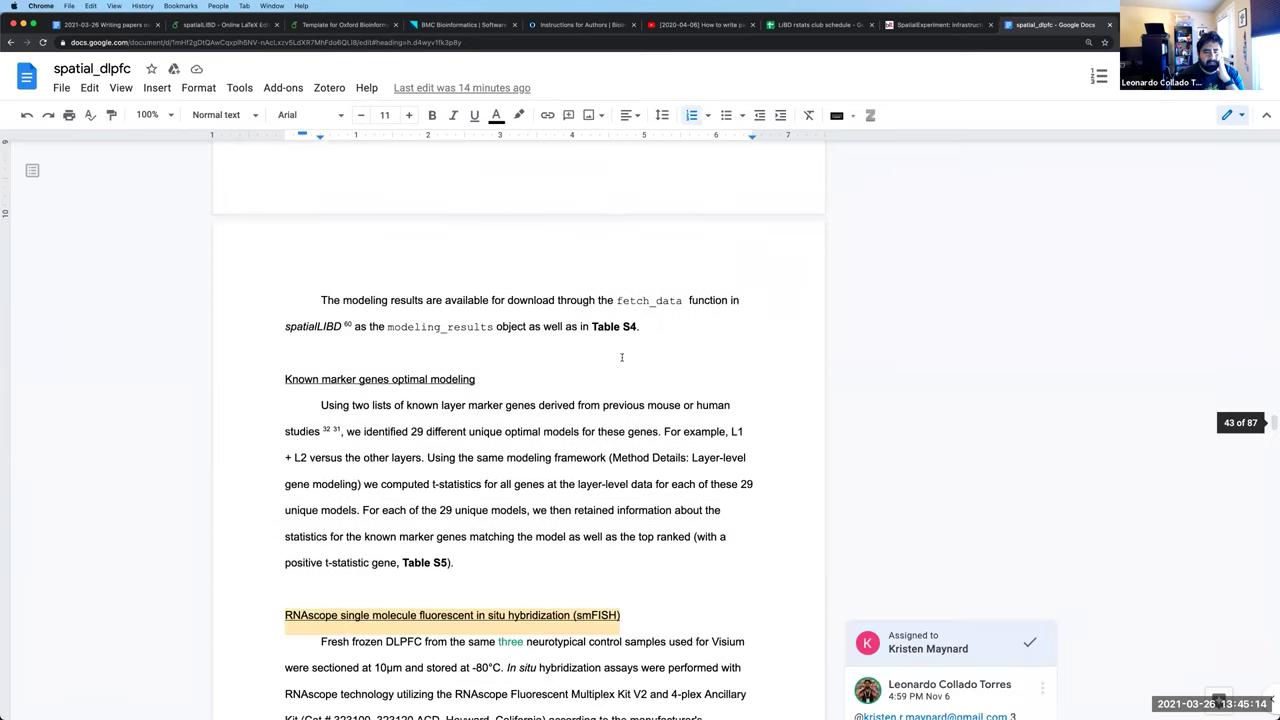
scroll(621, 357, "down", 4)
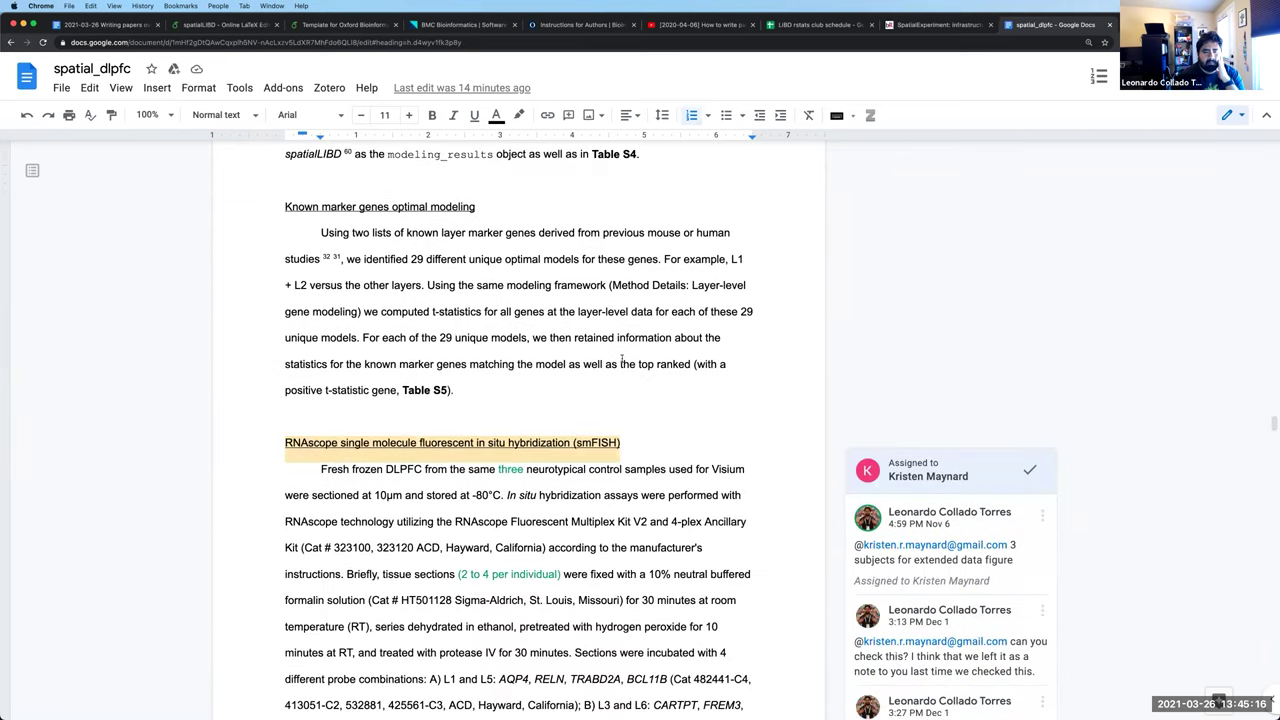
scroll(621, 359, "down", 10)
scroll(620, 362, "down", 20)
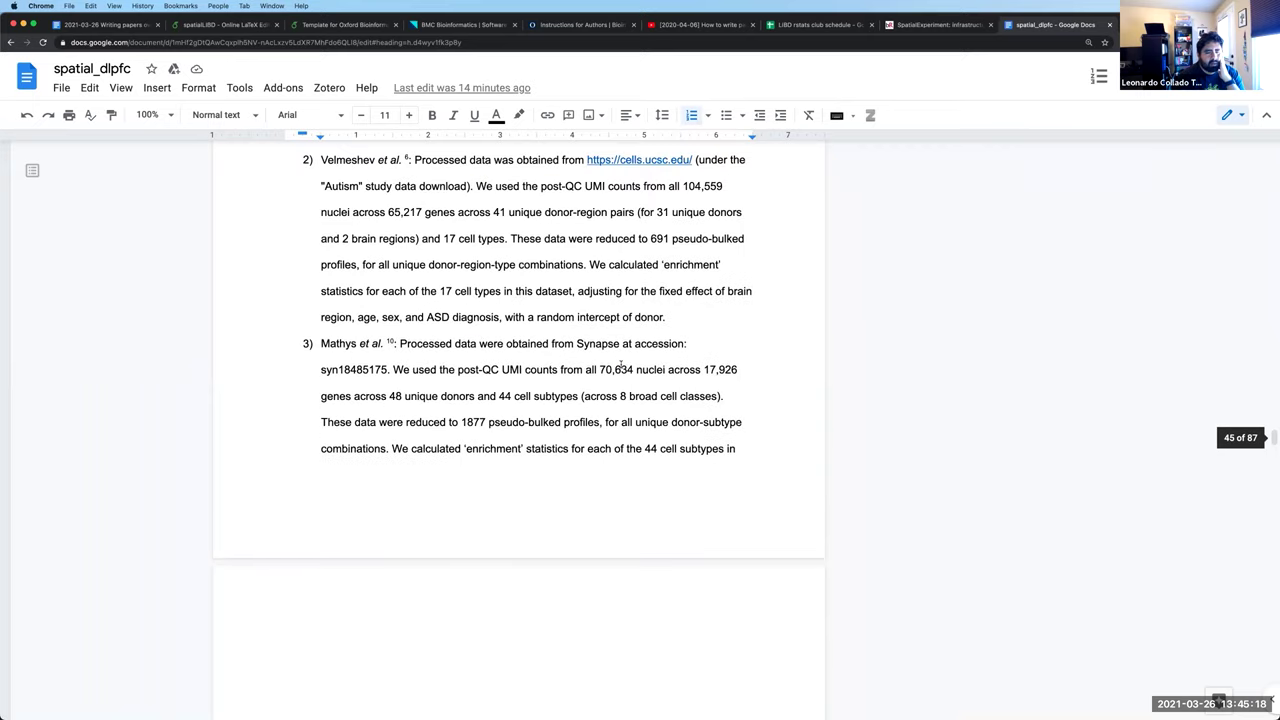
scroll(621, 365, "down", 3)
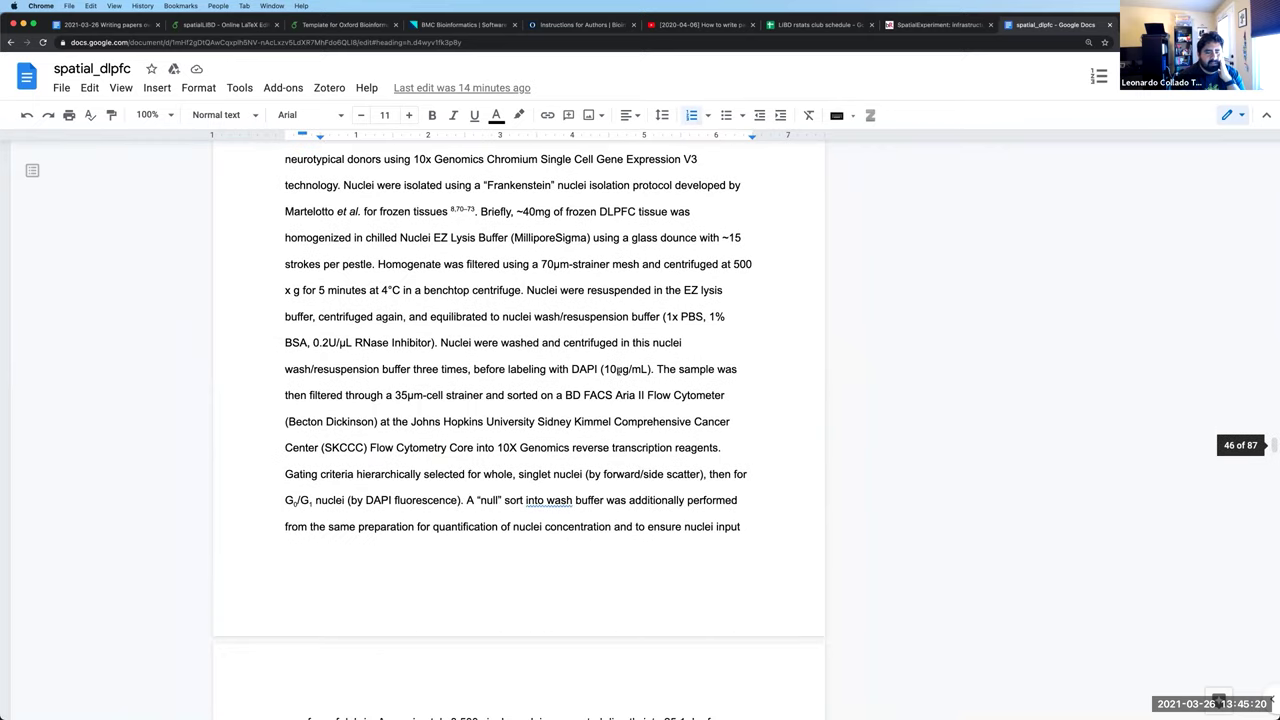
scroll(622, 370, "down", 13)
scroll(623, 377, "down", 10)
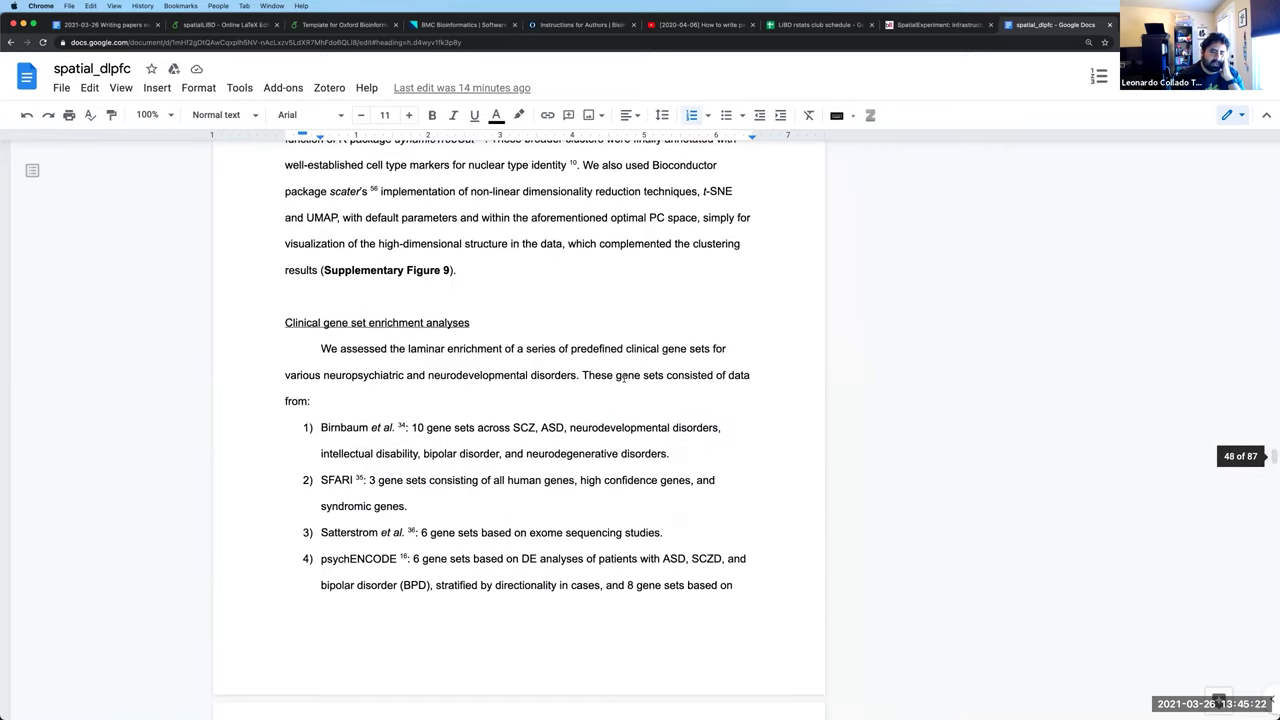
scroll(623, 378, "down", 20)
scroll(623, 378, "down", 20)
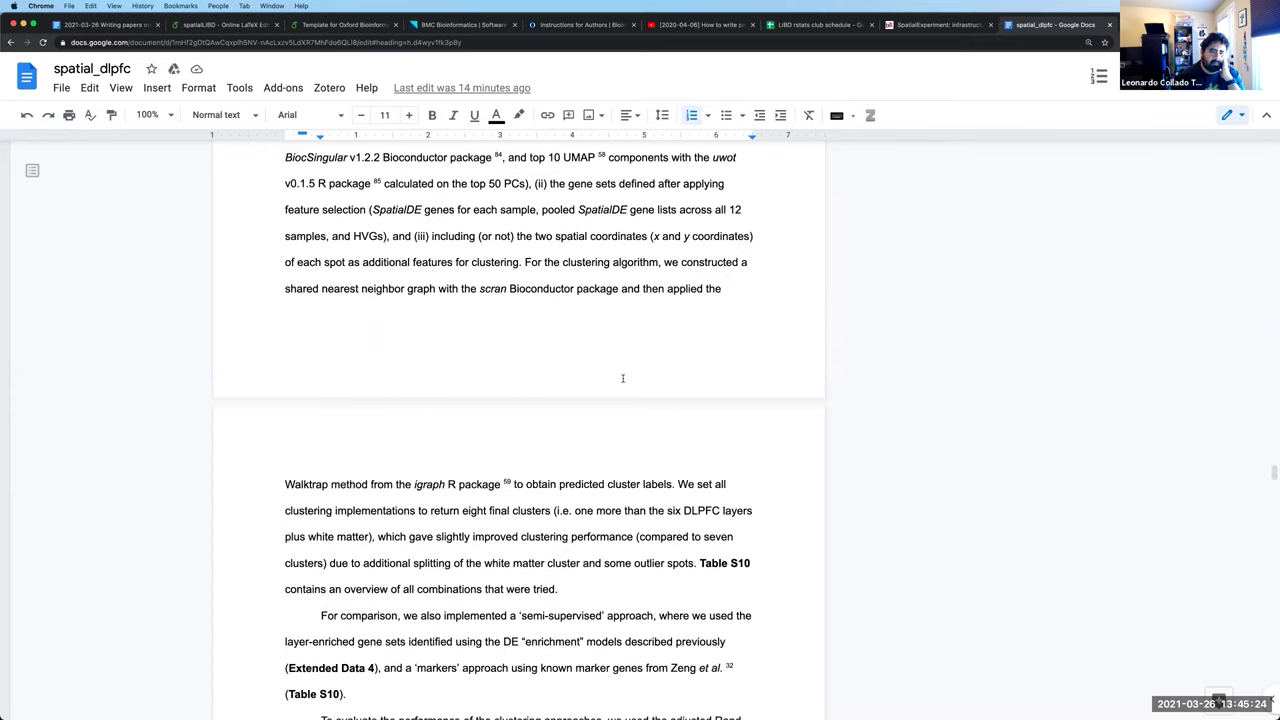
scroll(623, 378, "up", 1)
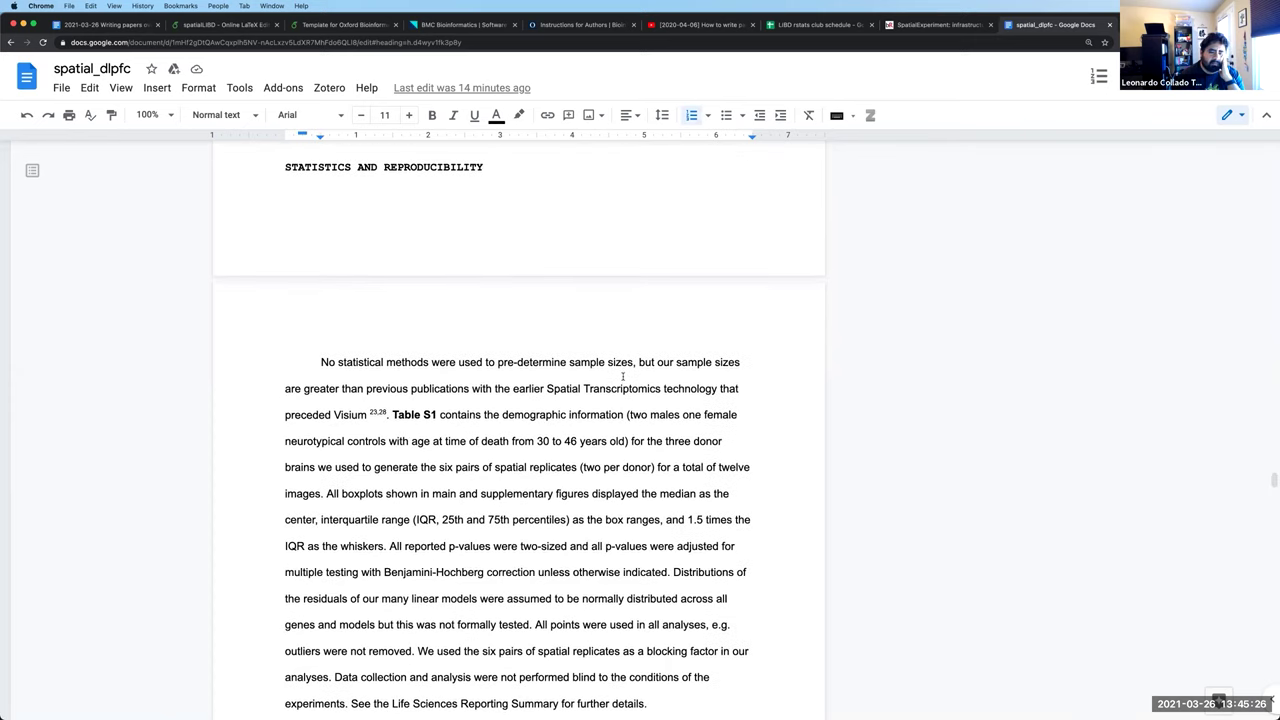
scroll(623, 377, "down", 3)
scroll(623, 376, "up", 2)
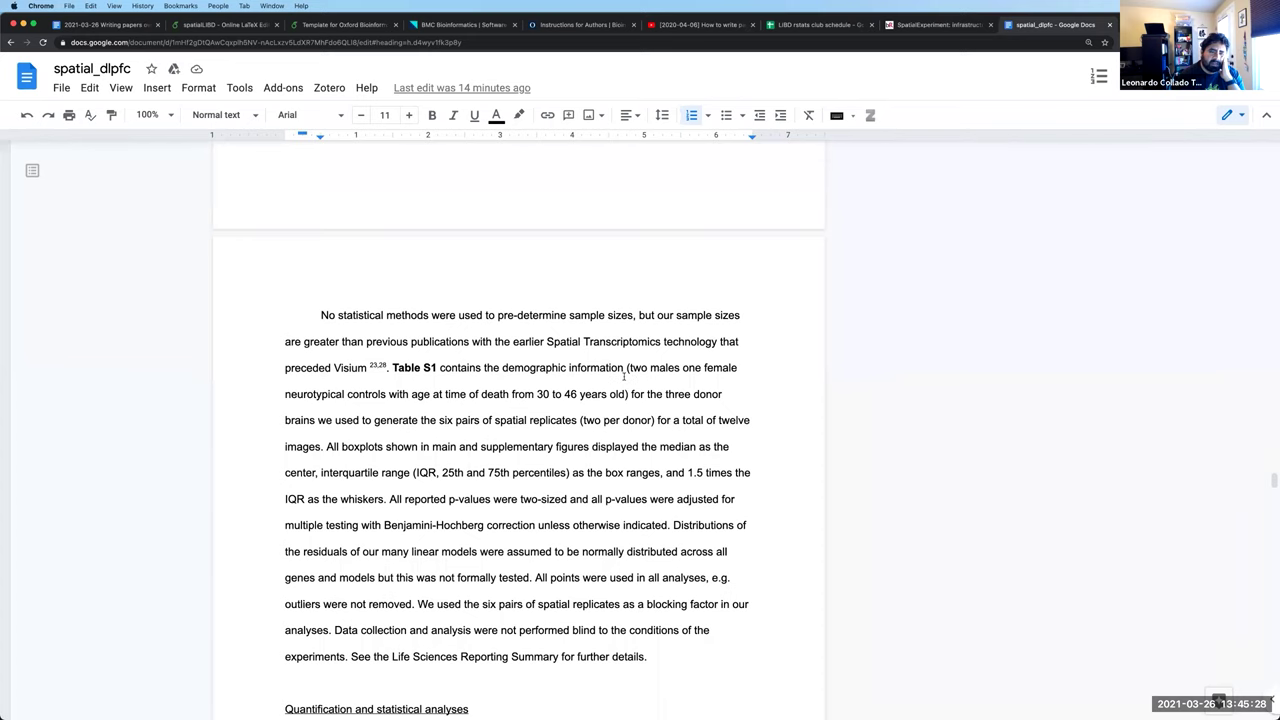
scroll(498, 406, "up", 1)
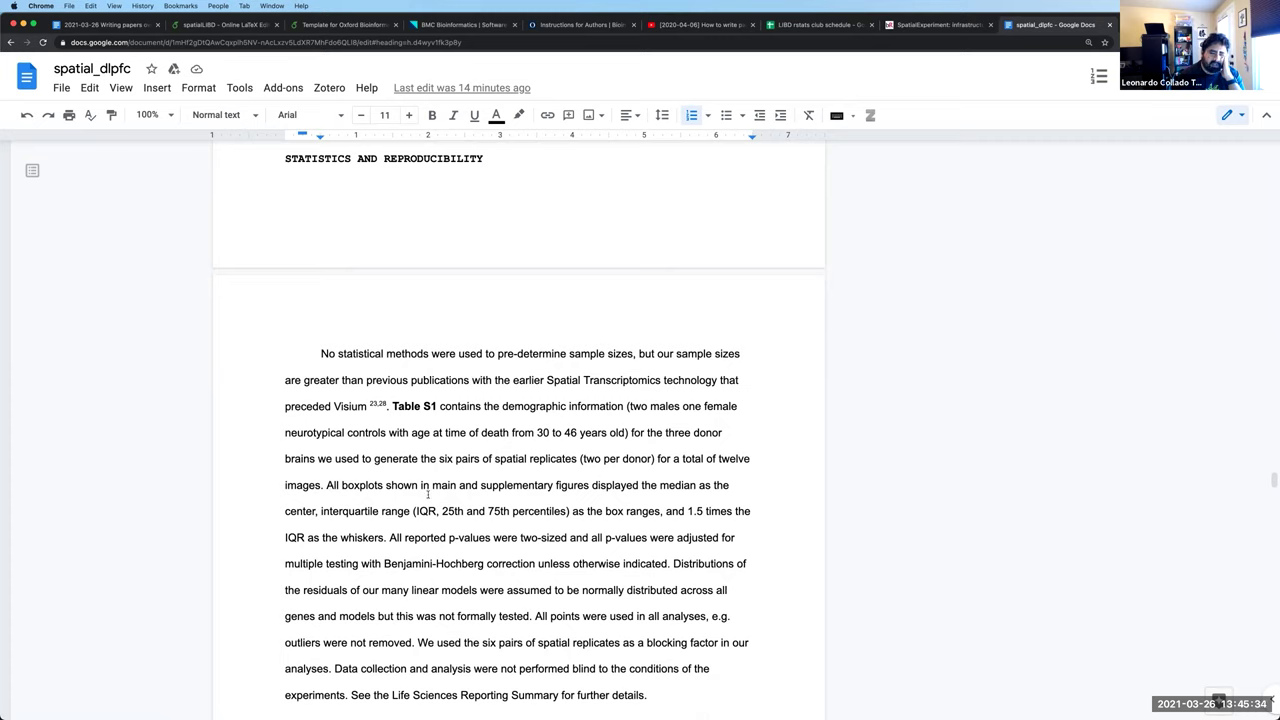
Highlight the start of the boxplot sentence and its interquartile range wording in the "STATISTICS AND REPRODUCIBILITY" paragraph
left_click_drag(327, 487, 438, 492)
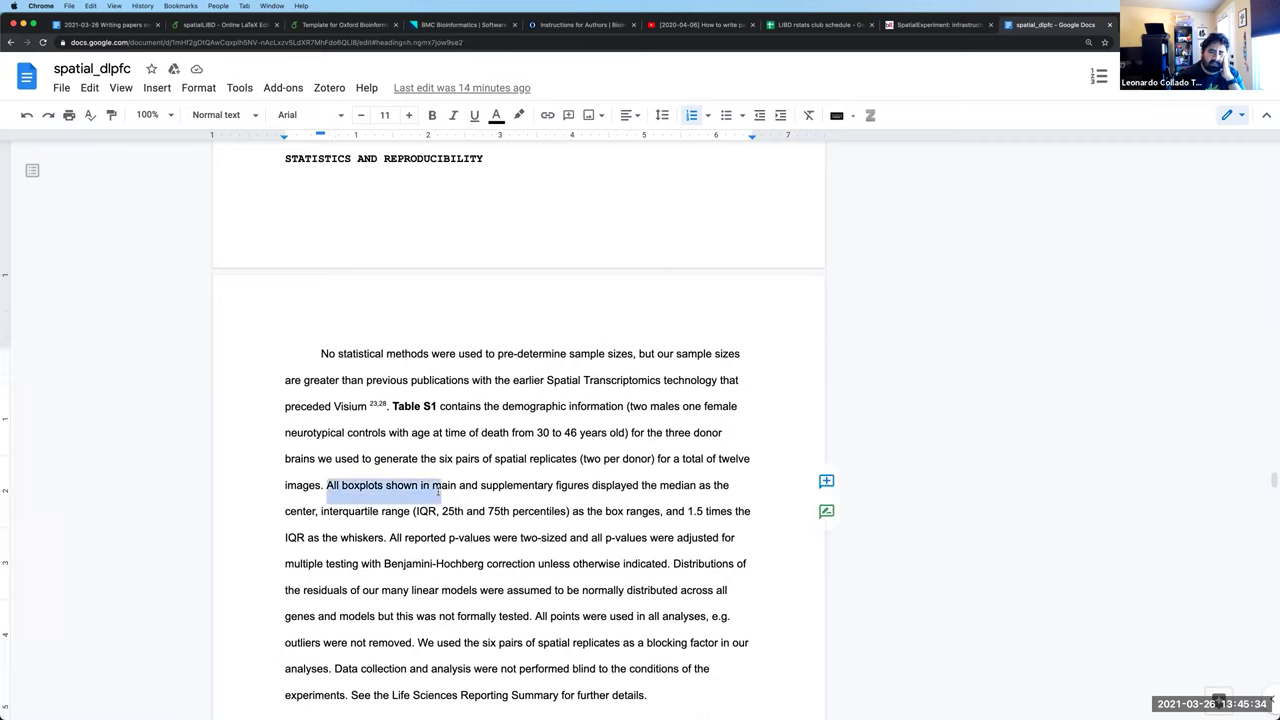
left_click(666, 487)
left_click(340, 511)
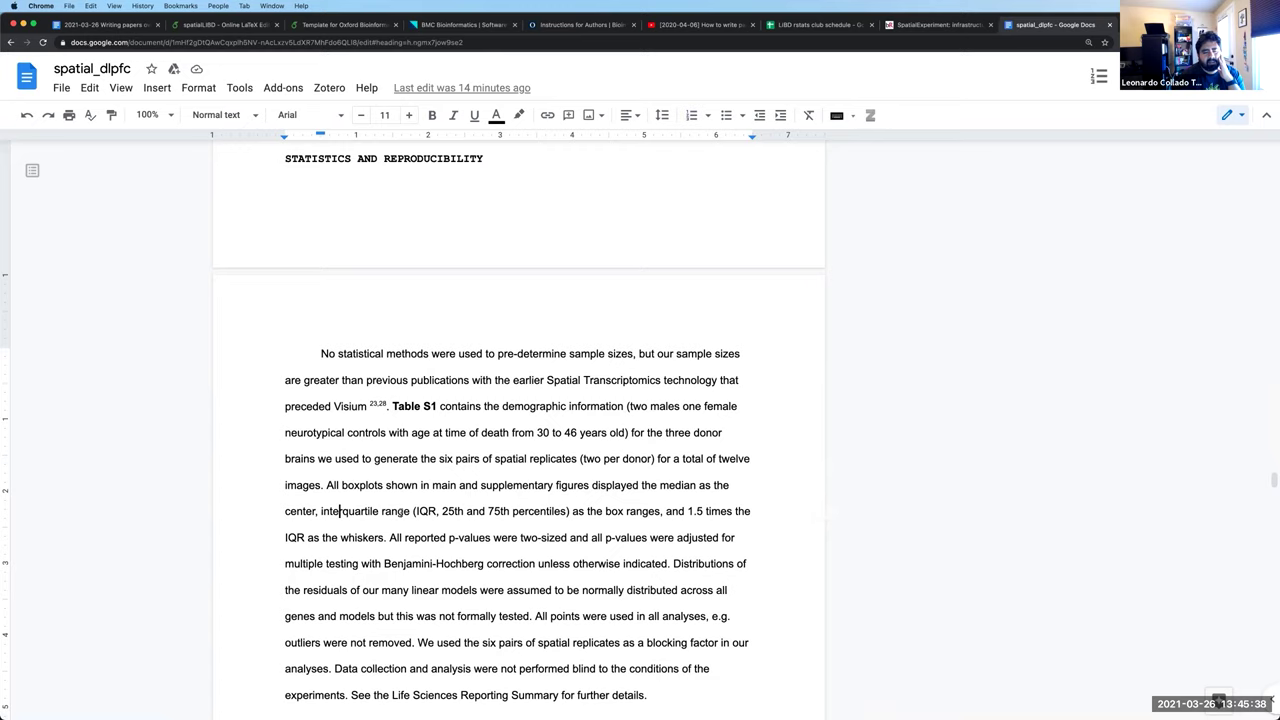
left_click_drag(340, 511, 405, 512)
Highlight the entire opening paragraph of the "STATISTICS AND REPRODUCIBILITY" section, and clear the selection
scroll(405, 512, "down", 1)
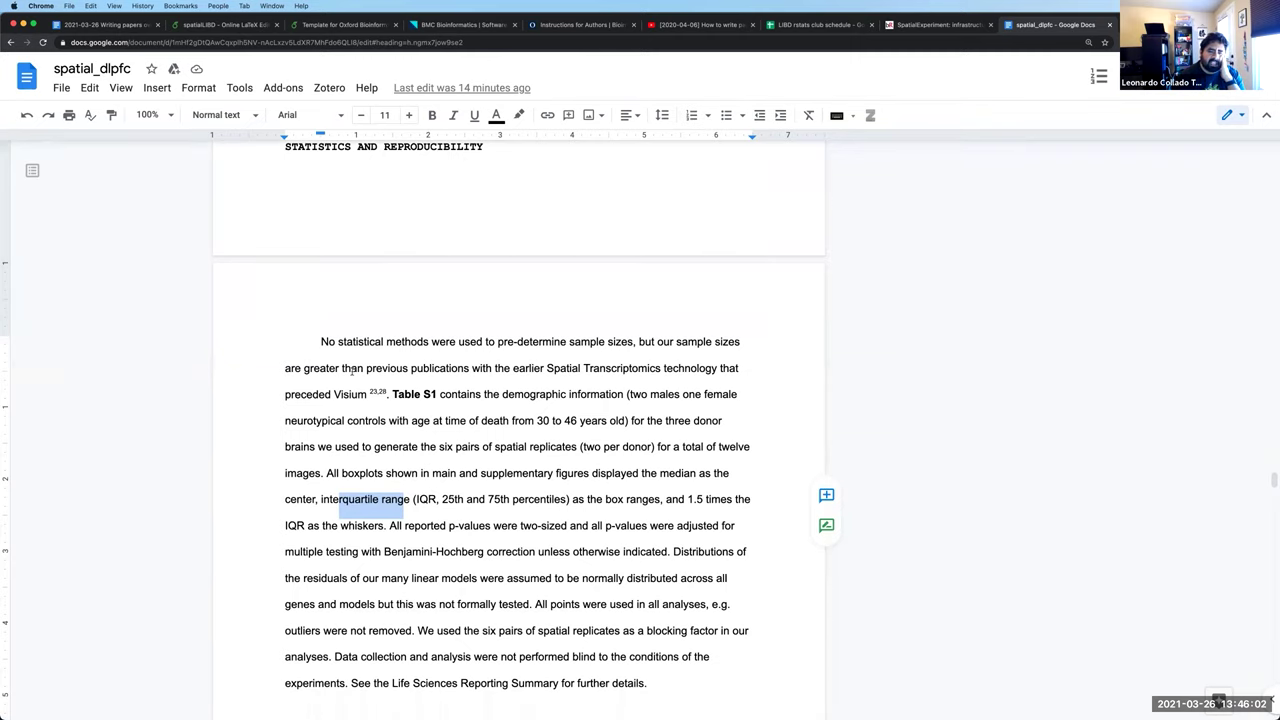
left_click_drag(320, 341, 668, 676)
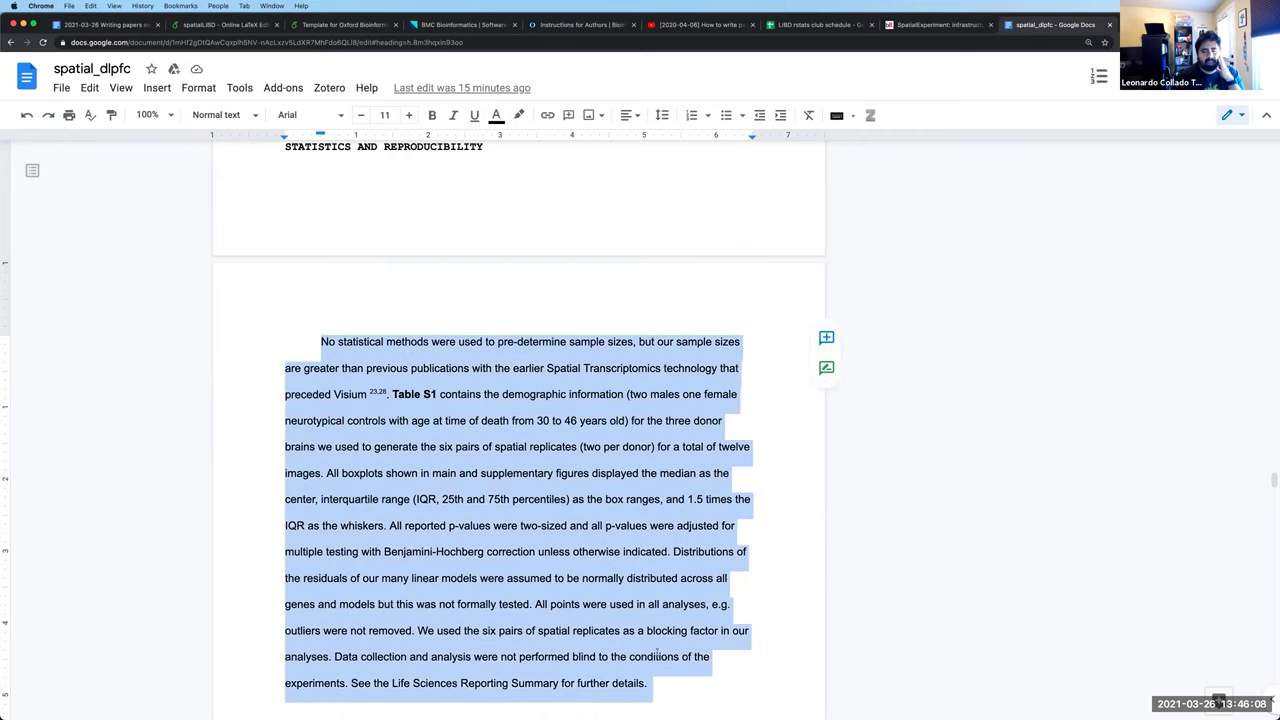
left_click(522, 501)
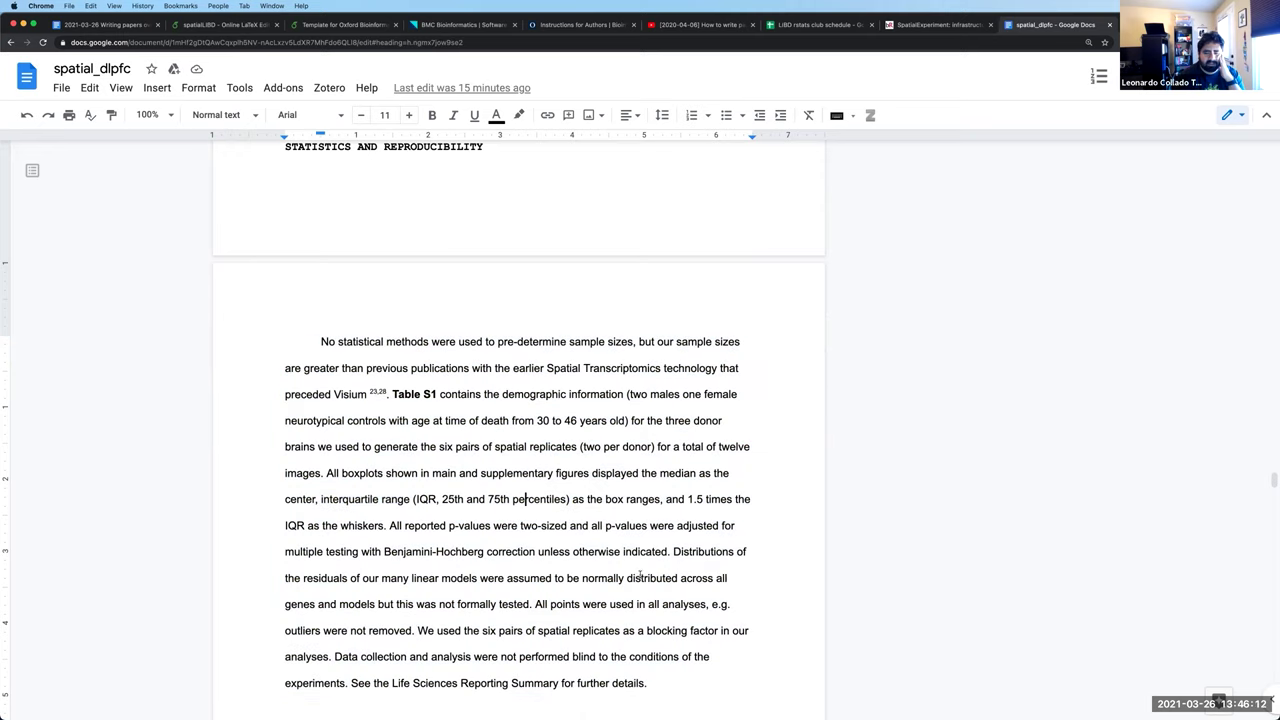
Review the "STATISTICS AND REPRODUCIBILITY" text, including "Quantification and statistical analyses", and continue to the "CODE AVAILABILITY" section
scroll(641, 574, "down", 2)
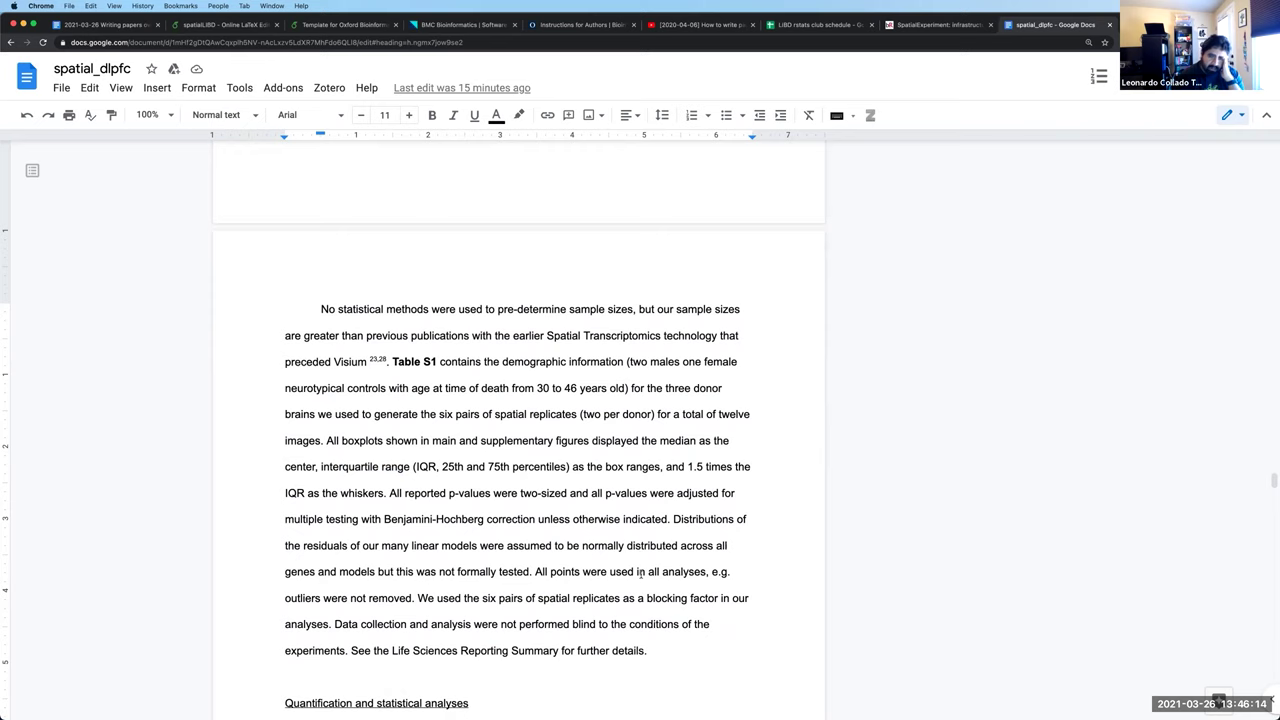
scroll(620, 537, "down", 4)
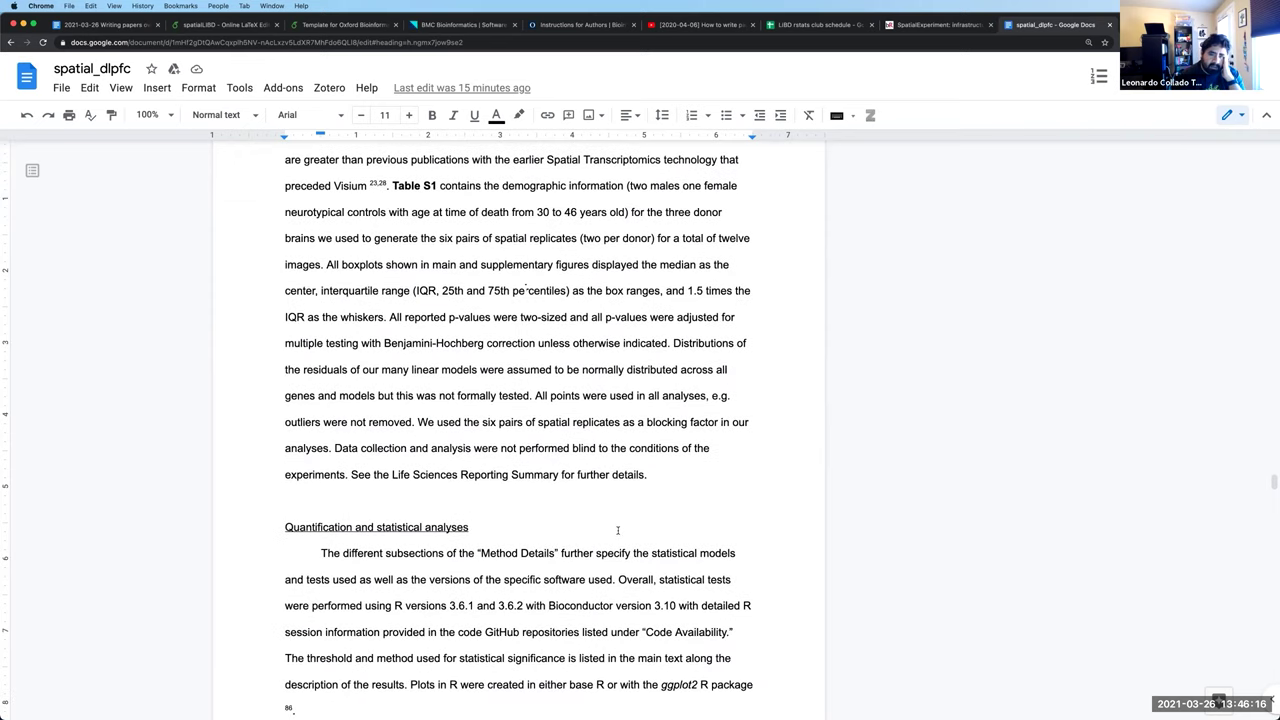
scroll(503, 443, "up", 5)
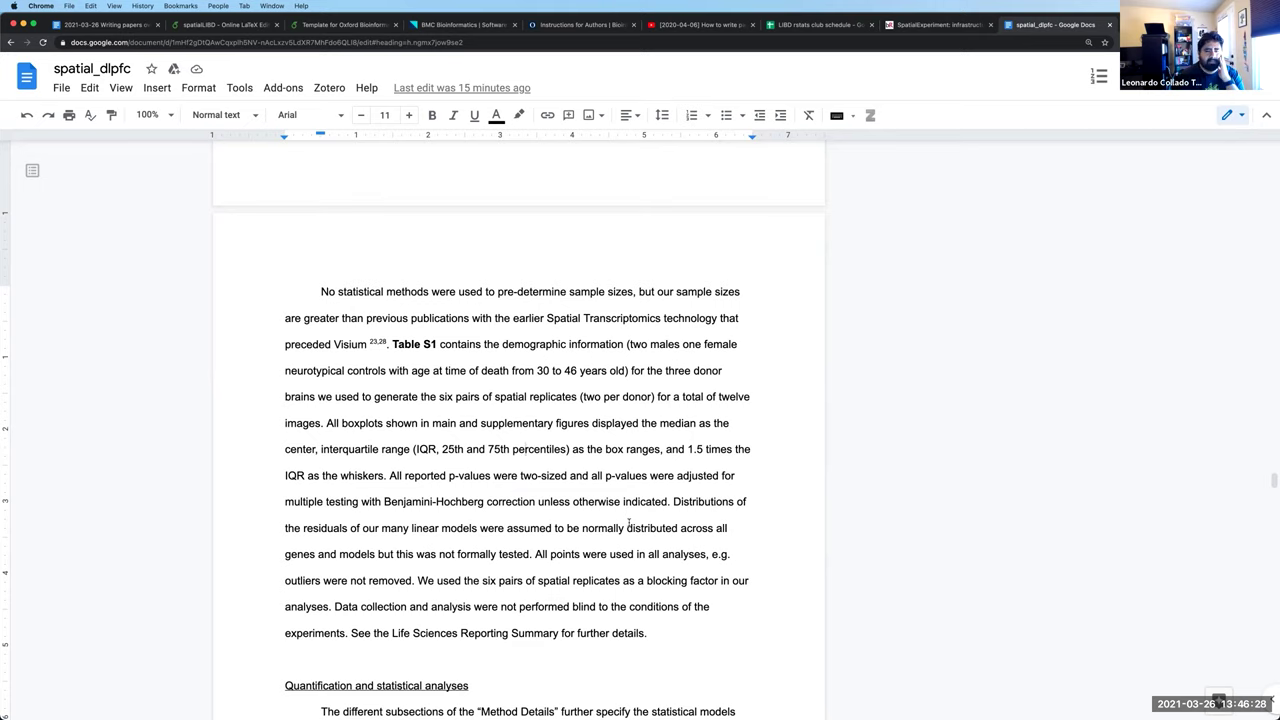
scroll(628, 522, "down", 4)
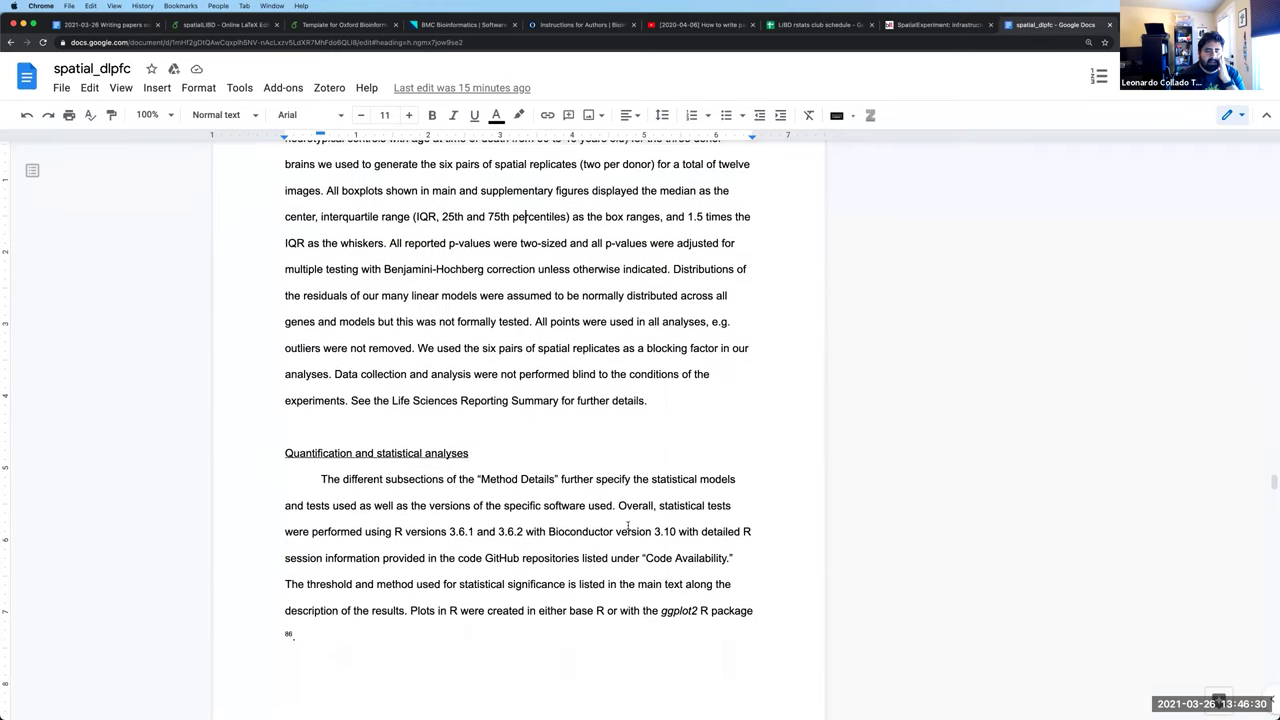
scroll(626, 520, "down", 2)
scroll(624, 515, "down", 4)
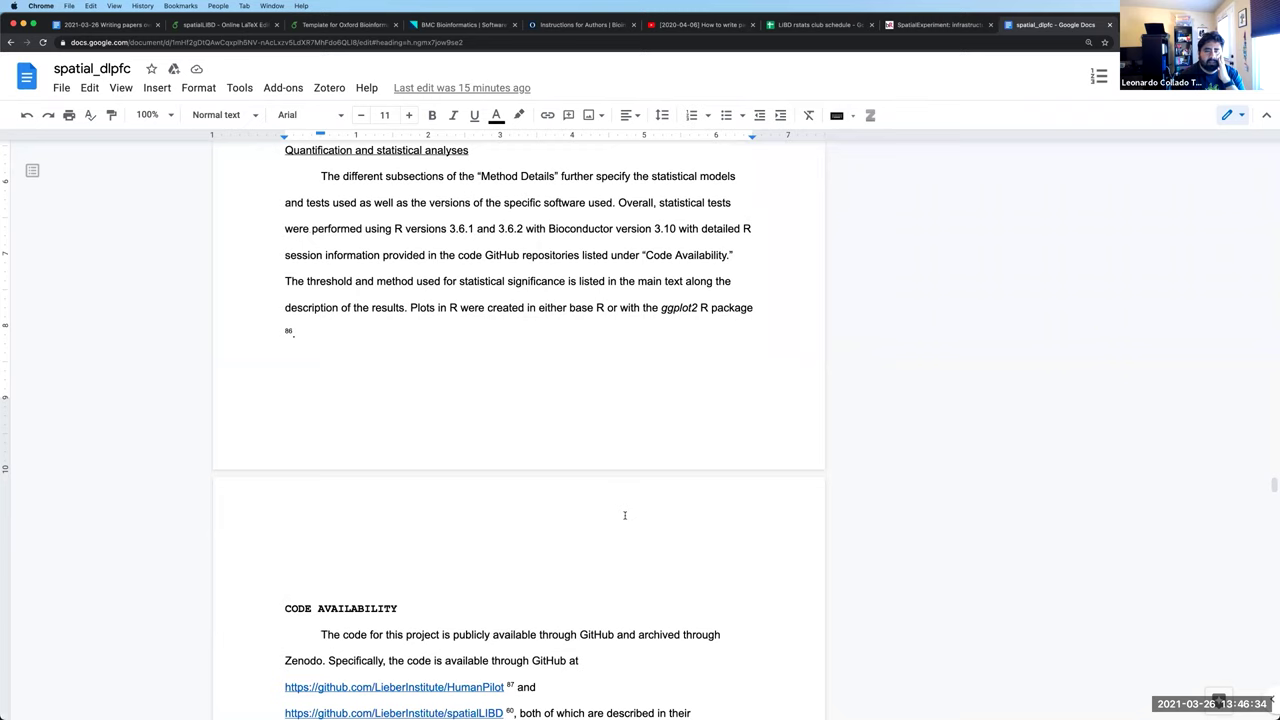
scroll(624, 515, "down", 5)
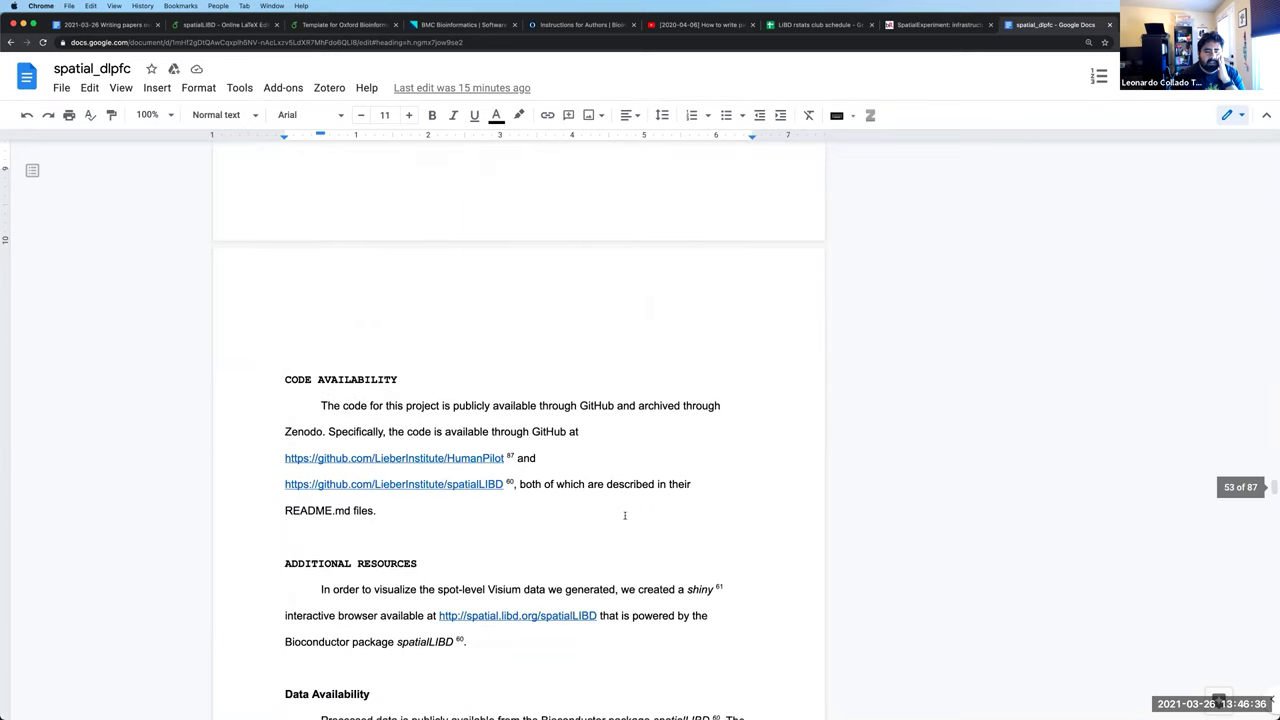
scroll(624, 515, "down", 5)
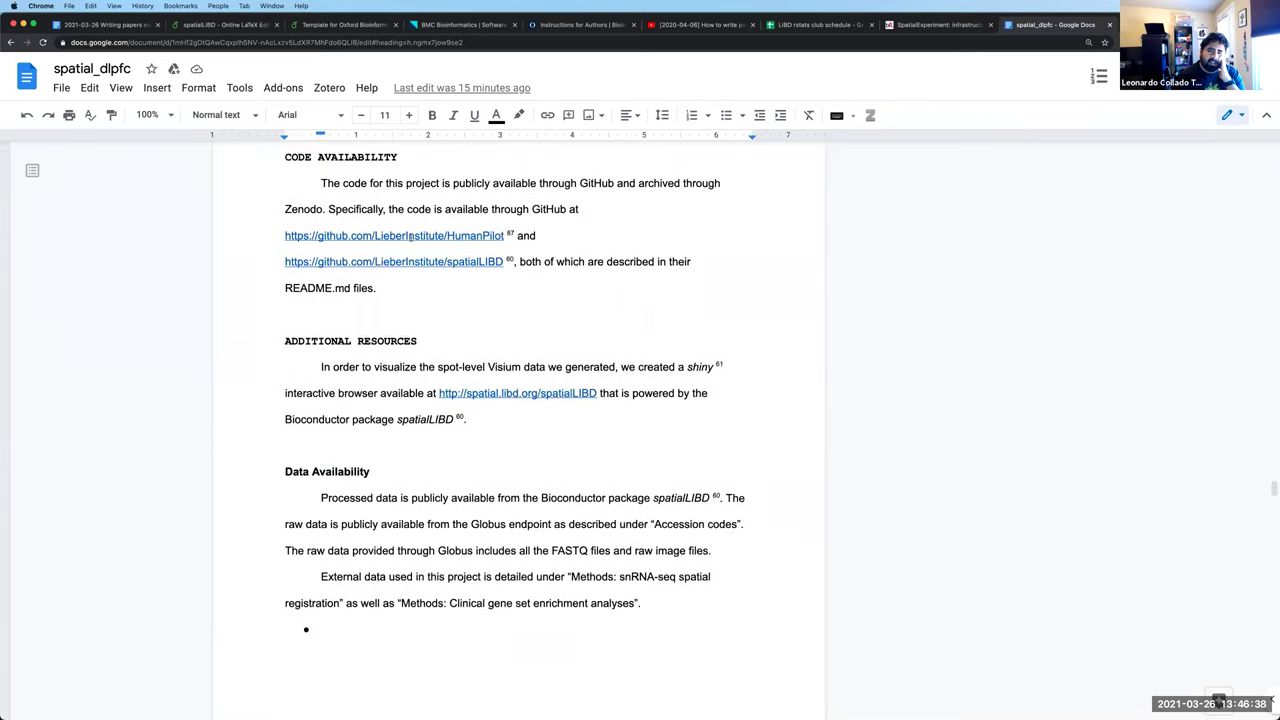
Open the HumanPilot GitHub repository linked under "CODE AVAILABILITY" and examine its file list and README
left_click(375, 290)
key("Up")
key("Up")
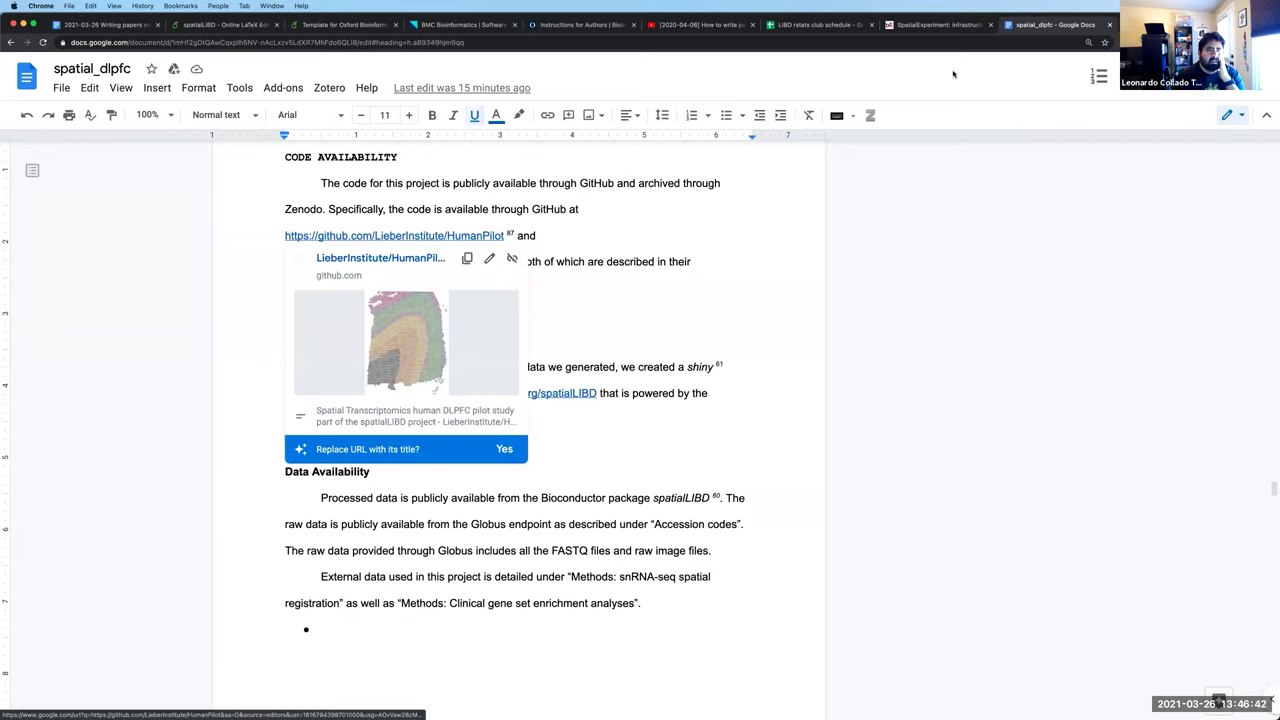
key("alt+Return")
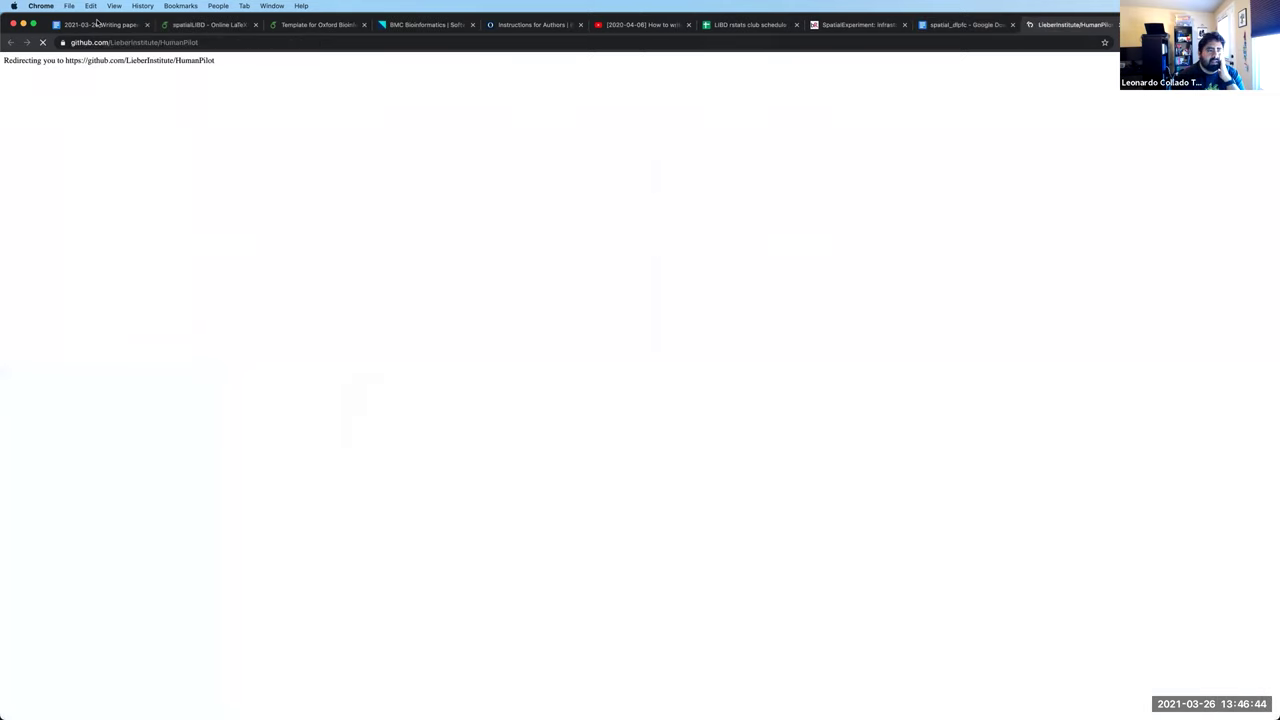
left_click(97, 24)
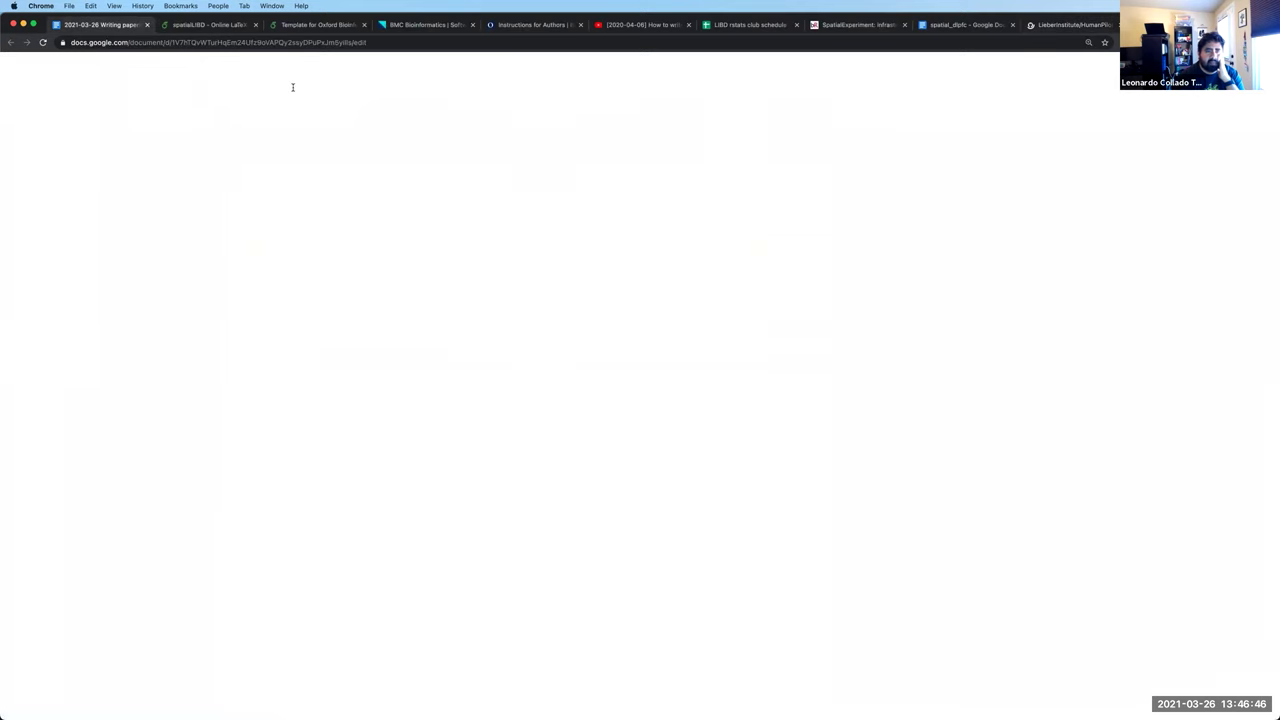
left_click(970, 24)
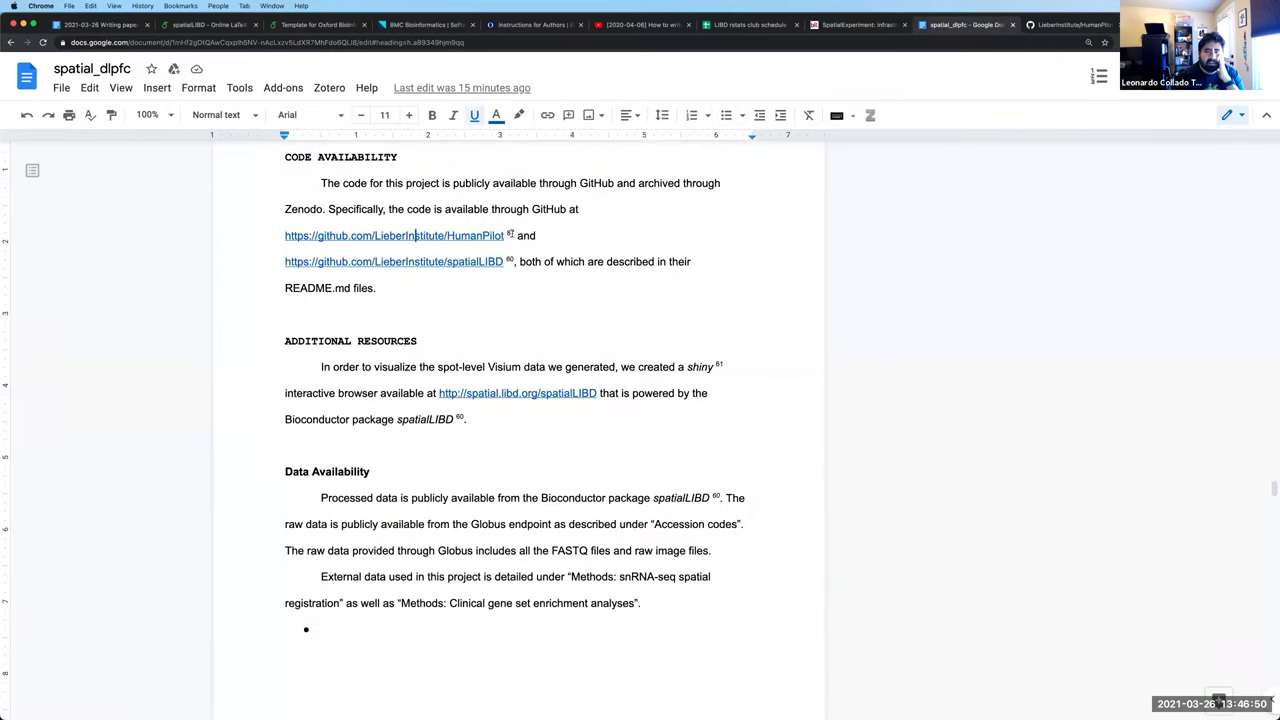
left_click(1054, 26)
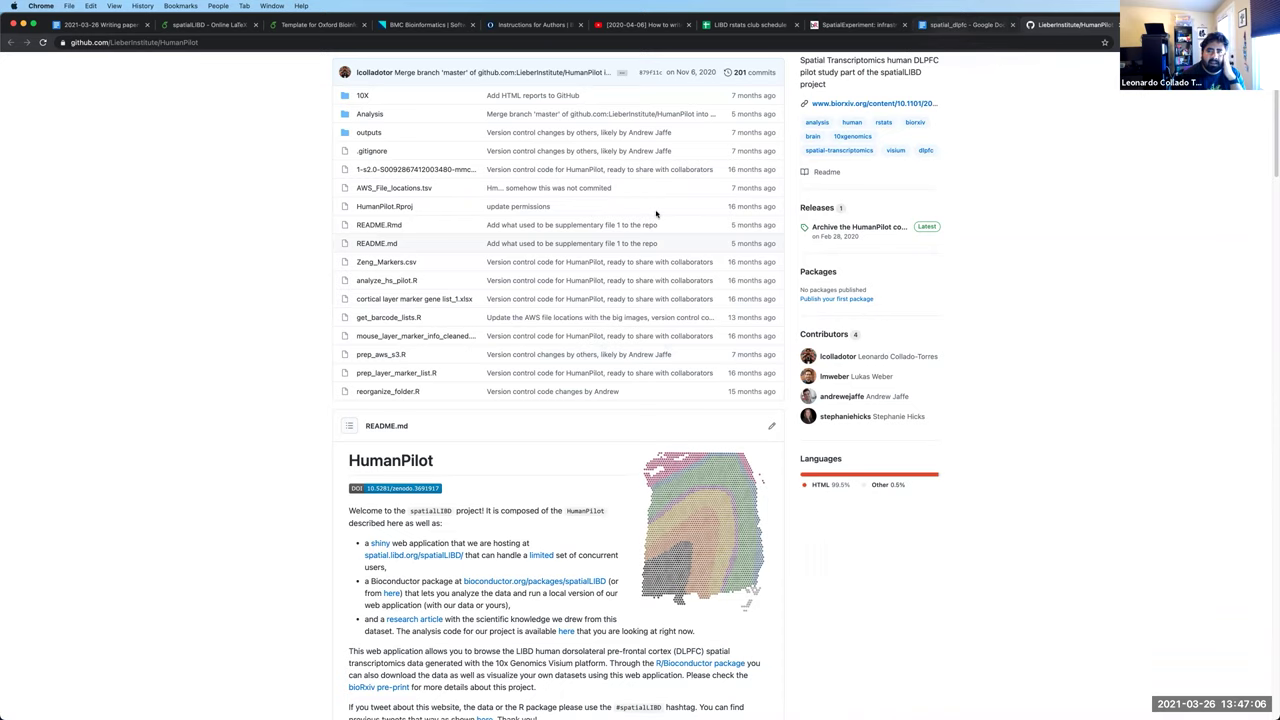
scroll(658, 215, "up", 1)
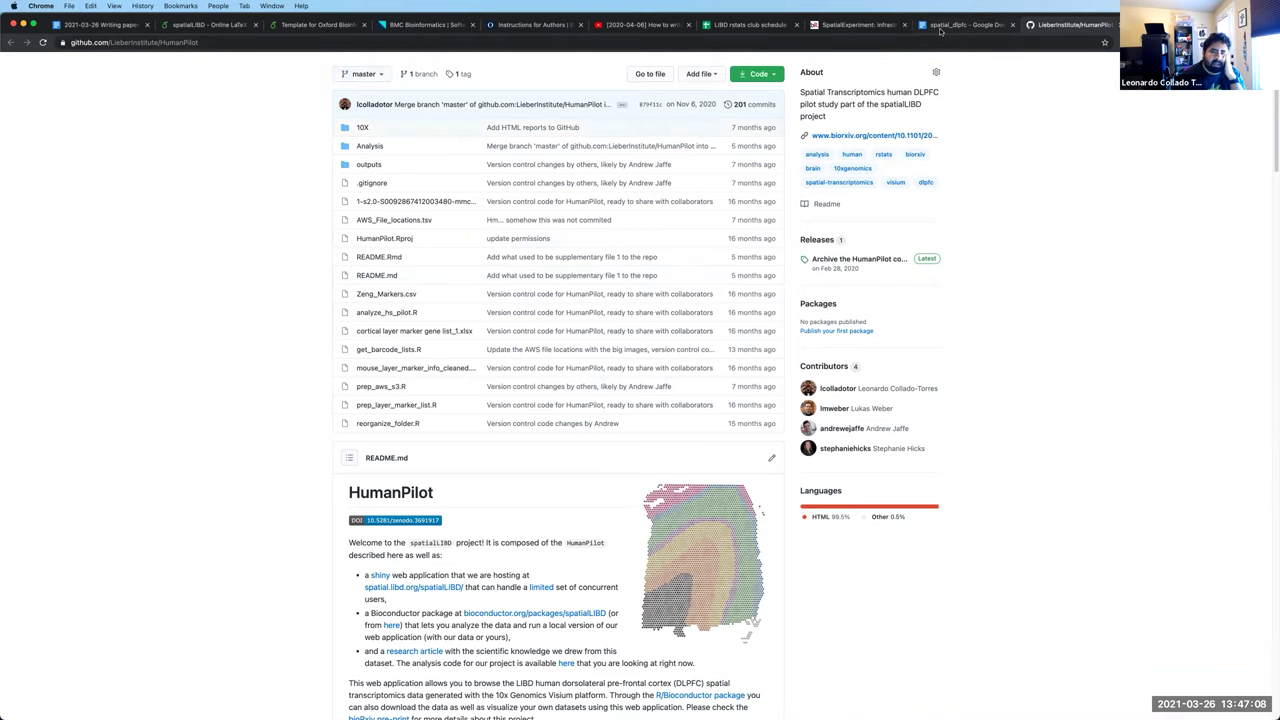
Return to the spatial_dlpfc manuscript, highlight the citation number after the HumanPilot link, and clear the selection
left_click(958, 25)
key("Down")
key("Down")
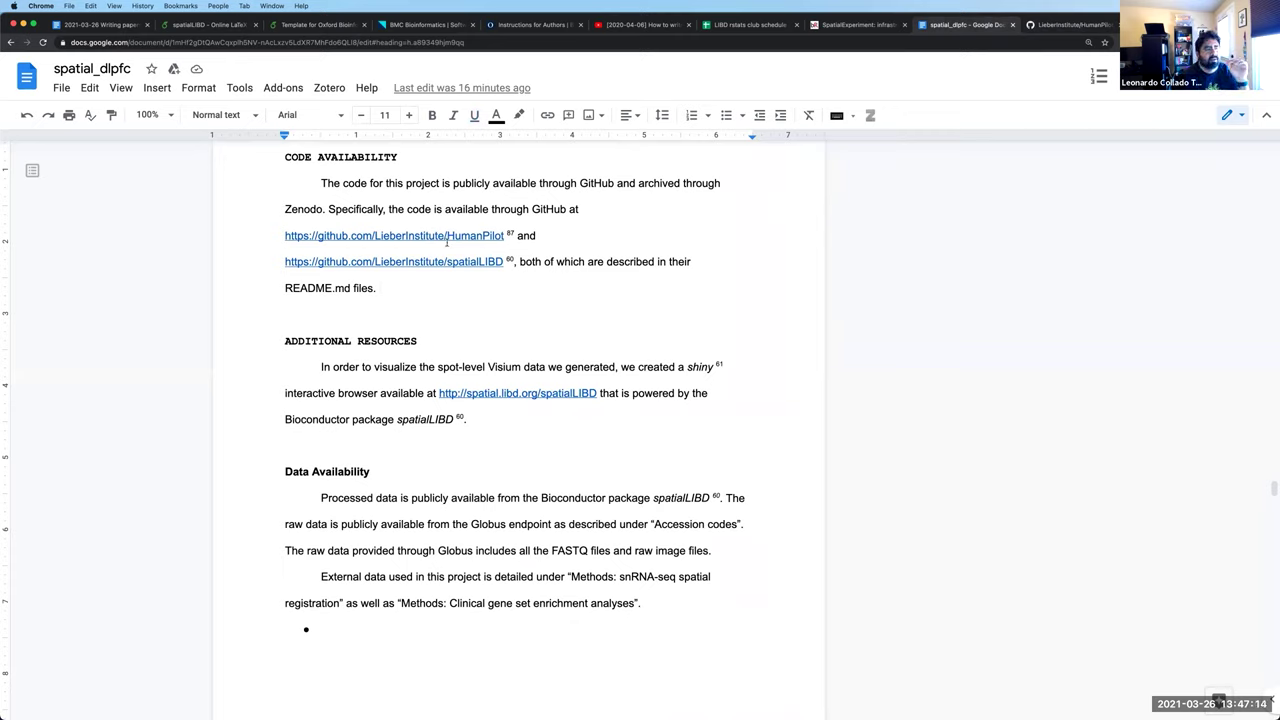
left_click(510, 234)
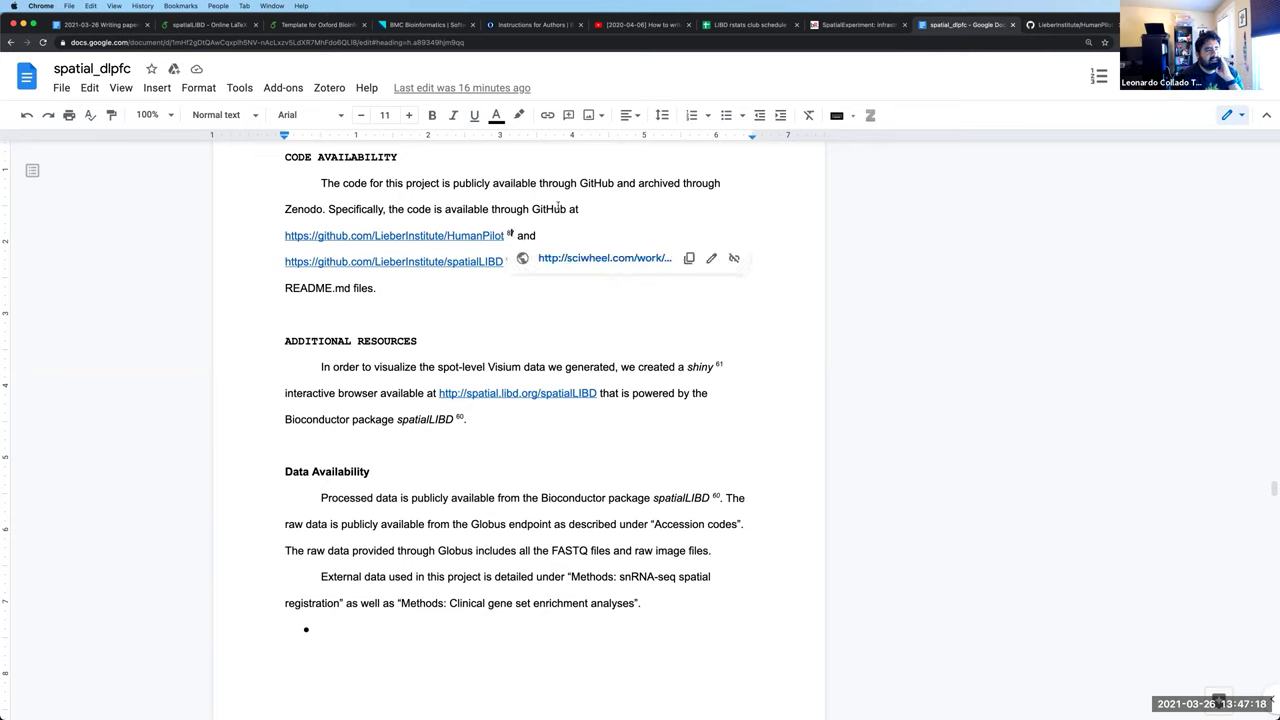
key("Right")
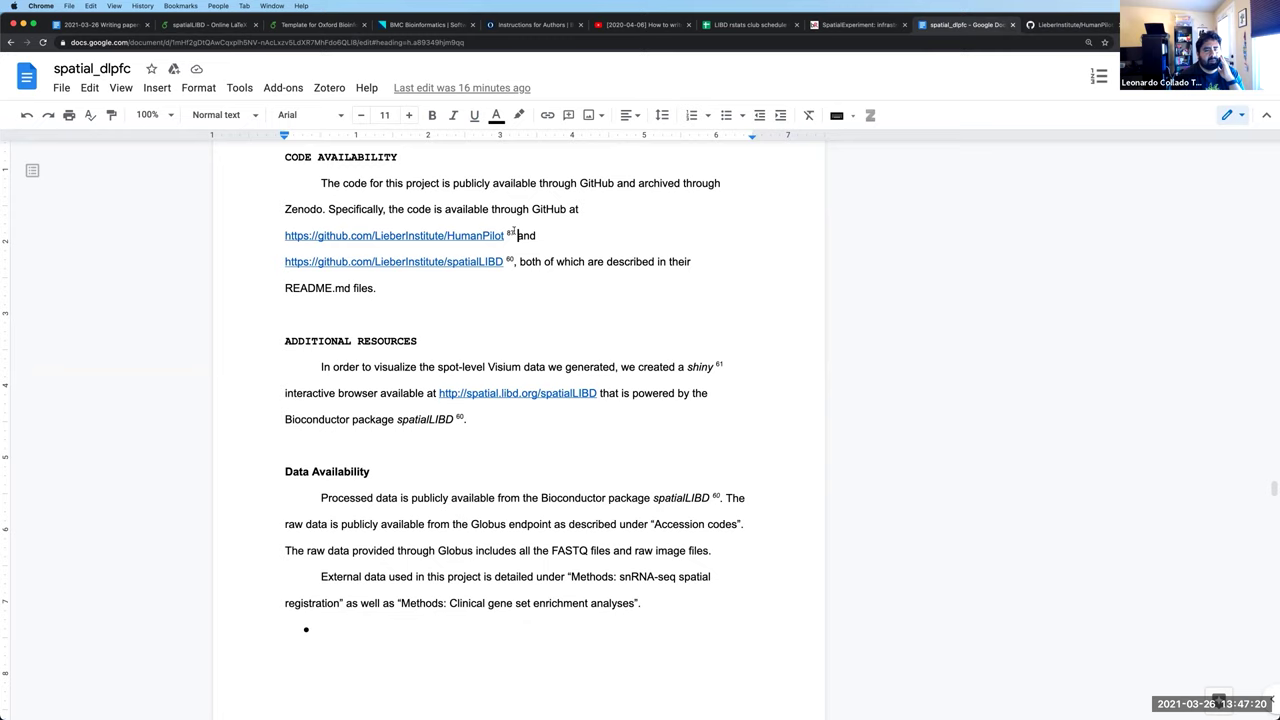
left_click_drag(503, 233, 515, 238)
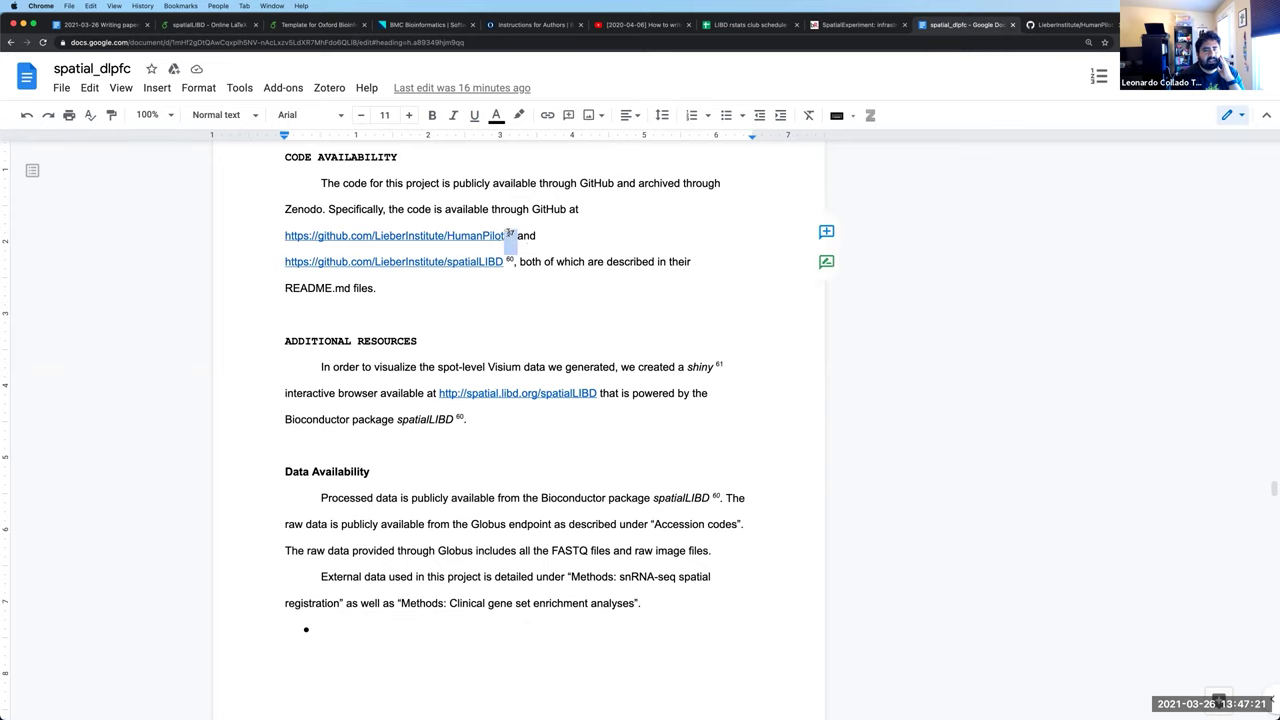
left_click(526, 291)
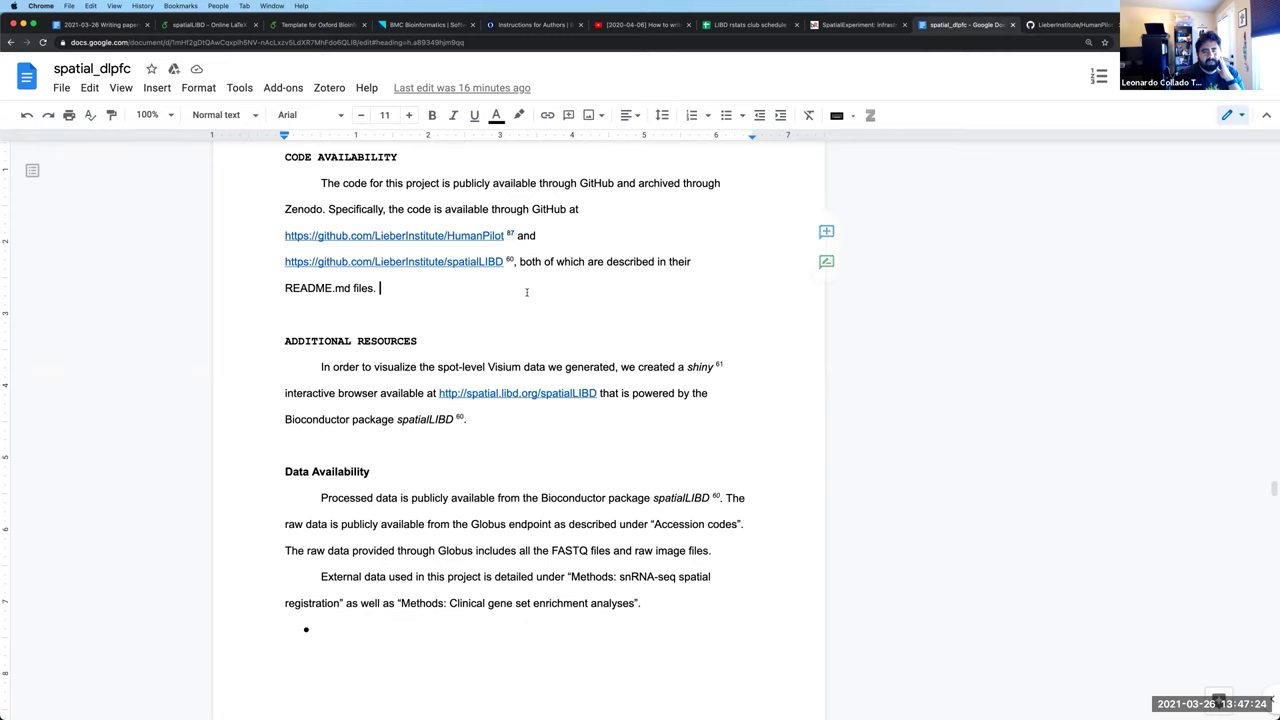
Skim the "Data Availability" section and Supplementary Figure 1, and go to the reference list near the manuscript's end
scroll(518, 262, "down", 1)
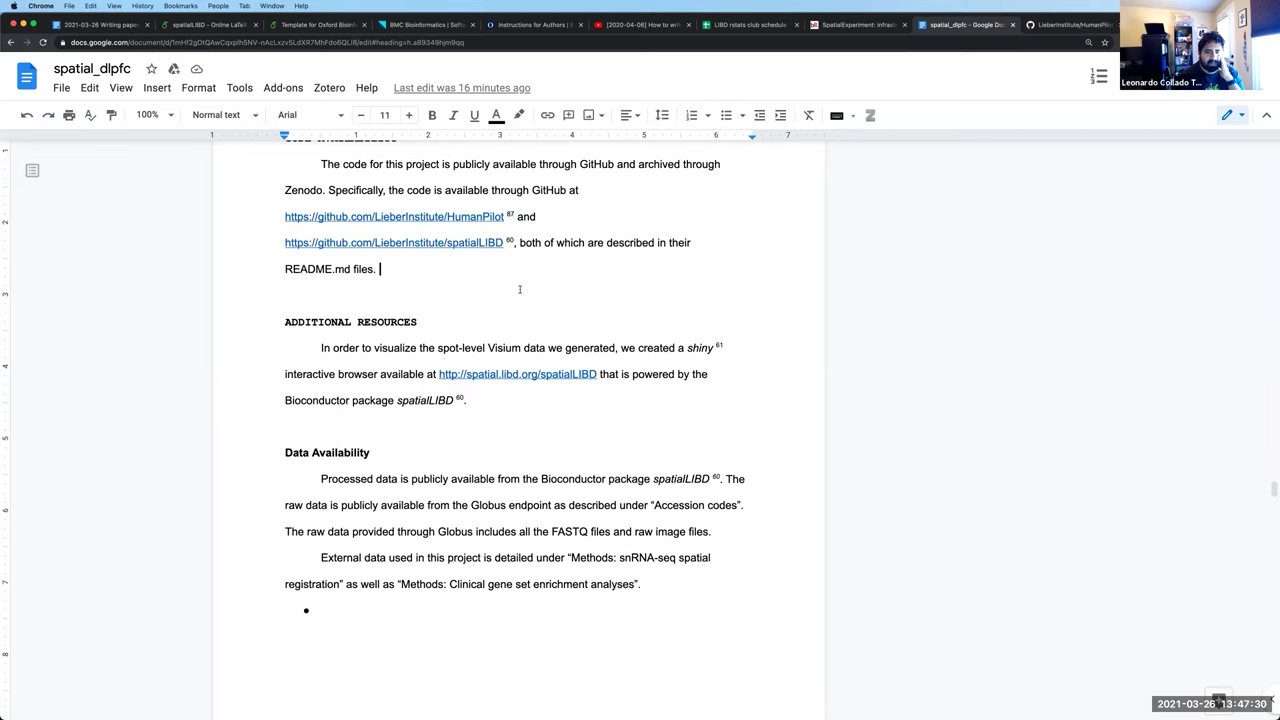
scroll(519, 289, "down", 2)
scroll(430, 308, "down", 10)
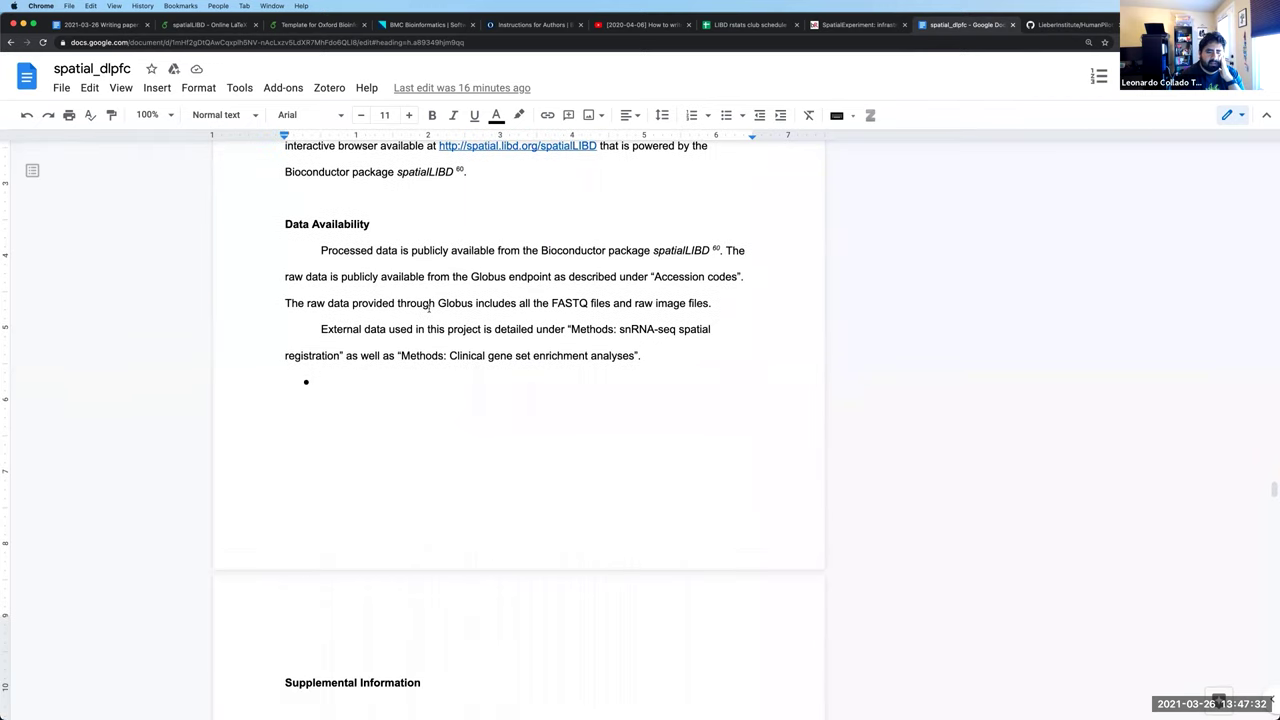
scroll(433, 306, "down", 6)
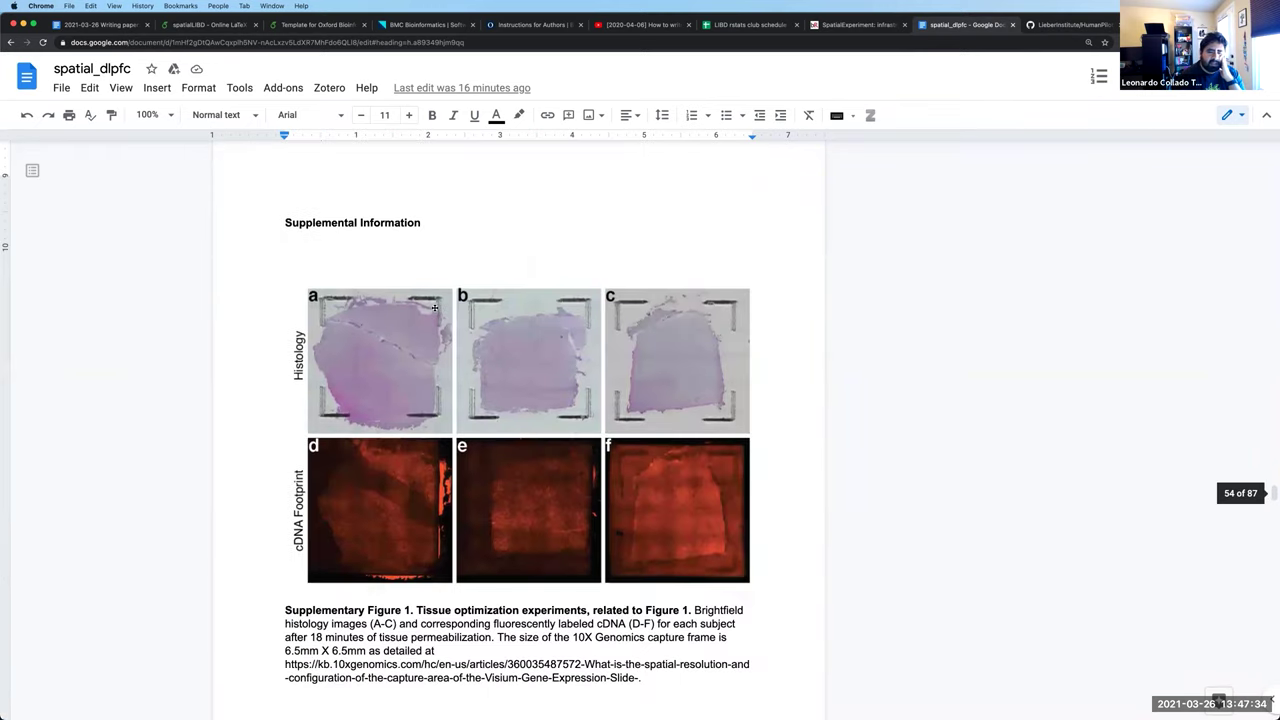
scroll(497, 306, "down", 5)
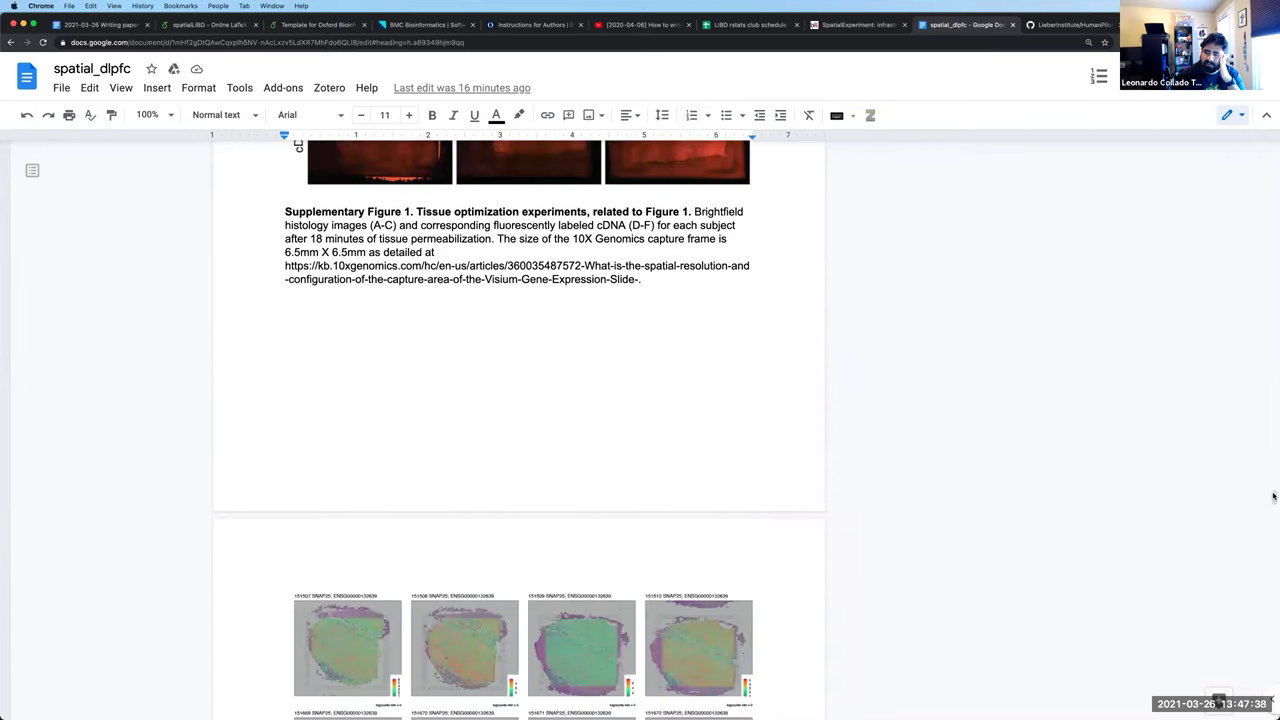
left_click_drag(1274, 512, 1243, 703)
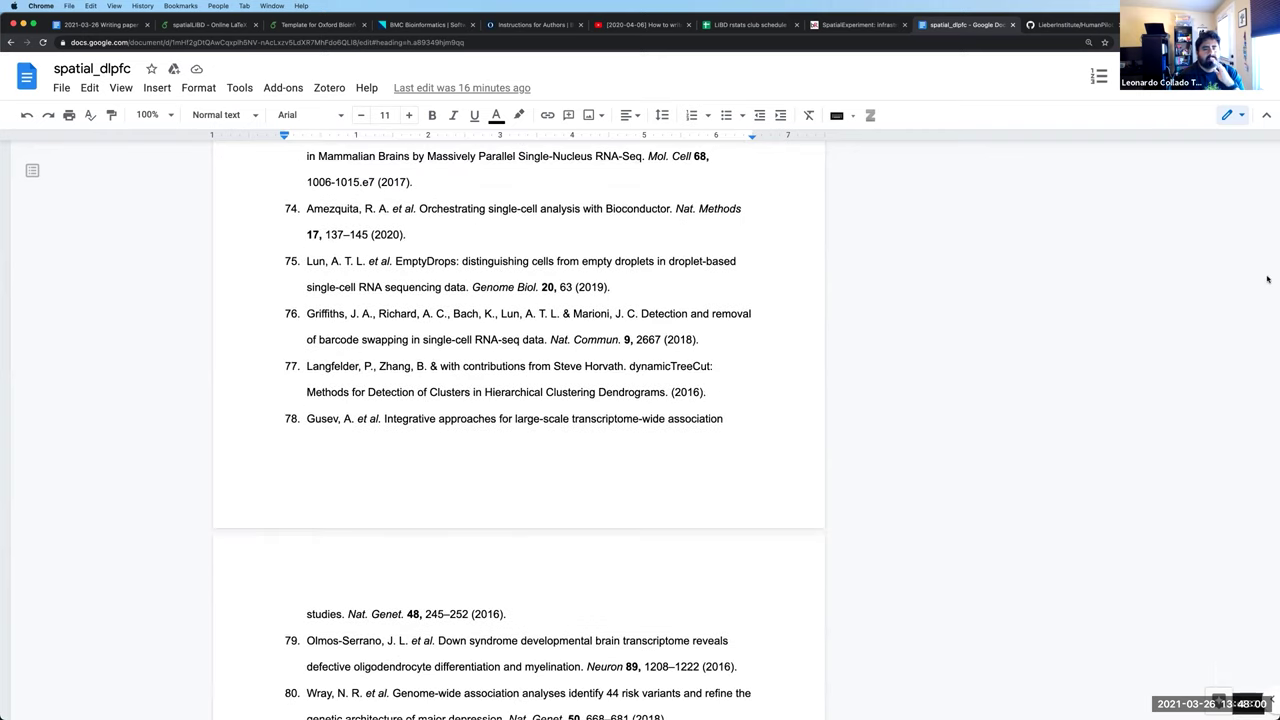
Go back to the discussion and review its paragraphs on neuropil enrichment, laminar gene expression across species, and Visium's advantages and limitations
left_click(1267, 279)
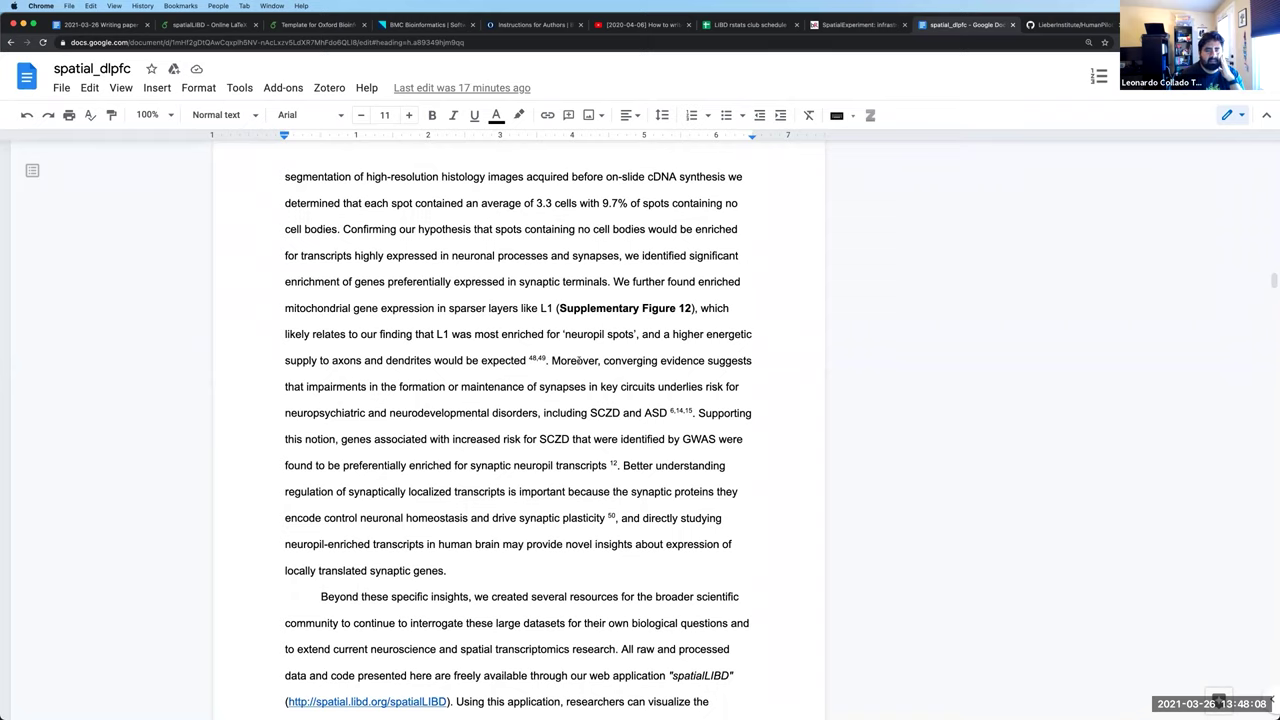
scroll(578, 360, "up", 5)
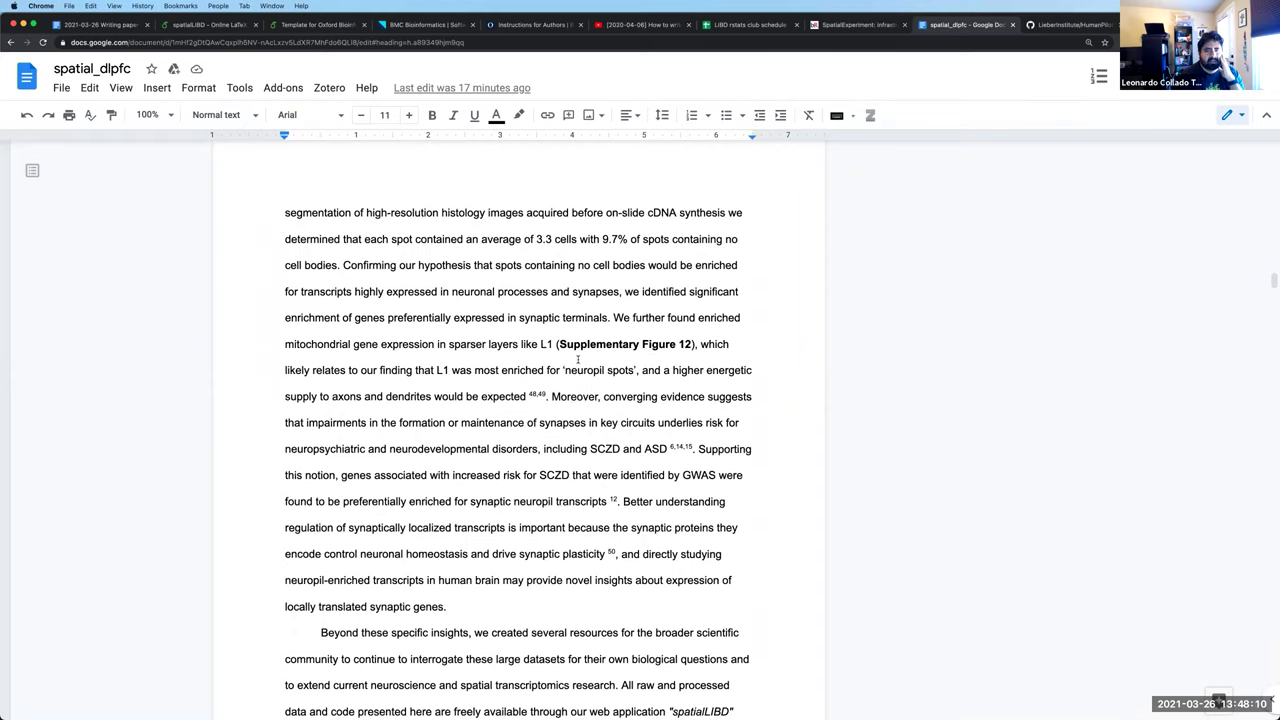
scroll(574, 358, "up", 15)
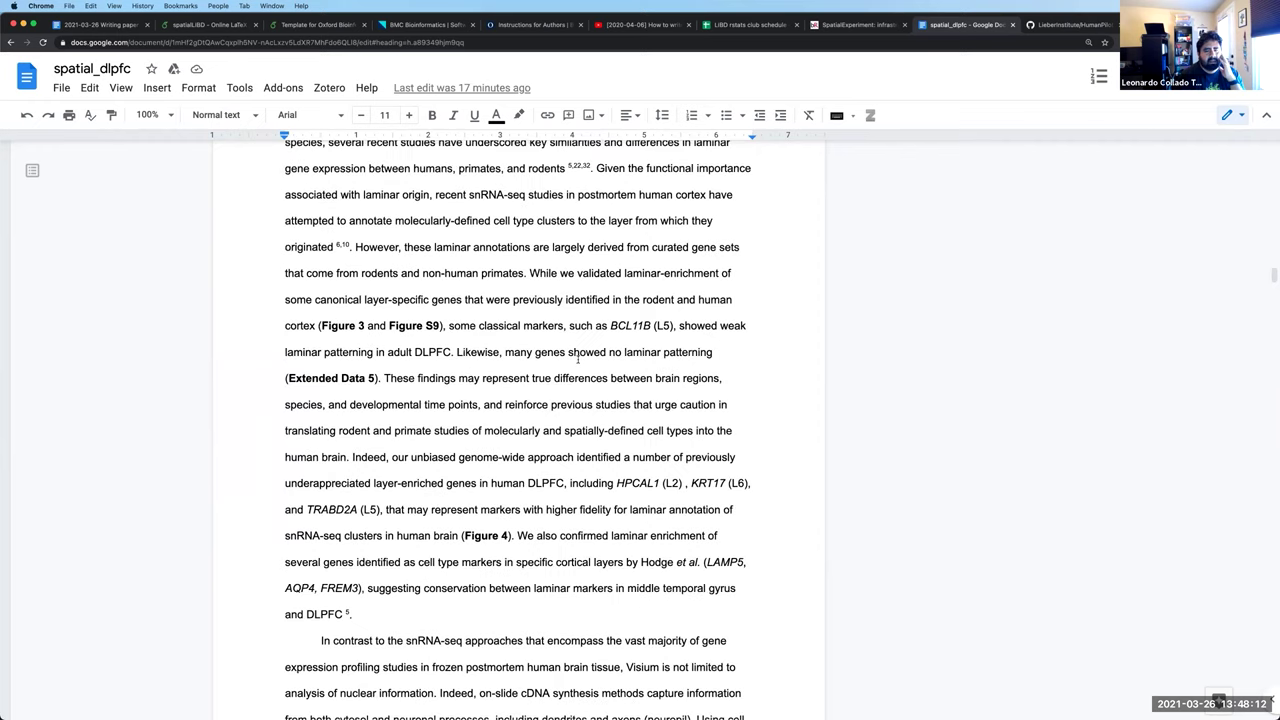
scroll(578, 358, "up", 5)
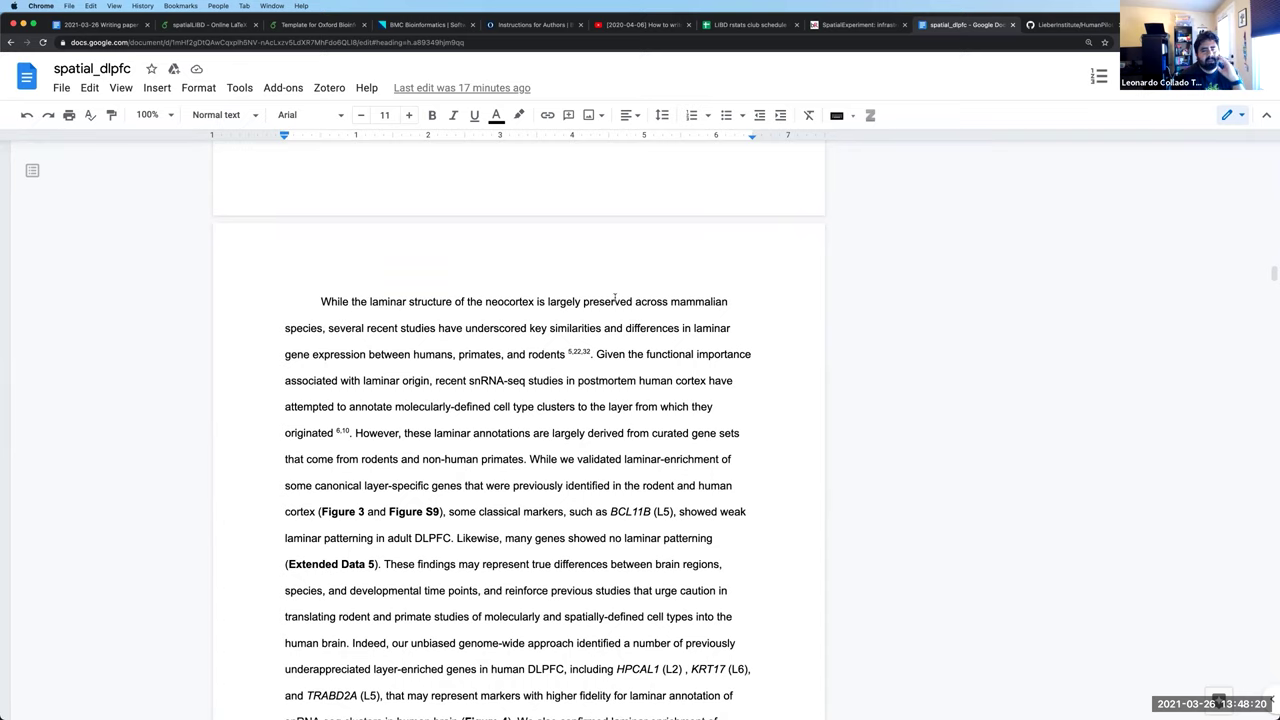
scroll(615, 297, "up", 1)
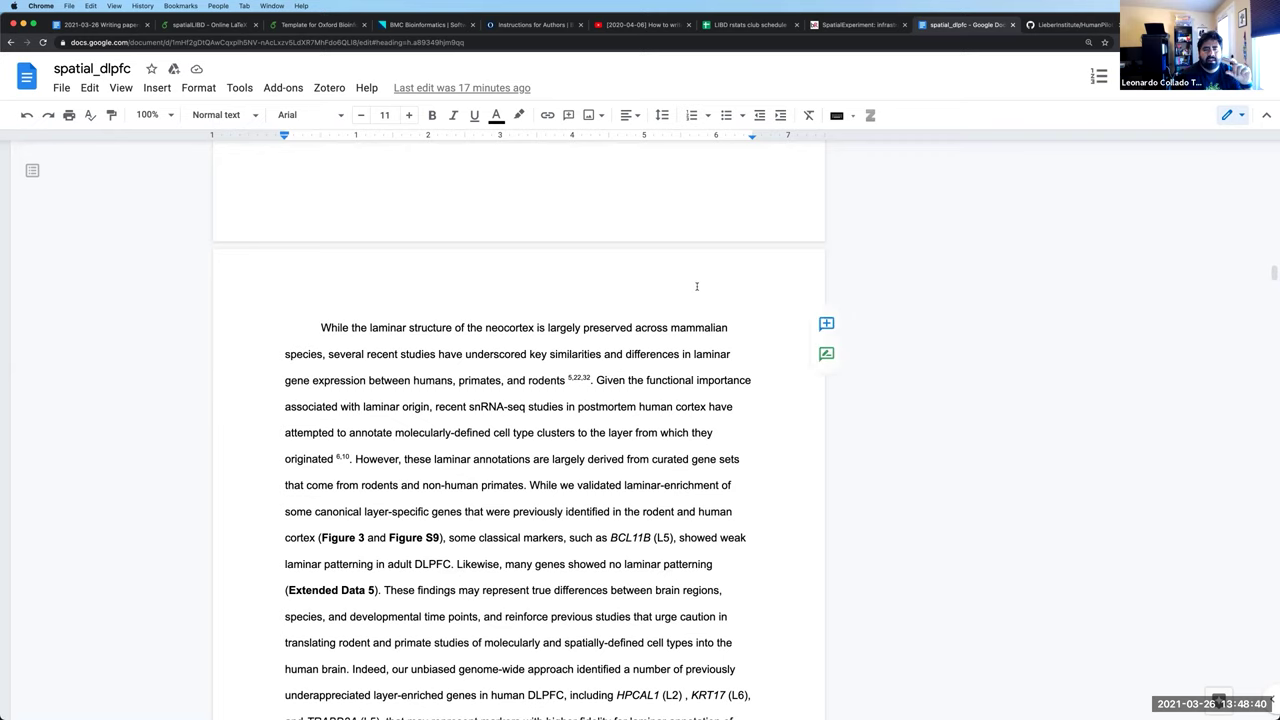
scroll(697, 286, "up", 1)
scroll(694, 288, "up", 5)
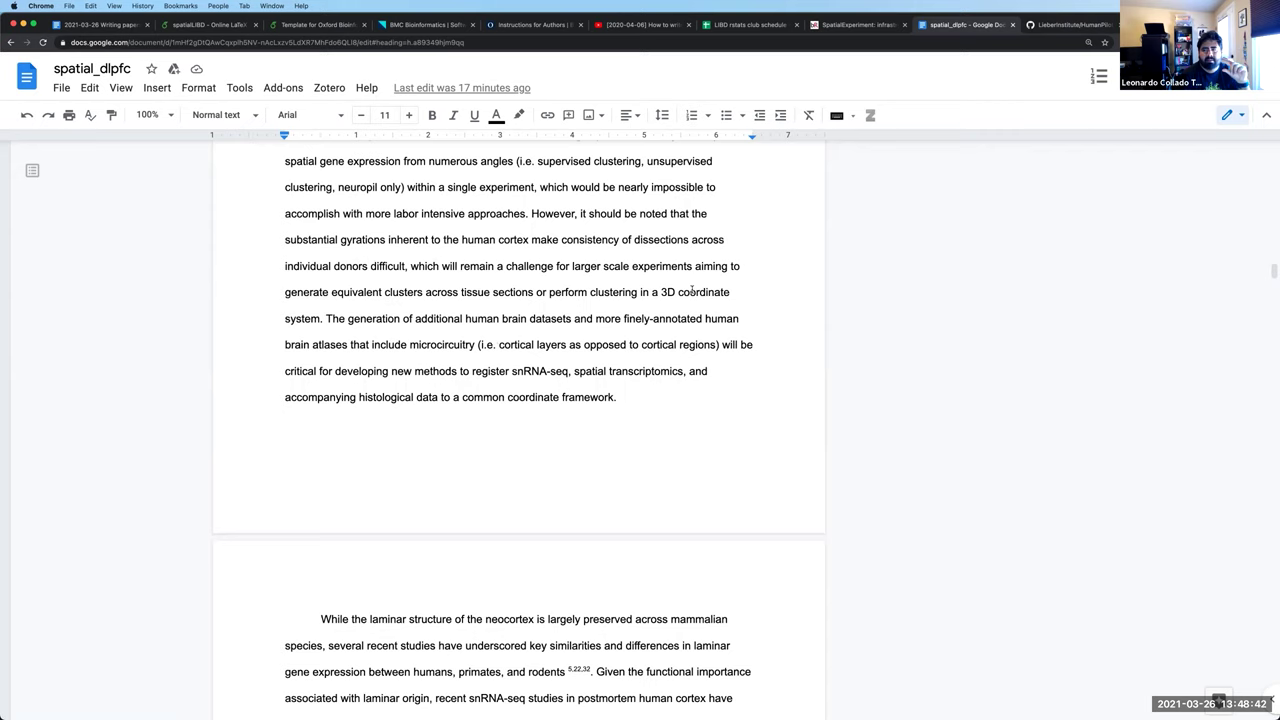
scroll(690, 288, "up", 1)
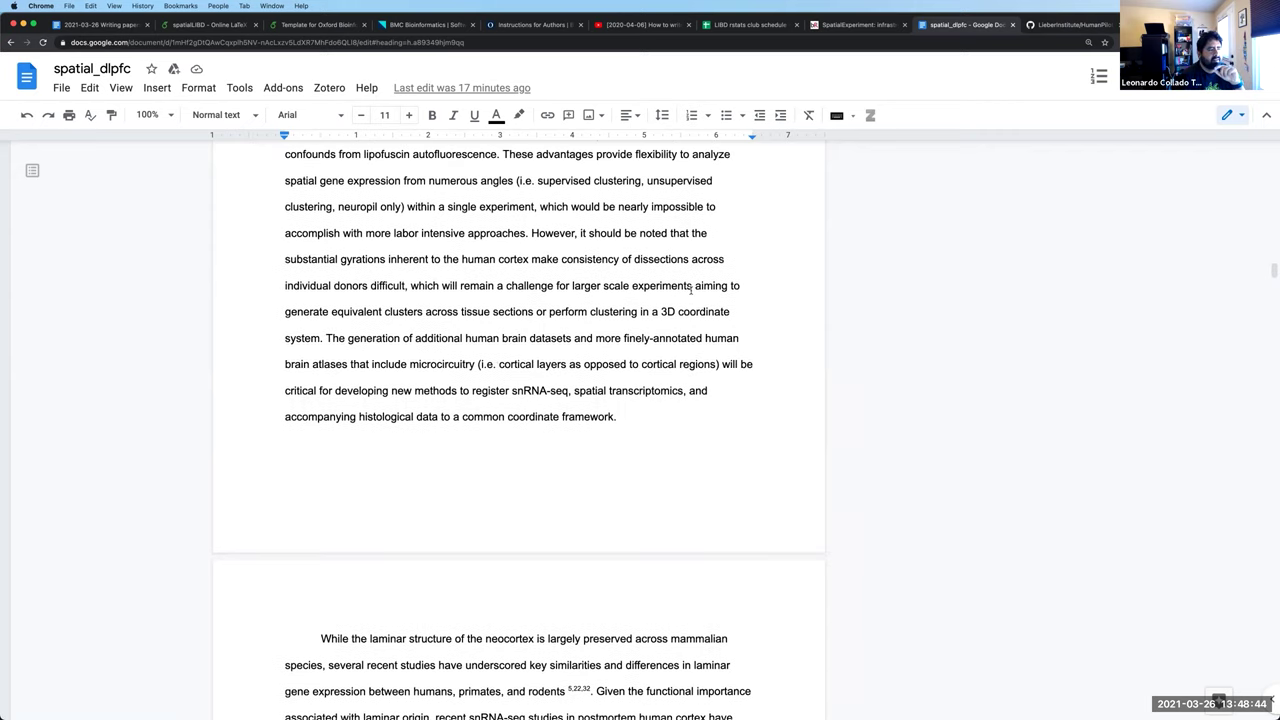
scroll(690, 288, "up", 2)
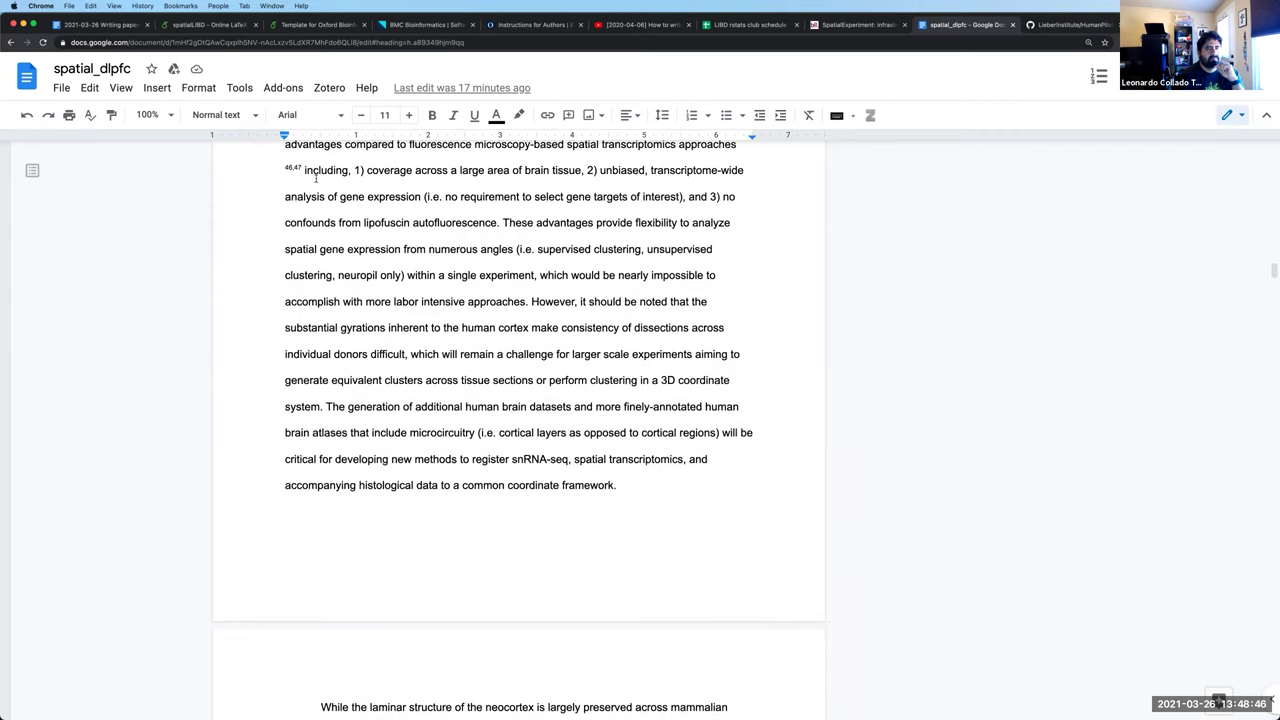
scroll(316, 177, "up", 4)
scroll(519, 416, "up", 2)
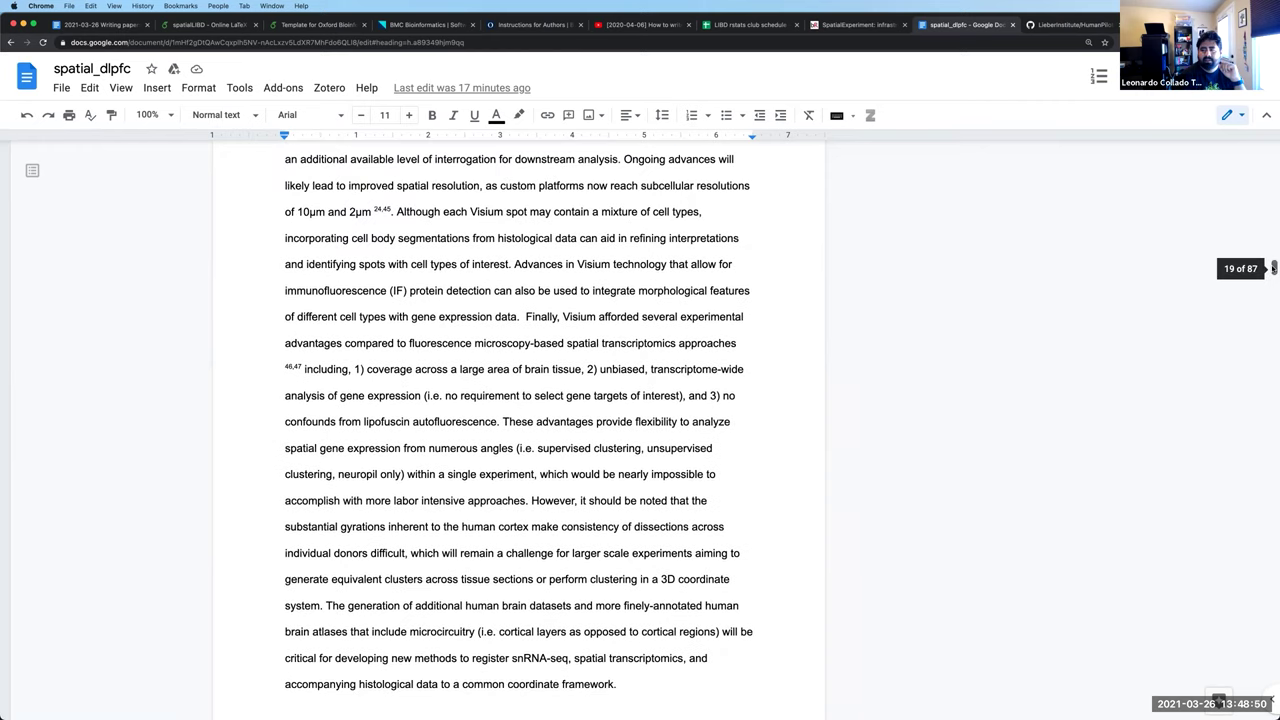
Return to the manuscript's title page and place the cursor on the empty line between the author list and "Affiliations"
scroll(1261, 186, "up", 2)
scroll(1261, 186, "up", 20)
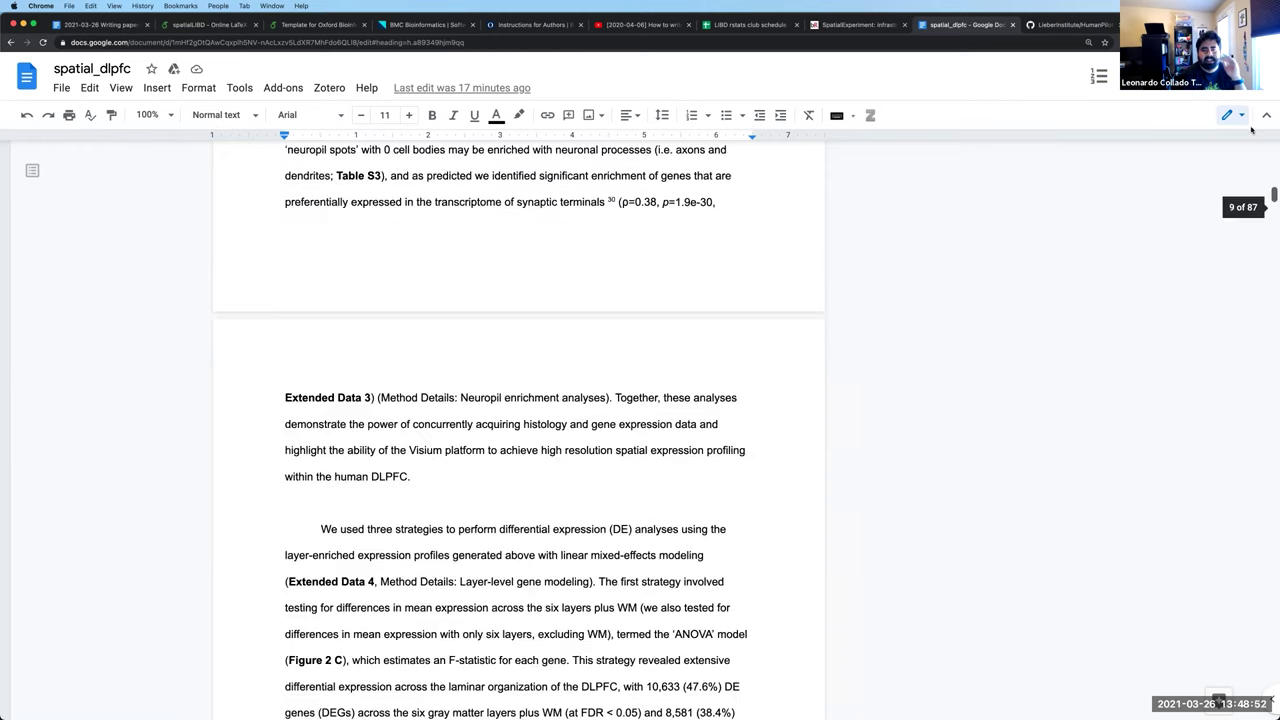
scroll(1251, 130, "up", 15)
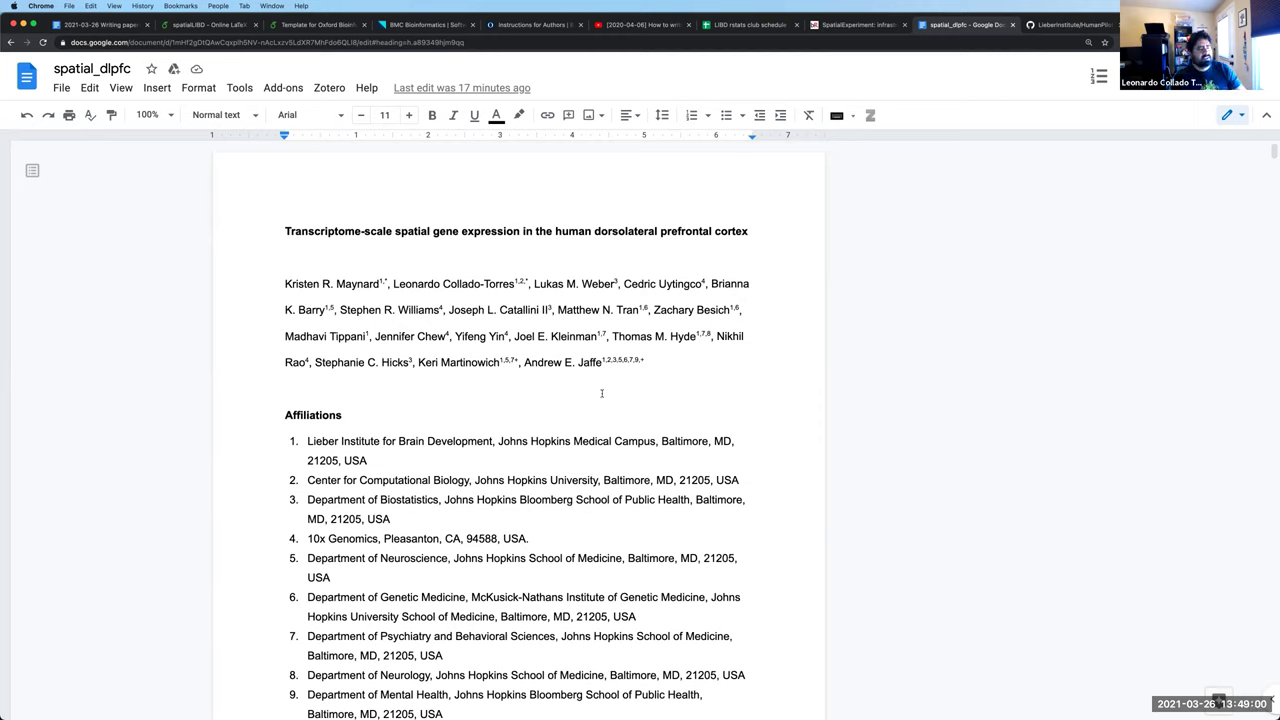
left_click(497, 381)
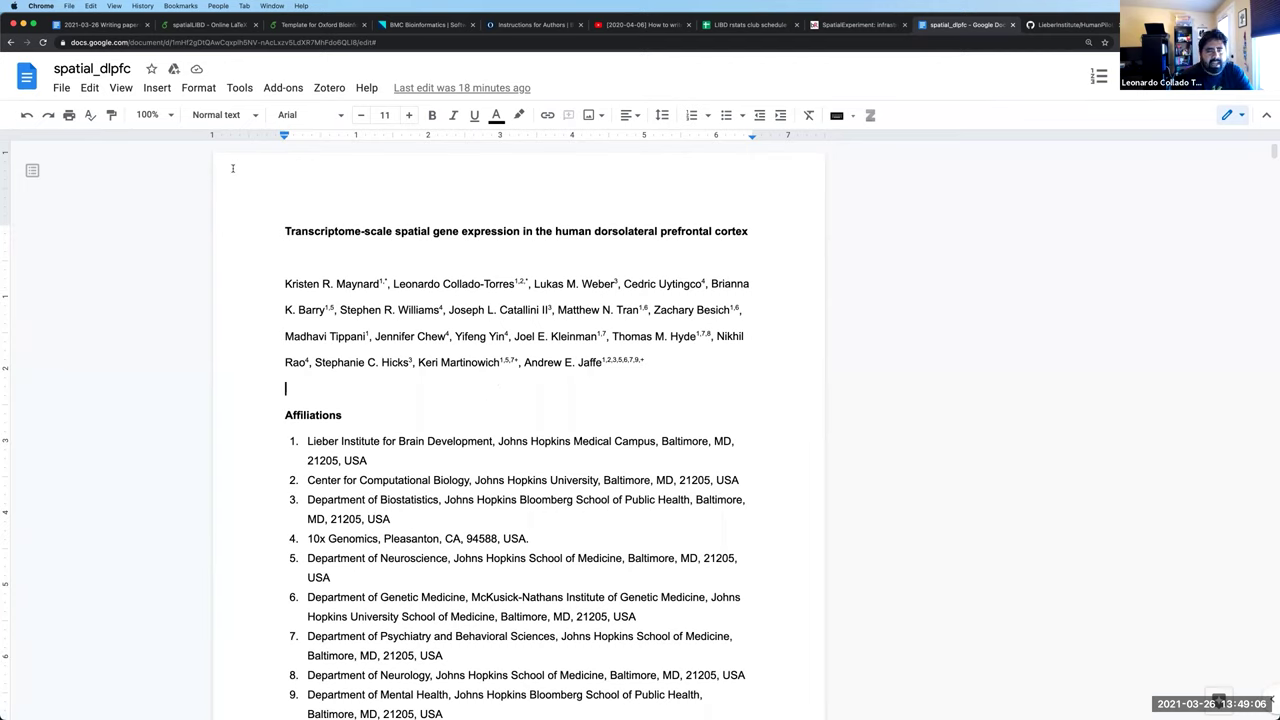
Return to the "2021-03-26 Writing papers overview" notes document and go to its title
left_click(109, 30)
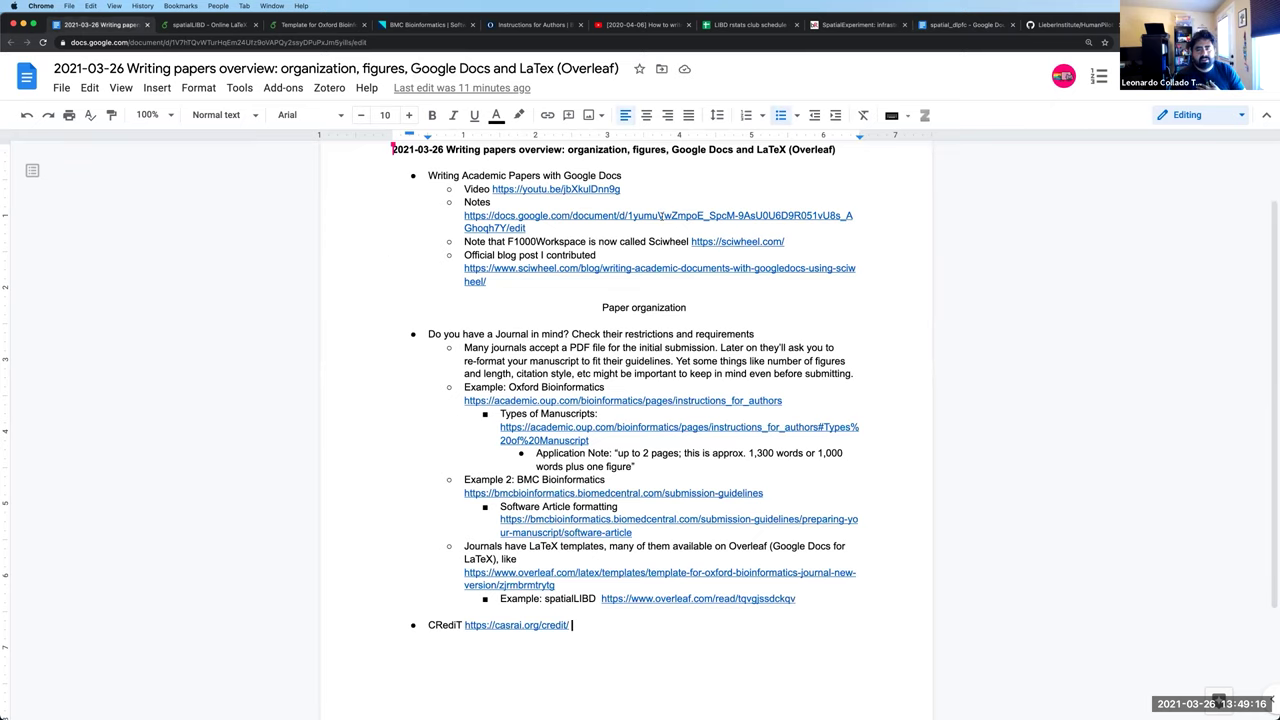
scroll(660, 215, "up", 3)
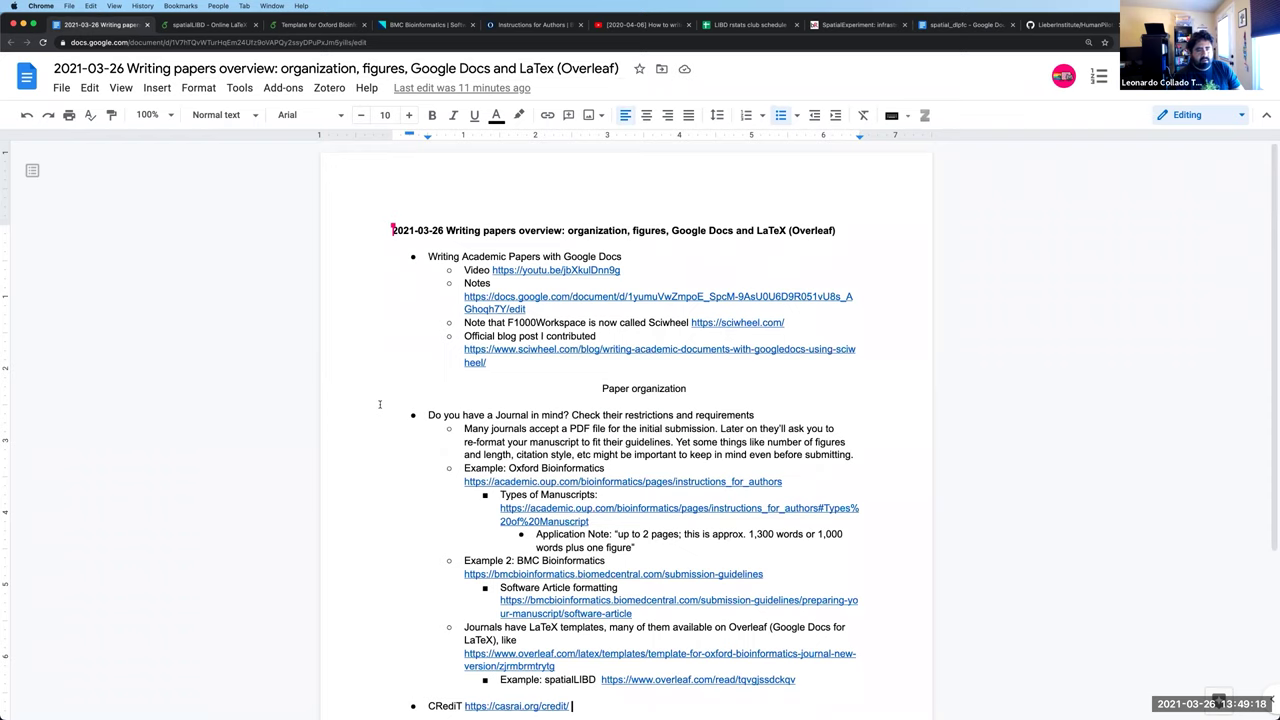
key("super+ctrl+f")
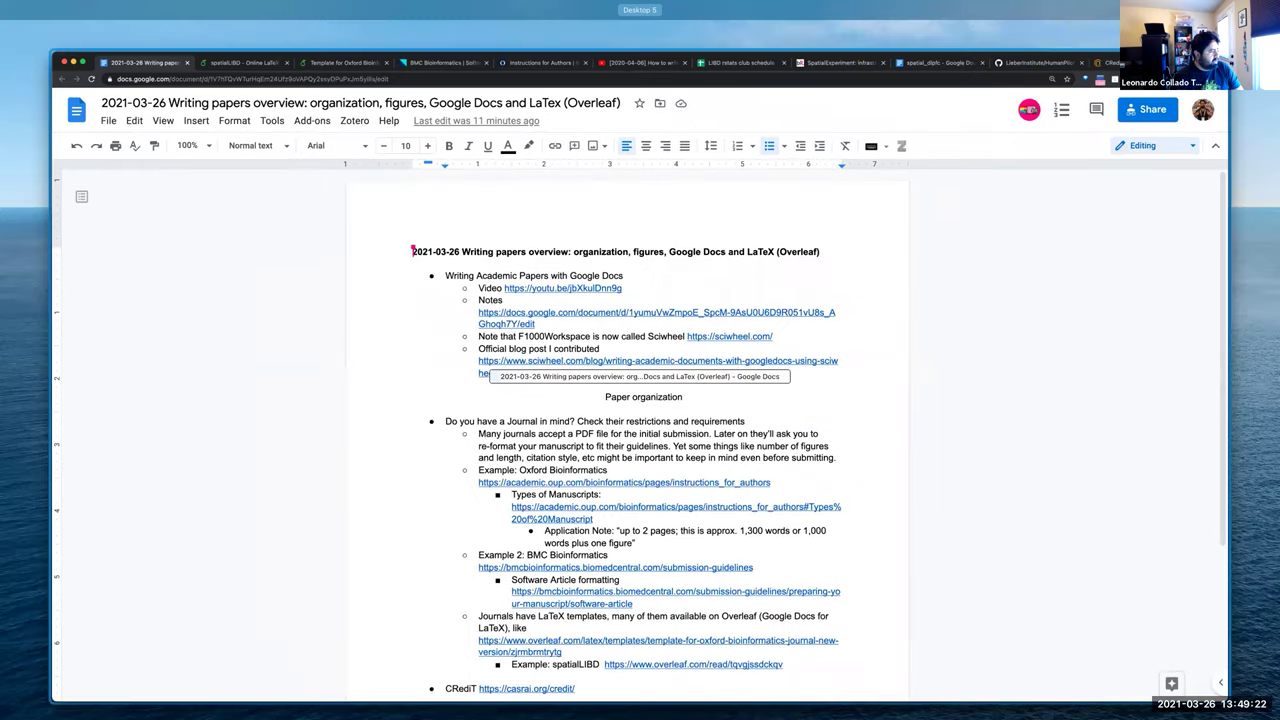
key("super+ctrl+f")
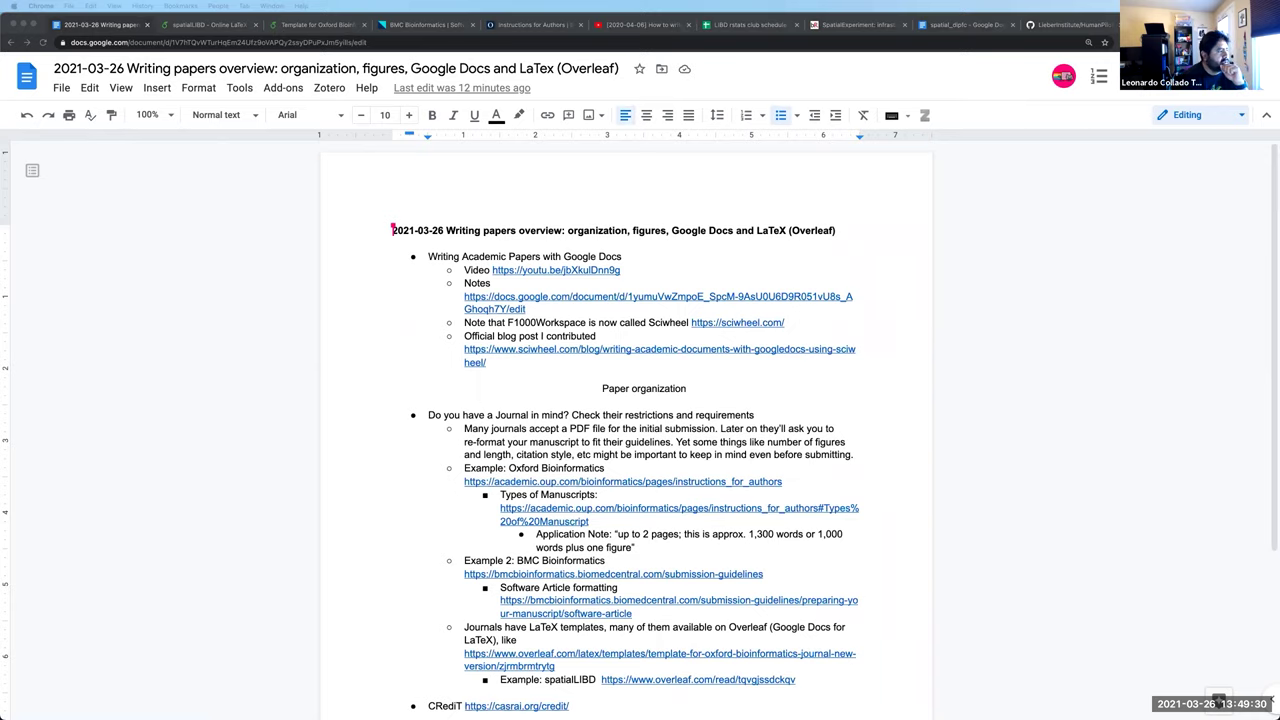
Switch to Finder, enlarge its window, and open the submission_01 folder inside Dropbox's spatialLIBD-paper folder
key("super+Tab")
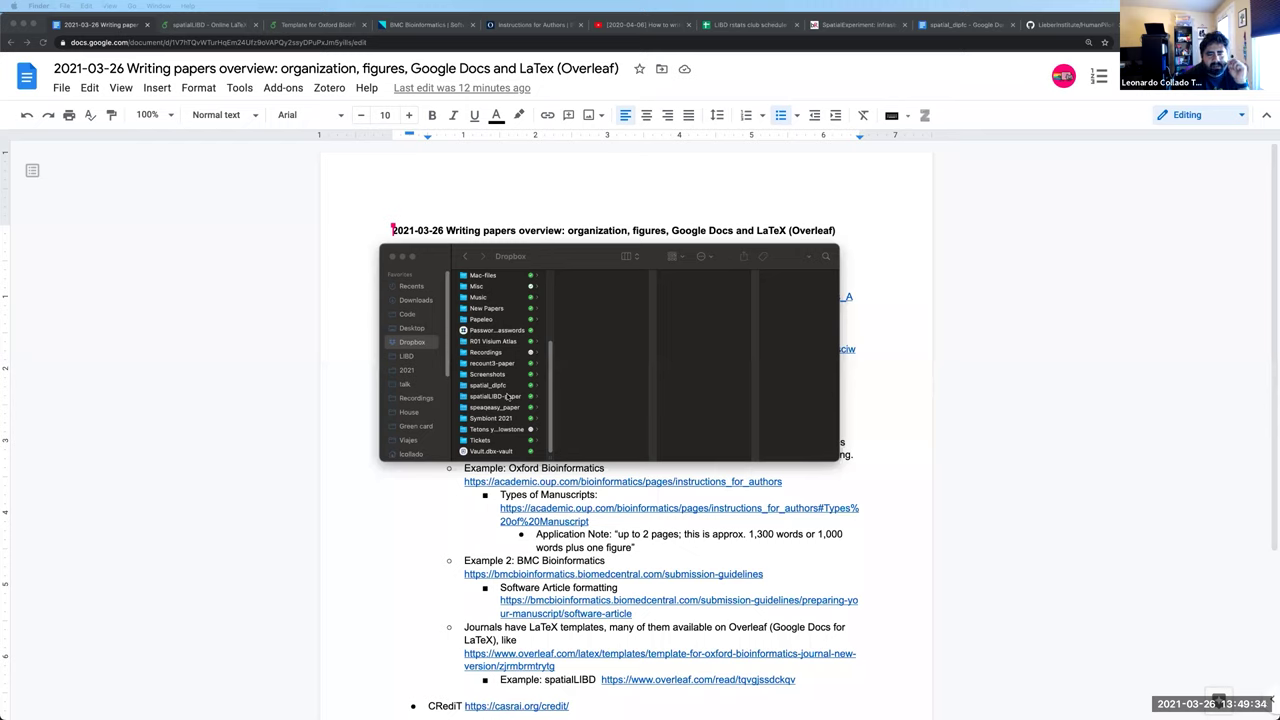
left_click(502, 399)
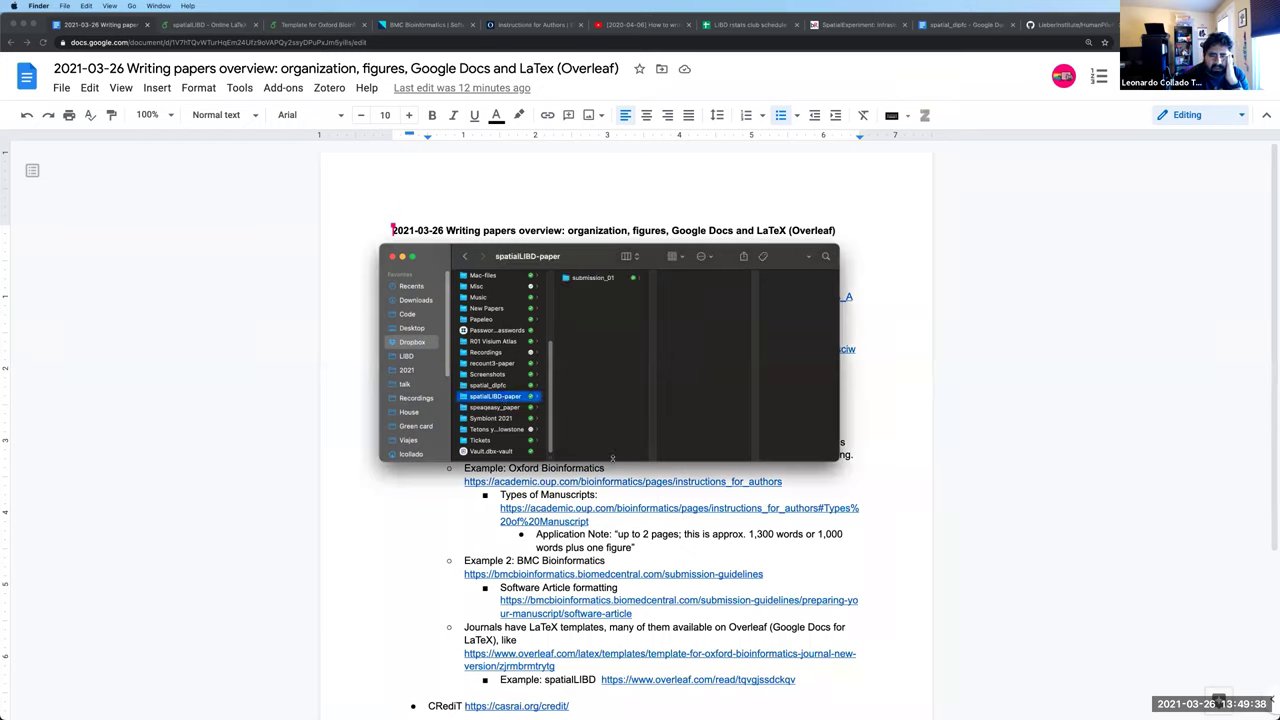
left_click_drag(614, 460, 606, 628)
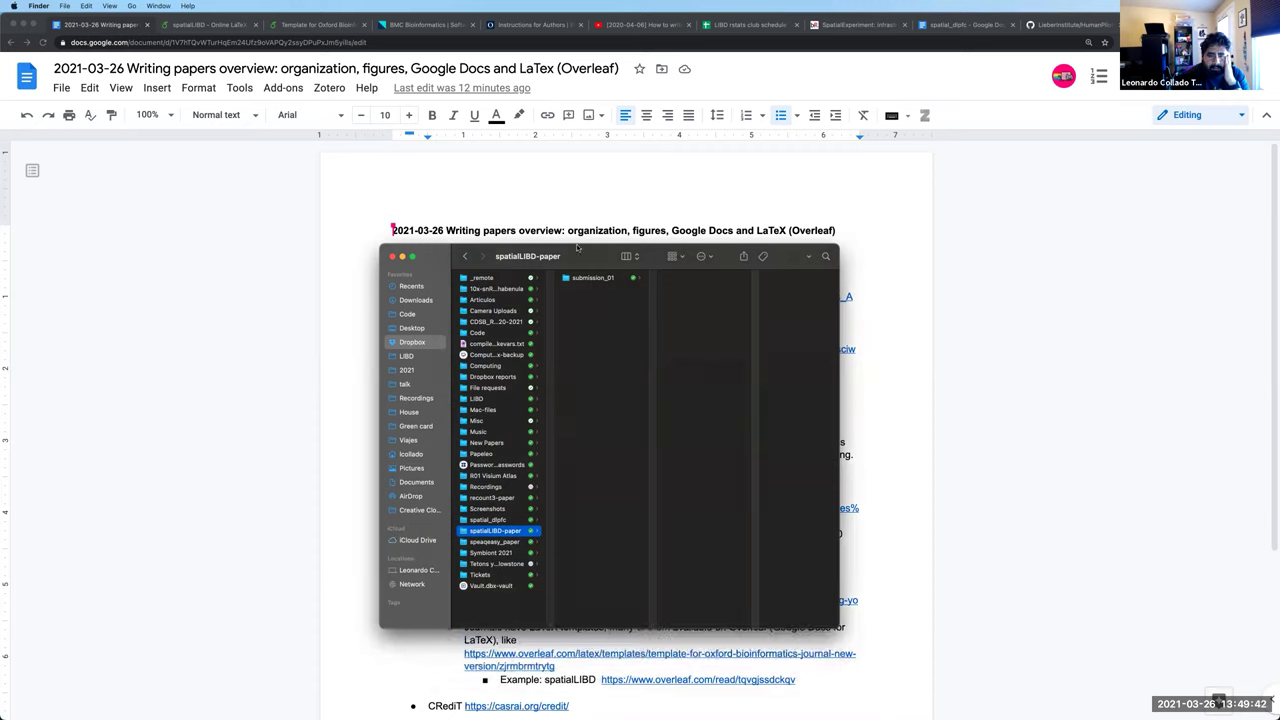
left_click(588, 277)
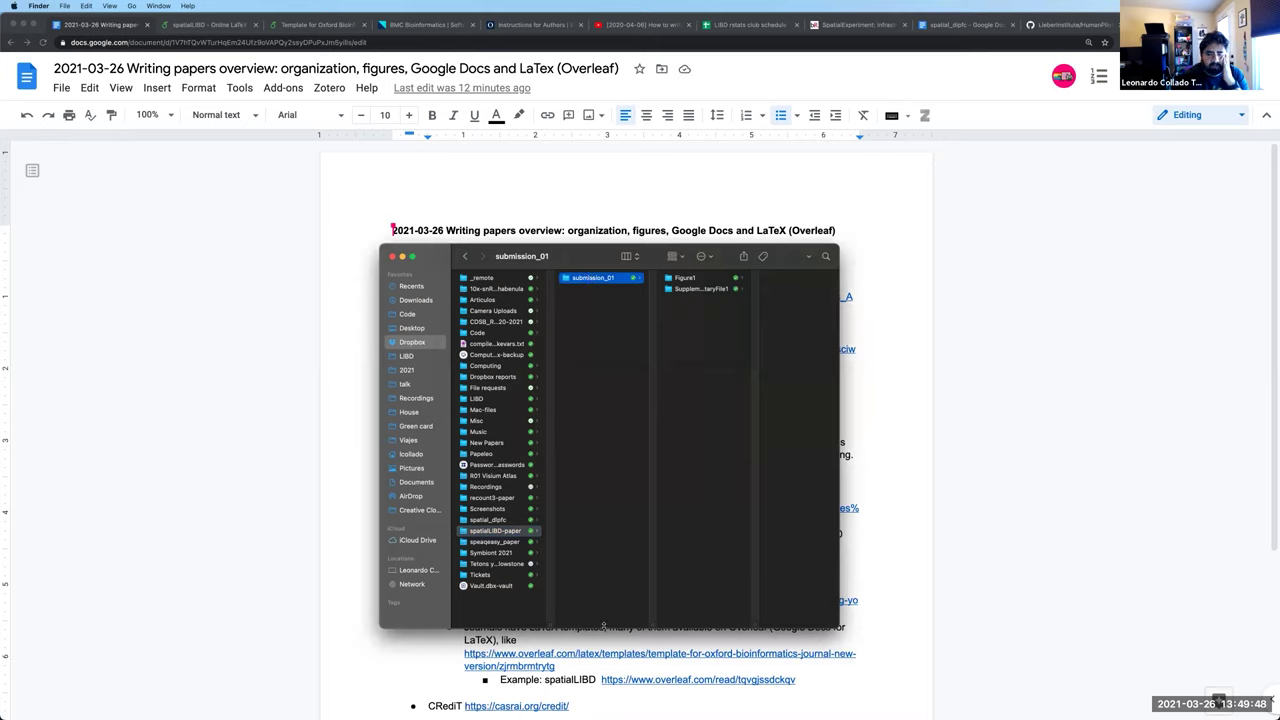
Compare the spatialLIBD-paper folder level with the contents of submission_01, ending with submission_01 selected
key("Left")
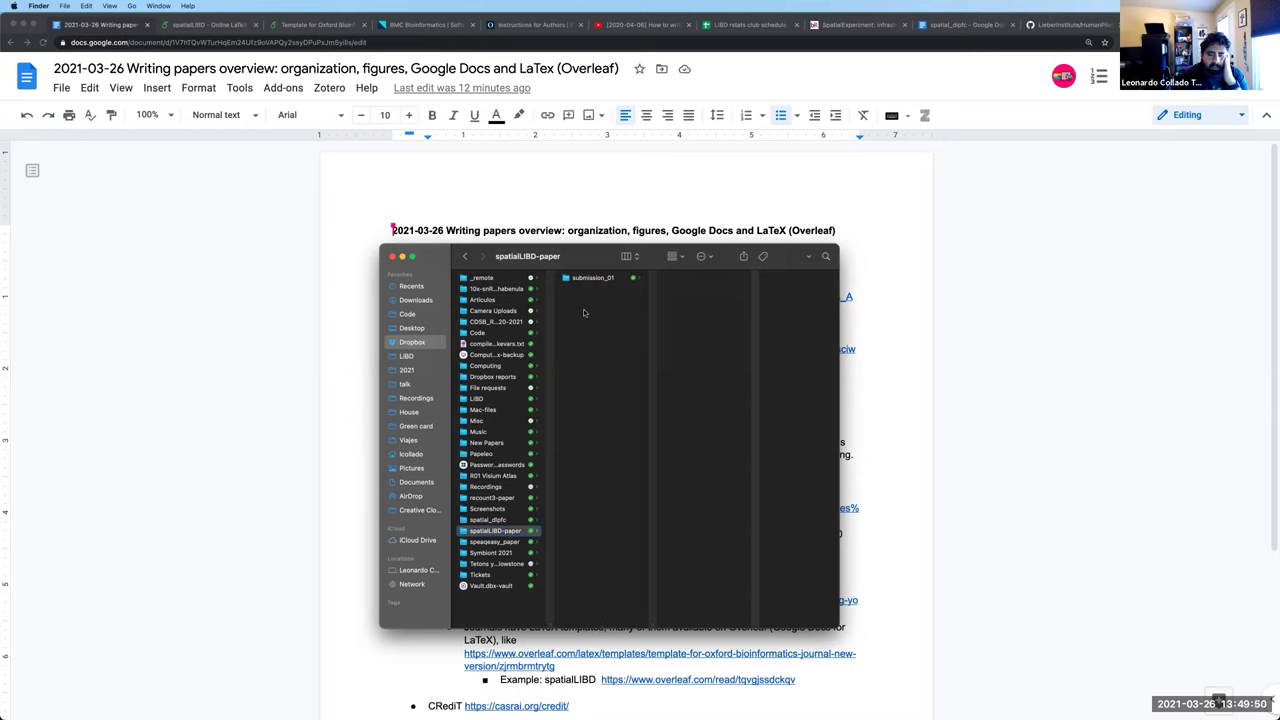
key("Right")
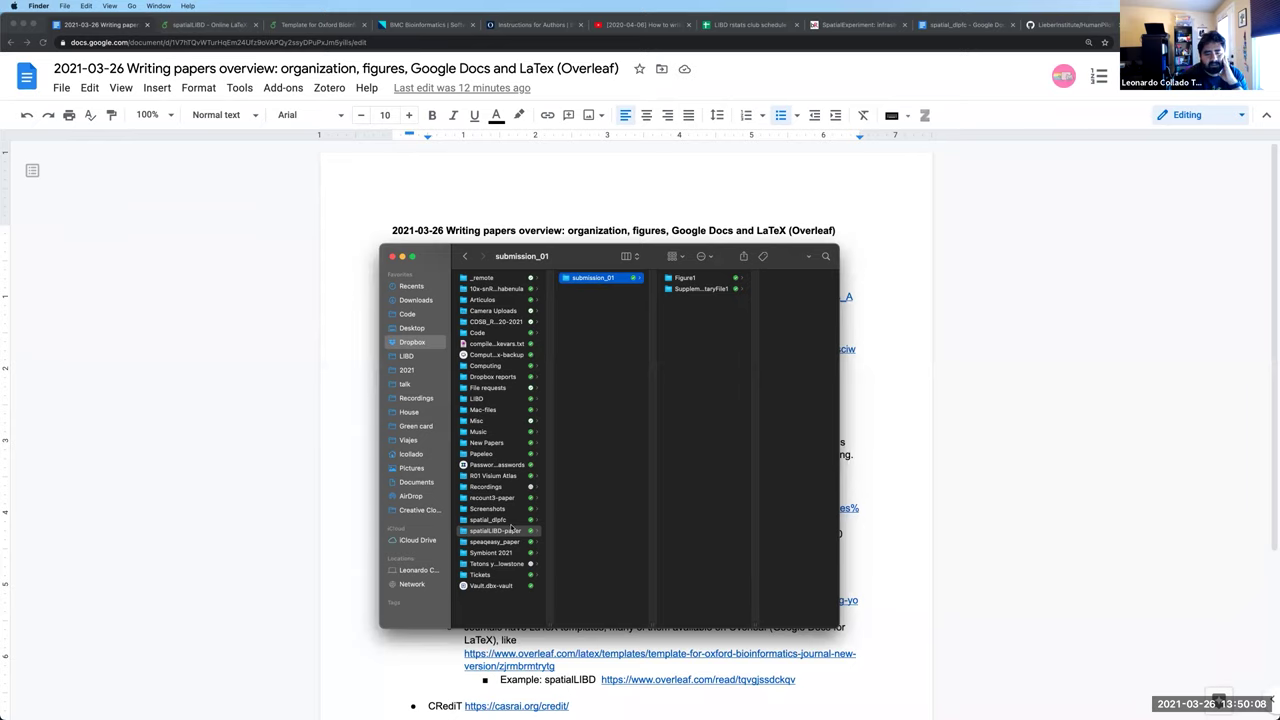
left_click(597, 338)
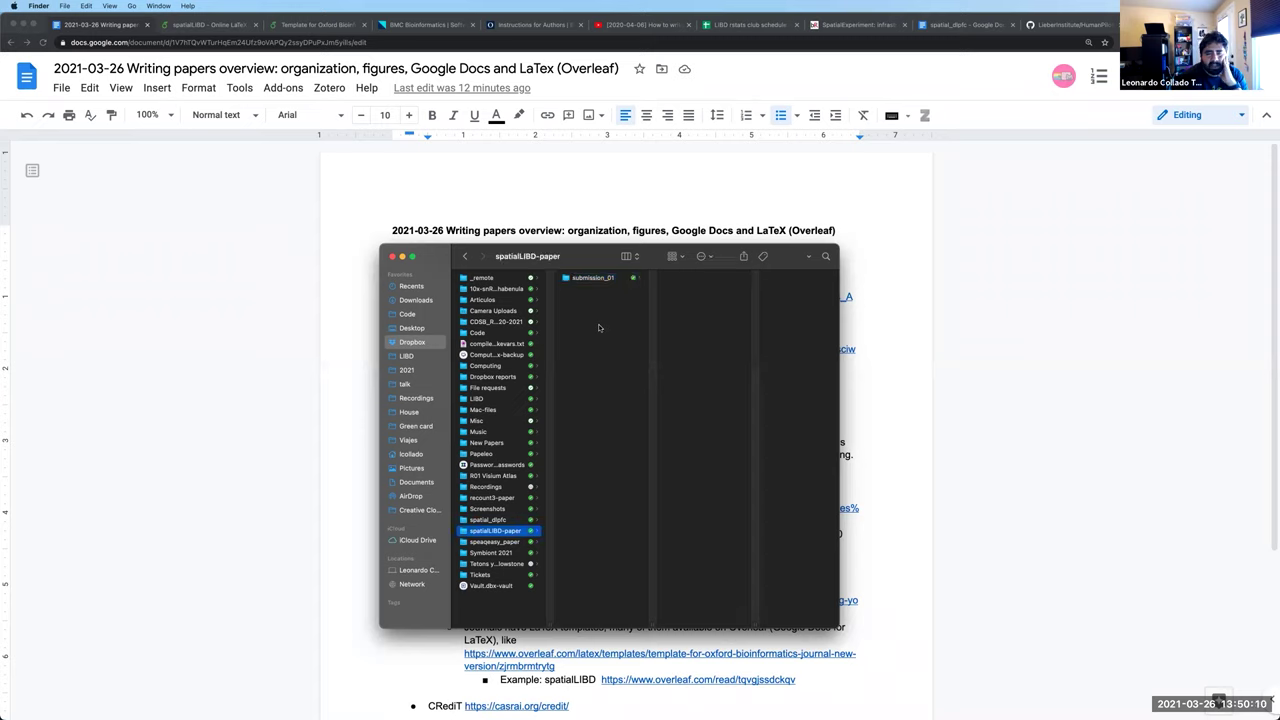
left_click(598, 278)
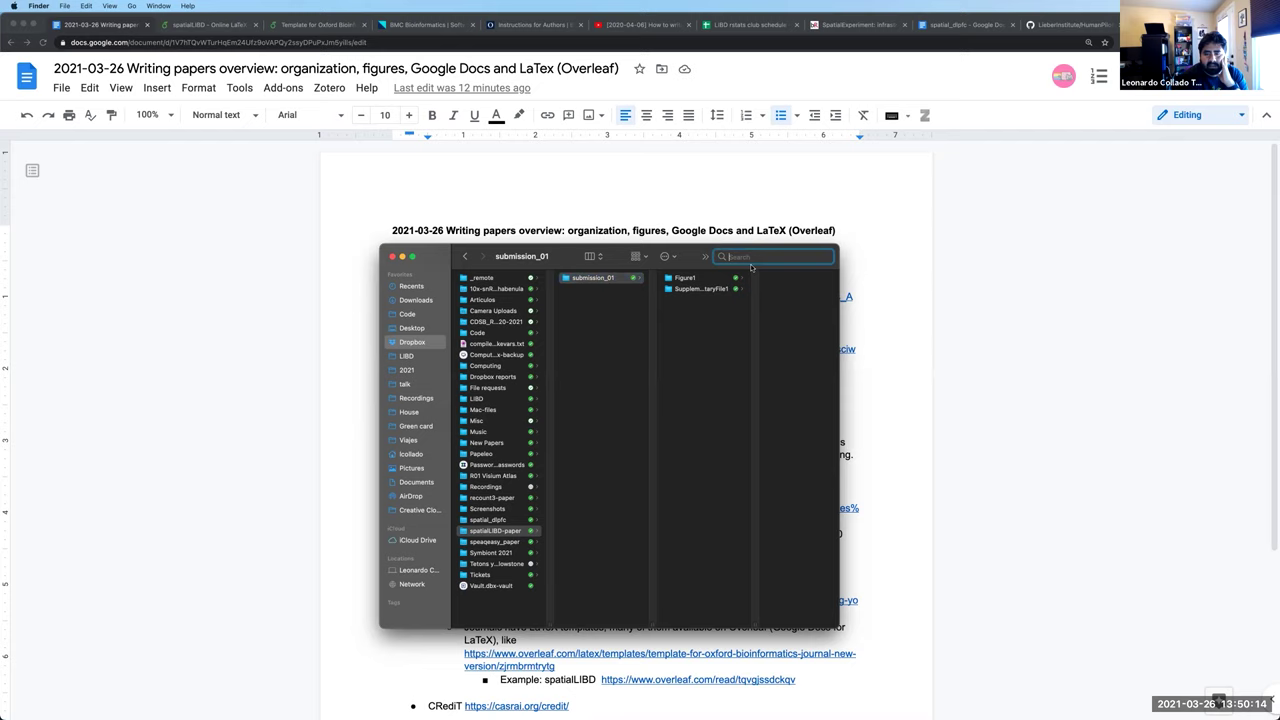
left_click(595, 350)
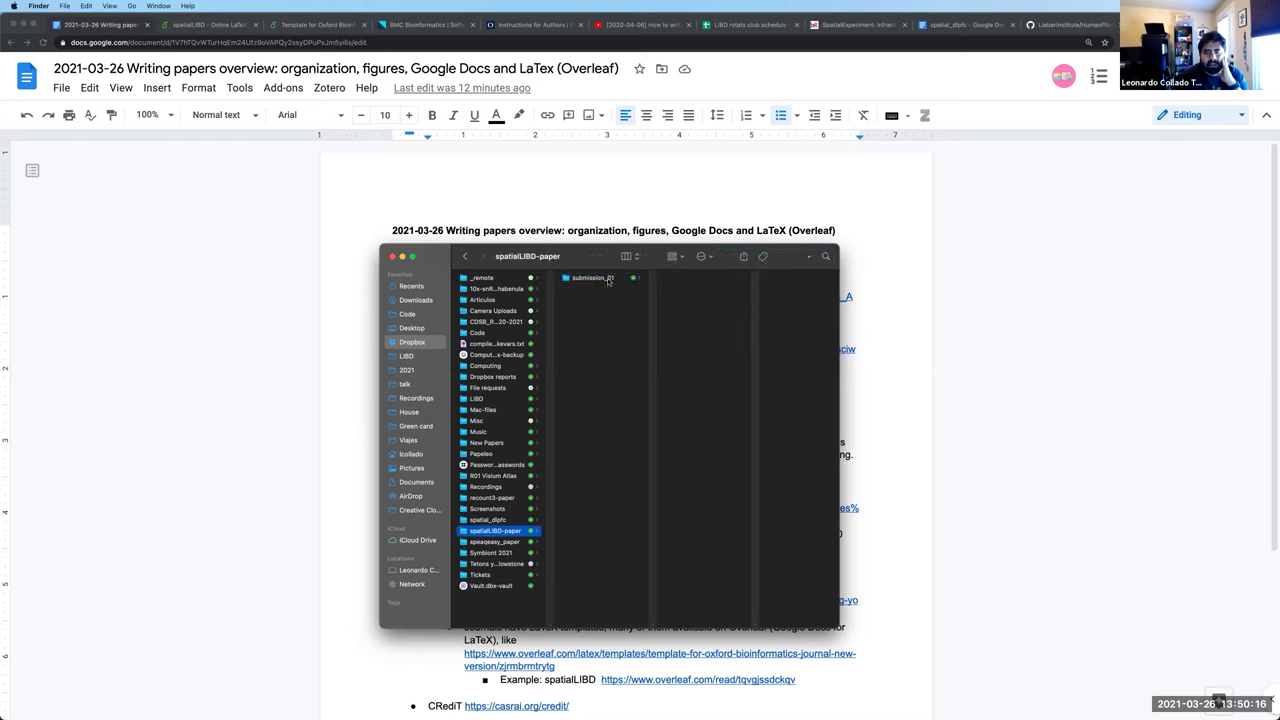
left_click(607, 289)
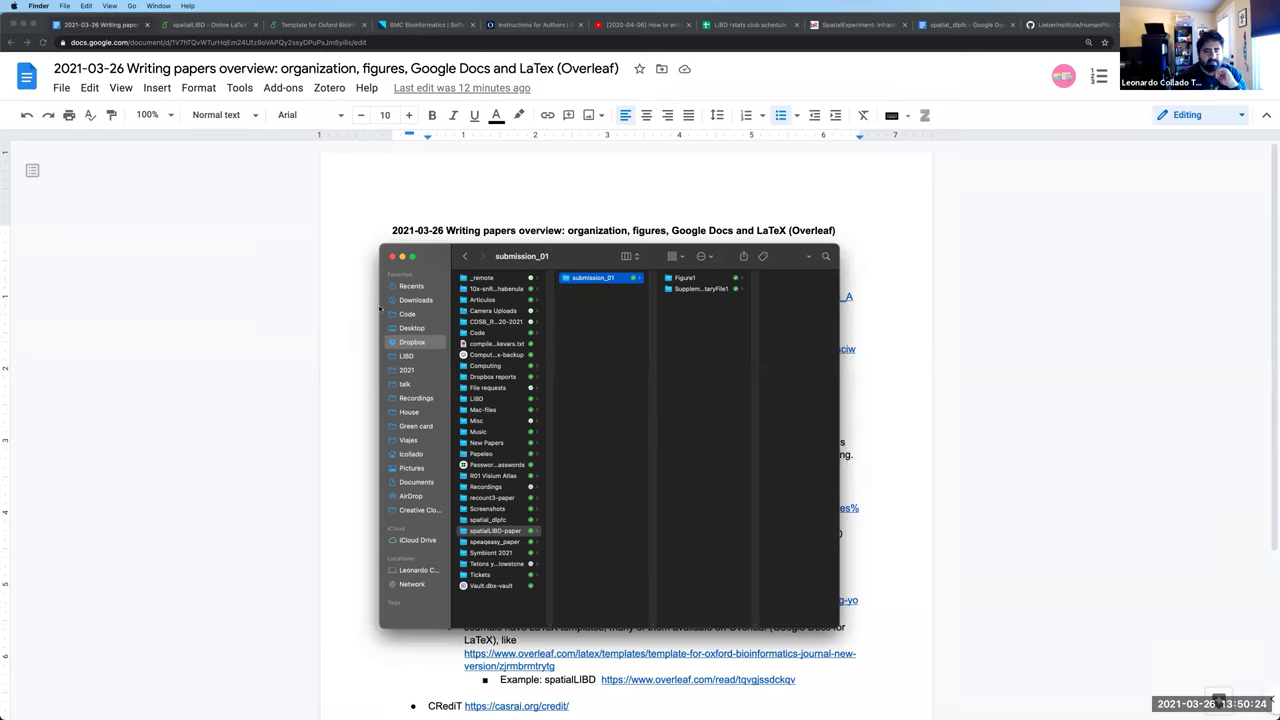
Switch to iTerm2, open a new terminal window, and change directory to ~/Dropbox and into spatialLIBD-paper
key("super+Tab")
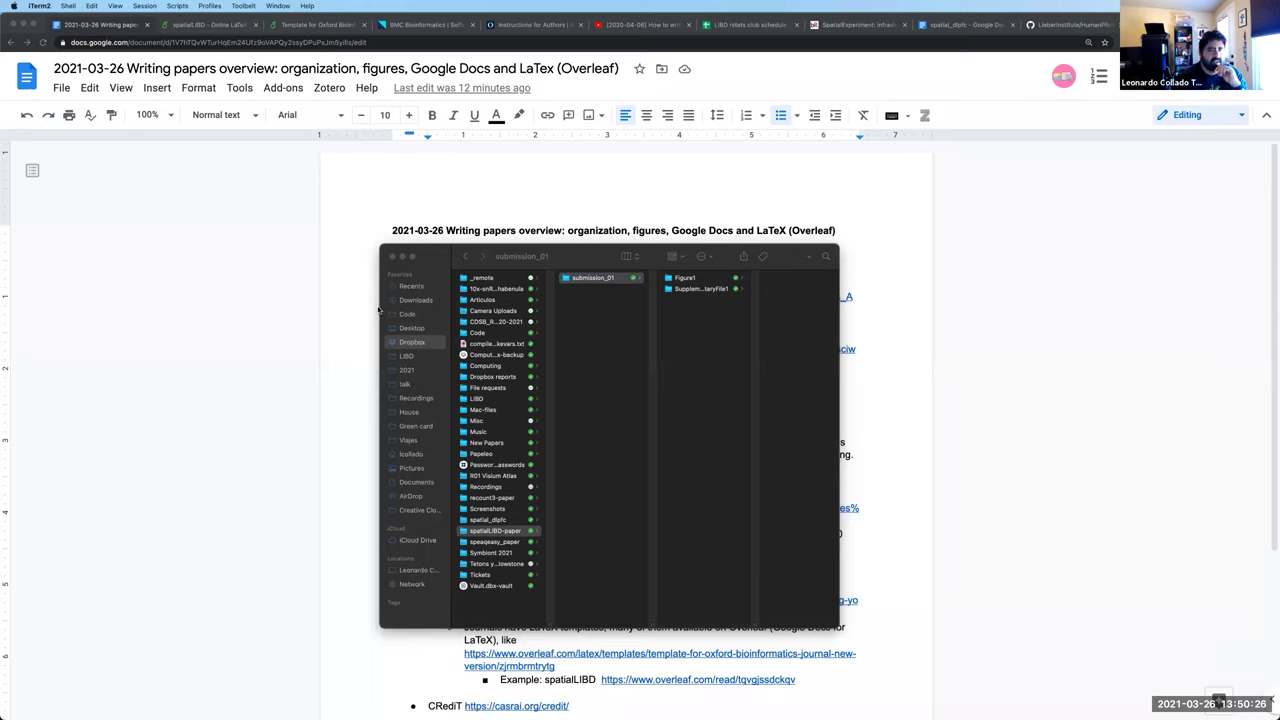
key("super+n")
type("cd ~")
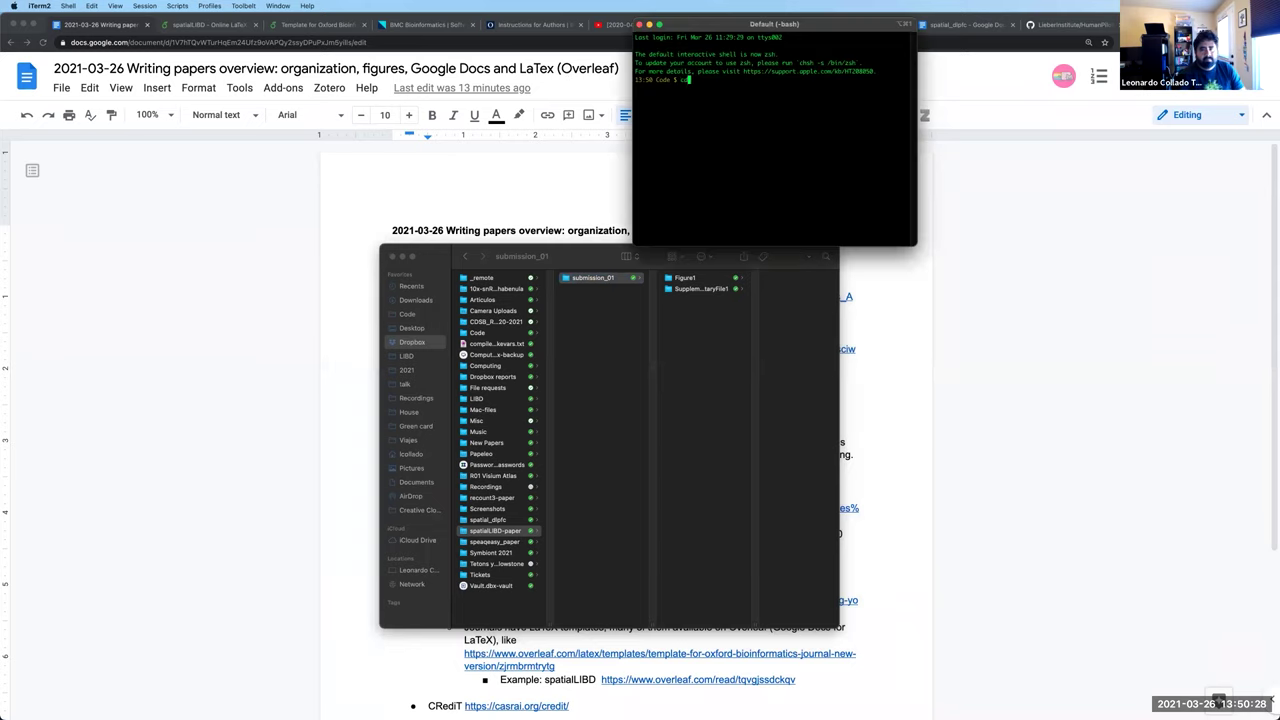
type("/Dro")
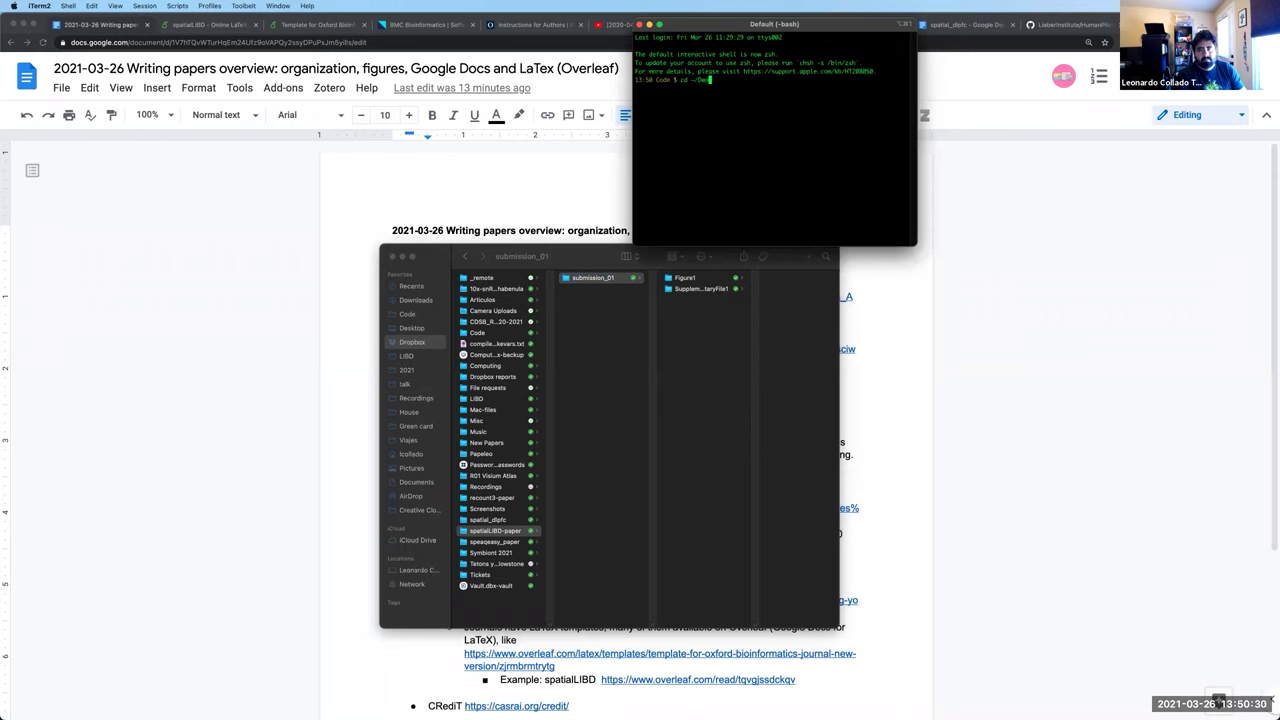
type("pbox")
key("Return")
type("cd spa")
key("Tab")
type("L")
key("Tab")
key("Return")
Enlarge the terminal's text and centre its window on the screen
key("super+equal")
key("super+equal")
key("super+equal")
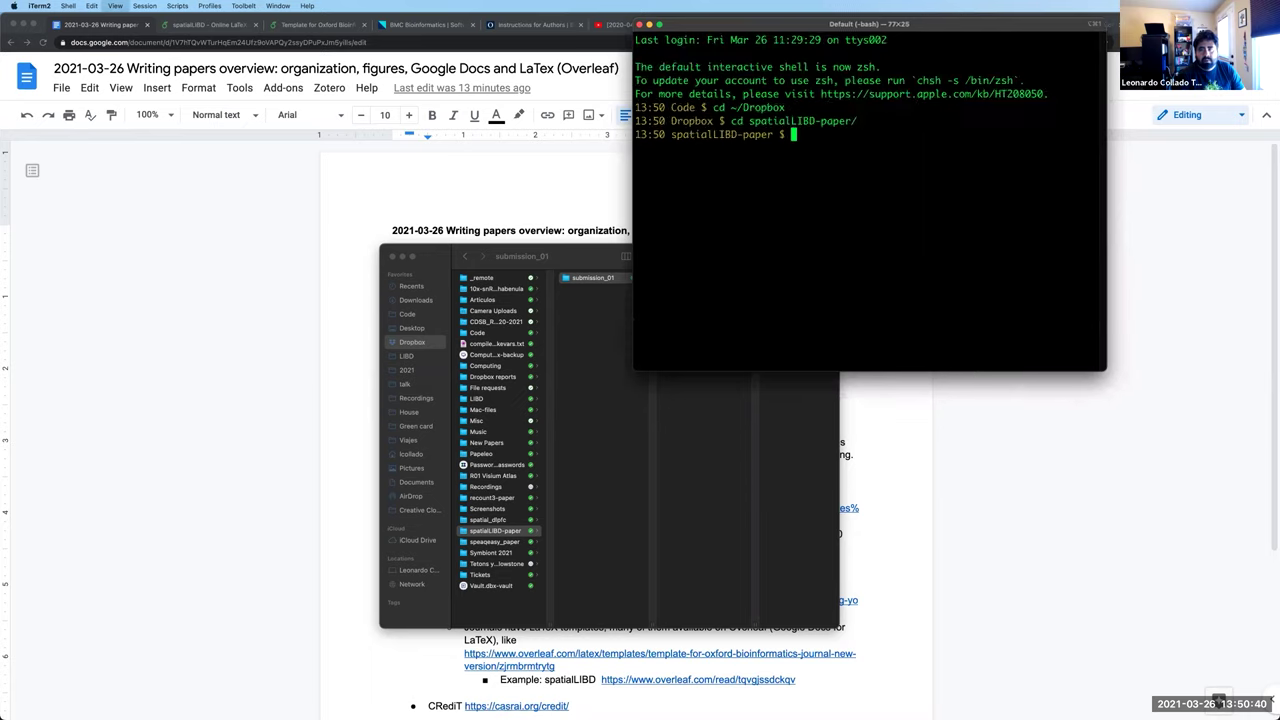
key("super+0")
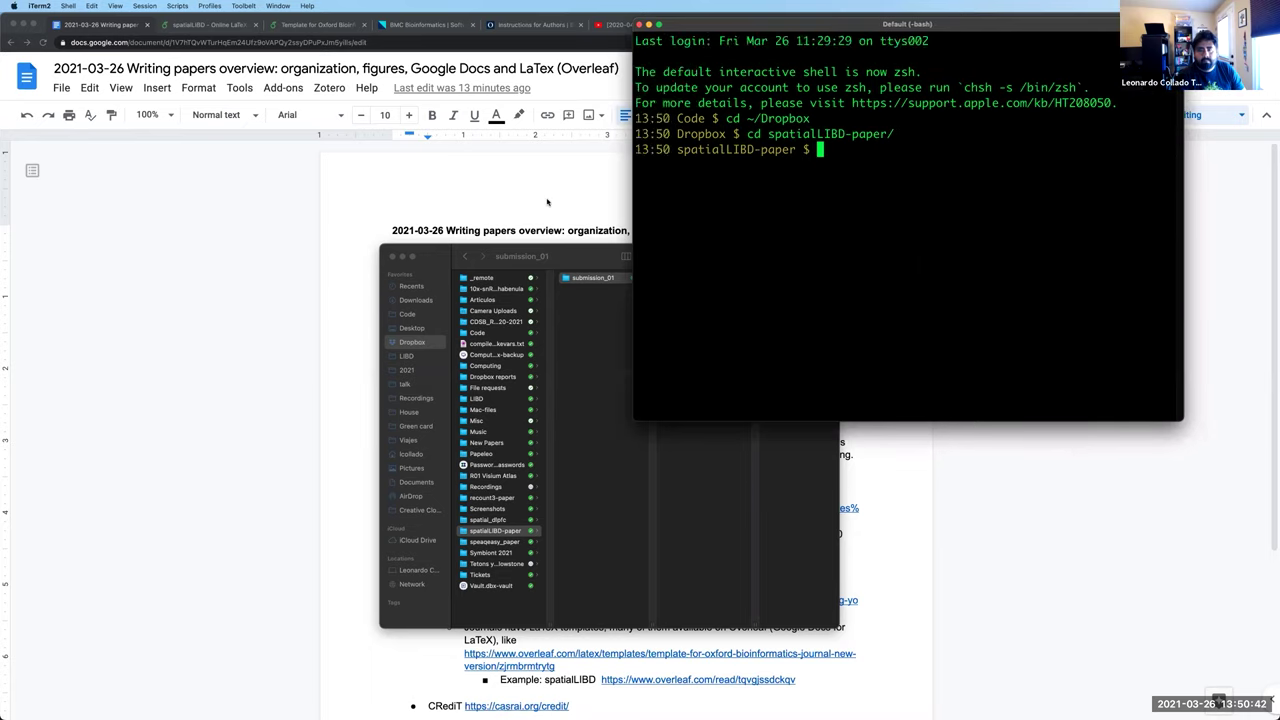
key("ctrl+alt+c")
List the contents of spatialLIBD-paper with "ls -lh" and add blank prompt lines below the listing
type("ls -lh")
key("Return")
key("Return")
key("Return")
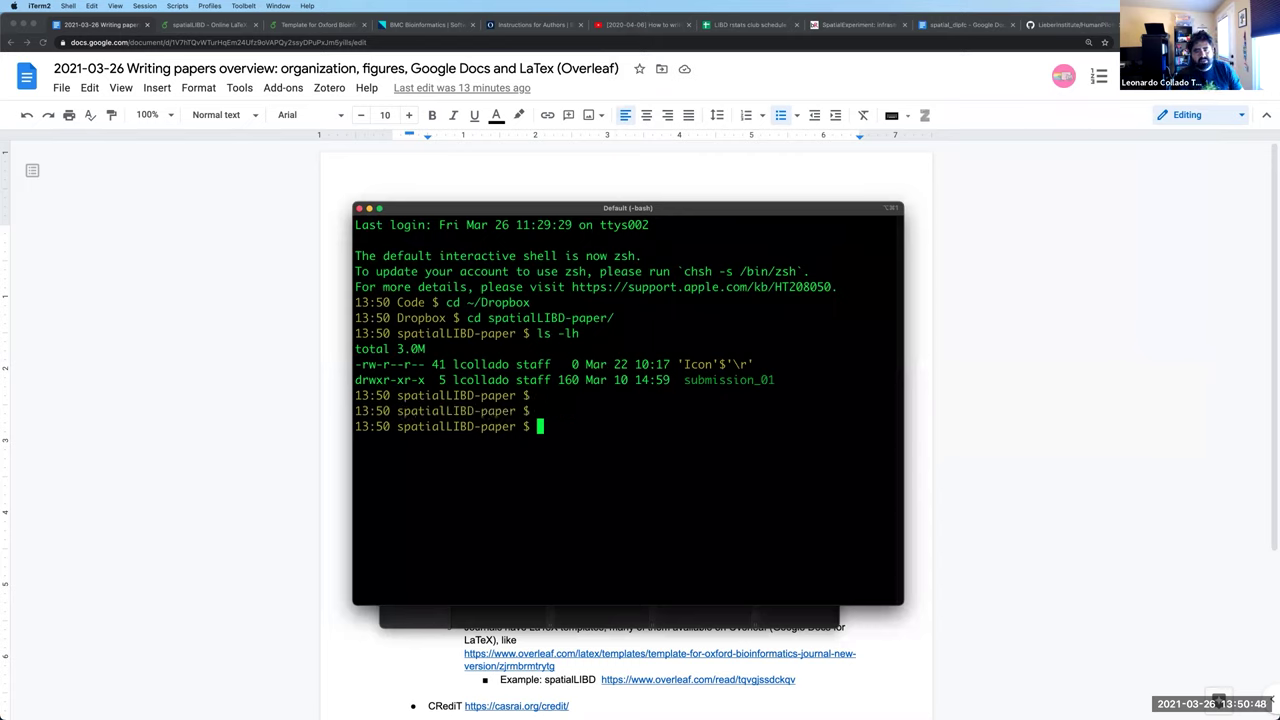
Change into spatialLIBD-paper's submission_01 folder and list its contents with "ls -lh"
type("cd su")
key("Tab")
key("Return")
type("ls -lh")
key("Return")
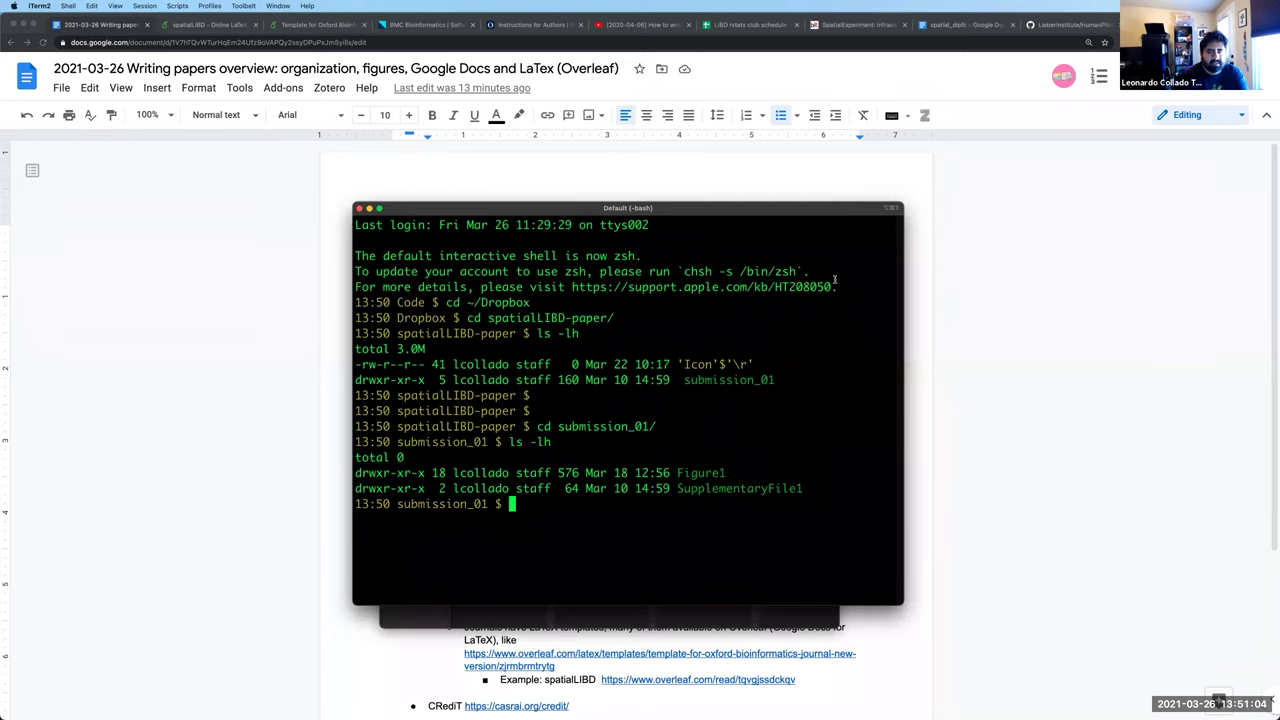
Go up two directory levels to Dropbox and change into the spatial_dlpfc folder
type("cd ..")
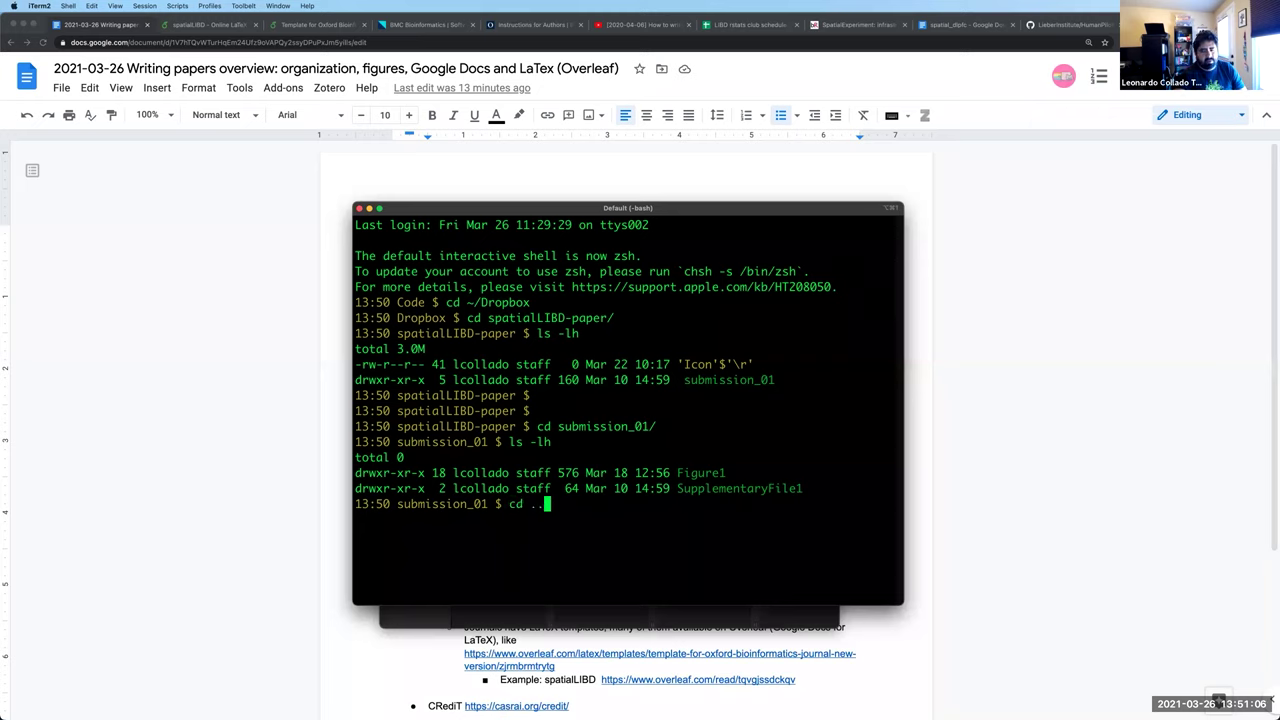
key("Return")
type("cd ..")
key("Return")
type("cd spatial")
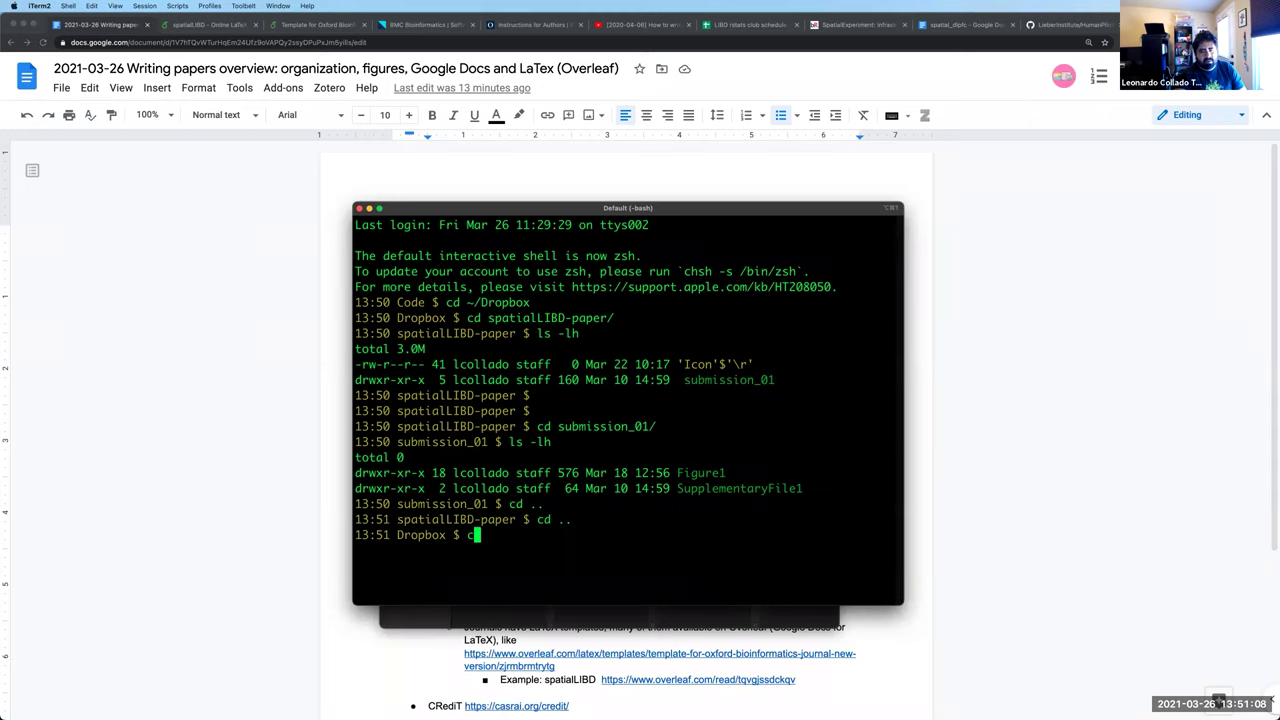
key("Tab")
key("Tab")
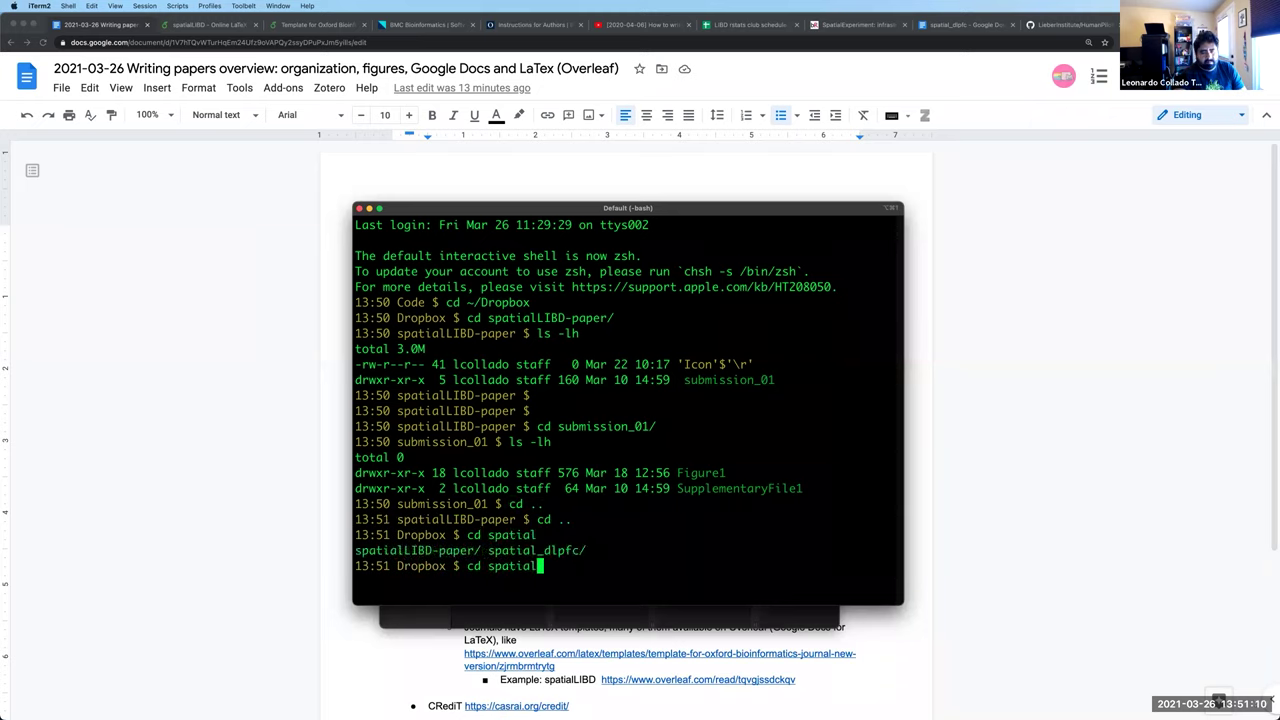
type("_")
key("Tab")
key("Return")
List the contents of spatial_dlpfc with "ls -lh" and move and enlarge the terminal window
type("ls -lh")
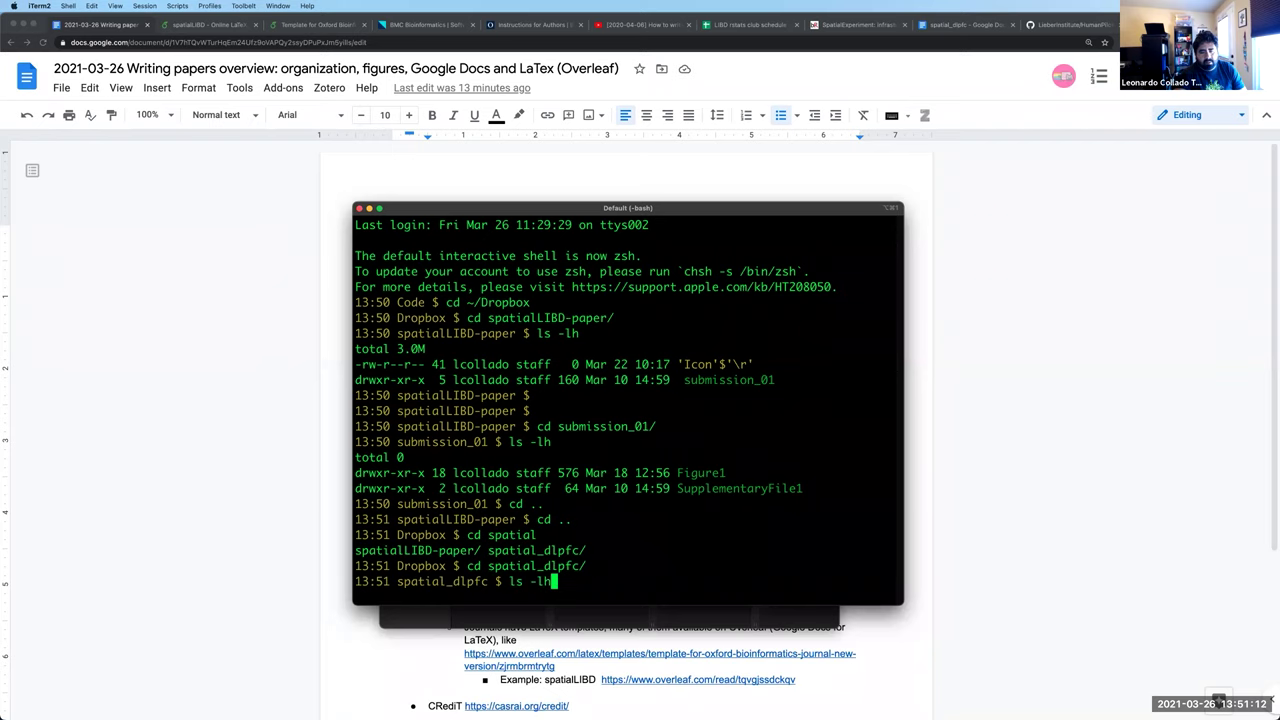
key("Return")
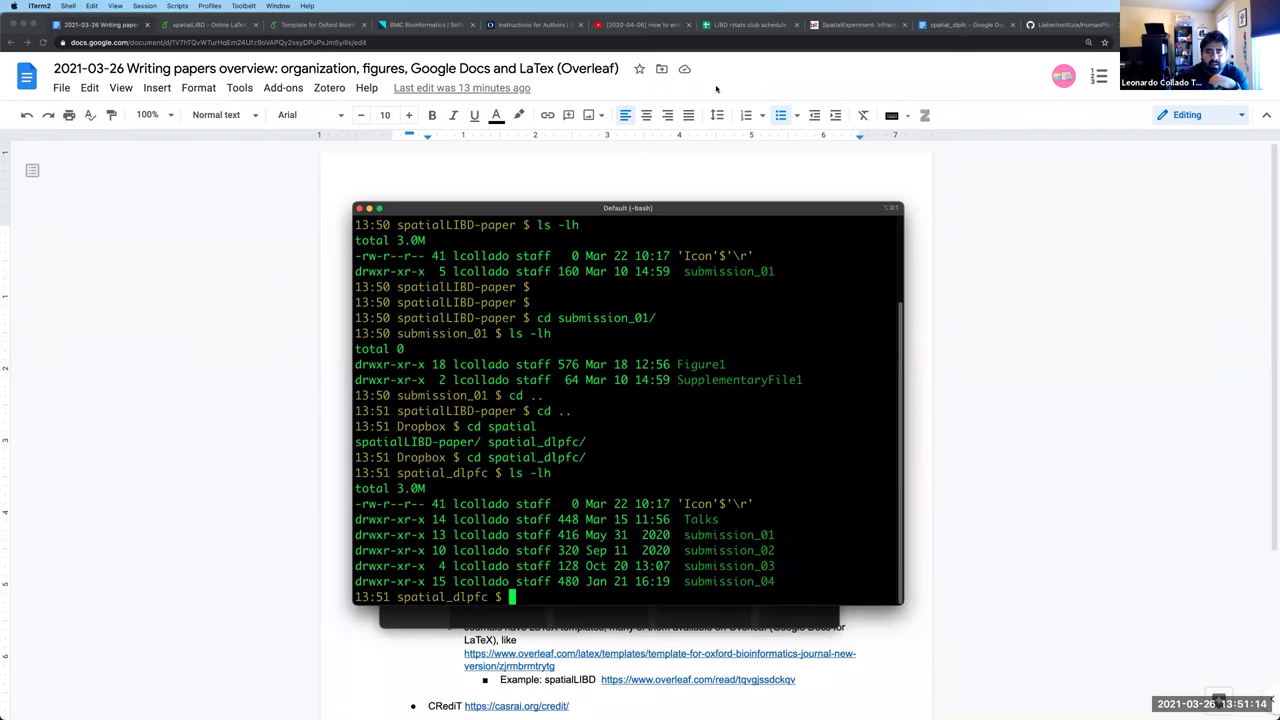
left_click_drag(707, 210, 705, 207)
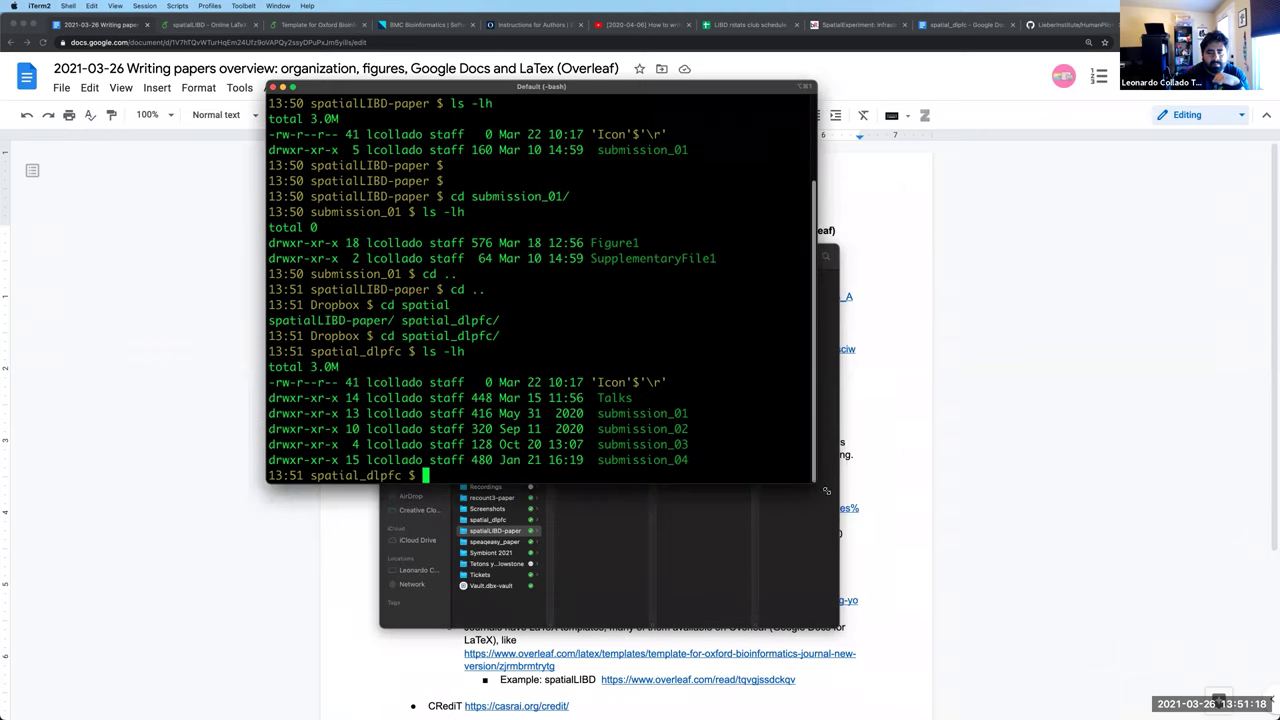
left_click_drag(953, 580, 954, 580)
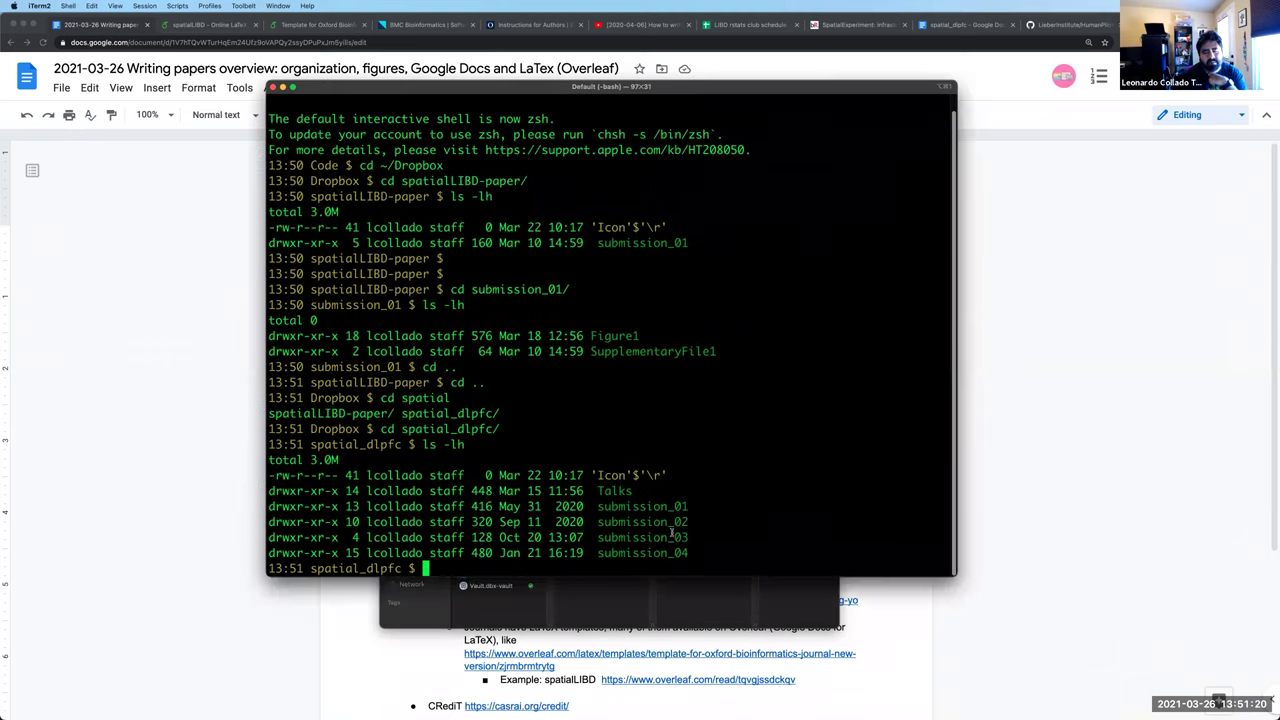
Change into spatial_dlpfc's submission_01 folder, list its contents with "ls -lh", and add blank prompt lines below the listing
type("cd s")
key("Tab")
type("1")
key("Return")
type("ls -lh")
key("Return")
key("Return")
key("Return")
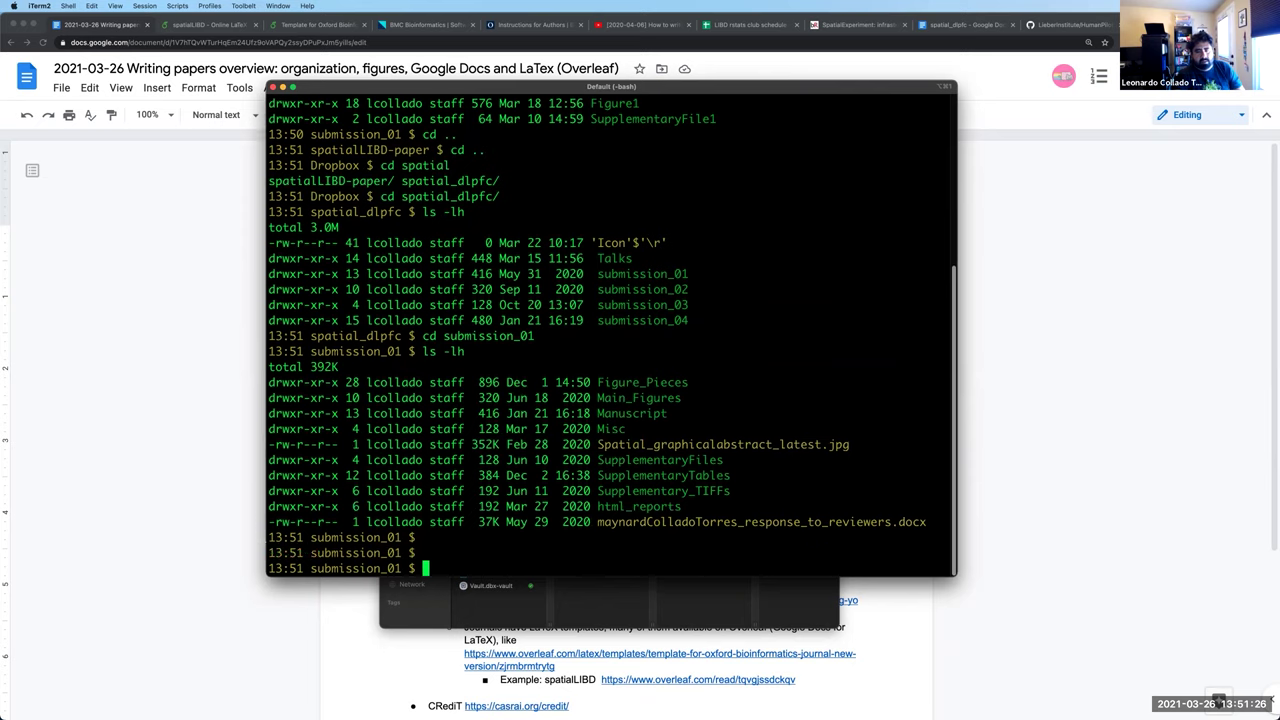
key("Return")
key("Return")
key("Return")
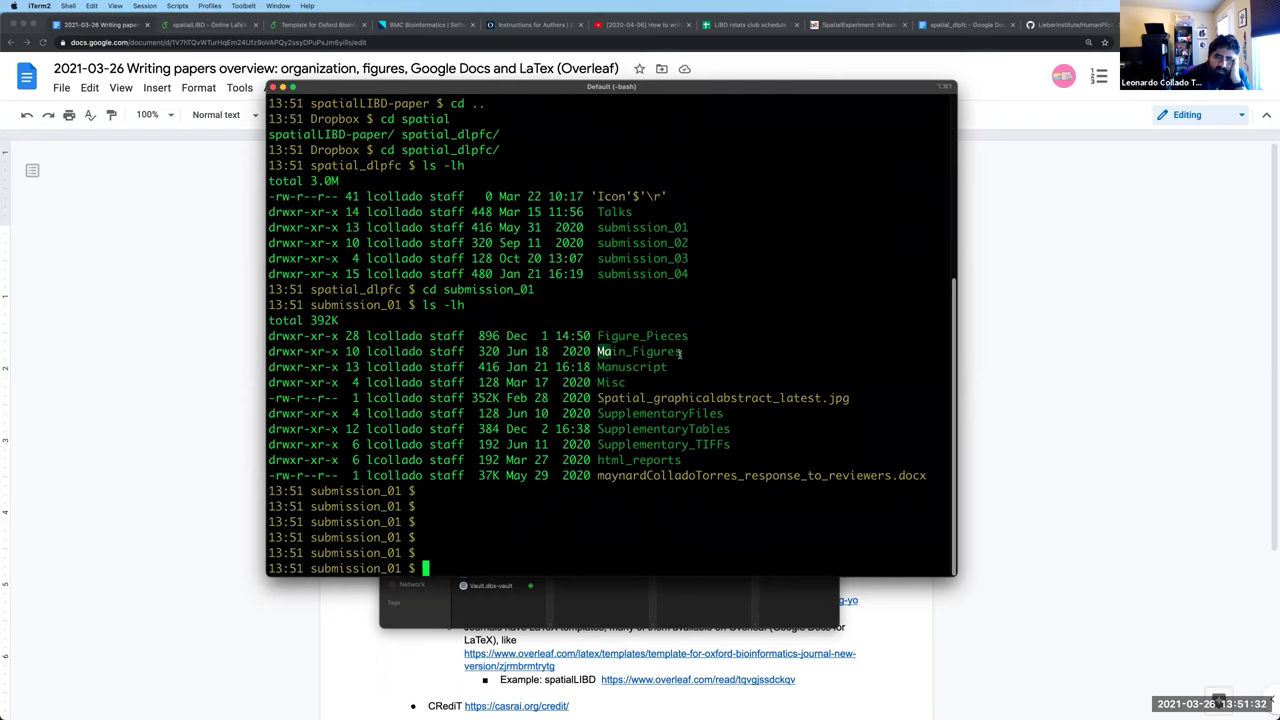
Highlight the Main_Figures, Manuscript and SupplementaryFiles entries one after another in the listing, and clear the selection
double_click(601, 351)
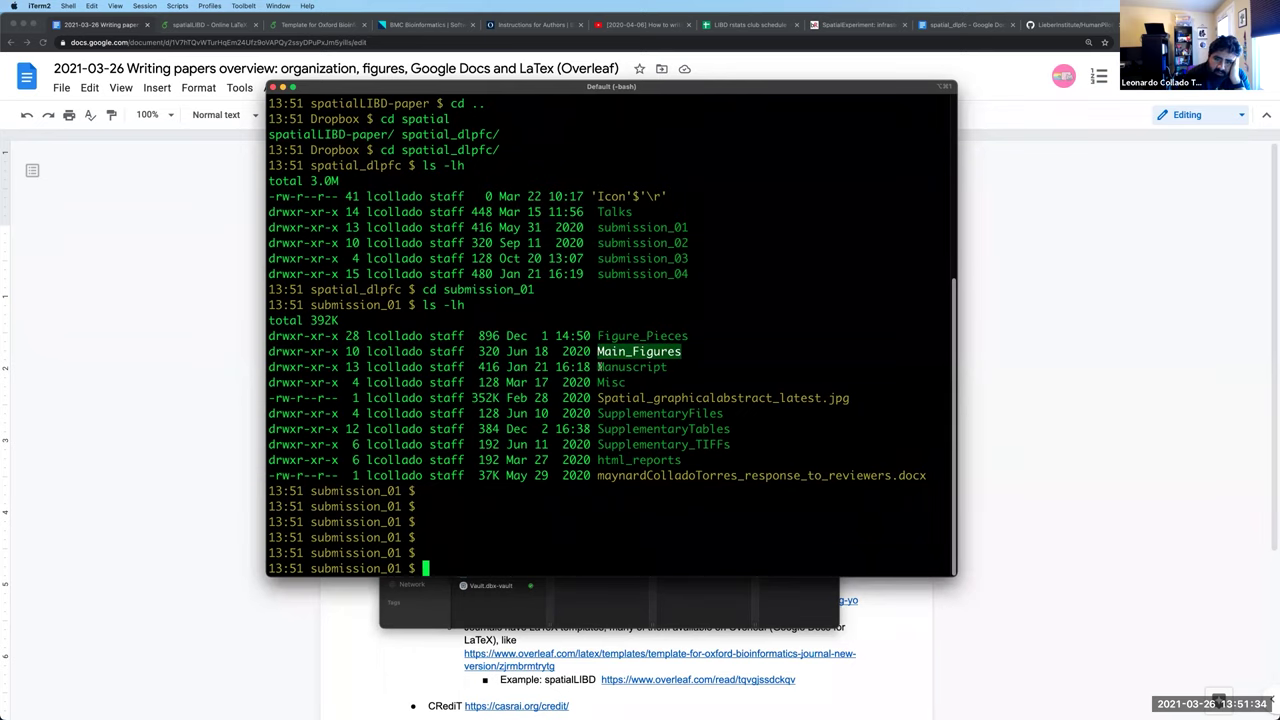
triple_click(673, 368)
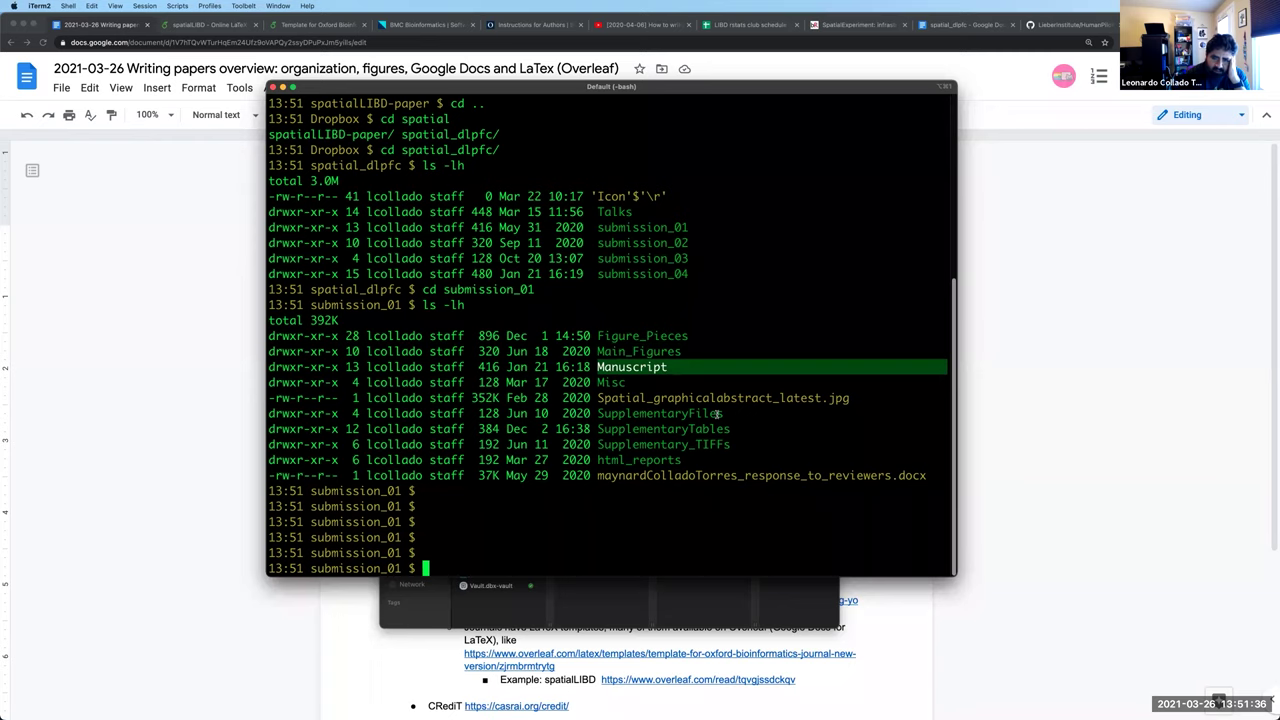
left_click_drag(662, 413, 724, 414)
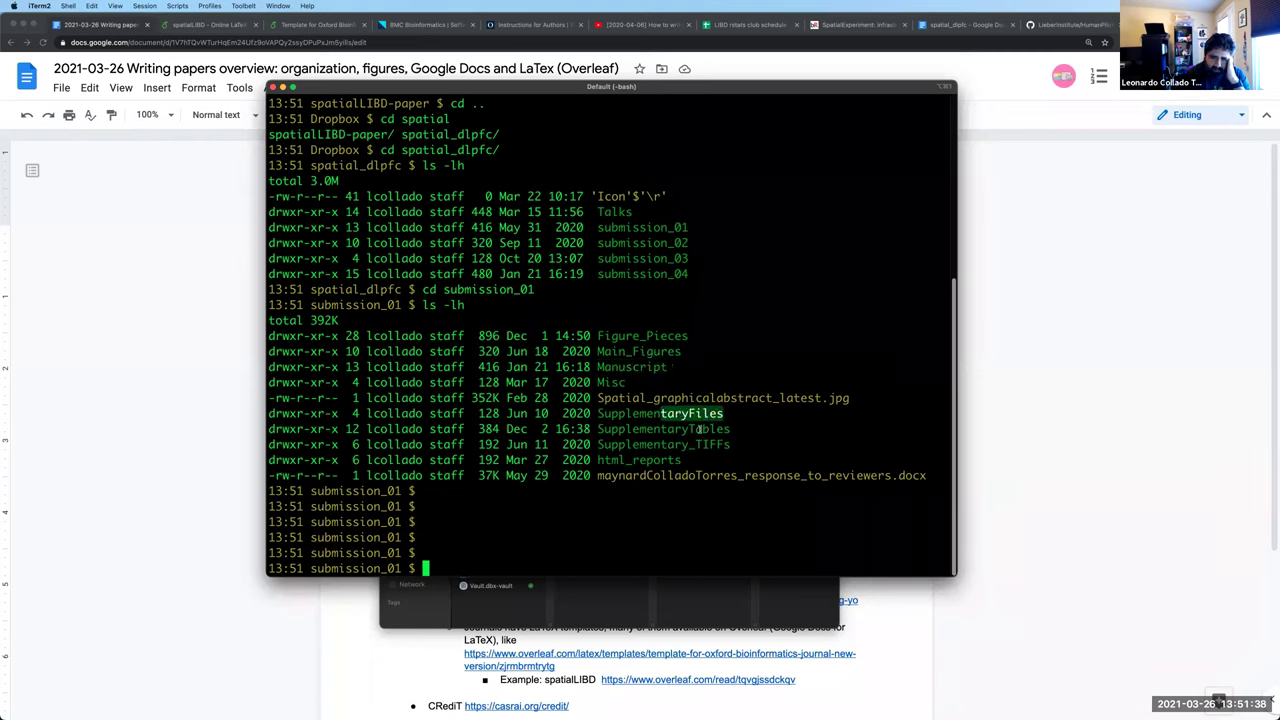
left_click(754, 331)
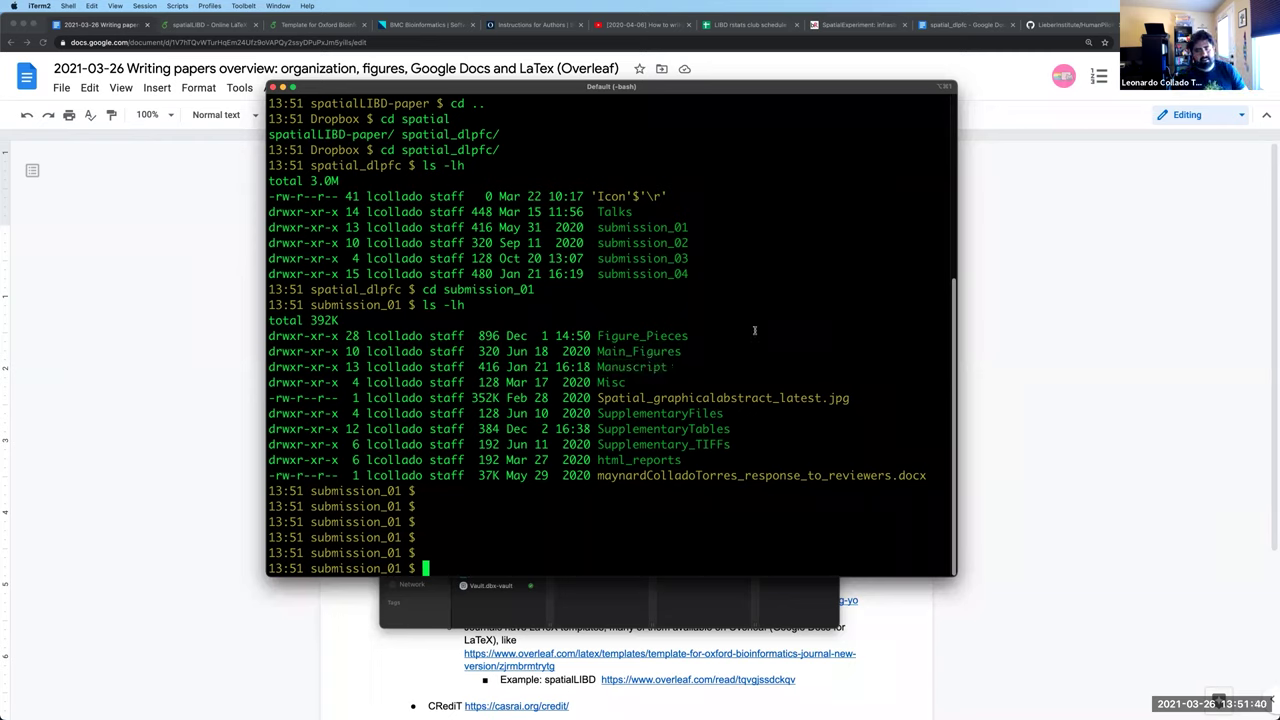
Change into submission_01's Main_Figures folder and list its contents with "ls -lh"
type("cd ")
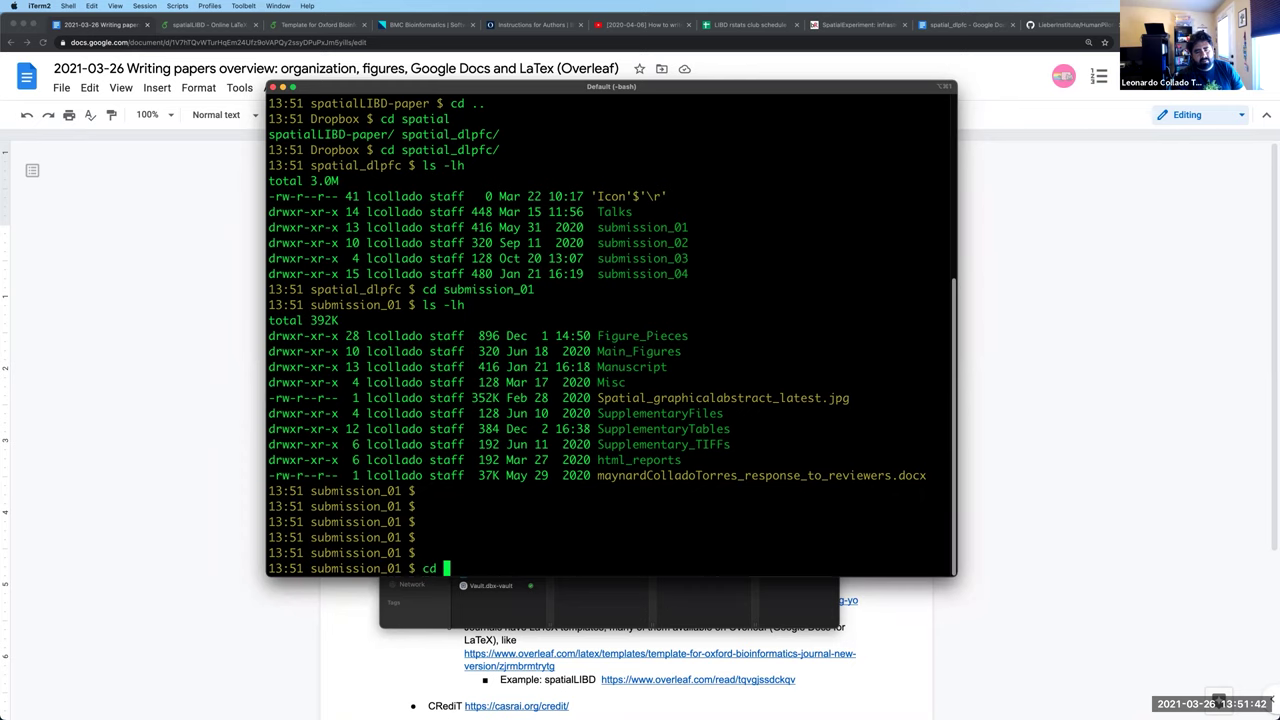
type("Ma")
key("Tab")
key("Return")
type("ls -lh")
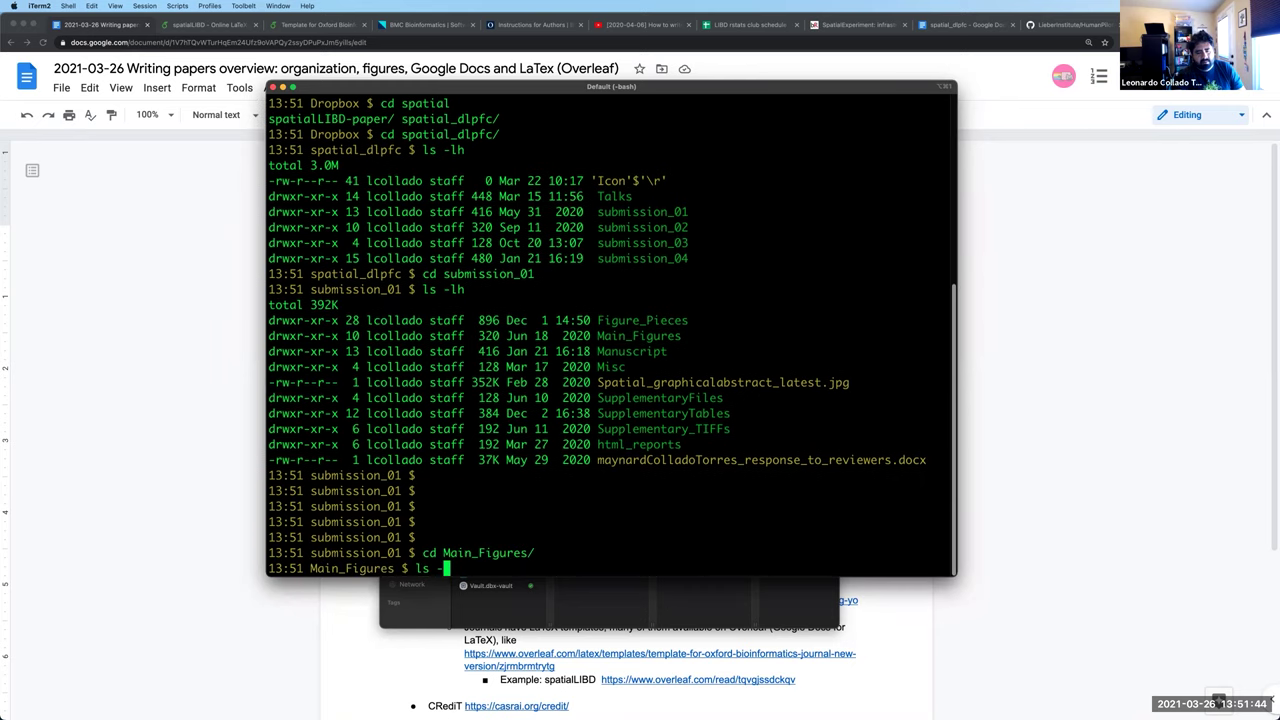
key("Return")
Go back up to submission_01, change into its Figure_Pieces folder, and list the contents with "ls -lh"
type("cd ..")
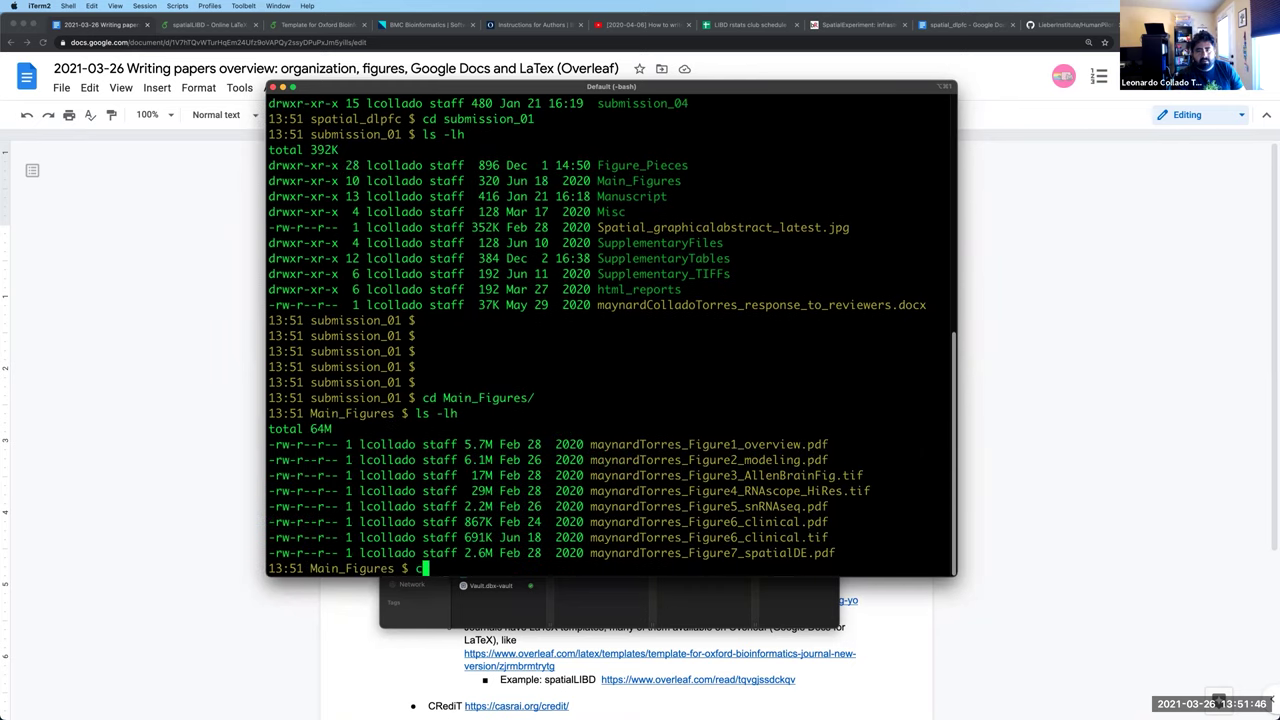
key("Return")
type("cd Fi")
key("Tab")
key("Return")
type("ls -lh")
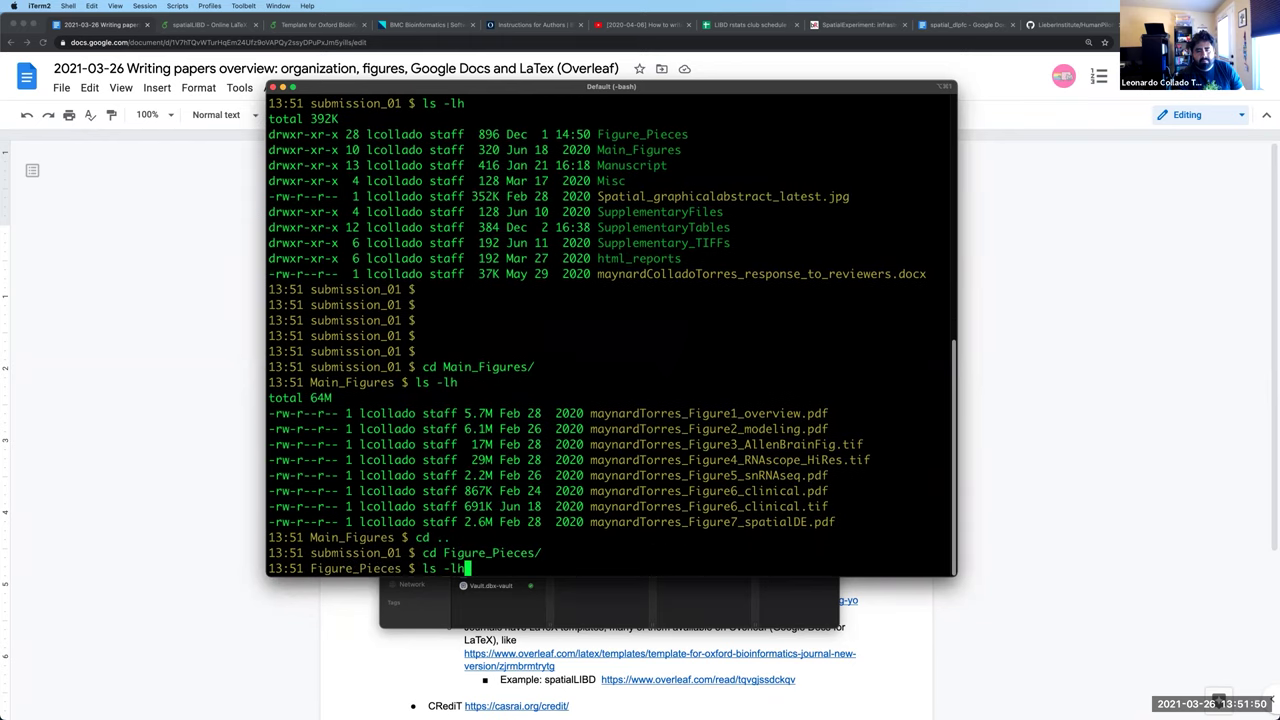
key("Return")
Add blank prompt lines below the listing and highlight "snRNAseq" in Fig5_snRNAseq, followed by "overview" in Fig1_overview
key("Return")
key("Return")
key("Return")
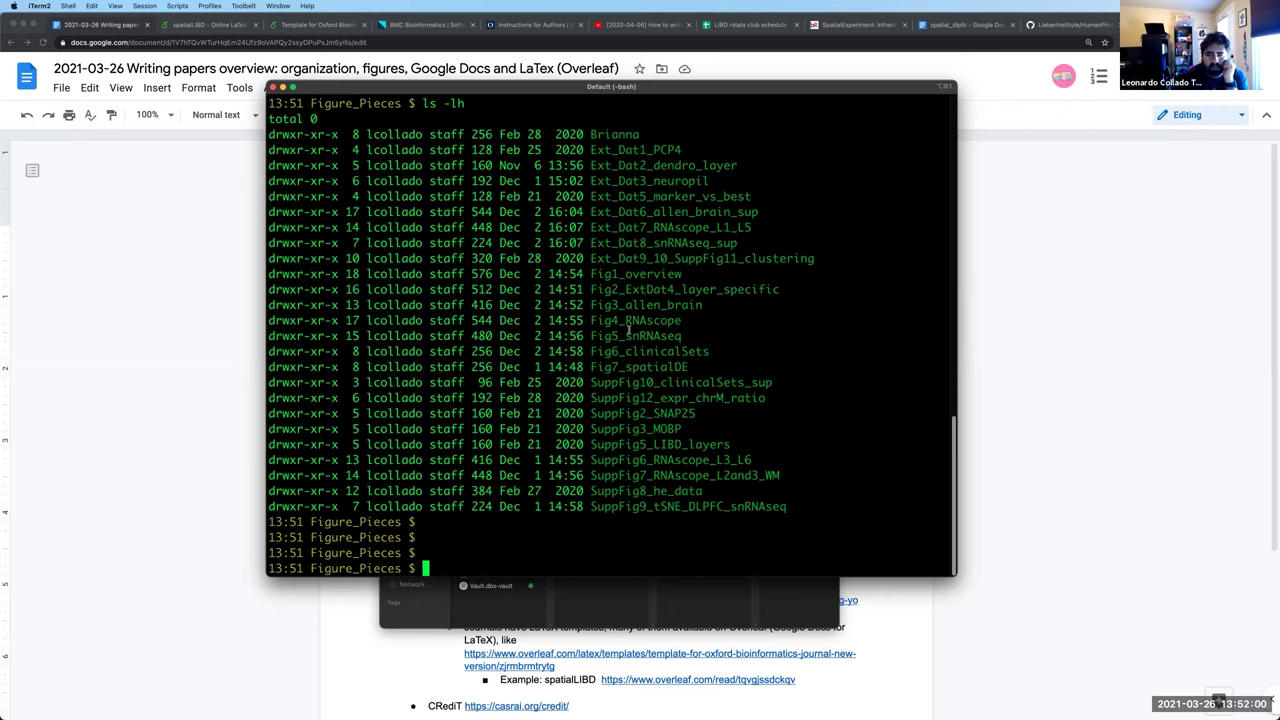
left_click_drag(625, 336, 681, 336)
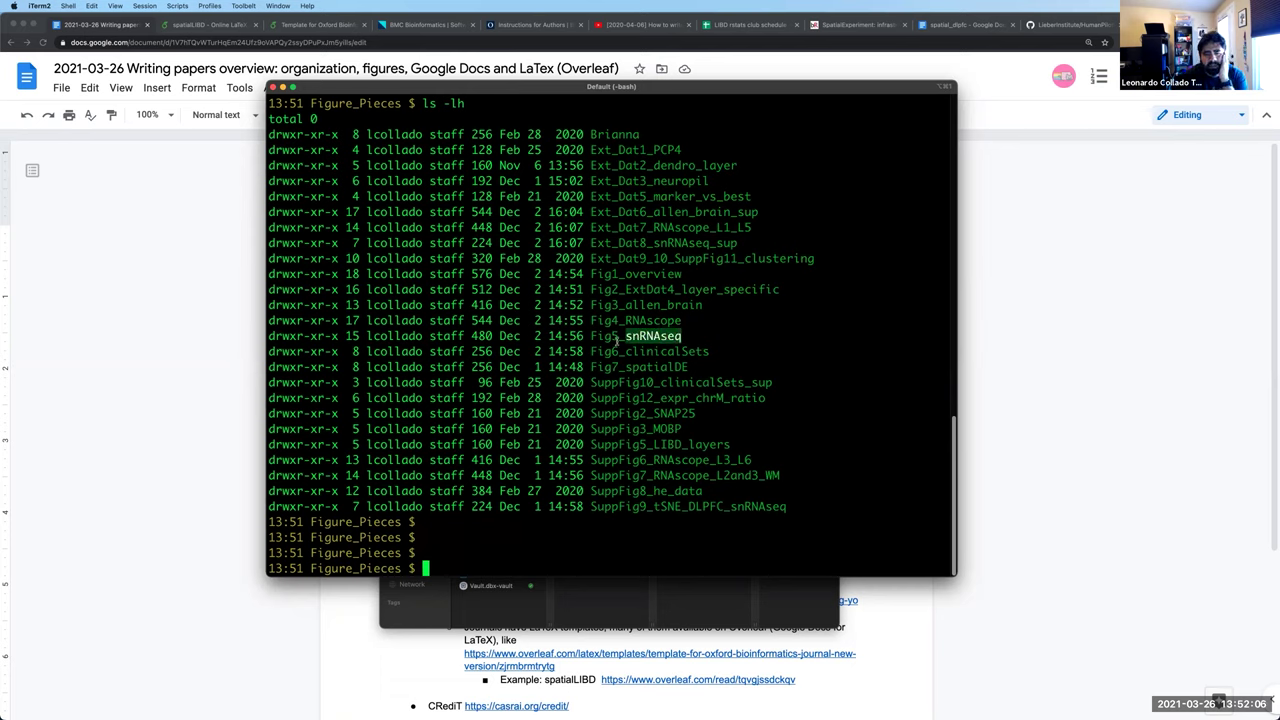
left_click_drag(591, 273, 681, 273)
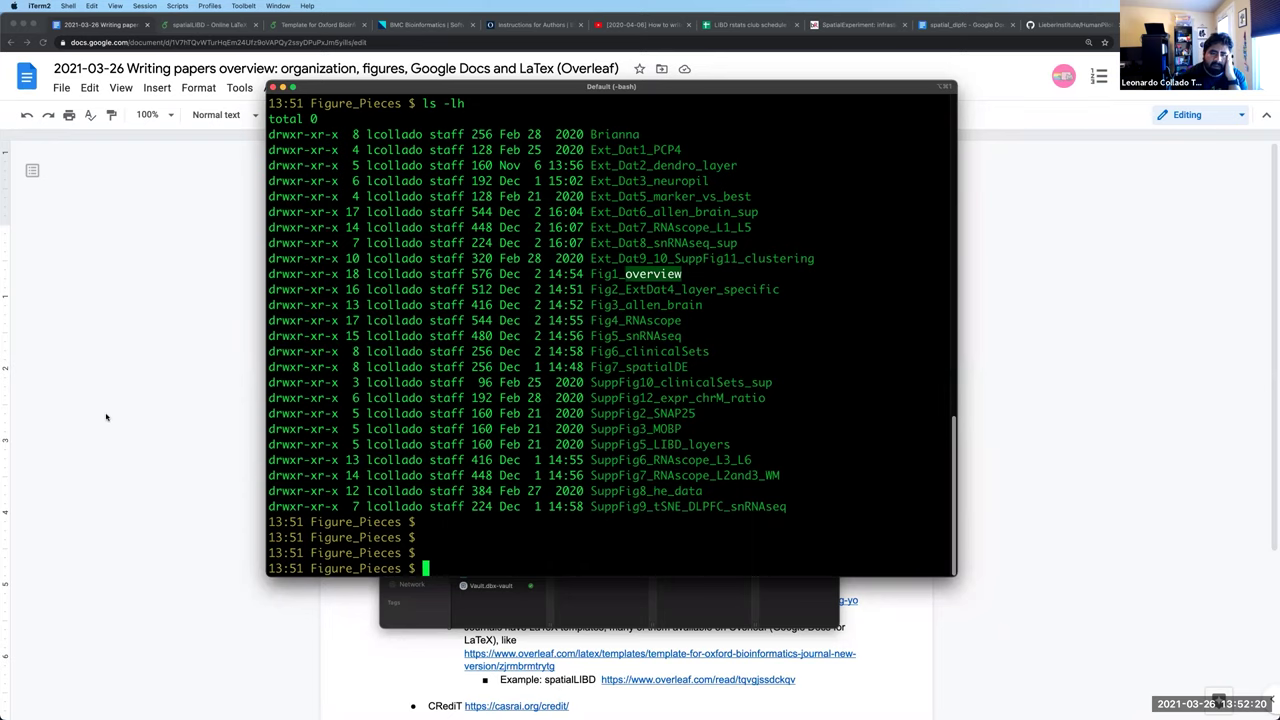
Switch to the spatial_dlpfc Google Doc in Chrome and inspect the link on "Figure 1 A-B" in the Results section
left_click(106, 417)
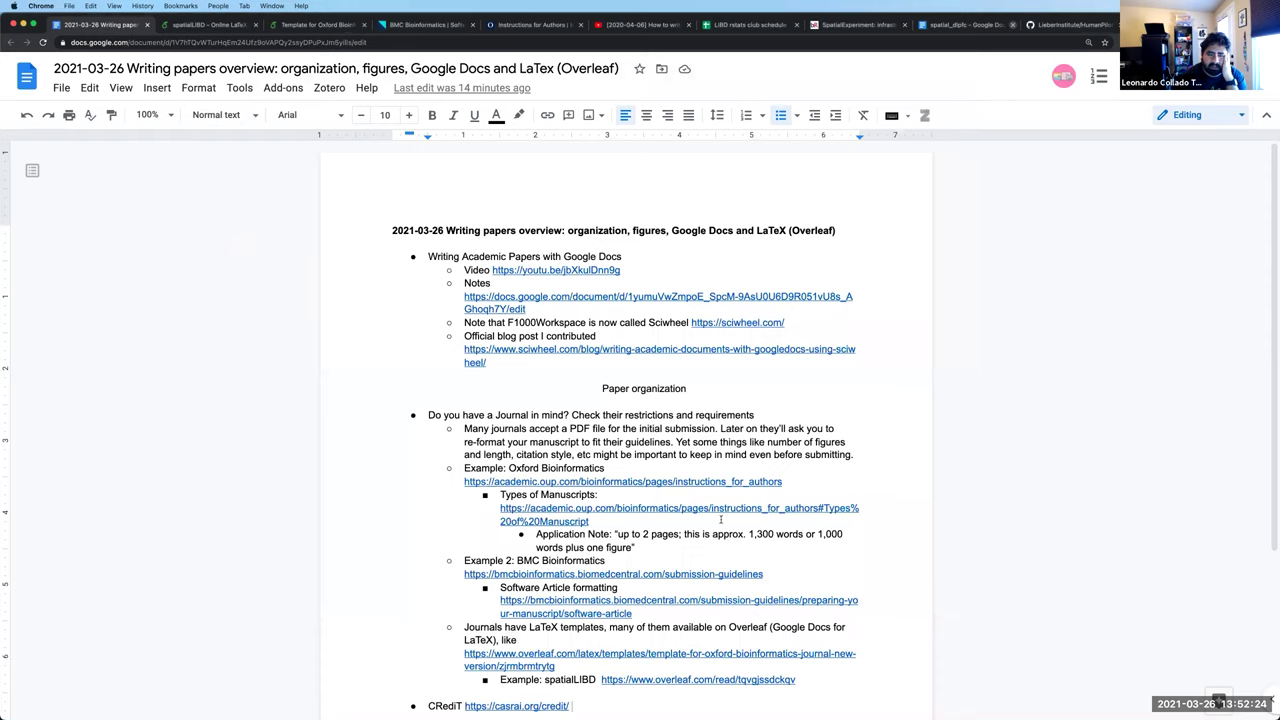
key("ctrl+shift+Tab")
key("ctrl+shift+Tab")
scroll(716, 512, "down", 10)
scroll(714, 507, "down", 15)
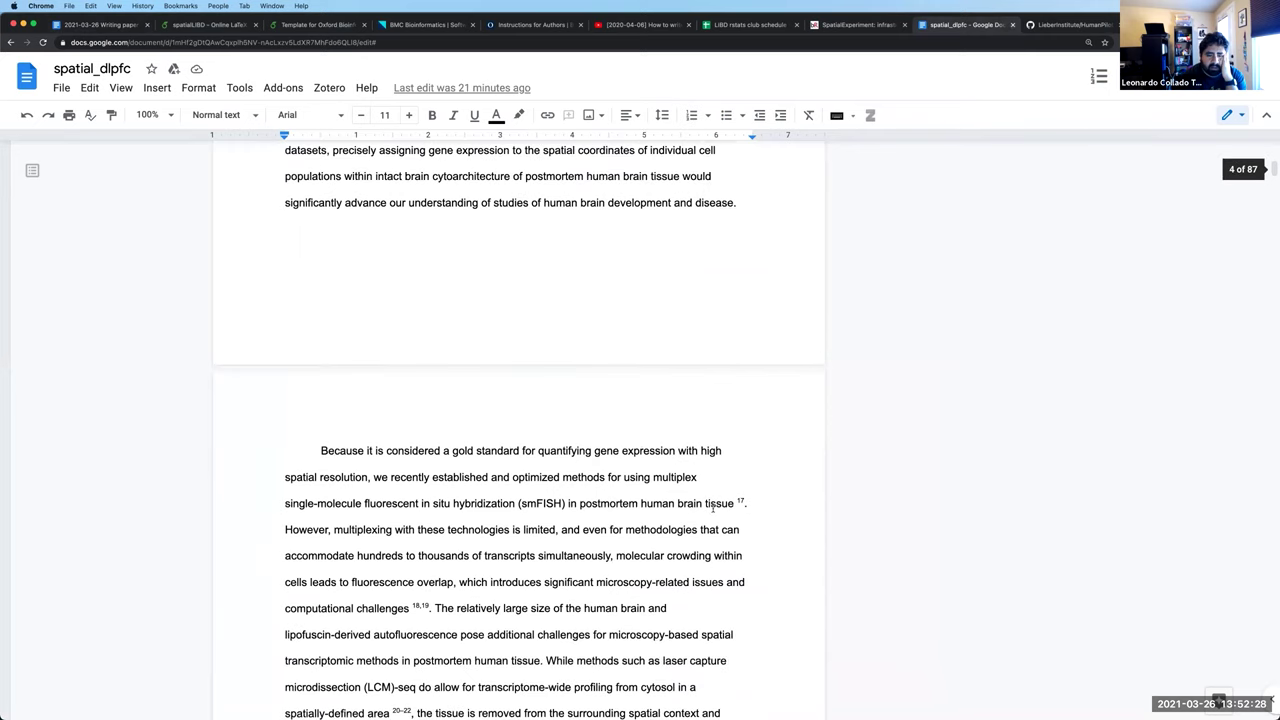
scroll(712, 507, "down", 12)
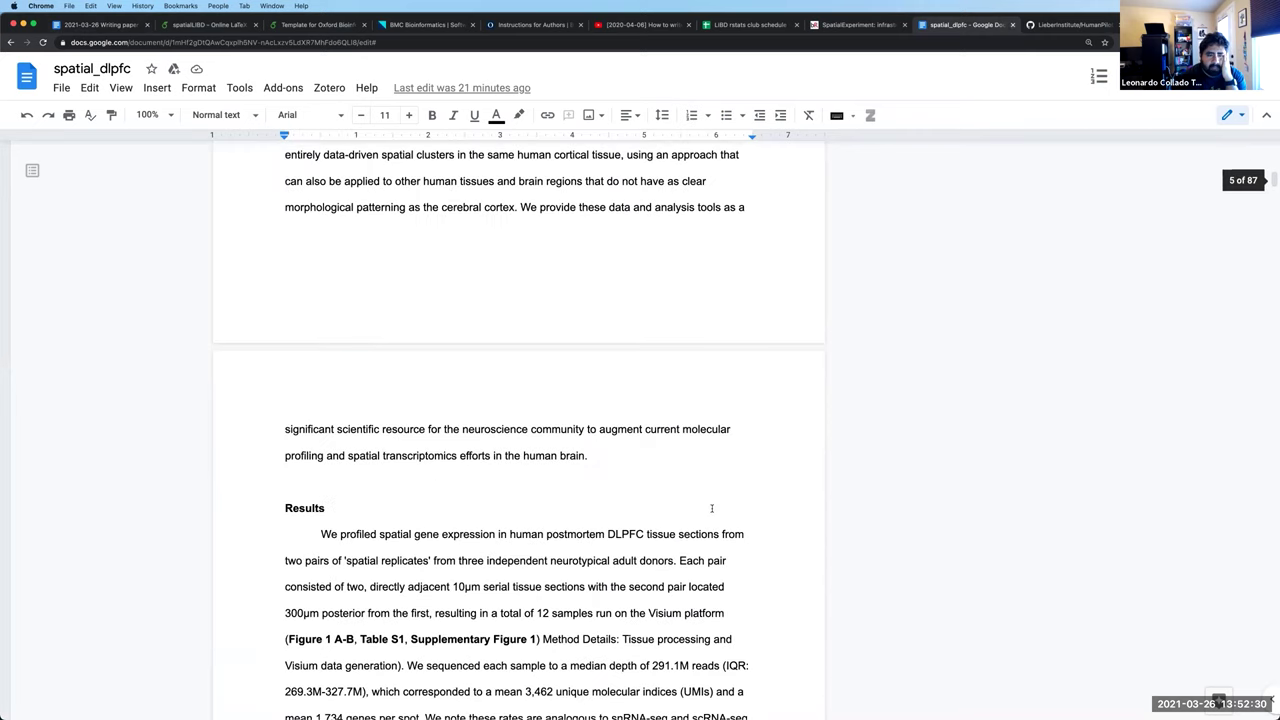
scroll(293, 322, "down", 5)
left_click(323, 333)
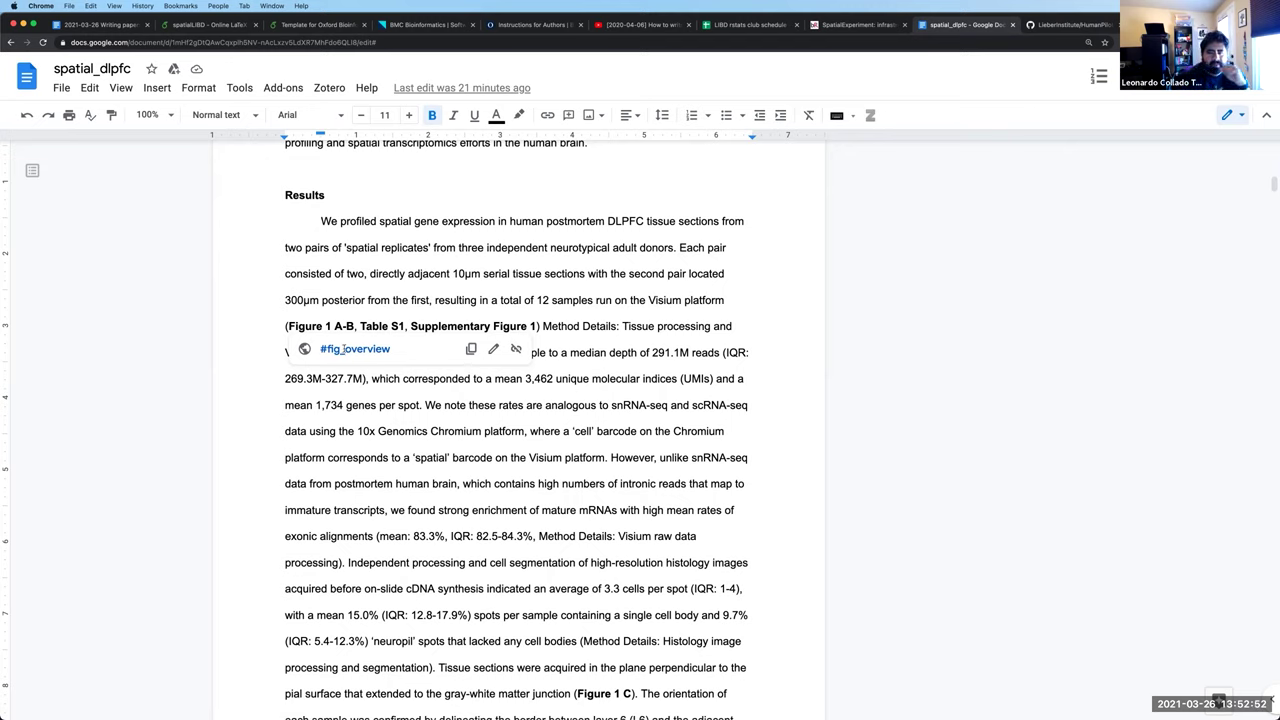
Switch back to the iTerm2 terminal and highlight "overview" in the Fig1_overview folder name
key("super+Tab")
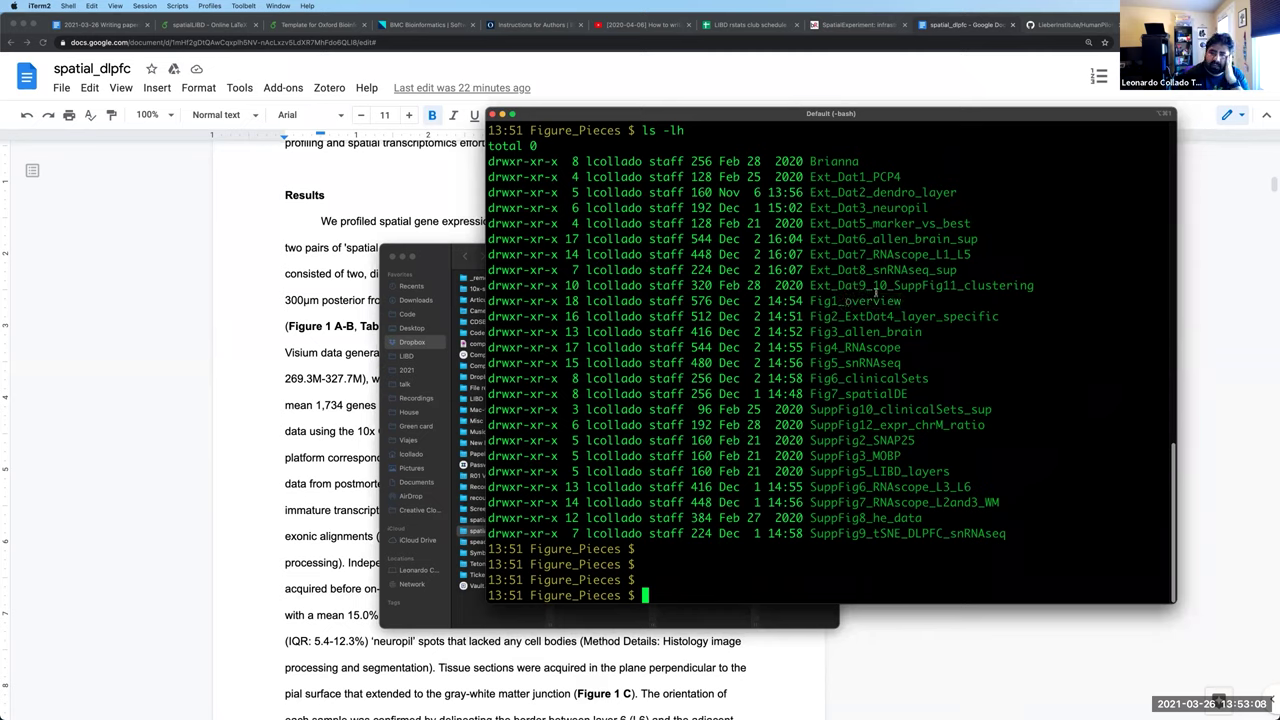
double_click(880, 300)
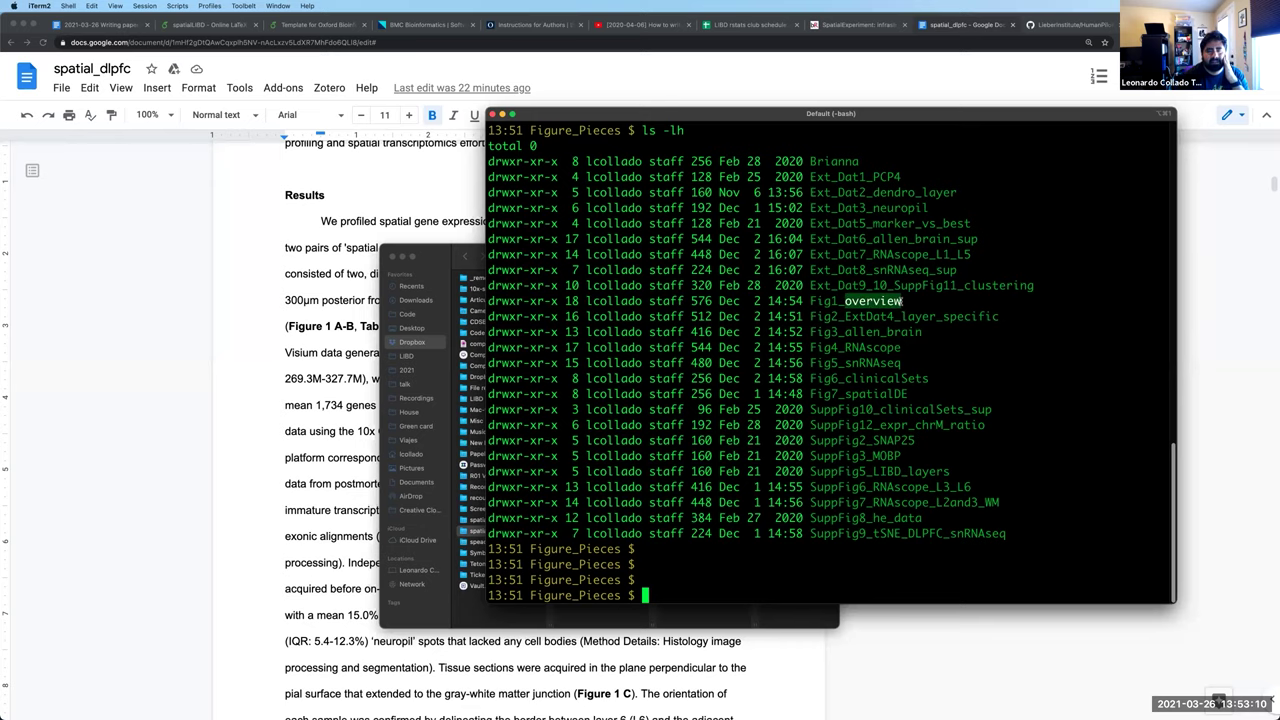
Switch to the spatialLIBD Overleaf project in Chrome and search main.tex for "label" to examine the figure's label command
left_click(311, 20)
left_click(312, 22)
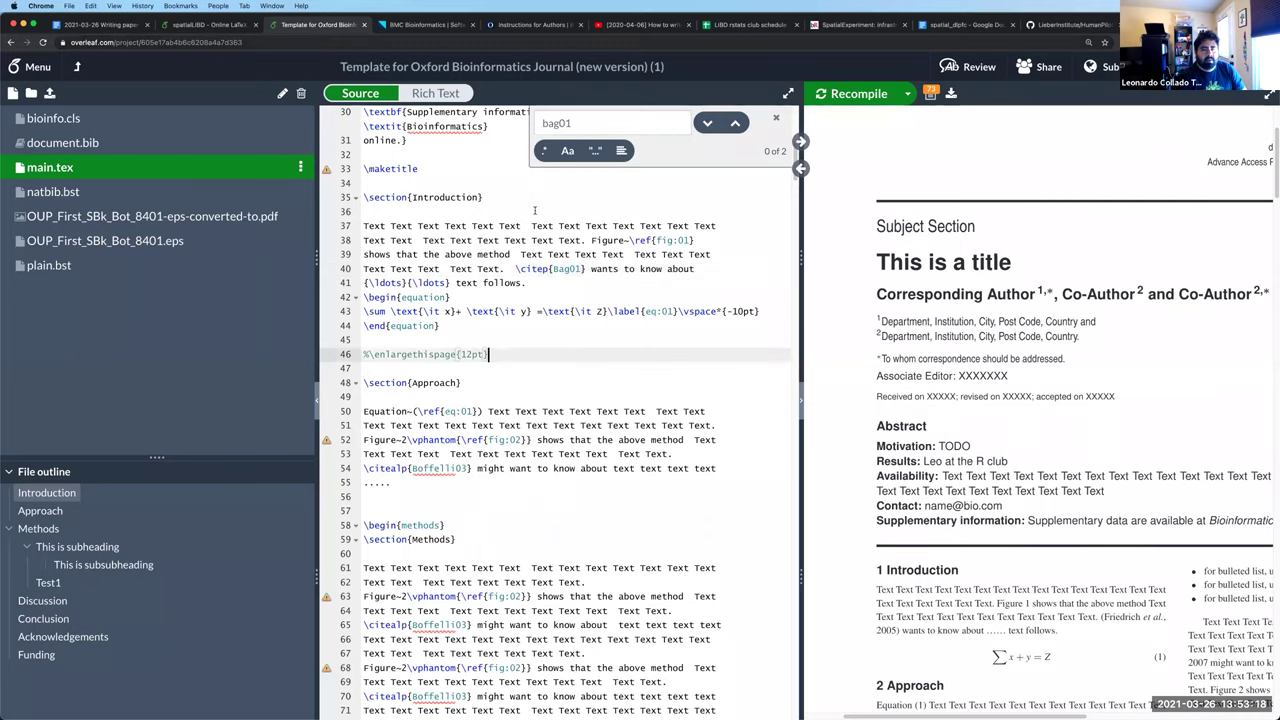
left_click(208, 25)
key("super+f")
type("lab")
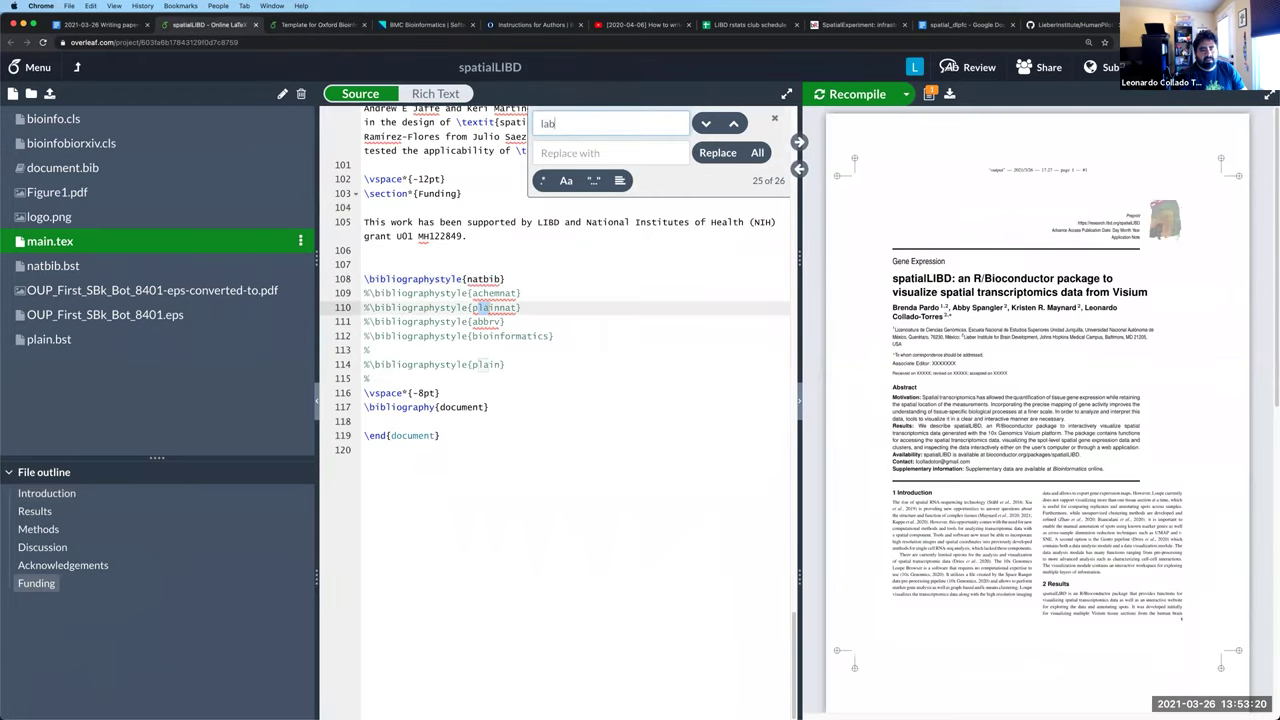
type("el")
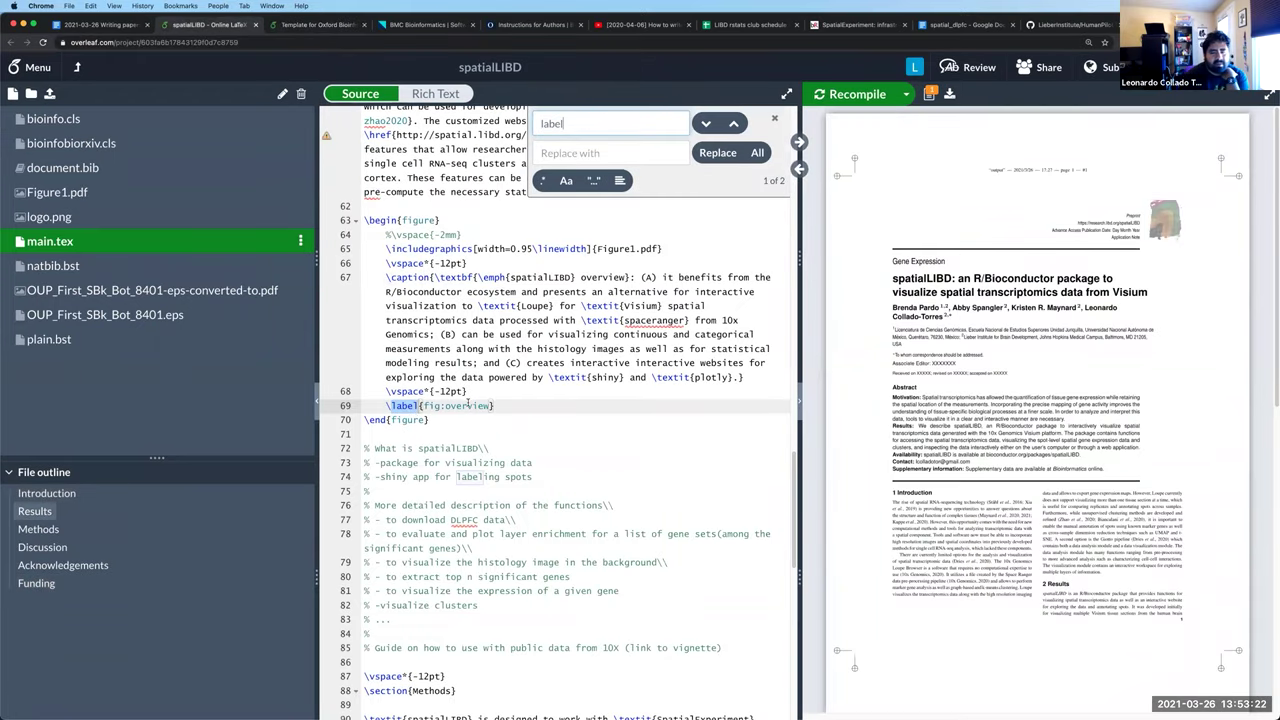
left_click_drag(488, 406, 462, 406)
scroll(462, 406, "up", 2)
left_click(462, 277)
Search main.tex for "ref", advance to the first figure reference in the Results section, and highlight its "fig:overview" key
key("super+f")
type("ref")
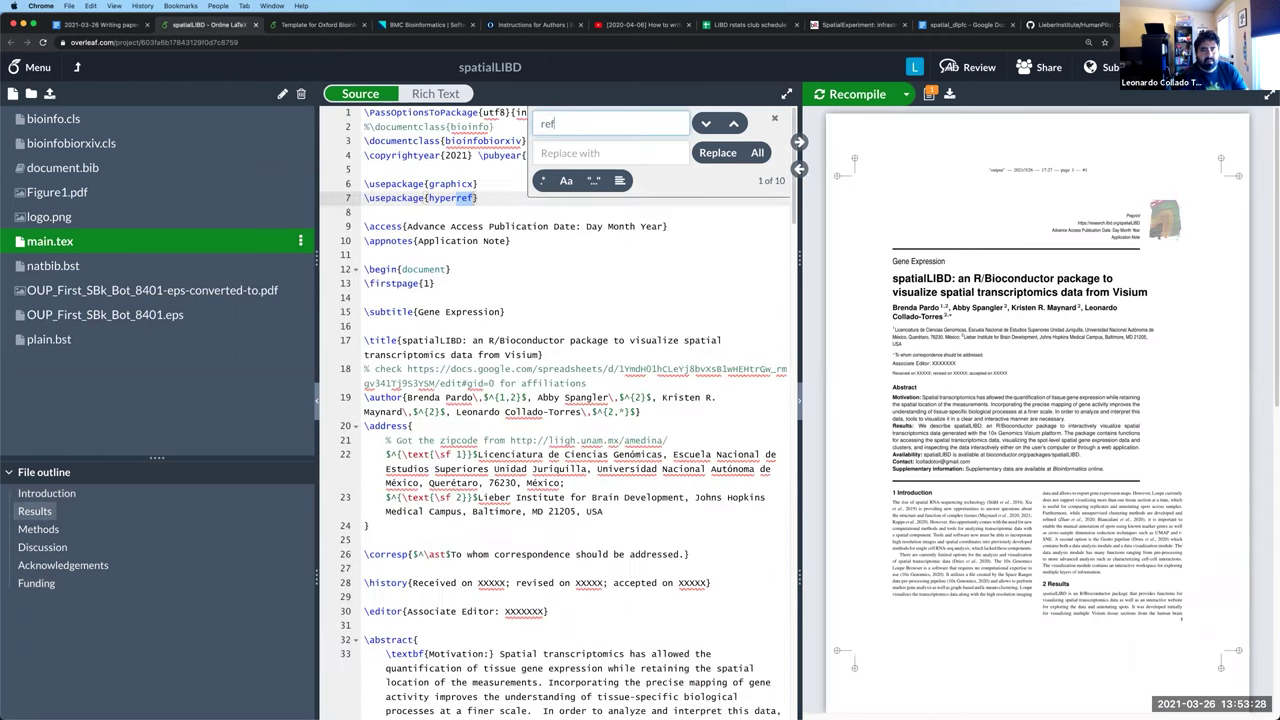
key("Return")
key("Return")
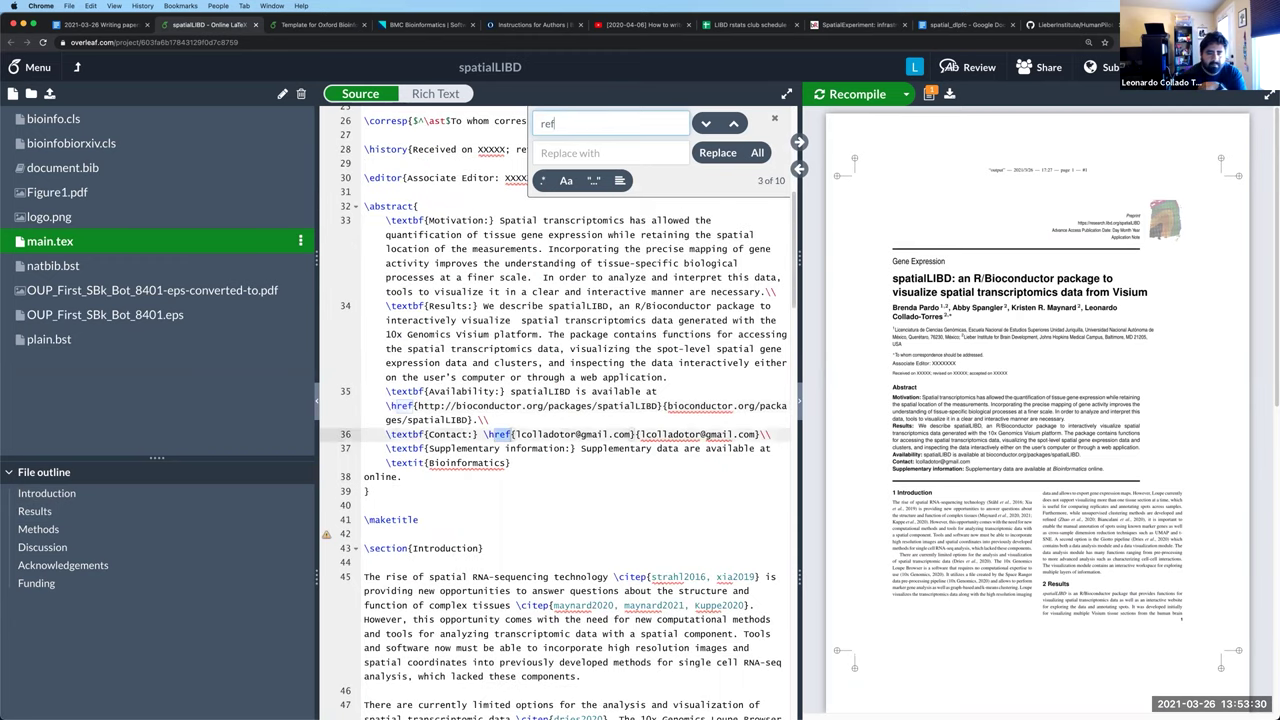
key("Return")
key("Return")
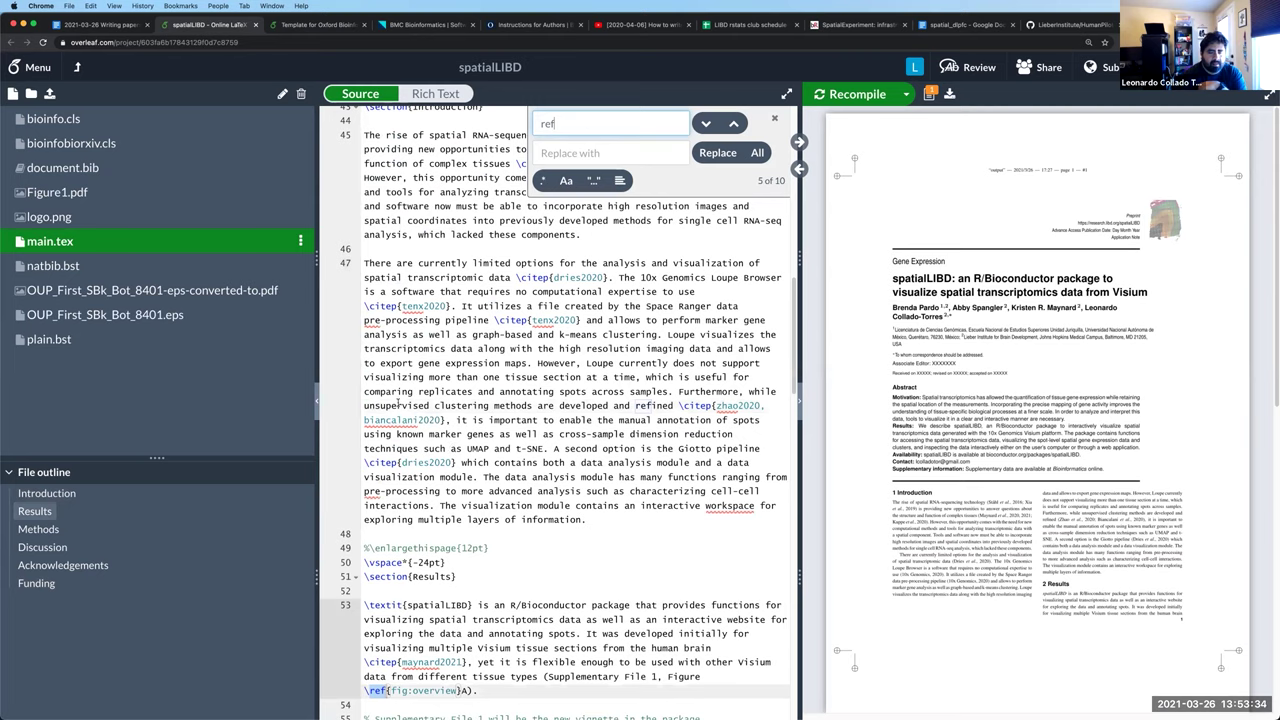
scroll(398, 404, "down", 5)
left_click(390, 418)
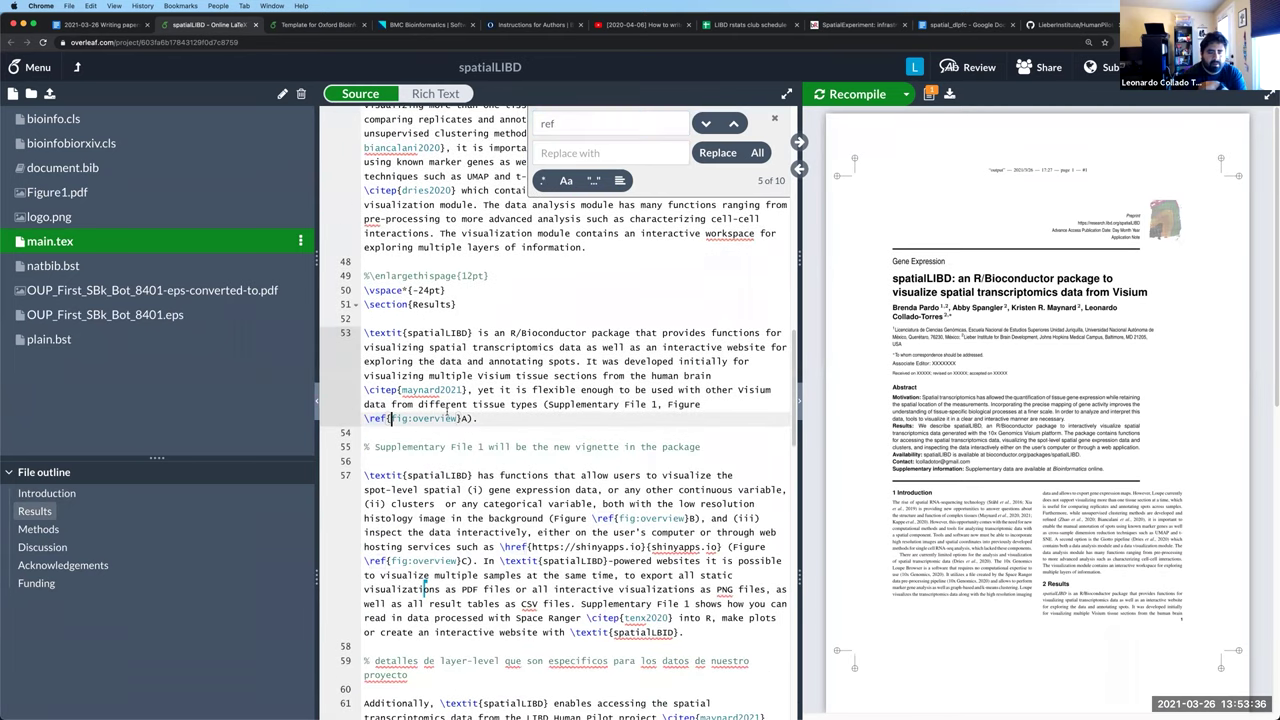
left_click_drag(391, 418, 458, 418)
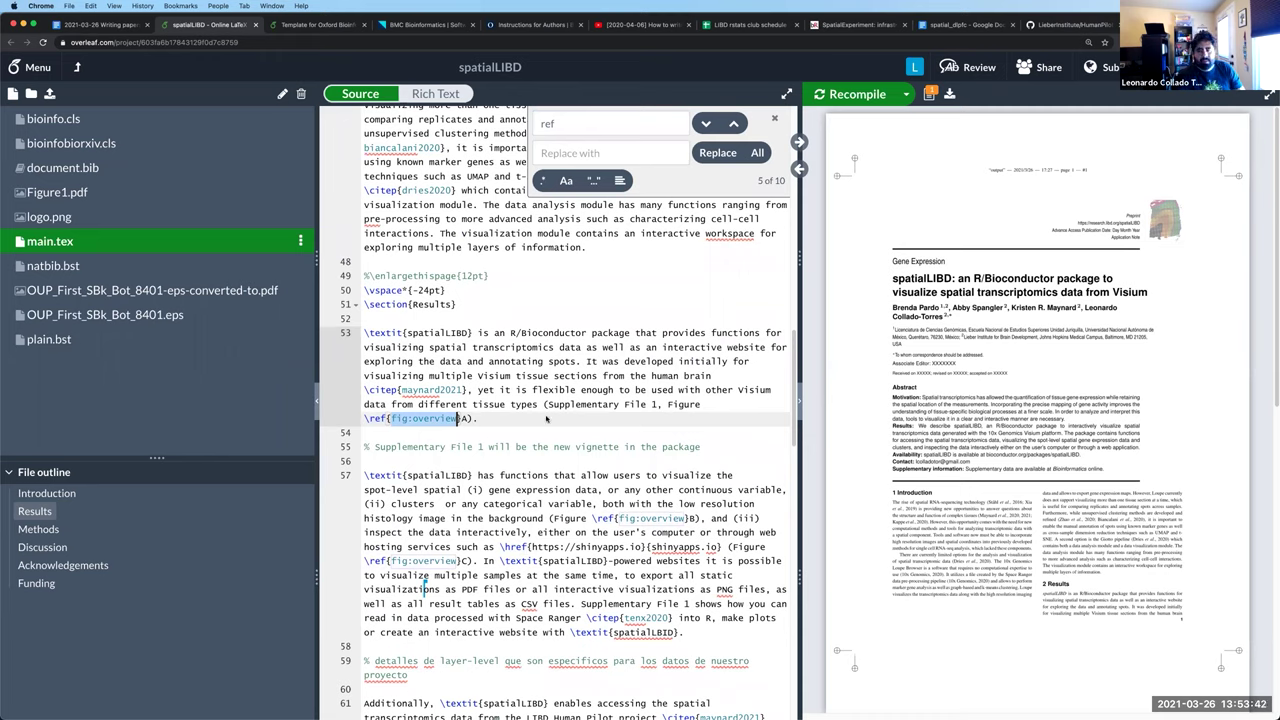
Switch to the iTerm2 terminal, change into Fig1_overview, list its contents with "ls -lh", and widen the window to fit the file names
key("super+Tab")
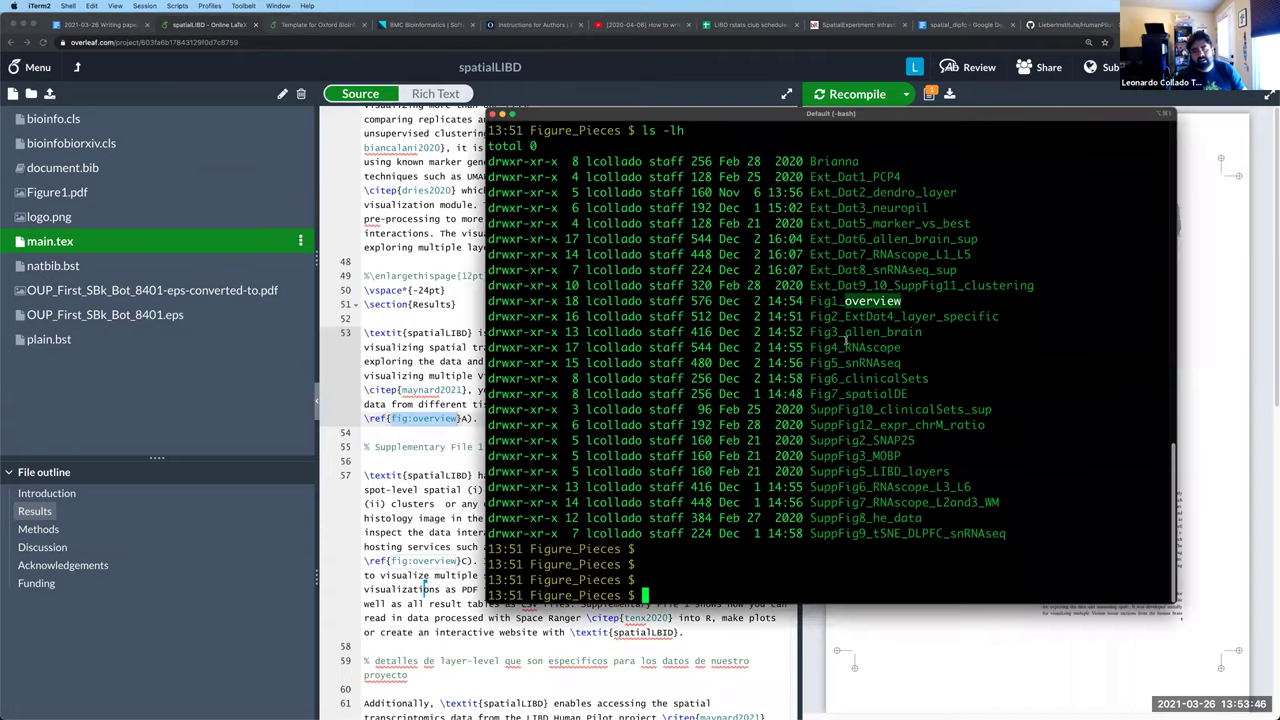
key("Return")
type("cd ")
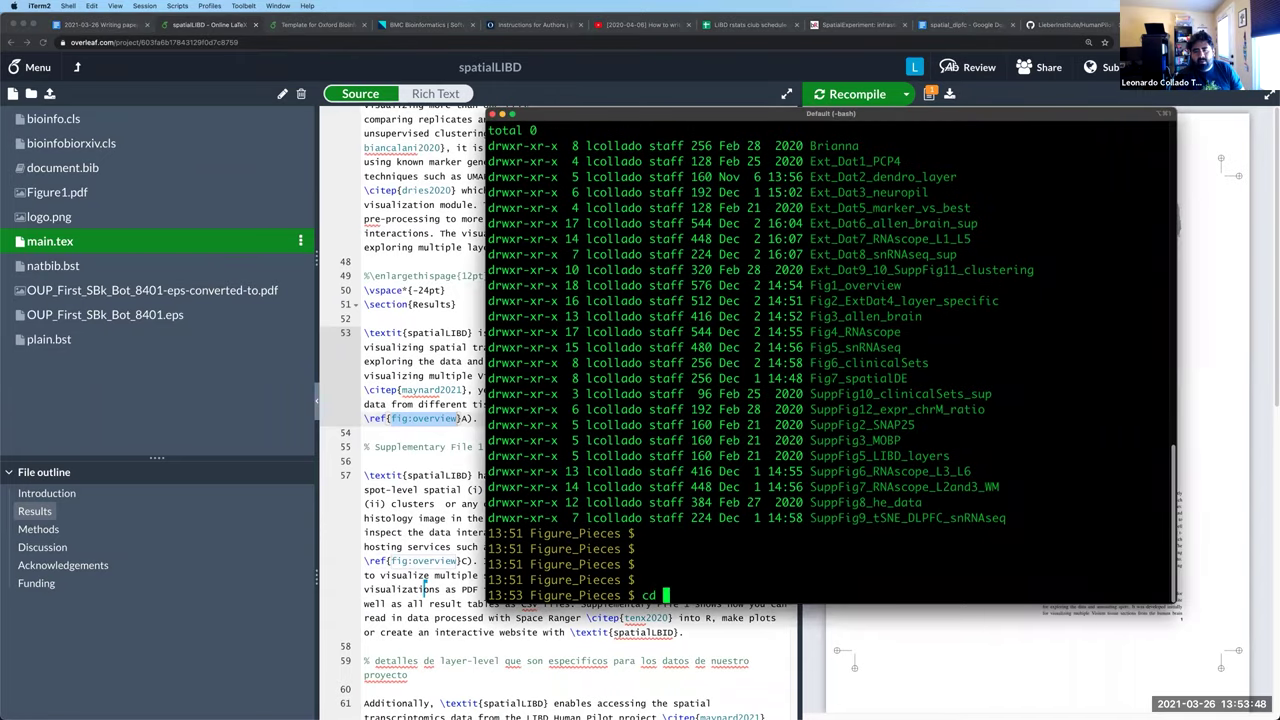
type("Fig1")
key("Tab")
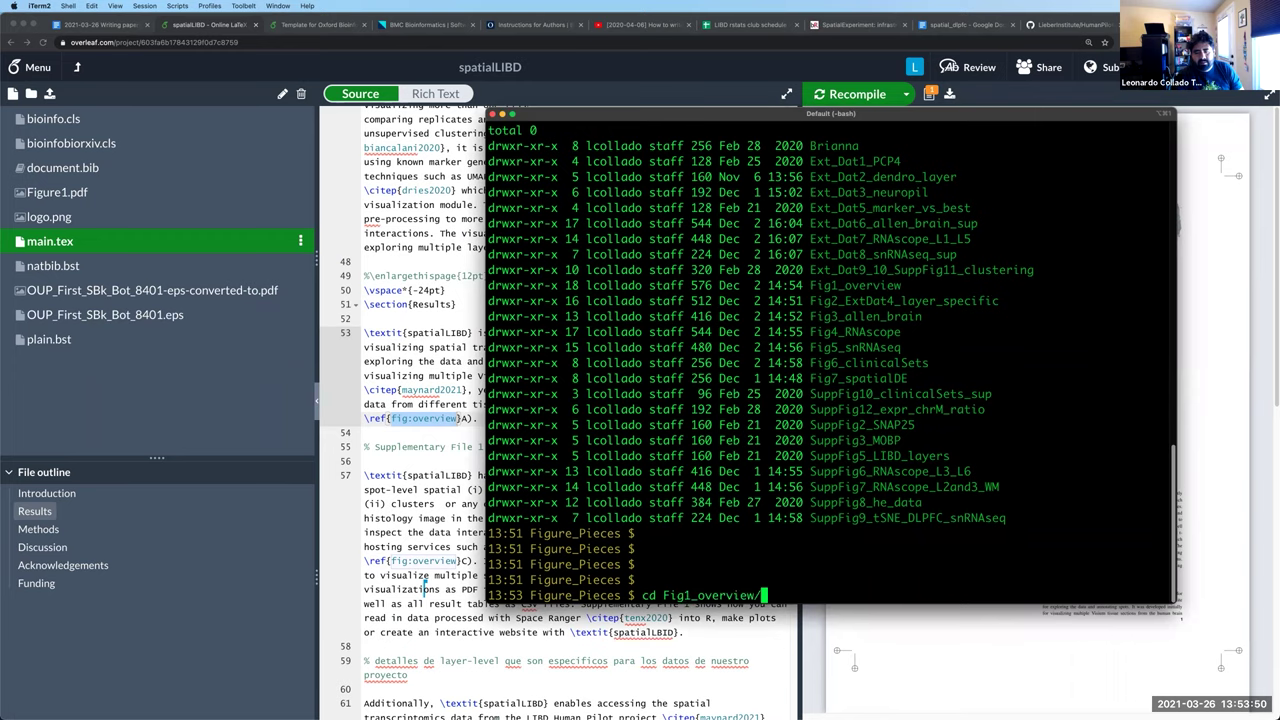
key("Return")
type("ls -lh")
key("Return")
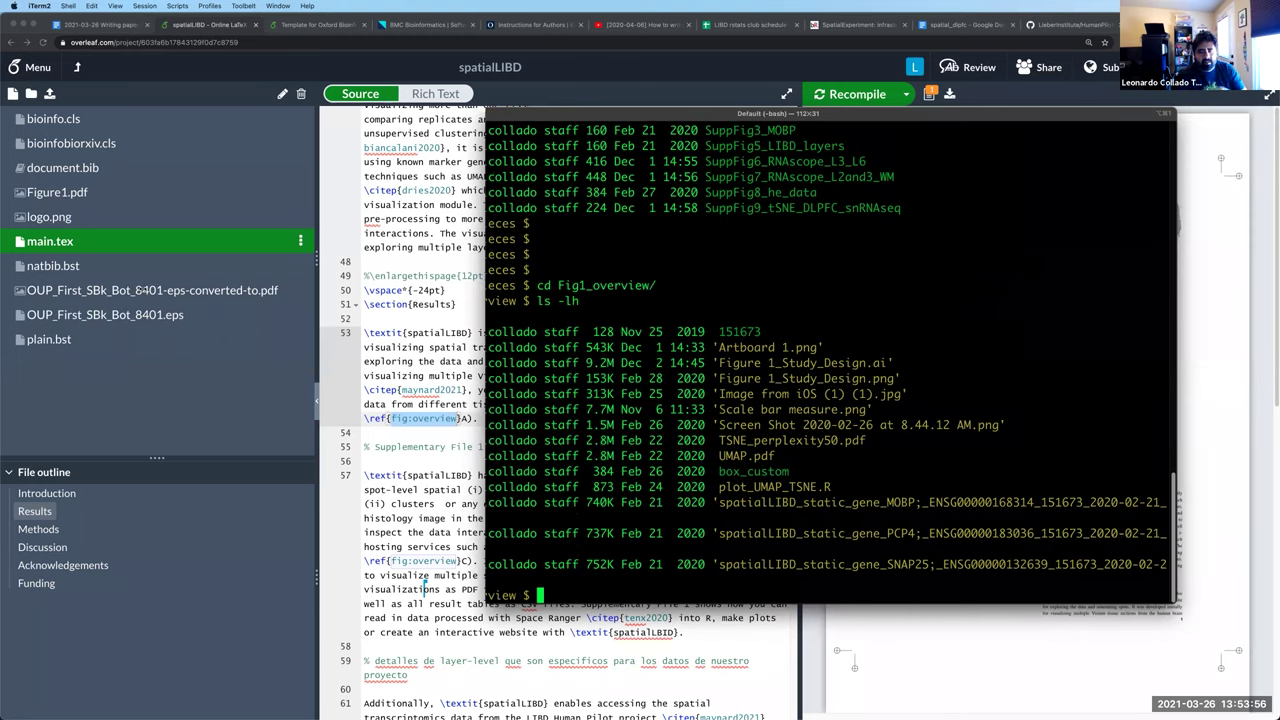
left_click_drag(487, 400, 152, 400)
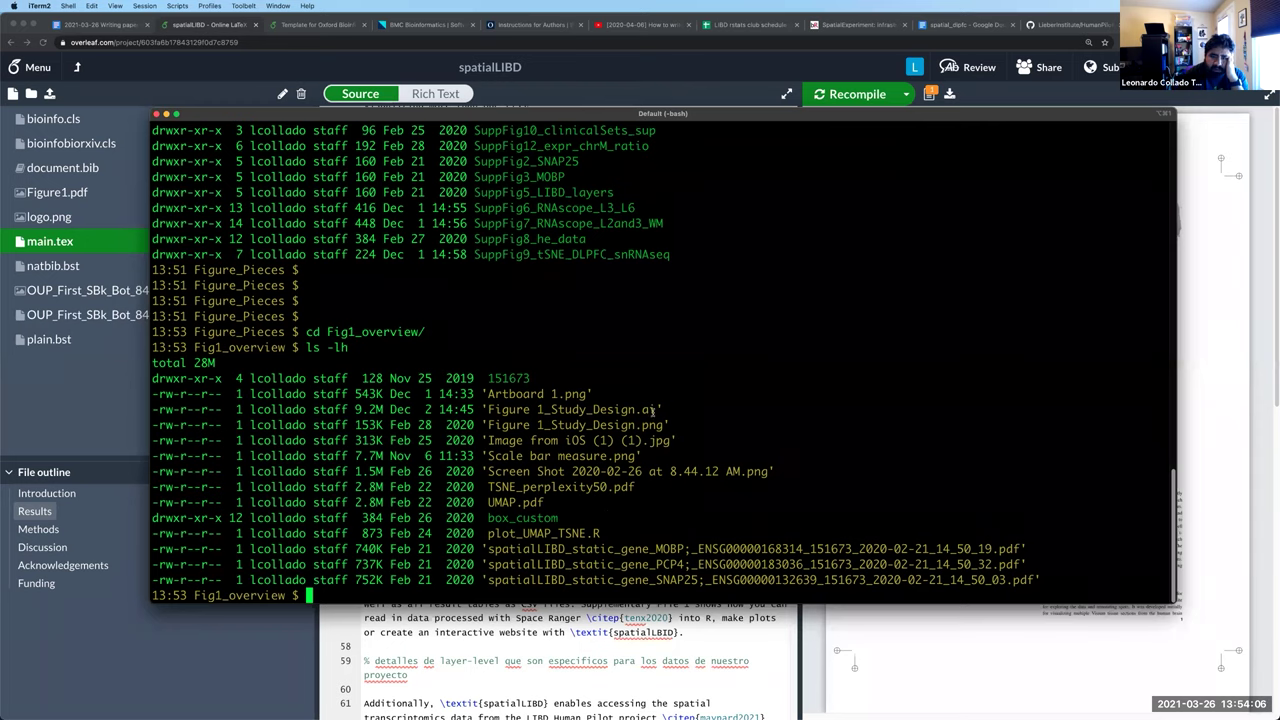
Highlight Figure 1_Study_Design.ai, followed by the entries from plot_UMAP_TSNE.R through the spatialLIBD static gene PDFs, and clear the selection
left_click_drag(657, 409, 488, 409)
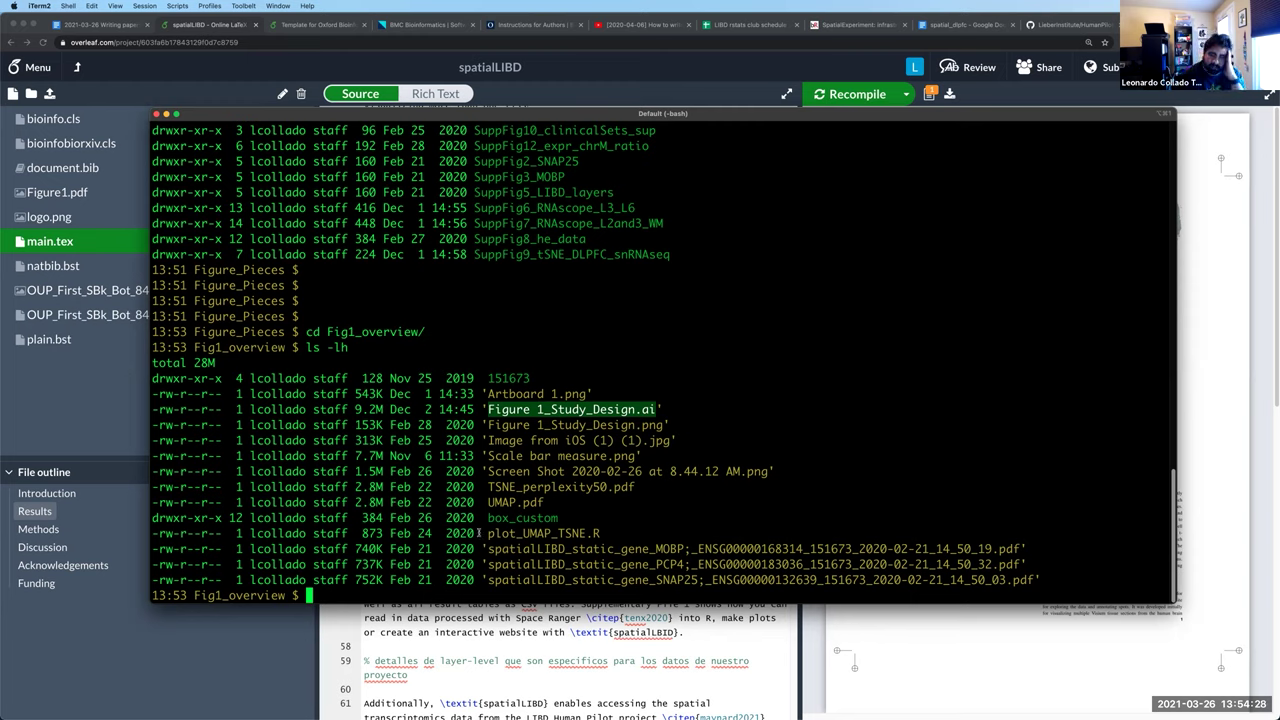
left_click_drag(484, 537, 600, 487)
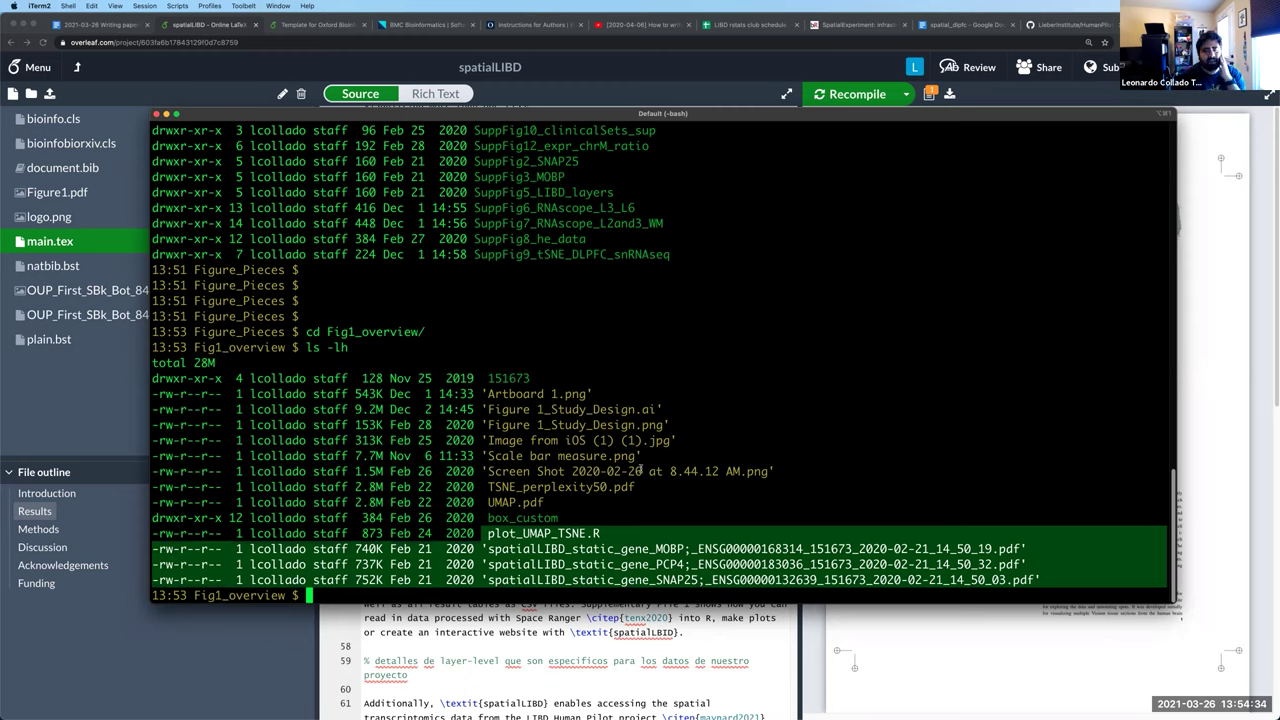
left_click(641, 480)
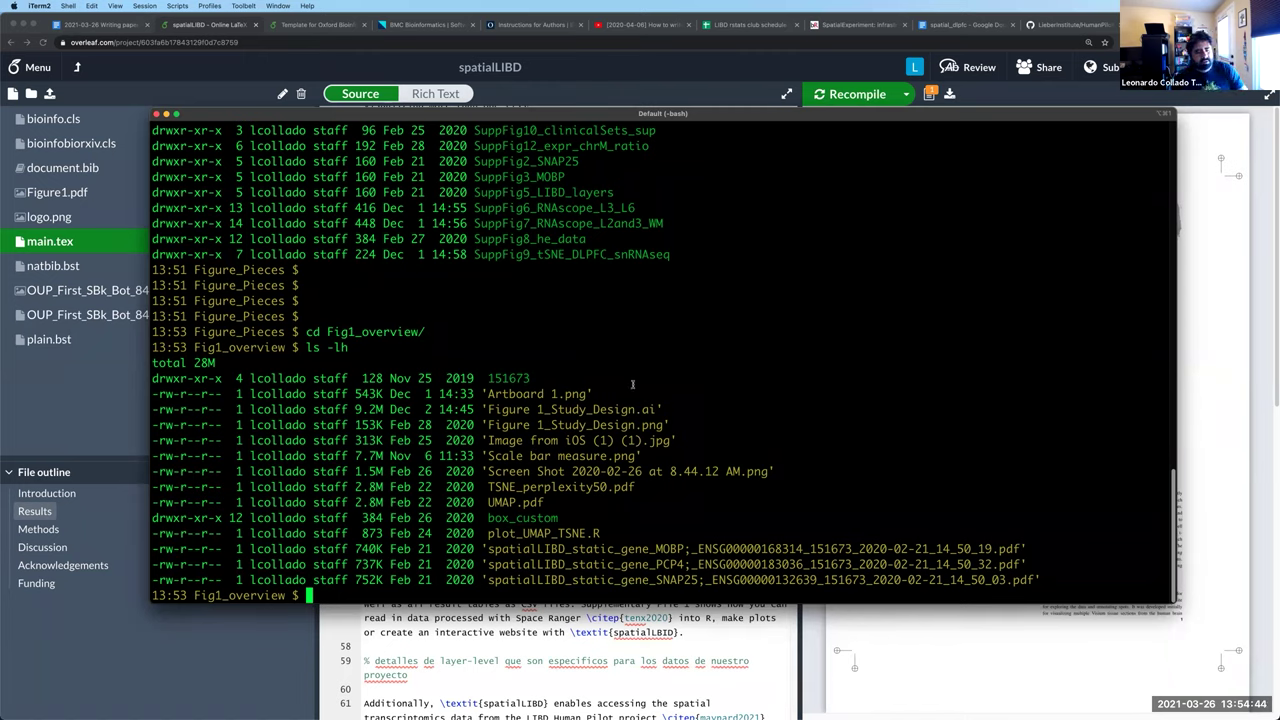
Add blank prompt lines, change into ~/Dropbox/spatialLIBD-paper, and list its contents with "ls -lh"
key("Return")
key("Return")
type("c")
key("BackSpace")
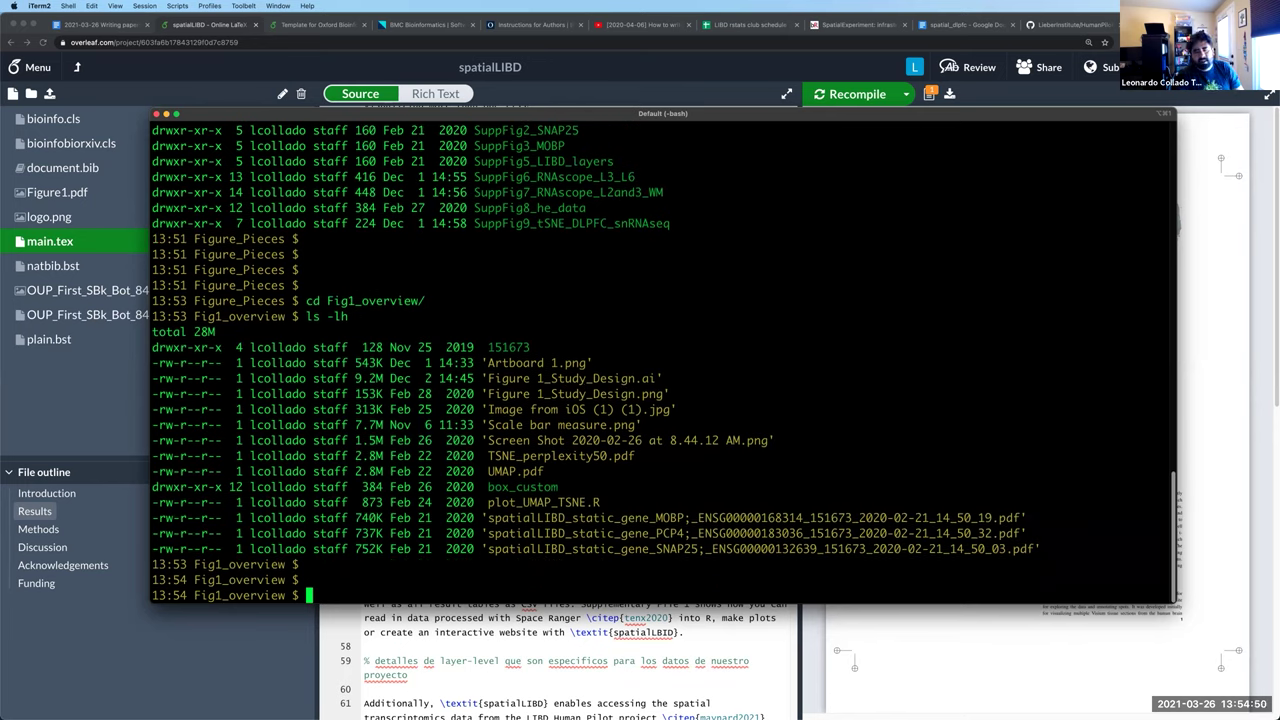
type("c")
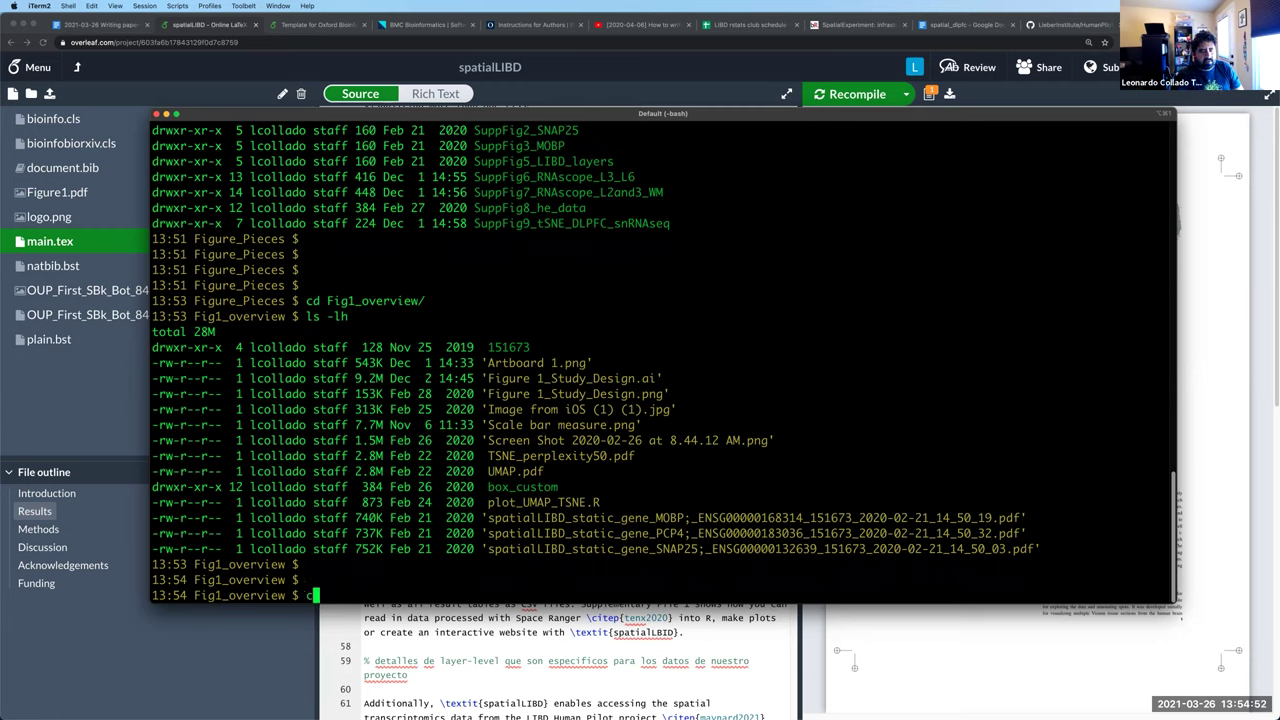
type("d ~/")
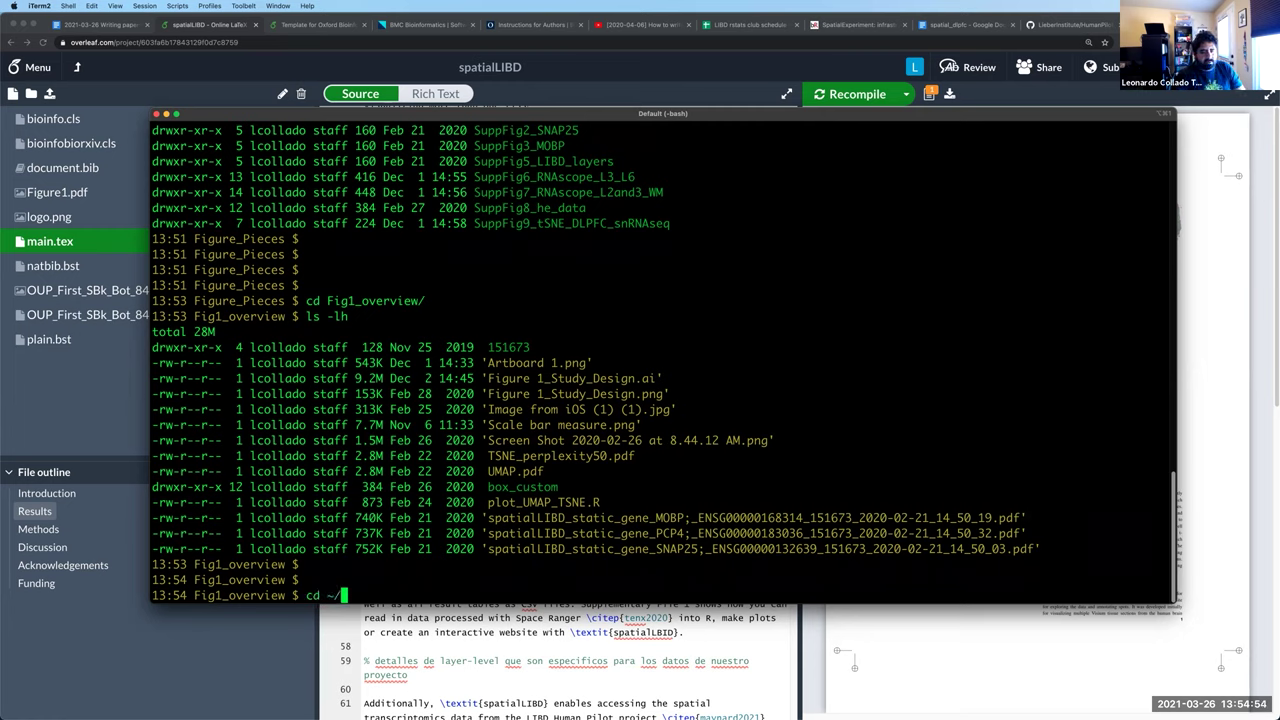
type("Dropbox/spa")
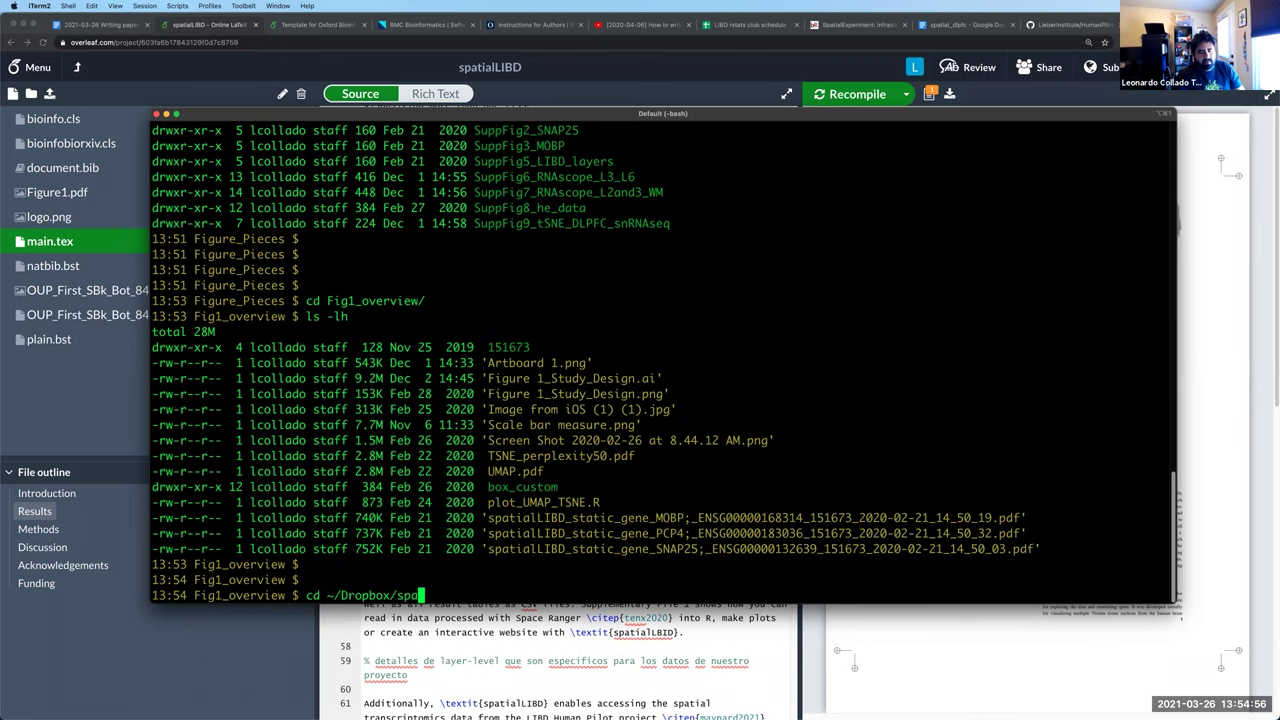
key("Tab")
type("L")
key("Tab")
key("Return")
type("ls -lh")
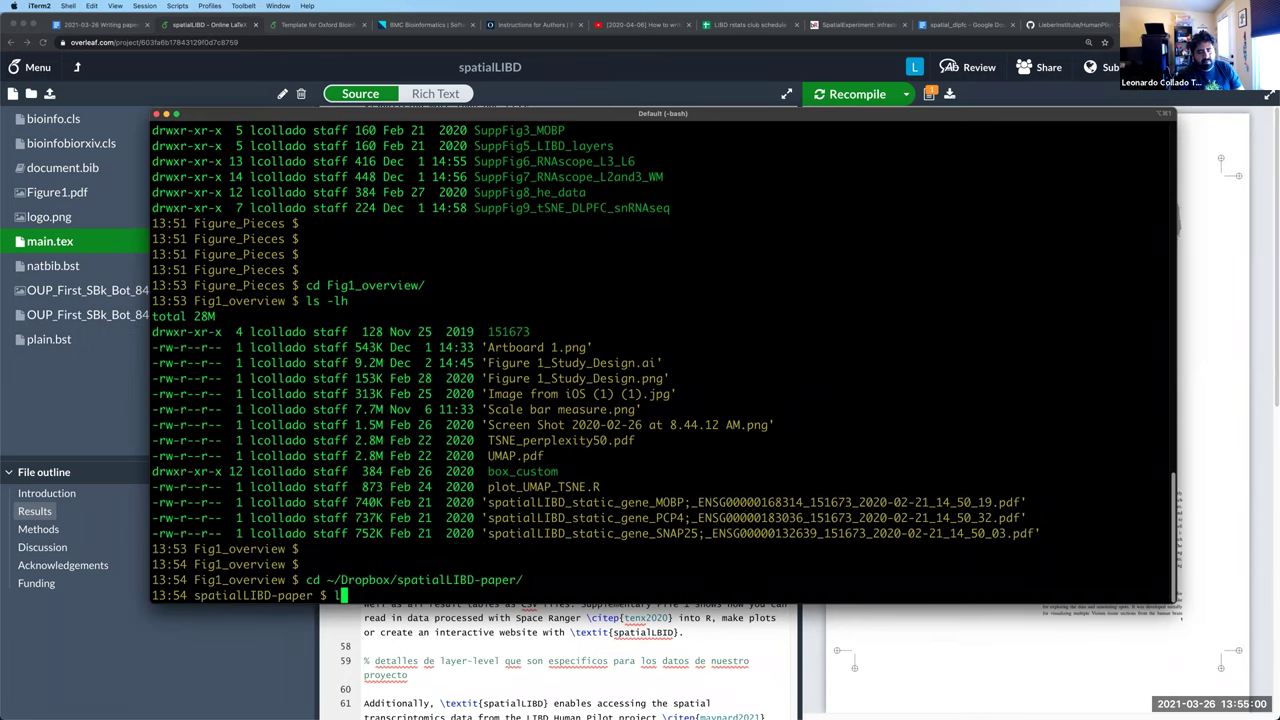
key("Return")
Change into spatialLIBD-paper's submission_01 folder, list its contents with "ls -lh", and add a blank prompt line
type("cd su")
key("Tab")
key("Return")
type("ls -lh")
key("Return")
key("Return")
Change into submission_01's Figure1 folder and list its contents with "ls -lh"
type("cd F")
key("Tab")
key("Return")
type("ls -lh")
key("Return")
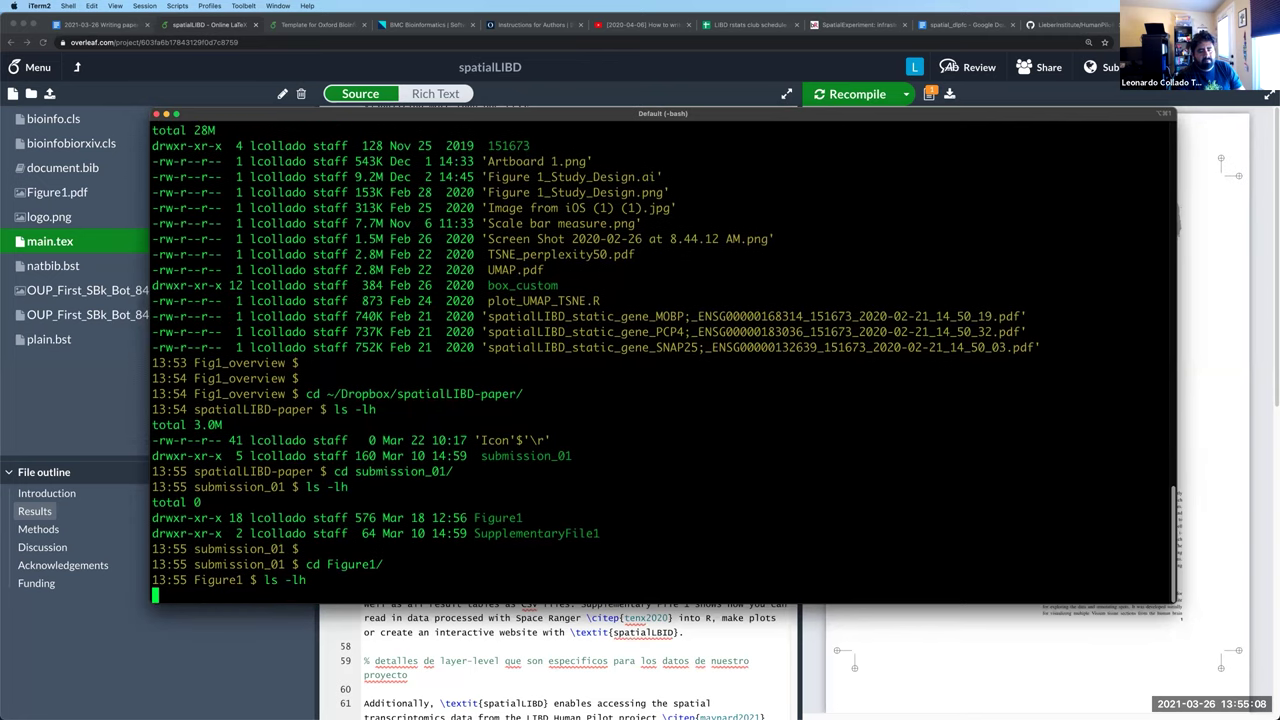
Add blank prompt lines, then highlight the bioconductor_logo_cmyk "jpg" extension, the Figure1.ai through Figure1.pdf entries, the clusters "pdf" extension, and Figure1.ai
key("Return")
key("Return")
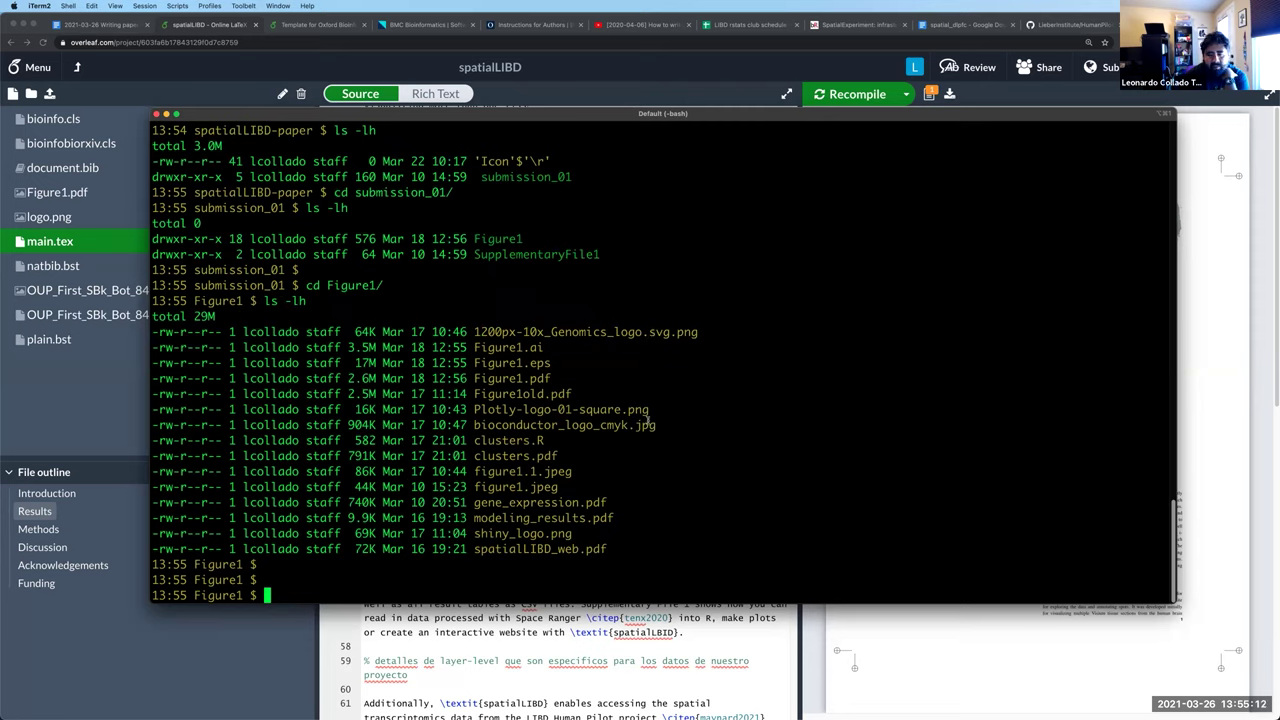
left_click_drag(657, 425, 636, 425)
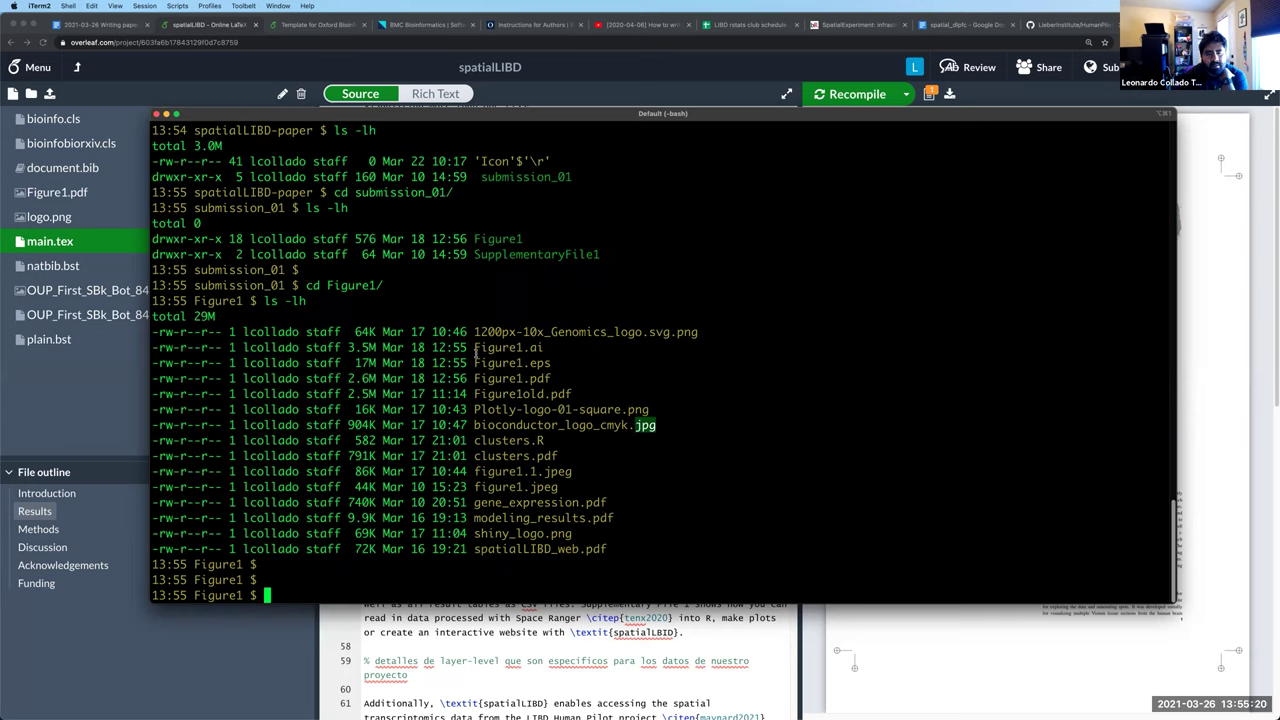
left_click_drag(477, 350, 561, 378)
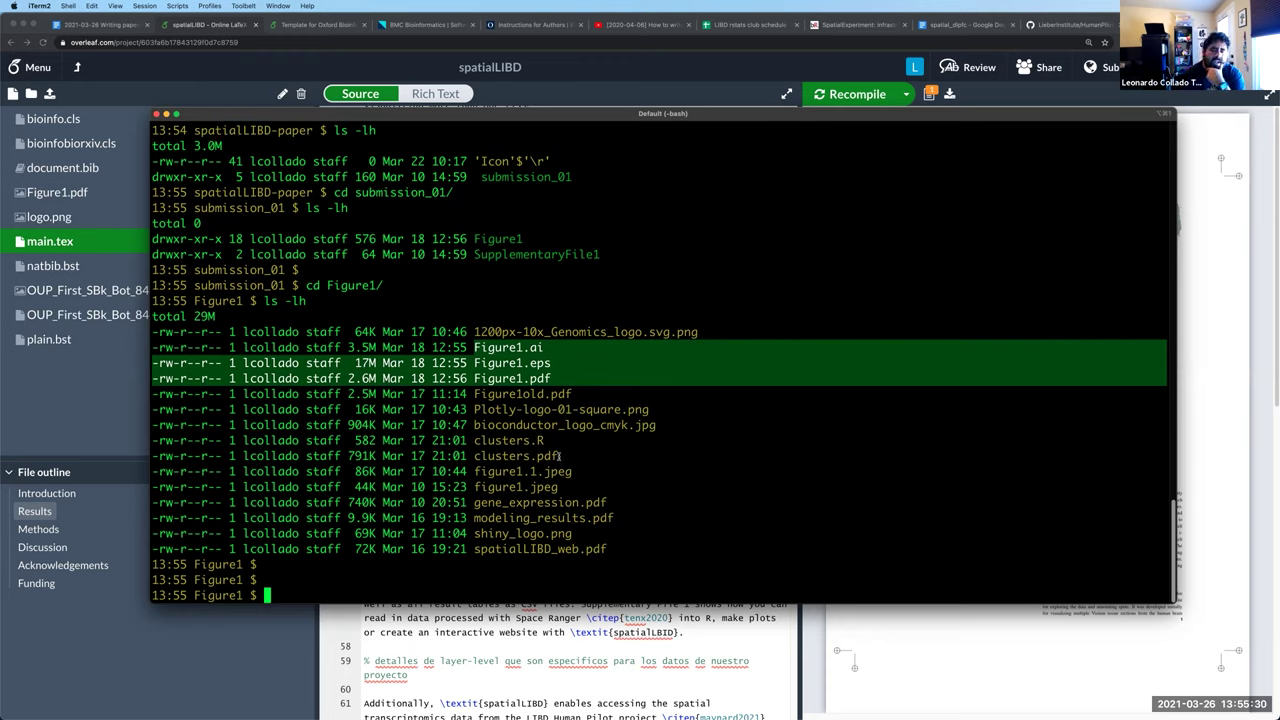
left_click_drag(537, 456, 566, 456)
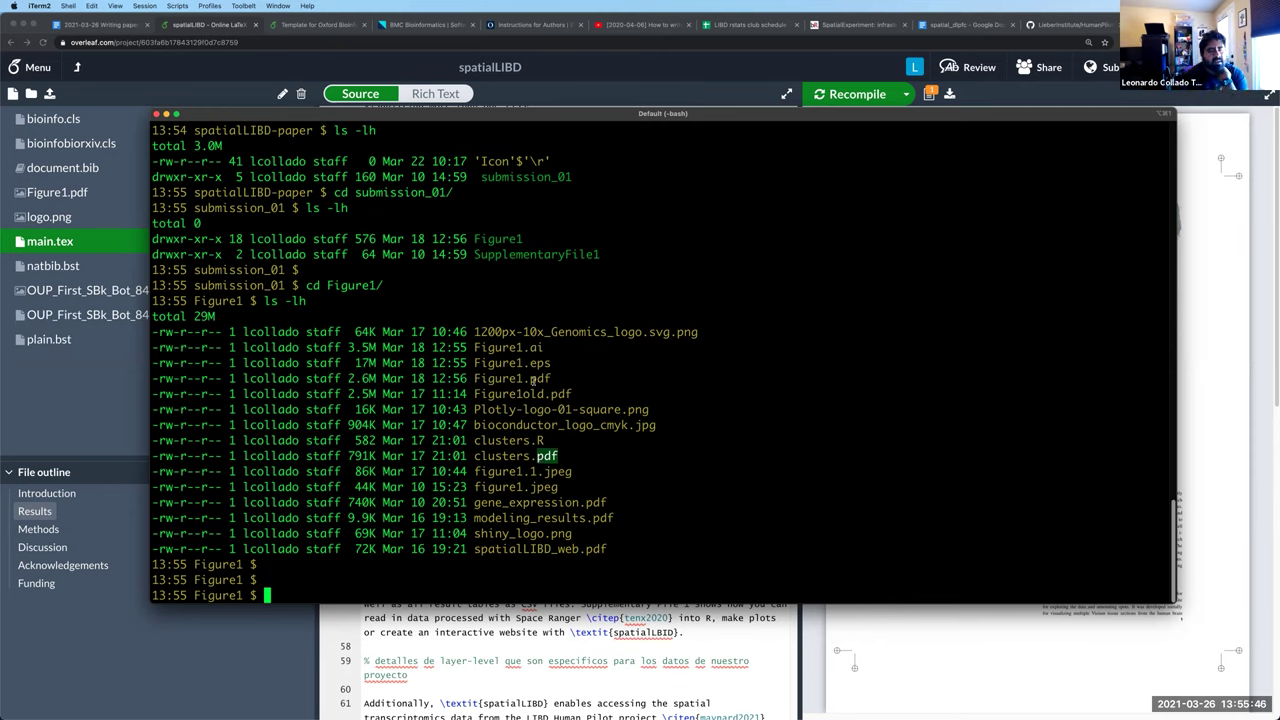
left_click_drag(543, 346, 470, 346)
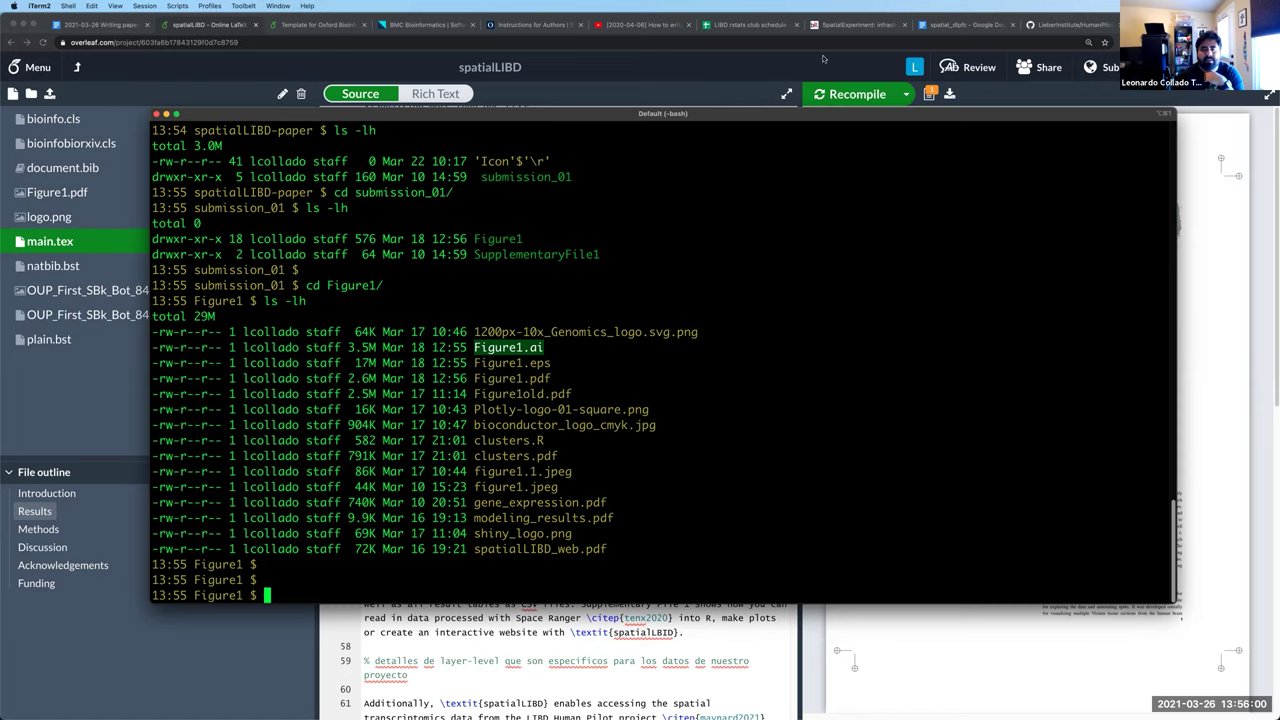
Switch to the Overleaf project in Chrome and enlarge page 2 of the compiled PDF to examine Figure 1's panels and caption
key("super+Tab")
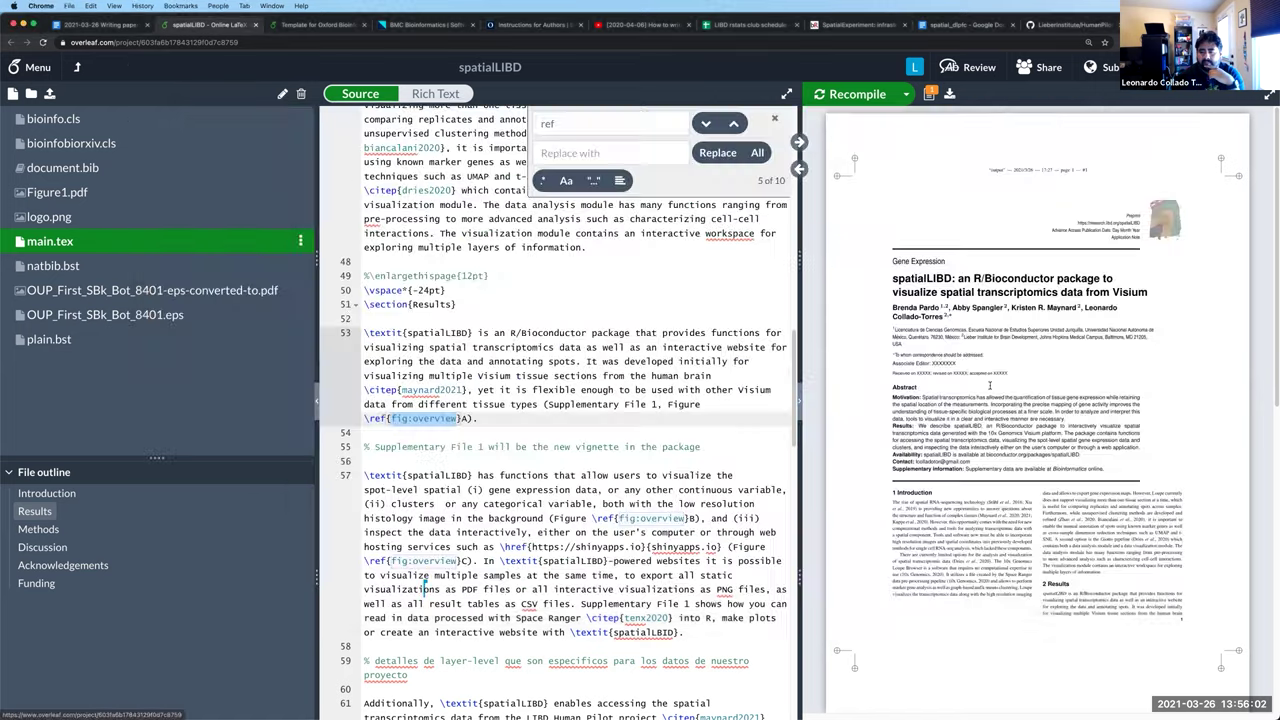
scroll(990, 397, "down", 10)
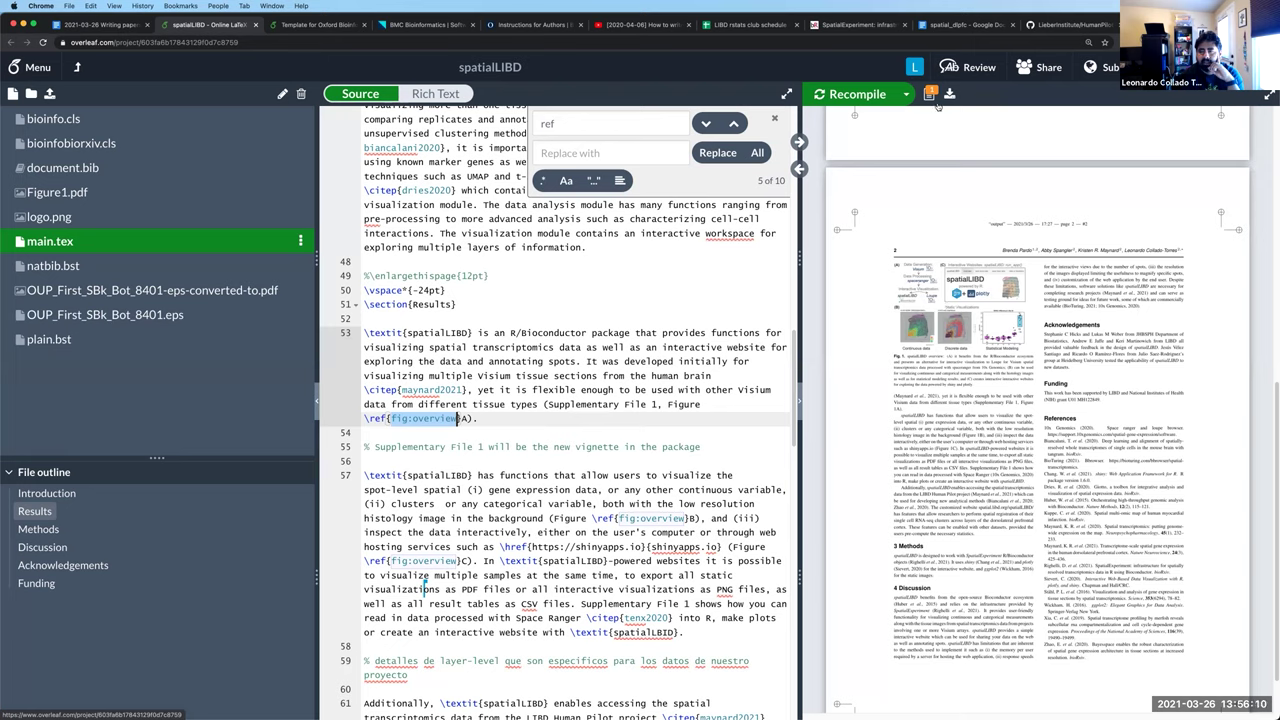
mouse_move(925, 130)
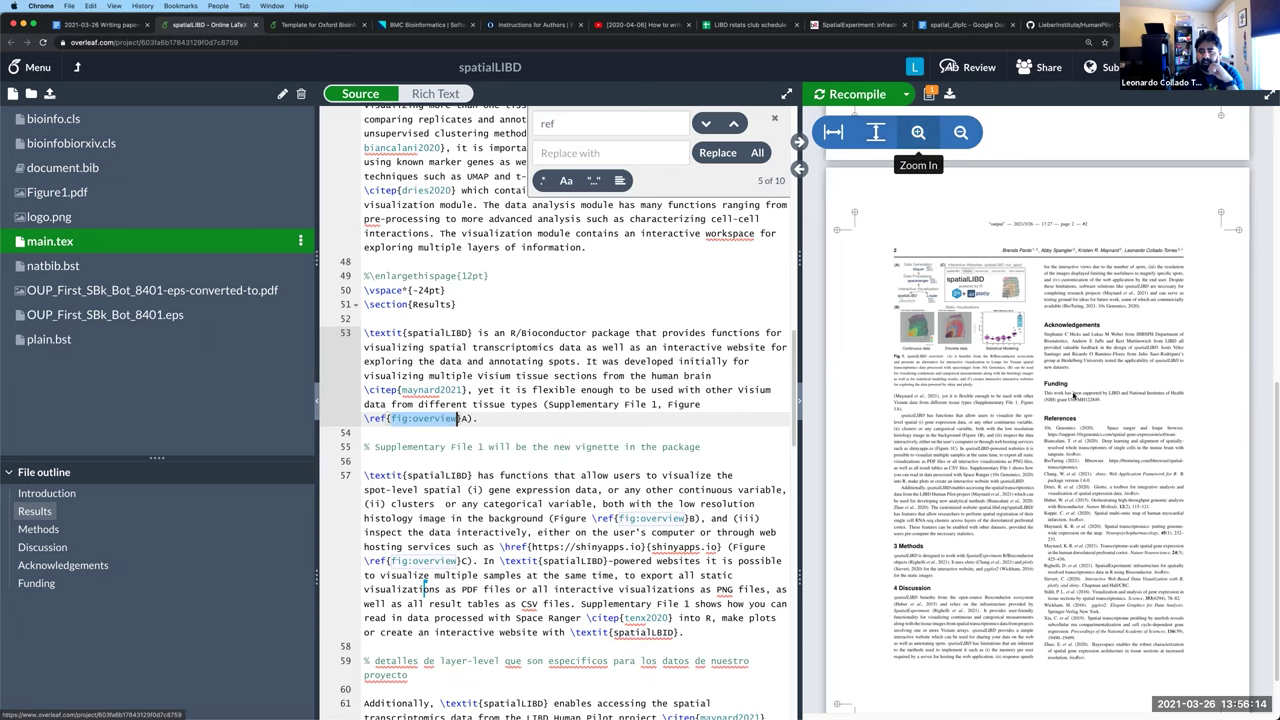
scroll(1073, 397, "up", 3)
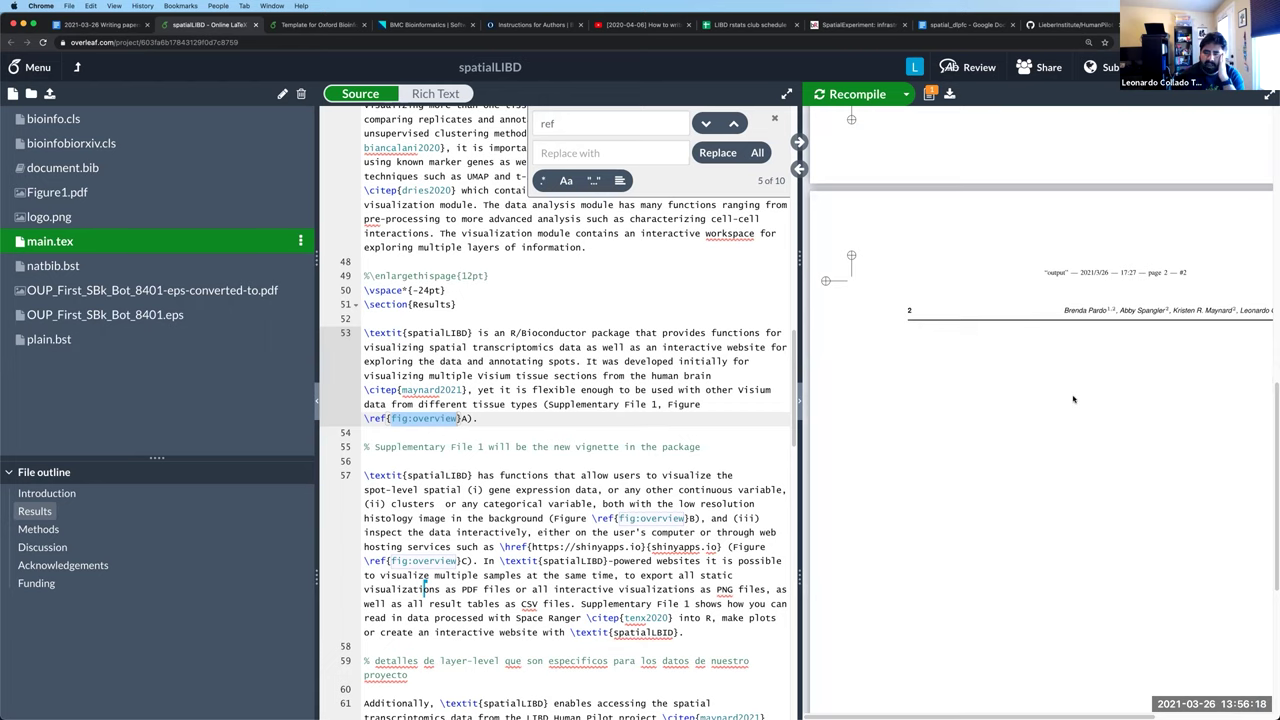
scroll(1073, 399, "down", 1)
scroll(1073, 399, "down", 3)
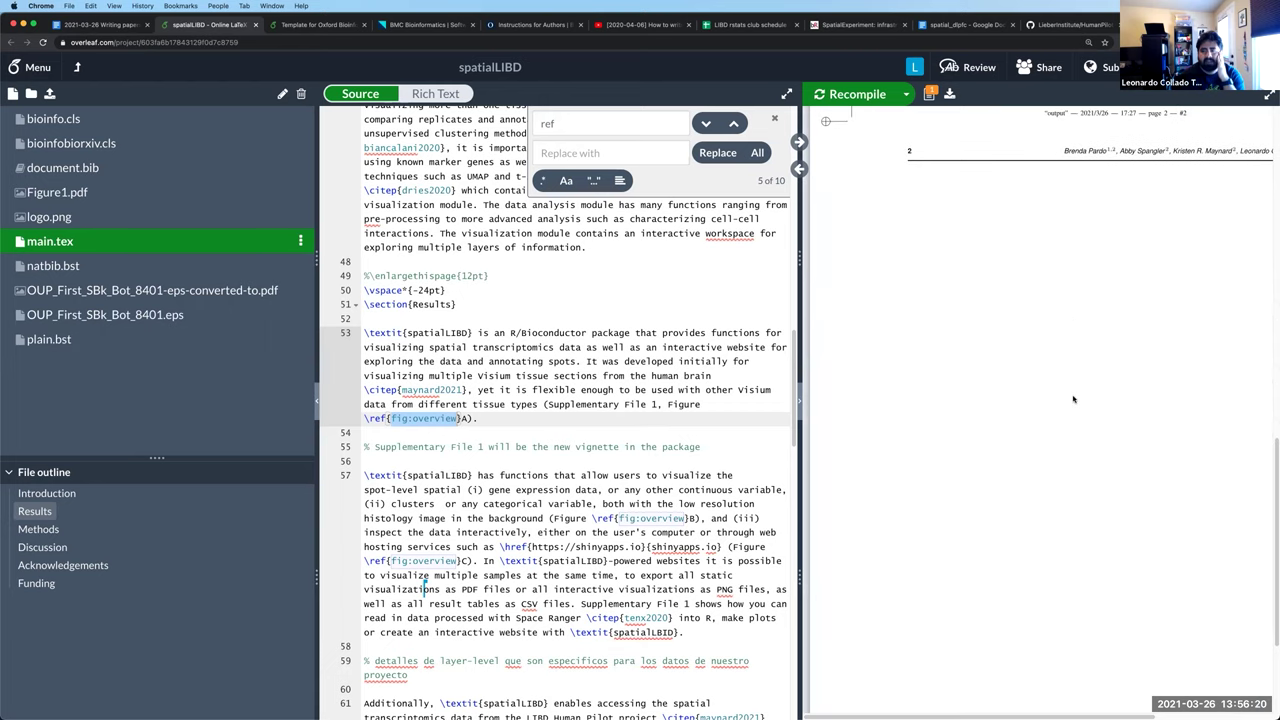
scroll(1073, 399, "up", 2)
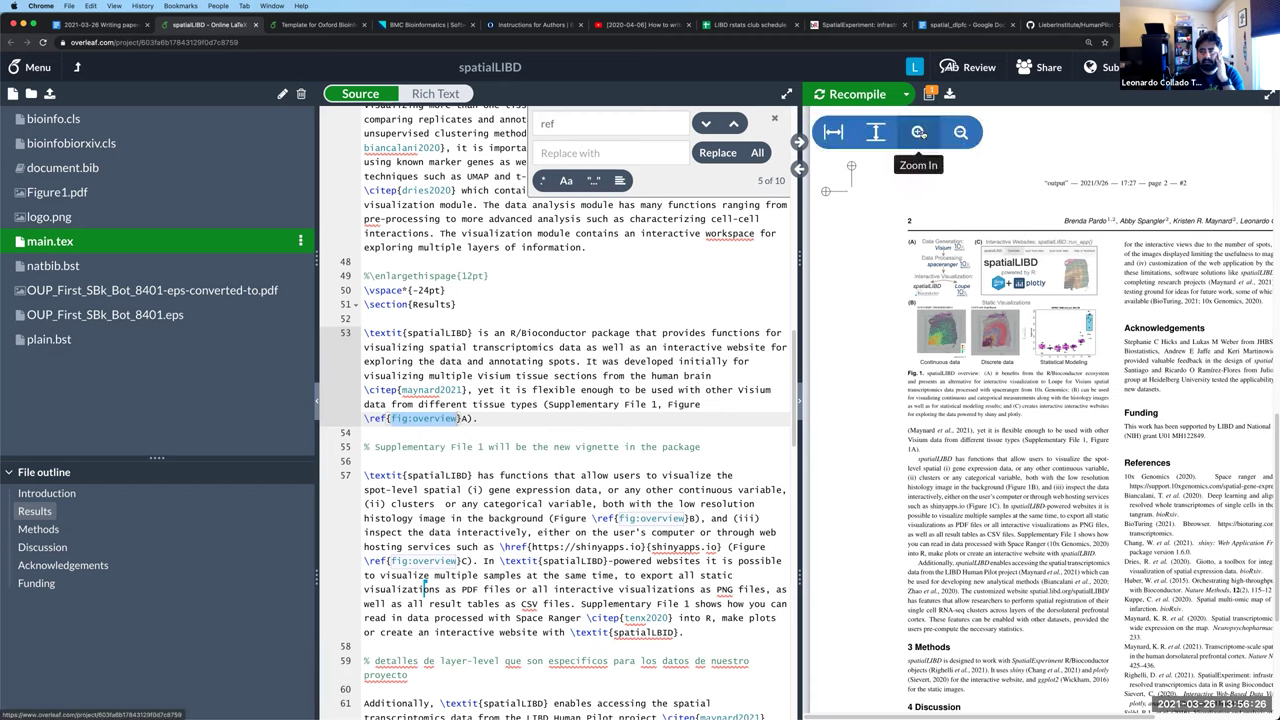
left_click(918, 131)
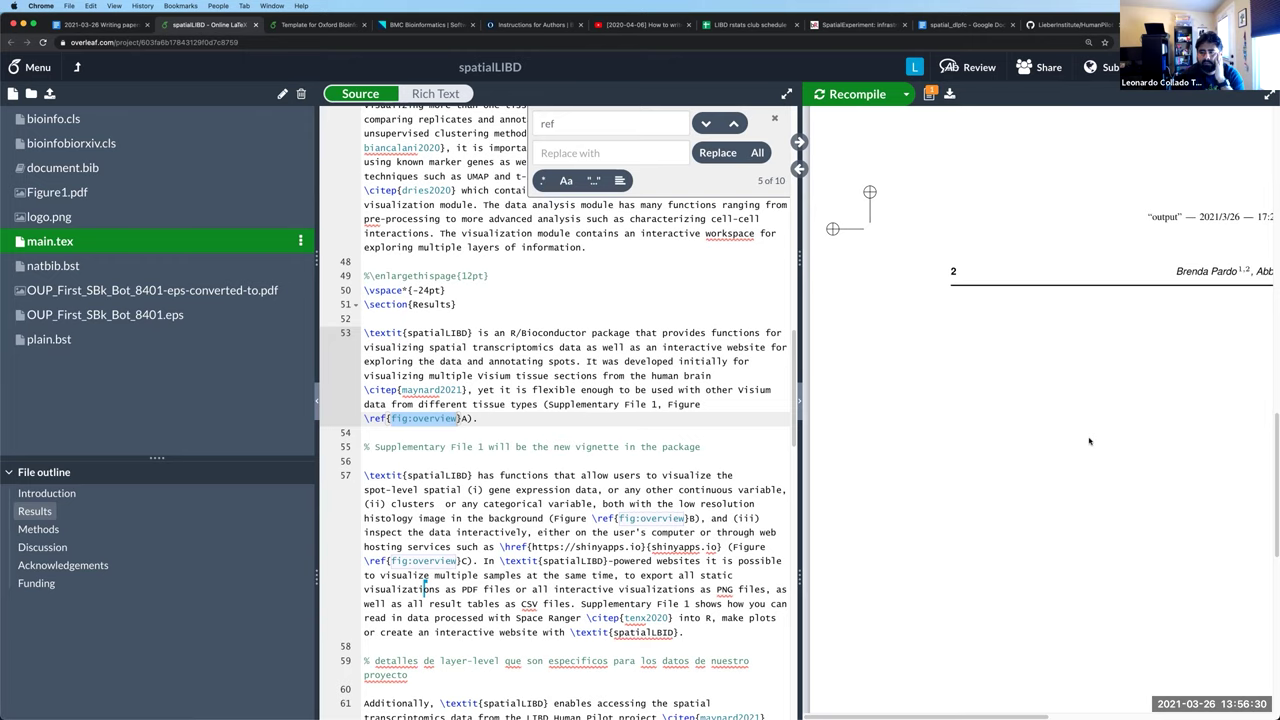
scroll(1089, 441, "down", 2)
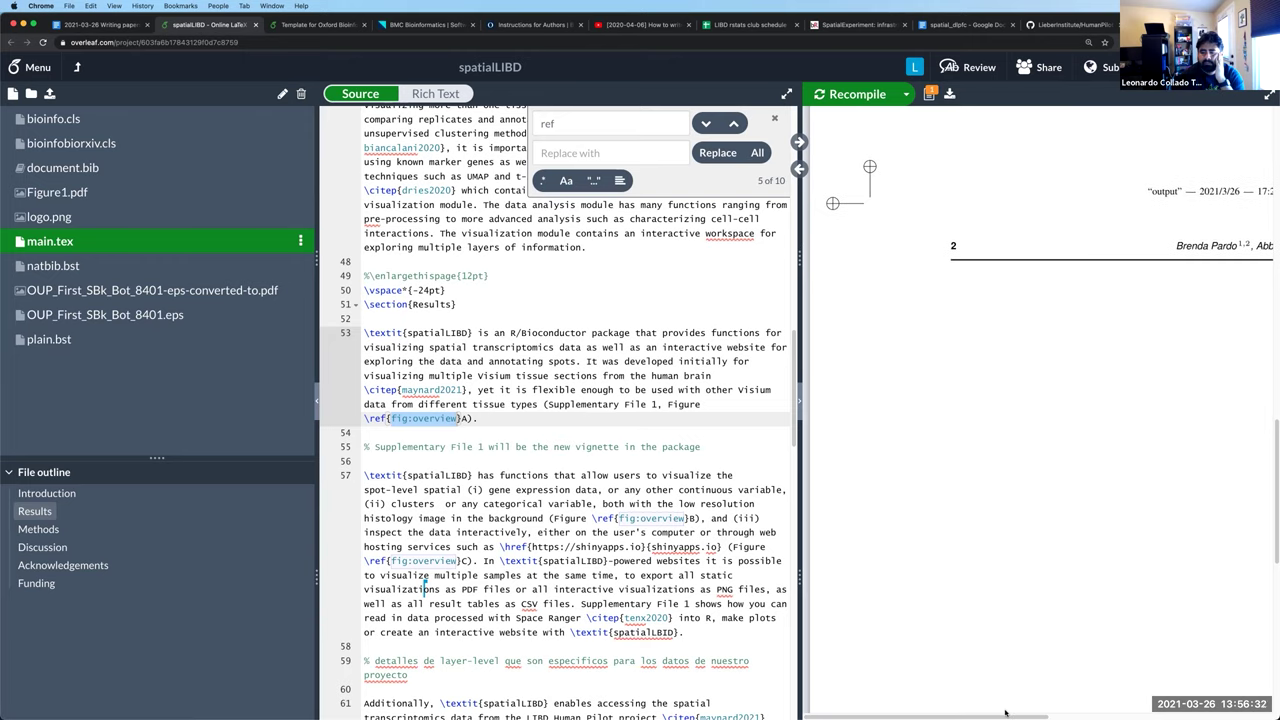
scroll(970, 470, "right", 2)
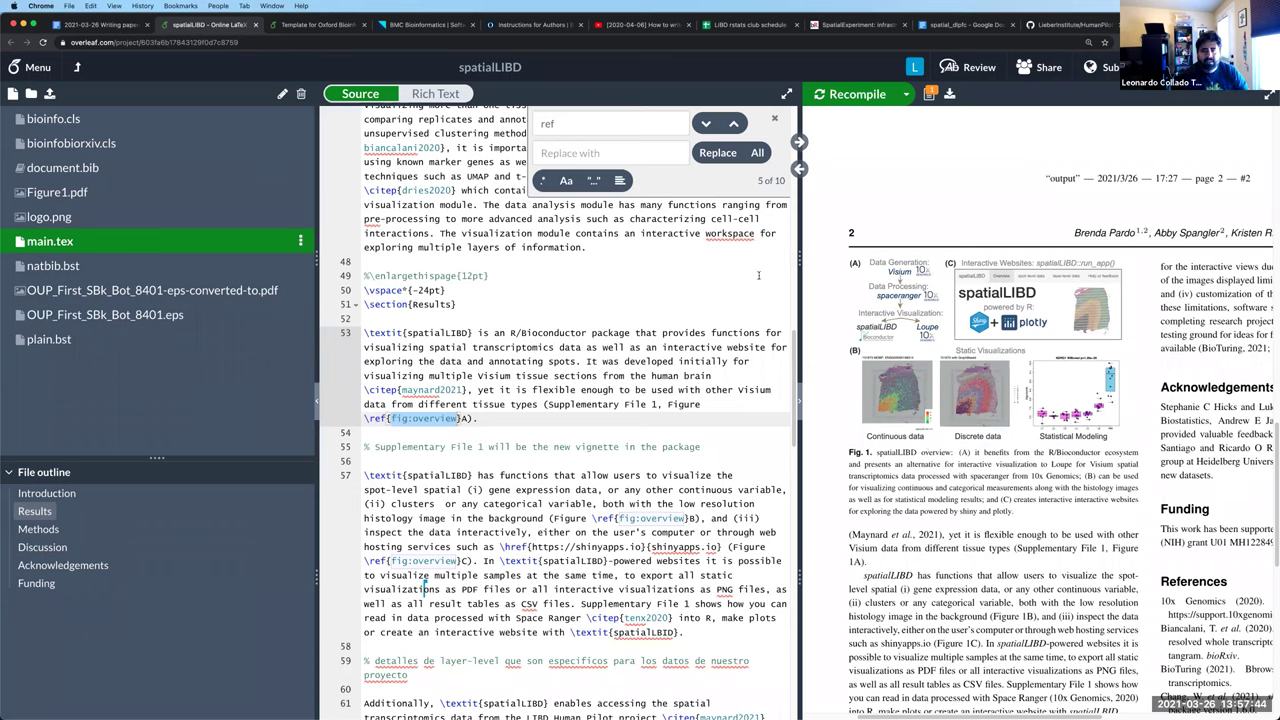
Switch from Overleaf back to the iTerm2 window showing the Figure1 folder listing
key("ctrl+Up")
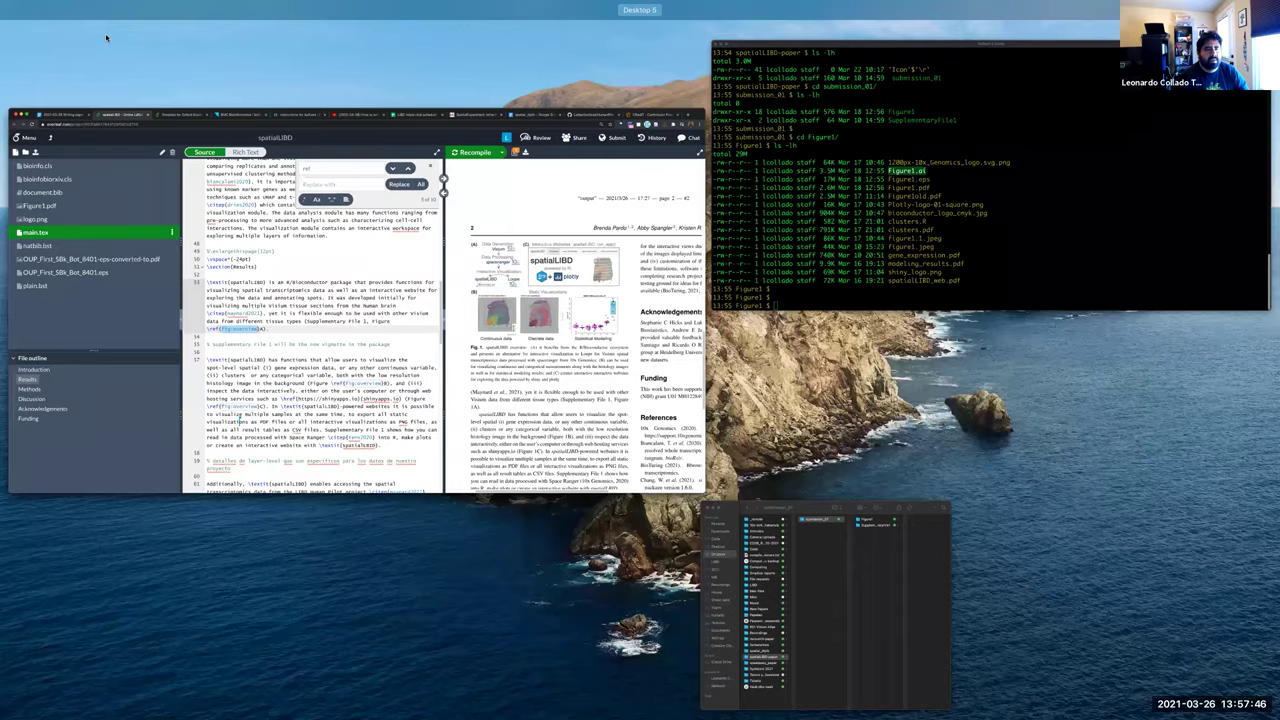
left_click(106, 38)
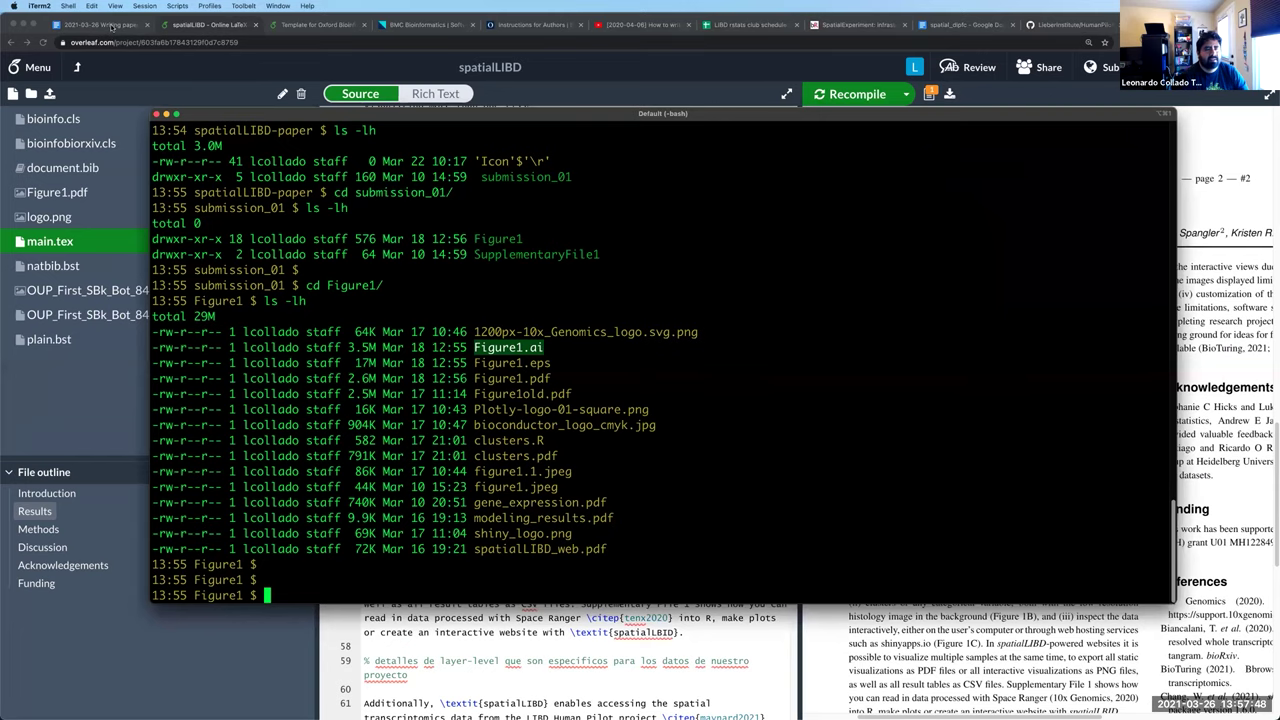